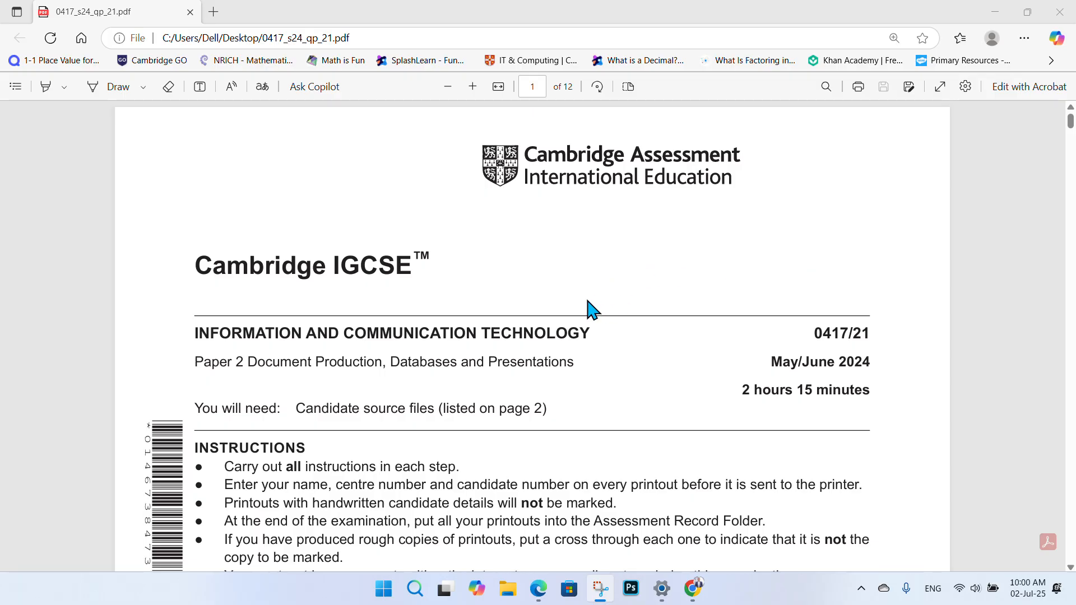
- Scroll through the exam paper's front-page instructions down to page 2's source file list
scroll(593, 310, "down", 2)
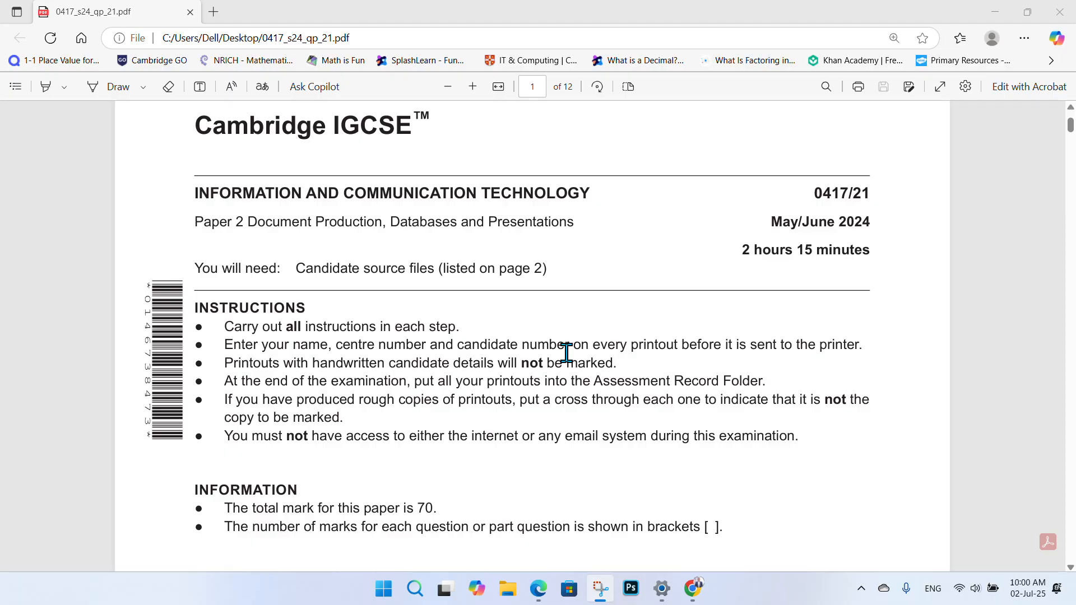
scroll(491, 305, "down", 2)
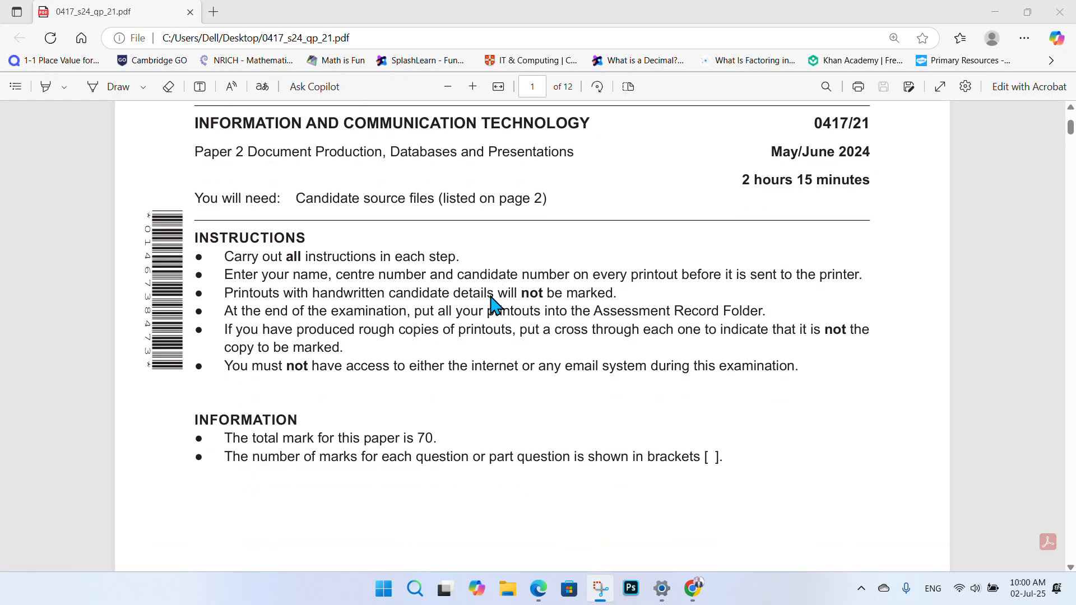
scroll(491, 305, "down", 5)
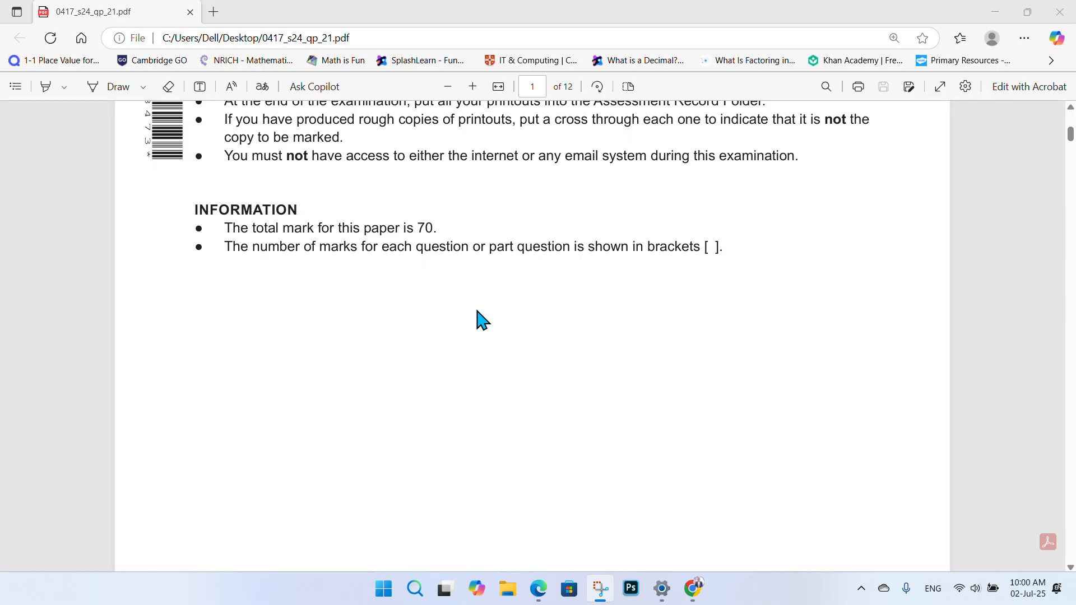
scroll(581, 327, "down", 10)
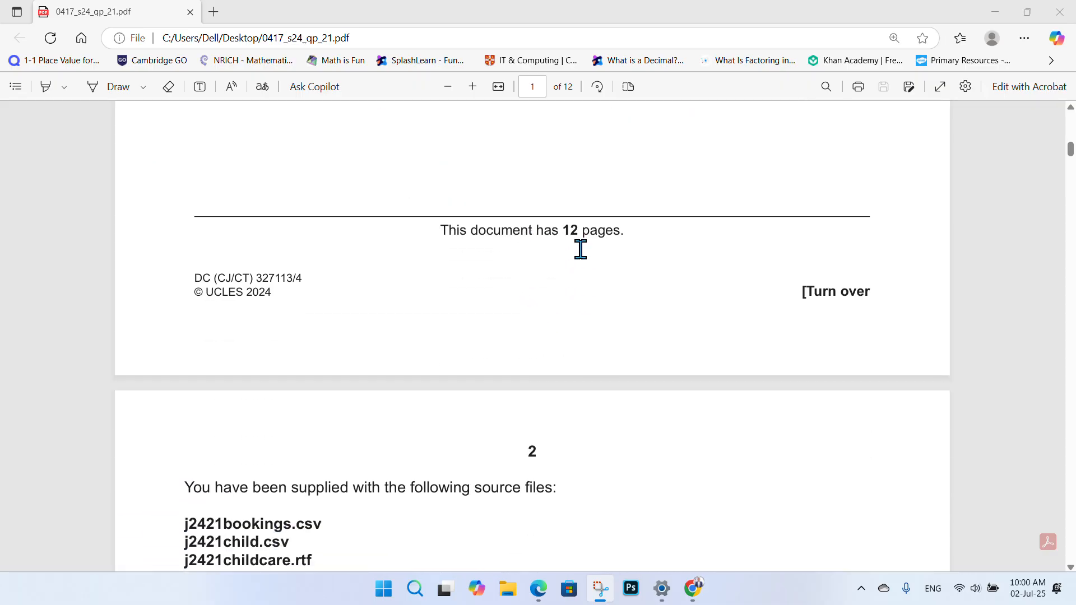
scroll(566, 261, "down", 3)
scroll(575, 266, "down", 2)
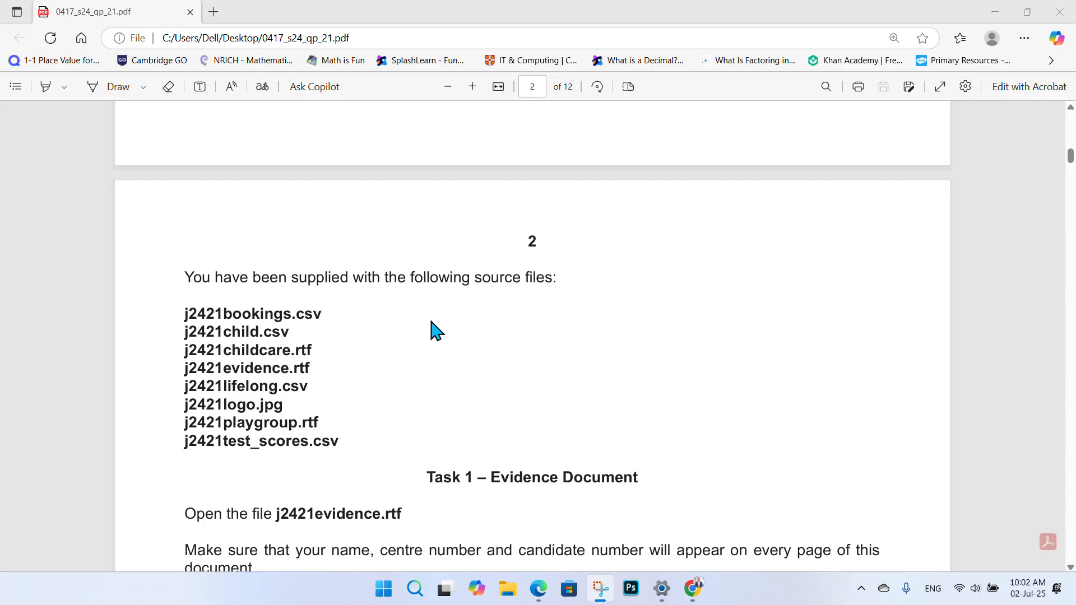
- Rearrange the desktop icons and open the 0417_s24_sf_21 folder maximised
key("super+d")
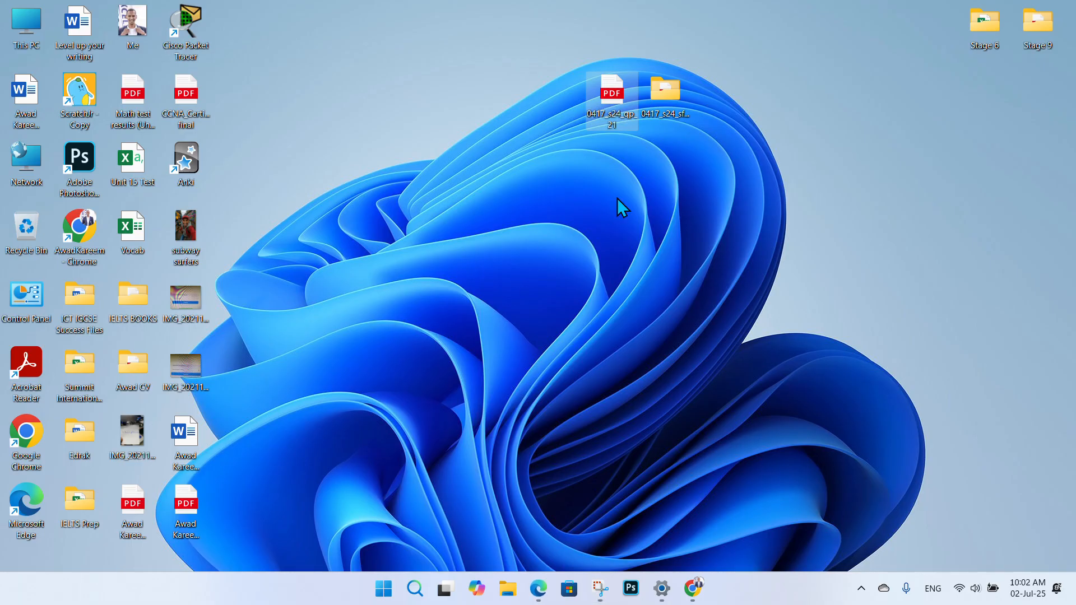
left_click(671, 96)
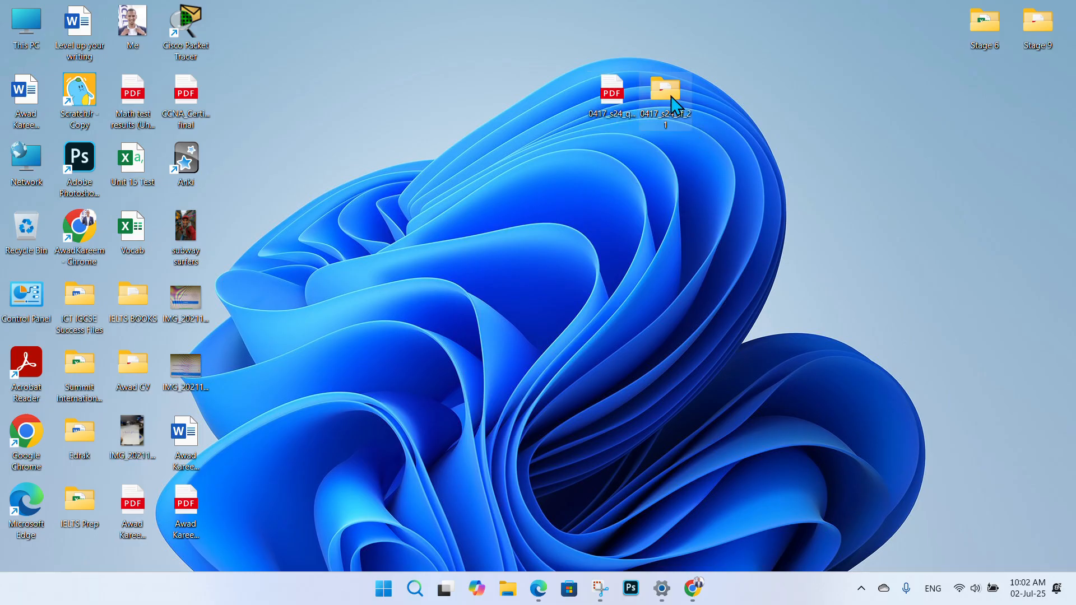
left_click_drag(610, 101, 554, 133)
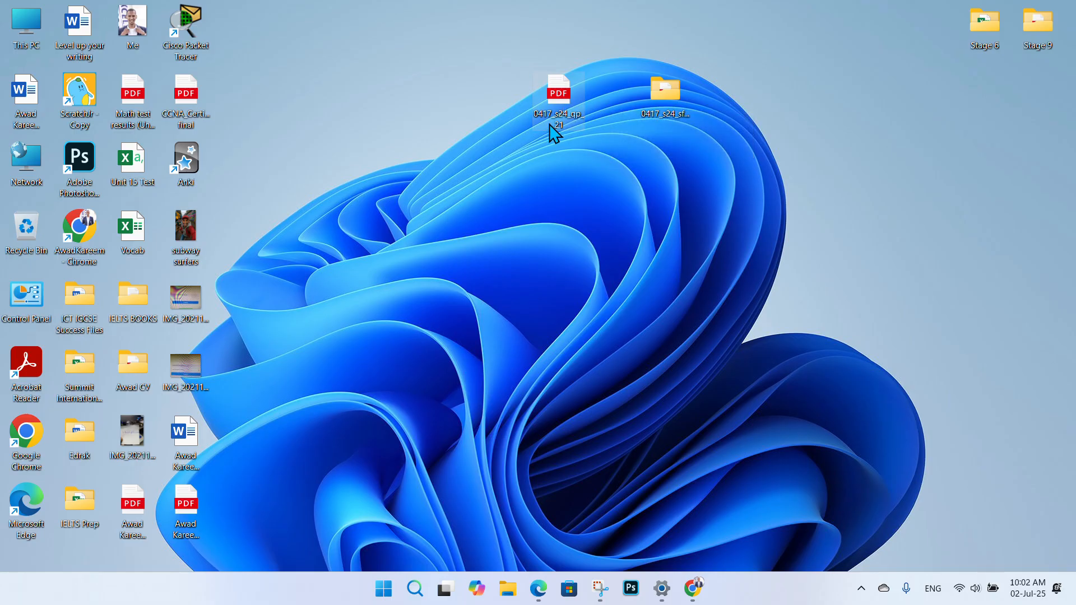
left_click_drag(665, 93, 616, 101)
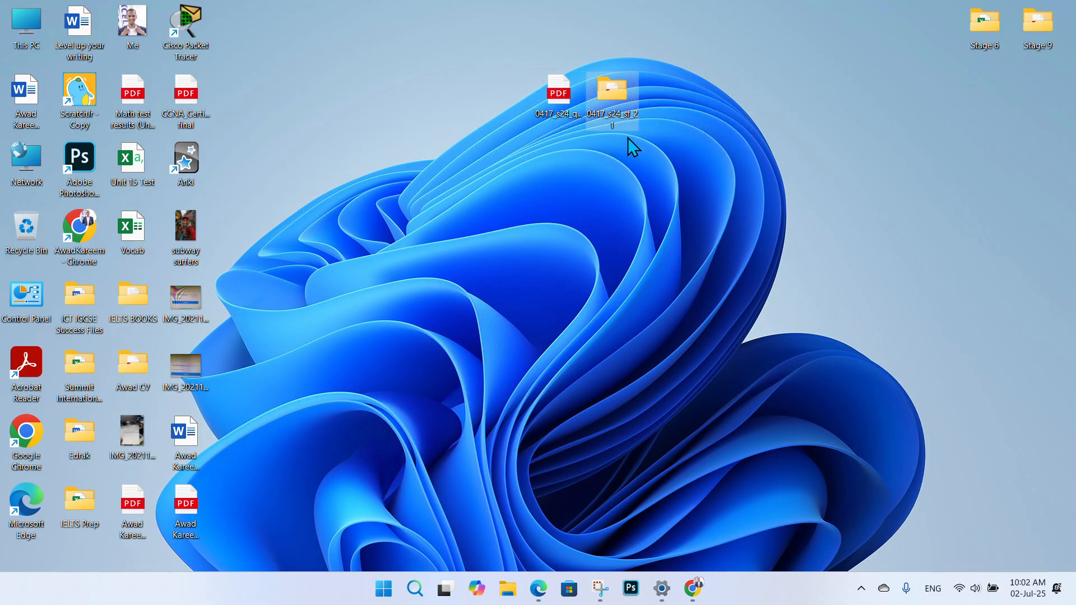
double_click(618, 103)
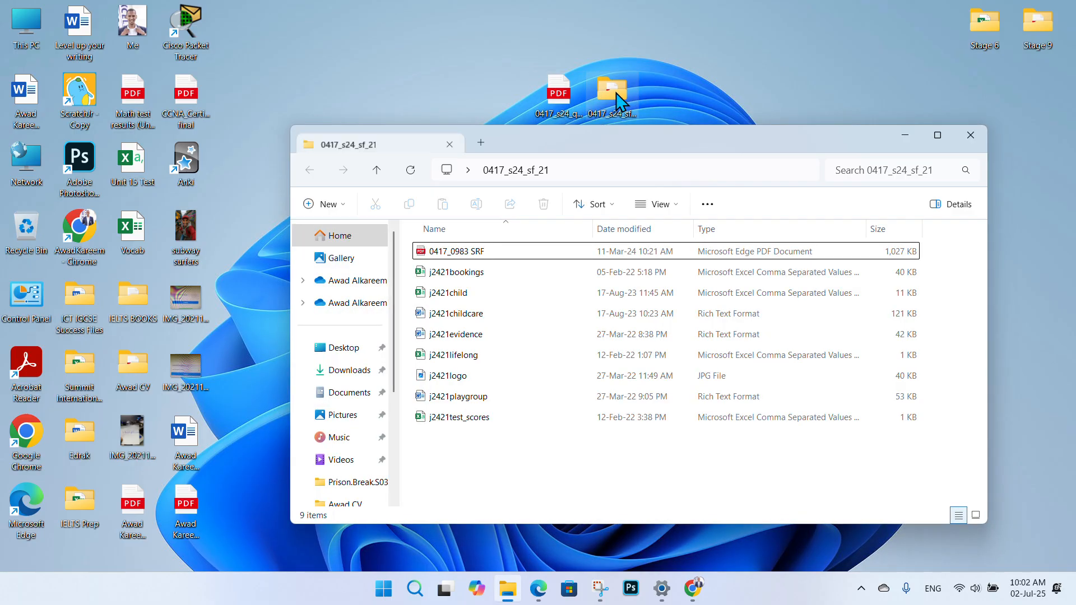
left_click(932, 140)
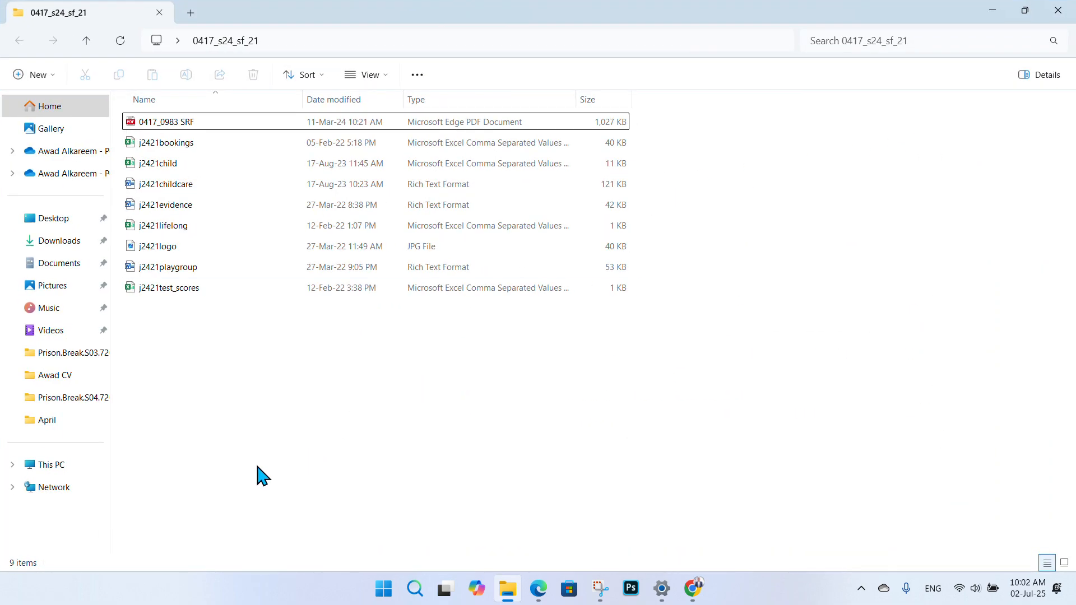
- Permanently delete the 0417_0983 SRF PDF from the folder
left_click(343, 125)
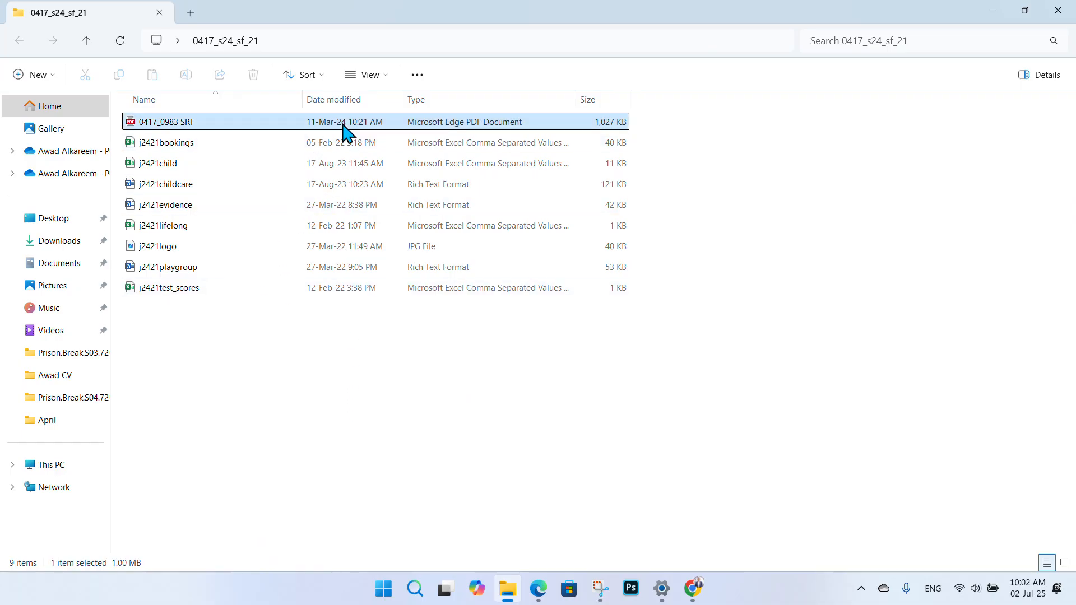
key("shift+Delete")
key("Return")
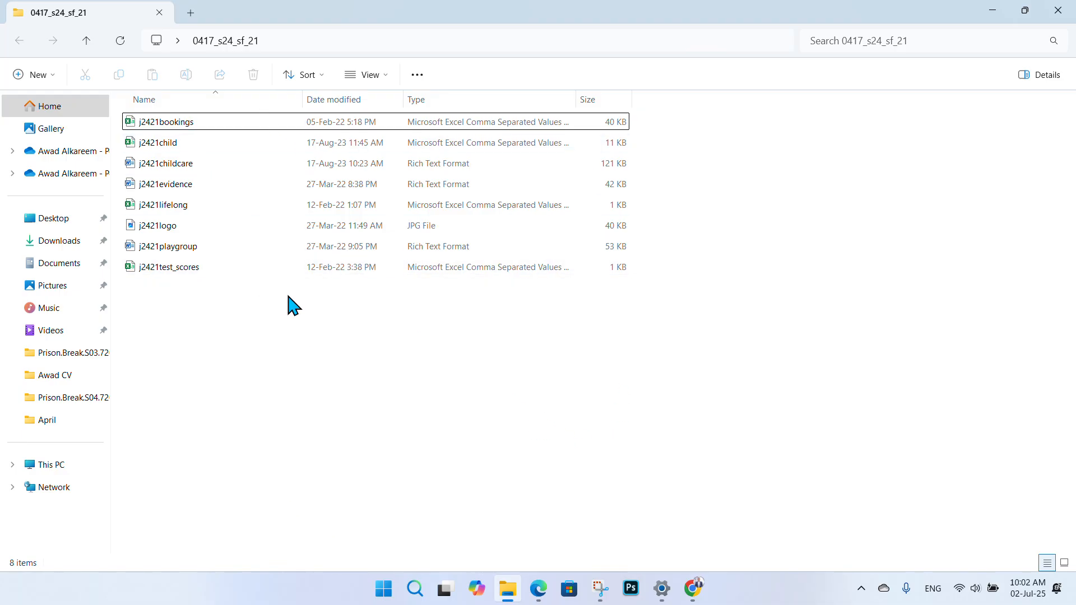
left_click(537, 588)
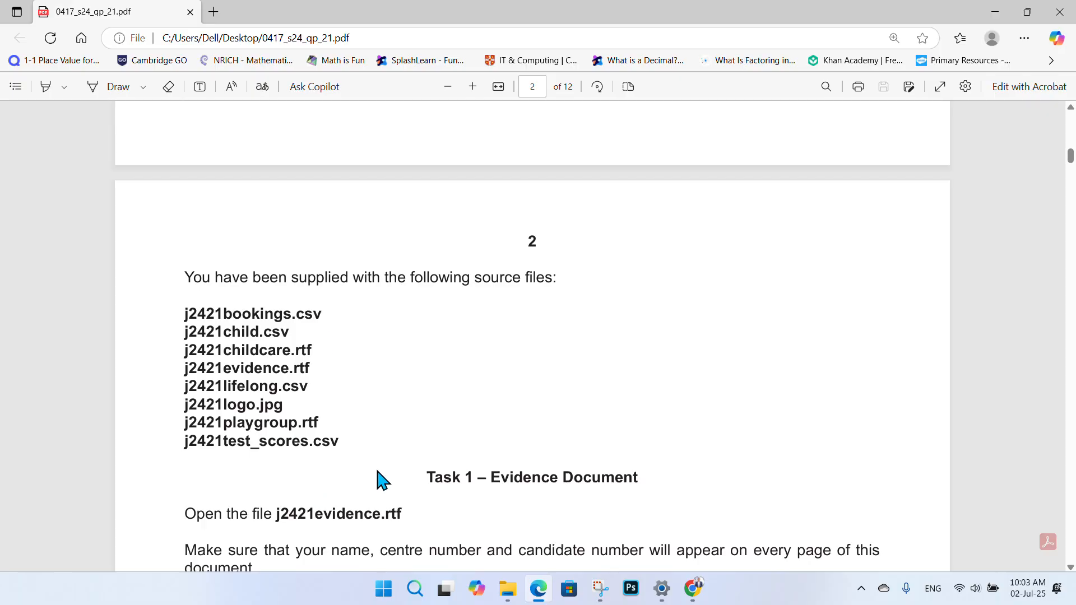
left_click(995, 12)
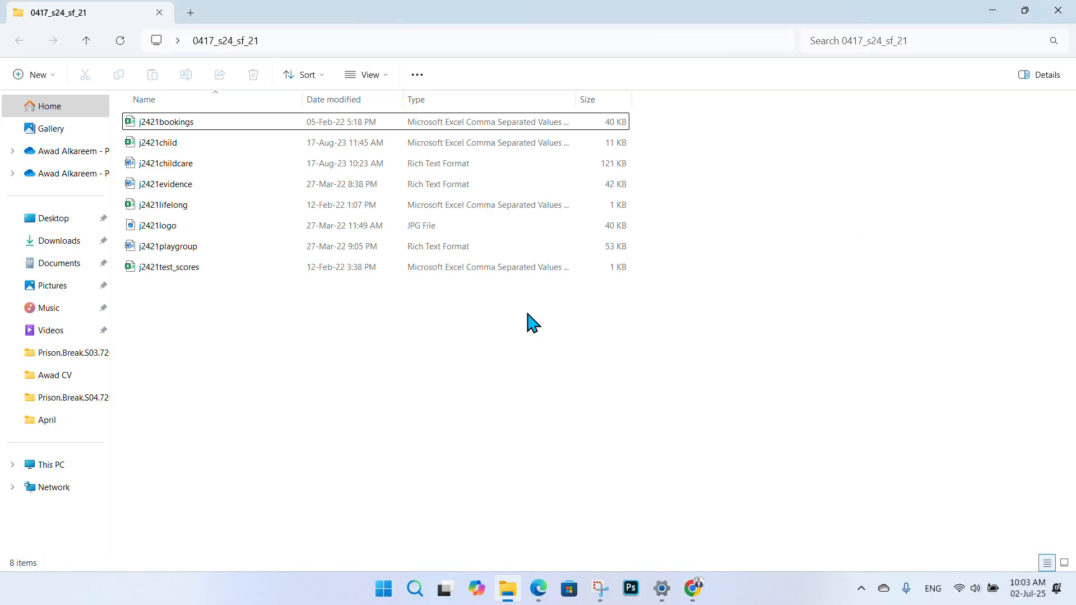
- Select all eight j2421 source files and copy them
left_click(184, 128)
left_click(190, 269)
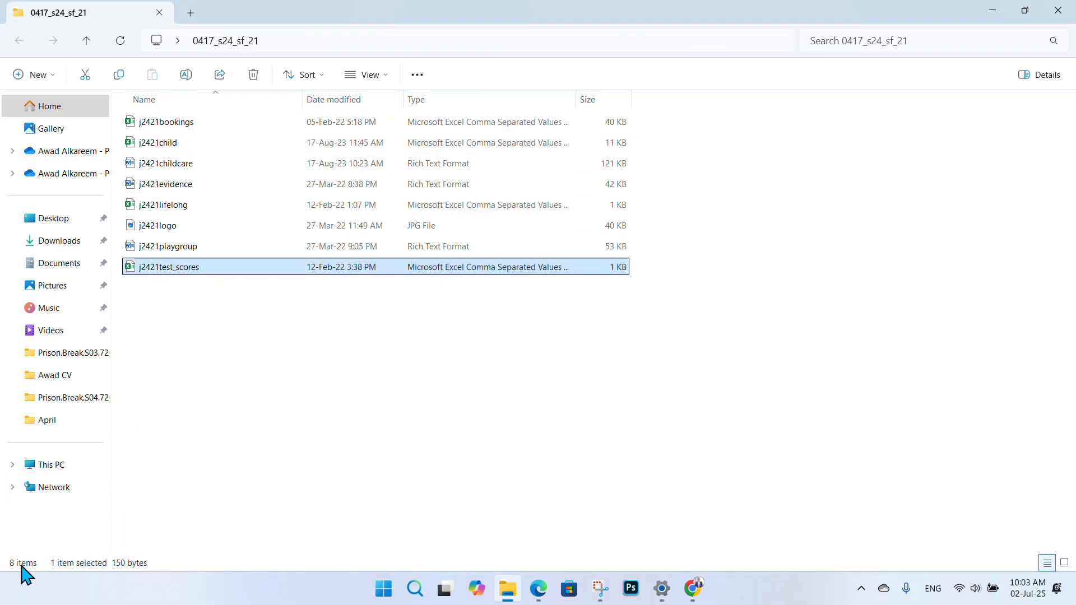
left_click(395, 385)
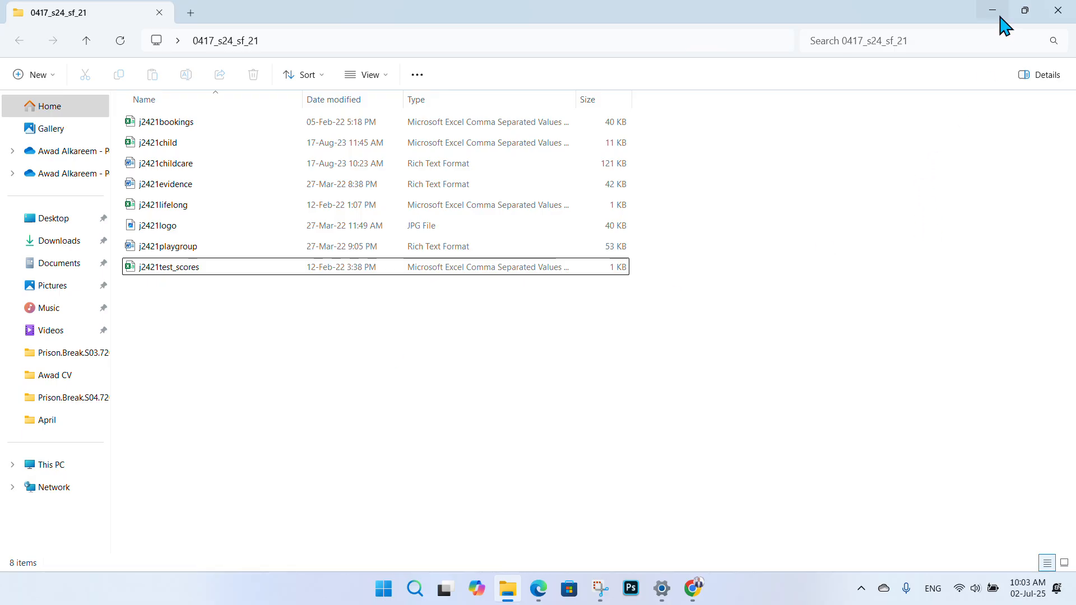
left_click_drag(593, 378, 434, 119)
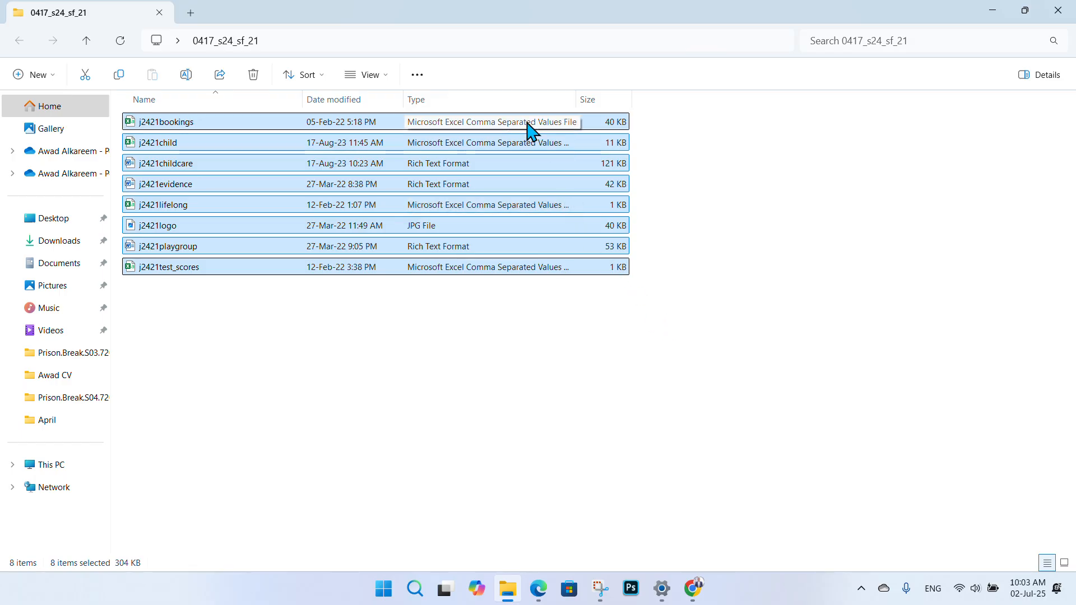
right_click(393, 118)
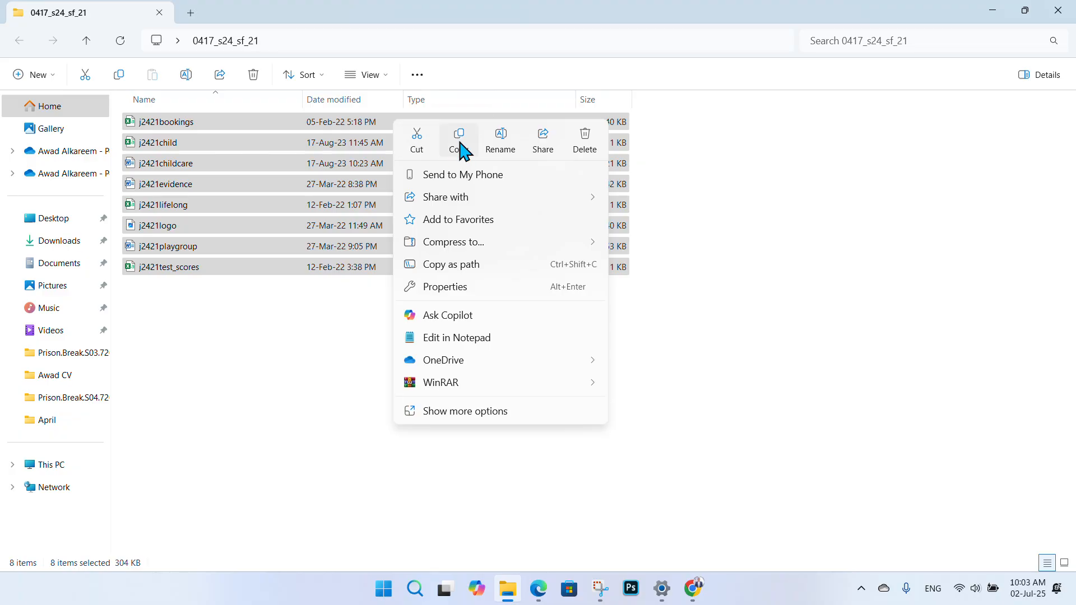
left_click(462, 143)
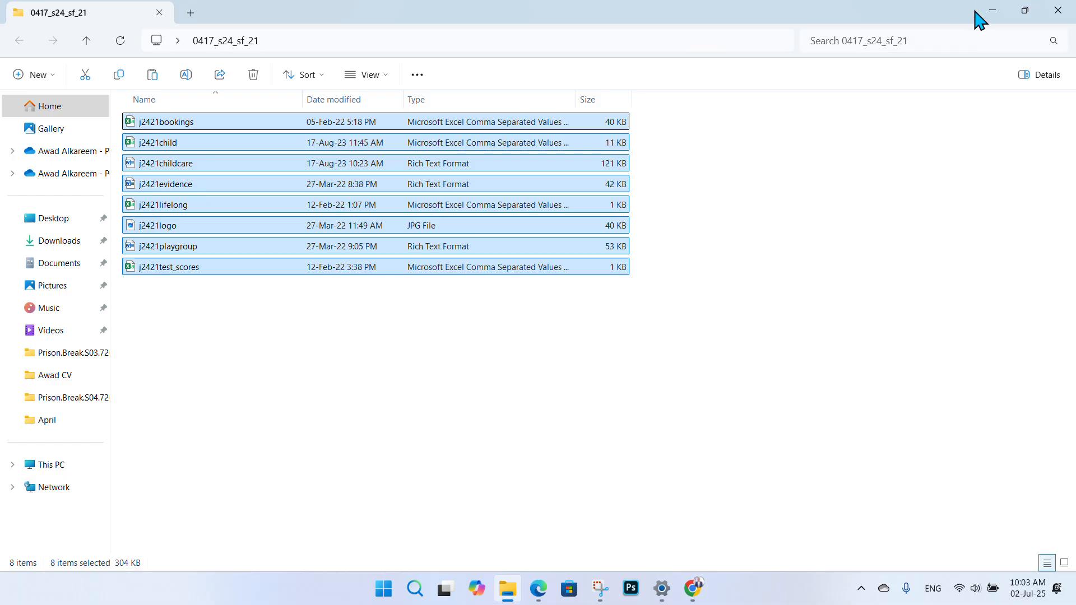
left_click(992, 11)
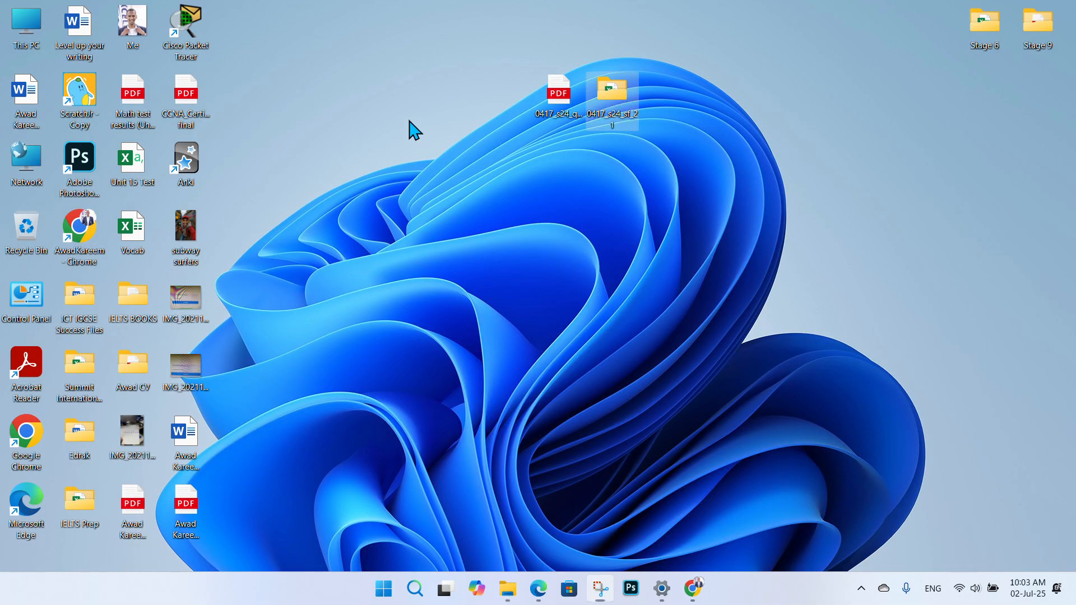
- Create a new desktop folder named Student
right_click(411, 122)
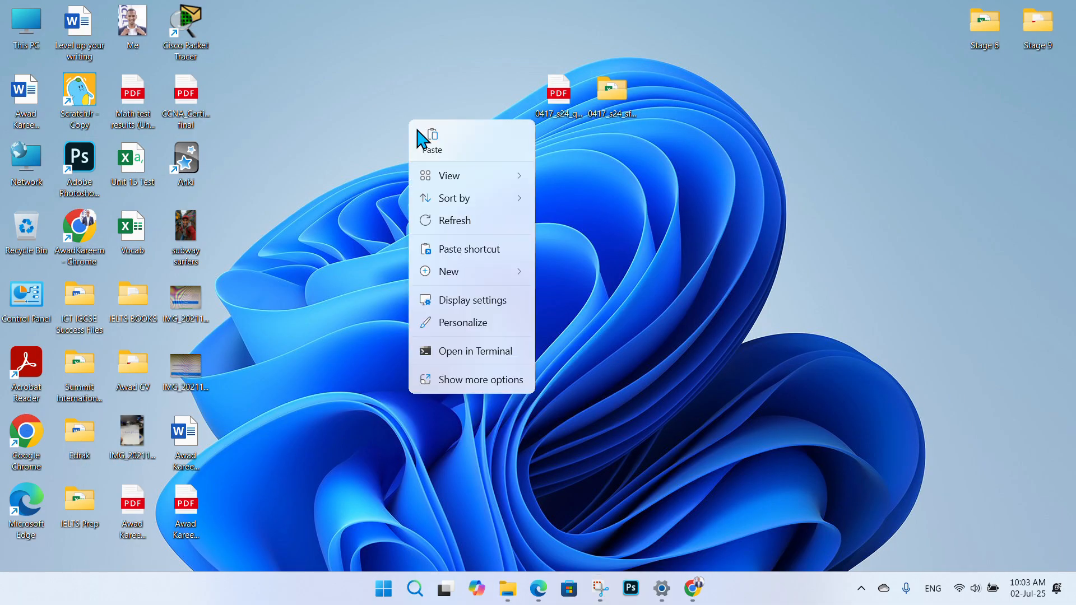
mouse_move(472, 273)
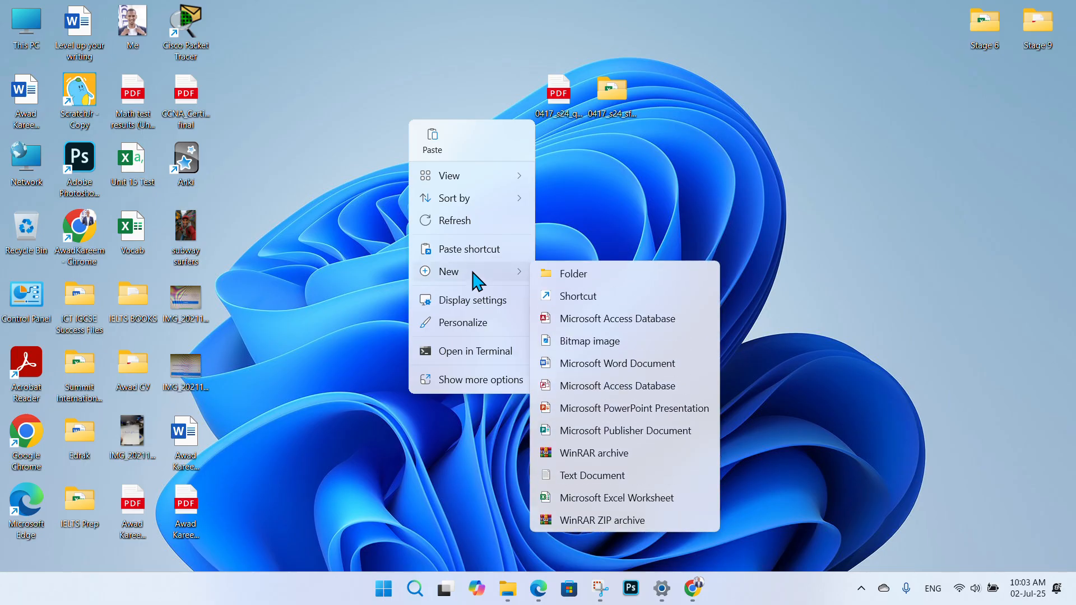
left_click(557, 276)
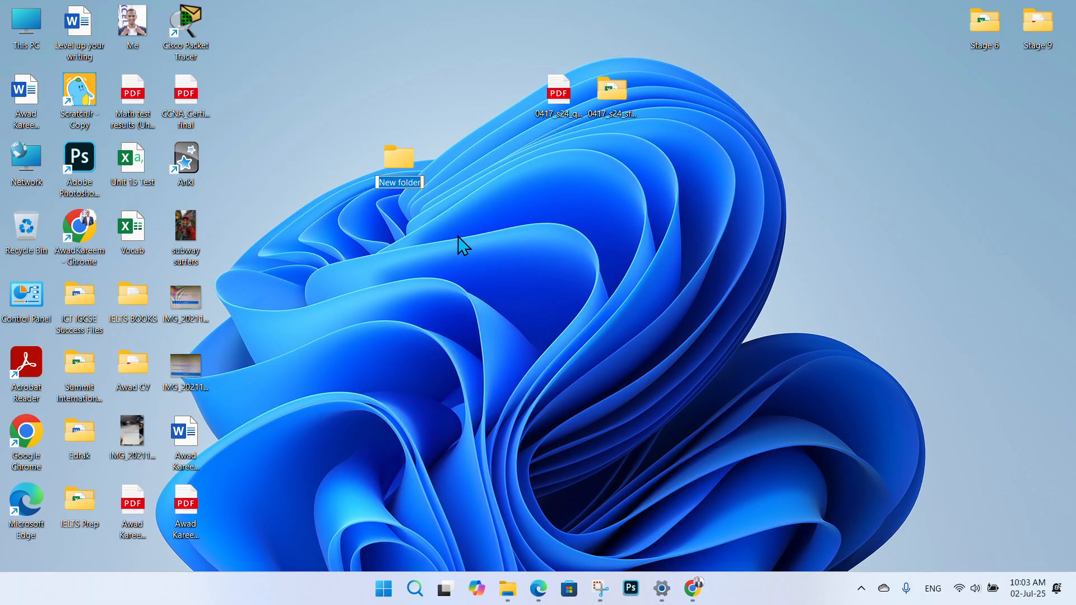
type("Student")
key("Return")
- Paste the eight copied source files into the Student folder and close it
double_click(395, 168)
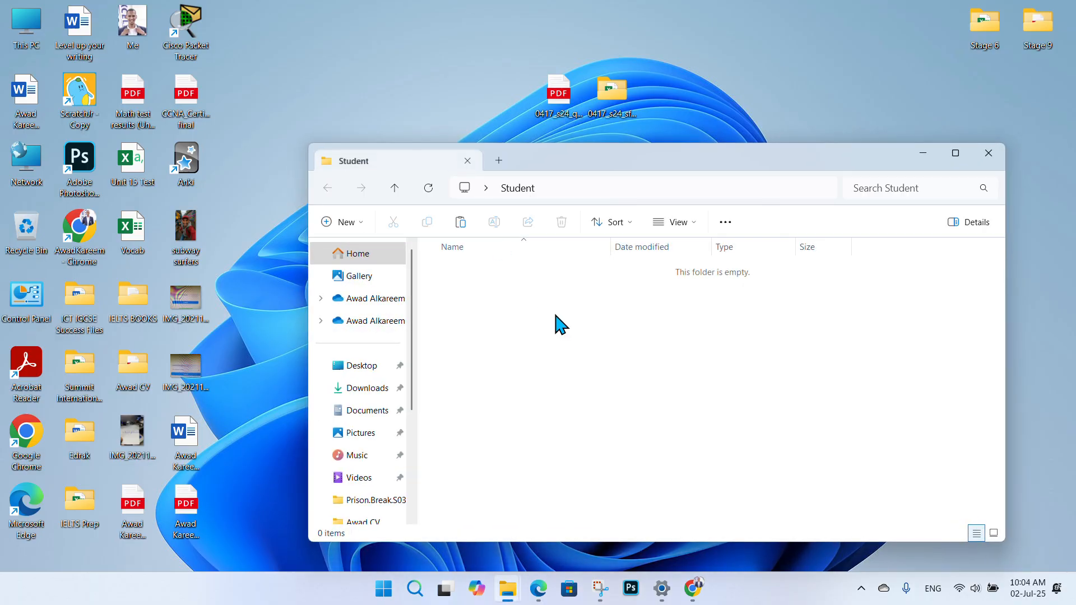
right_click(493, 285)
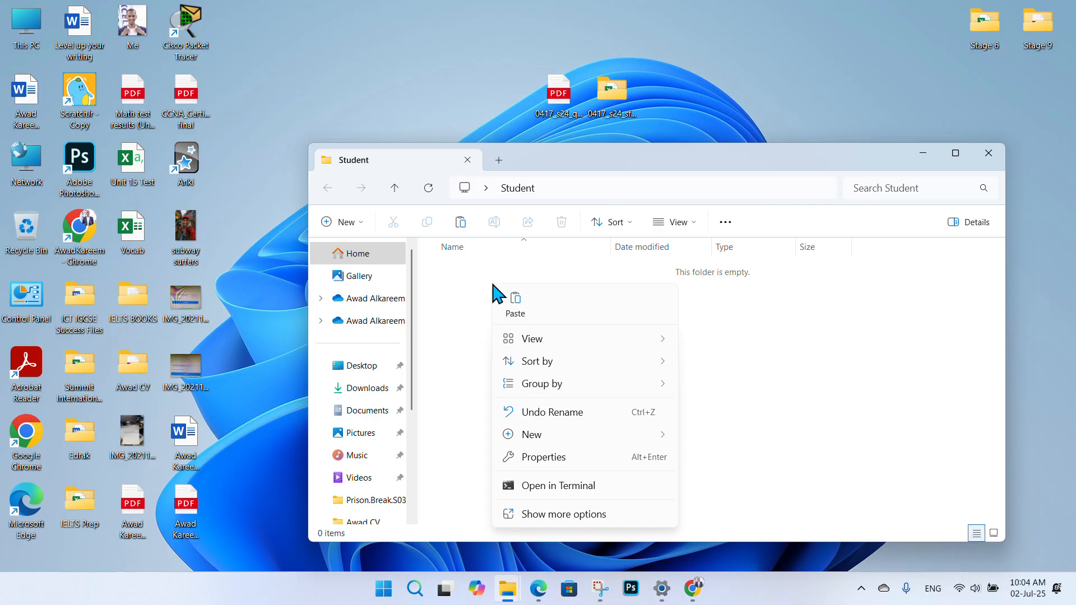
left_click(515, 304)
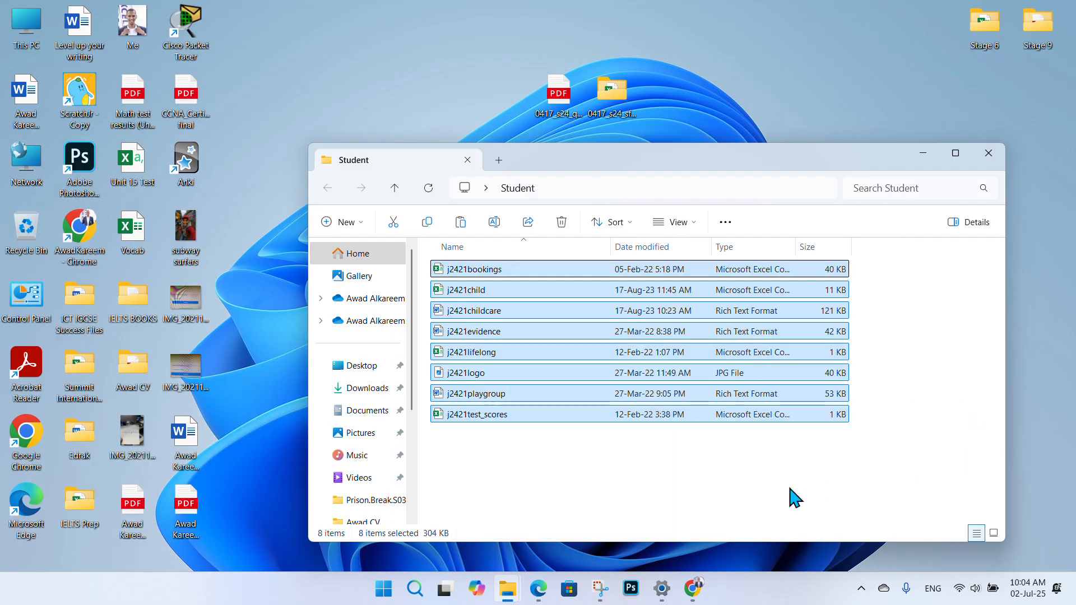
left_click(789, 490)
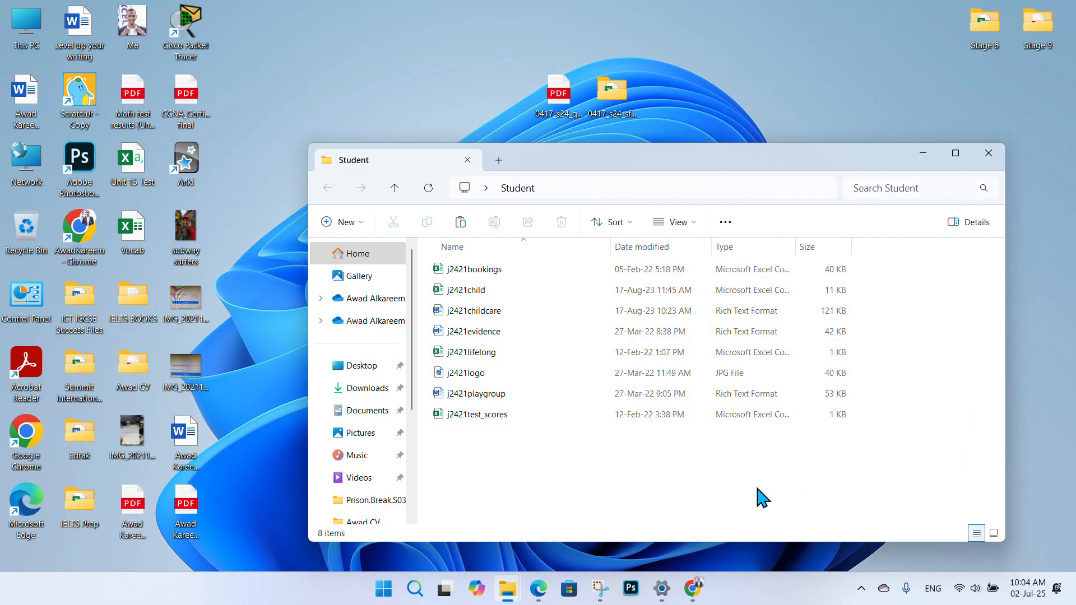
left_click(987, 160)
- Move the Student folder higher on the desktop and bring back the question paper
left_click_drag(401, 166, 412, 140)
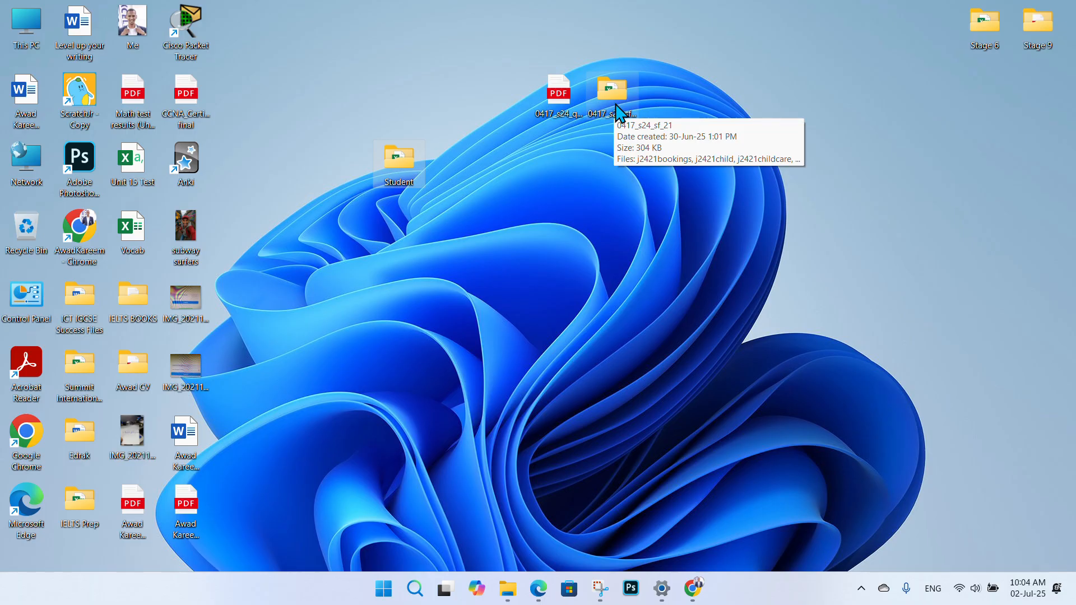
left_click_drag(407, 182, 449, 116)
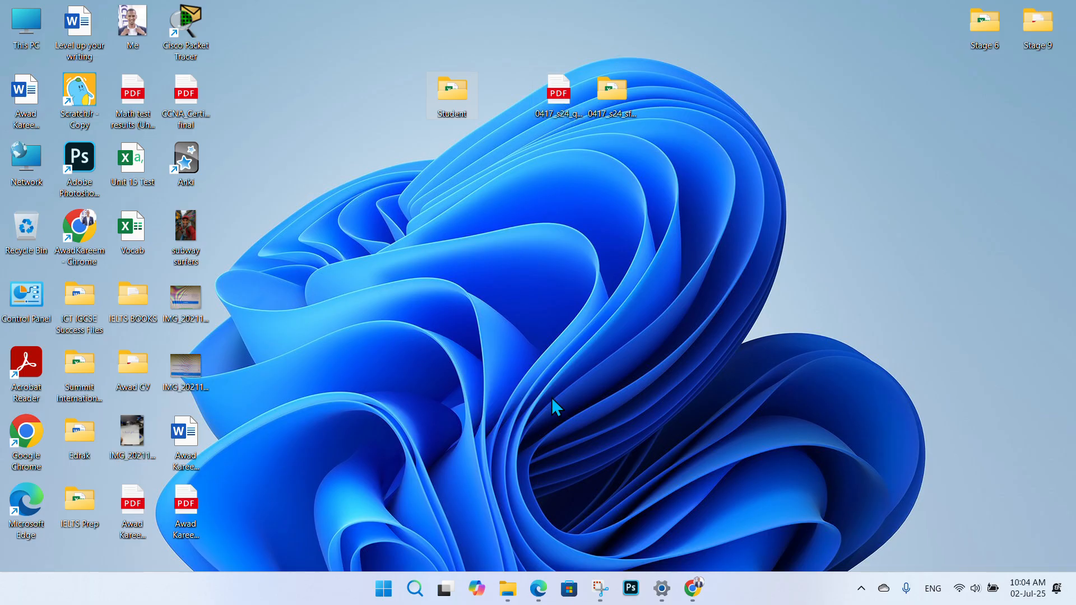
left_click(538, 588)
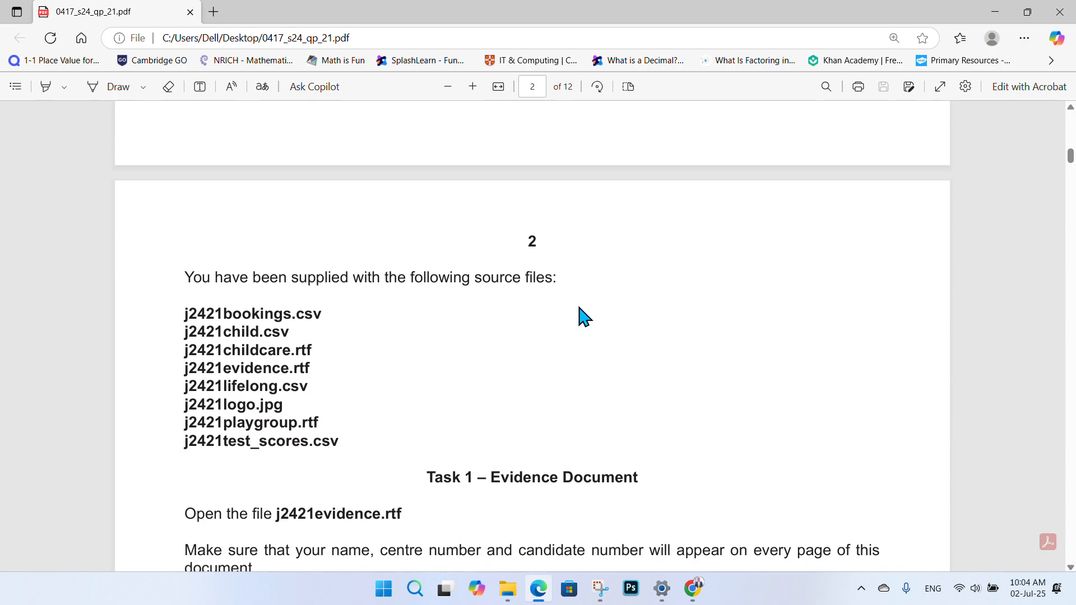
- Underline j2421evidence.rtf in the Task 1 instructions with blue ink, then return to the source folder
scroll(580, 314, "down", 2)
scroll(739, 277, "down", 1)
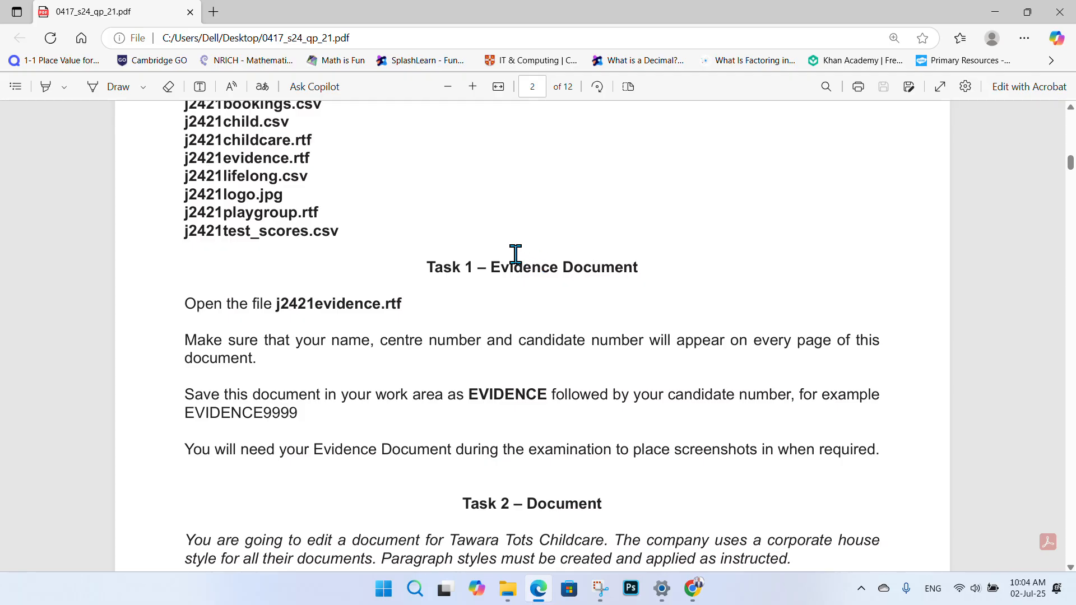
left_click(120, 91)
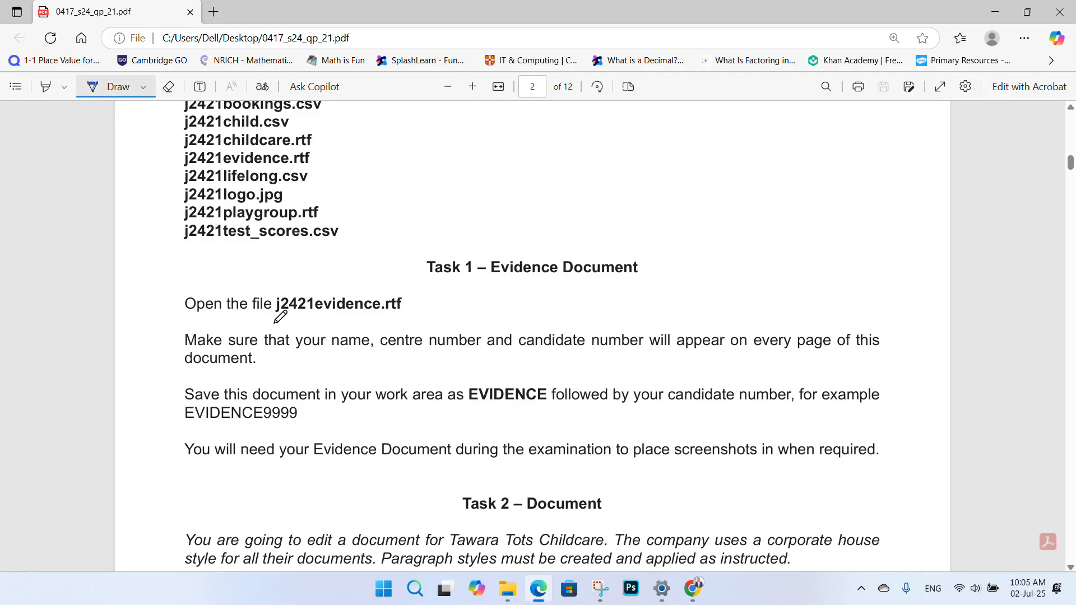
left_click_drag(280, 322, 400, 317)
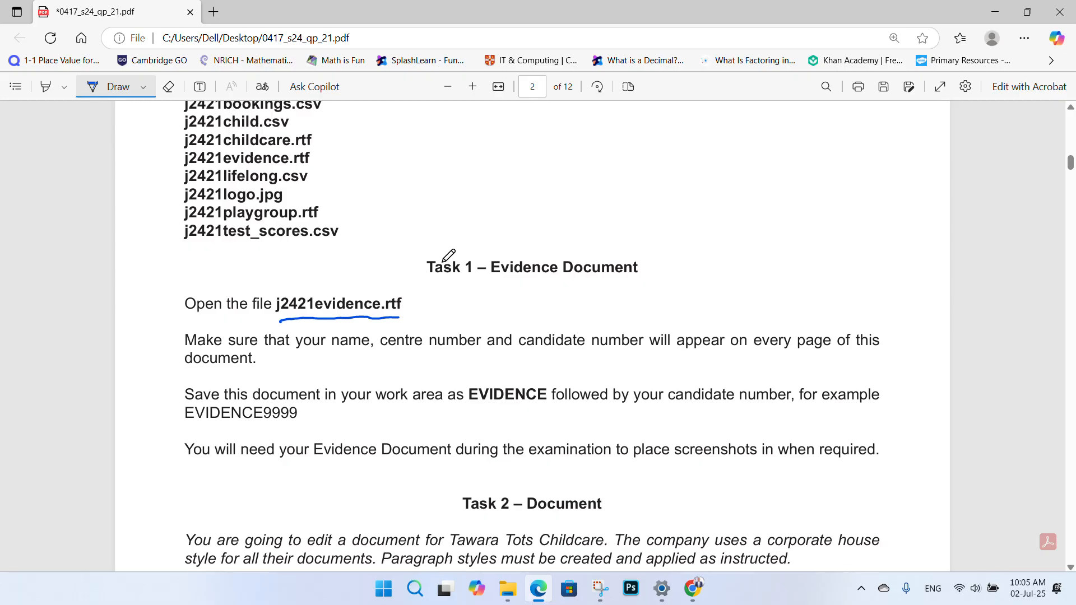
left_click(507, 601)
- Open the Student folder maximised, select j2421evidence and widen the Type column
key("super+Down")
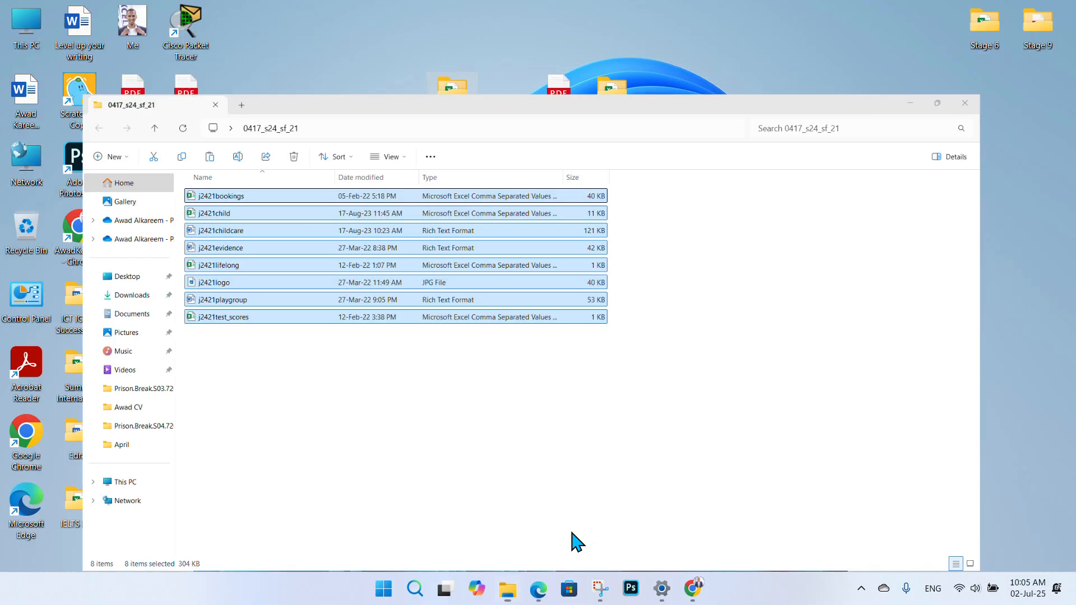
key("super+Down")
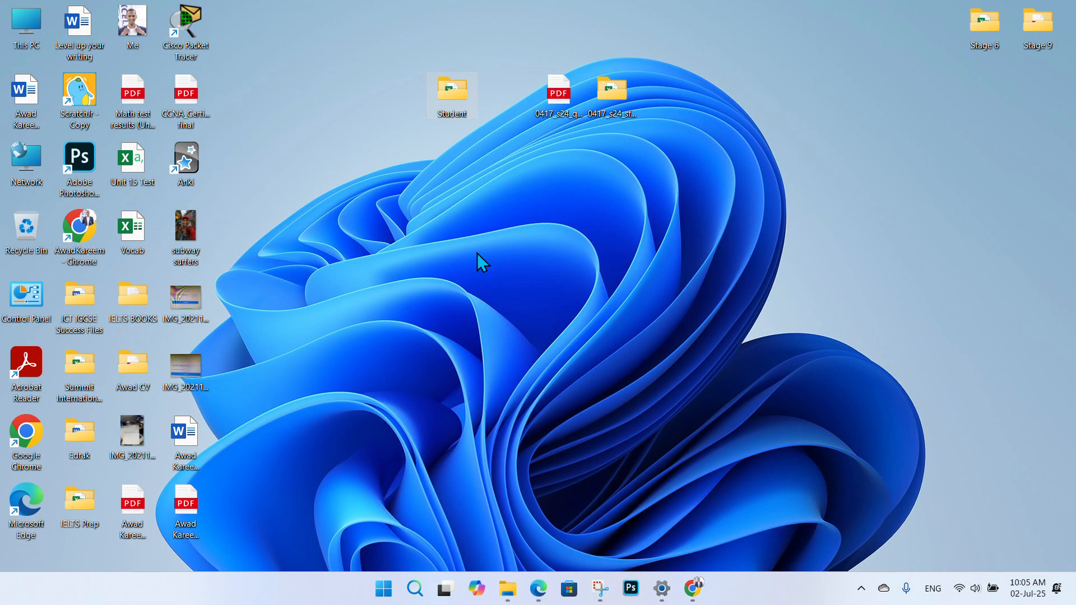
double_click(453, 101)
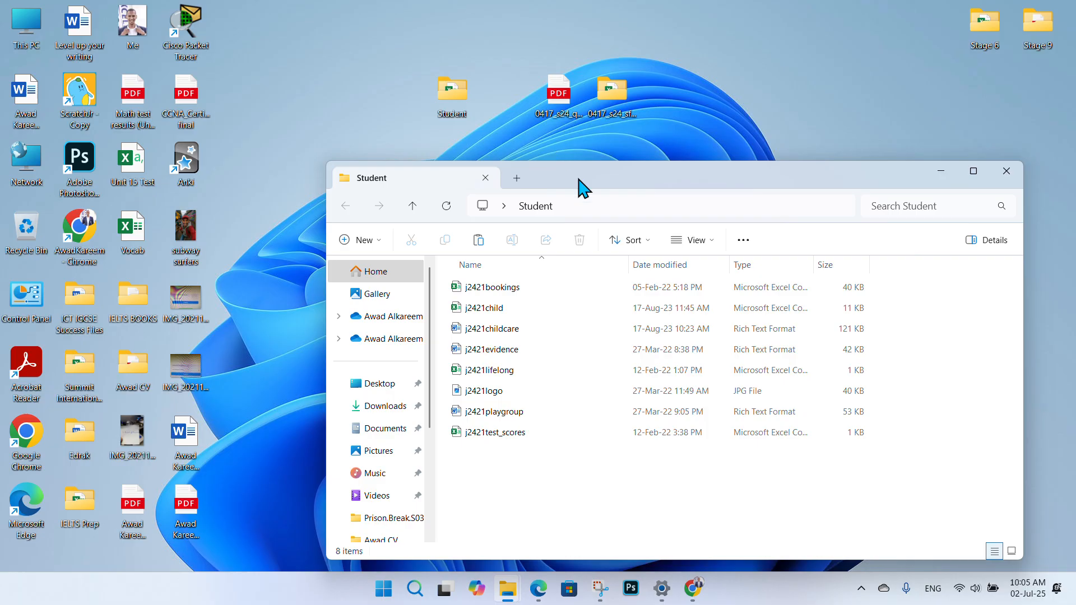
left_click_drag(579, 179, 468, 117)
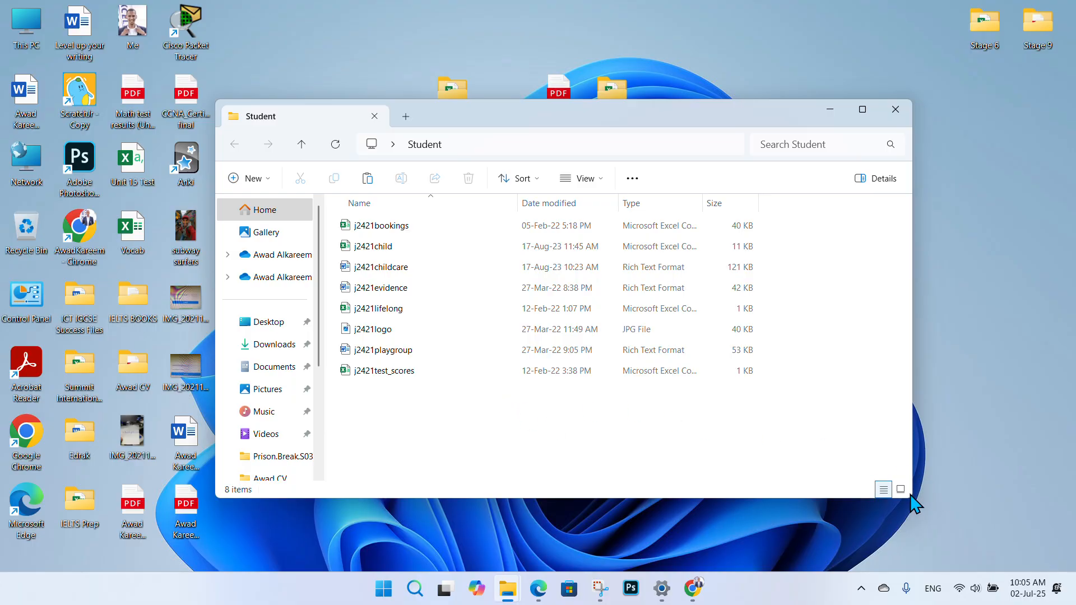
left_click(863, 110)
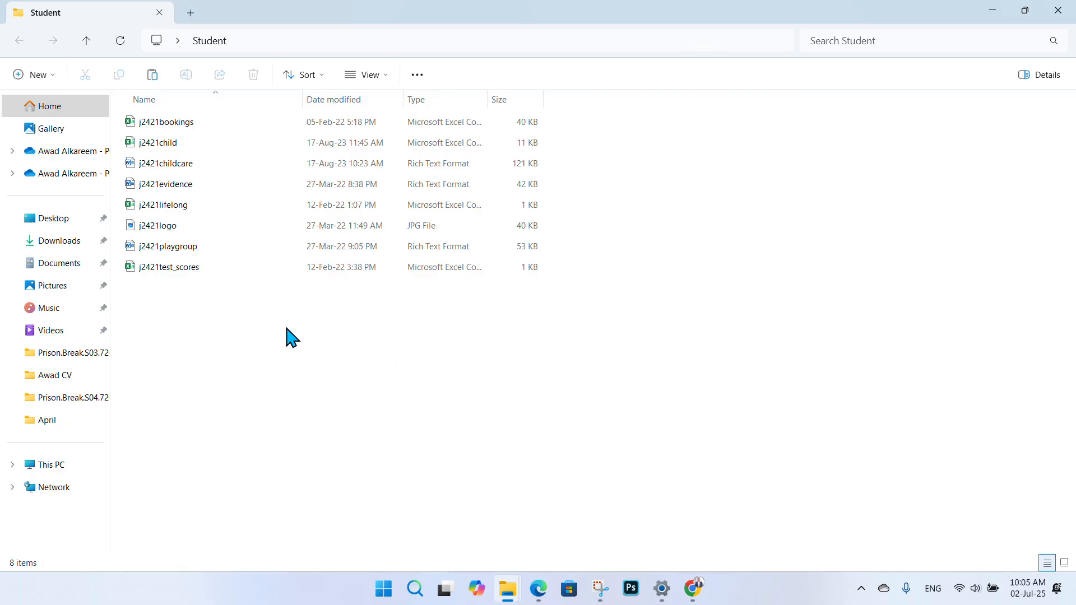
left_click(185, 183)
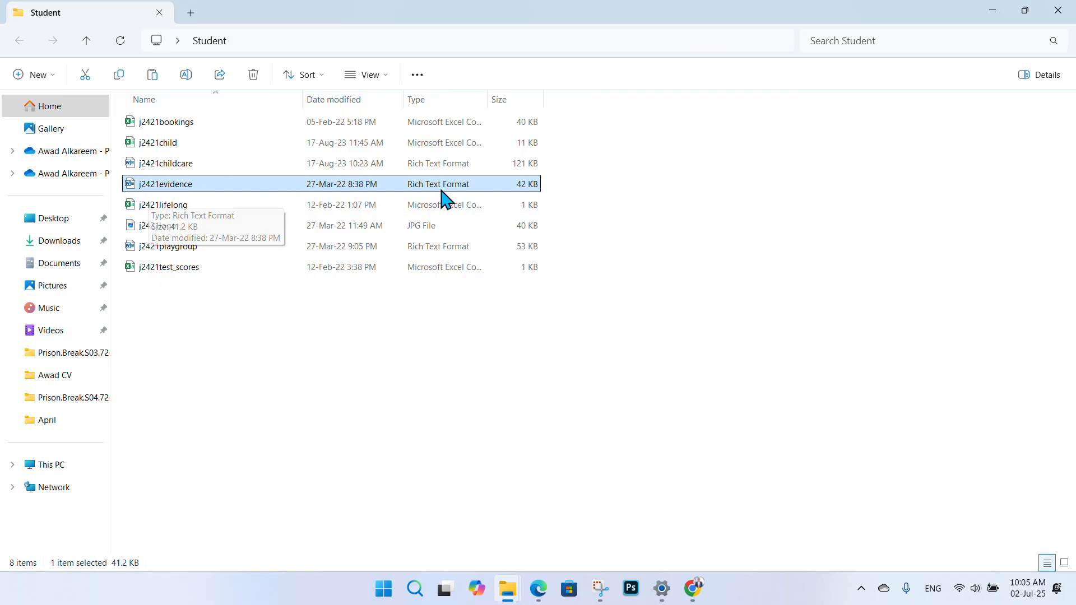
left_click_drag(487, 99, 554, 99)
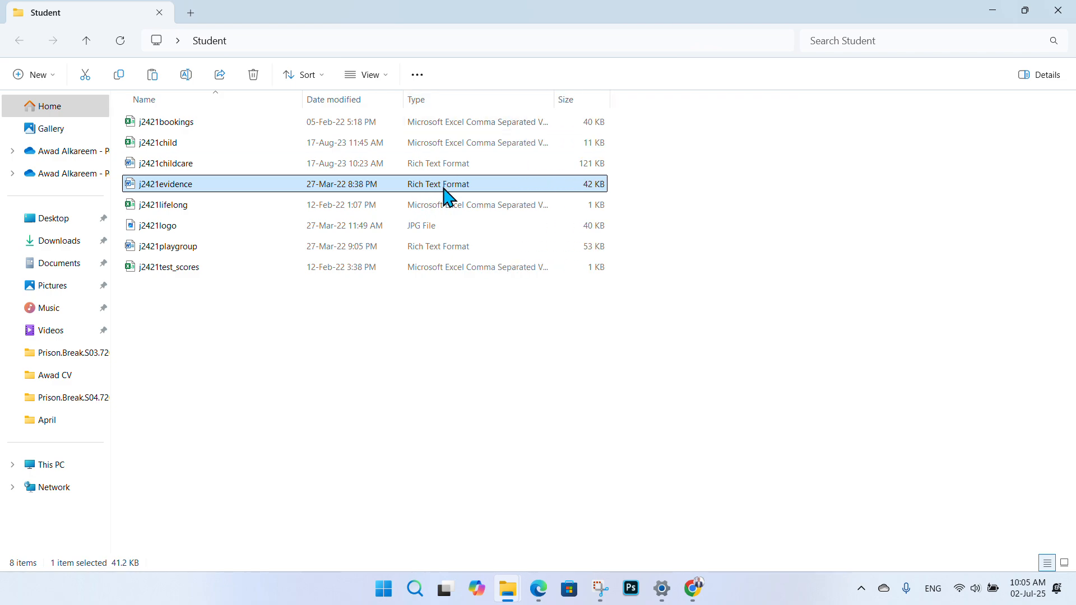
- Open j2421evidence in Word, then add and remove a page break under Step 1 evidence:
double_click(392, 187)
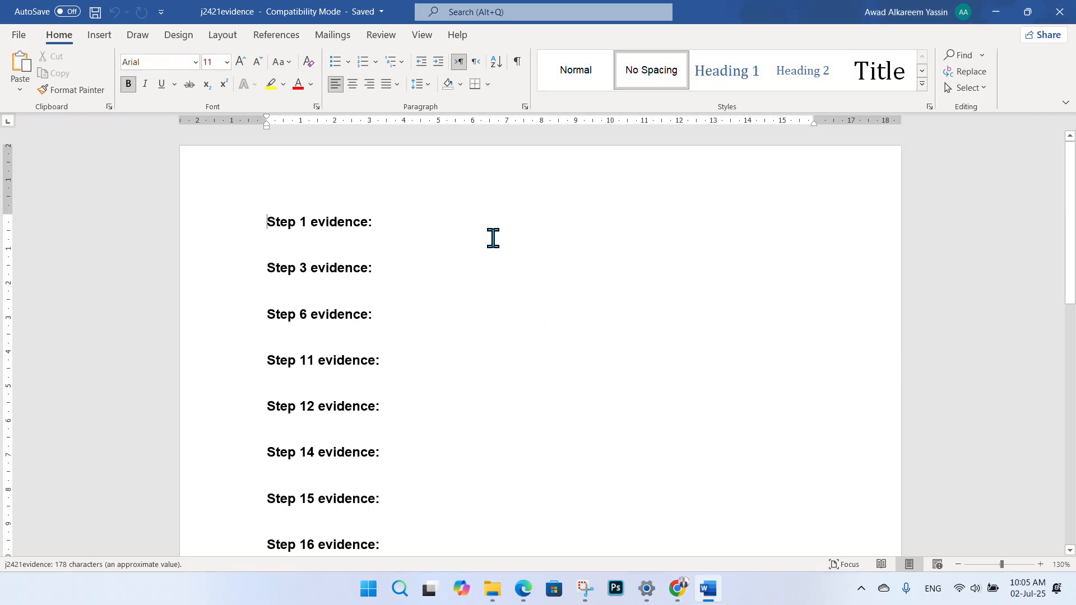
scroll(399, 233, "down", 3)
scroll(373, 249, "up", 3)
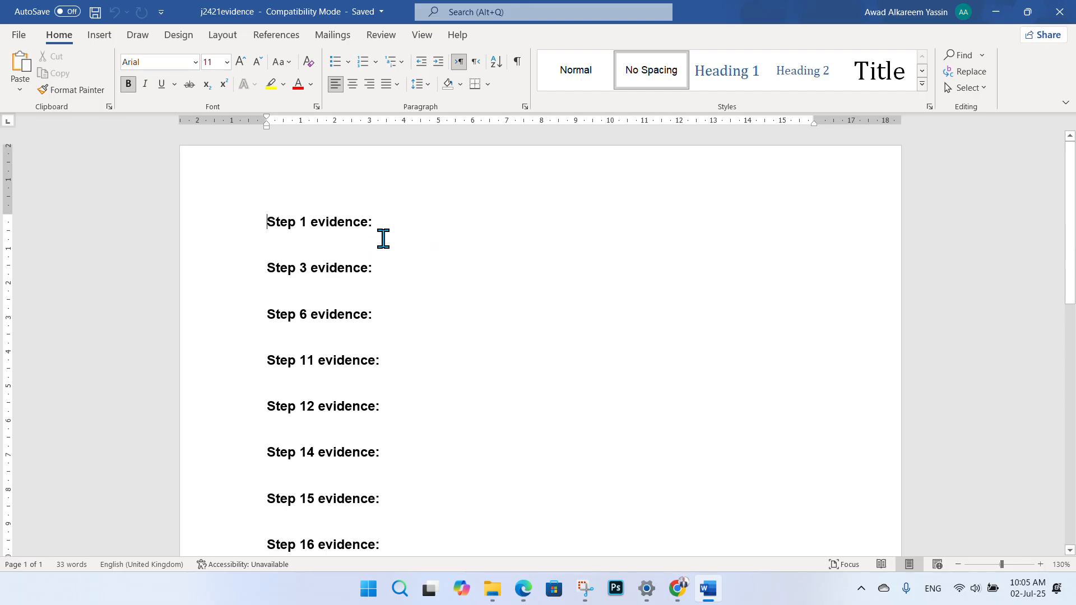
left_click(347, 245)
key("ctrl+Return")
scroll(326, 290, "down", 5)
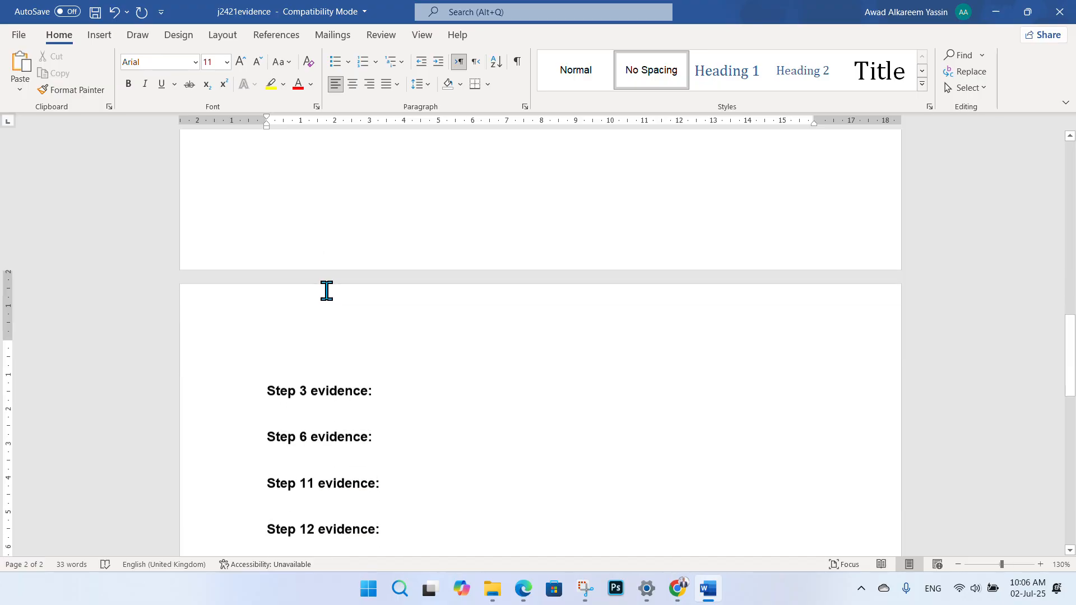
left_click(332, 224)
key("BackSpace")
- Insert page breaks so Step 6, 11, 12 and 14 evidence each start a new page
scroll(332, 225, "down", 15)
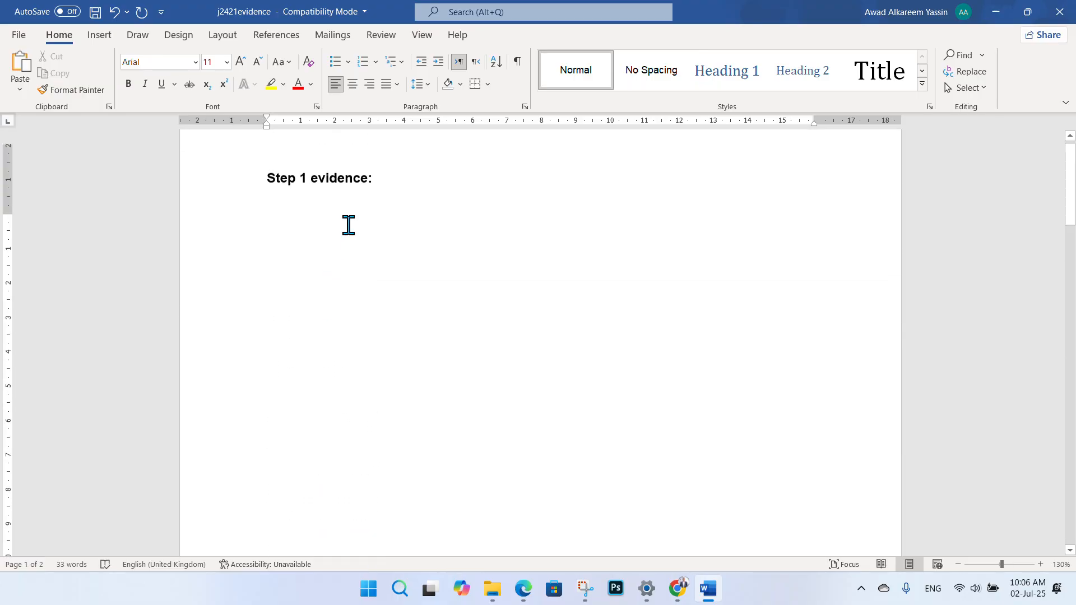
scroll(306, 284, "down", 1)
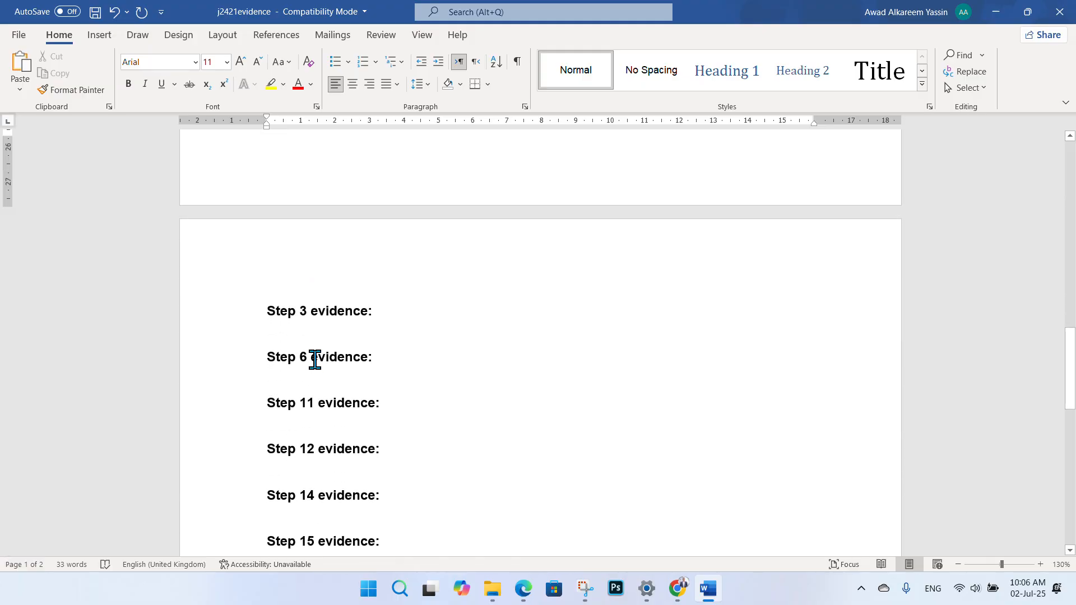
left_click(343, 324)
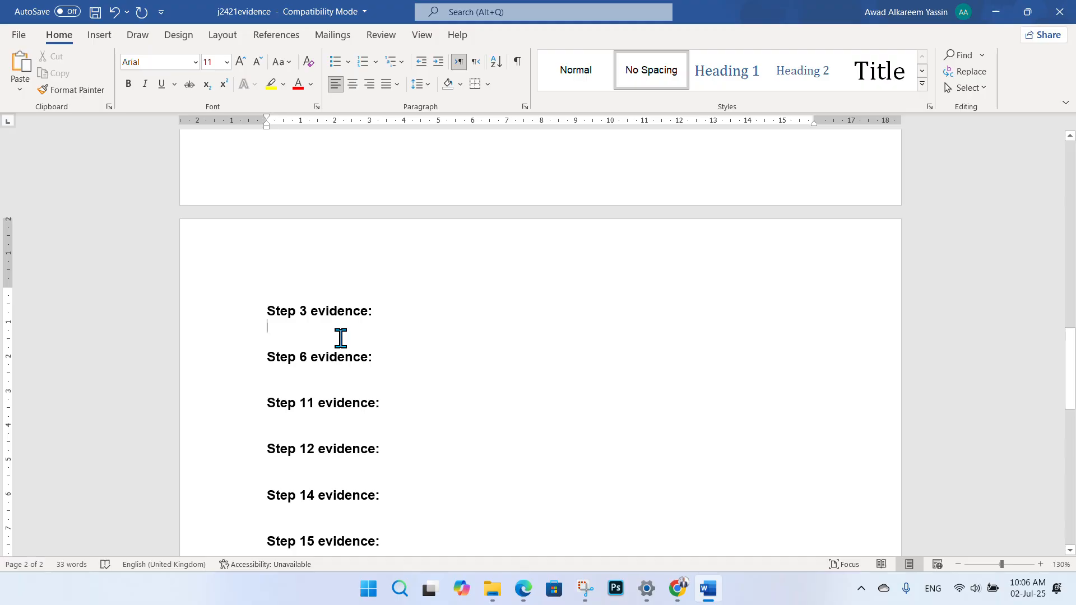
key("ctrl+Return")
scroll(394, 383, "down", 4)
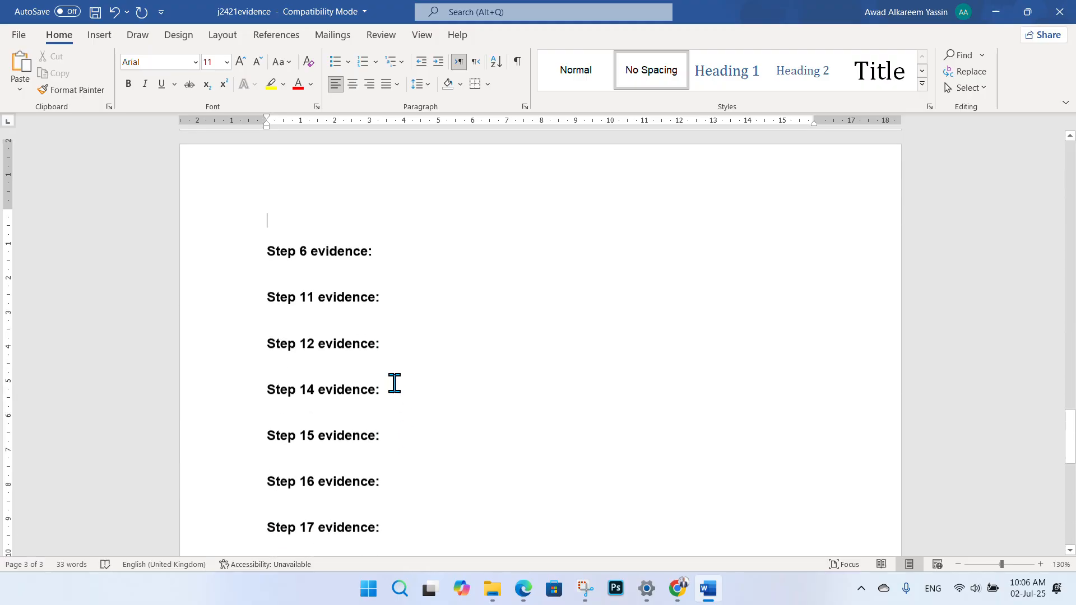
left_click(344, 262)
key("ctrl+Return")
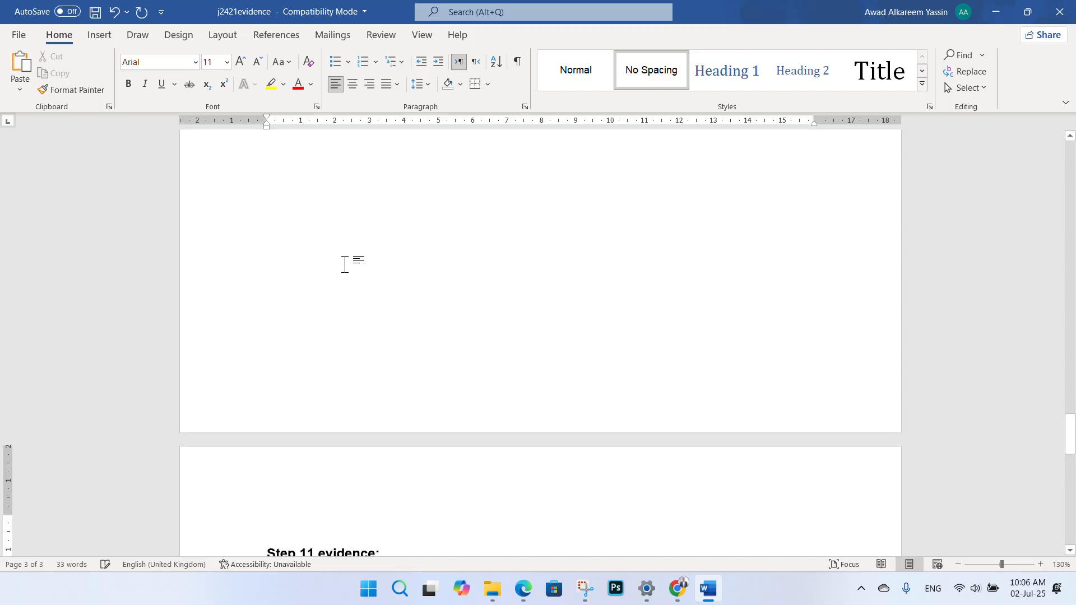
scroll(344, 264, "down", 6)
left_click(327, 227)
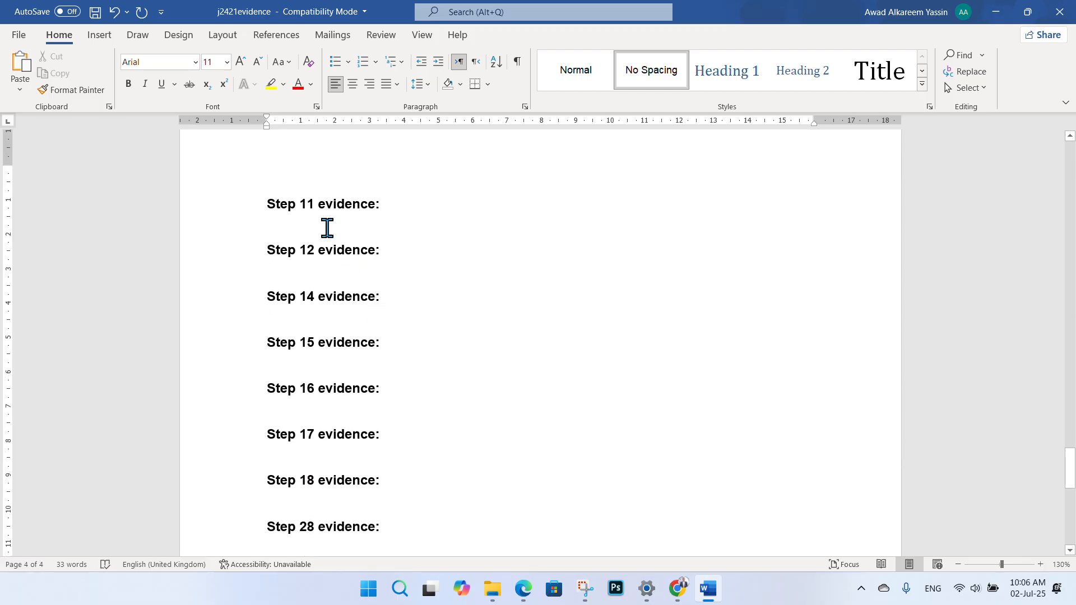
key("ctrl+Return")
scroll(328, 222, "down", 6)
left_click(331, 217)
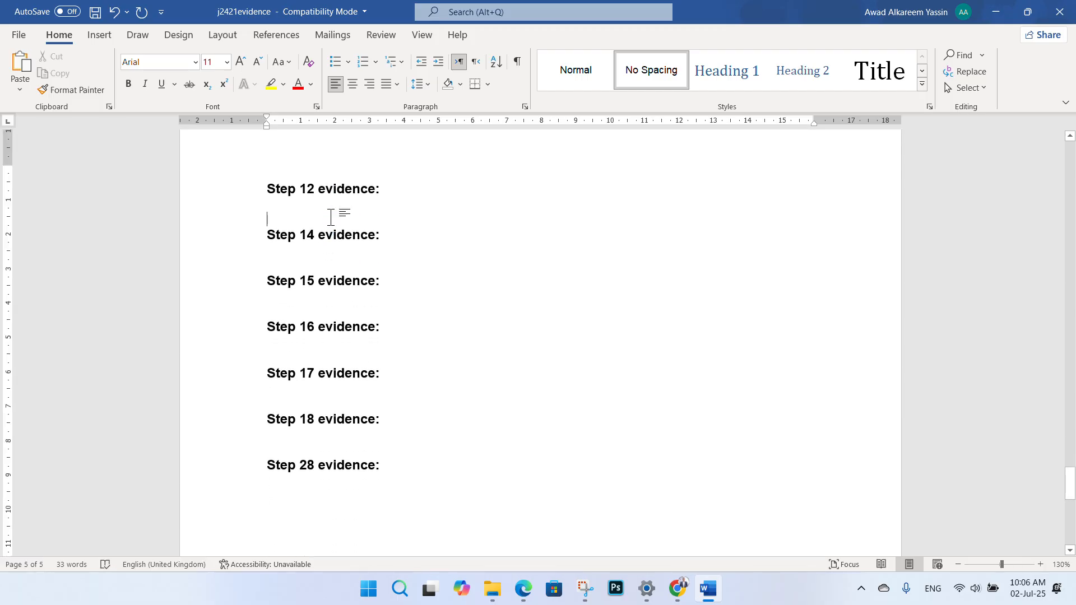
key("ctrl+Return")
- Insert page breaks so Step 15, 16, 17, 18 and 28 evidence each start a new page
scroll(331, 218, "down", 4)
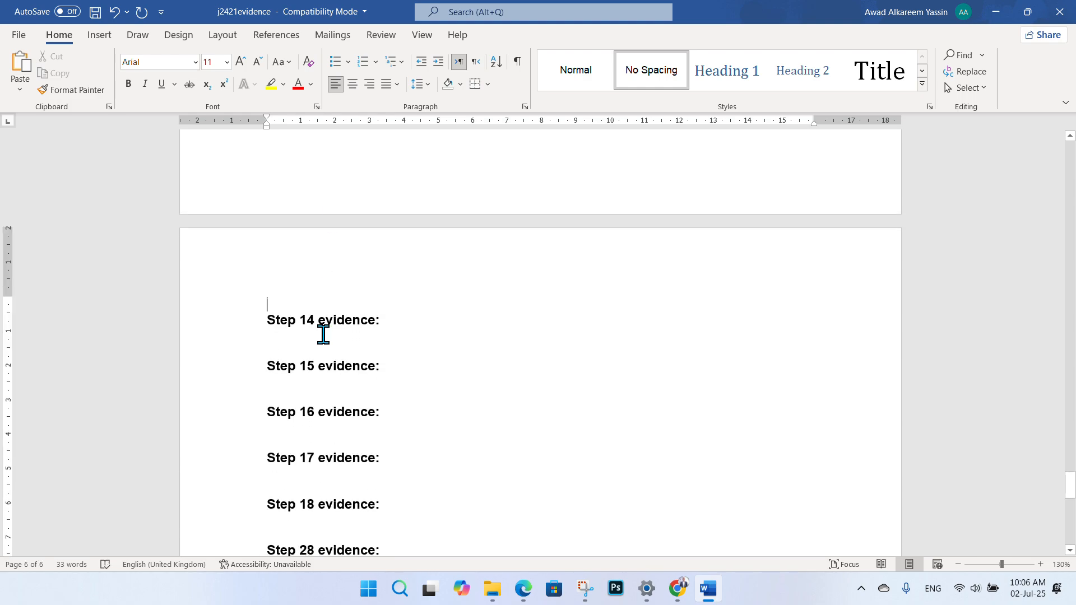
left_click(323, 334)
key("ctrl+Return")
scroll(342, 338, "down", 4)
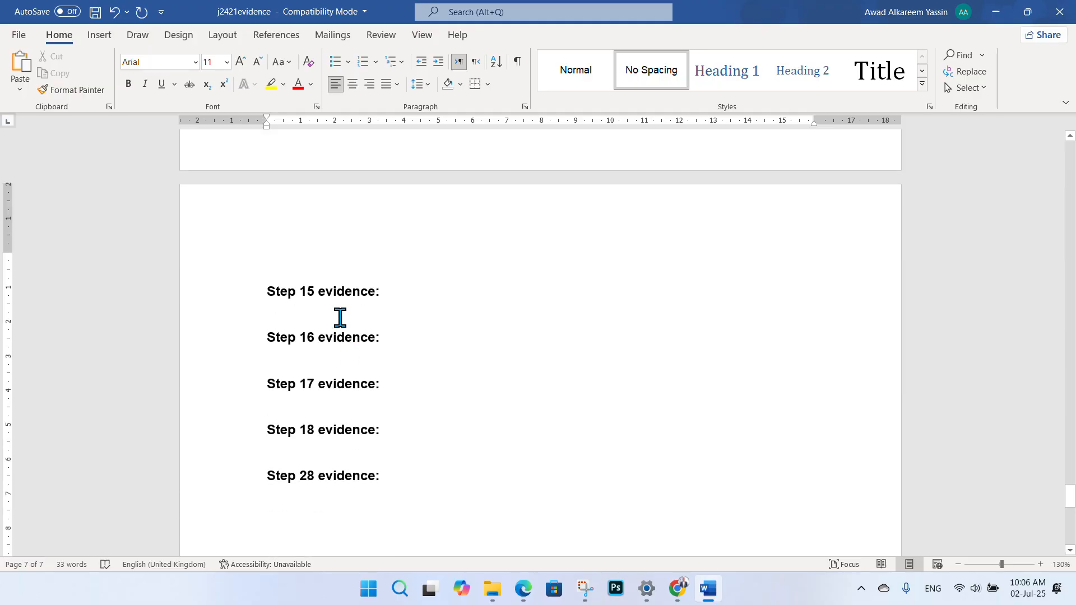
left_click(340, 317)
key("ctrl+Return")
scroll(340, 313, "down", 4)
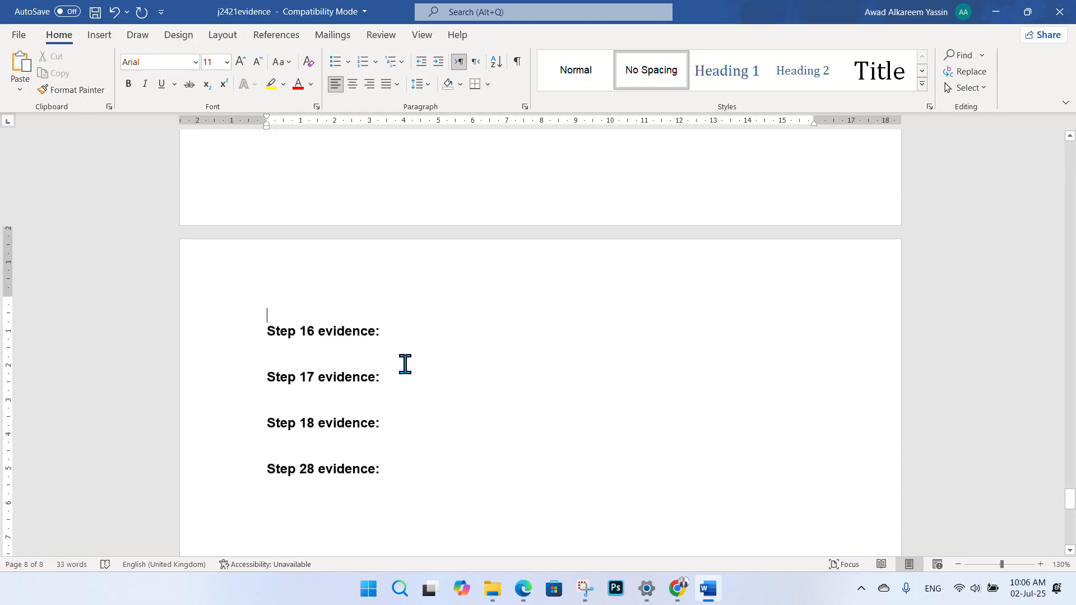
left_click(371, 343)
key("ctrl+Return")
scroll(373, 343, "down", 4)
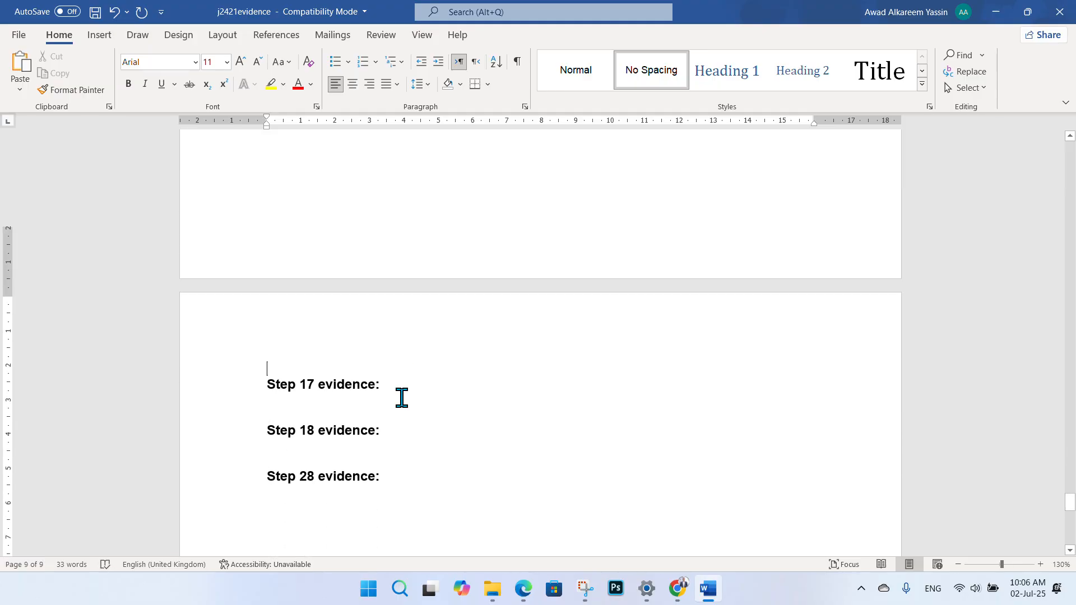
left_click(344, 340)
key("ctrl+Return")
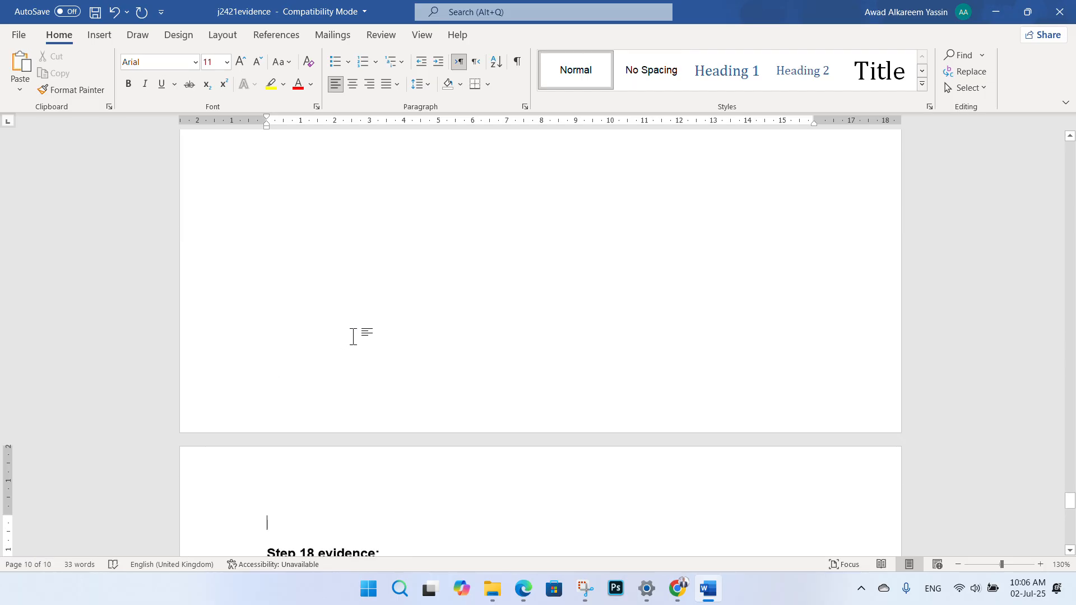
scroll(346, 347, "down", 4)
left_click(341, 359)
key("ctrl+Return")
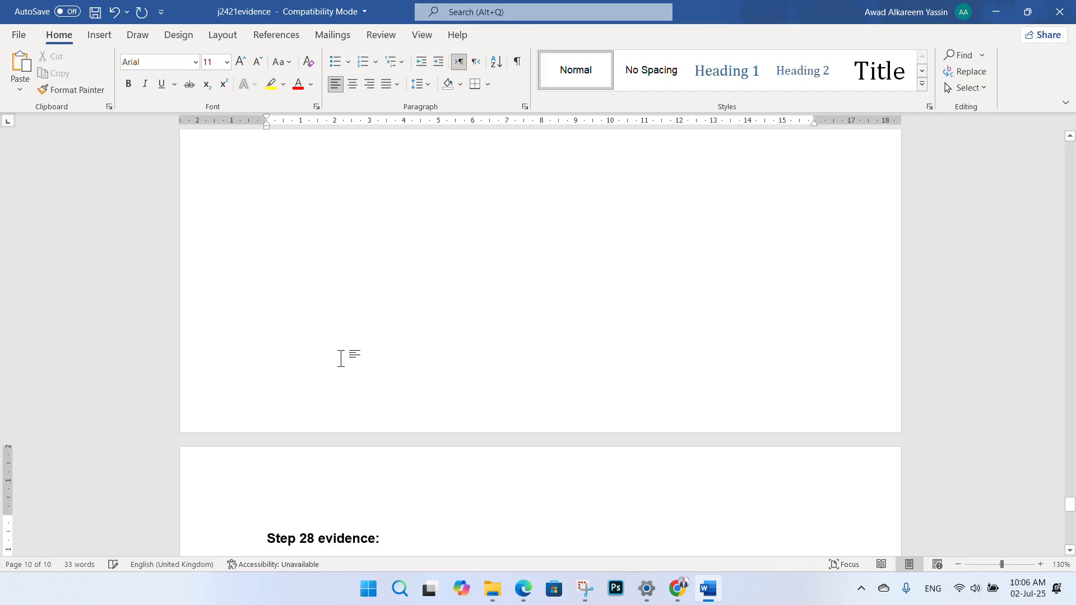
- Return to the empty line below Step 1 evidence: at the top of the document
scroll(389, 363, "down", 4)
scroll(384, 332, "up", 3)
key("ctrl+Home")
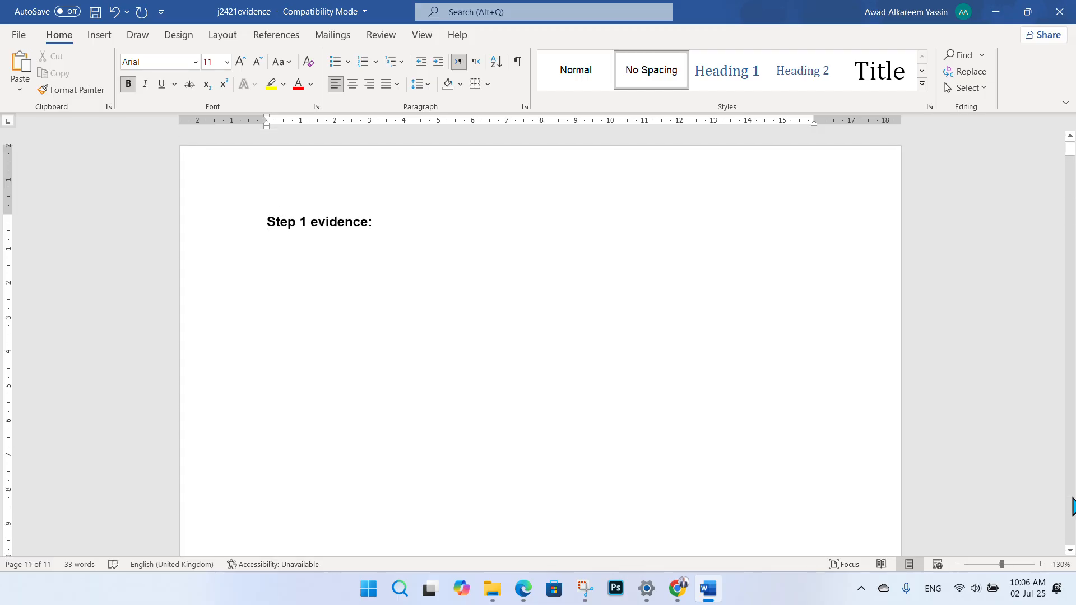
left_click(373, 264)
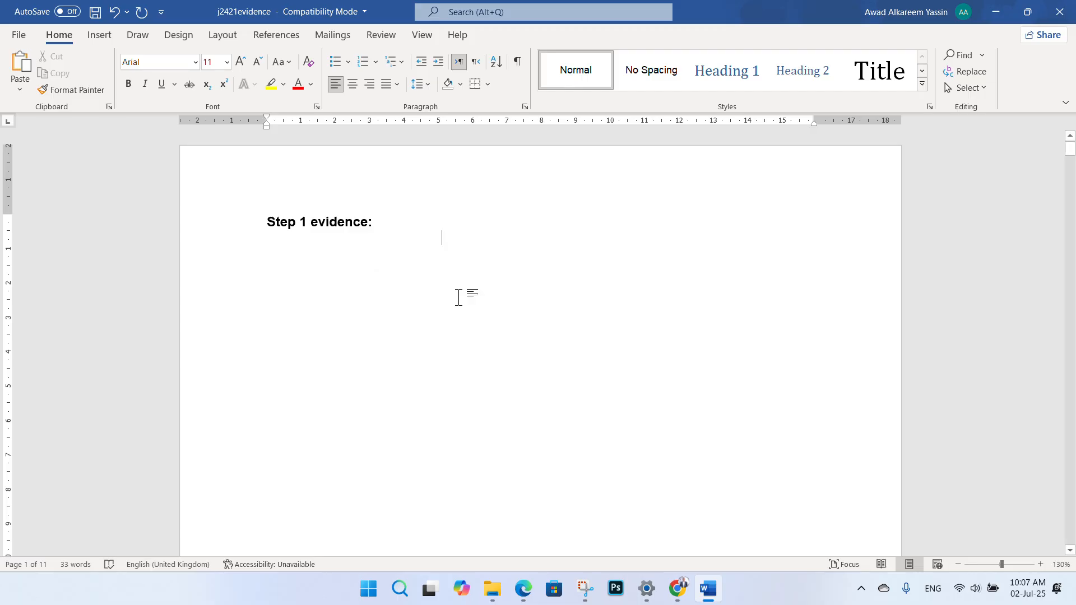
- Underline 'your name', 'centre number', 'candidate number' and 'every page of this document' in blue ink
left_click(525, 587)
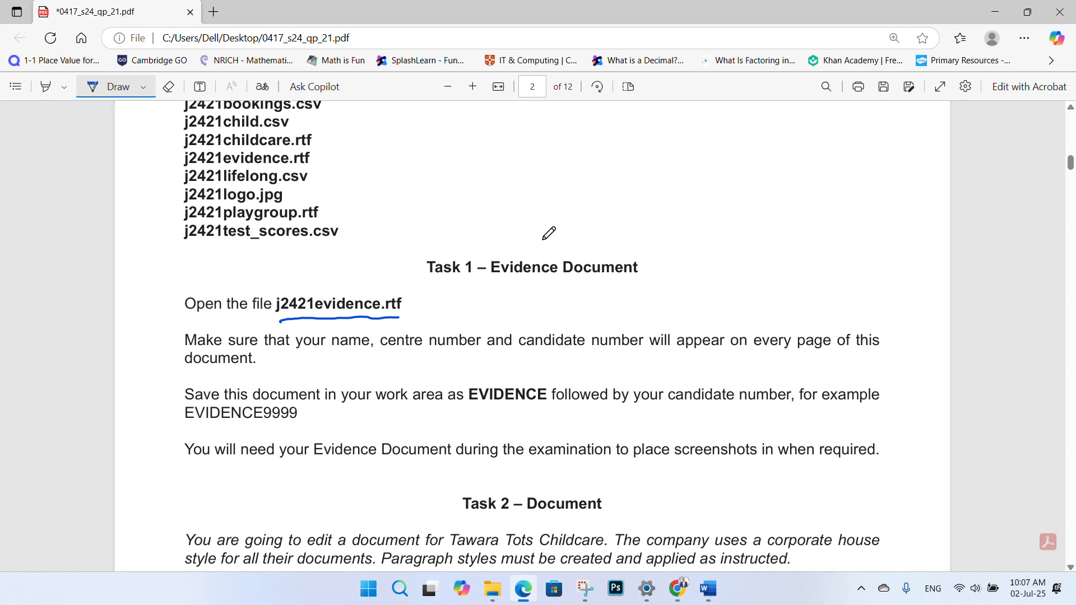
scroll(507, 163, "down", 1)
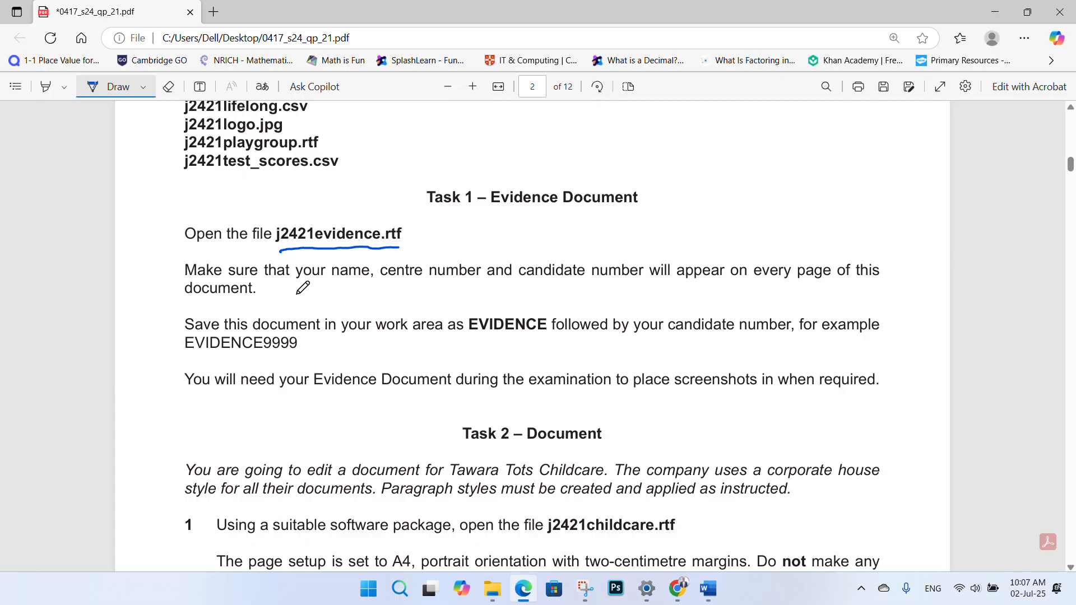
left_click_drag(297, 291, 472, 292)
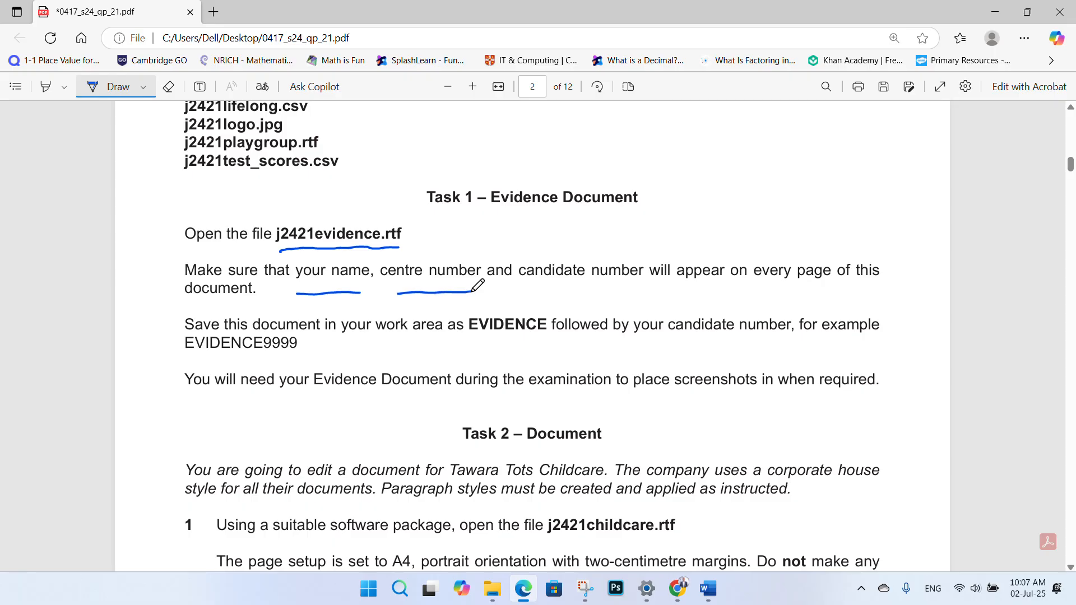
left_click_drag(551, 290, 653, 289)
left_click_drag(758, 288, 865, 279)
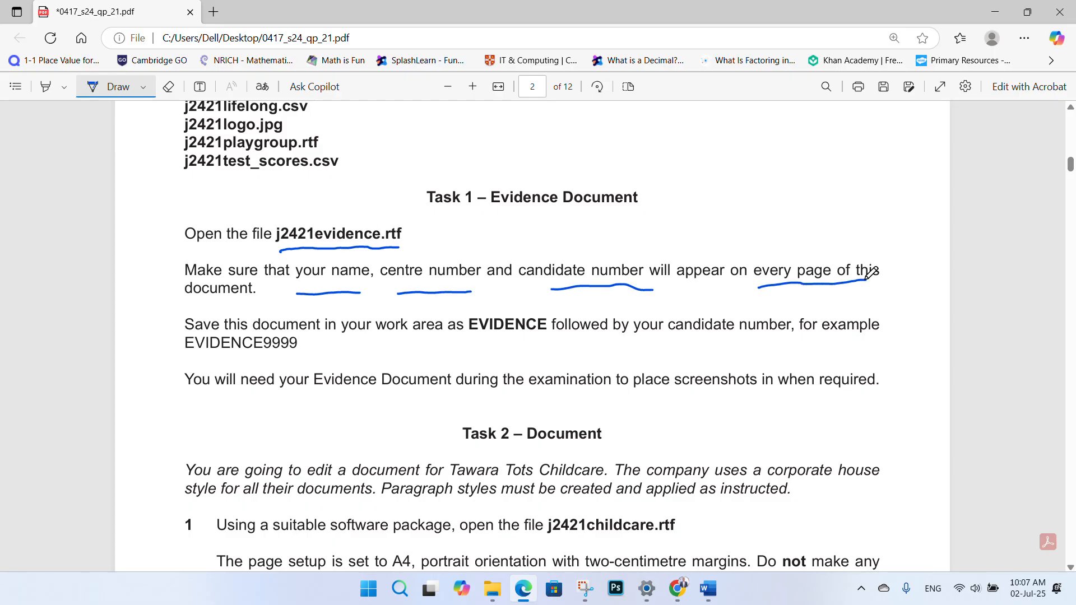
left_click_drag(200, 307, 236, 311)
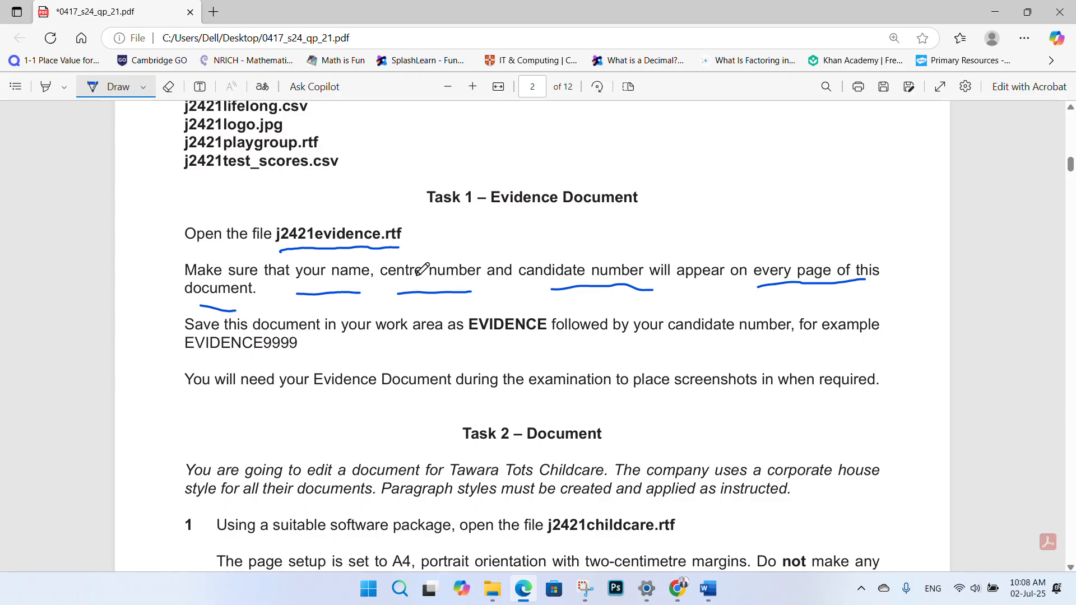
- Draw a red tick beside the Open the file instruction, then set the pen back to blue
left_click(143, 87)
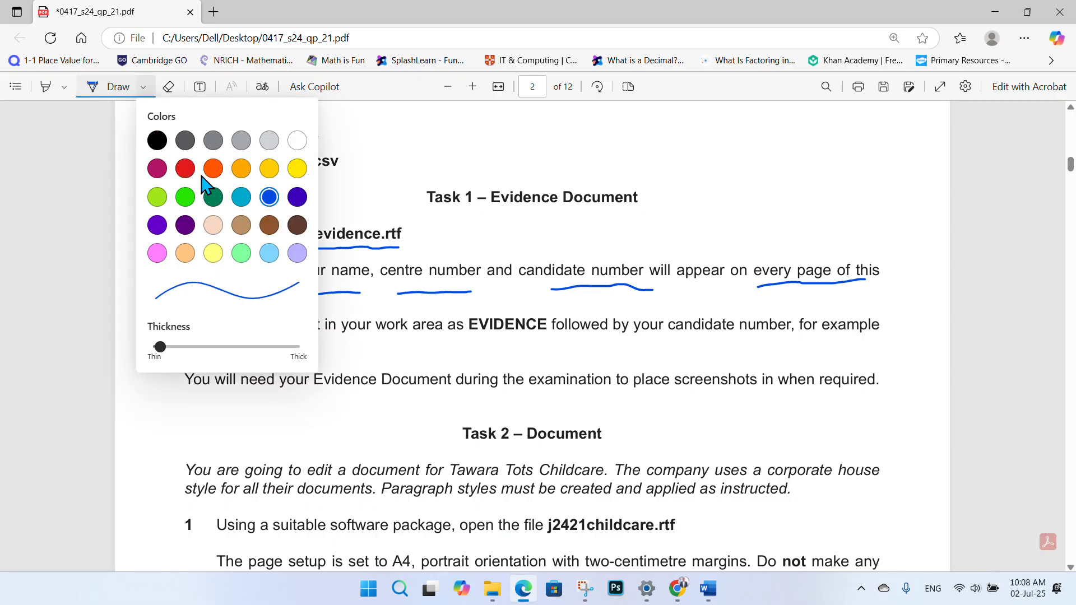
left_click(185, 168)
left_click(375, 163)
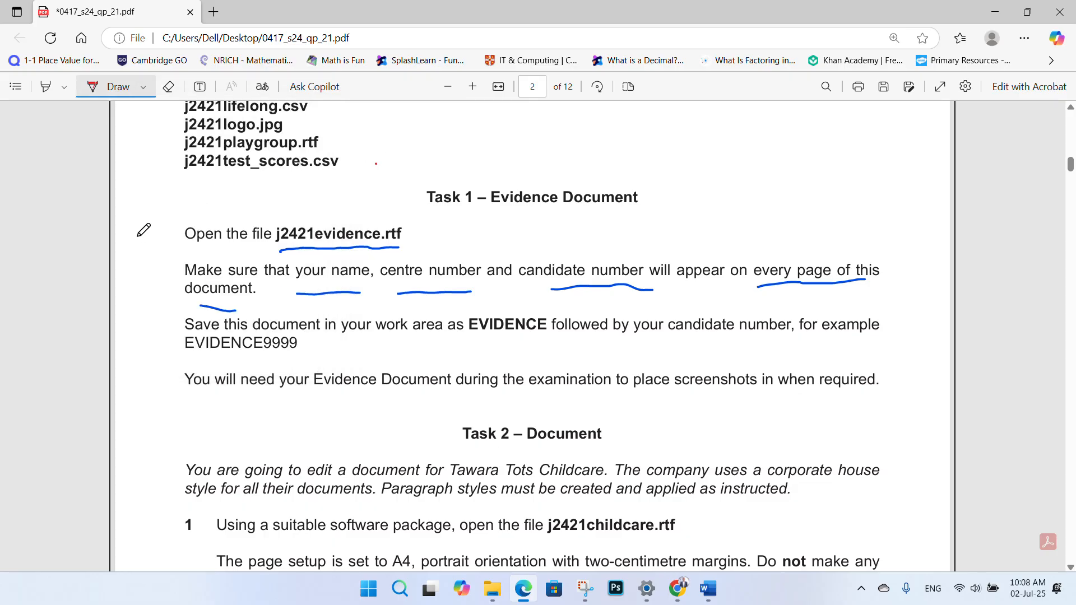
left_click_drag(135, 237, 188, 203)
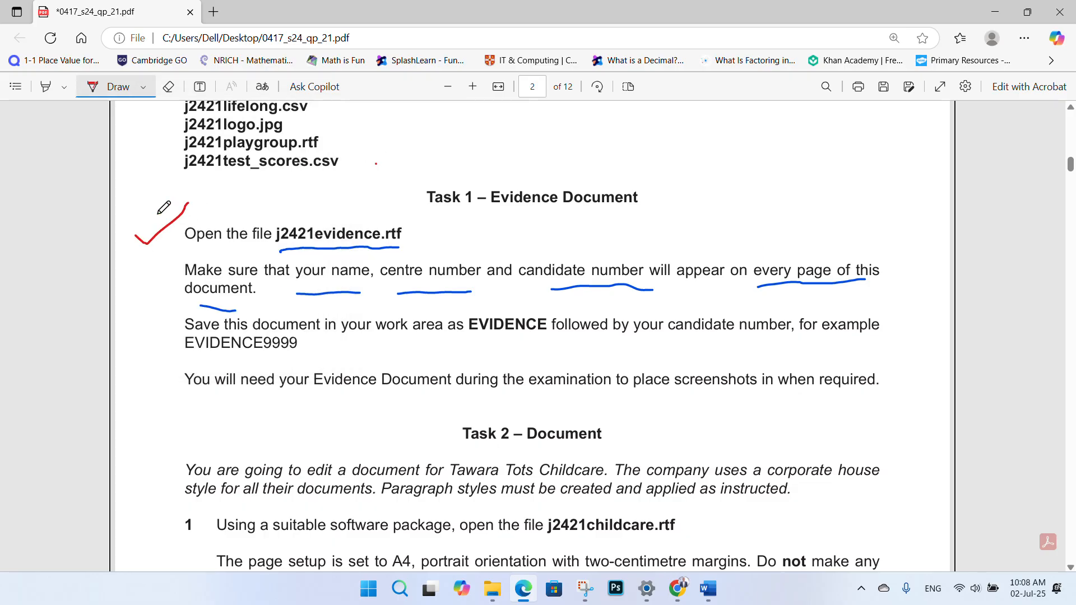
left_click(149, 87)
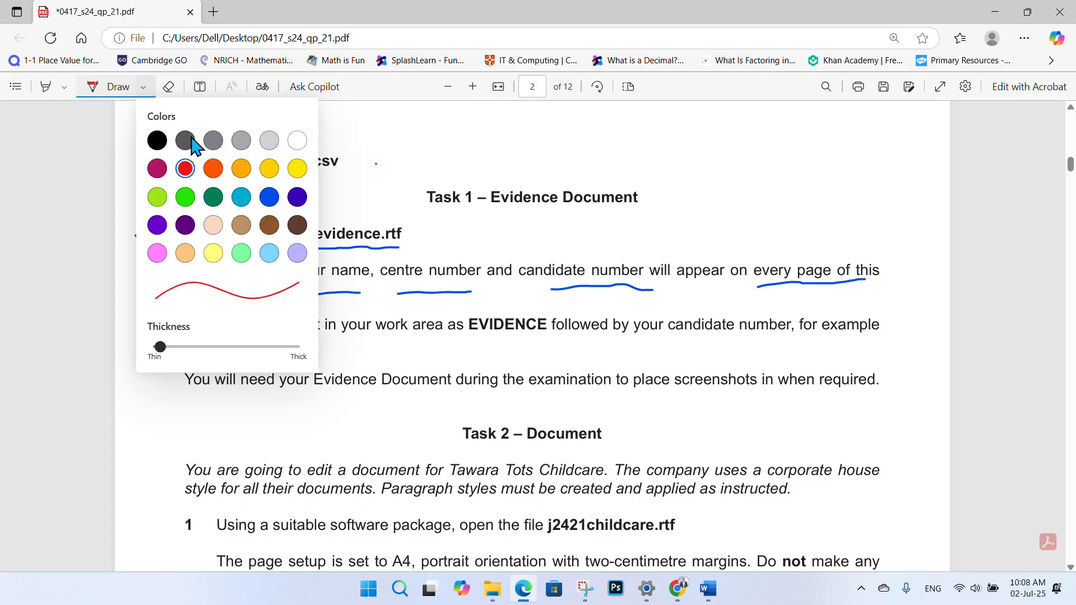
left_click(270, 201)
left_click(474, 266)
left_click(710, 599)
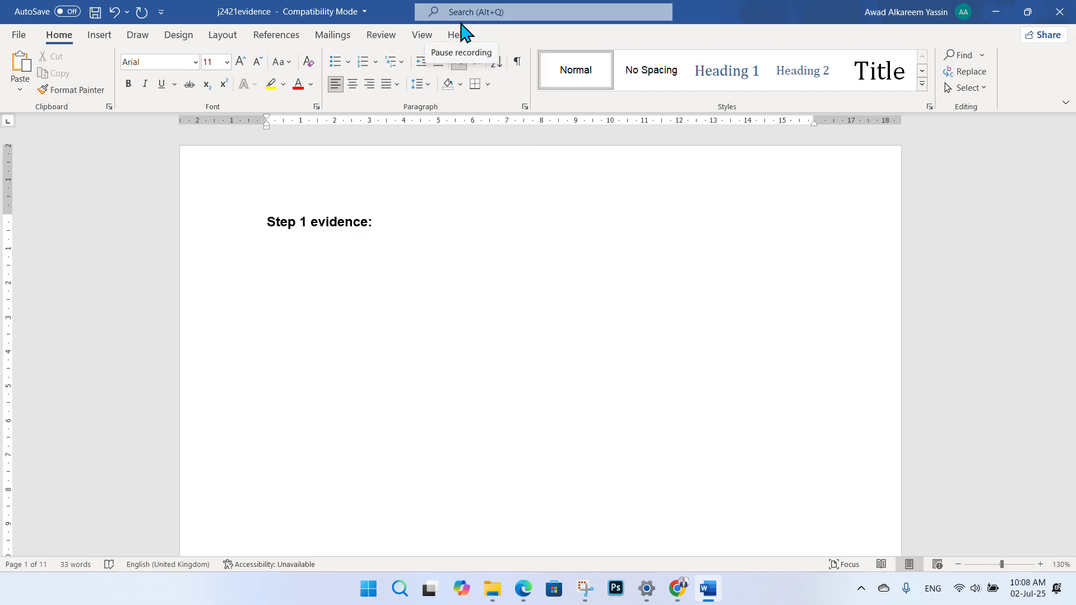
- Take a screen capture, then insert the Blank (Three Columns) header from the Header gallery
key("super+shift+s")
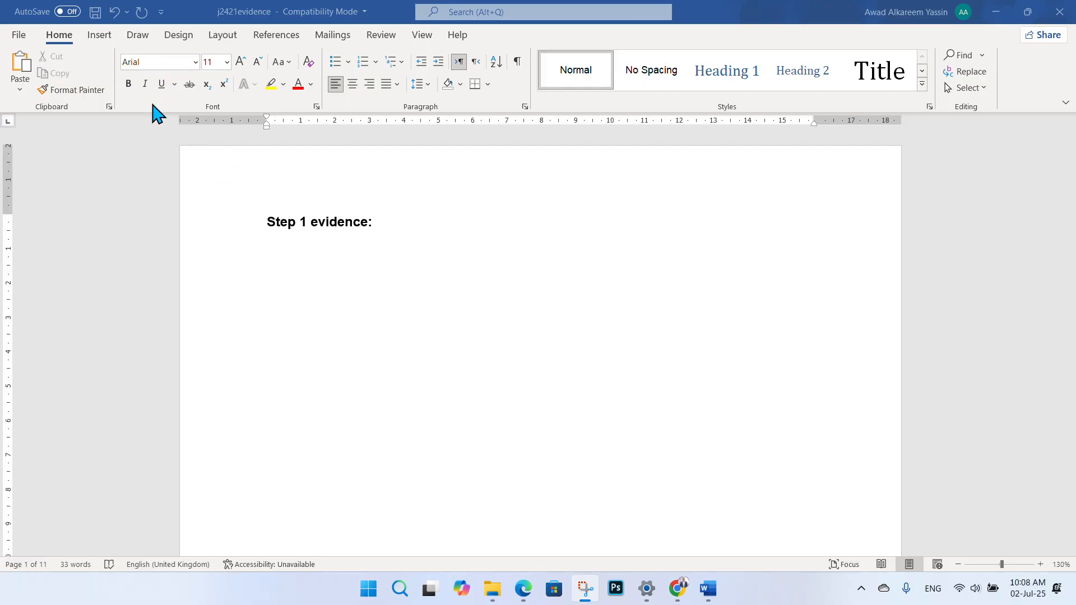
left_click(100, 37)
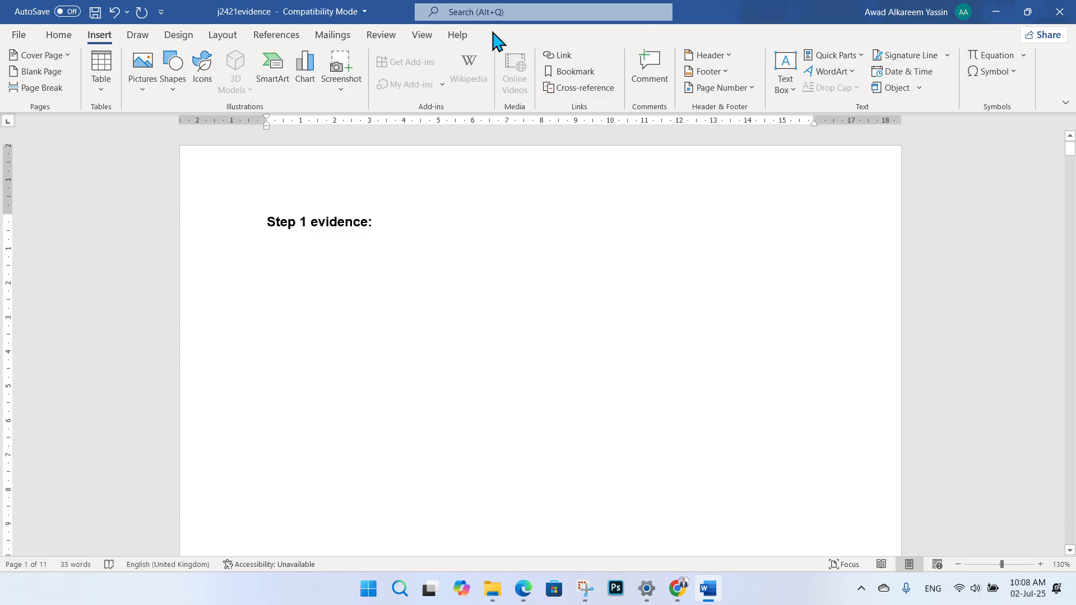
left_click(725, 56)
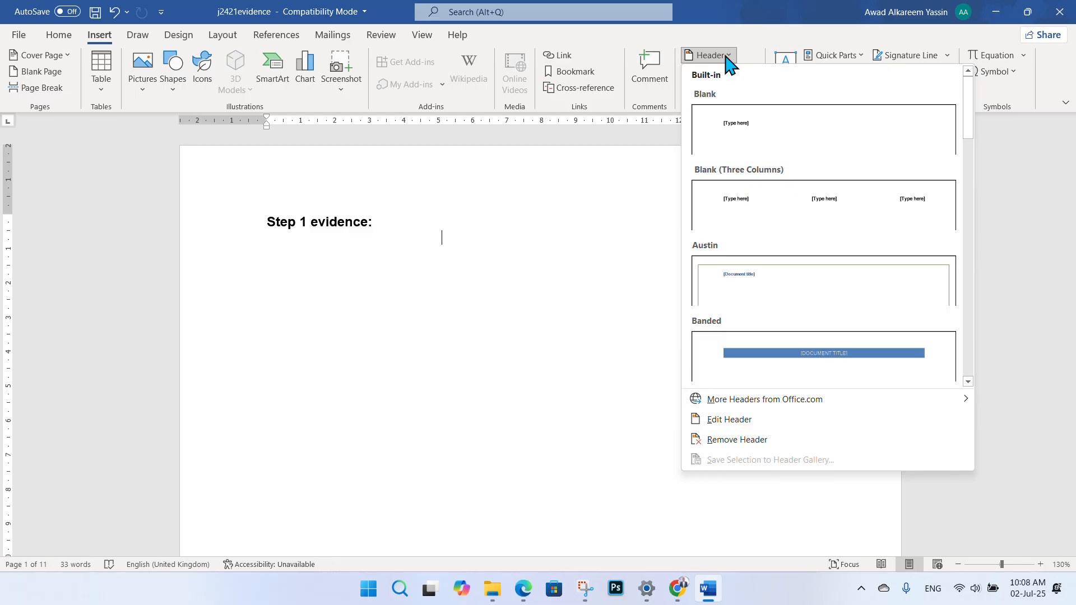
left_click(777, 210)
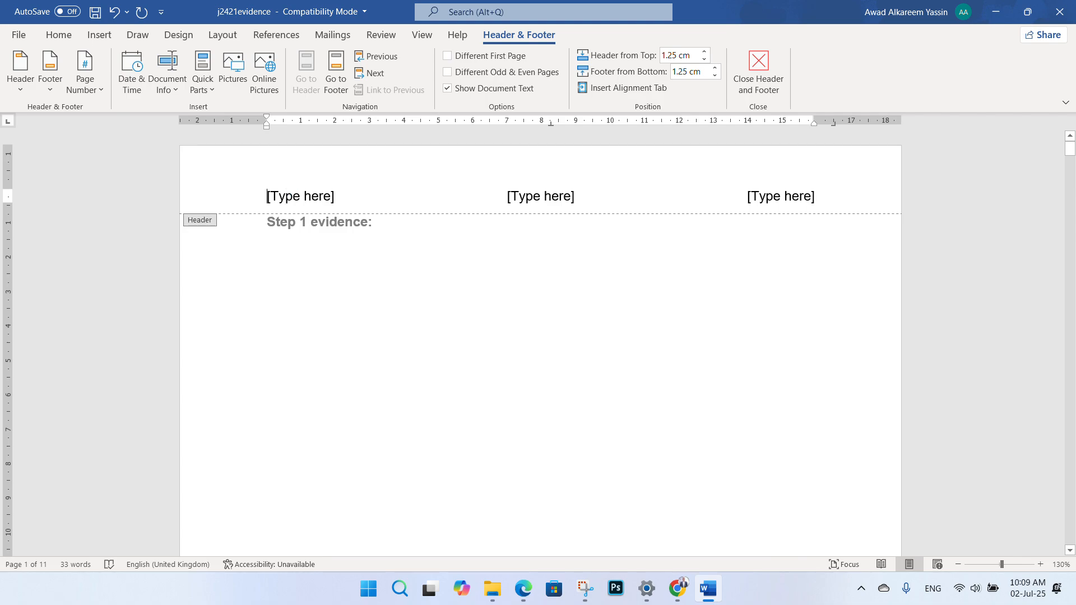
- Fill the left, centre and right header placeholders with candidate name, centre number and candidate number, then close the header
left_click(292, 199)
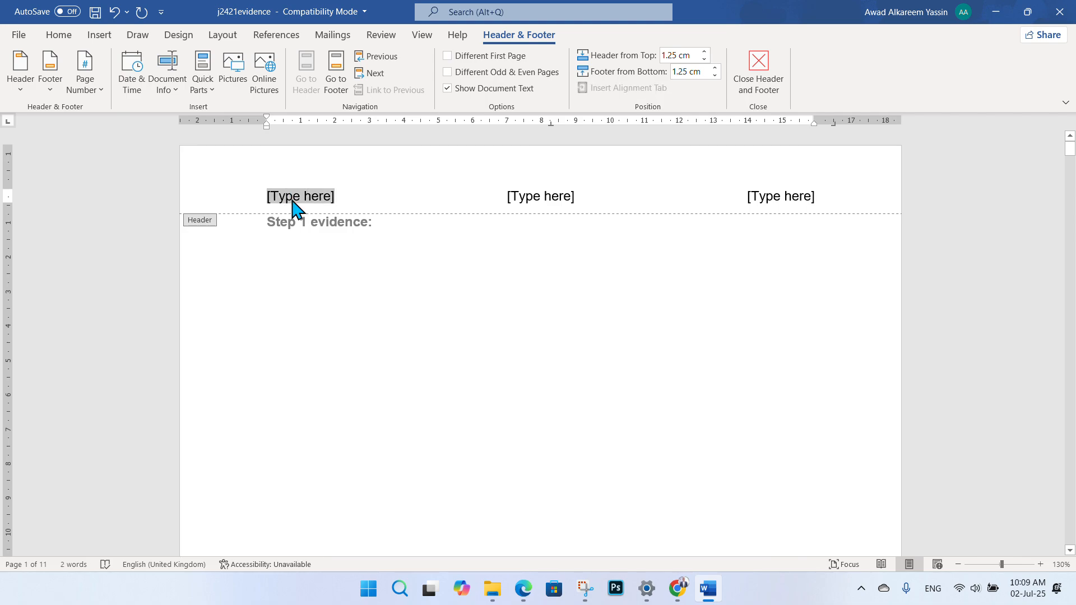
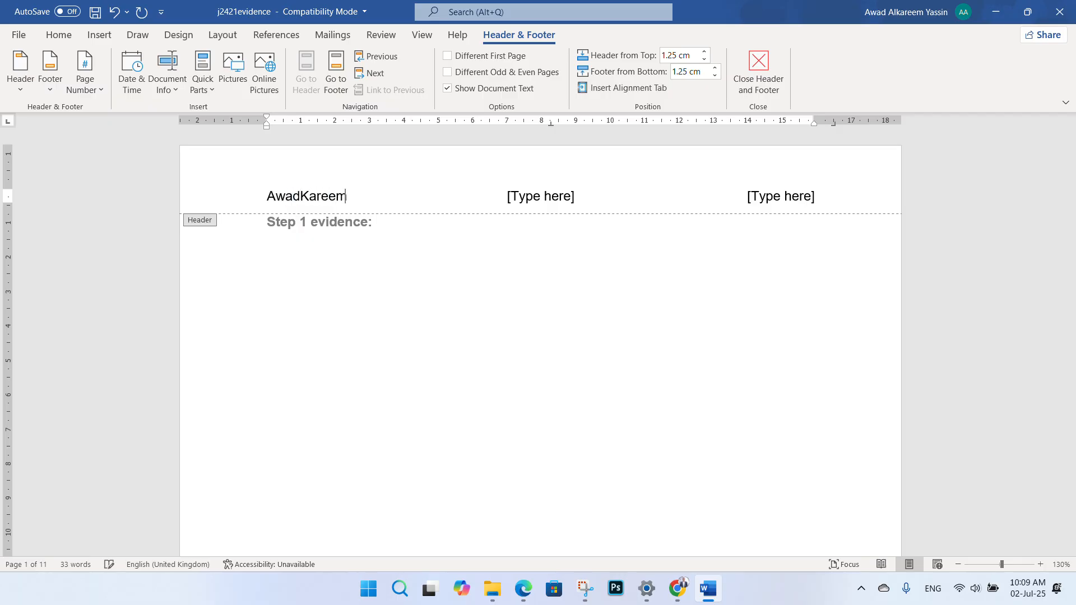
left_click(533, 203)
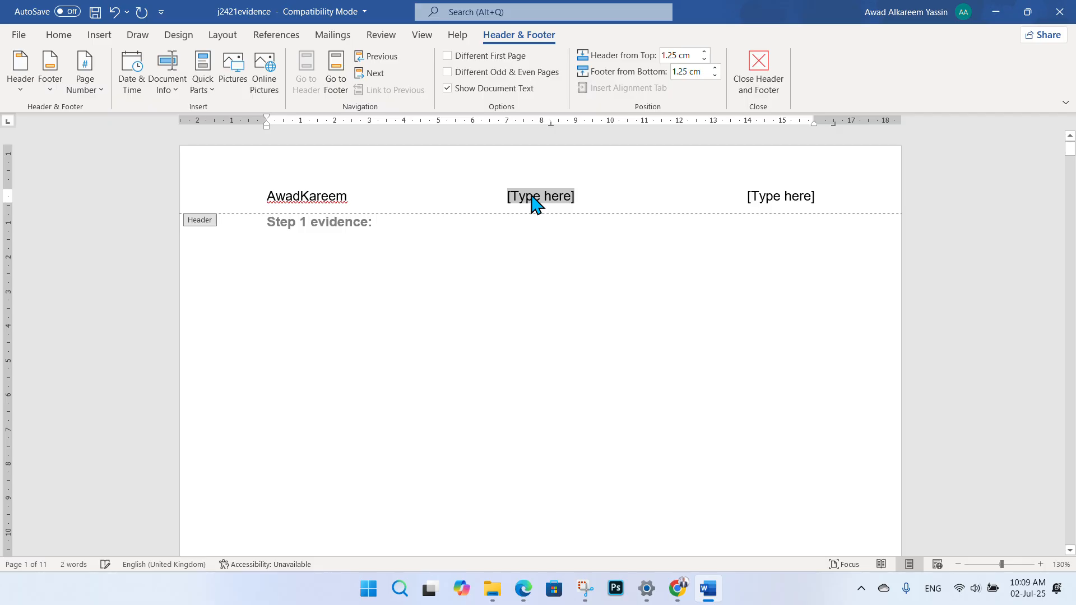
right_click(301, 198)
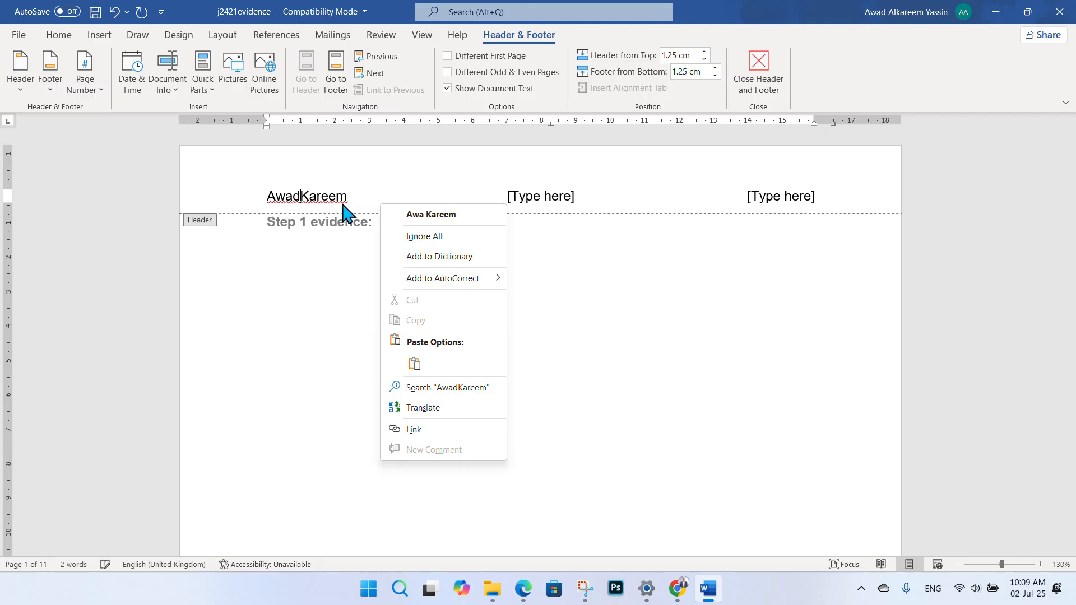
left_click(534, 200)
left_click(535, 201)
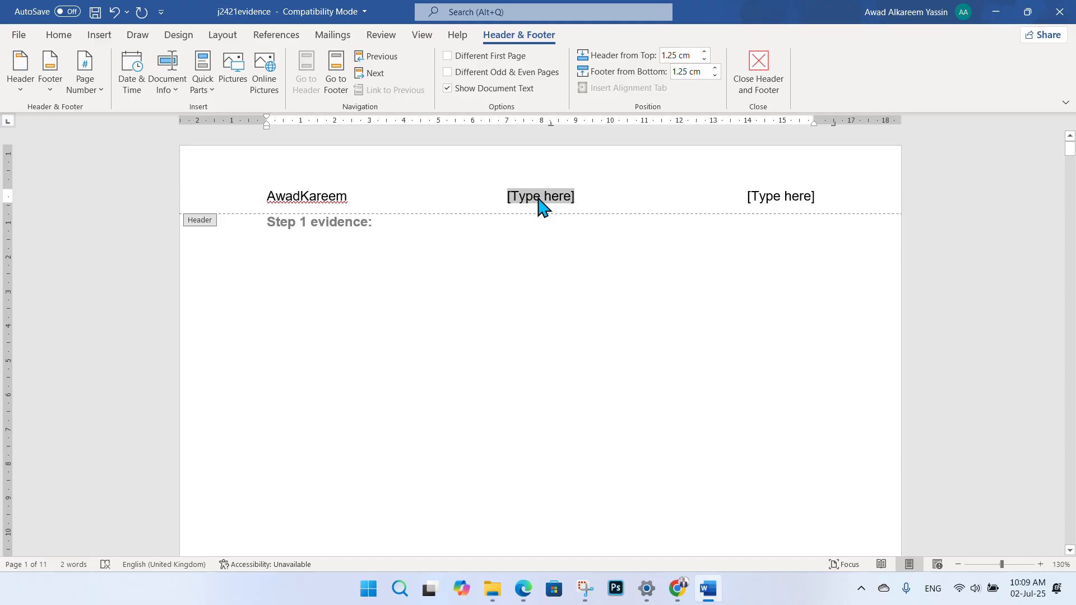
type("SD")
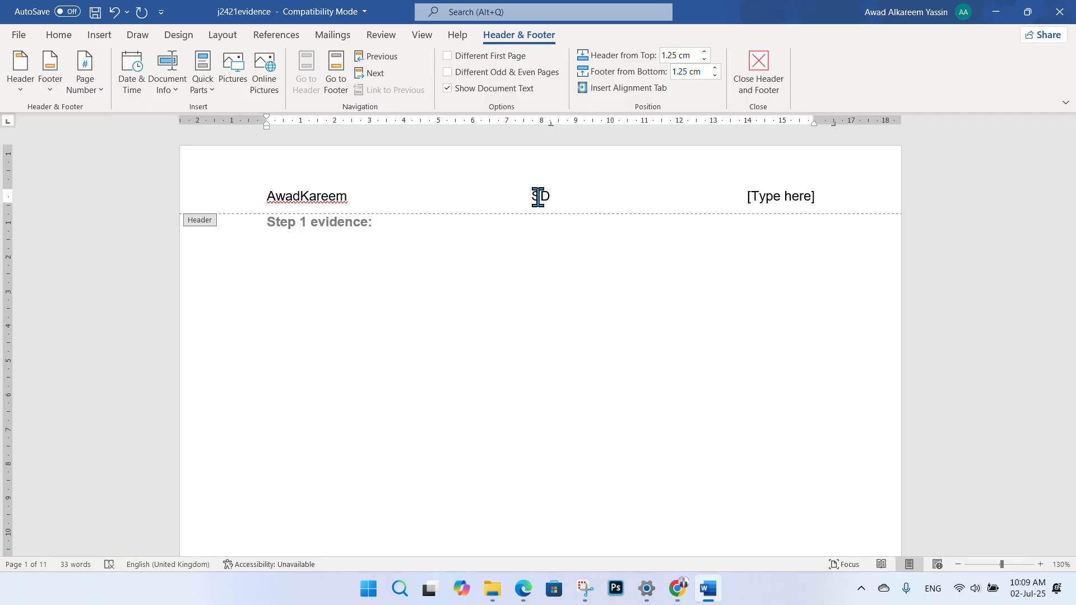
type("1234")
left_click(806, 200)
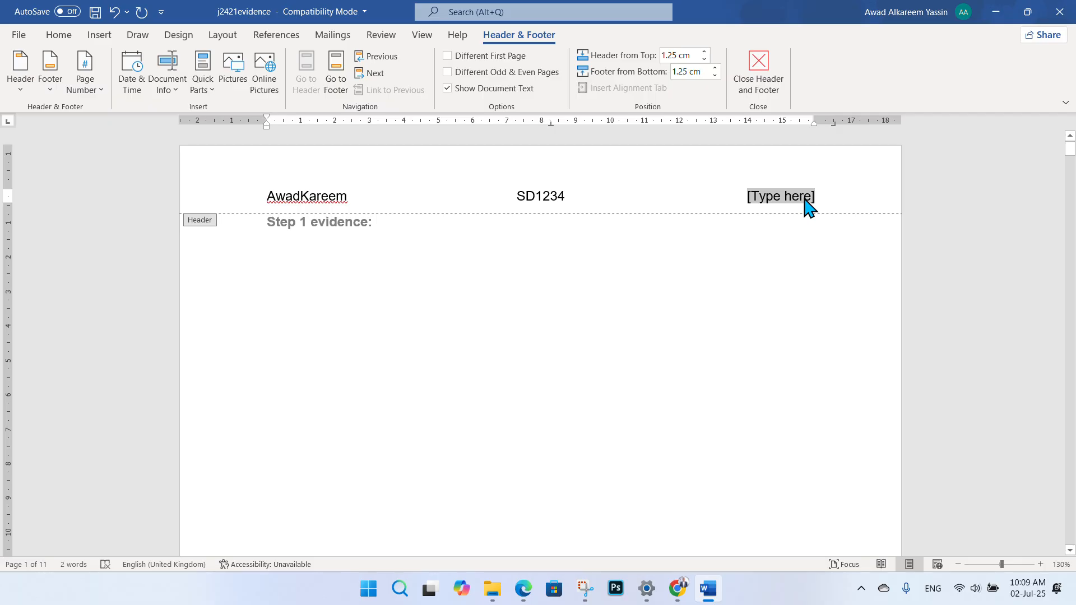
type("12")
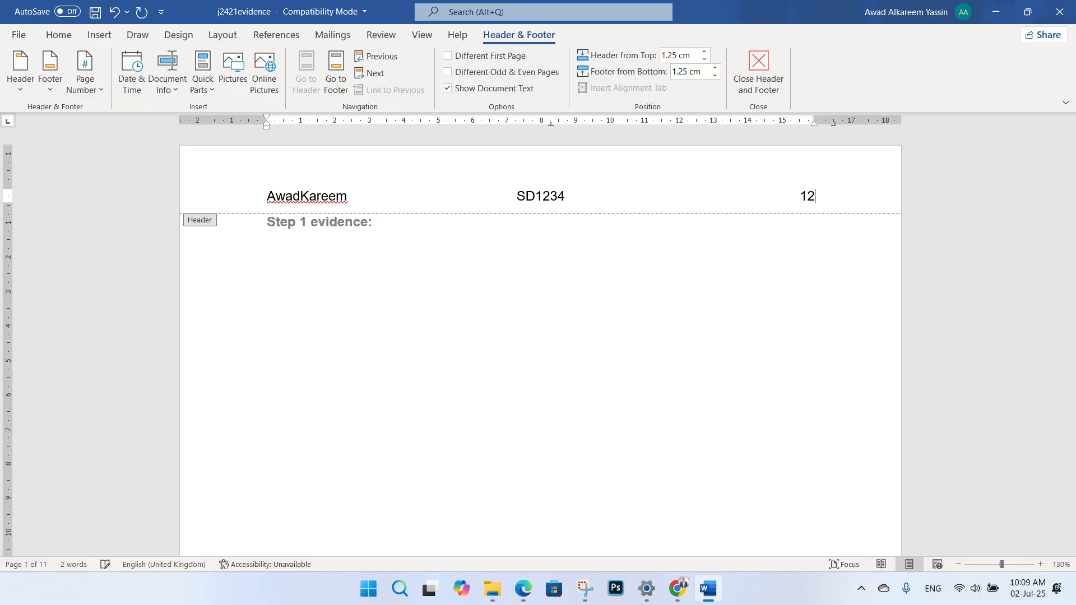
type("34")
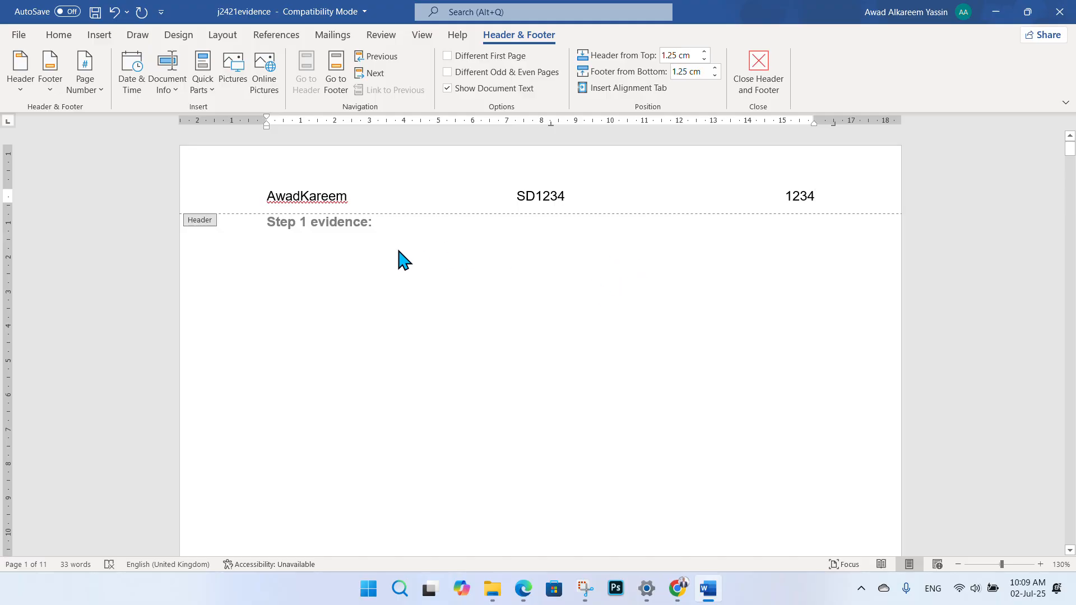
left_click(771, 82)
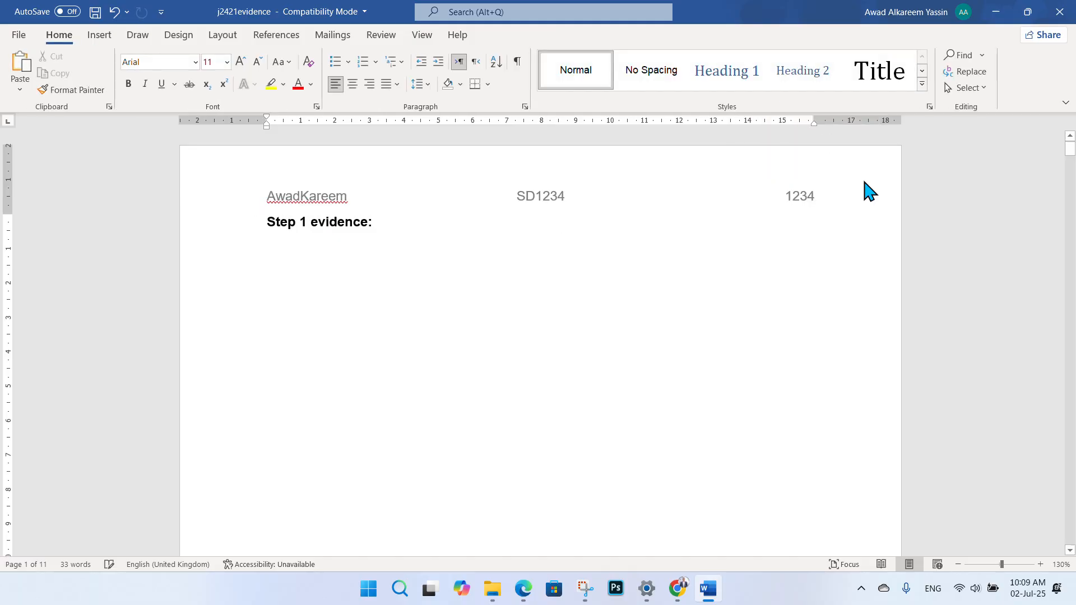
double_click(327, 203)
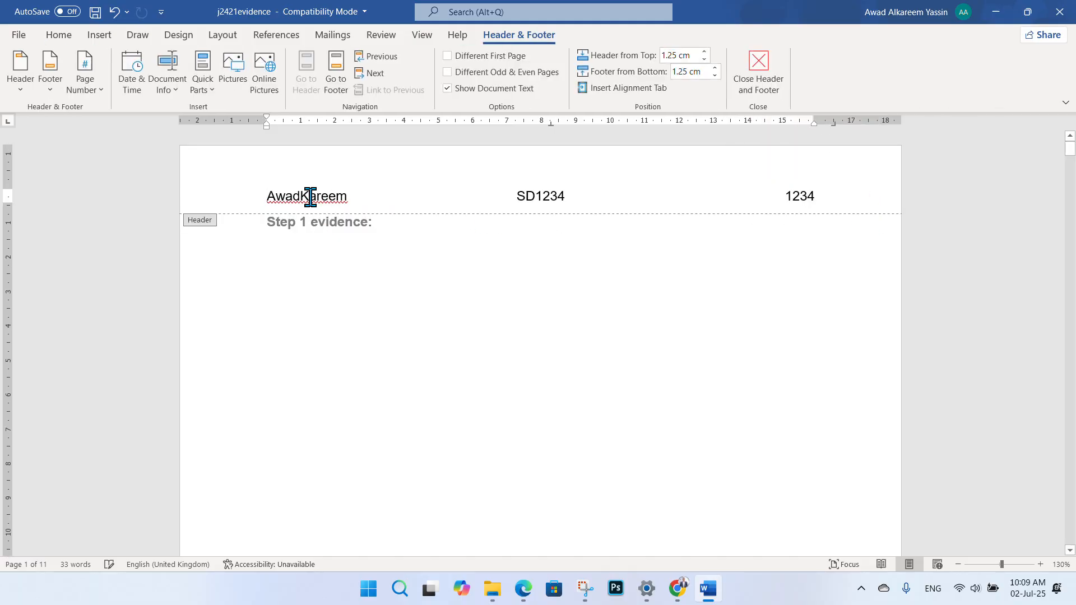
right_click(325, 205)
left_click(710, 258)
left_click(760, 93)
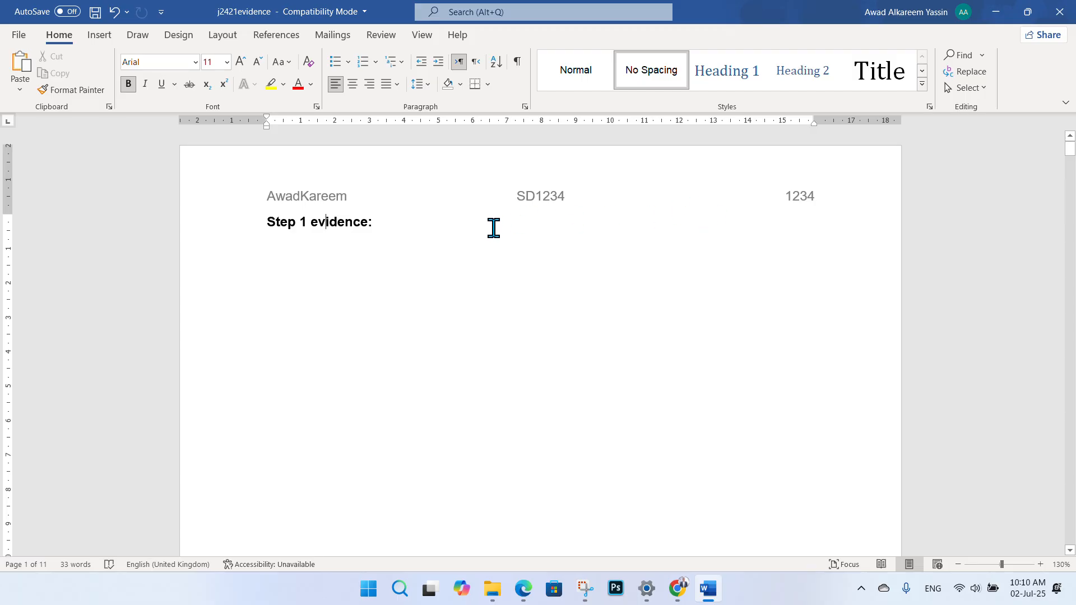
scroll(524, 284, "down", 10)
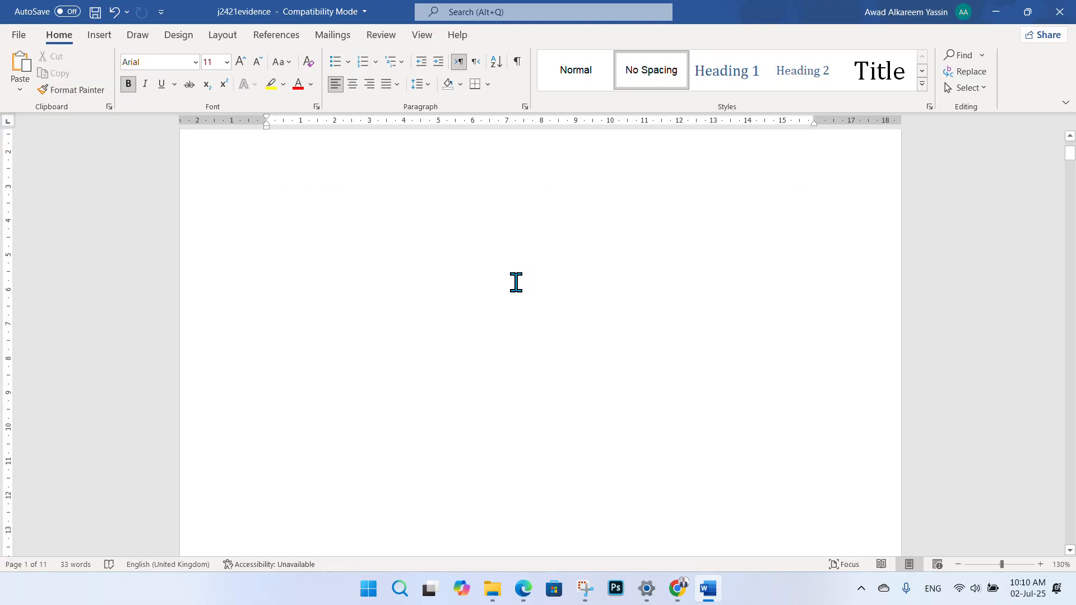
scroll(493, 252, "up", 3)
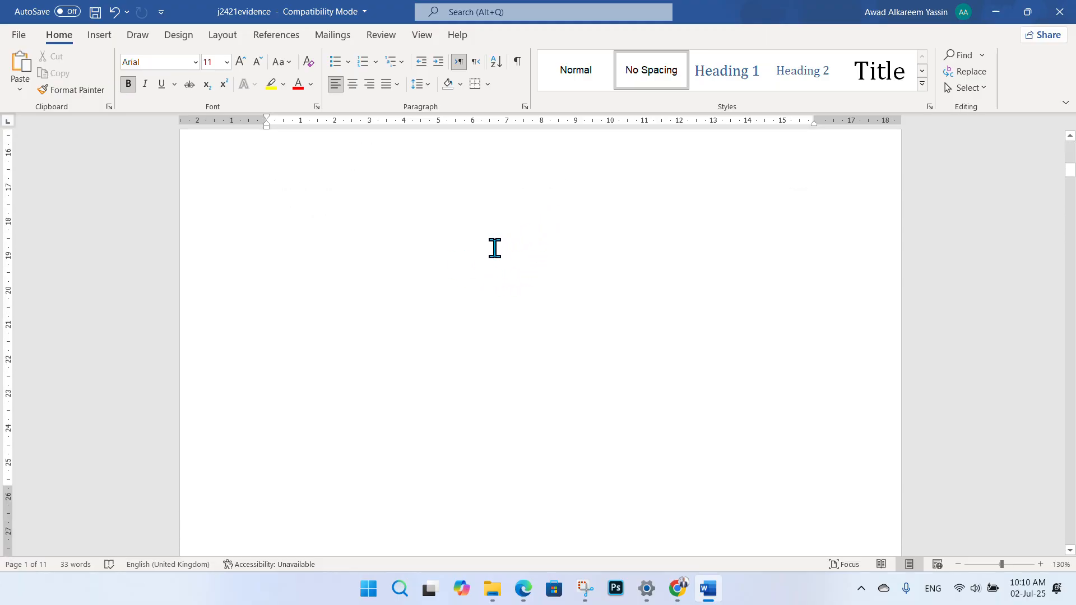
scroll(477, 252, "down", 10)
left_click(387, 335)
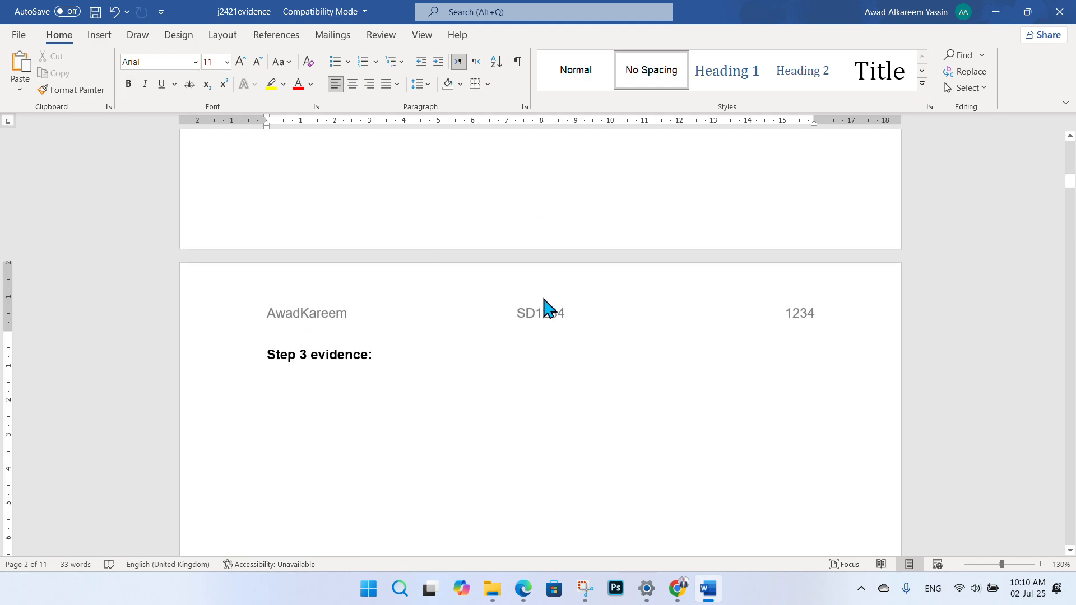
scroll(495, 218, "down", 20)
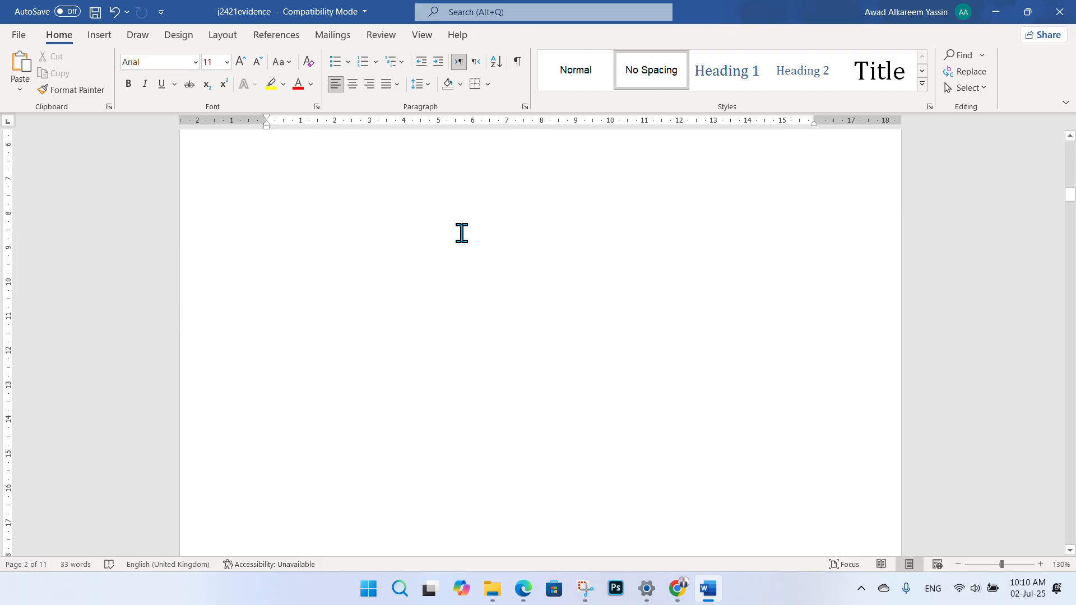
scroll(434, 244, "down", 3)
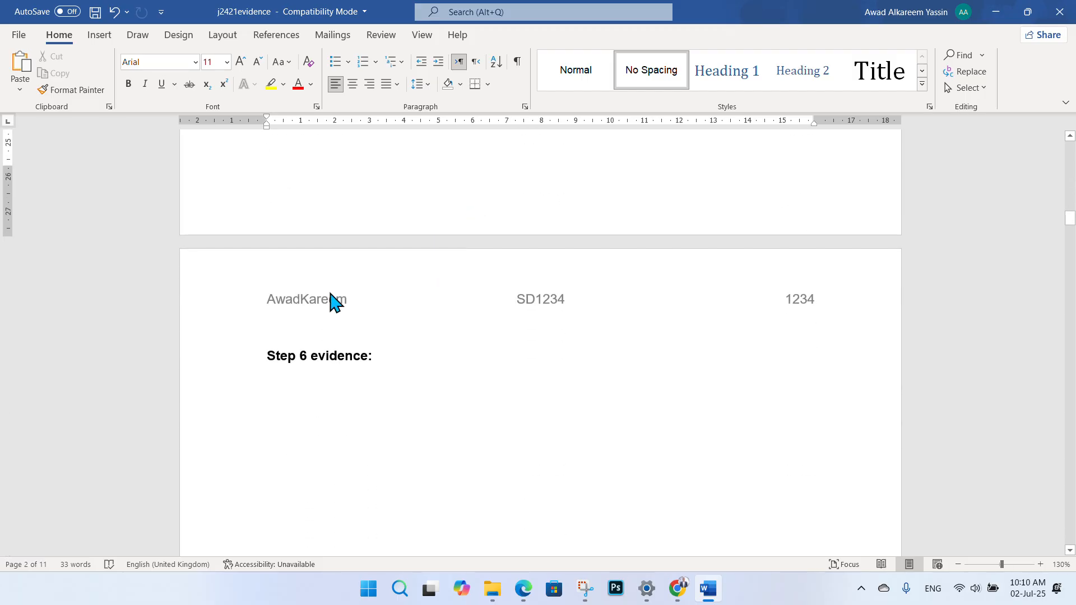
left_click(314, 324)
key("ctrl+z")
scroll(392, 291, "down", 15)
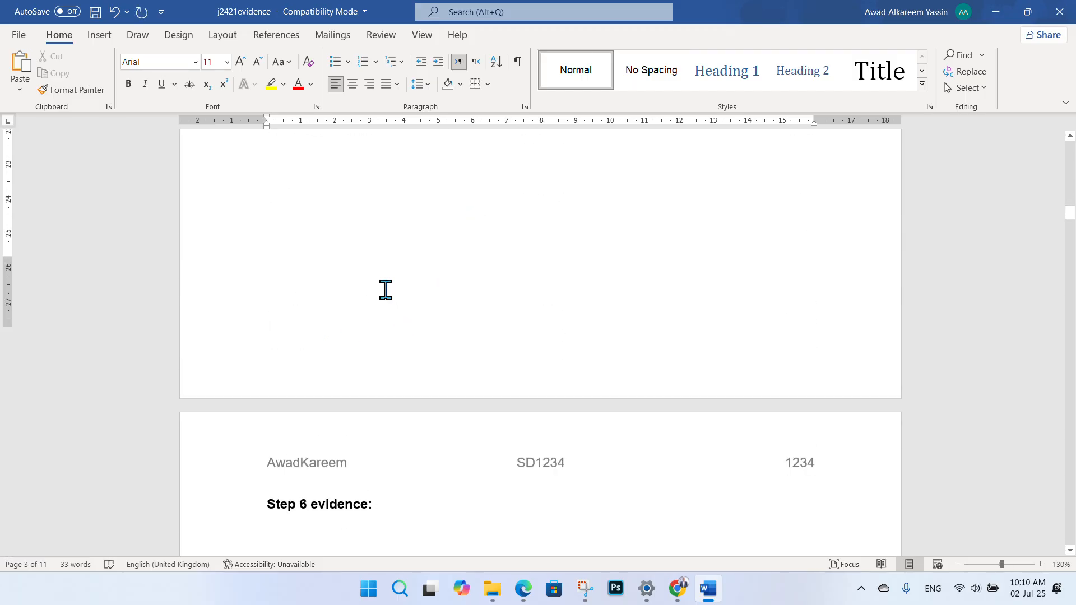
scroll(395, 277, "down", 3)
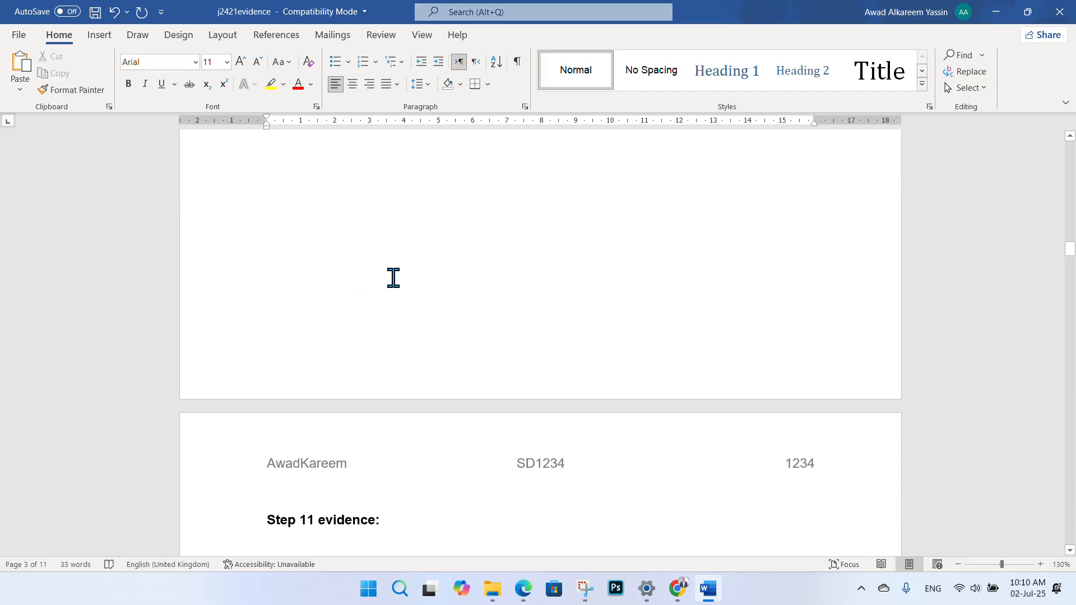
left_click(333, 497)
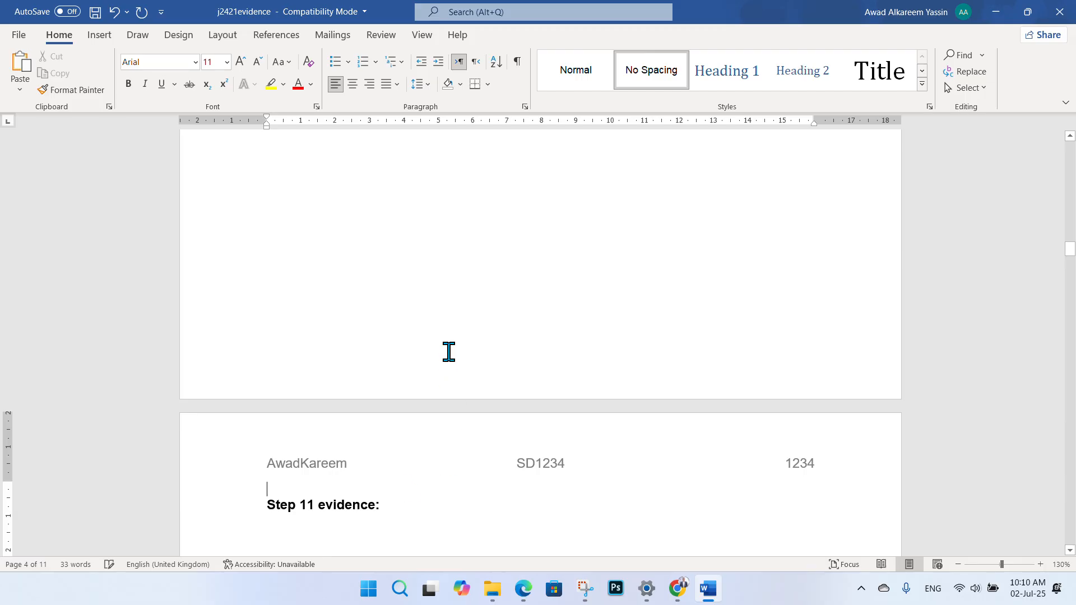
scroll(447, 350, "down", 15)
scroll(463, 264, "up", 20)
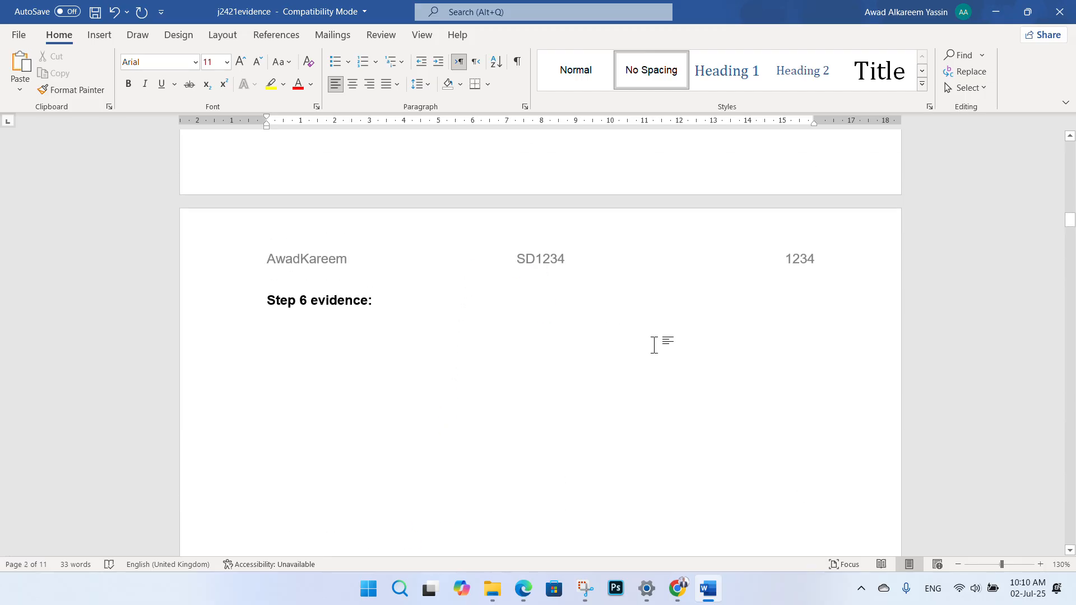
scroll(676, 474, "up", 2)
scroll(661, 397, "up", 15)
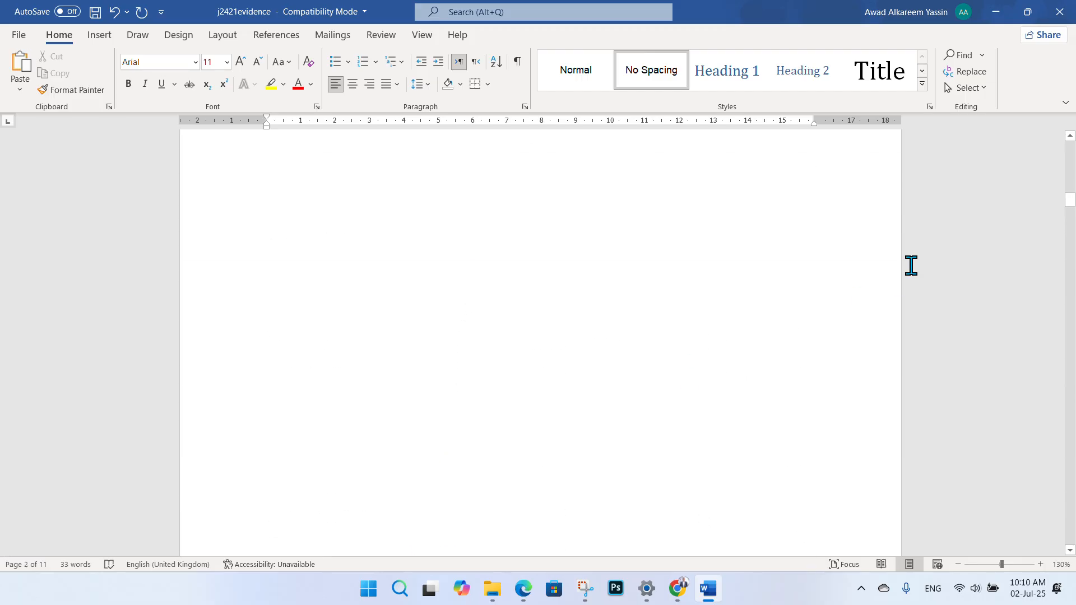
scroll(821, 281, "up", 3)
scroll(680, 293, "up", 8)
scroll(680, 296, "up", 8)
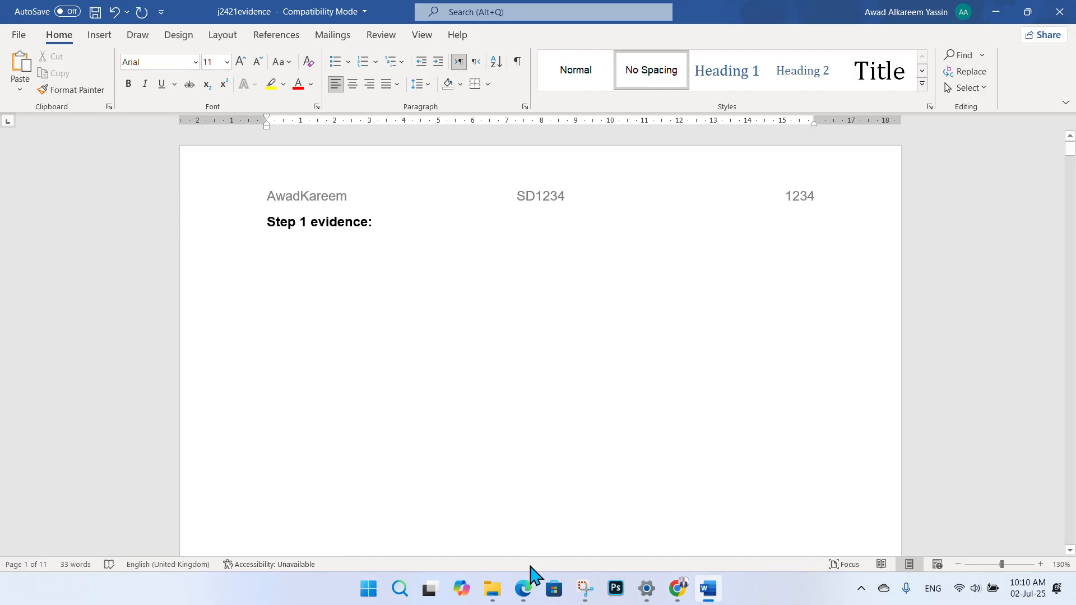
left_click(523, 588)
- Draw a red tick beside the 'Make sure that your name…' instruction, then return to Word
left_click(145, 88)
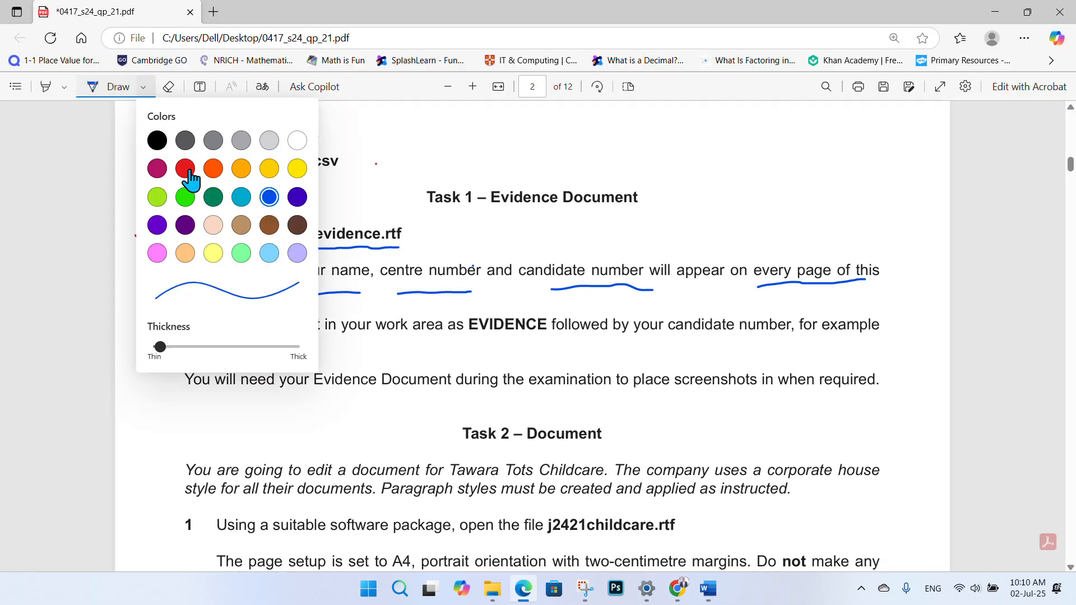
left_click(185, 170)
left_click(390, 144)
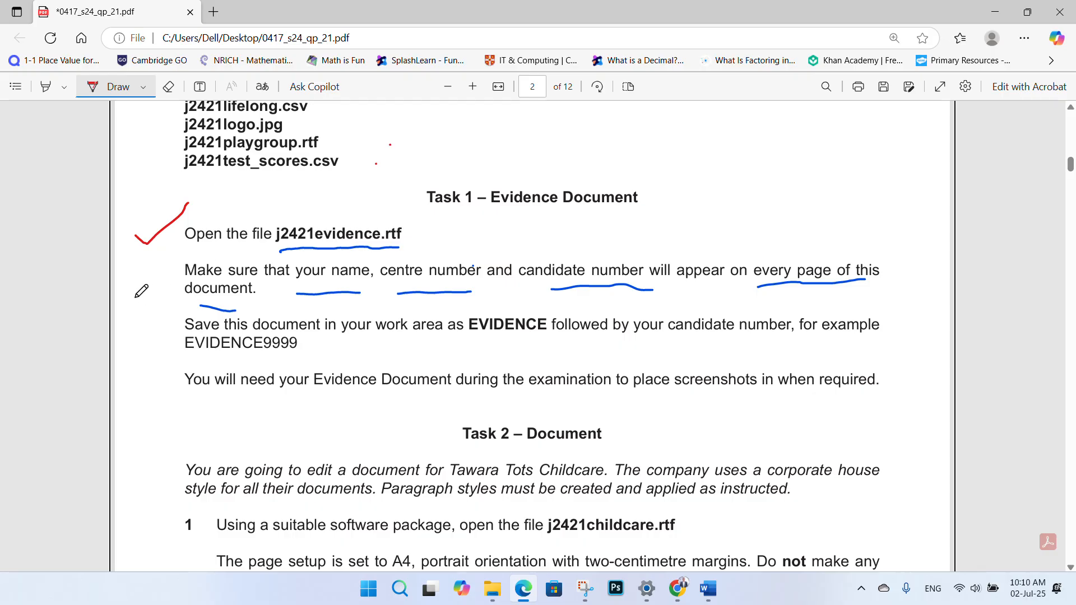
left_click_drag(133, 297, 180, 265)
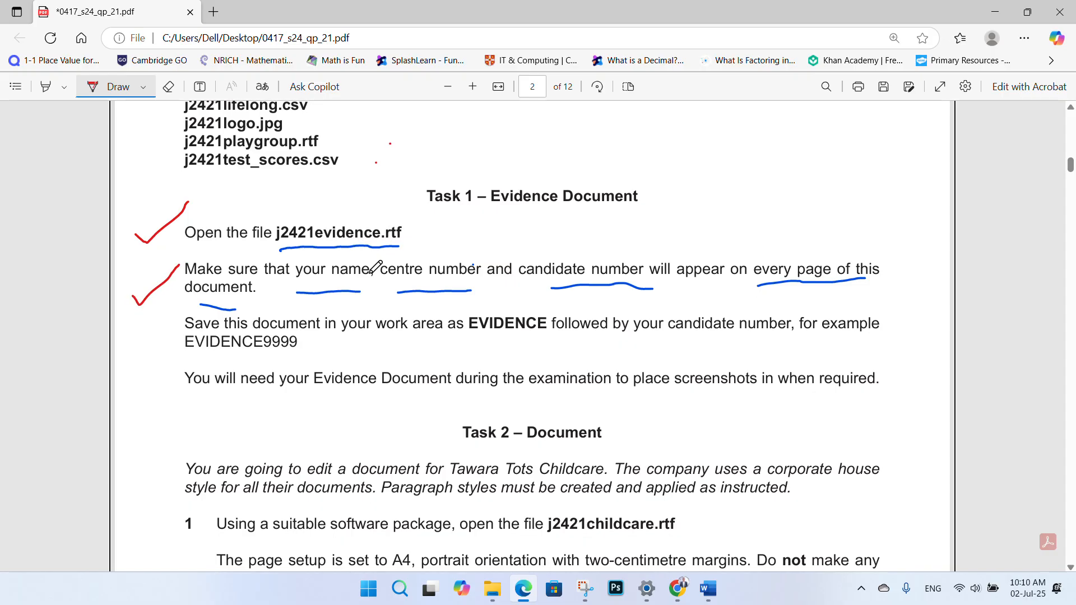
scroll(262, 276, "down", 1)
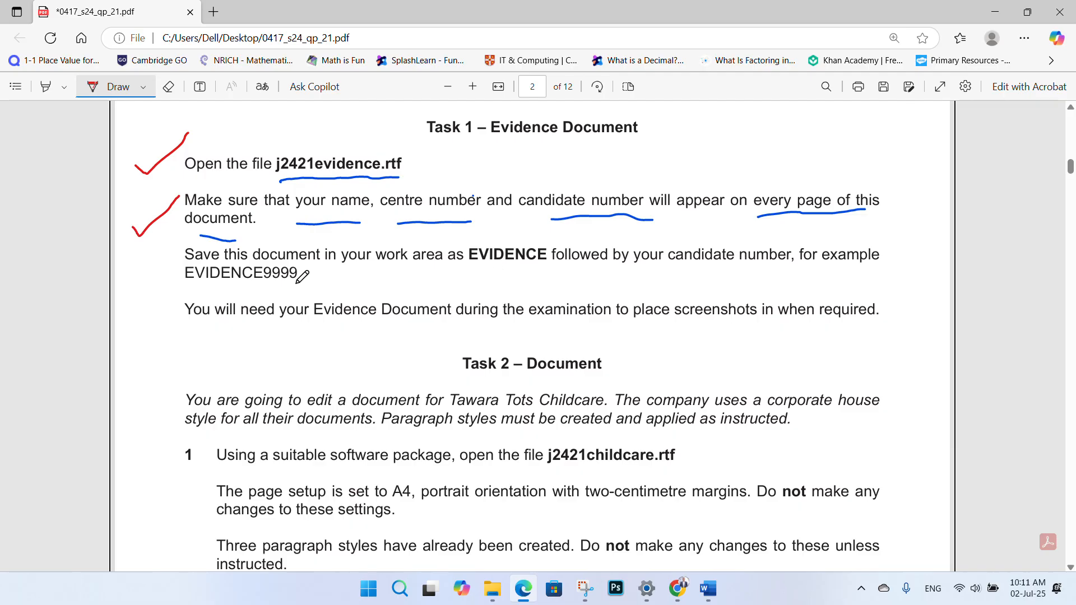
left_click(719, 597)
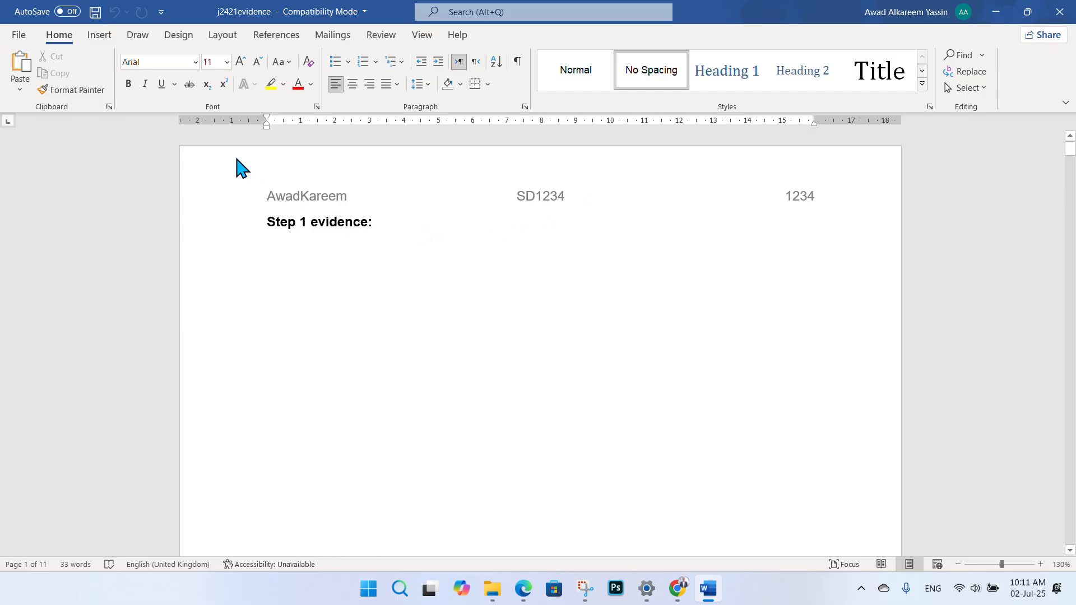
- Save the evidence document in the Student folder as Word Document 'EVIDENCE1234', accepting the format upgrade
left_click(20, 36)
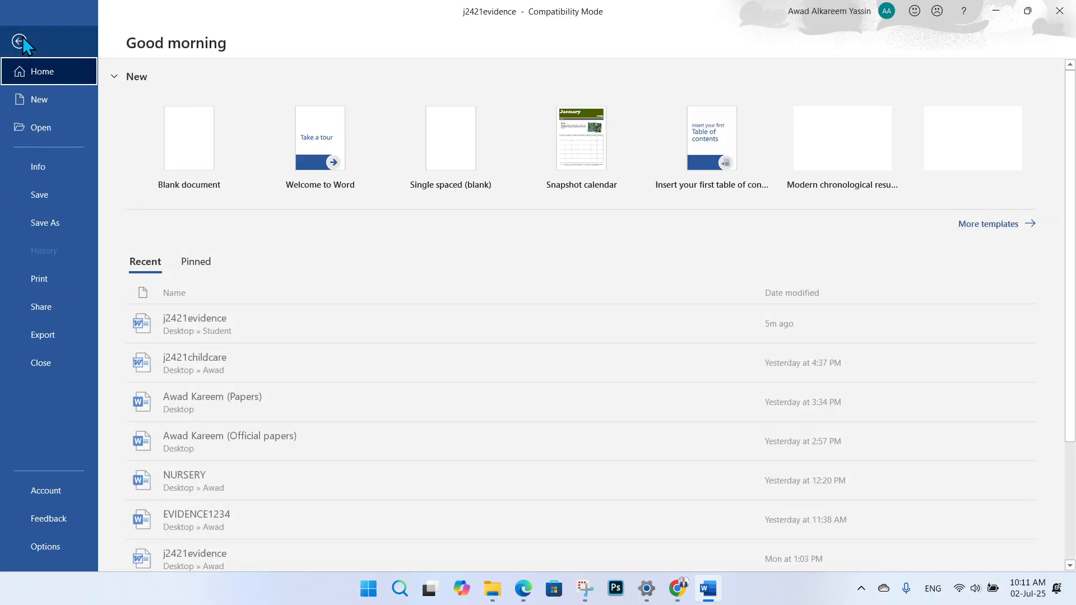
left_click(51, 224)
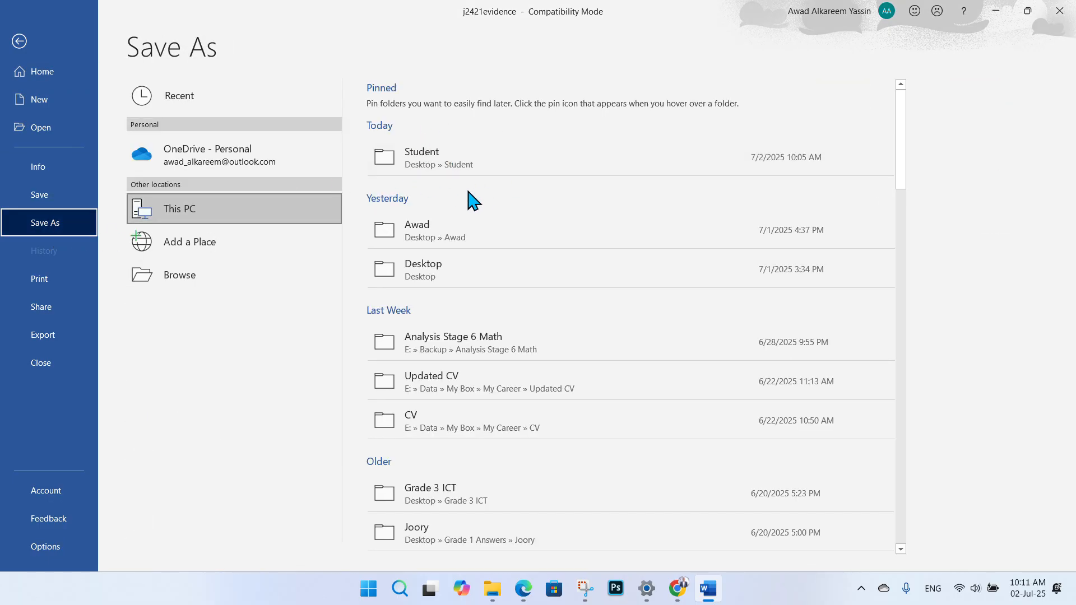
left_click(454, 163)
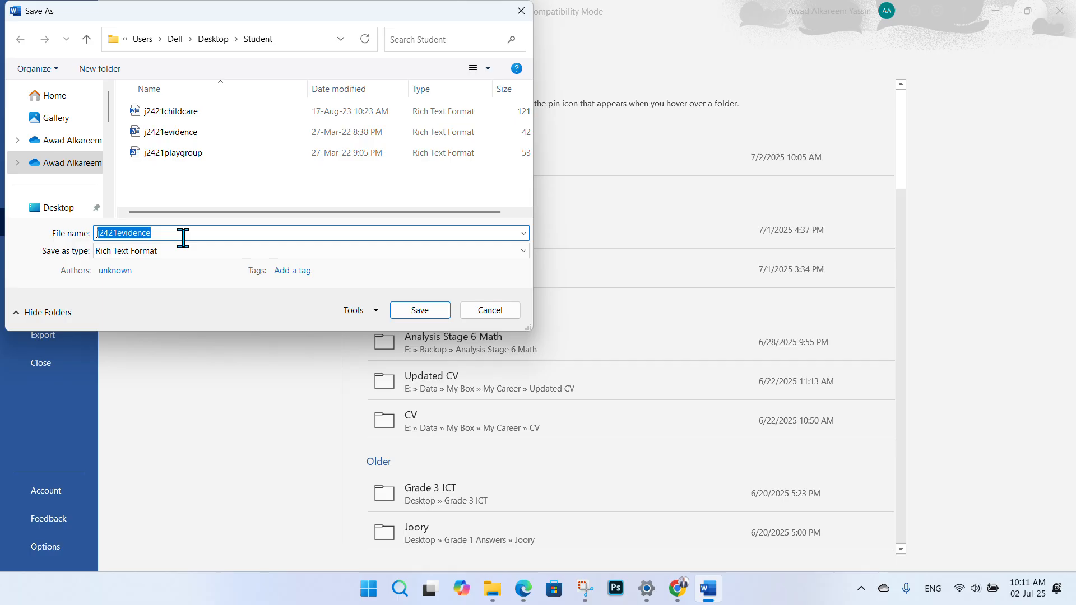
type("EVIDENCE1234")
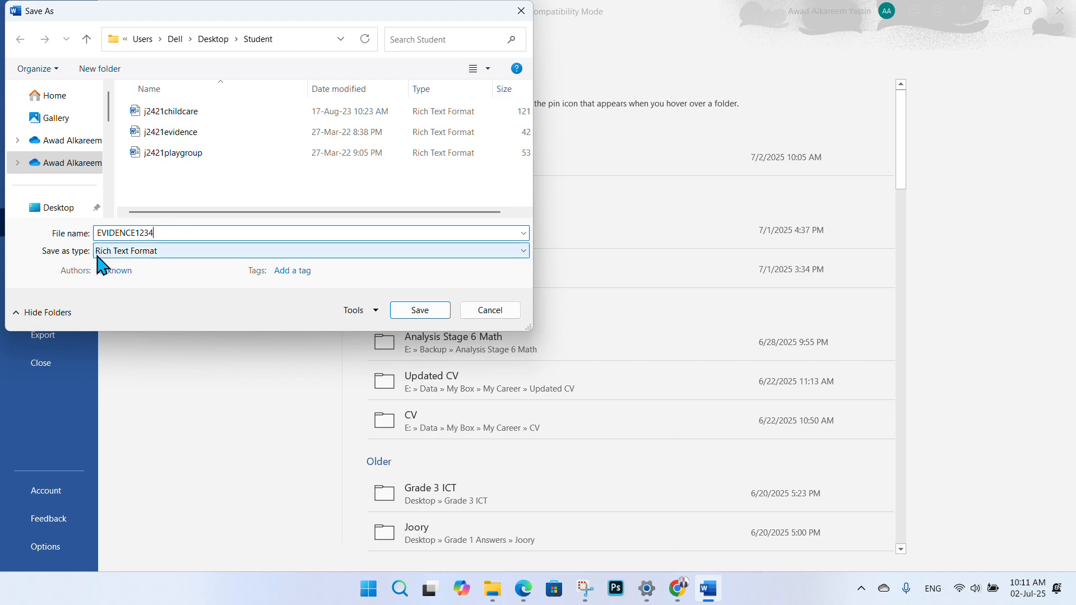
left_click(168, 252)
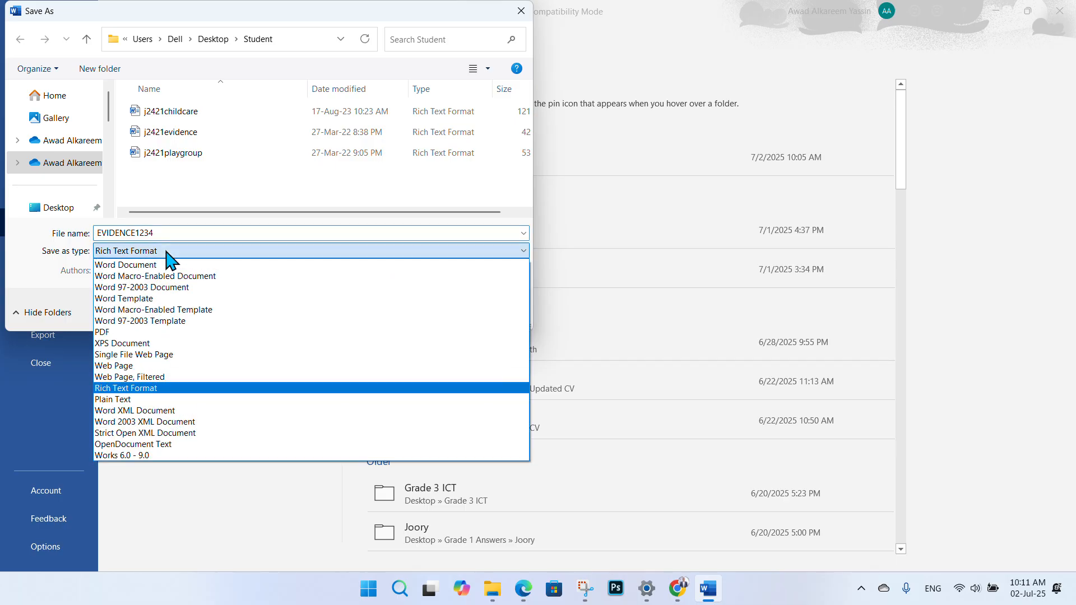
left_click(137, 265)
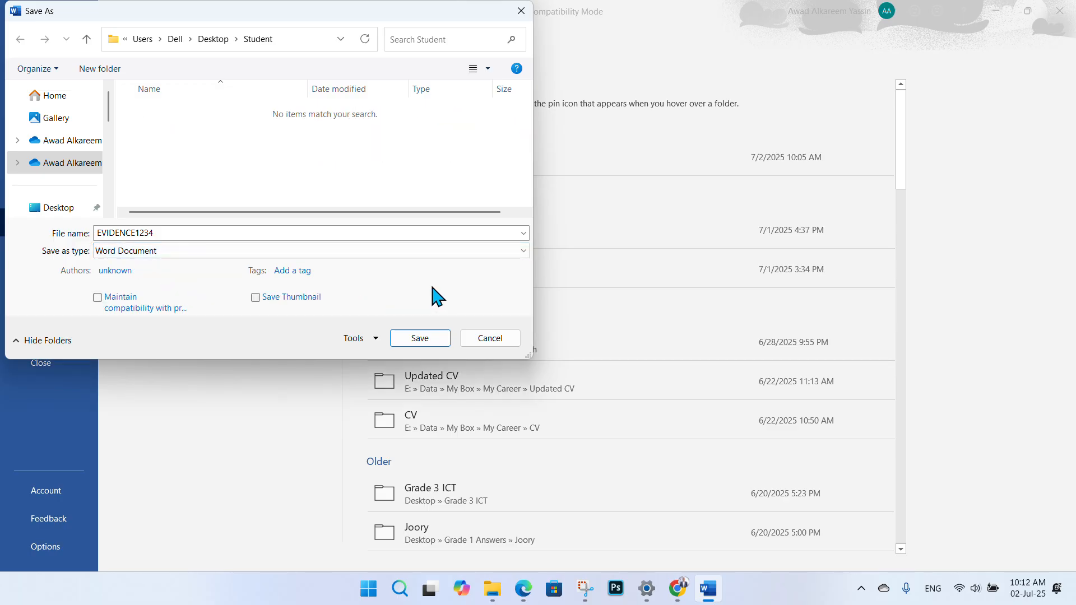
left_click(419, 340)
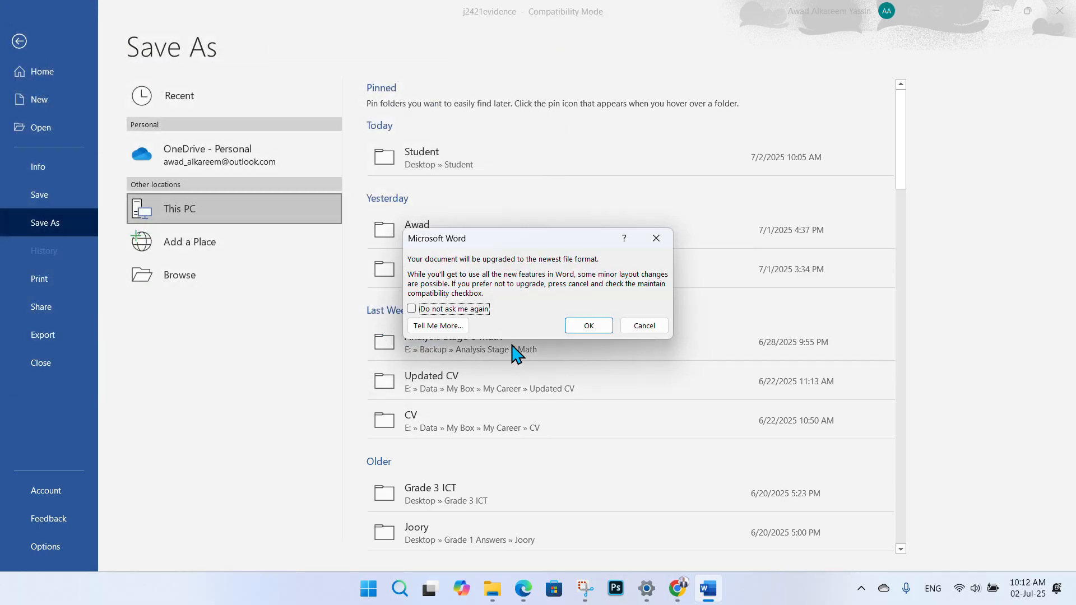
left_click(577, 325)
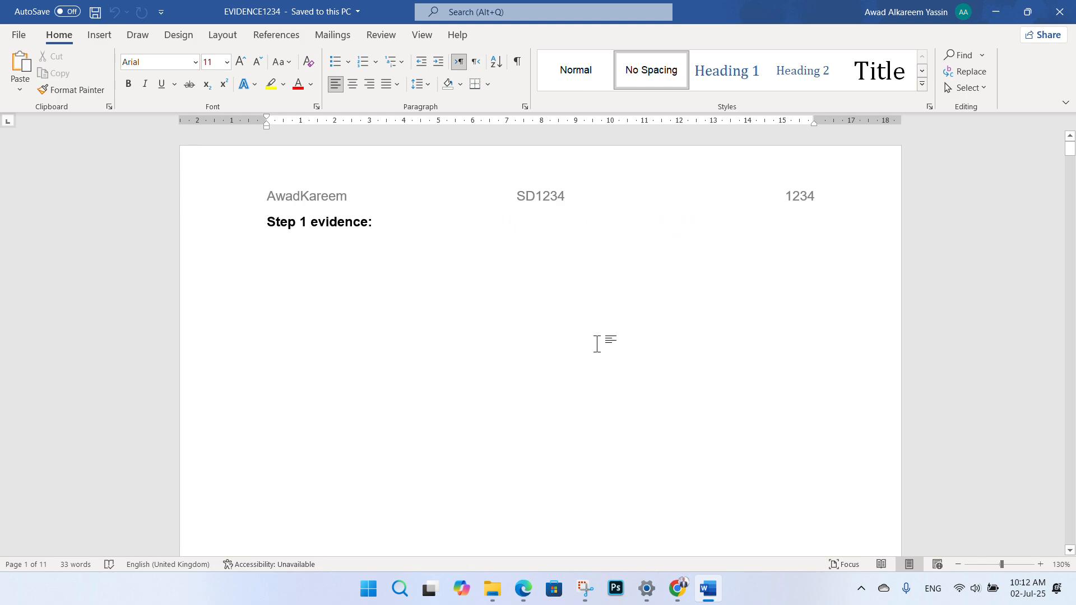
- Switch to the exam paper in Edge and scroll to the Task 2 document instructions
left_click(522, 587)
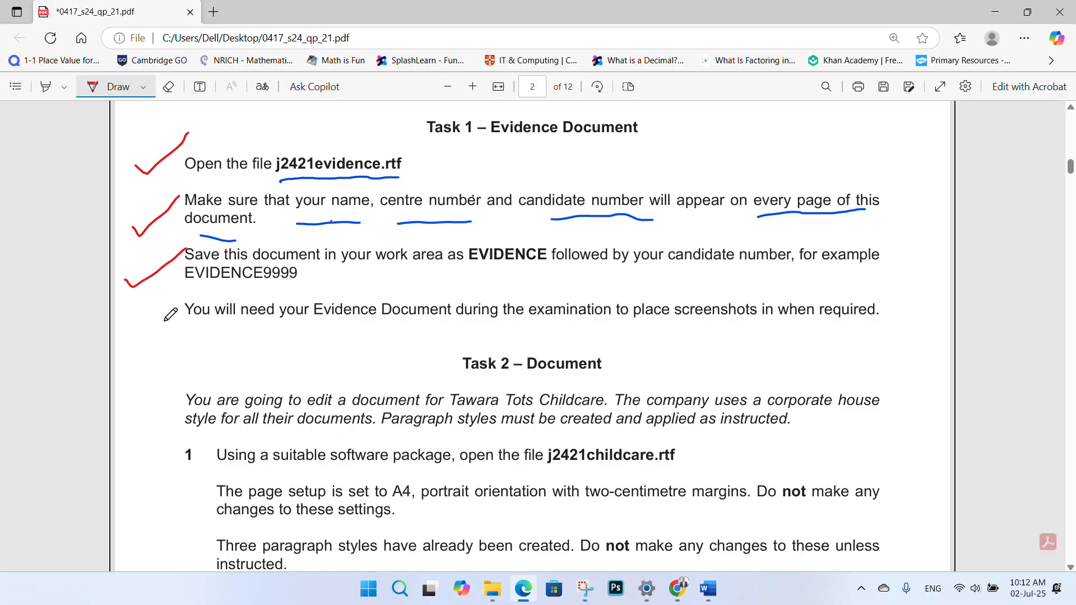
scroll(176, 321, "up", 1)
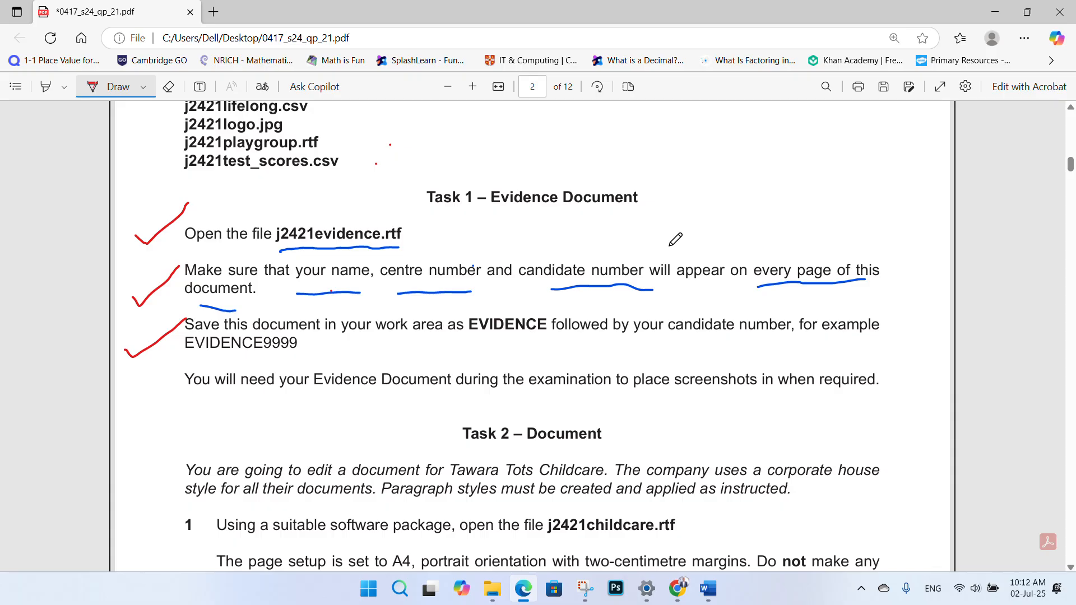
scroll(168, 322, "down", 1)
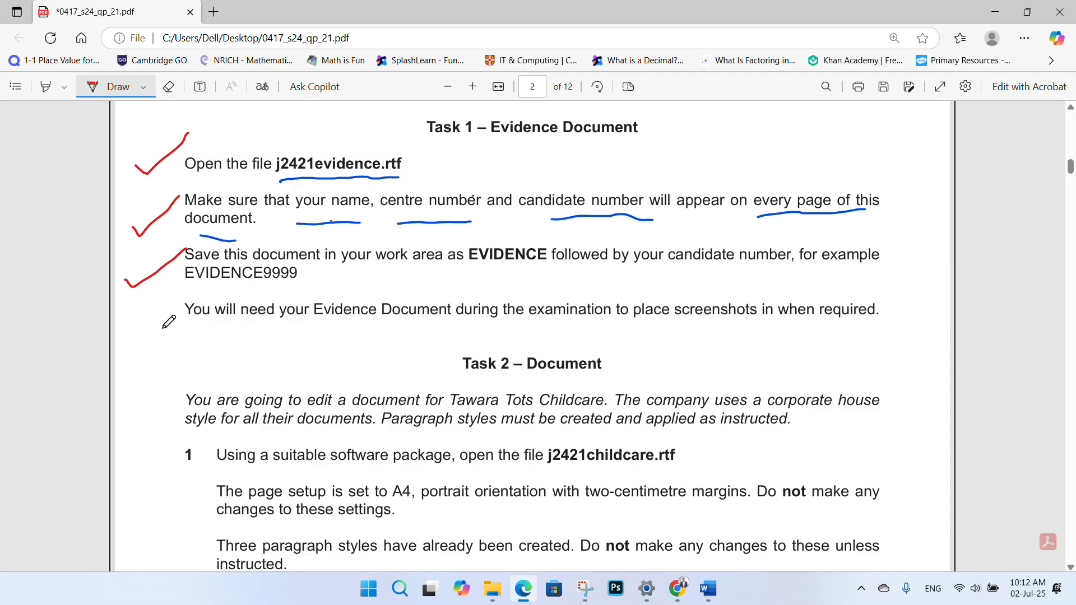
scroll(175, 327, "up", 1)
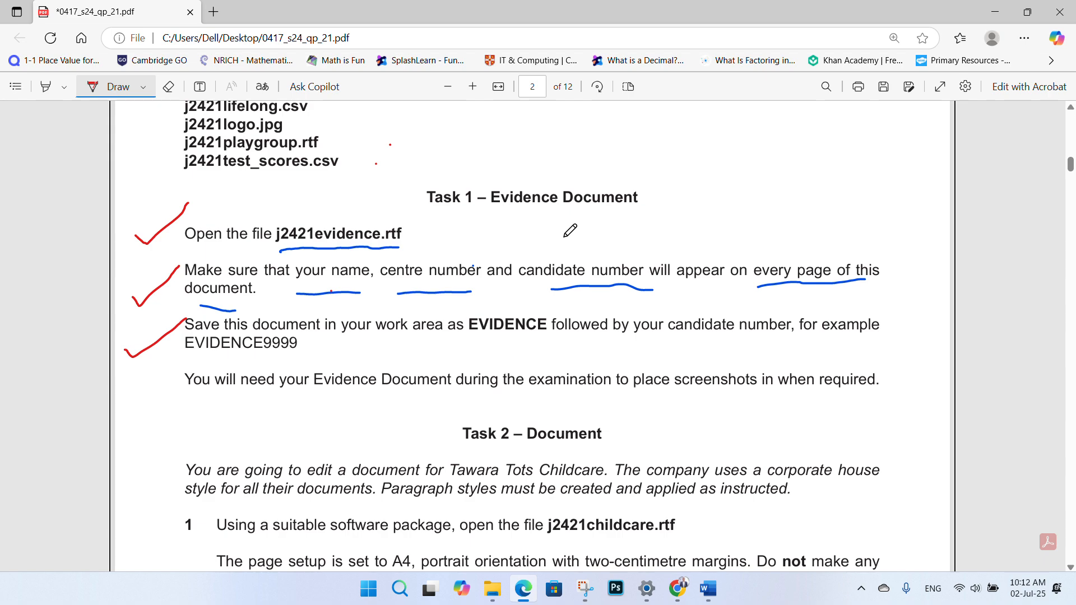
scroll(511, 249, "down", 2)
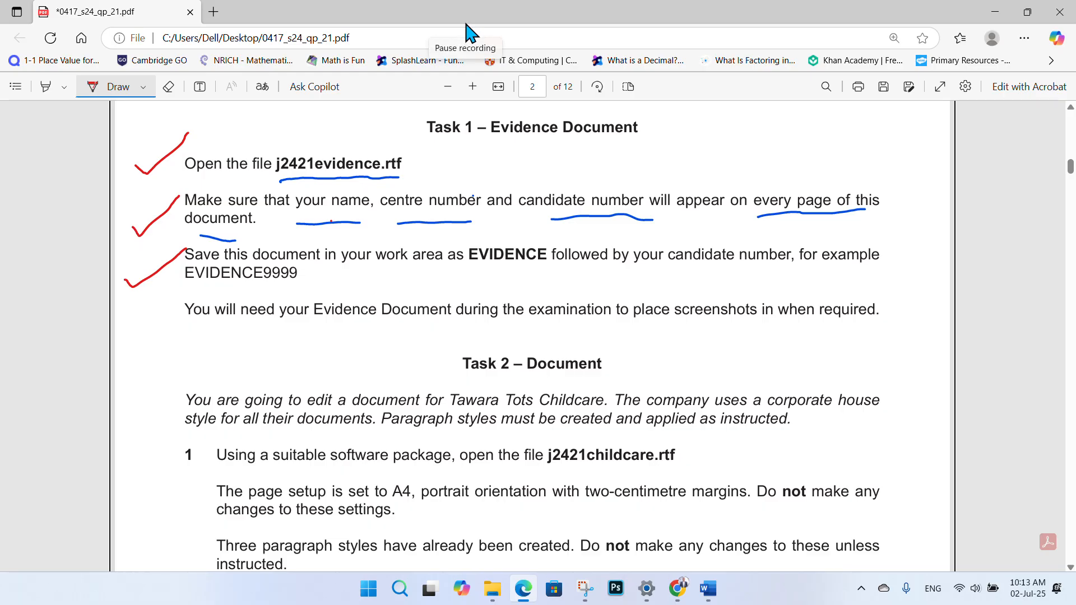
scroll(511, 137, "down", 6)
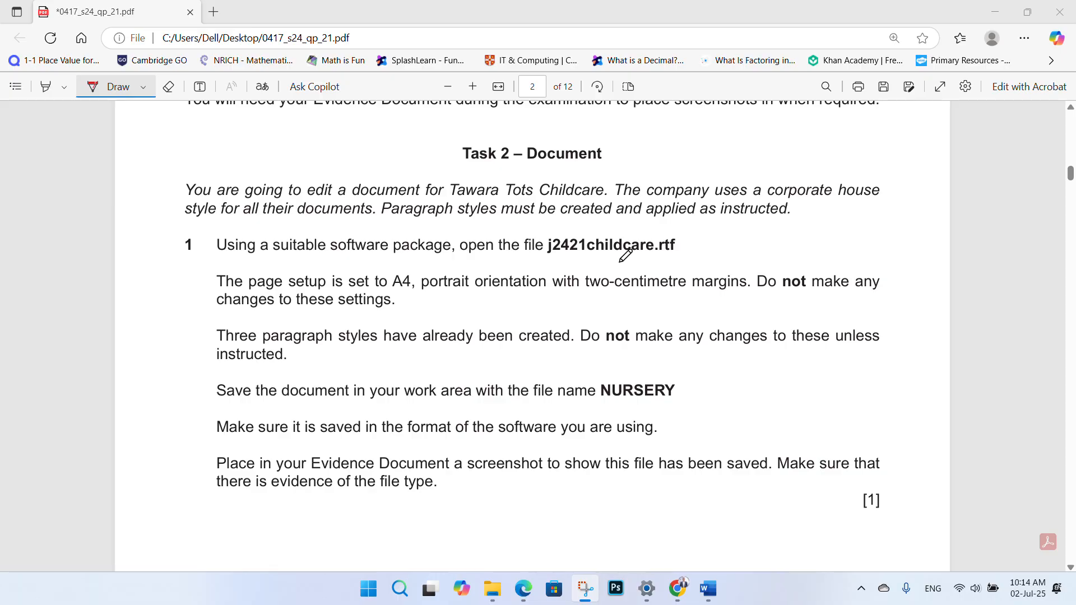
- Underline j2421childcare.rtf in red, reread Tasks 1 and 2, then minimise the exam paper to the desktop
left_click_drag(544, 261, 673, 260)
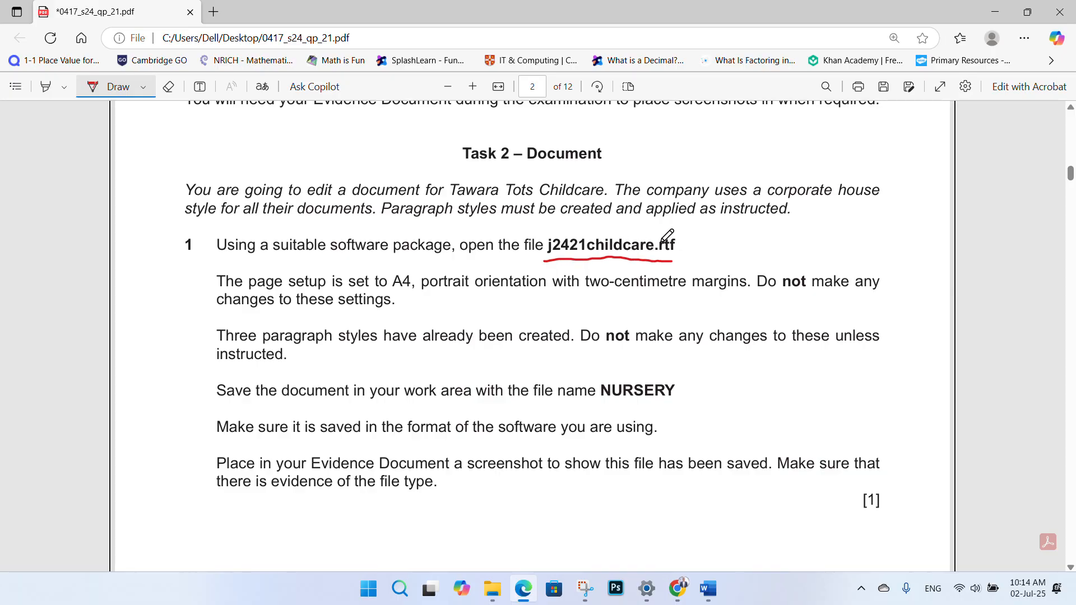
scroll(588, 241, "up", 2)
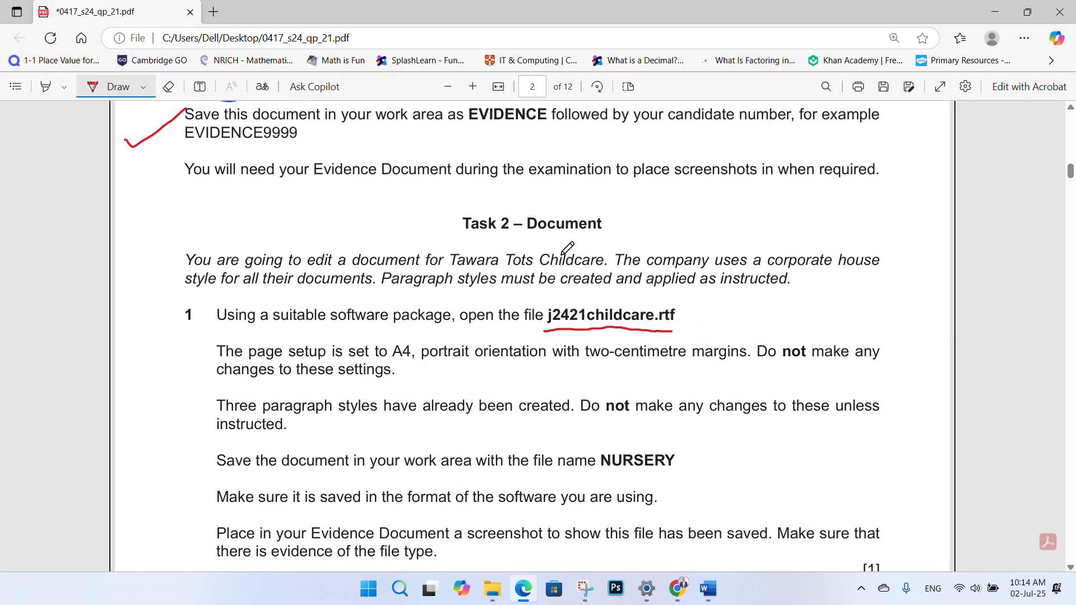
scroll(524, 232, "up", 3)
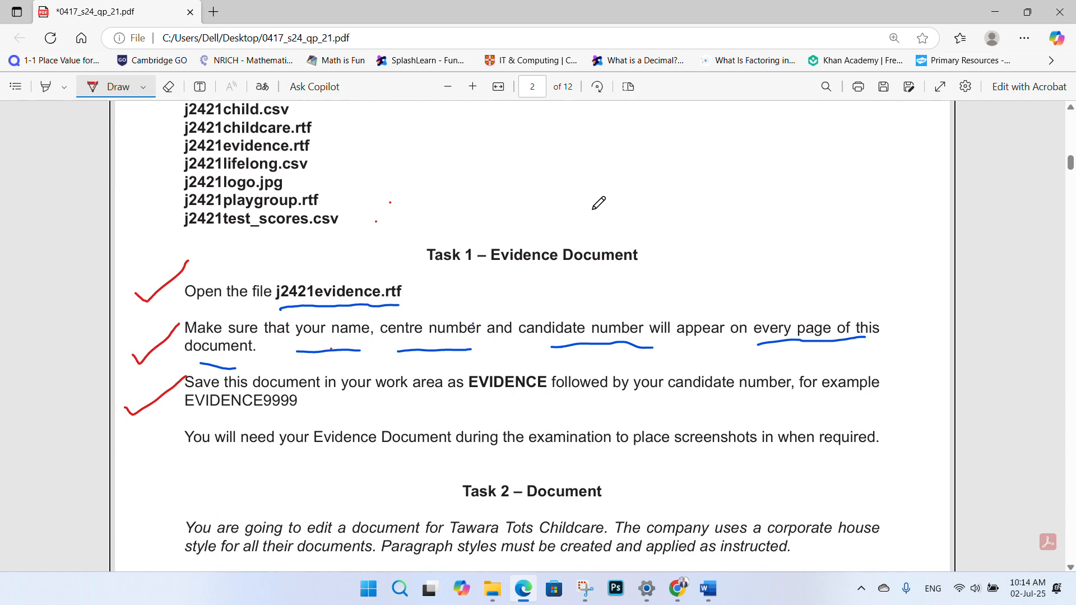
scroll(411, 175, "down", 2)
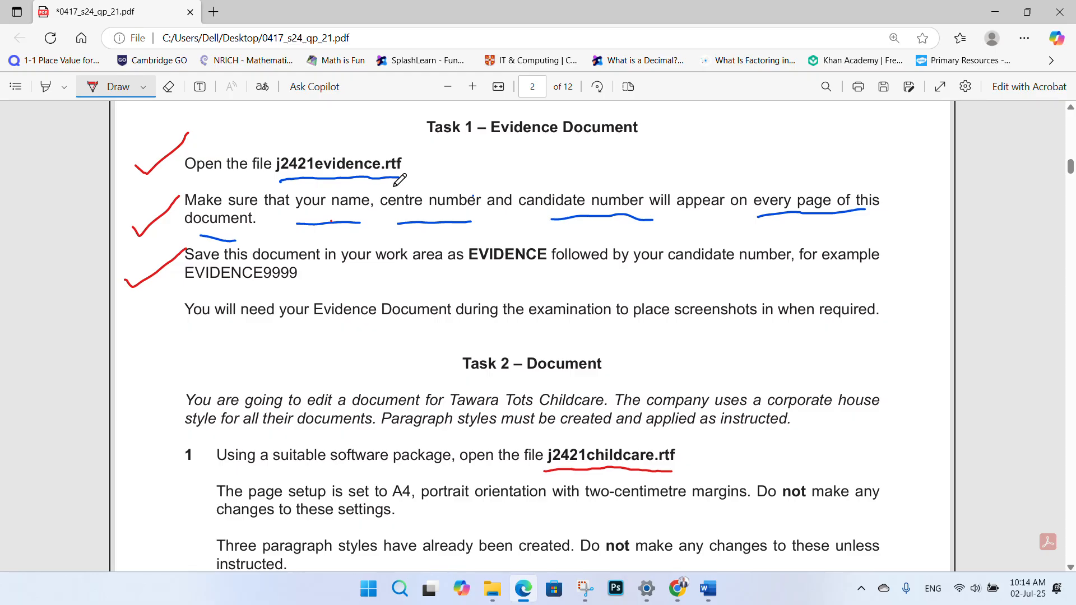
scroll(539, 261, "down", 3)
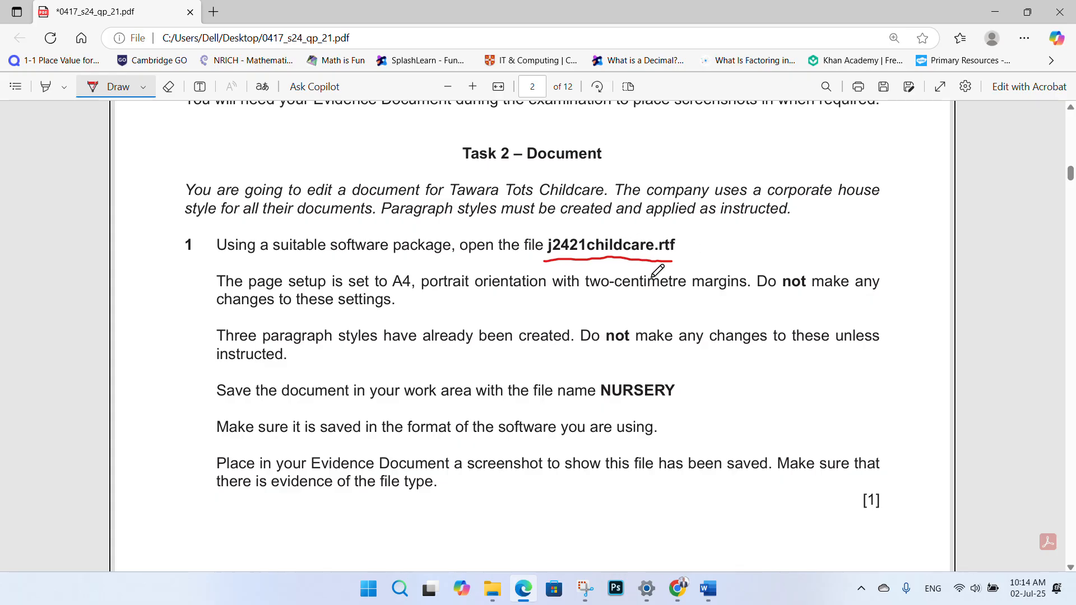
key("super+d")
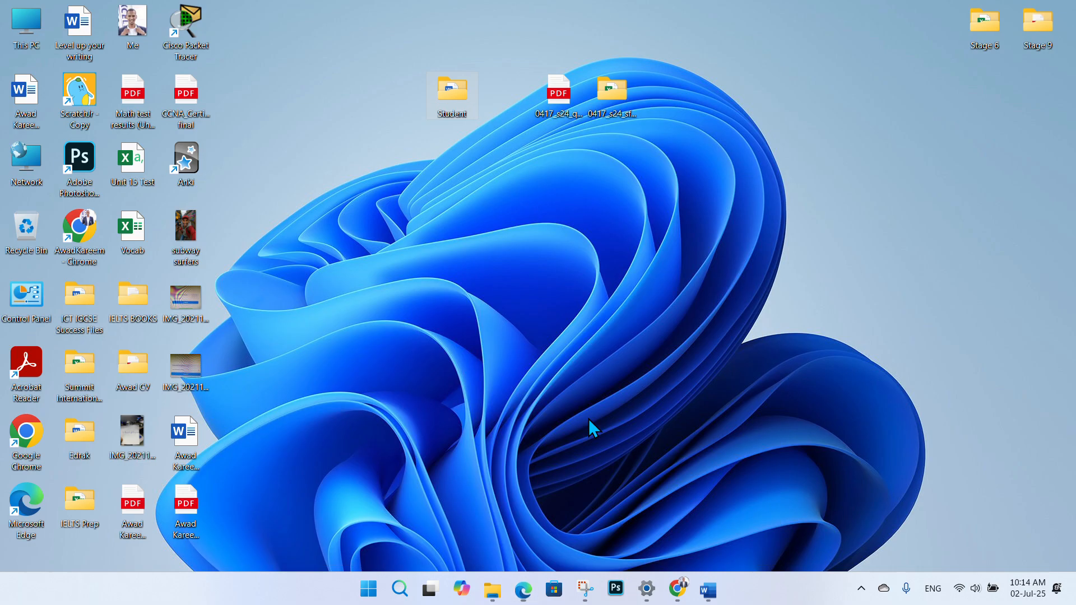
- Open j2421childcare in Word from the maximised Student folder, then return to the exam paper
double_click(451, 100)
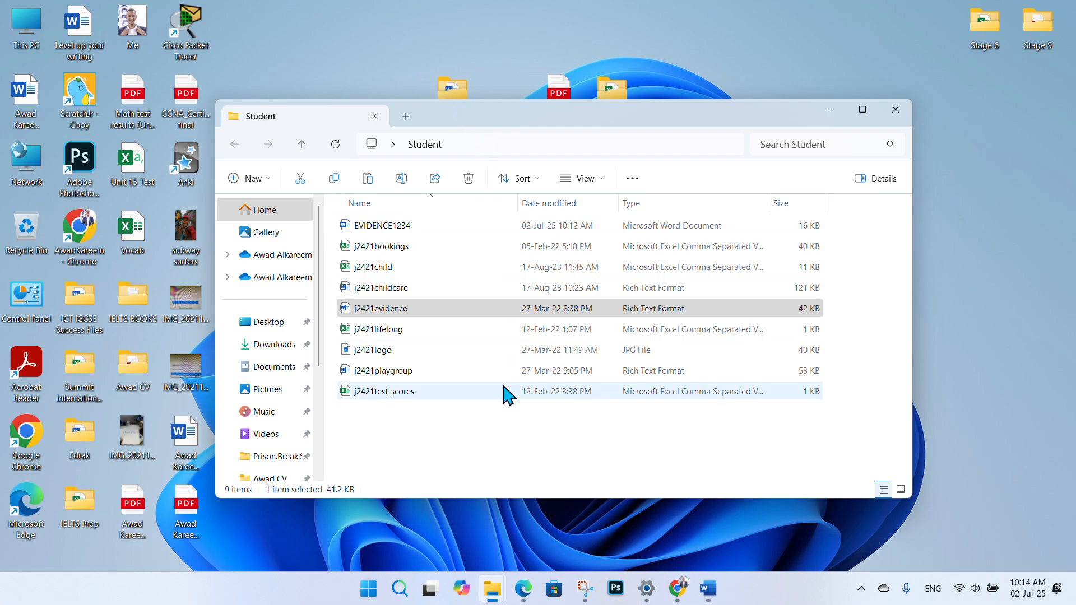
left_click(864, 109)
left_click(876, 395)
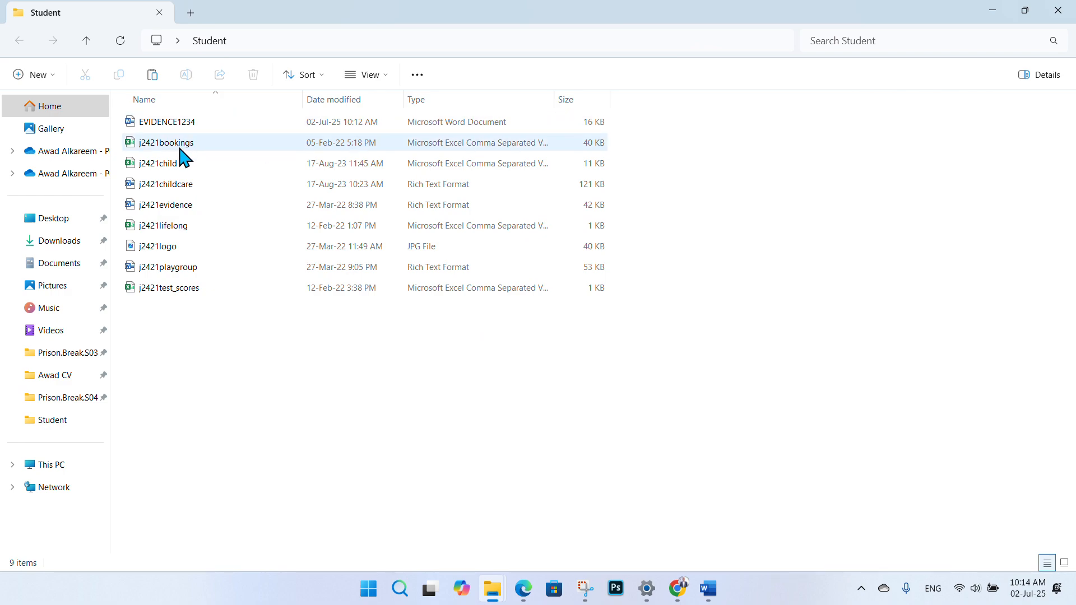
left_click(170, 187)
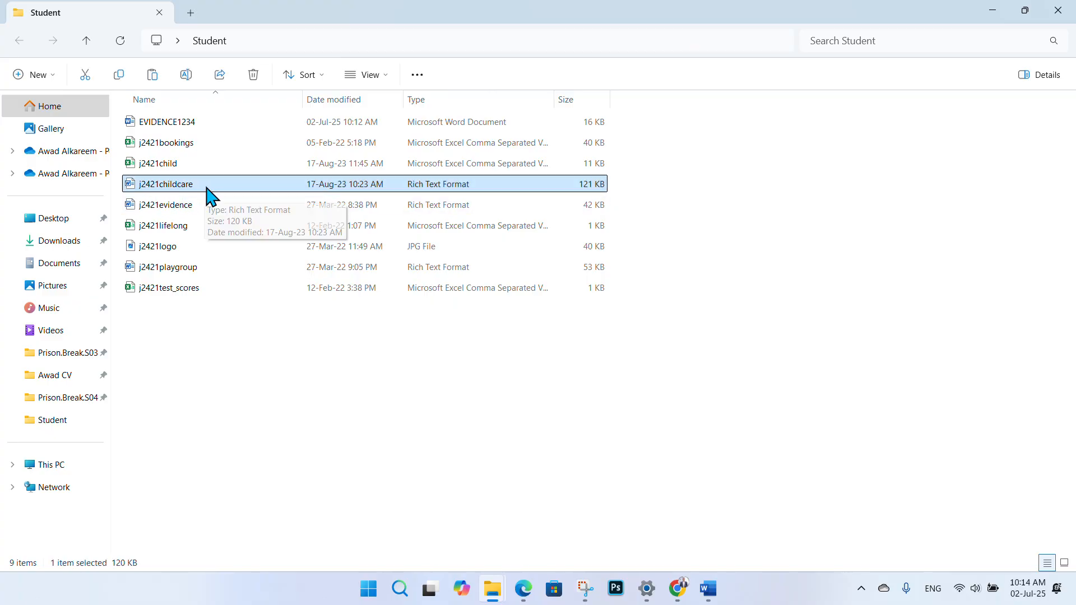
double_click(252, 188)
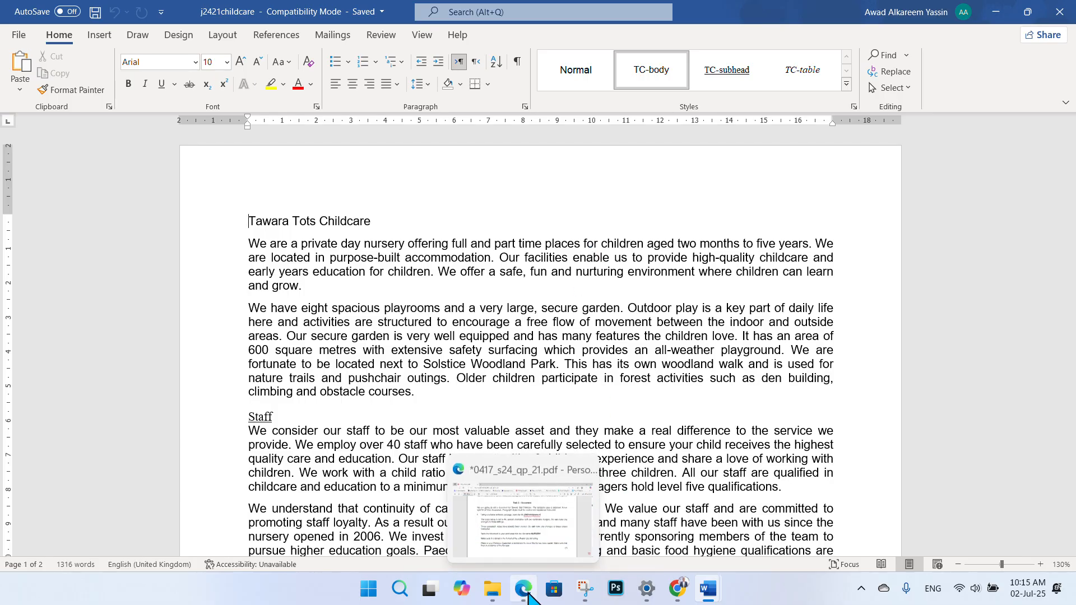
left_click(518, 490)
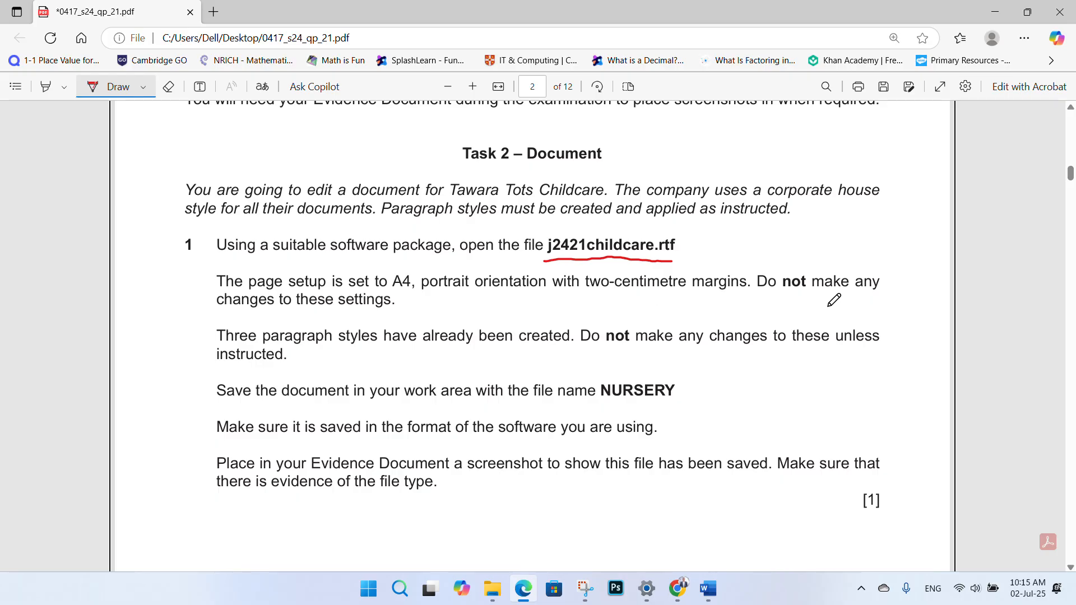
- Underline 'these settings.' and 'have already been created' in red, redrawing the second line
left_click_drag(290, 318, 386, 315)
left_click_drag(395, 355, 561, 347)
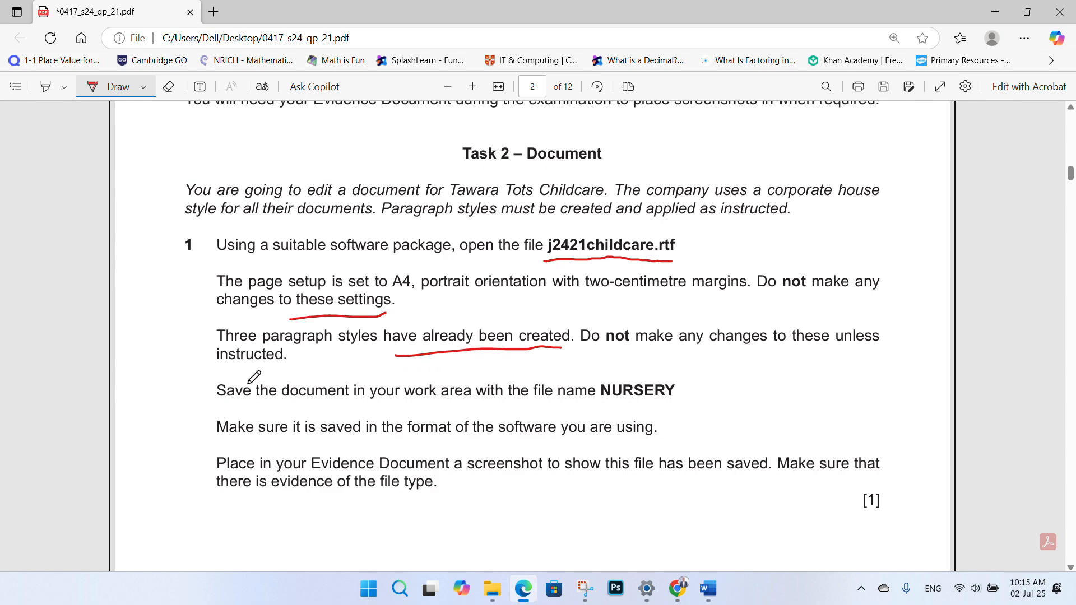
key("ctrl+z")
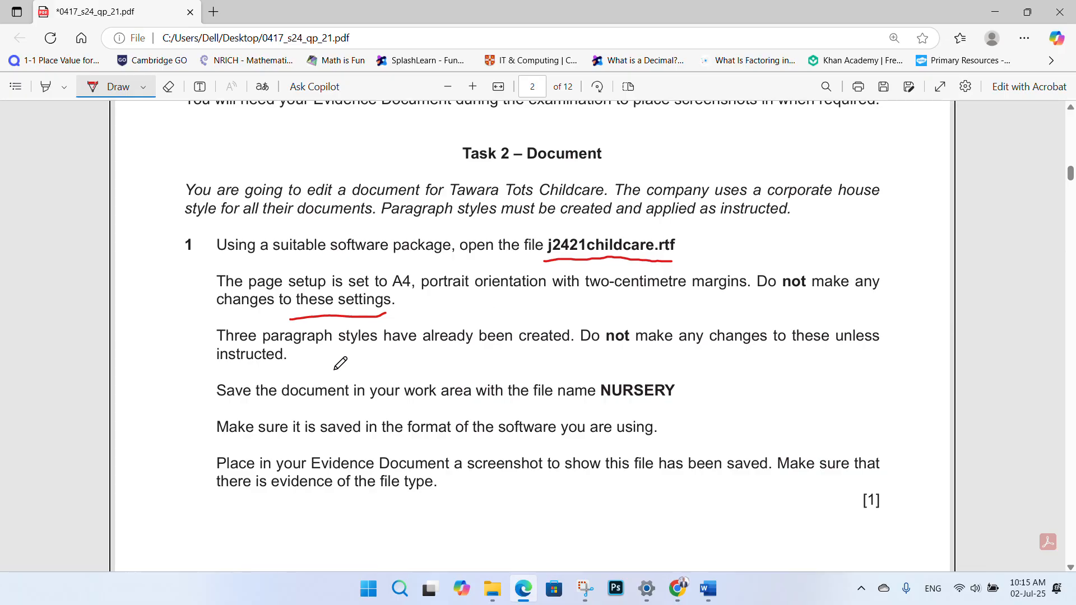
left_click_drag(394, 355, 562, 347)
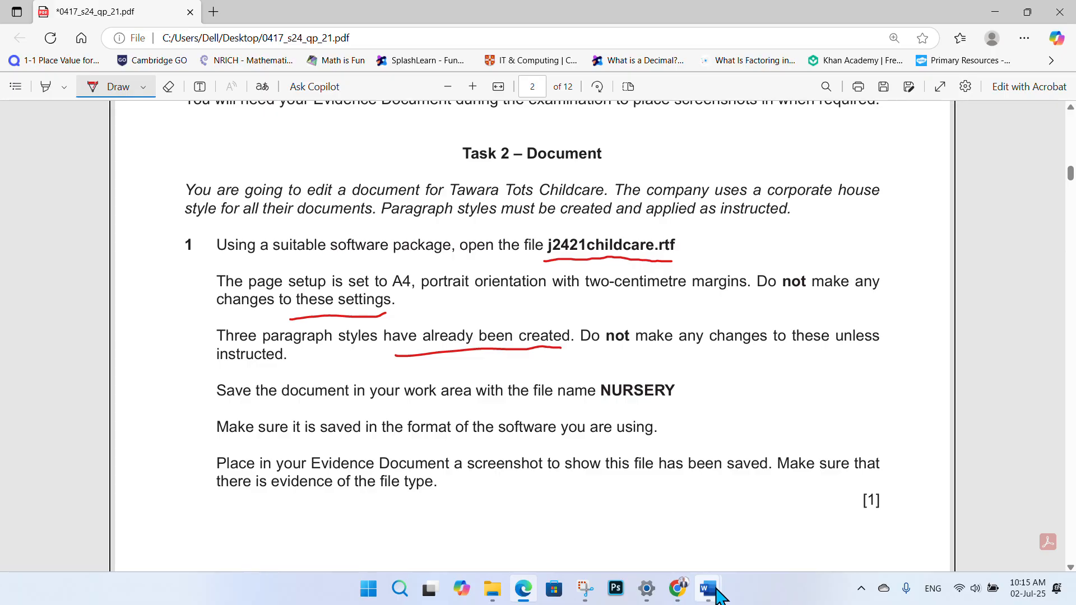
- In j2421childcare, open the Styles pane, dock it on the right and stretch it taller
mouse_move(708, 589)
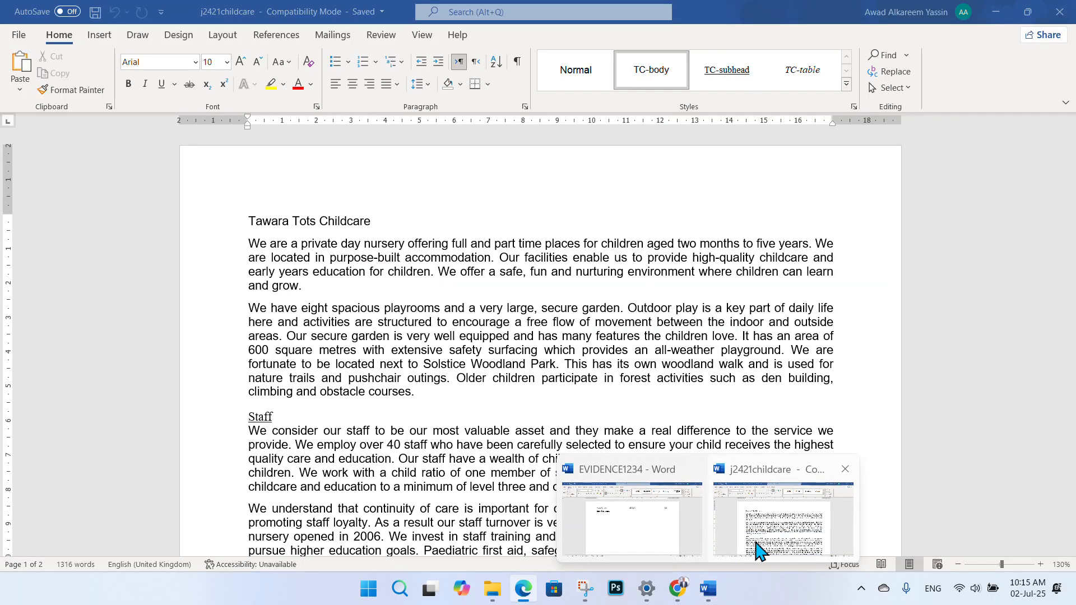
left_click(756, 549)
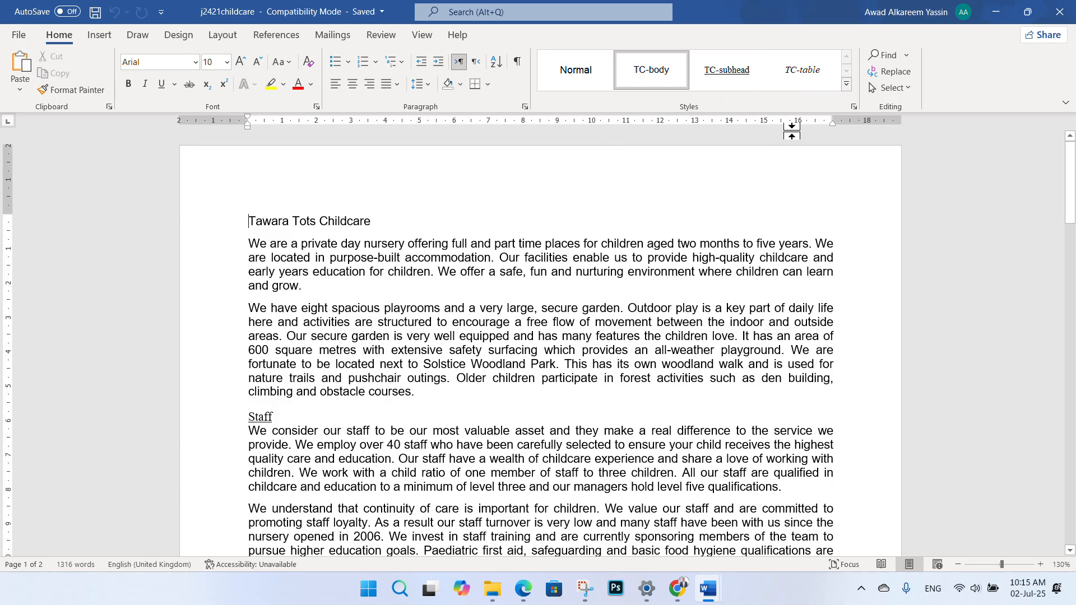
left_click(853, 106)
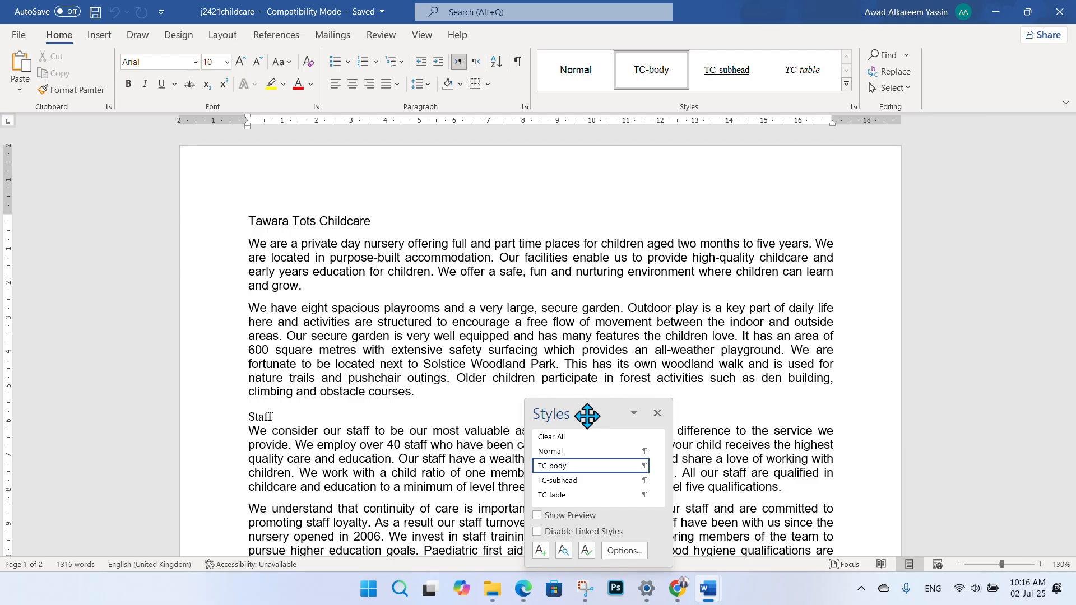
left_click_drag(589, 415, 984, 150)
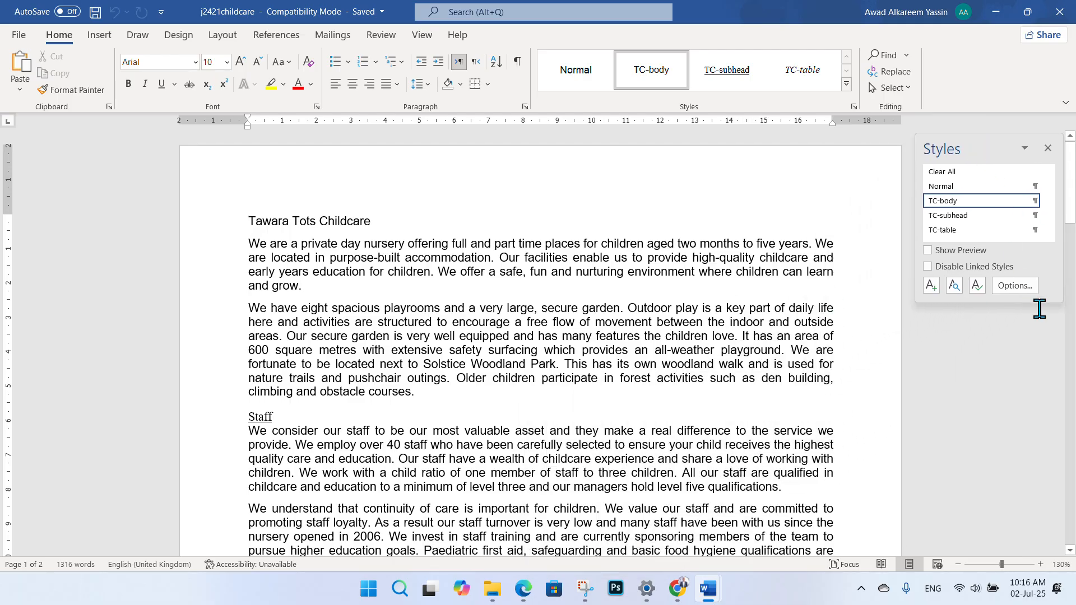
left_click_drag(1060, 303, 1066, 412)
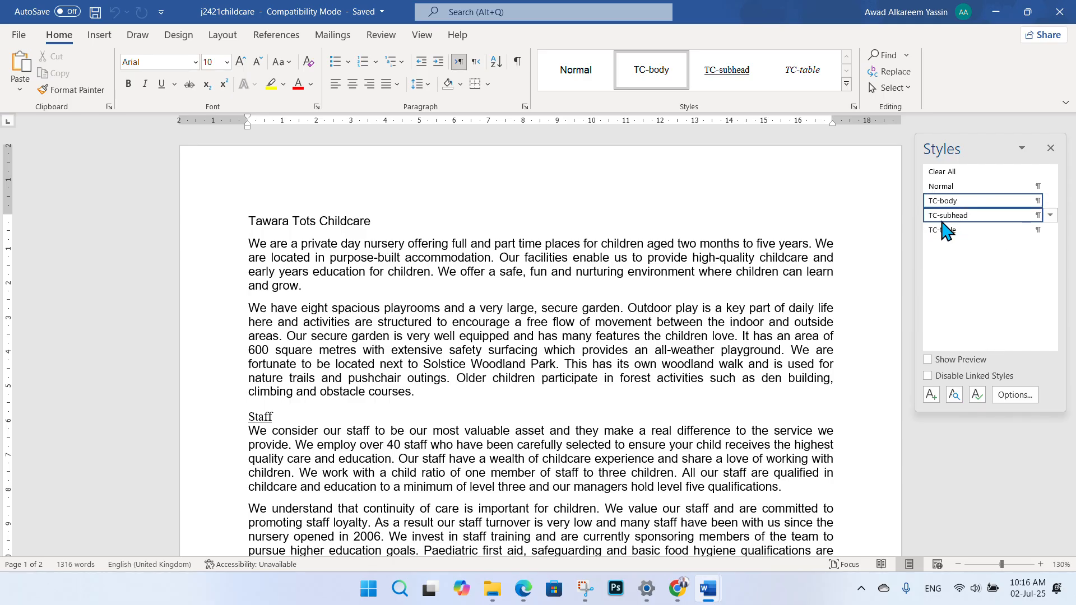
mouse_move(964, 230)
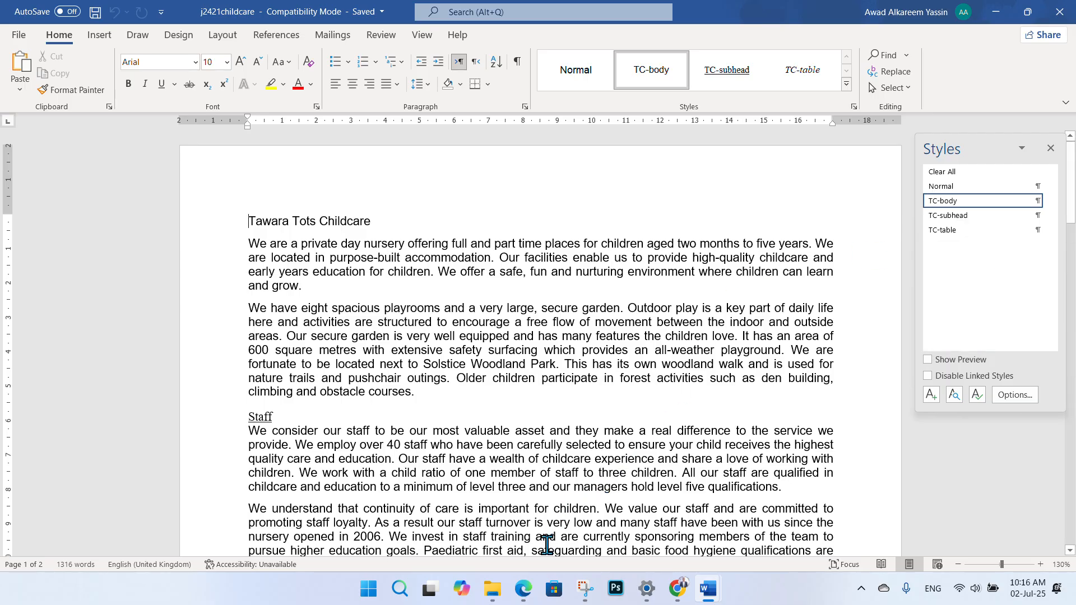
- Glance at the exam paper, then return to Word and reopen the Styles pane
left_click(529, 594)
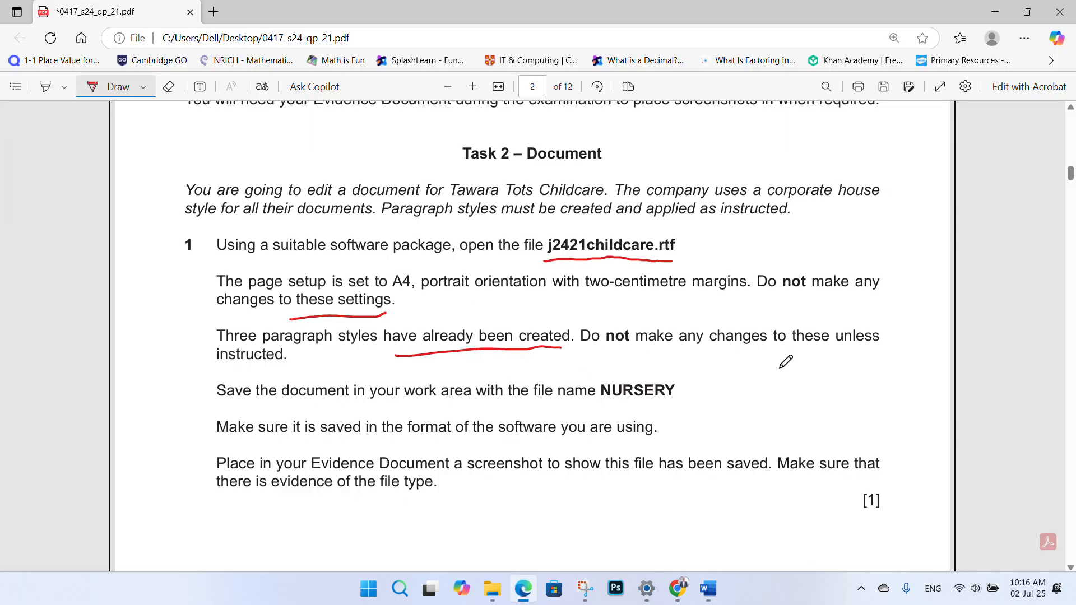
key("alt+Tab")
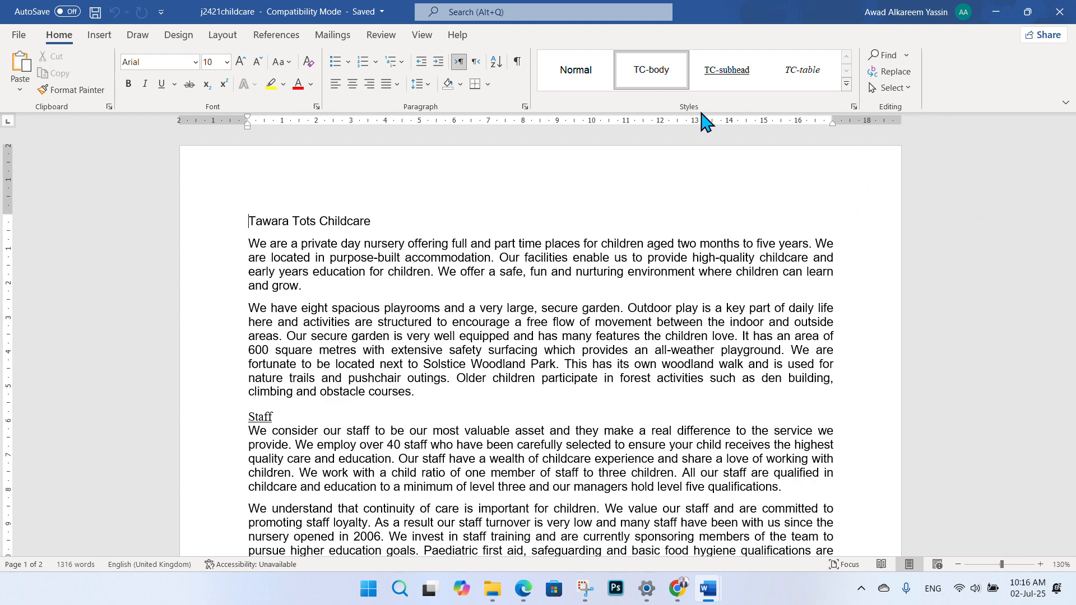
left_click(853, 107)
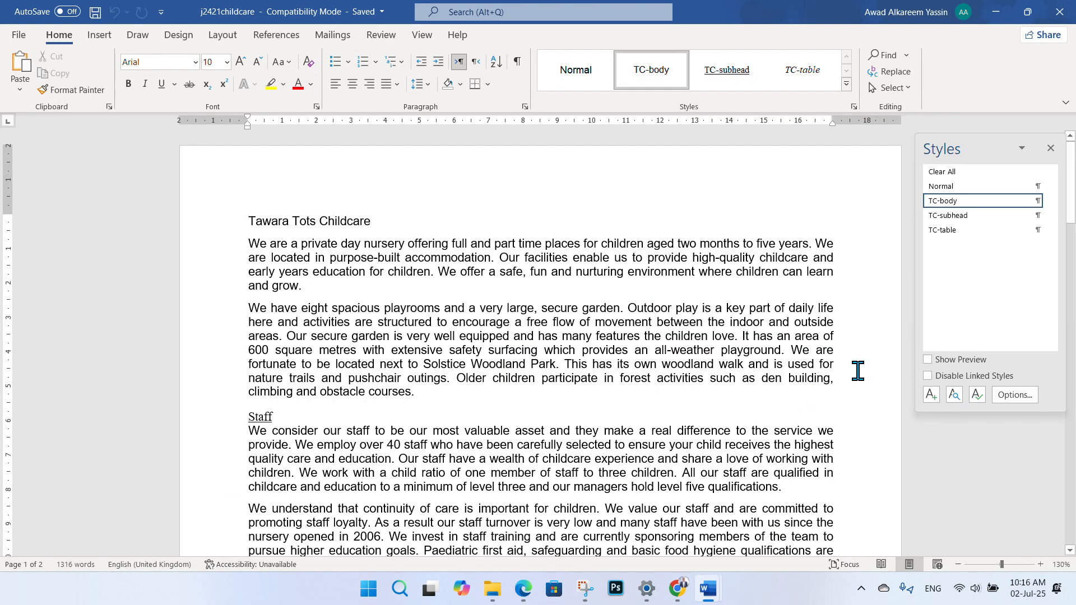
left_click(1049, 148)
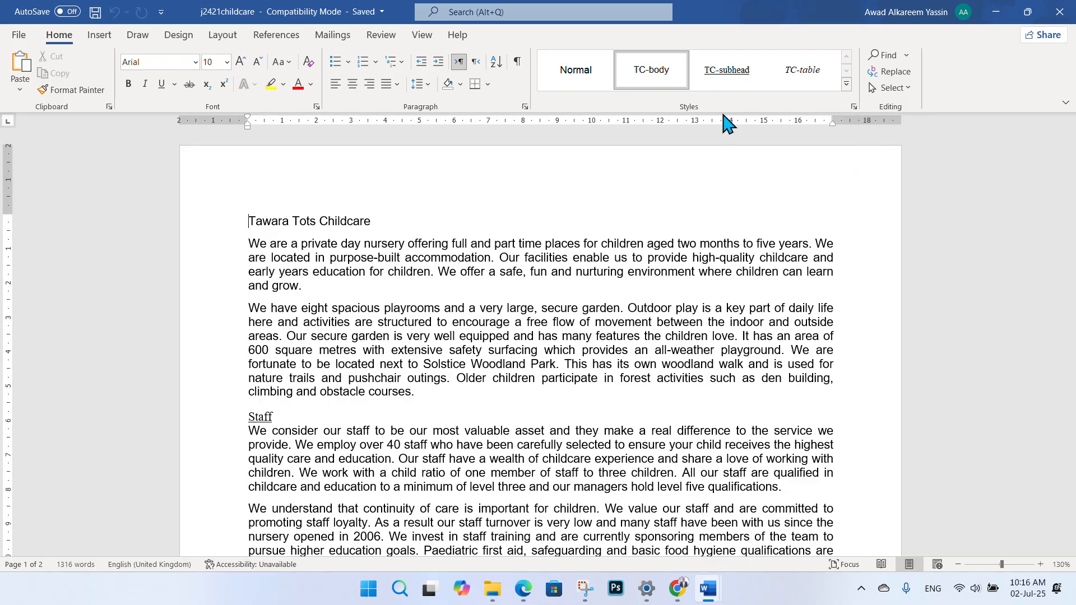
left_click(854, 107)
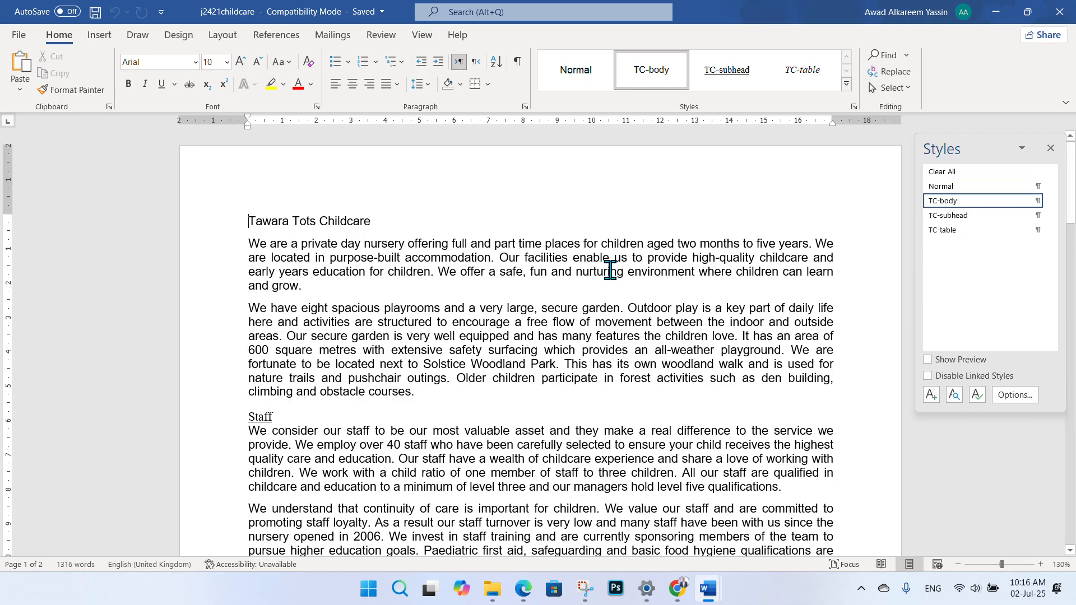
- Underline NURSERY in red and tick the save instruction on the exam paper, then return to j2421childcare
left_click(524, 588)
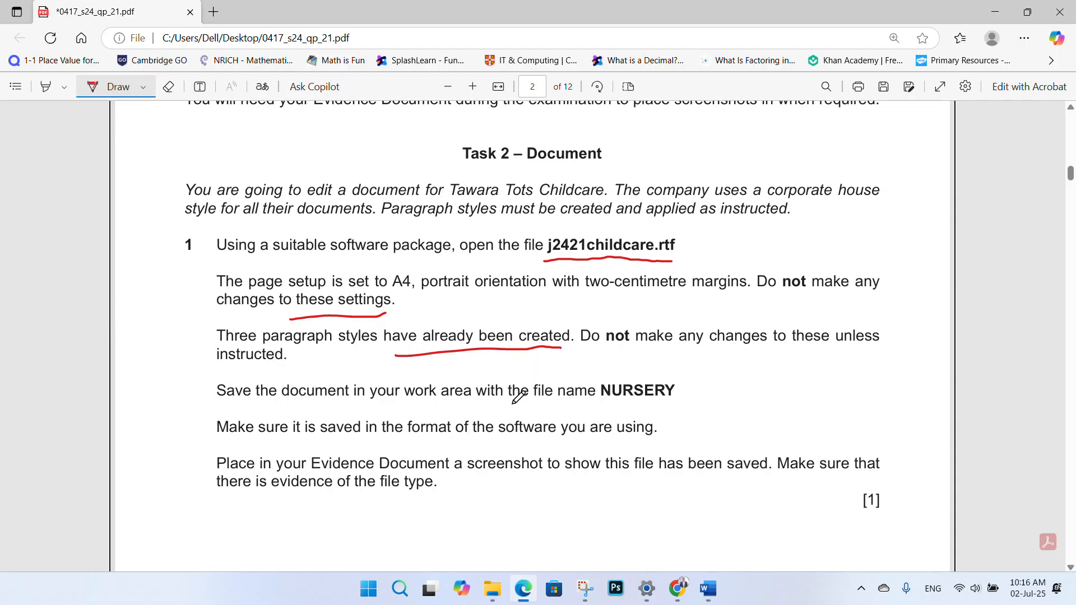
scroll(484, 348, "down", 1)
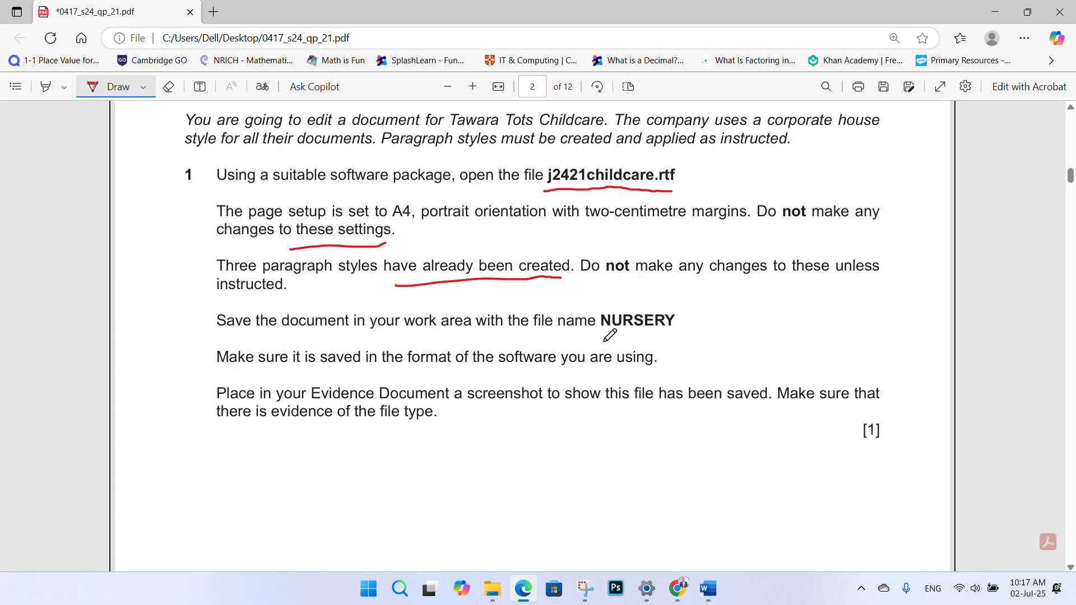
left_click_drag(603, 340, 683, 347)
mouse_move(158, 327)
left_mouse_down()
mouse_move(164, 338)
mouse_move(205, 300)
left_mouse_up()
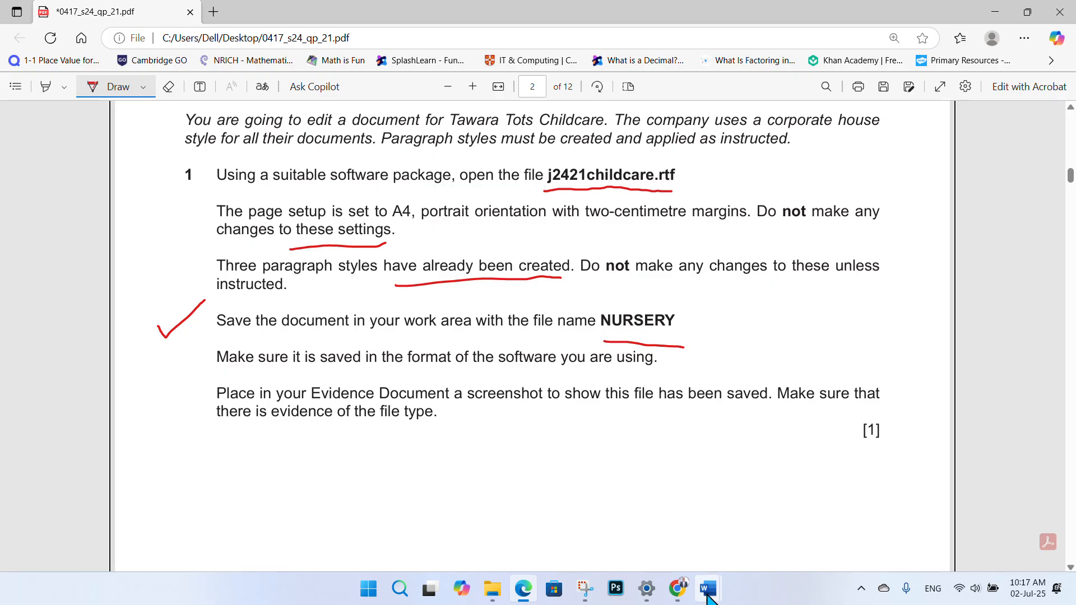
mouse_move(708, 588)
left_click(772, 546)
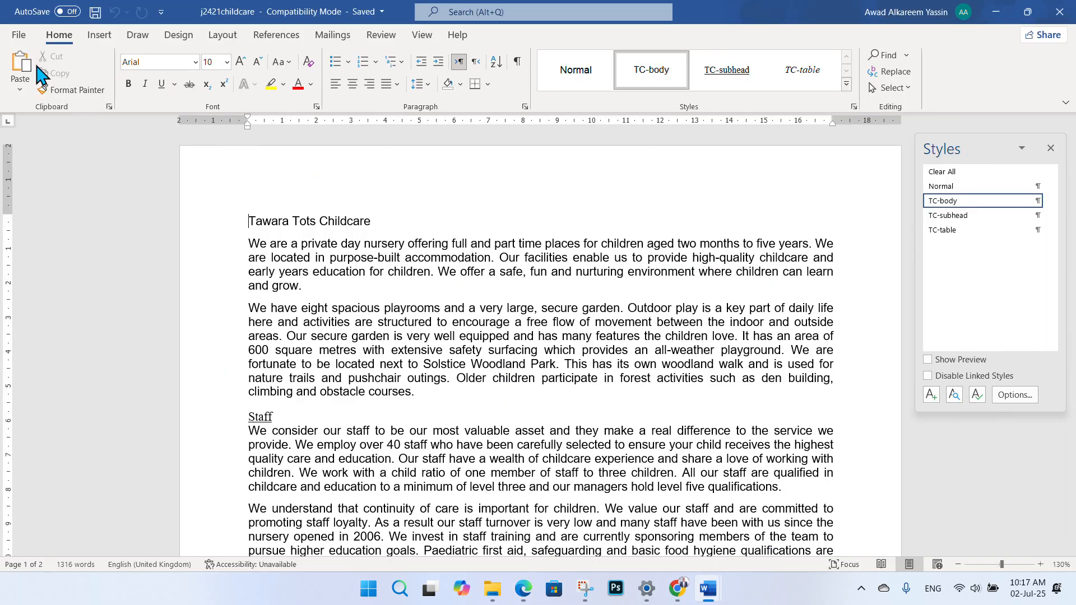
- Save j2421childcare in the Student folder as Word Document 'NURSERY', accepting the format upgrade
left_click(23, 37)
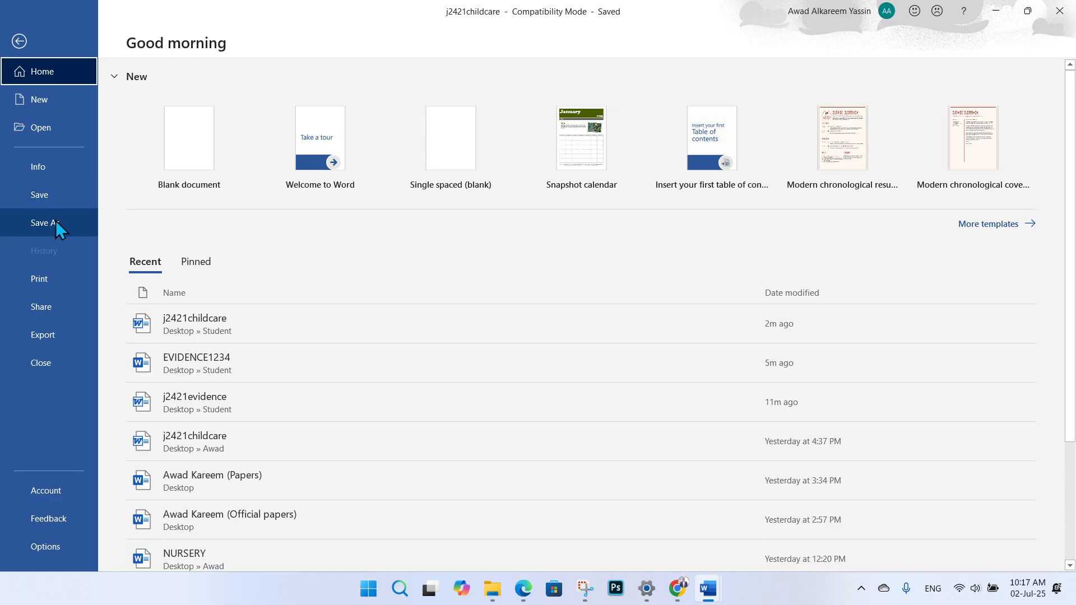
left_click(55, 222)
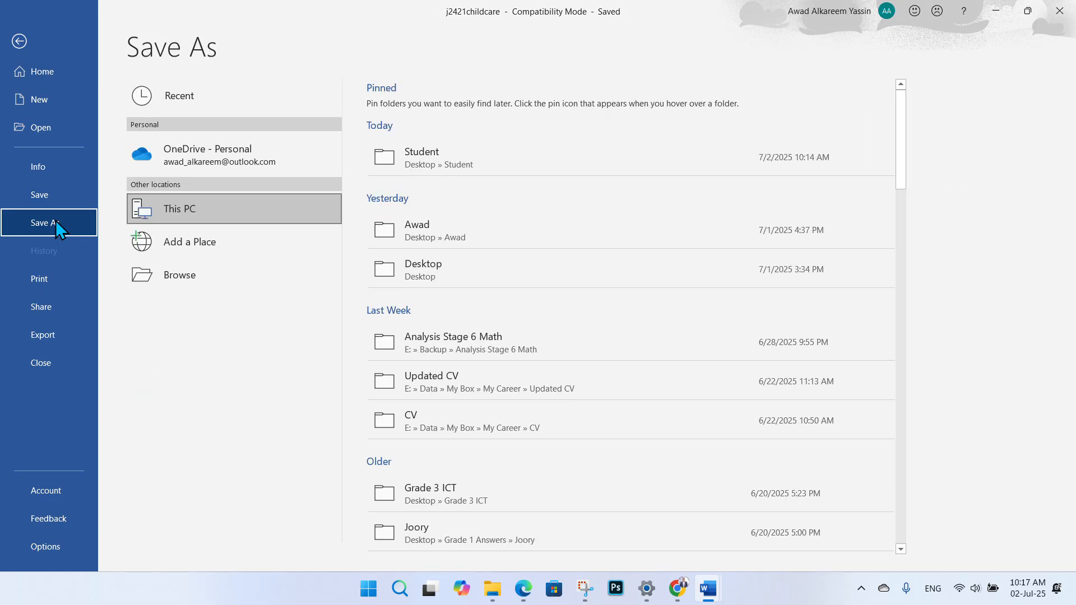
left_click(417, 165)
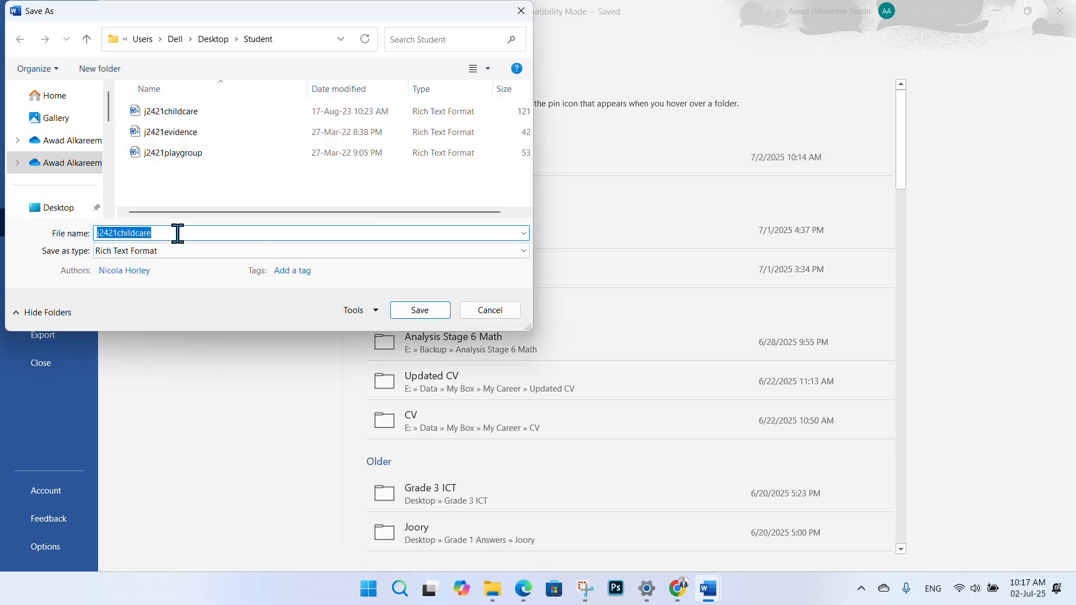
key("BackSpace")
type("NURSERY")
left_click(166, 259)
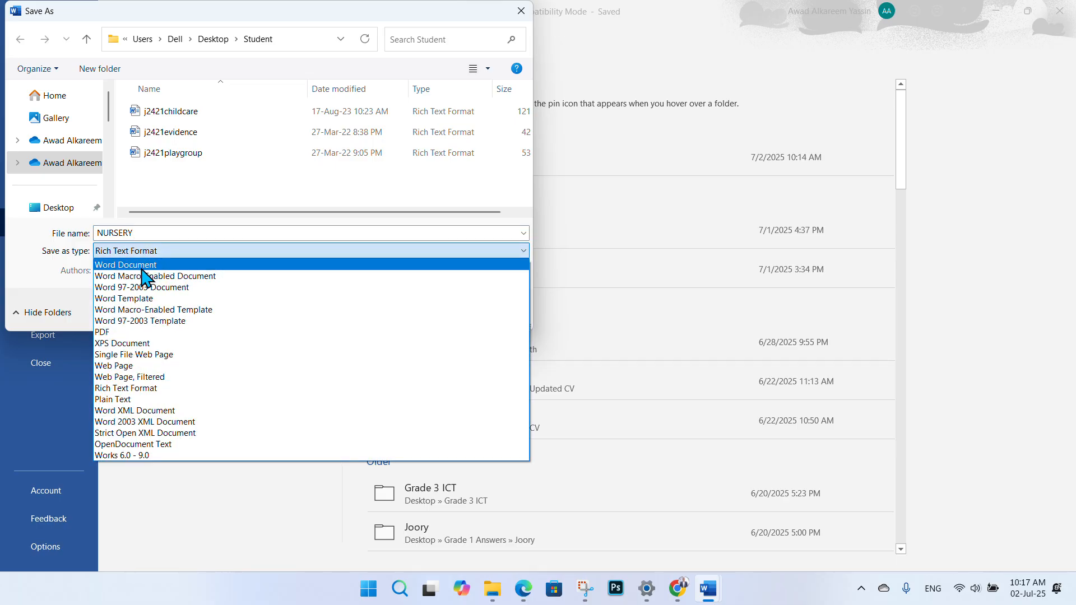
left_click(153, 265)
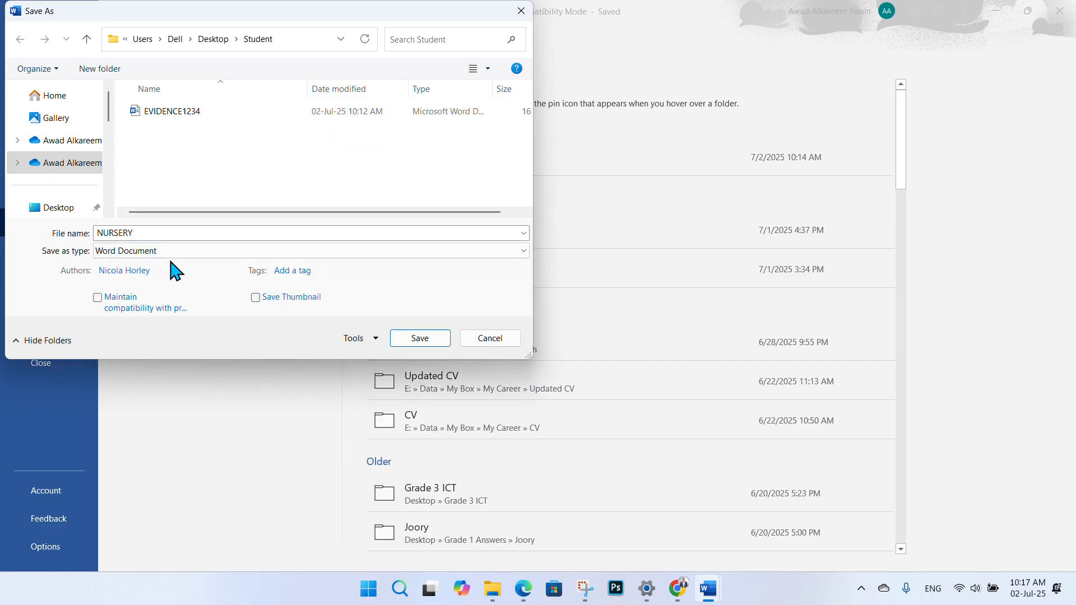
left_click(414, 340)
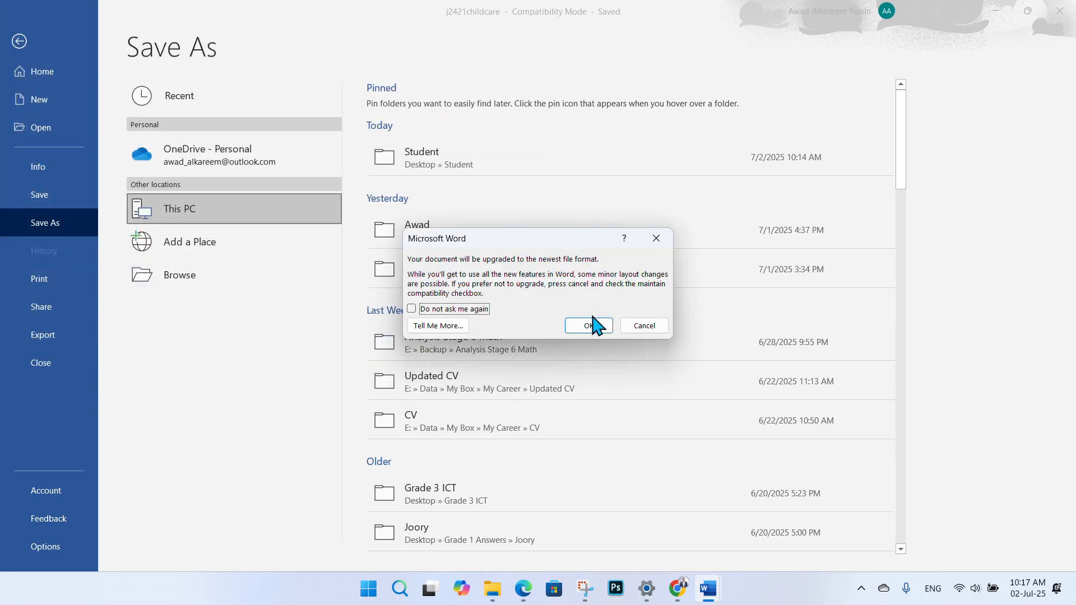
left_click(582, 331)
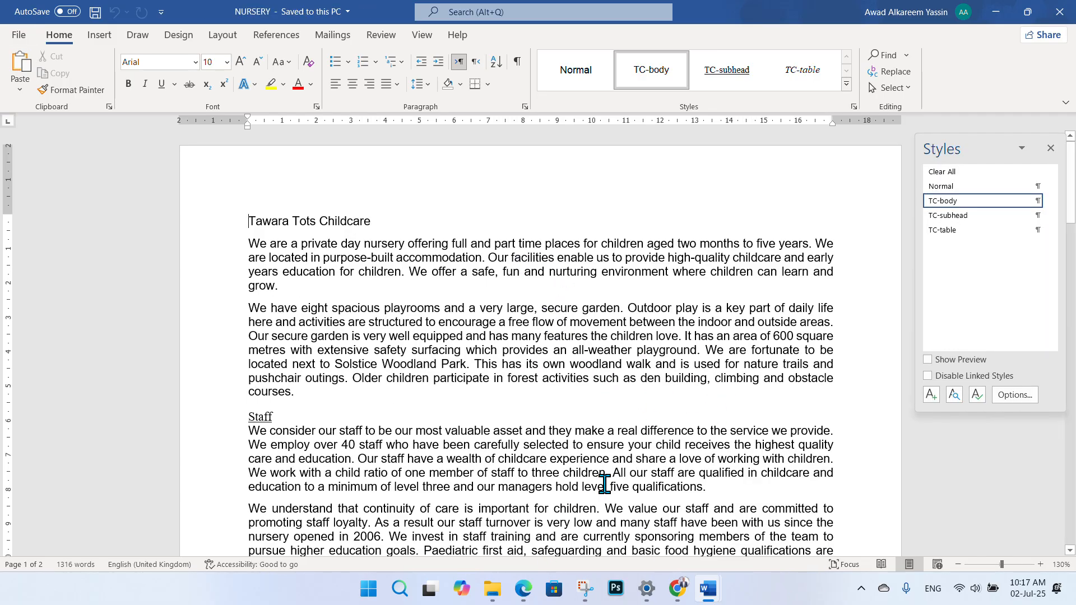
left_click(523, 591)
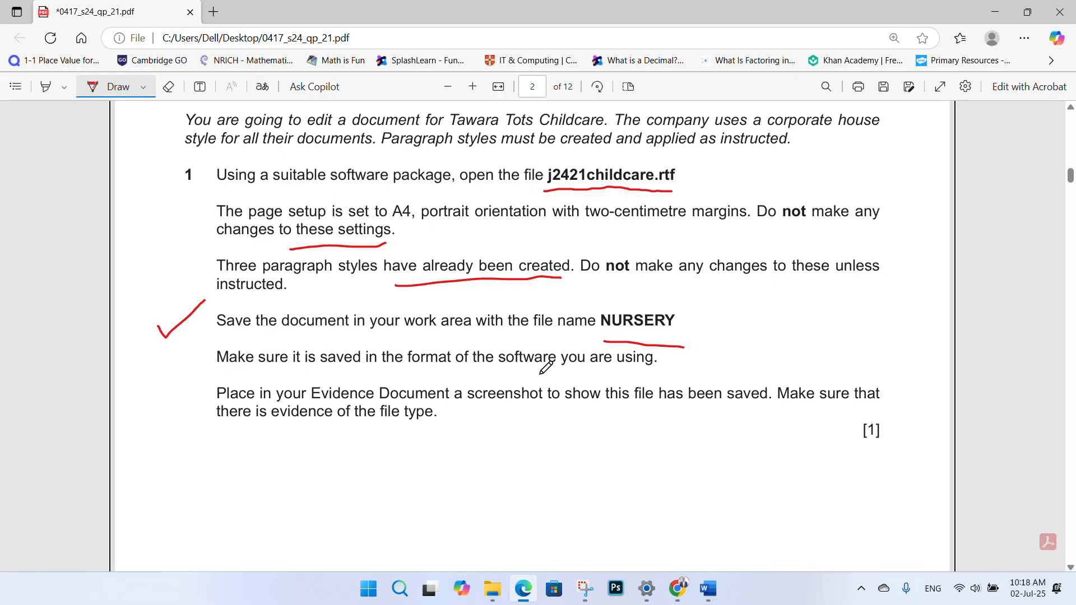
- Underline 'software you' and 'the file type' in red ink in question 1
left_click_drag(540, 373, 597, 370)
scroll(479, 301, "down", 1)
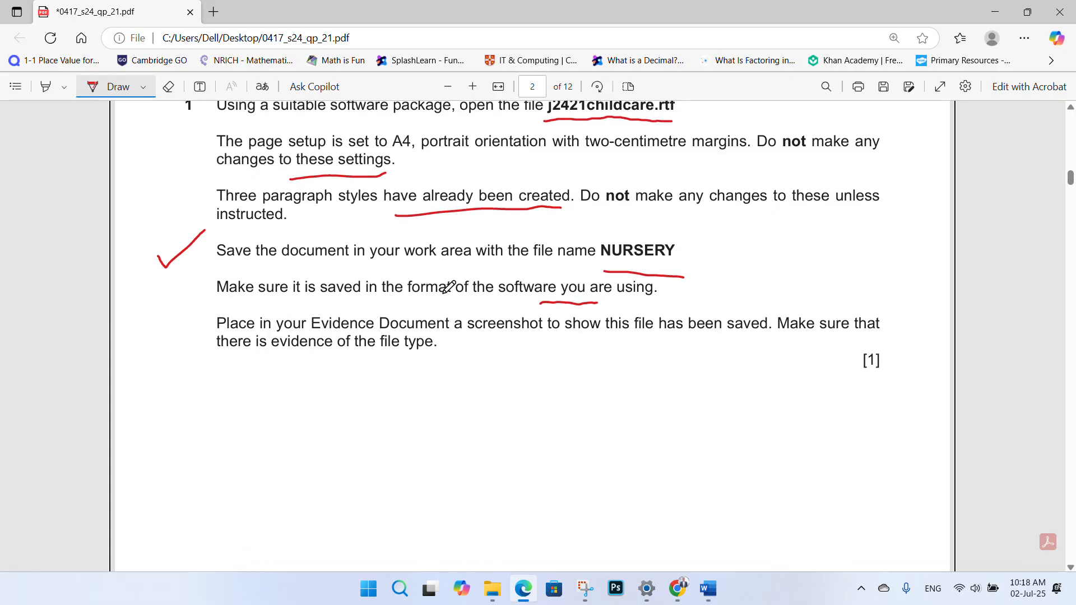
scroll(475, 297, "down", 1)
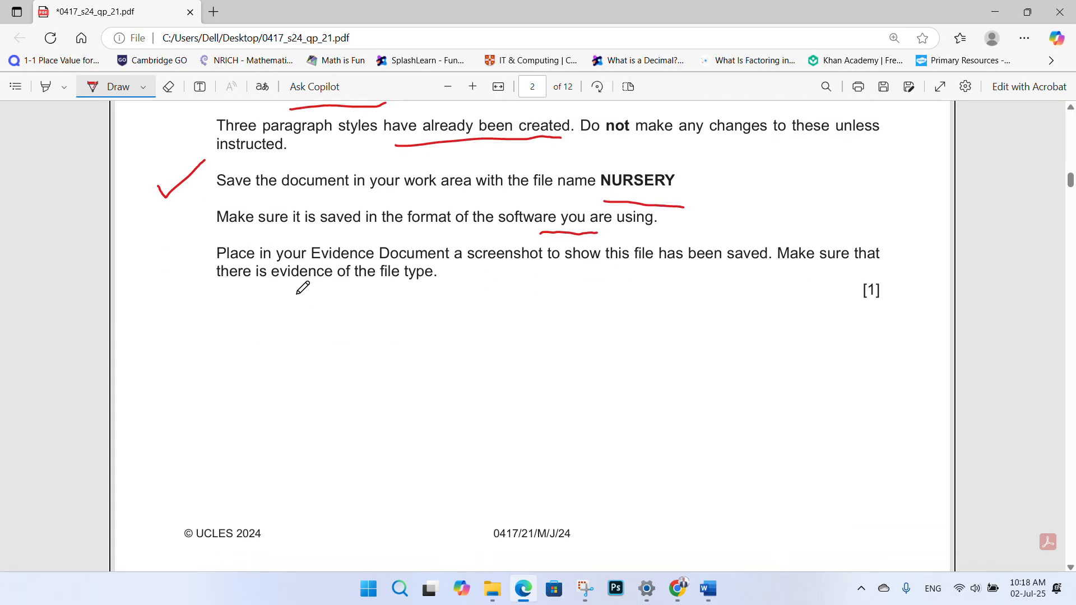
scroll(255, 275, "up", 3)
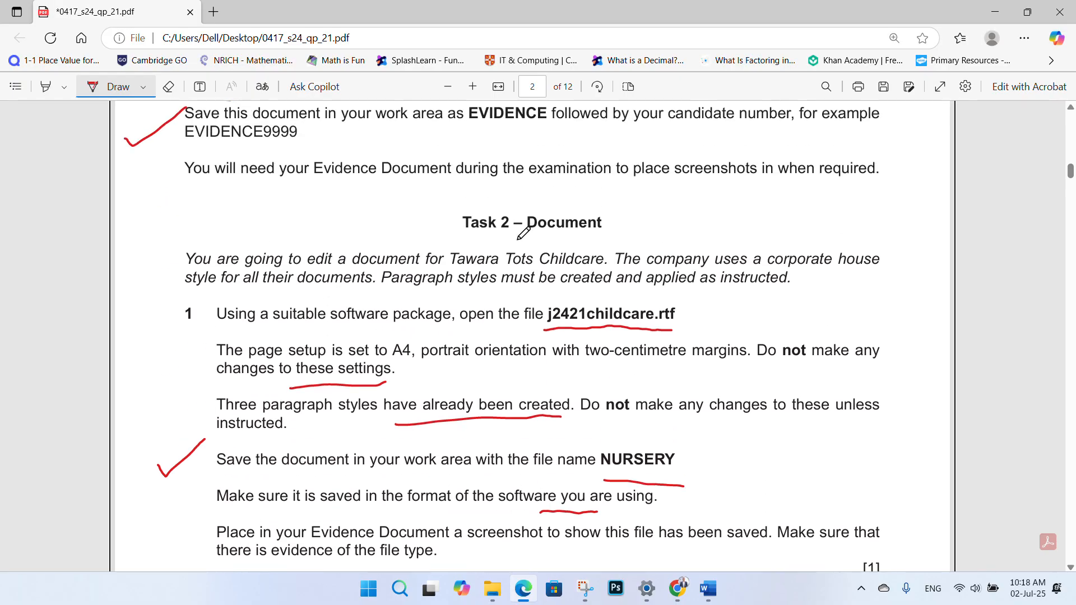
scroll(482, 179, "down", 1)
scroll(343, 257, "up", 1)
scroll(493, 191, "down", 2)
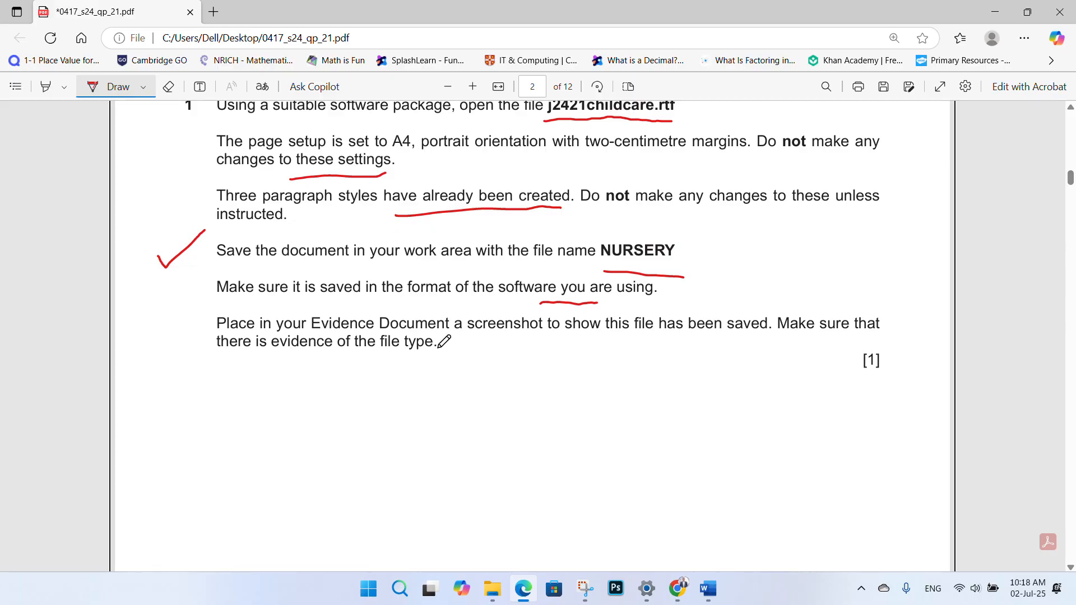
scroll(561, 362, "up", 1)
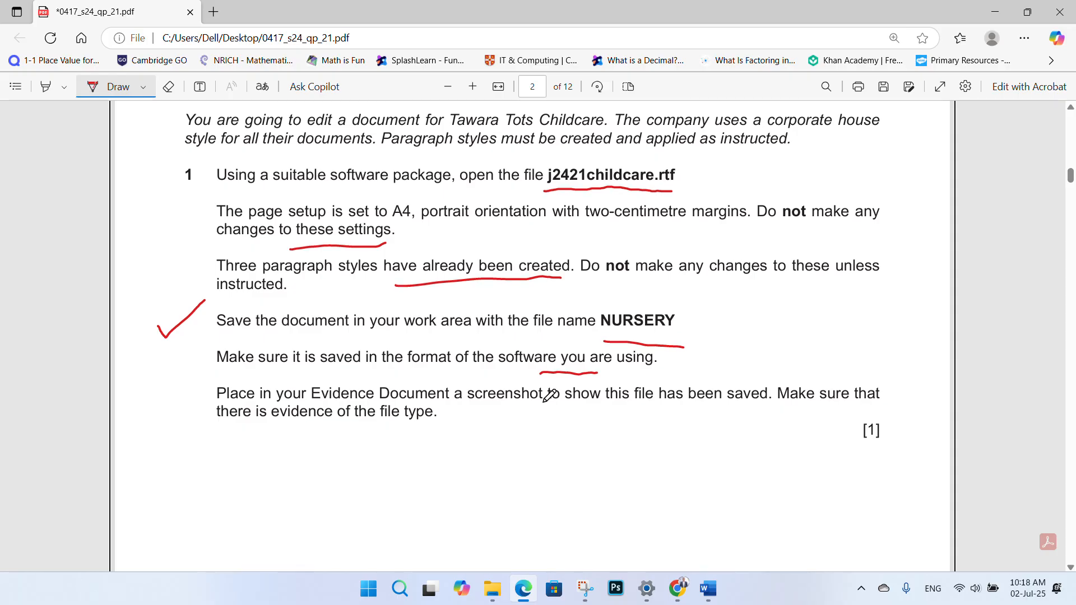
scroll(583, 414, "down", 1)
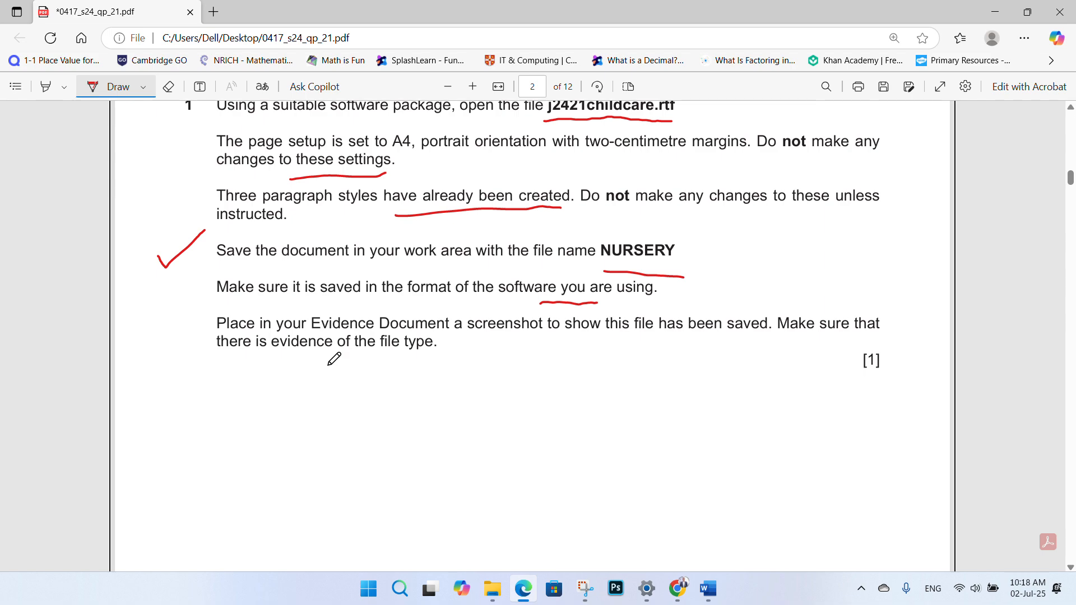
left_click_drag(328, 365, 414, 367)
- Show the maximised Student folder with NURSERY selected and the Type column widened
key("super+d")
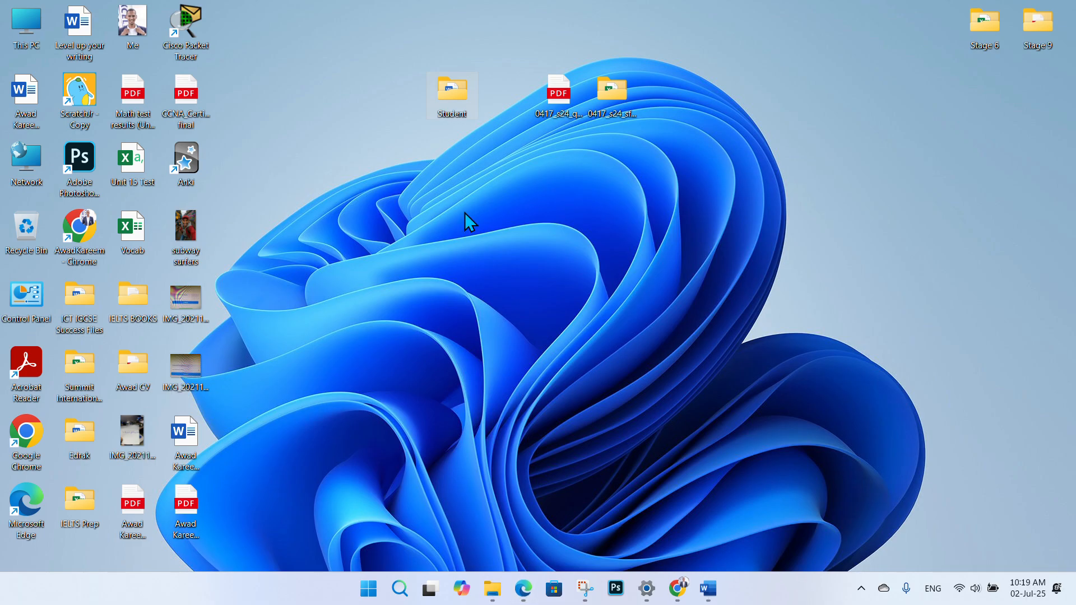
double_click(465, 106)
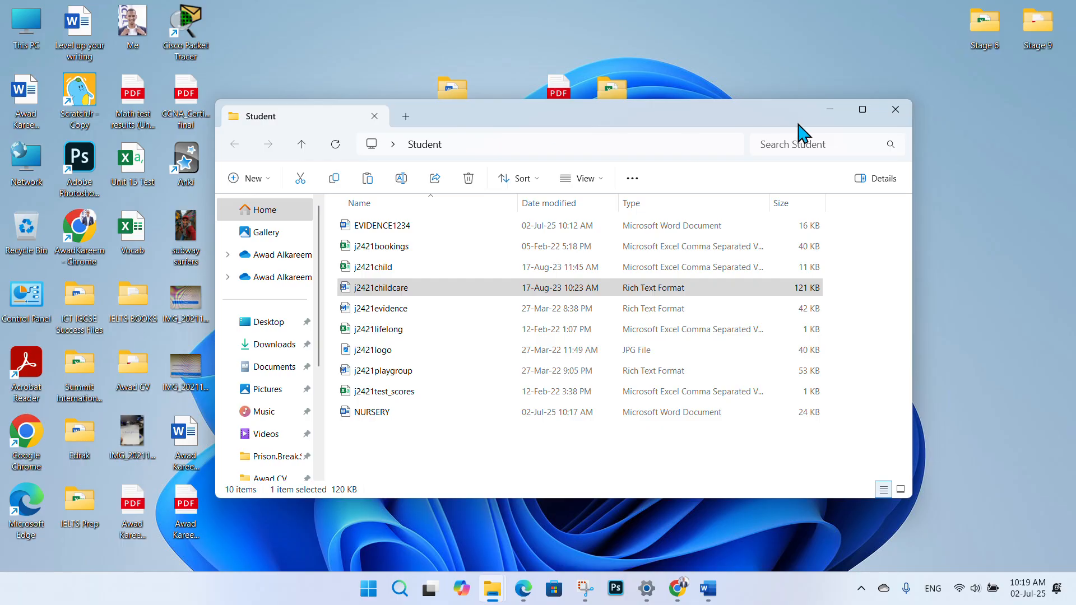
left_click(862, 111)
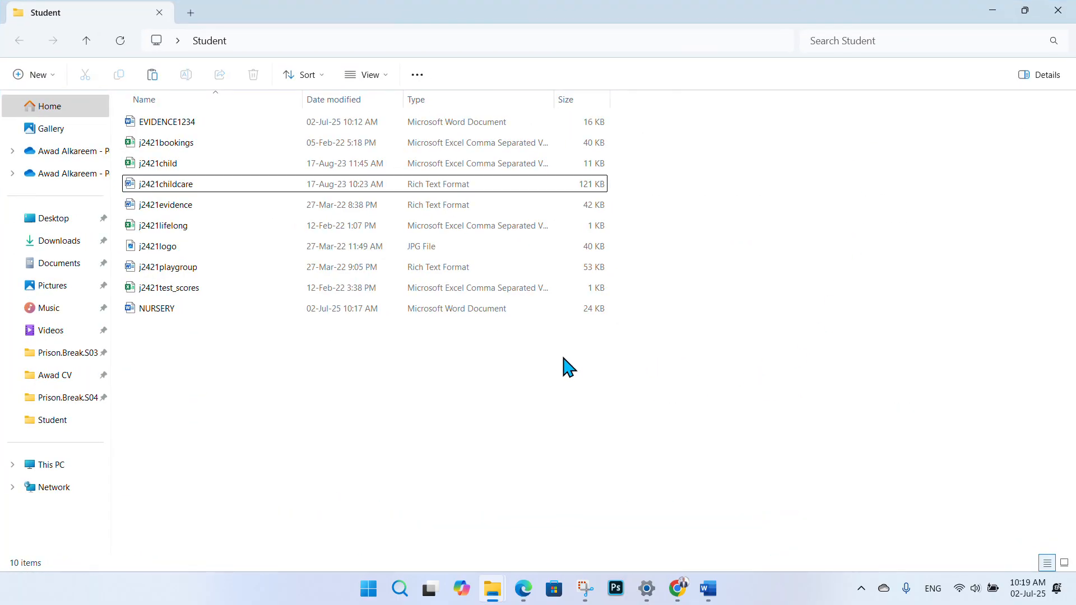
key("End")
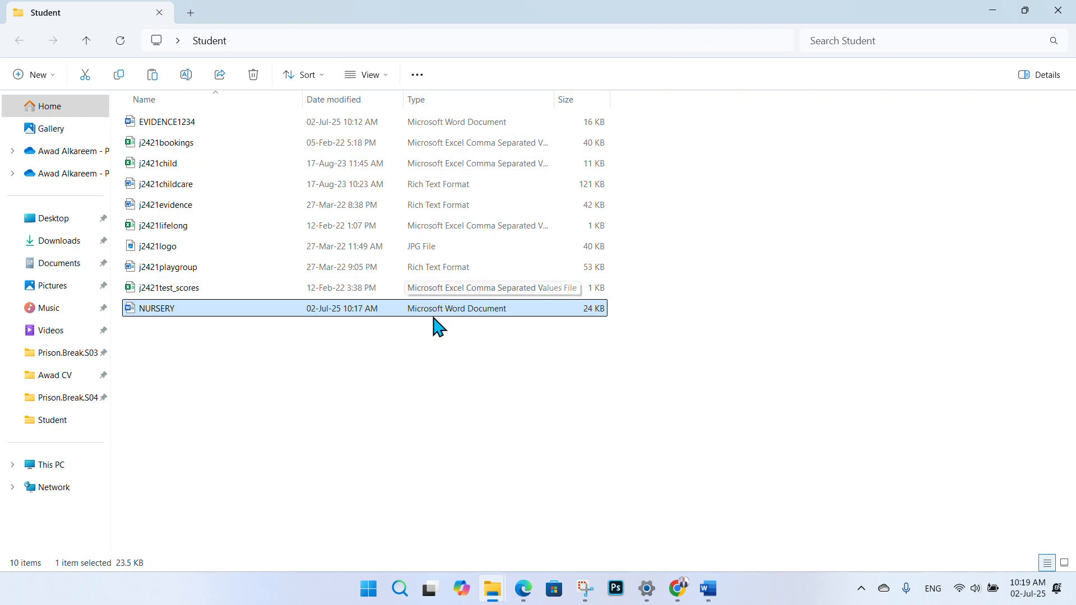
left_click_drag(556, 99, 613, 99)
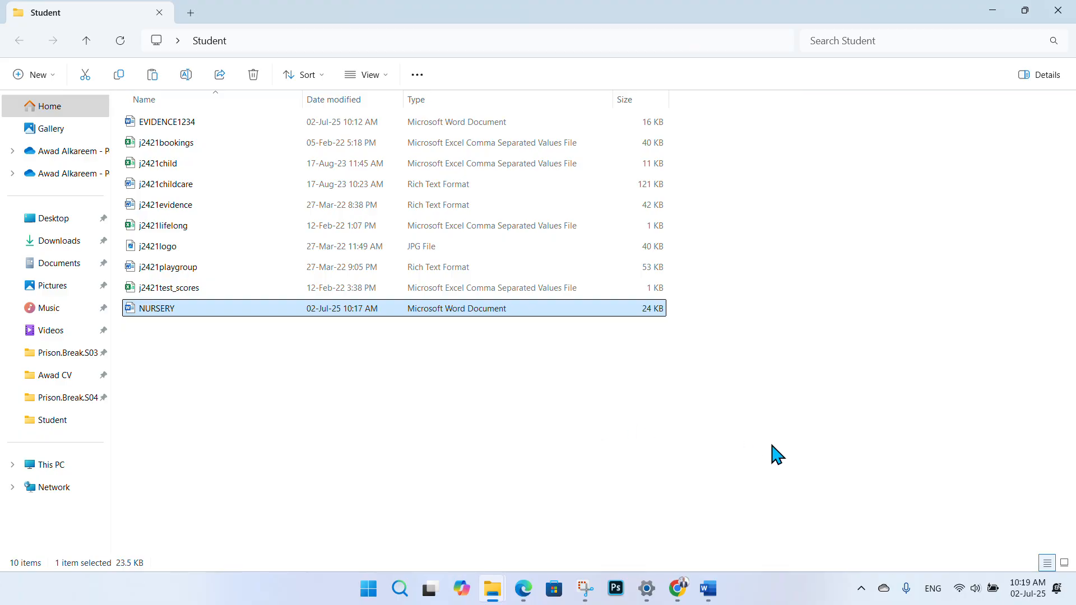
- Snip a screenshot of the Student folder file list with Win+Shift+S
key("super+shift+s")
left_click_drag(706, 367, 113, 18)
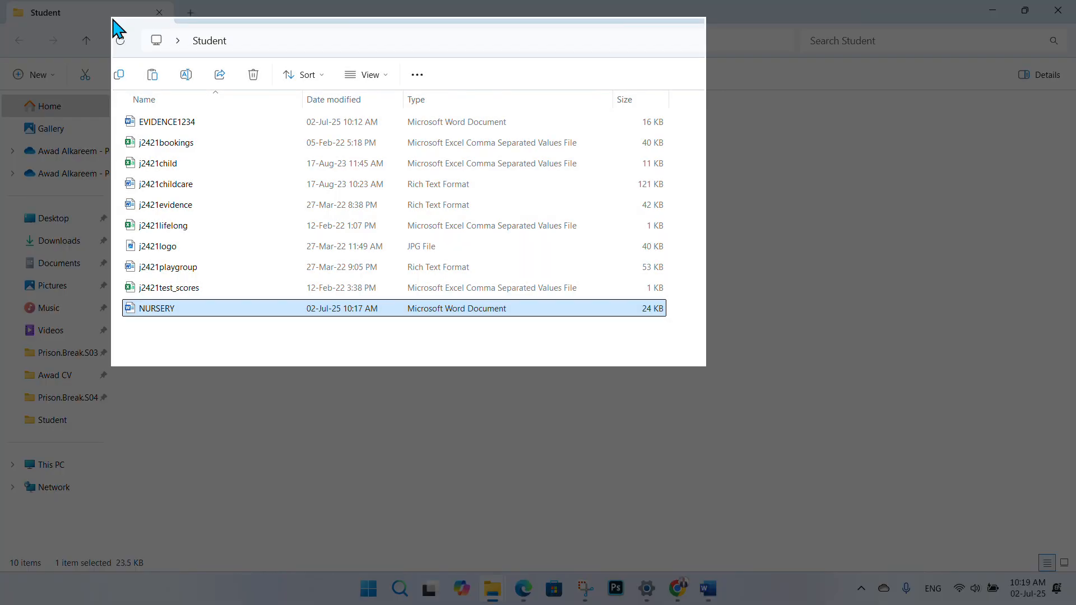
left_click_drag(113, 18, 113, 19)
left_click_drag(117, 28, 114, 29)
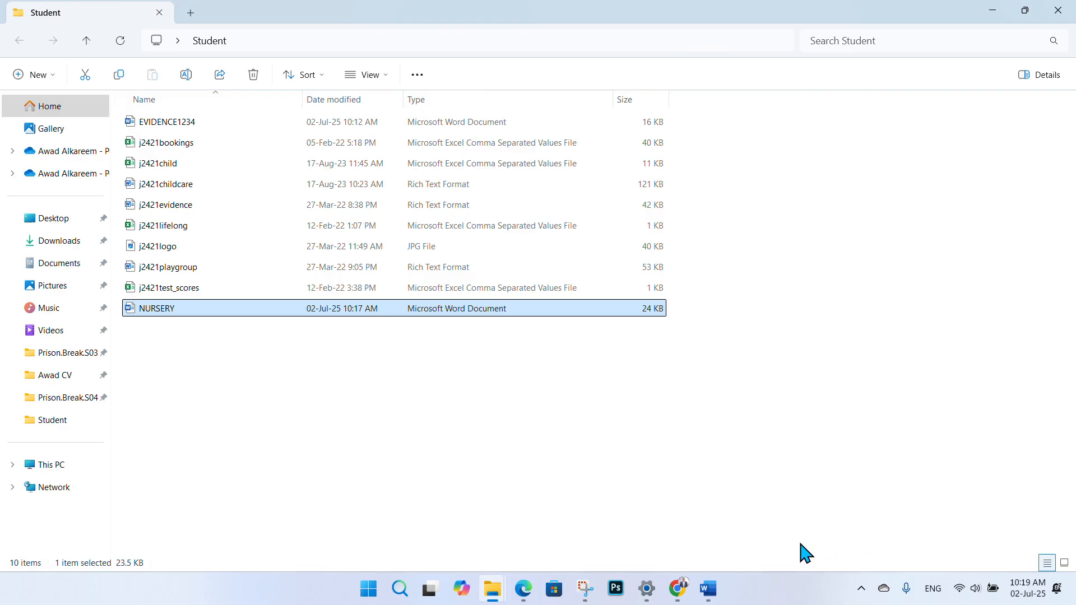
- Paste the Student folder screenshot under the Step 1 evidence: heading in EVIDENCE1234
mouse_move(709, 600)
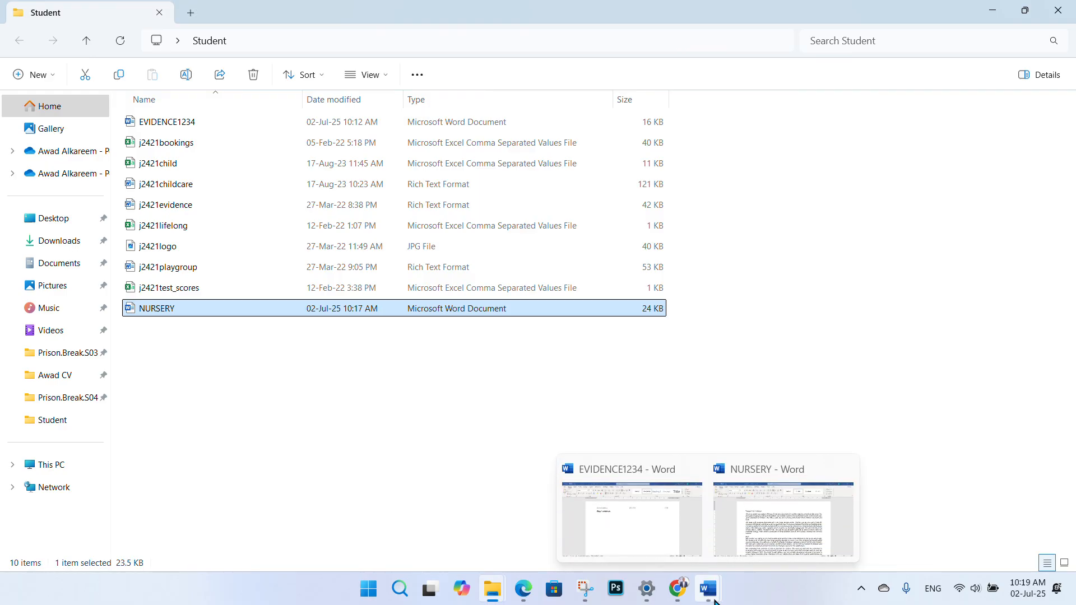
mouse_move(748, 560)
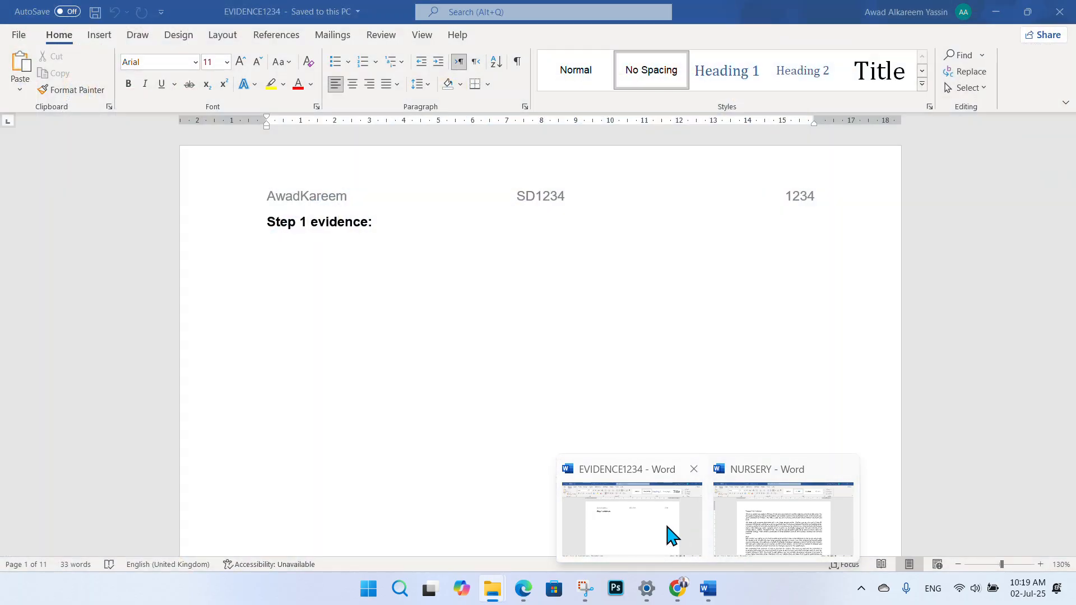
left_click(671, 536)
left_click(311, 262)
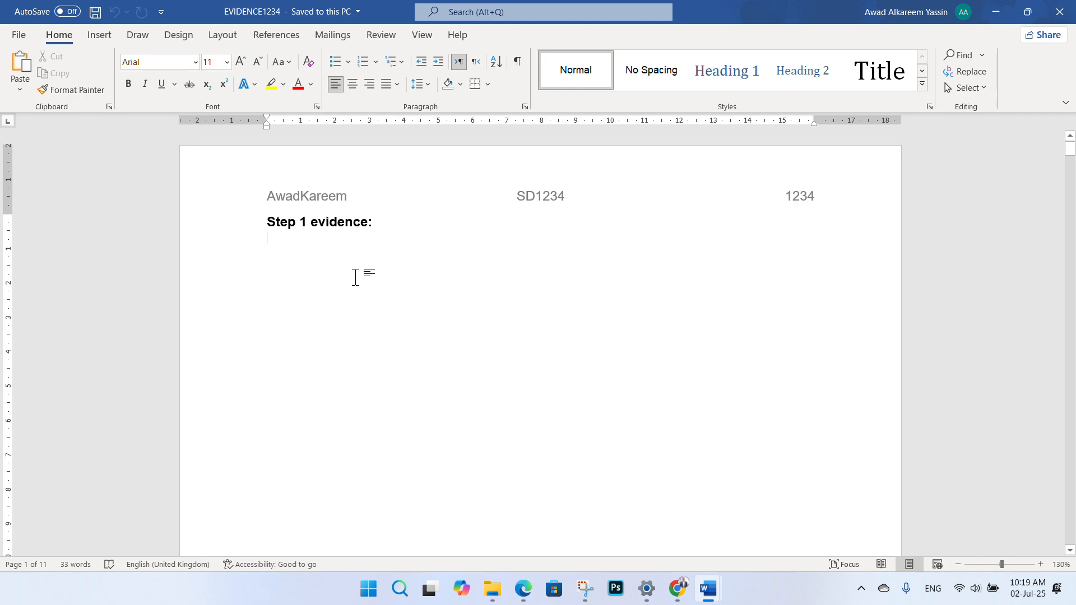
key("ctrl+v")
left_click(615, 386)
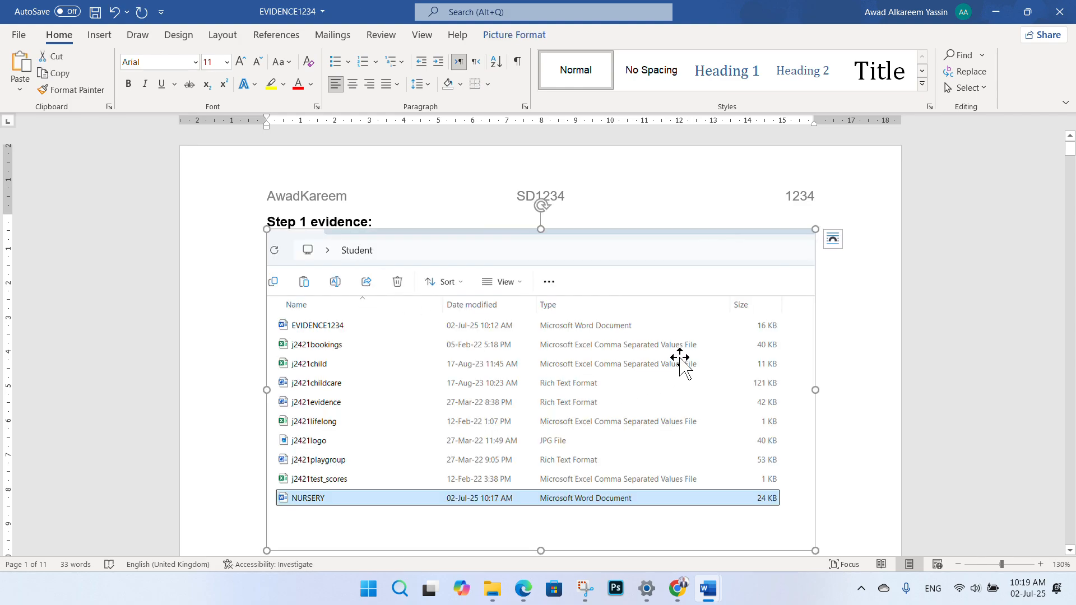
scroll(680, 364, "down", 2)
scroll(675, 348, "up", 1)
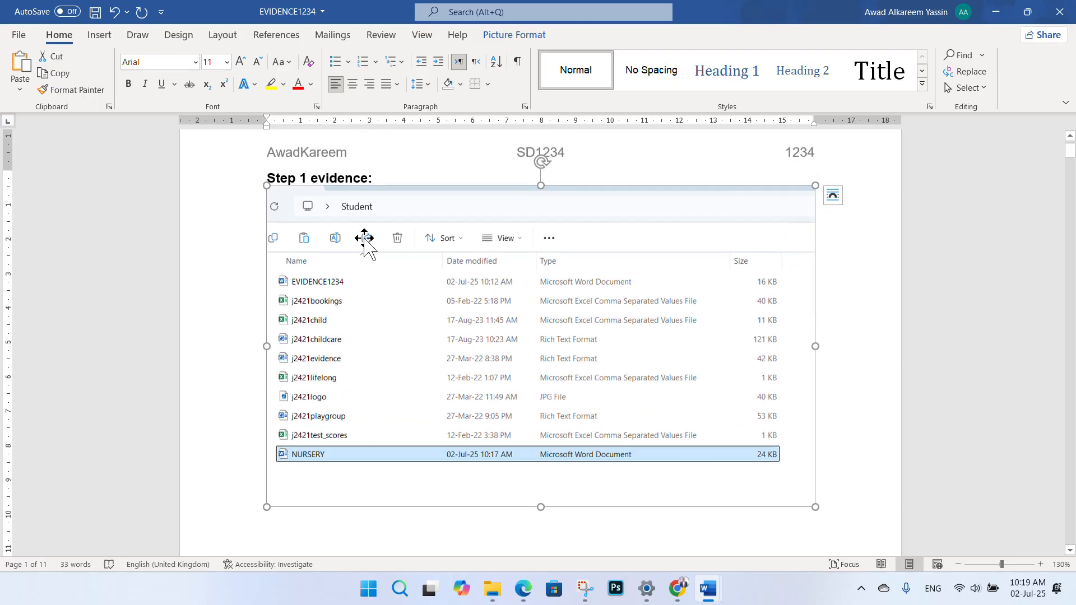
- Set the screenshot to Square text wrapping and move it below the Step 1 evidence heading
left_click(259, 200)
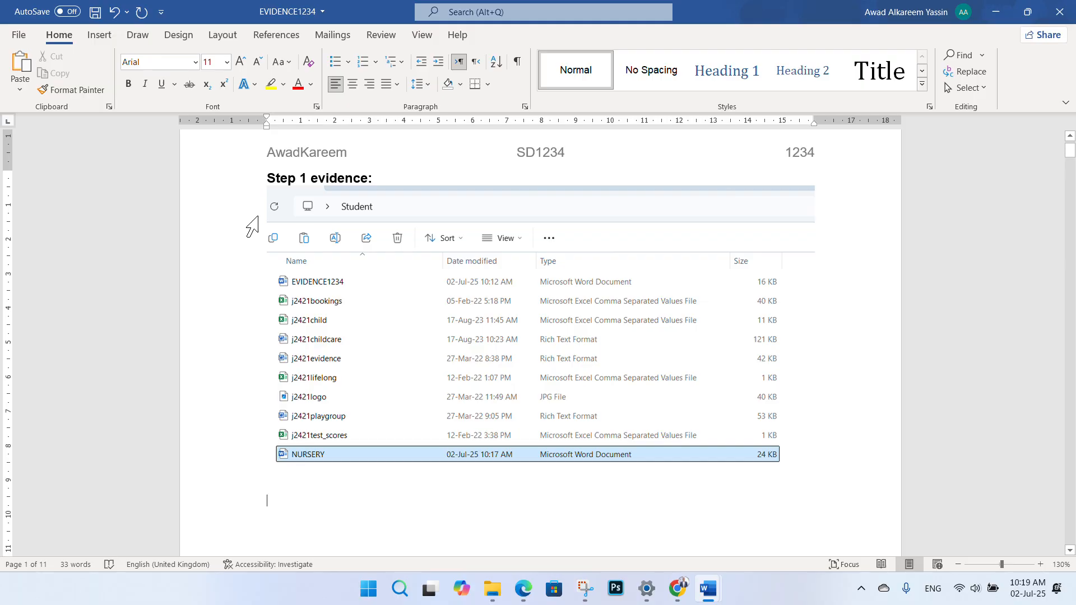
left_click(561, 274)
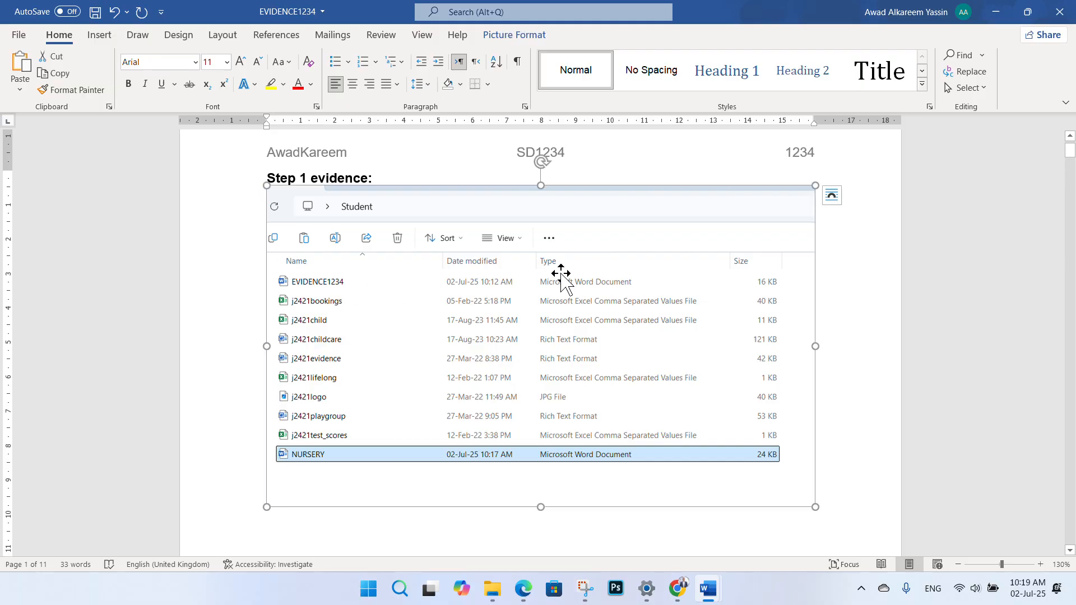
left_click(832, 195)
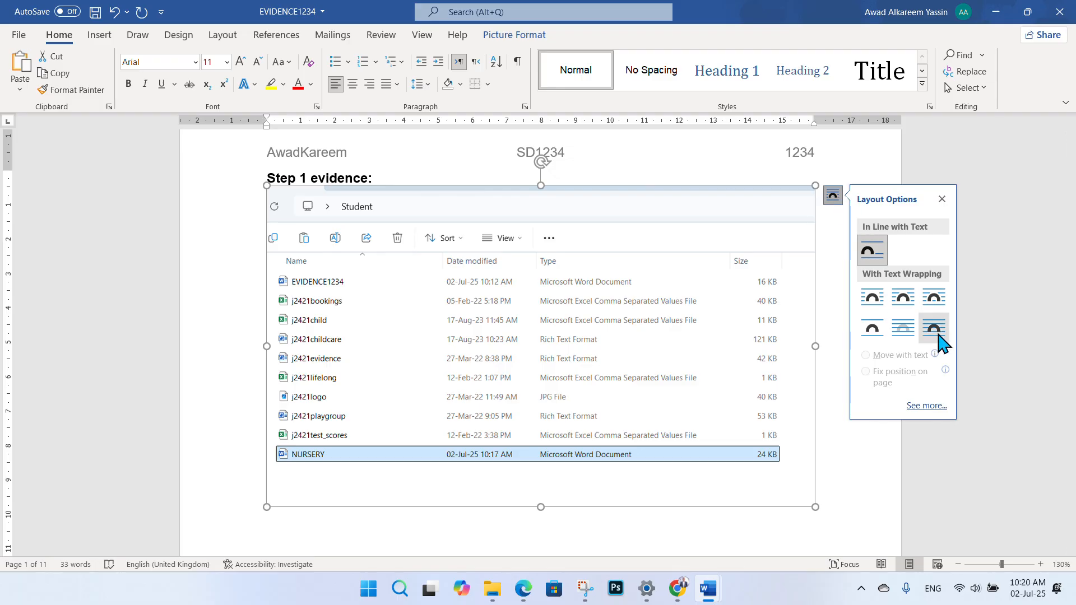
left_click(872, 297)
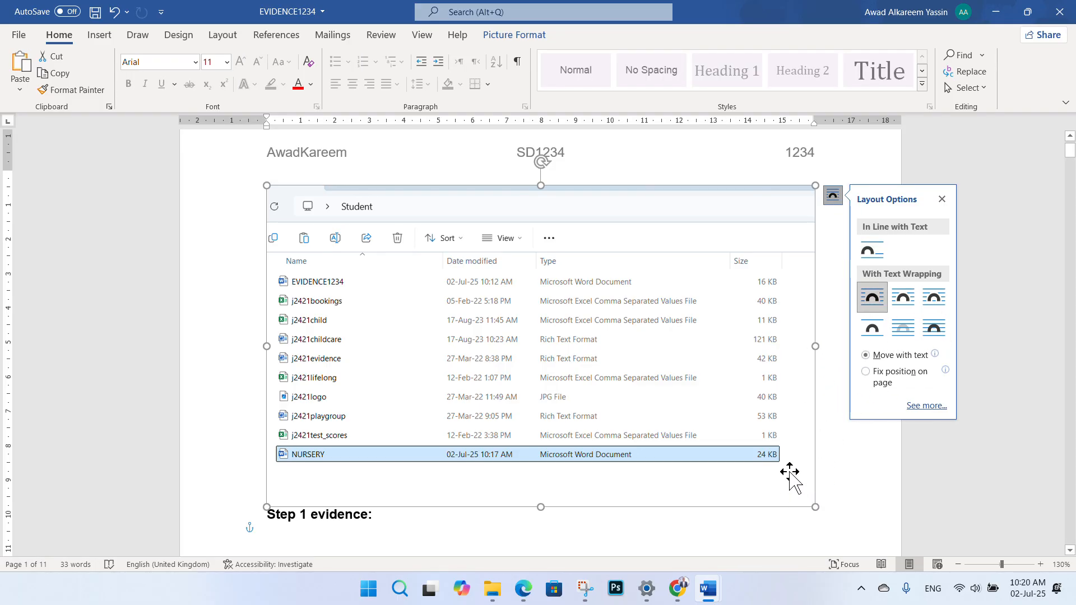
left_click_drag(788, 471, 665, 331)
- Try resizing the screenshot, then undo the change and deselect the picture
scroll(825, 504, "down", 3)
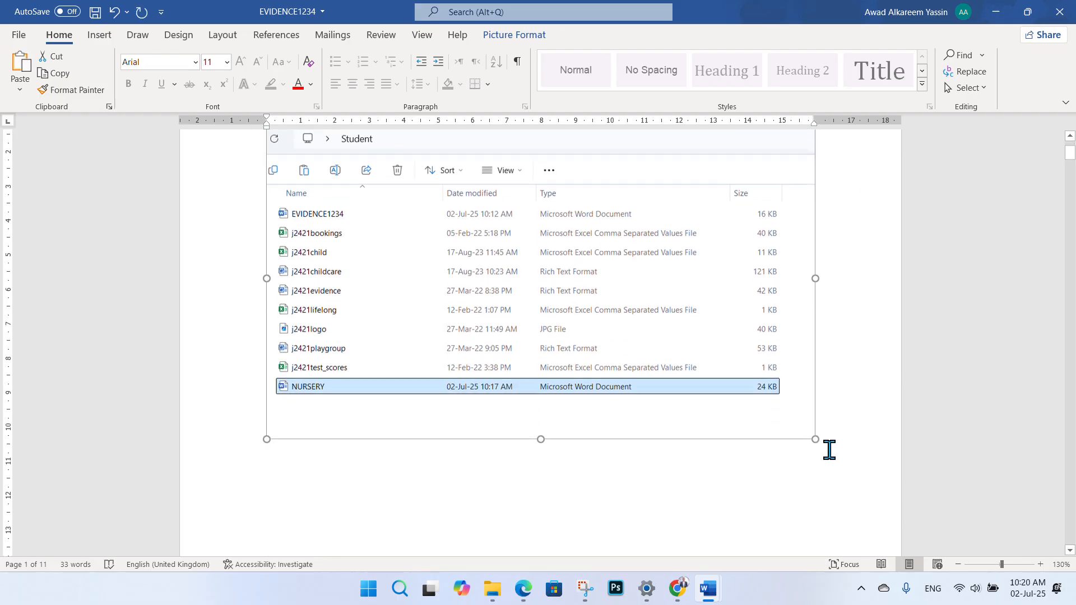
left_click_drag(816, 426, 850, 442)
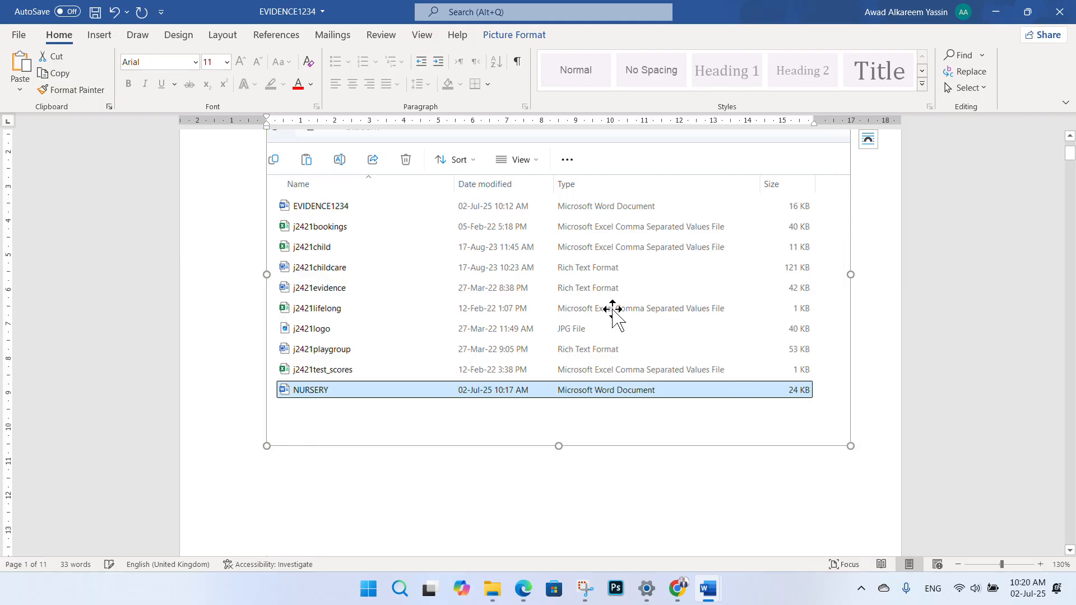
scroll(594, 307, "up", 3)
mouse_move(578, 308)
left_mouse_down()
mouse_move(543, 310)
mouse_move(563, 308)
left_mouse_up()
scroll(567, 310, "down", 3)
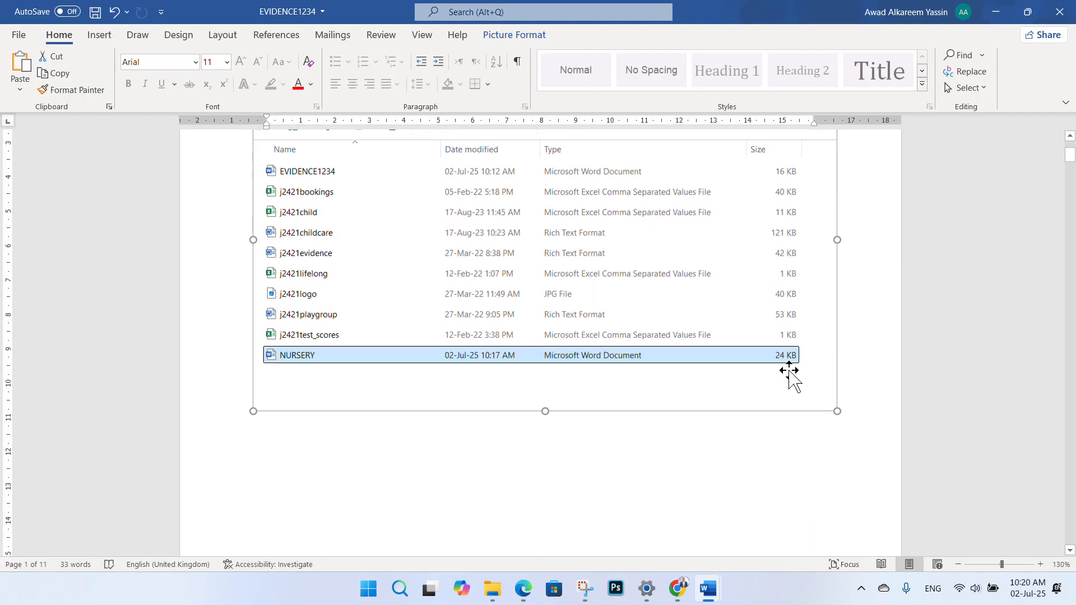
left_click_drag(835, 410, 849, 418)
scroll(627, 319, "up", 2)
key("ctrl+z")
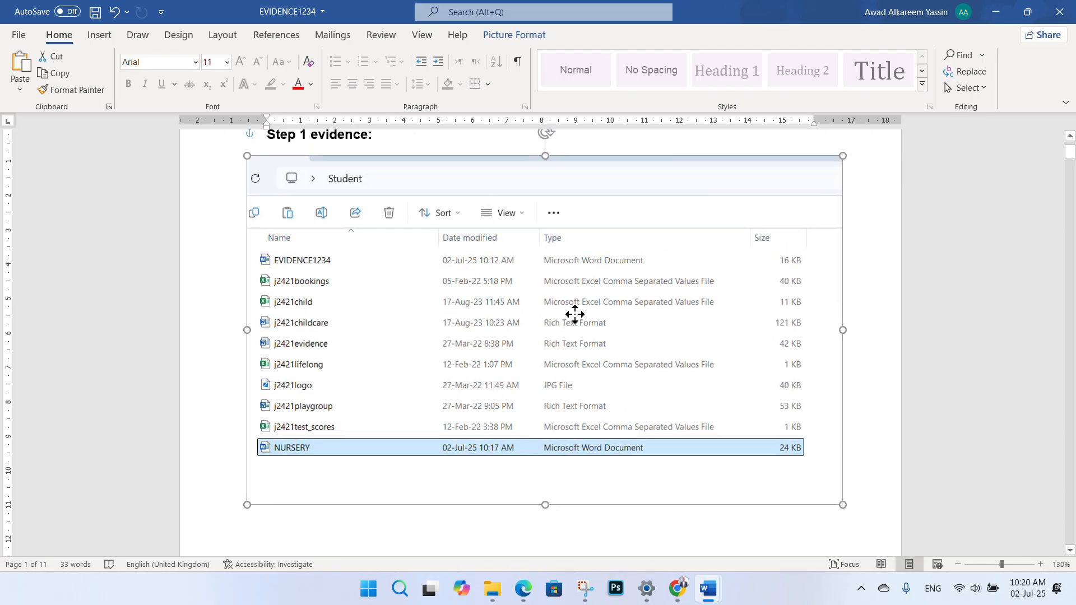
left_click(873, 364)
- Check the placed screenshot, then bring the exam paper PDF to the front
scroll(785, 281, "up", 2)
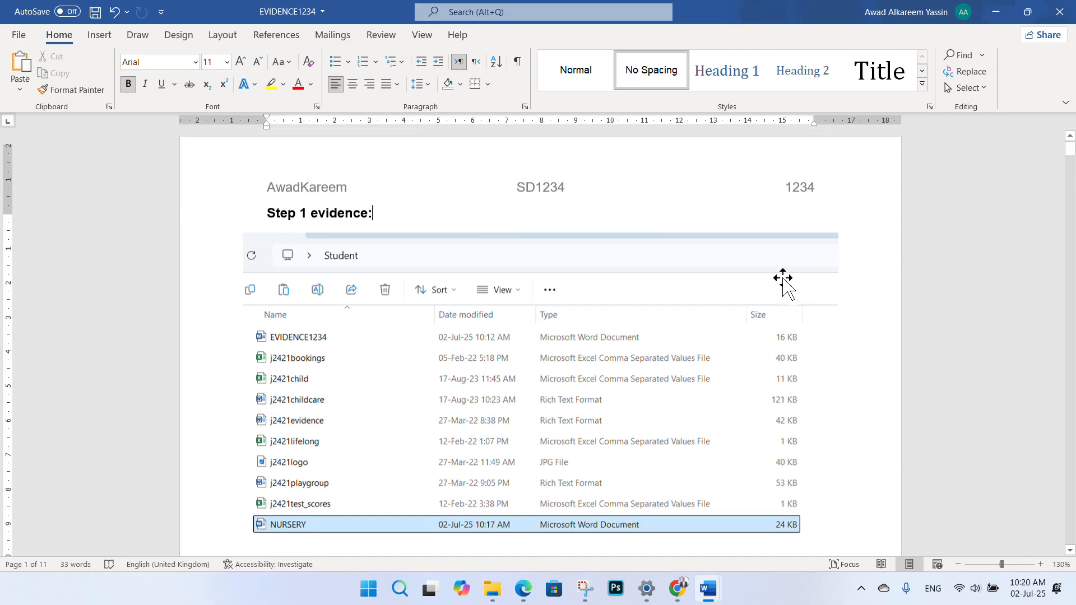
scroll(647, 266, "down", 8)
scroll(641, 266, "down", 3)
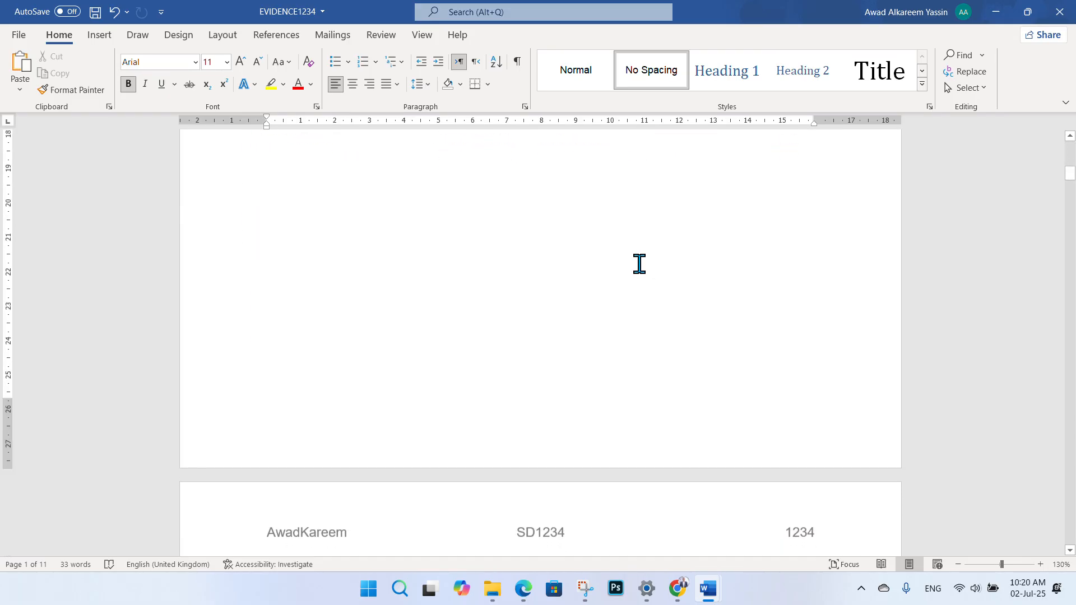
scroll(638, 255, "up", 2)
scroll(504, 247, "down", 4)
scroll(482, 250, "up", 12)
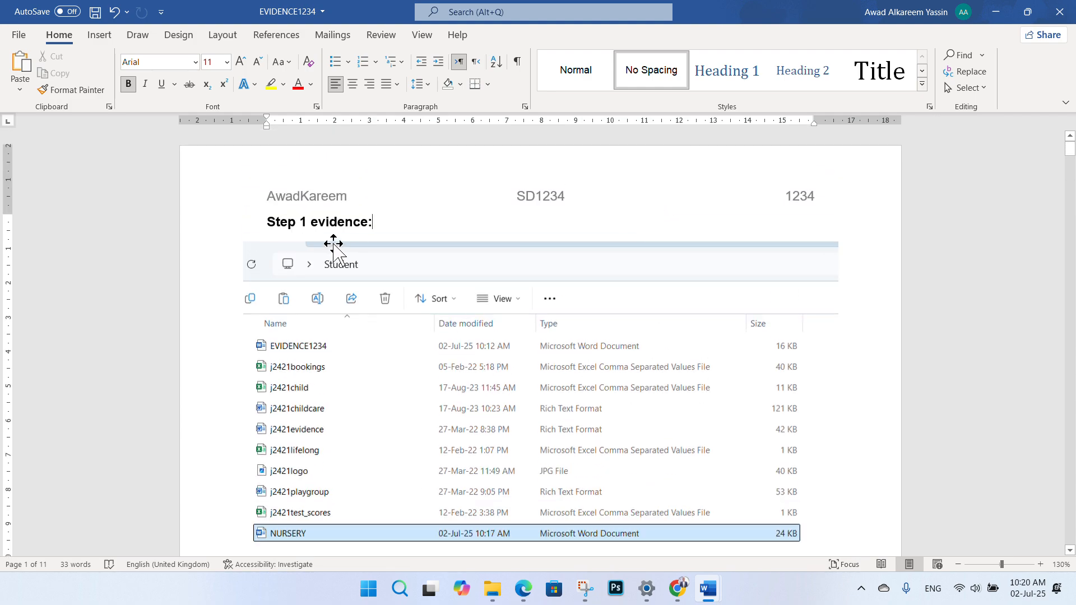
scroll(398, 249, "down", 2)
scroll(448, 336, "up", 1)
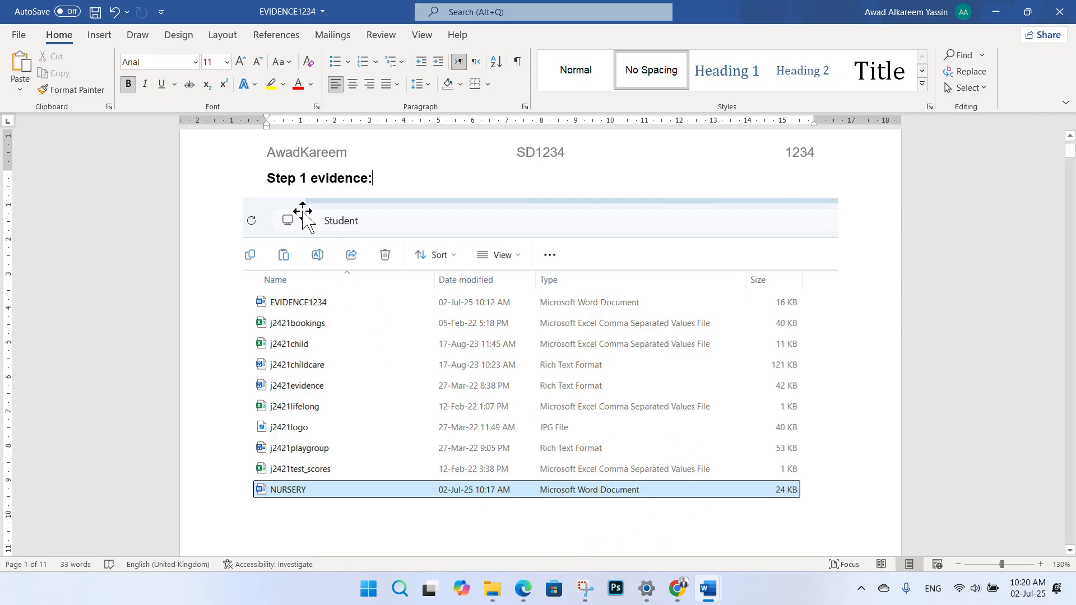
left_click(522, 588)
- Bracket task item 1 in red ink and scroll to question 2 on page 3
scroll(307, 230, "up", 3)
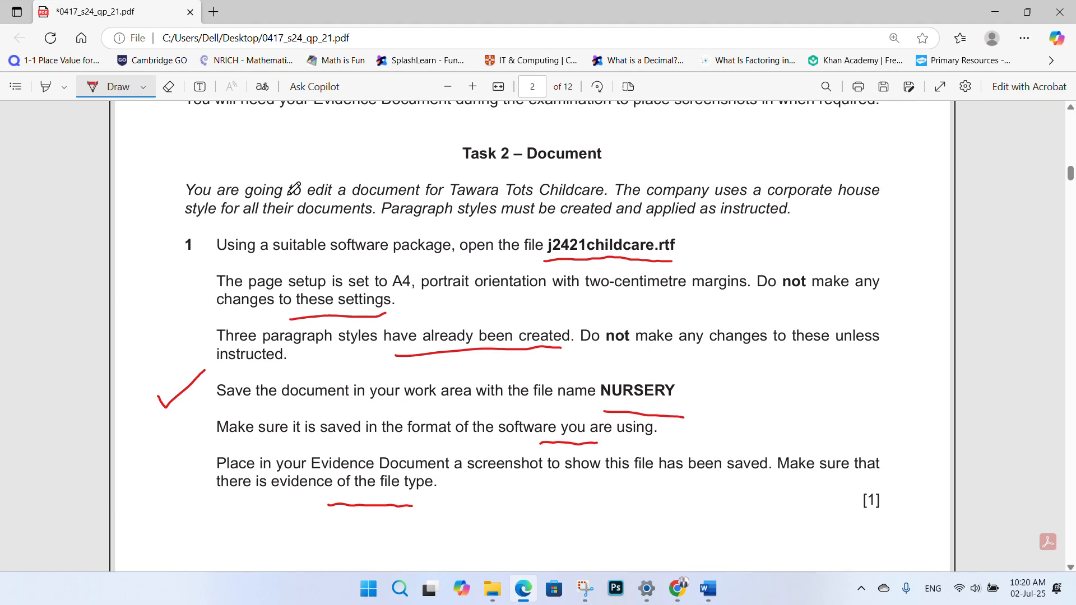
mouse_move(197, 261)
left_mouse_down()
mouse_move(194, 230)
mouse_move(178, 241)
mouse_move(195, 252)
left_mouse_up()
scroll(253, 256, "down", 1)
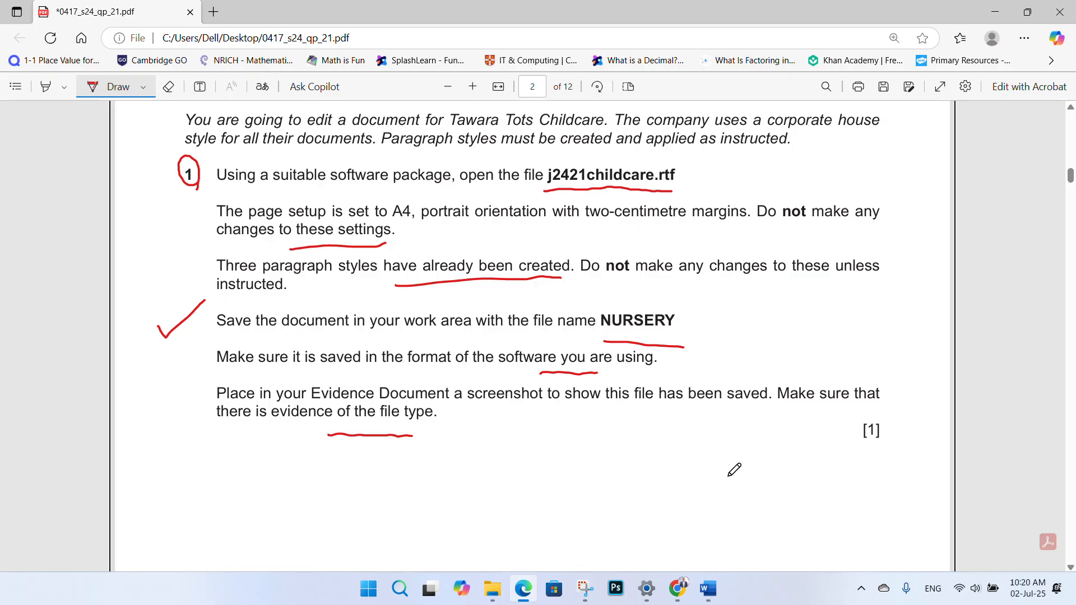
scroll(642, 424, "down", 5)
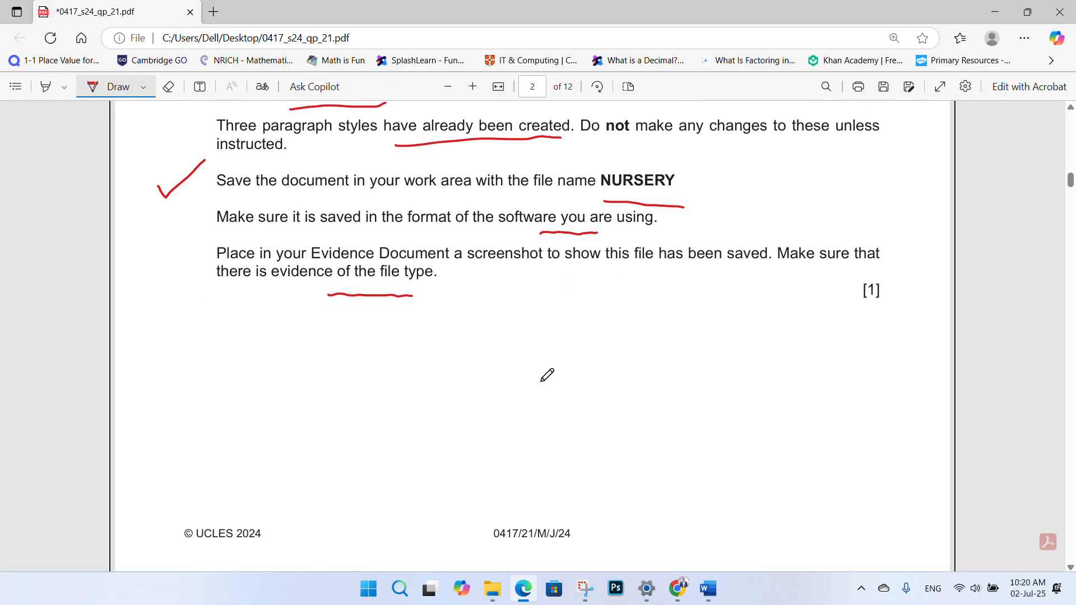
scroll(513, 366, "down", 2)
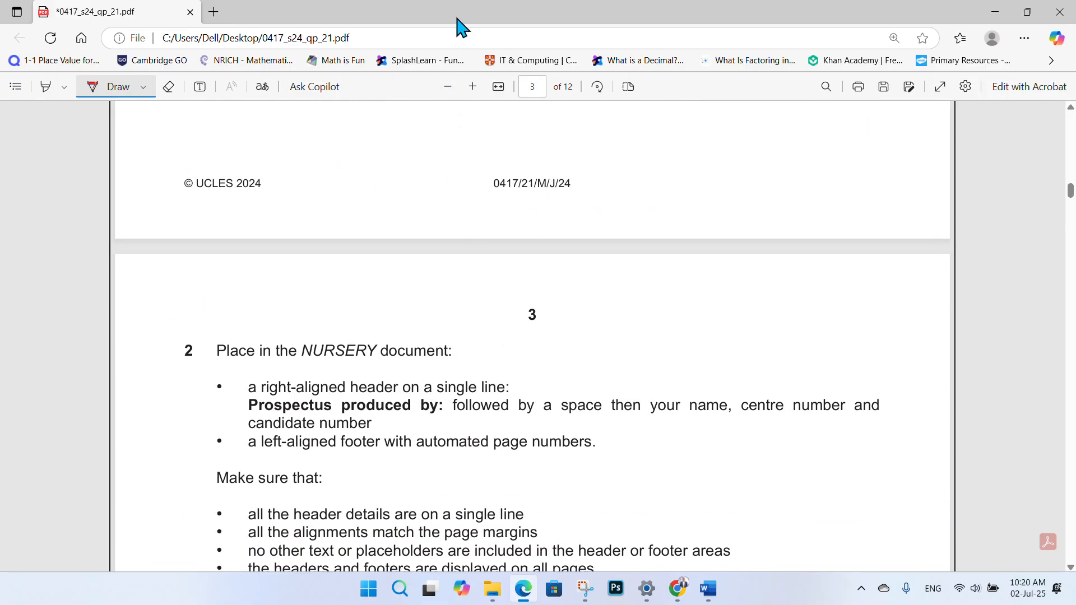
scroll(585, 144, "down", 3)
scroll(518, 184, "up", 1)
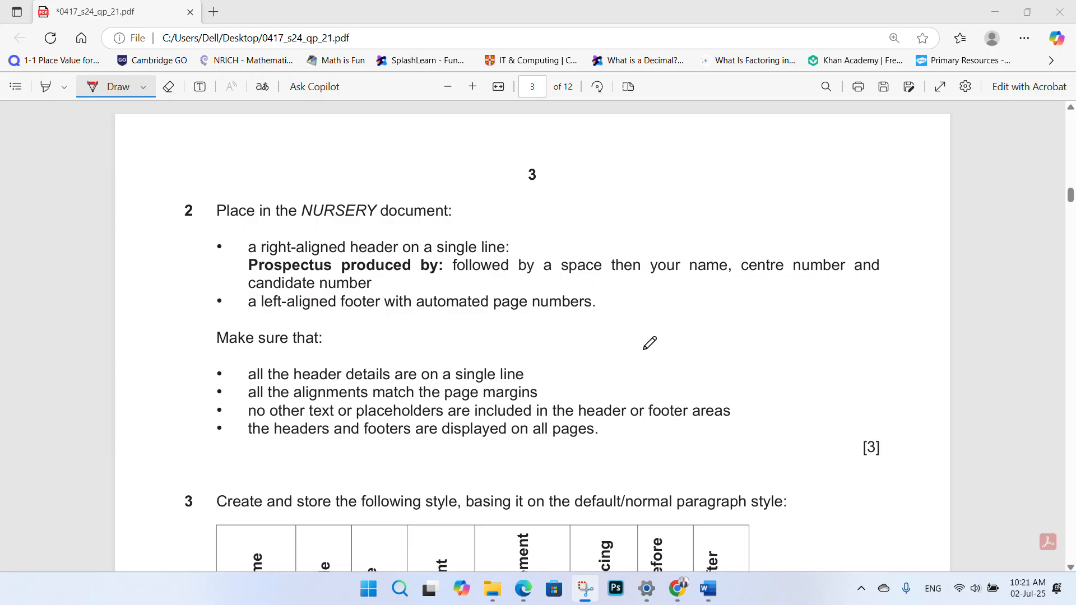
- Switch to the NURSERY window from the Word taskbar preview and focus it for editing
mouse_move(707, 588)
left_click(759, 552)
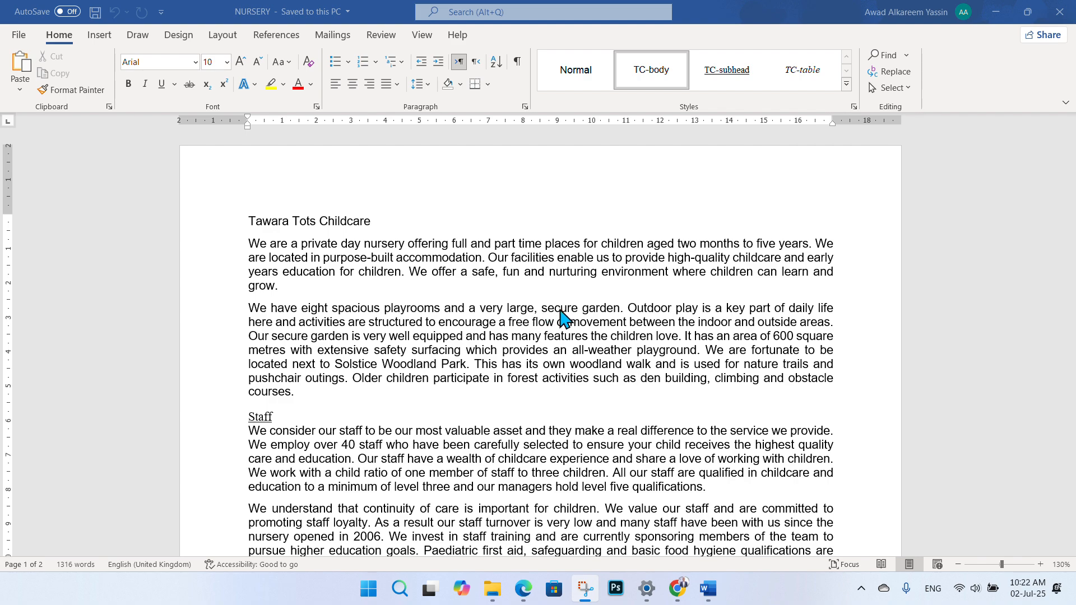
left_click(104, 36)
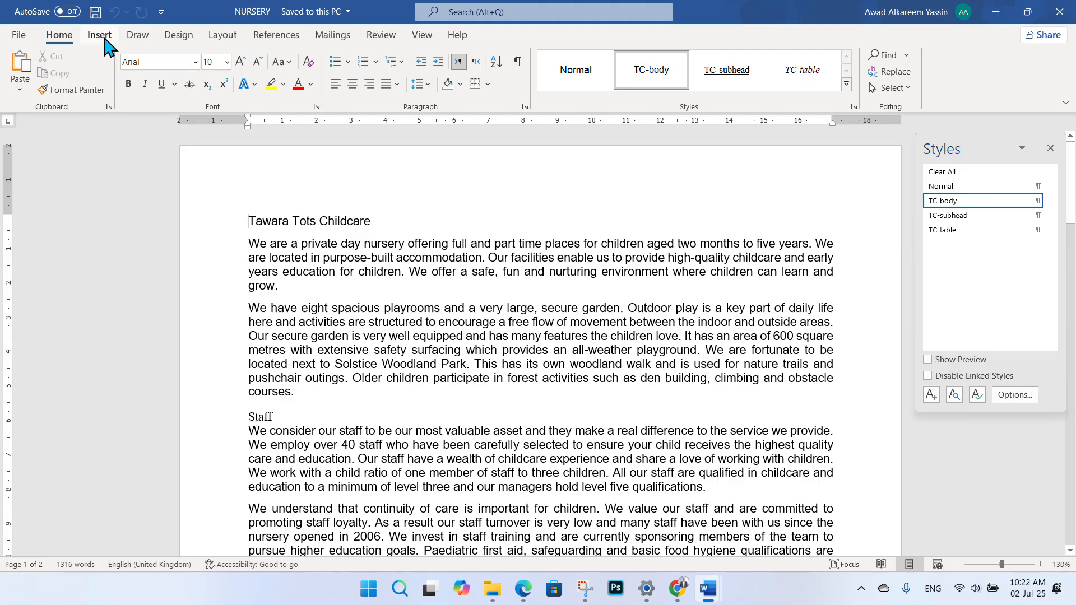
- Insert a Blank header into the NURSERY document
left_click(104, 37)
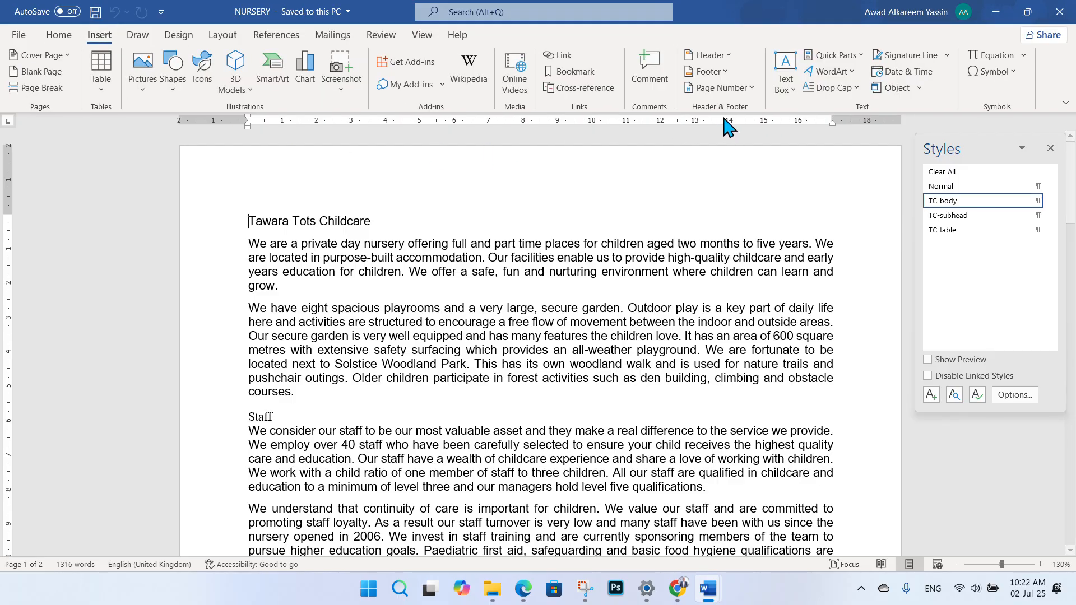
left_click(728, 56)
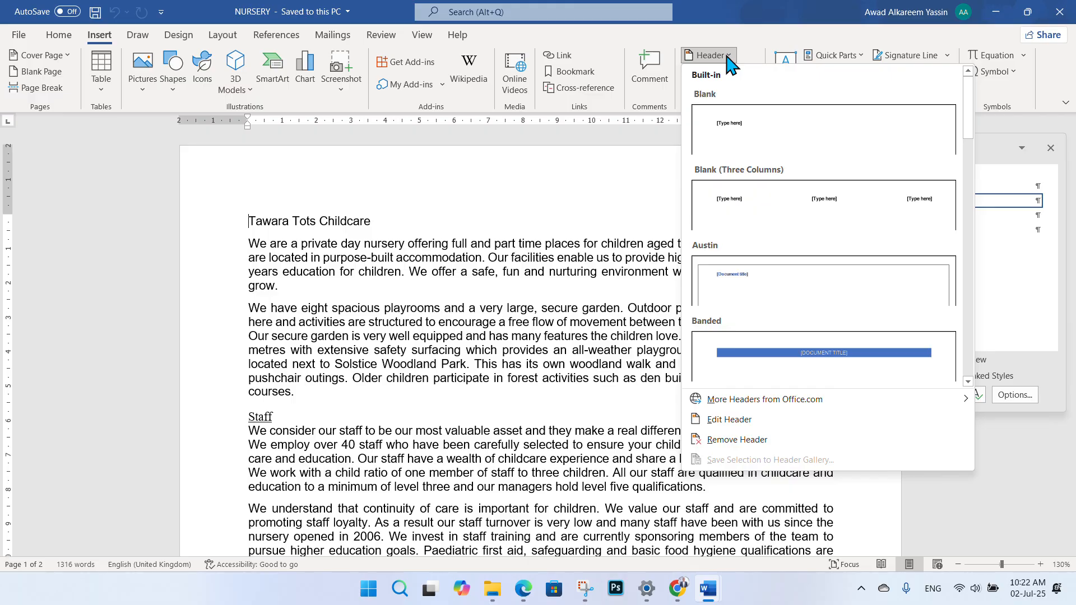
left_click(745, 138)
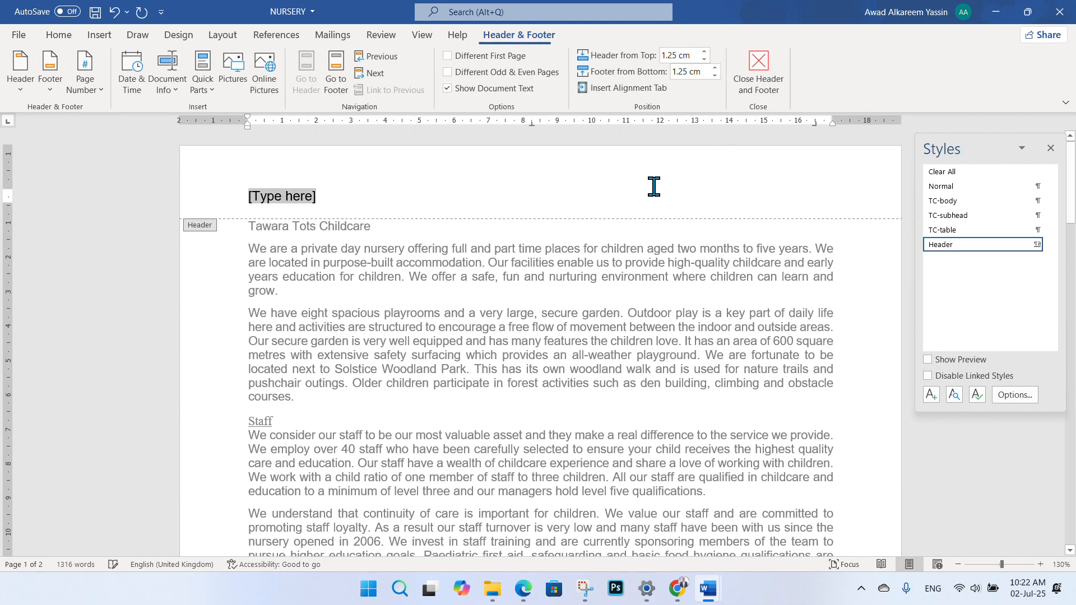
- Type 'Prospectus produced by:' with the candidate's name, centre and candidate numbers in the header
left_click(523, 591)
left_click(524, 591)
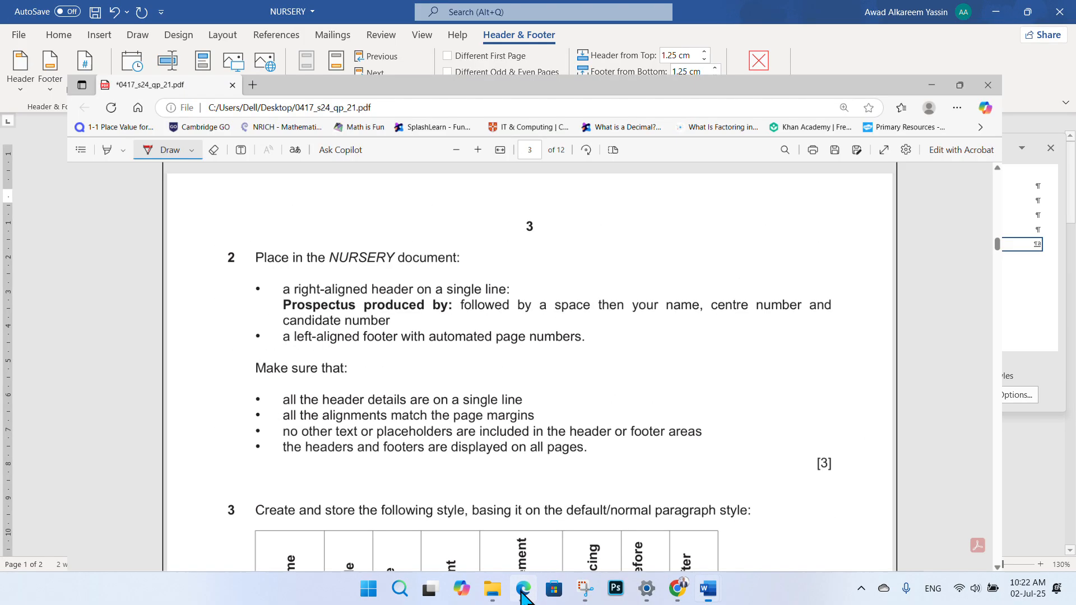
type("p")
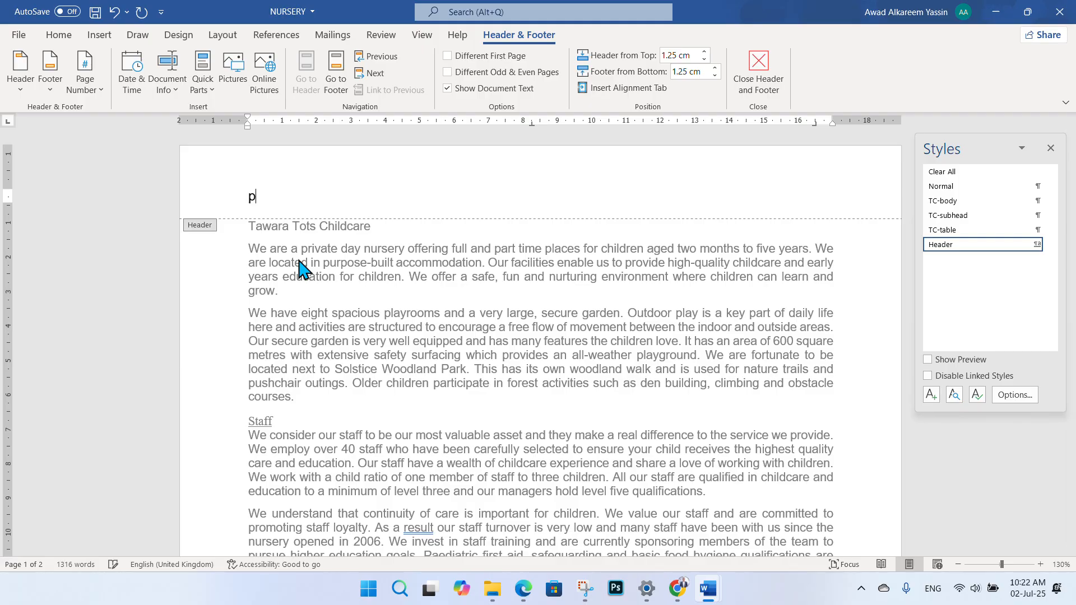
type("R")
type("Prospectus")
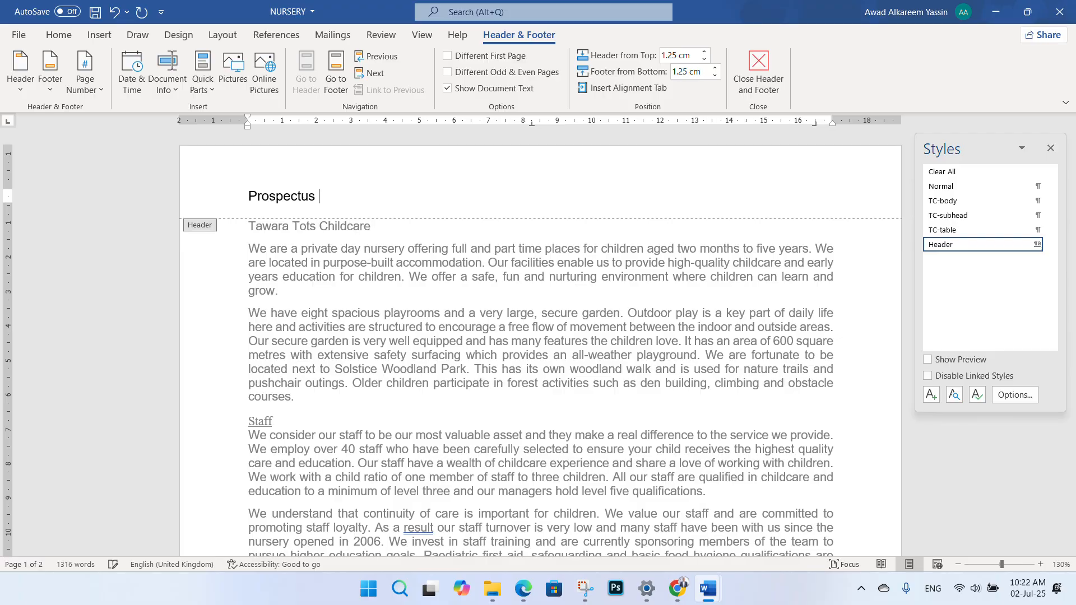
left_click(523, 589)
left_click(523, 589)
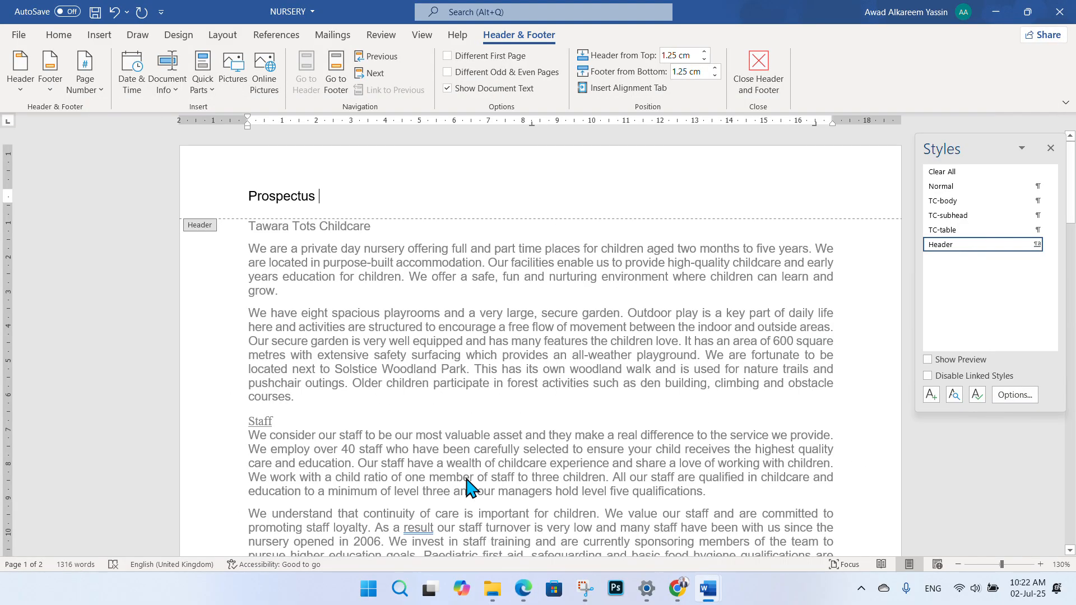
type("pr")
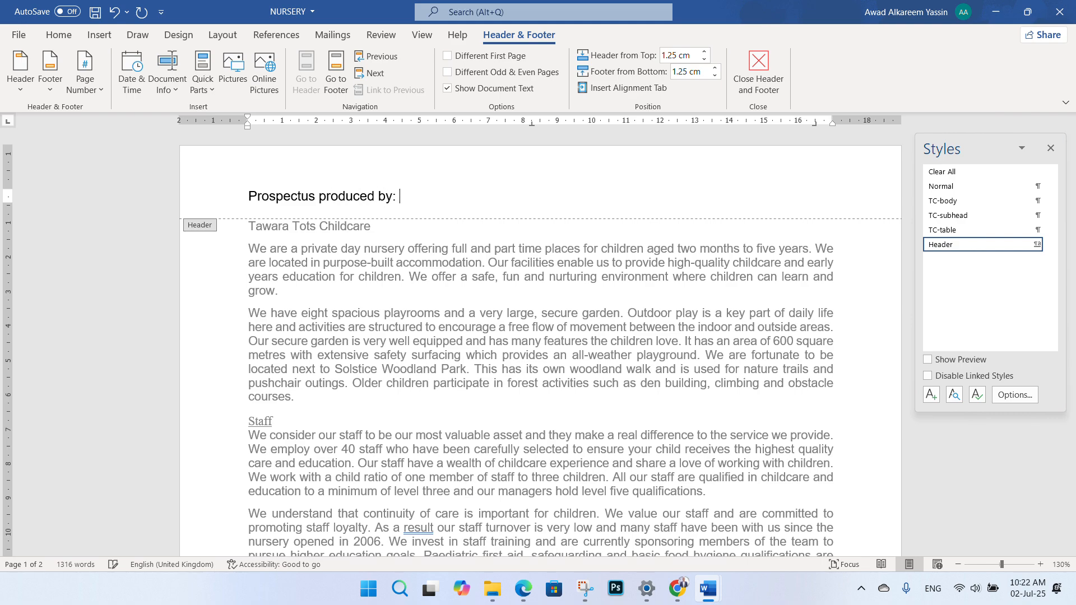
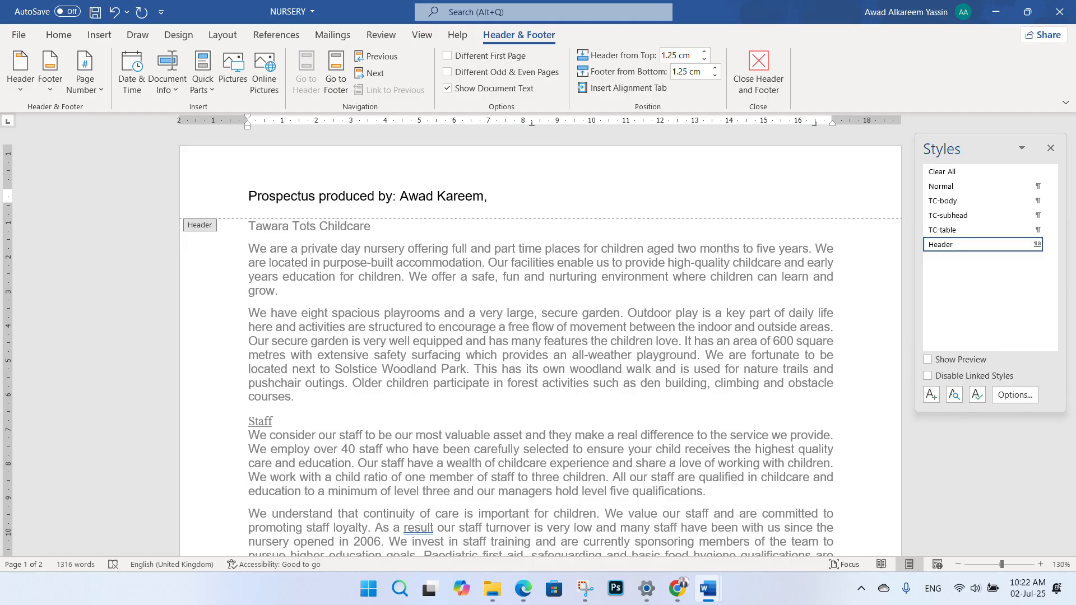
type(" SD1234, 1234")
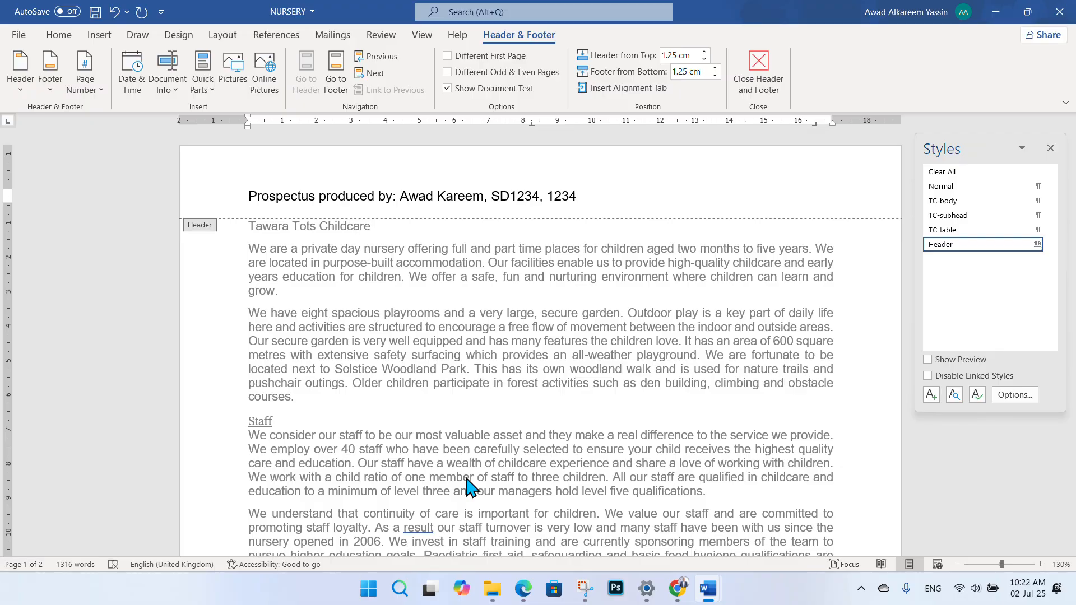
left_click(523, 589)
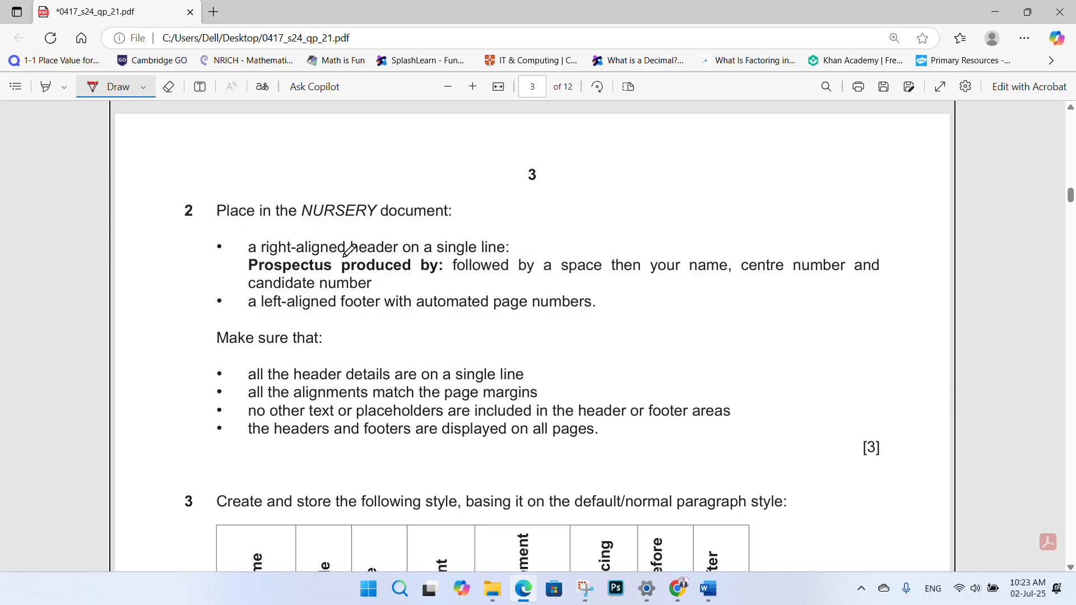
- After reading question 2's header requirements, switch back to the NURSERY document
mouse_move(708, 589)
left_click(941, 527)
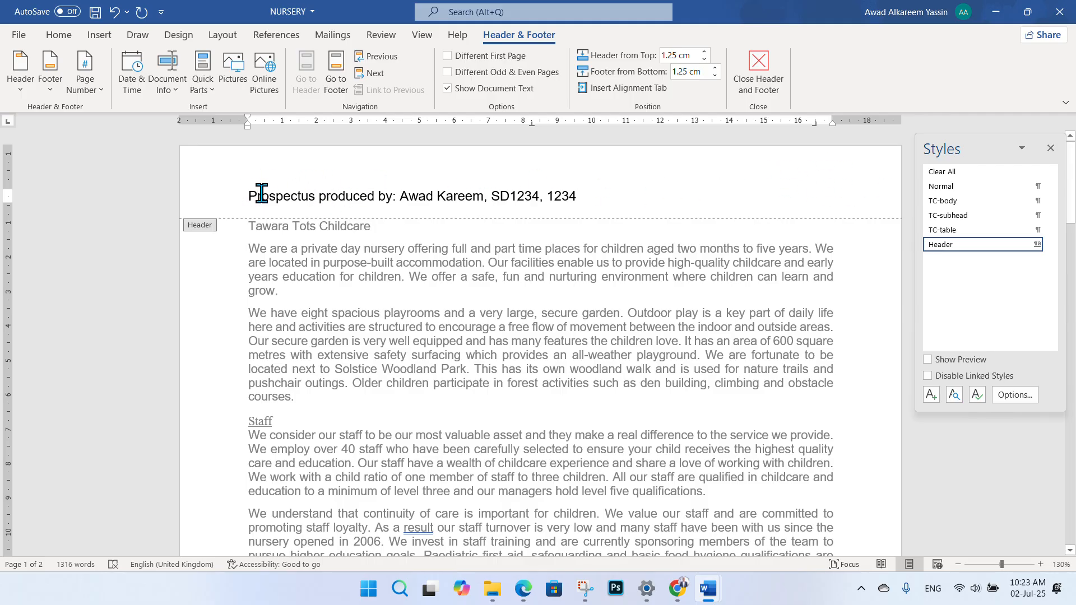
- Right-align the 'Prospectus produced by:' header line
left_click(60, 37)
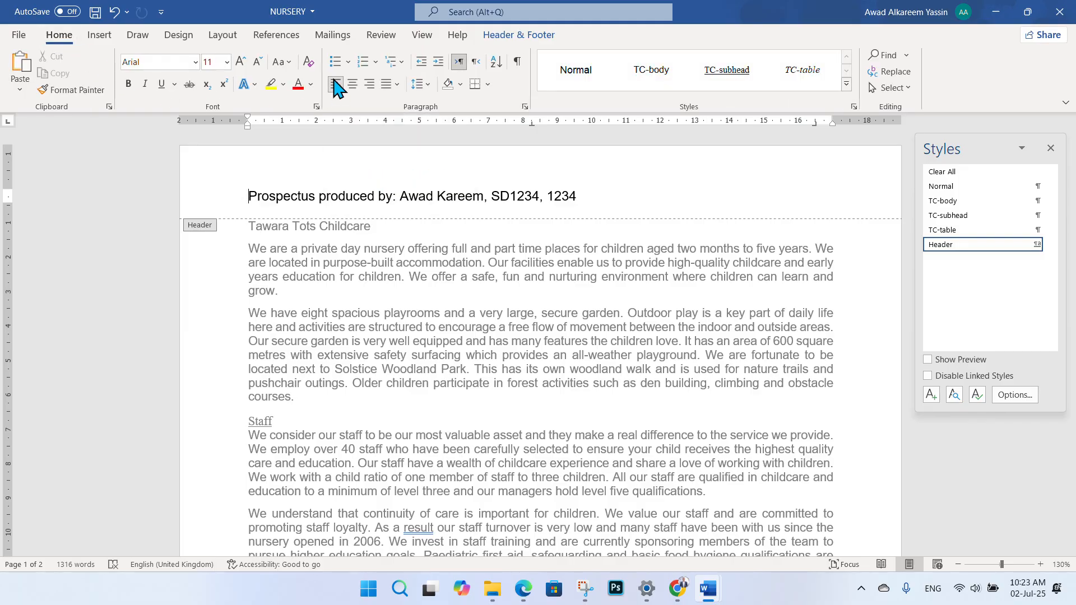
left_click(370, 84)
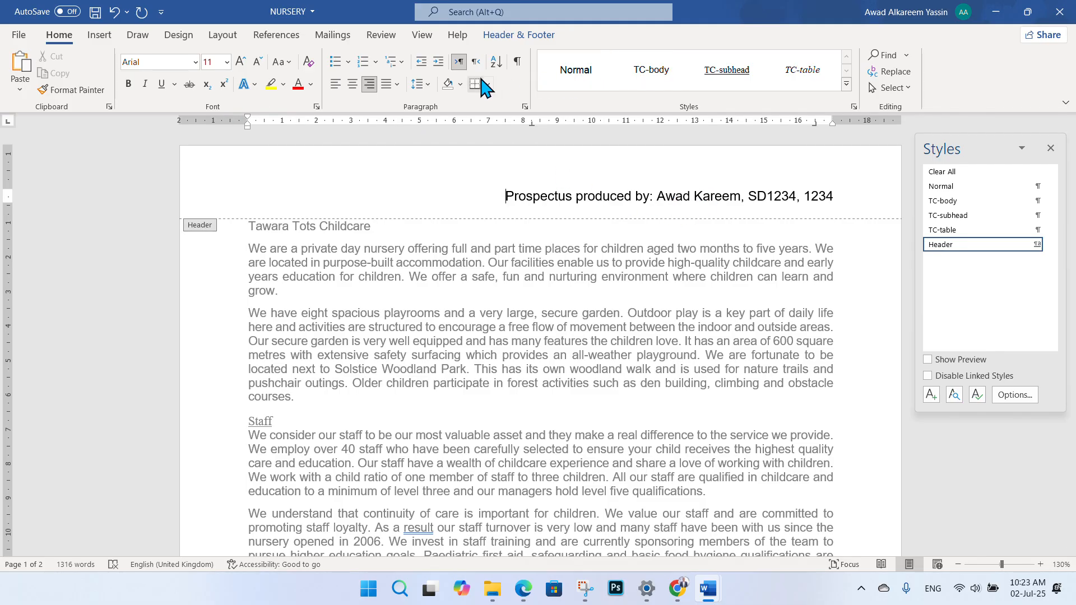
double_click(726, 18)
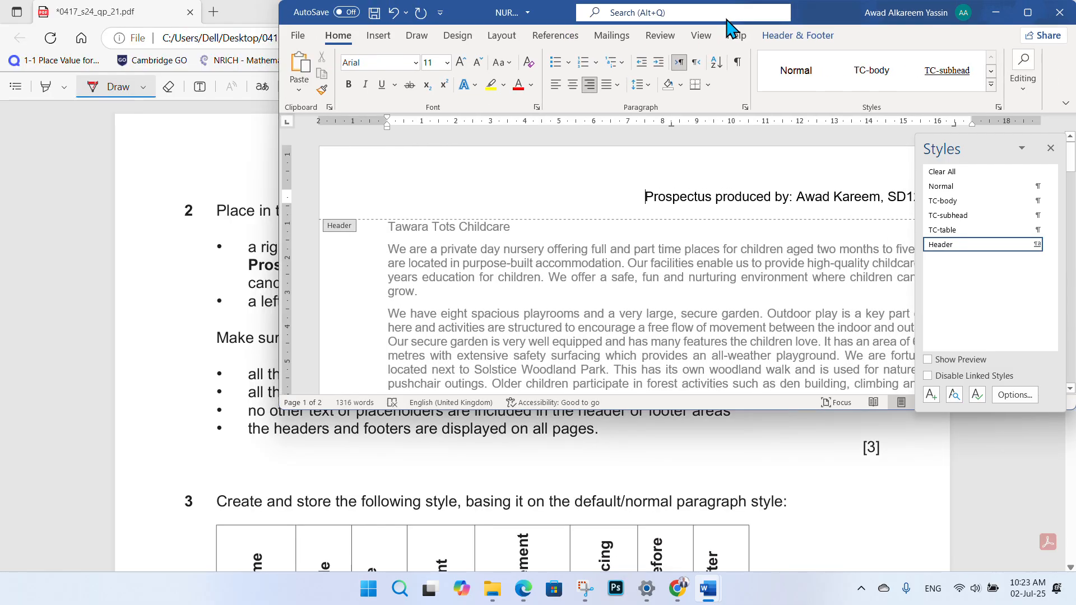
left_click(1027, 9)
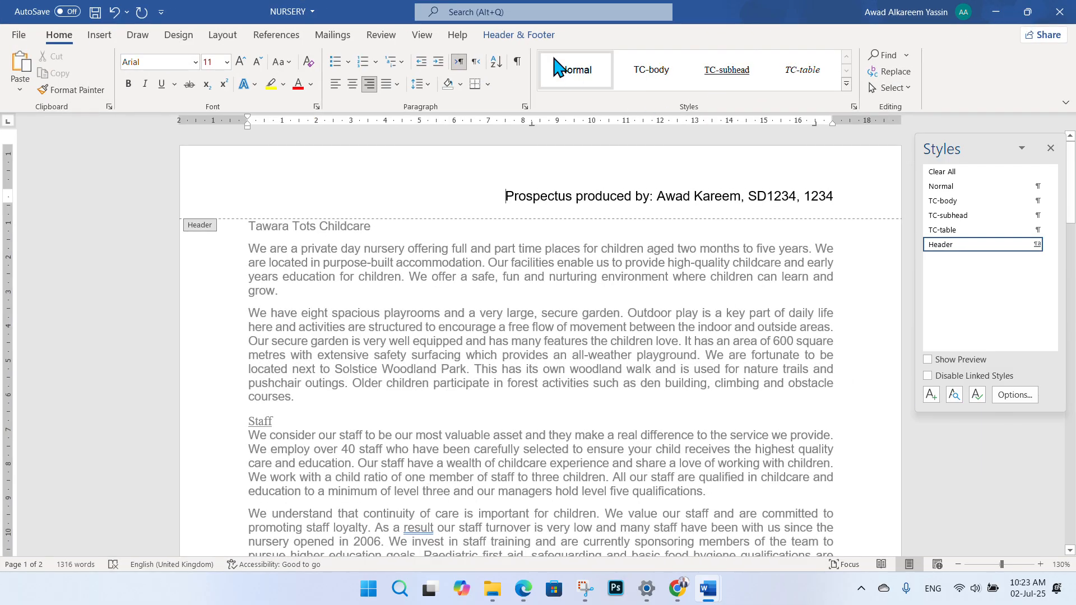
- Close header editing and bring the question paper PDF back to the front
left_click(100, 36)
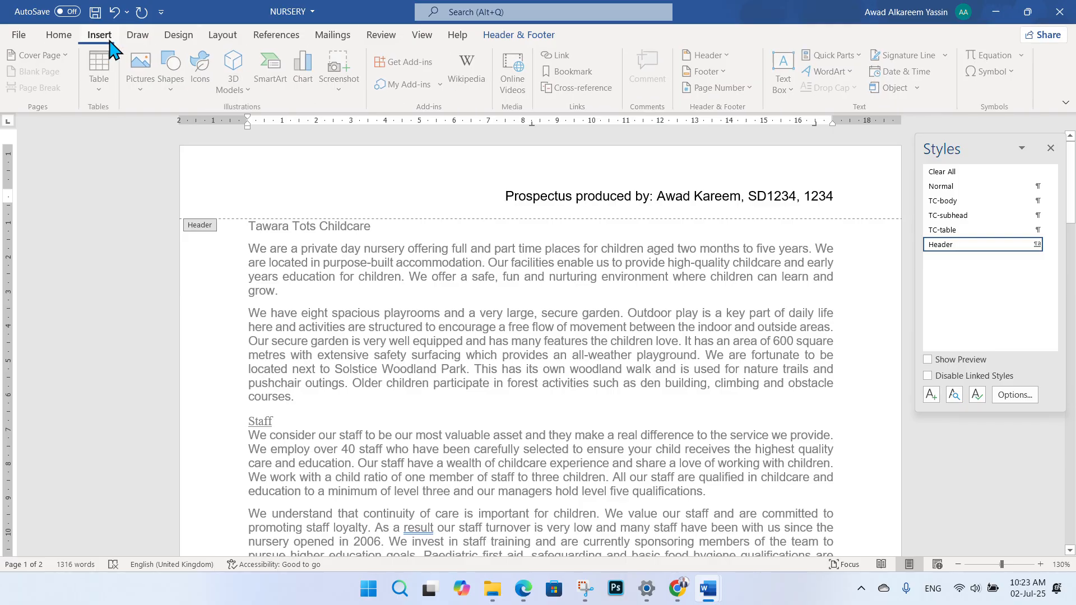
left_click(708, 55)
left_click(734, 54)
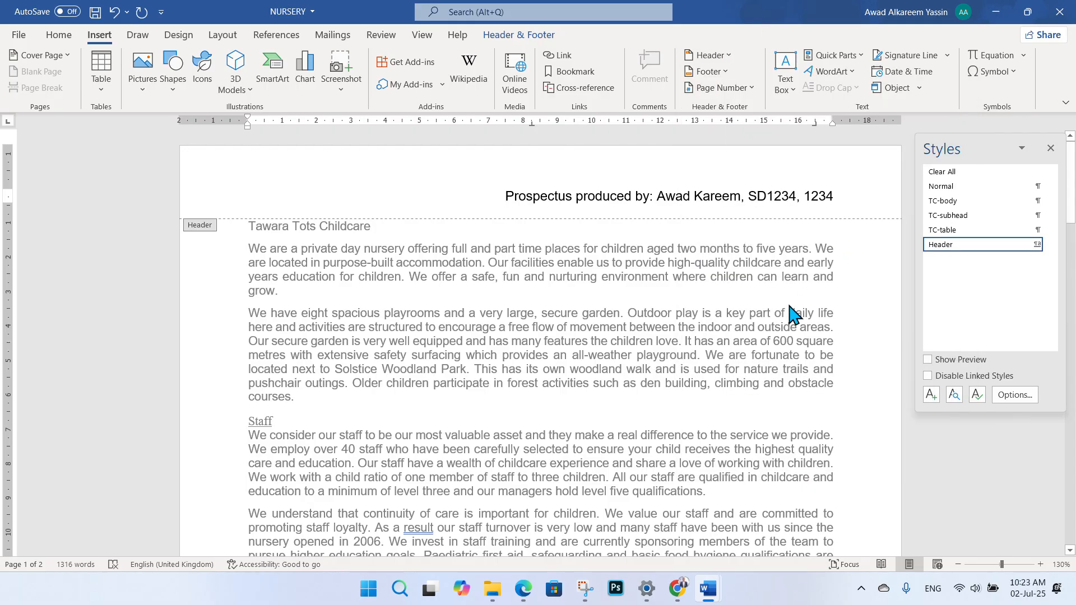
left_click(59, 35)
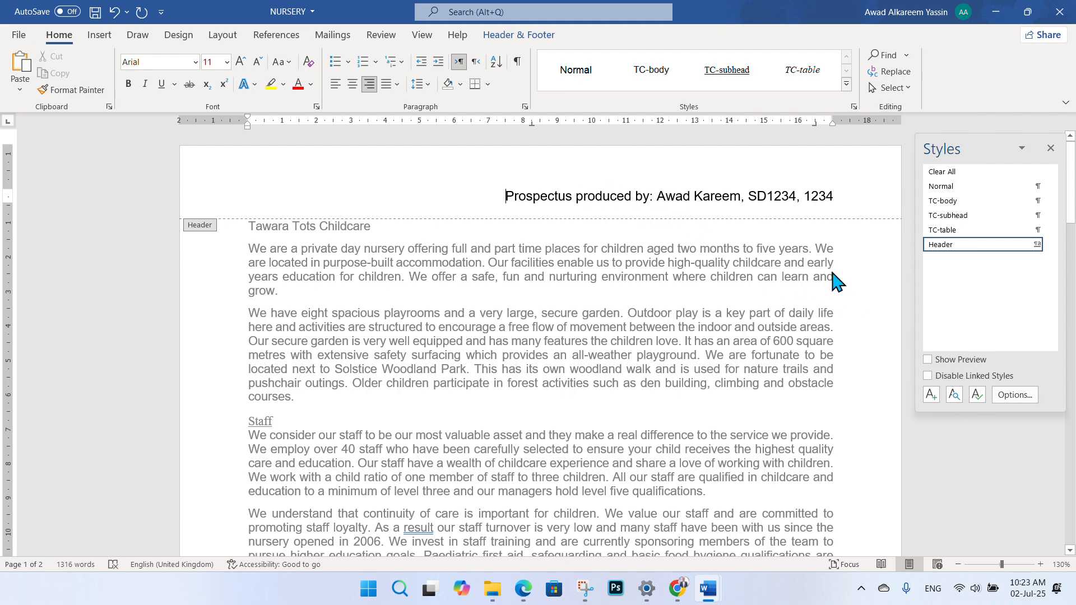
double_click(785, 301)
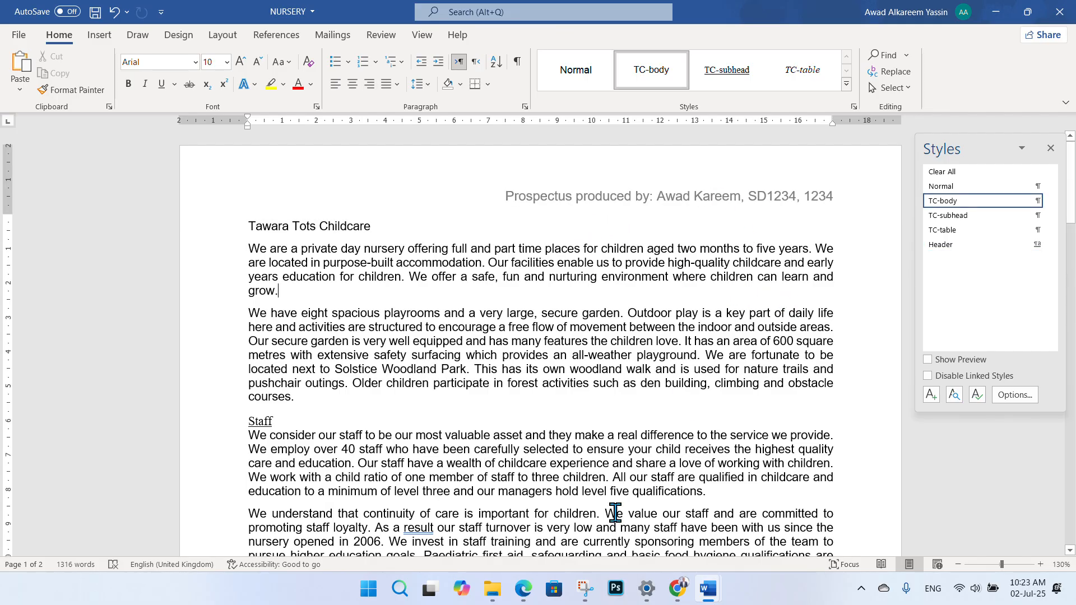
left_click(523, 588)
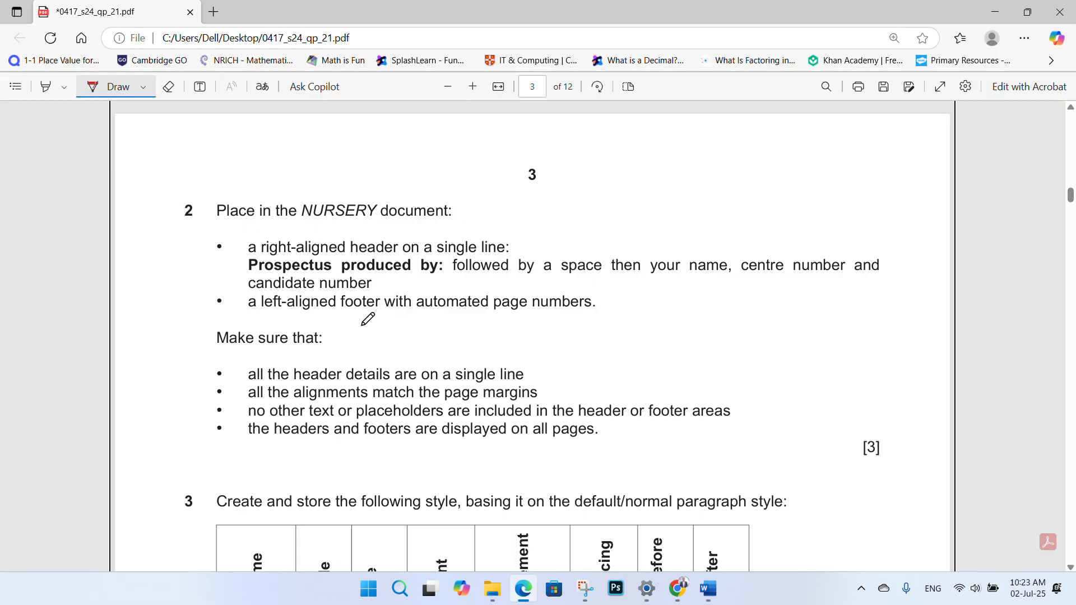
- Underline 'footer' and 'page numbers' in red, then return to the NURSERY document
left_click_drag(334, 323, 386, 323)
left_click_drag(492, 323, 588, 320)
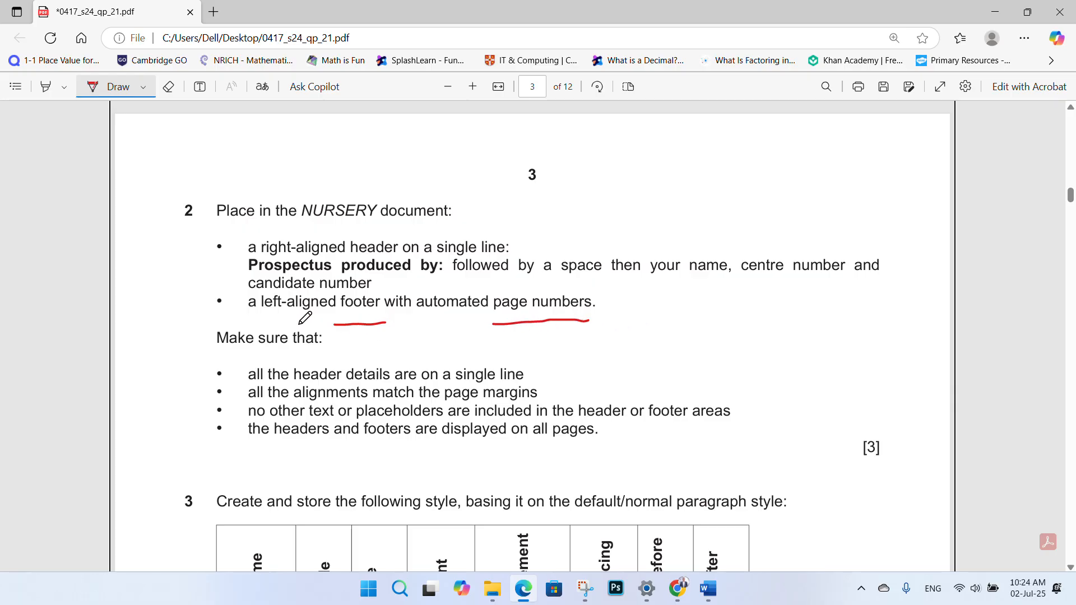
mouse_move(709, 589)
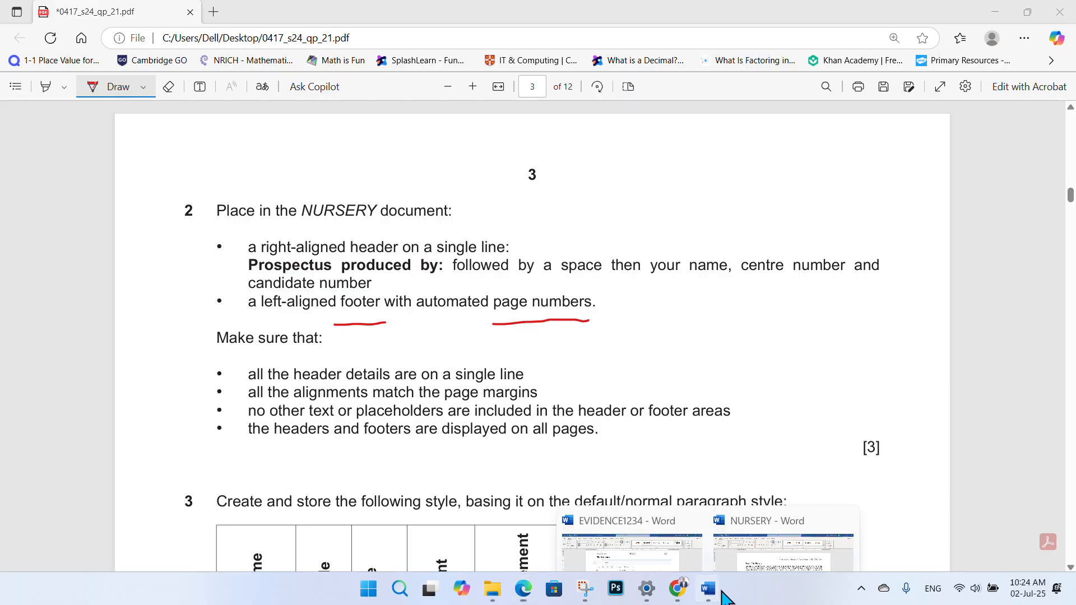
left_click(739, 563)
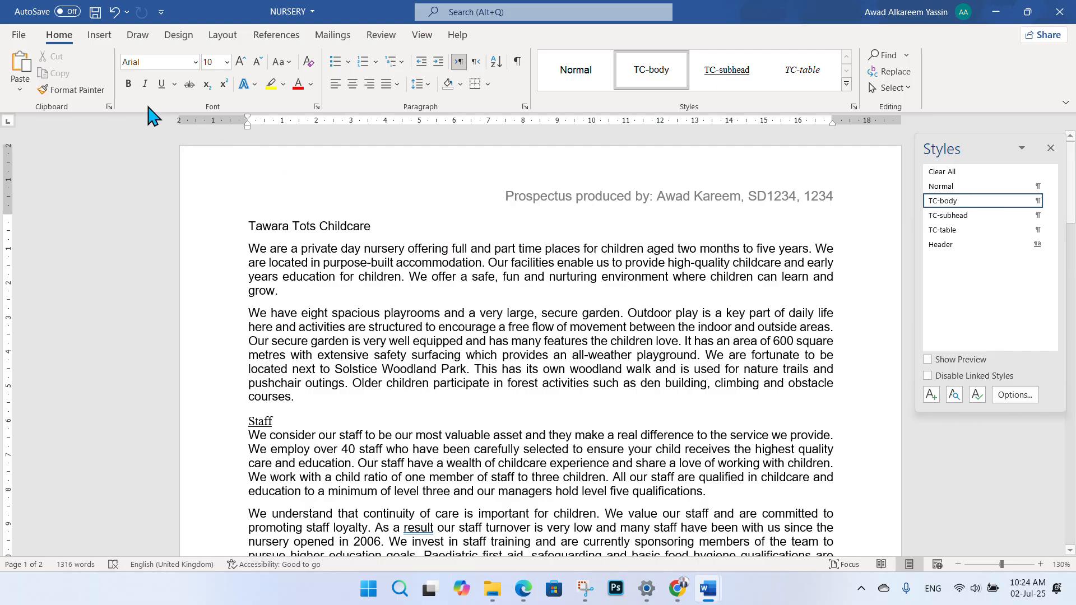
- Add a Plain Number 1 page number at the bottom left and close footer editing
left_click(104, 40)
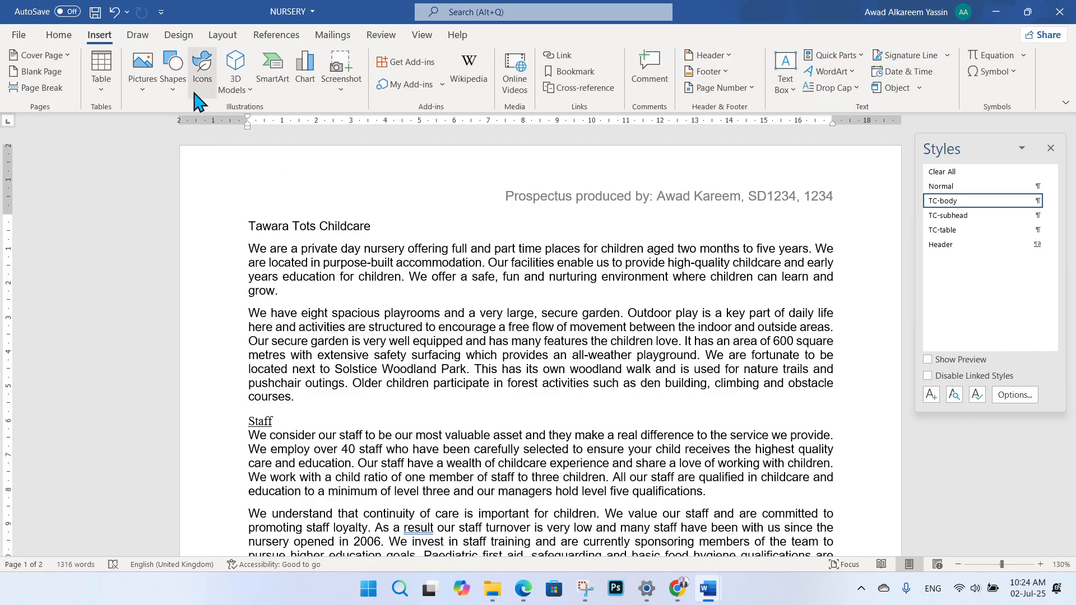
left_click(752, 89)
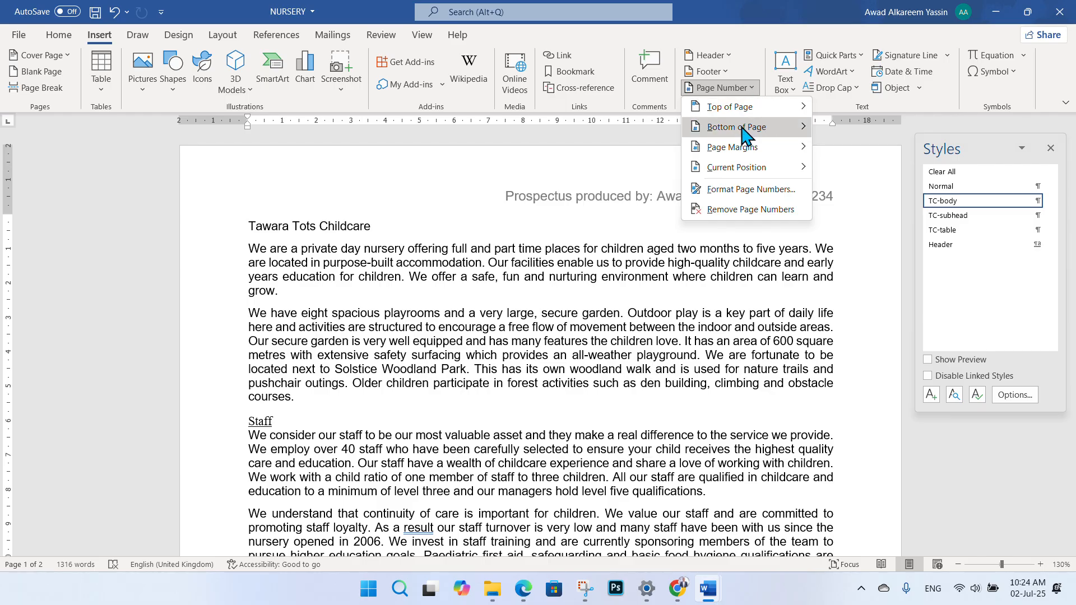
mouse_move(742, 130)
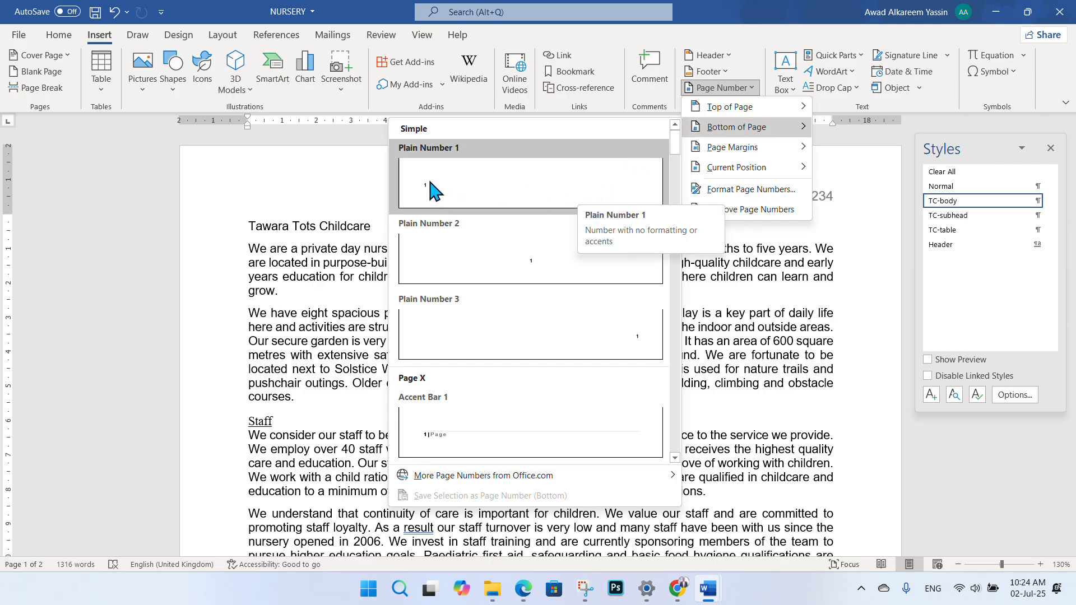
left_click(501, 183)
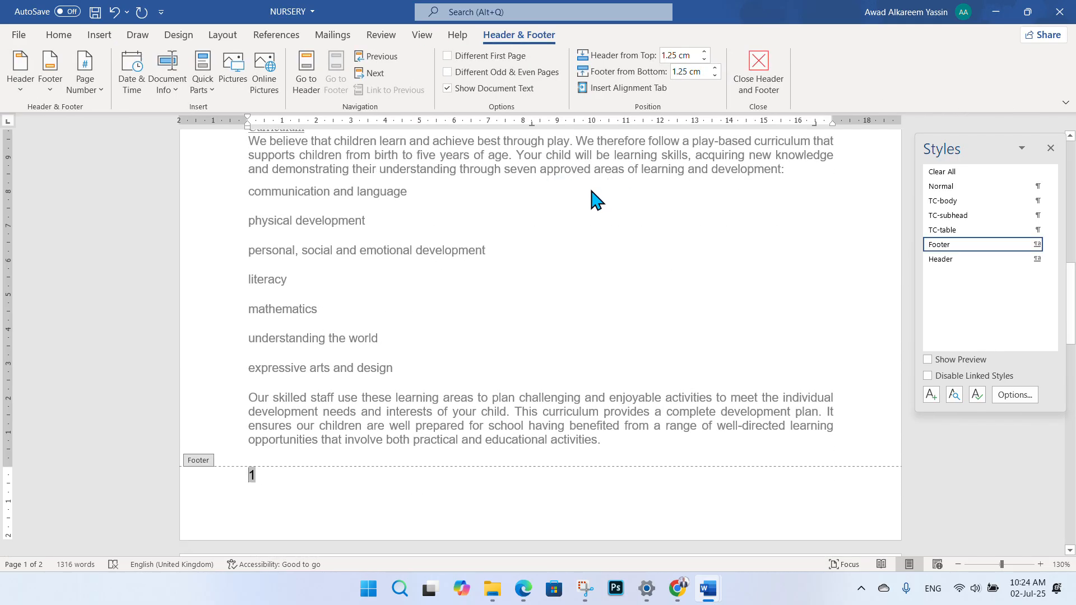
left_click(759, 72)
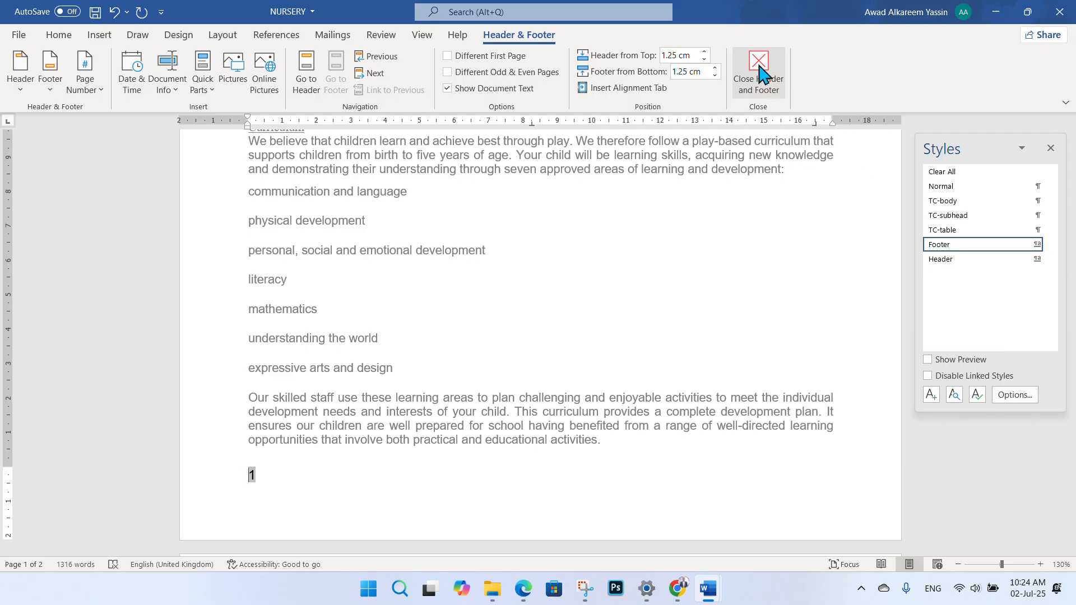
scroll(451, 317, "down", 5)
scroll(453, 319, "down", 4)
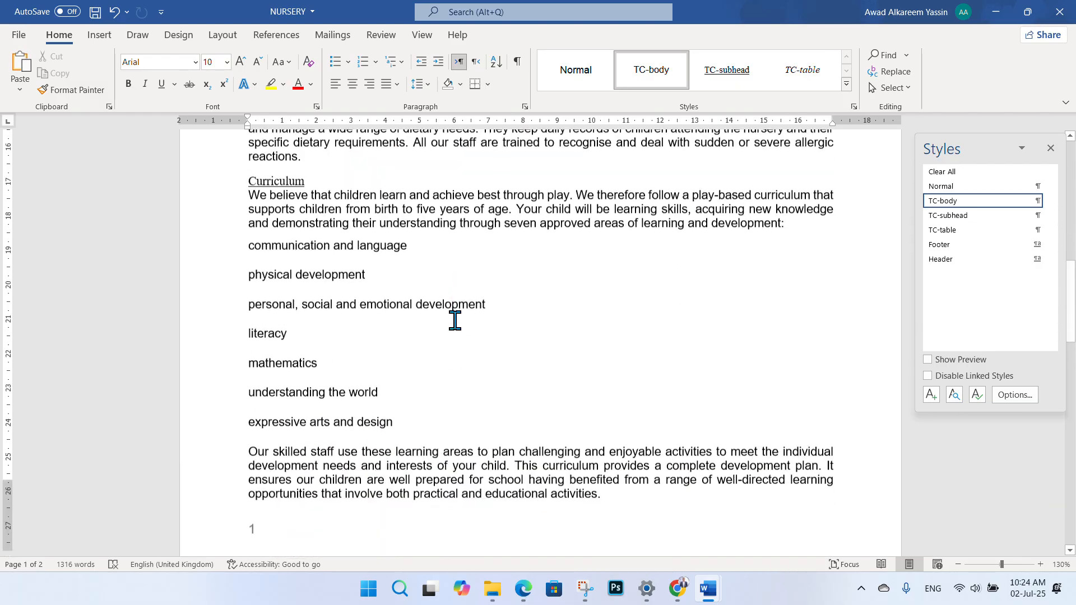
scroll(493, 274, "up", 3)
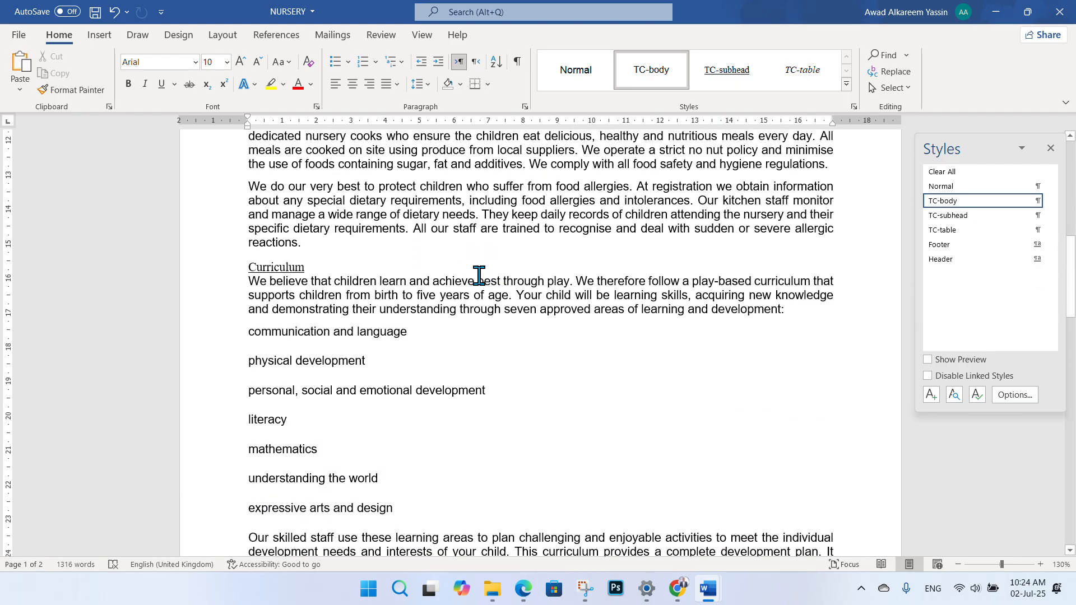
- Check the page-number footer across both pages, leaving the Page Number options unchanged
scroll(422, 302, "down", 5)
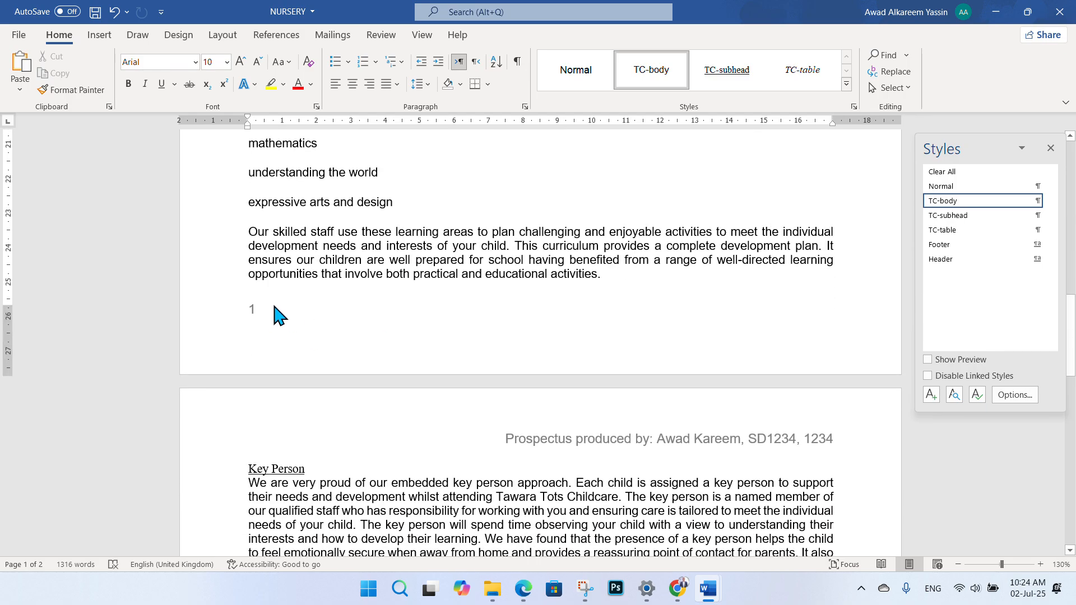
scroll(329, 293, "down", 4)
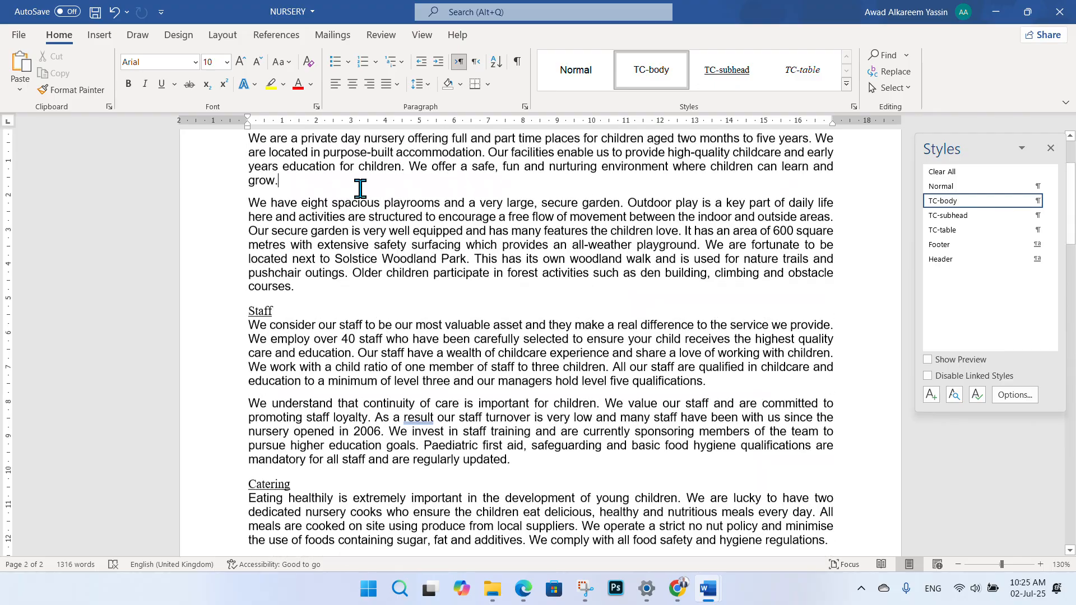
scroll(360, 189, "up", 1)
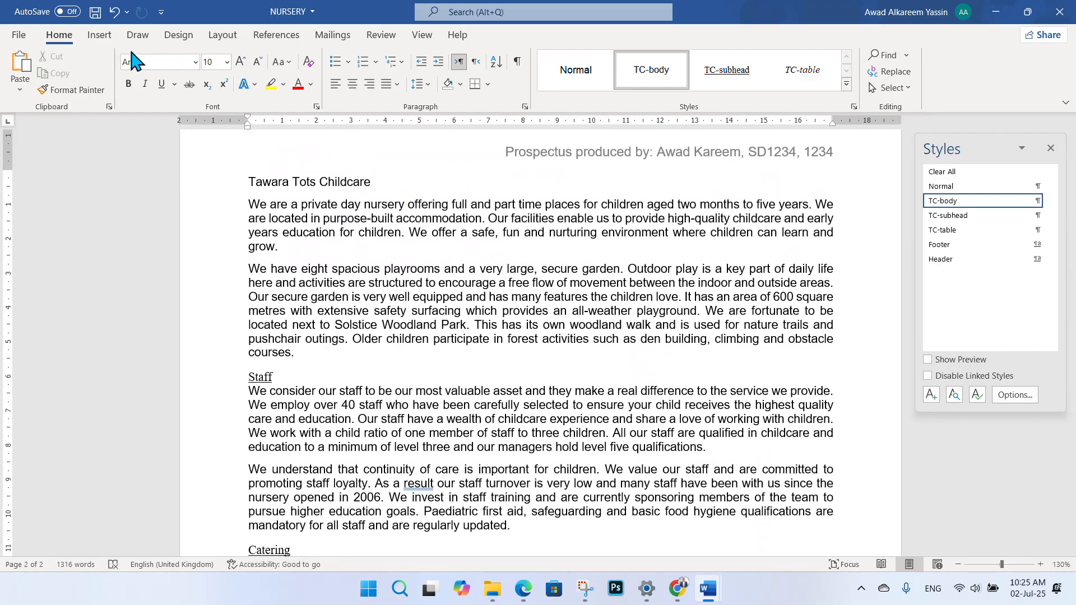
left_click(100, 34)
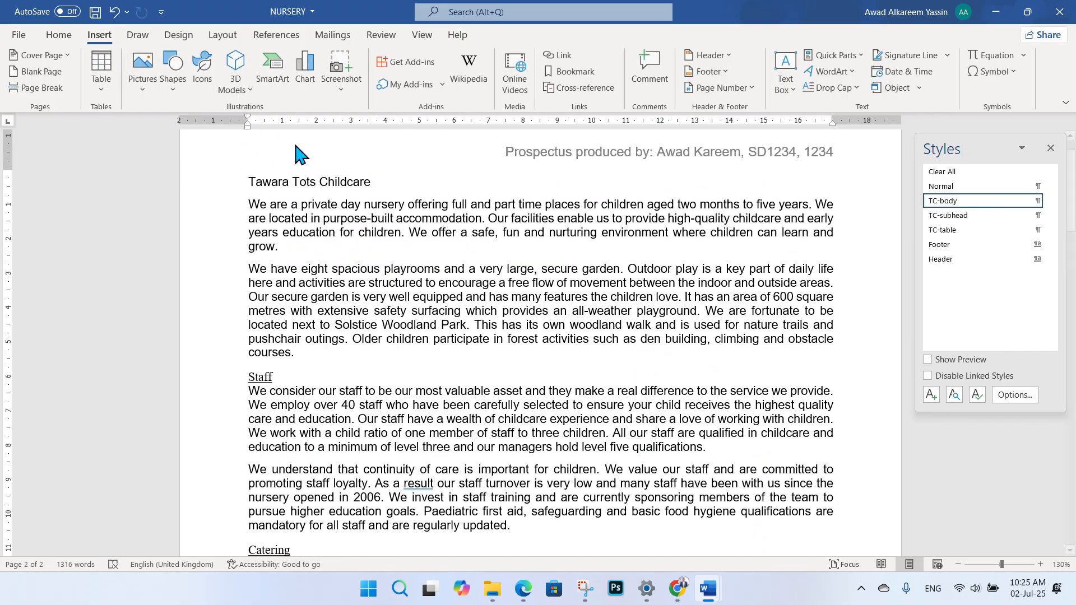
left_click(750, 89)
mouse_move(747, 100)
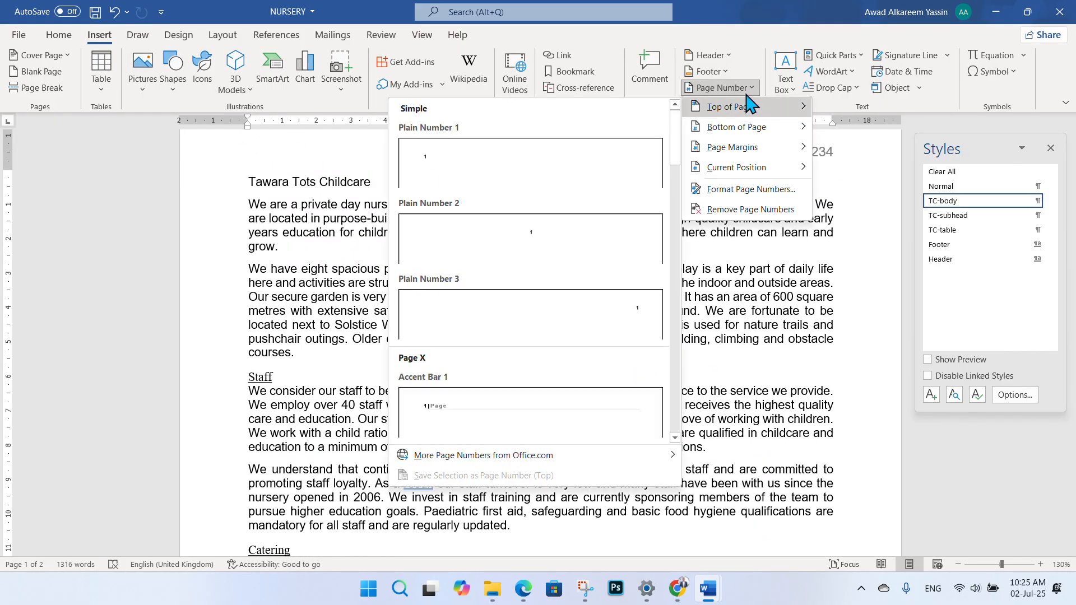
left_click(64, 35)
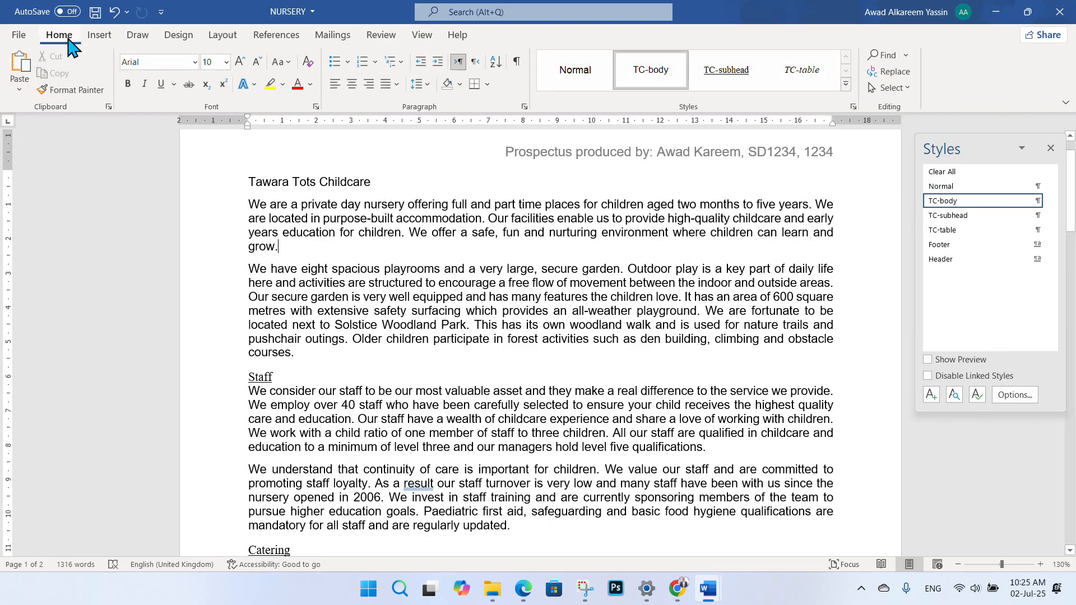
scroll(710, 264, "up", 1)
scroll(759, 435, "down", 1)
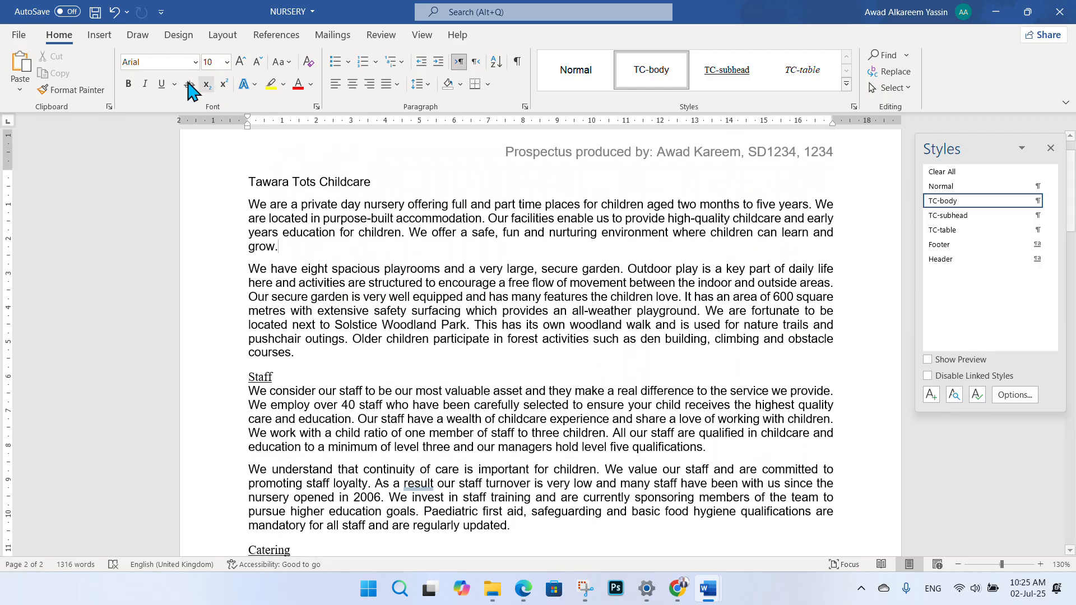
left_click(100, 36)
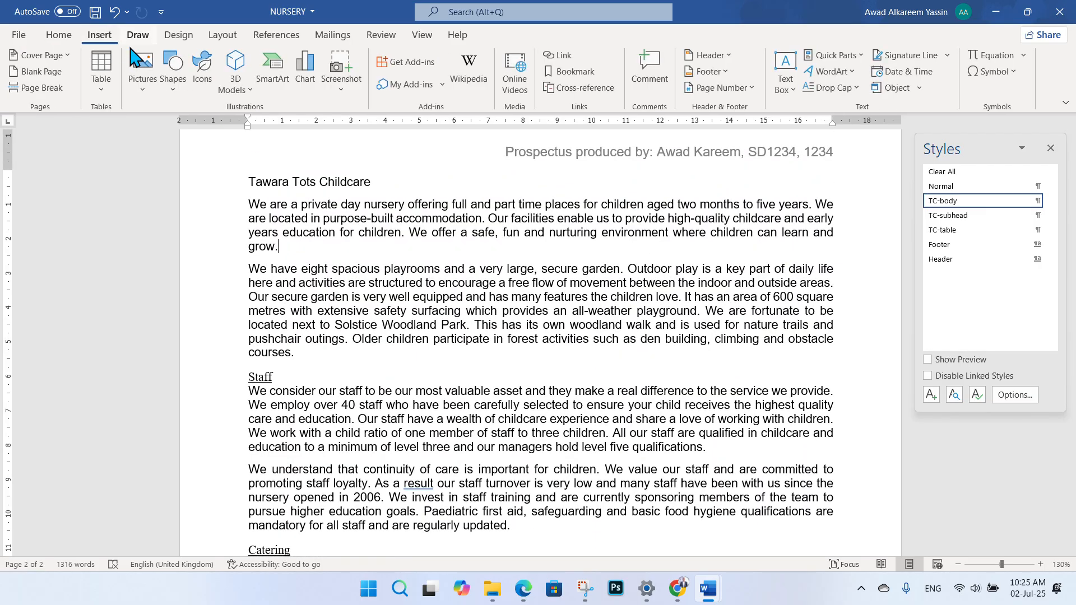
left_click(751, 88)
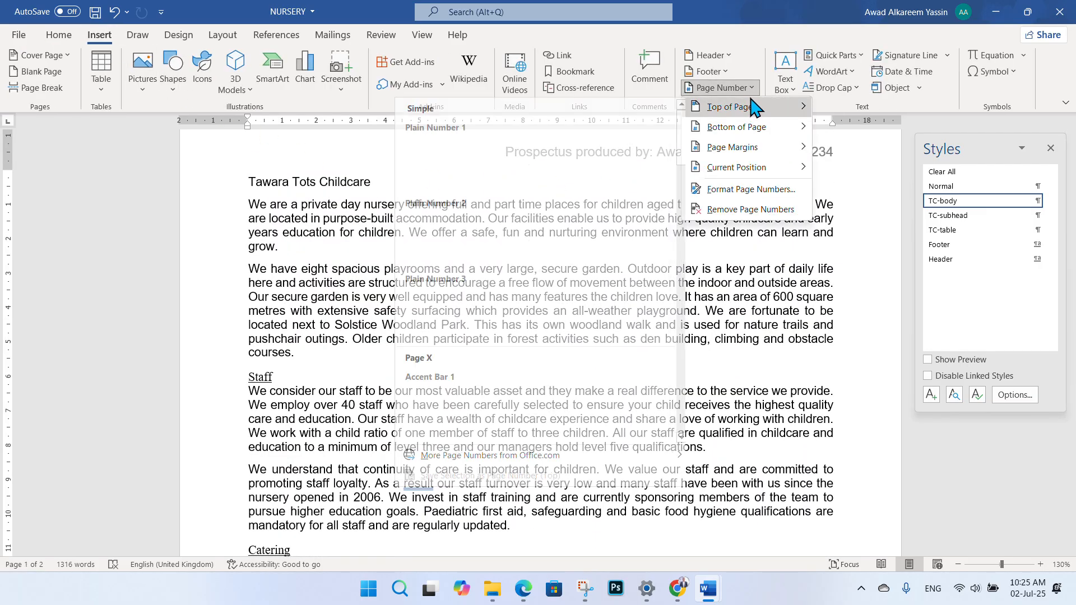
left_click(62, 36)
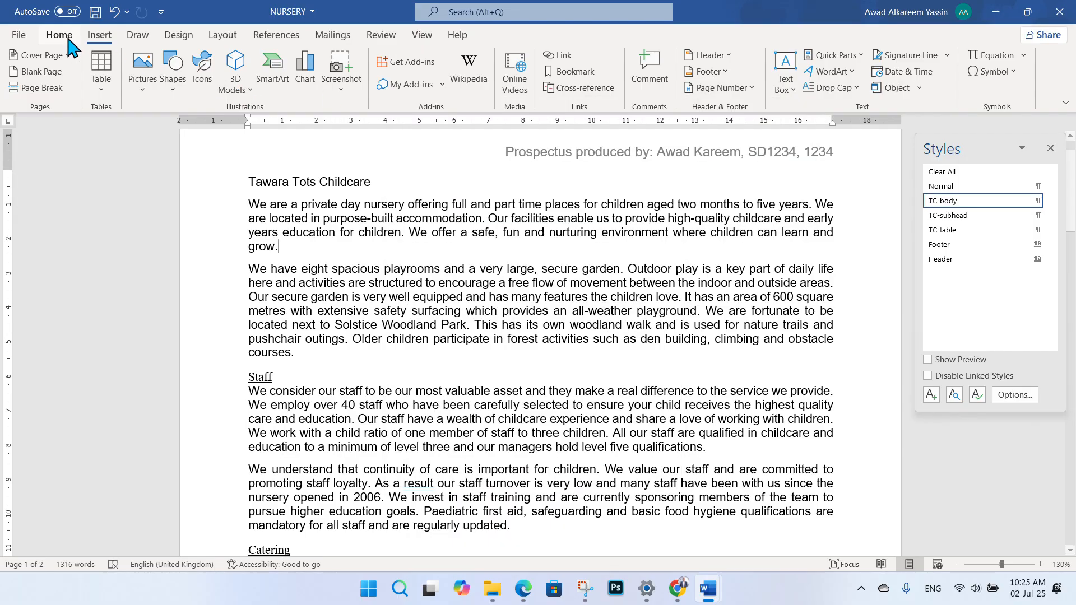
scroll(726, 348, "up", 1)
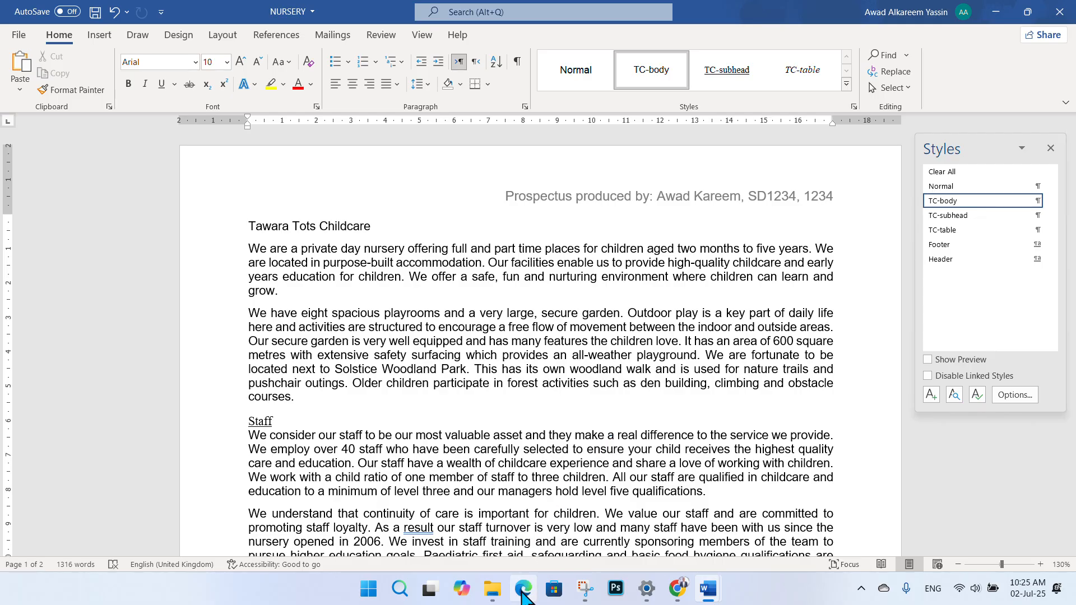
- Bring the question paper PDF back into view at question 2
mouse_move(523, 588)
left_click(488, 506)
scroll(594, 319, "down", 2)
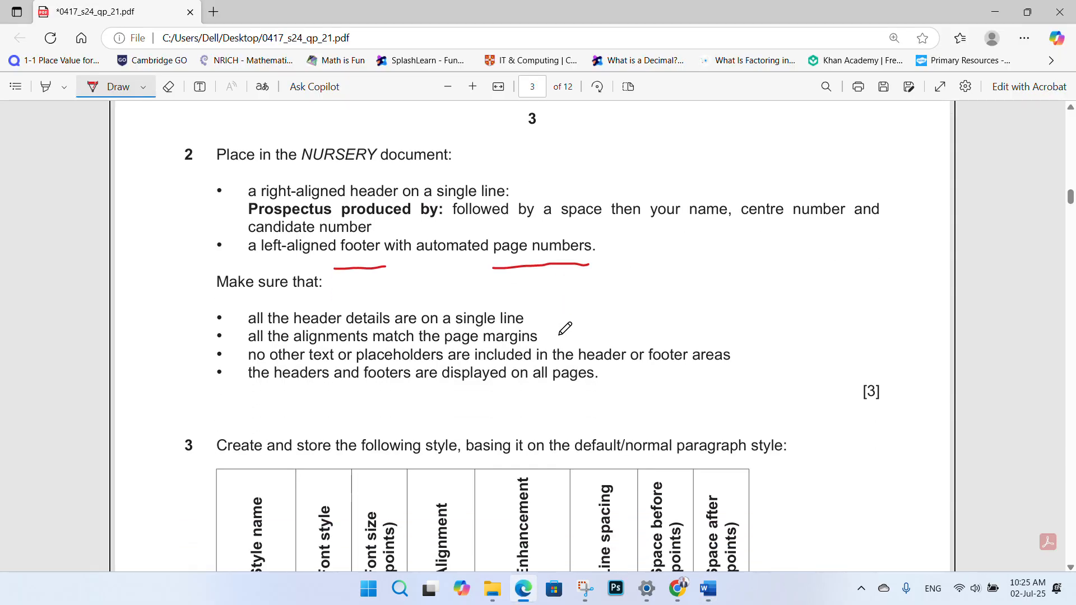
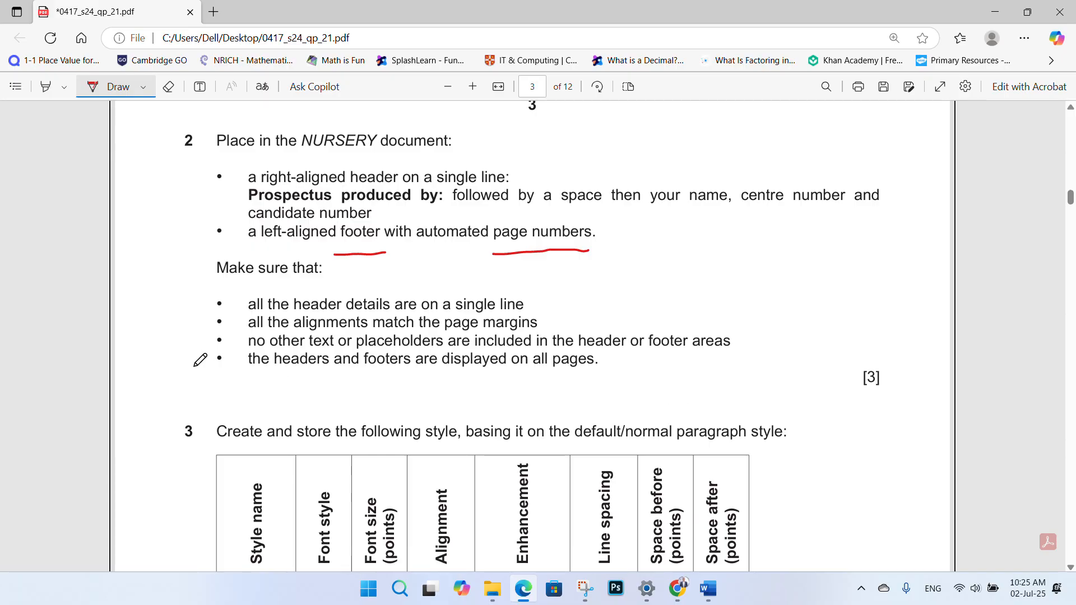
- Draw a check mark beside question 2's finished header and footer task
left_click_drag(632, 367, 722, 288)
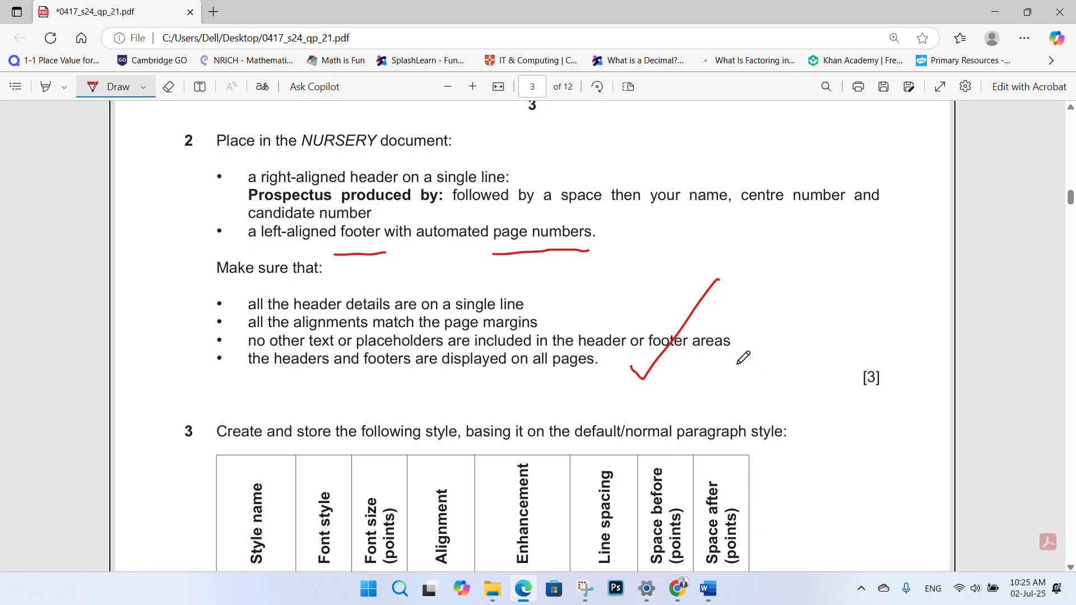
scroll(540, 364, "down", 3)
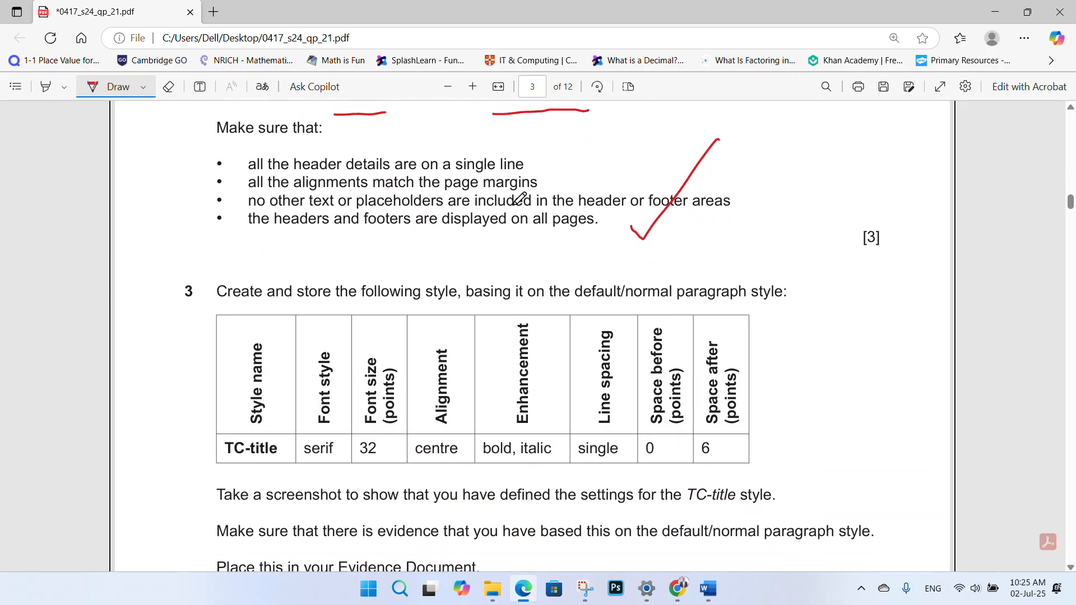
scroll(518, 273, "down", 2)
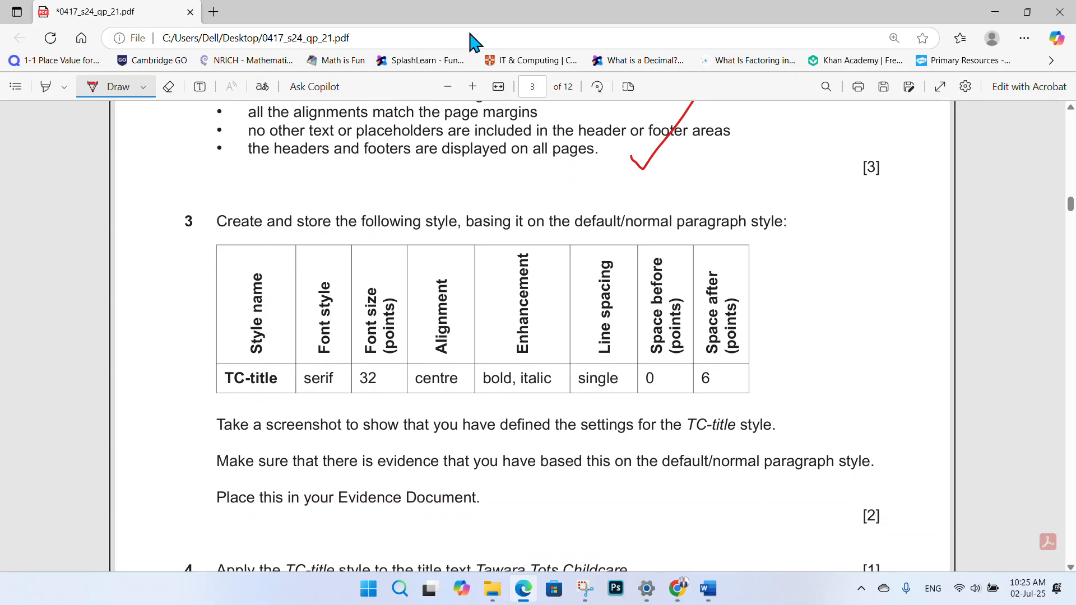
- Underline 'Create' and 'following style' in question 3 of the exam paper
key("super+shift+s")
left_click_drag(219, 237, 263, 239)
left_click_drag(396, 241, 467, 230)
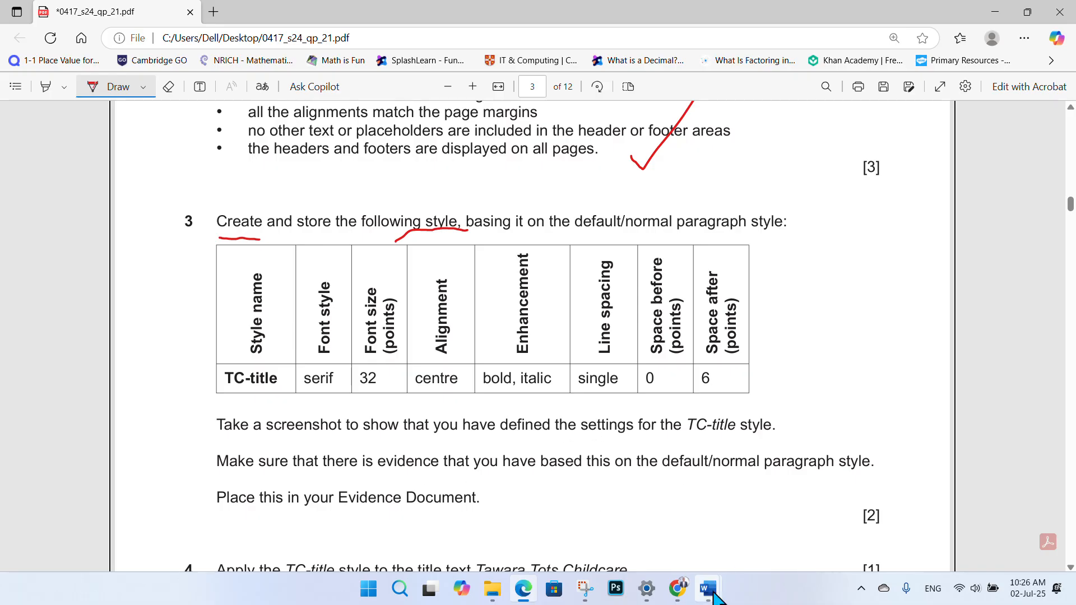
- Bring the NURSERY document forward and start a new style
mouse_move(708, 588)
left_click(770, 552)
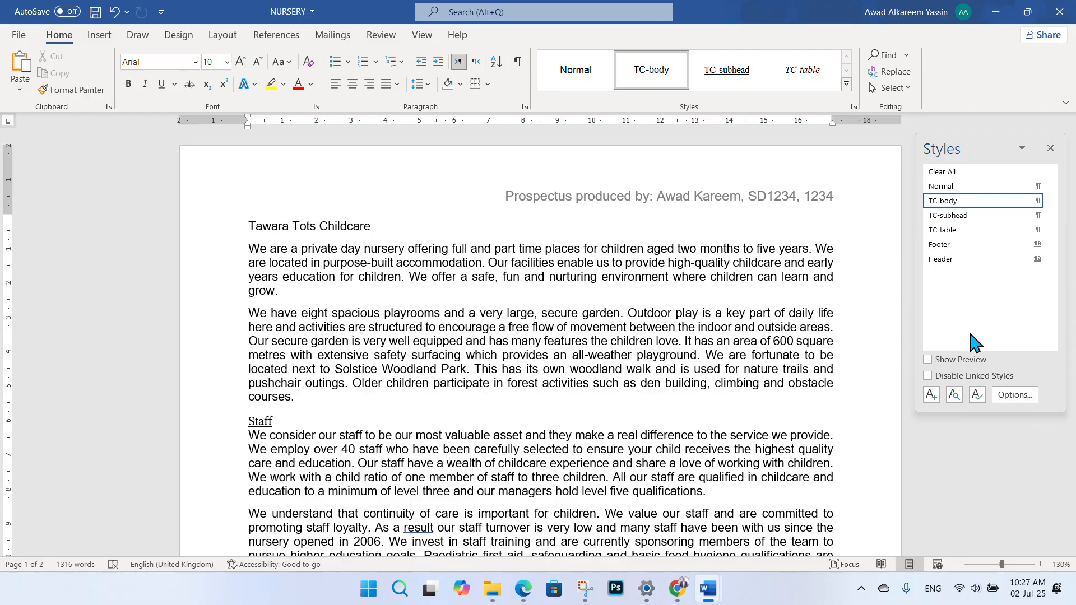
left_click(931, 395)
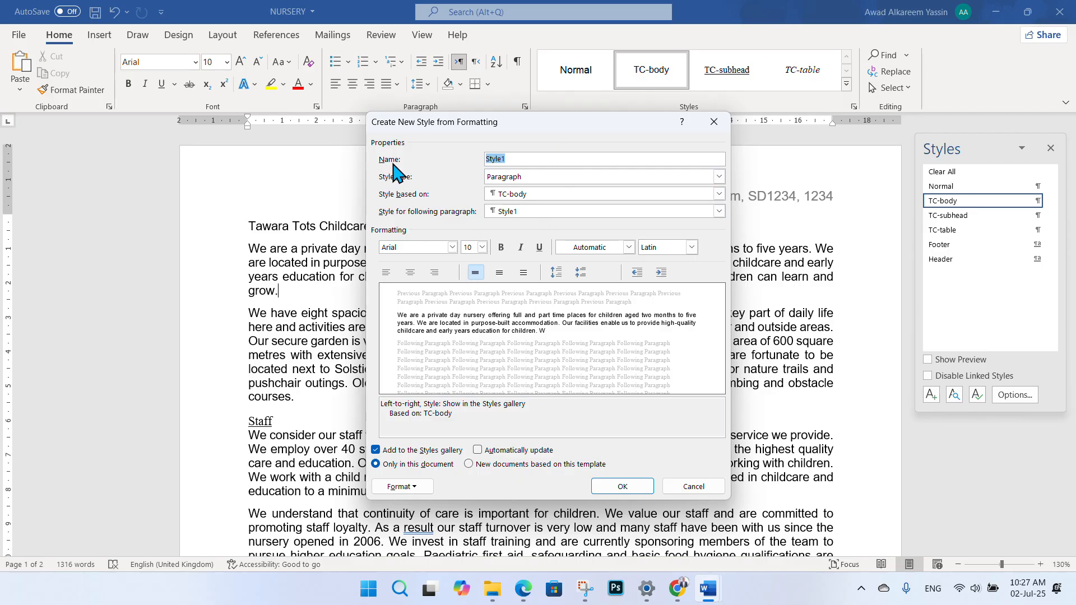
- After checking the exam paper, cancel the new style and place the cursor in the Tawara Tots Childcare title
left_click(523, 588)
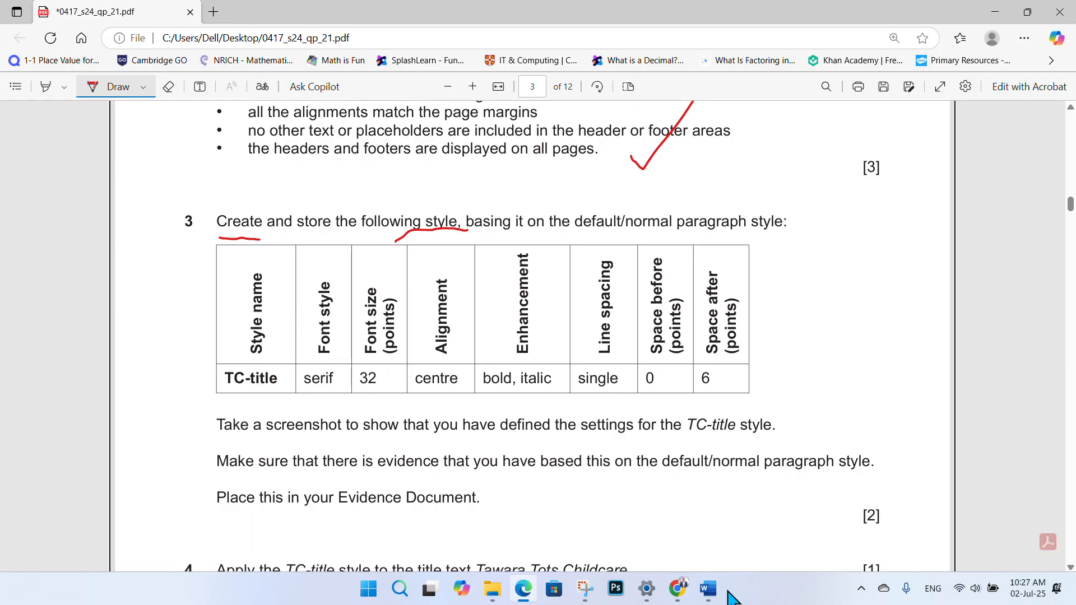
left_click(709, 591)
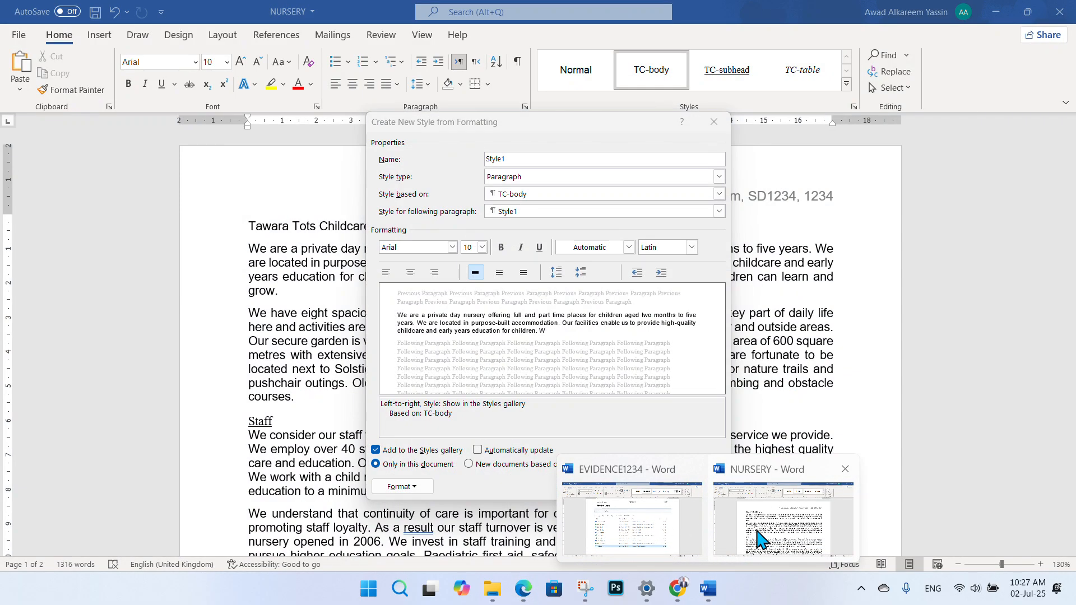
left_click(759, 539)
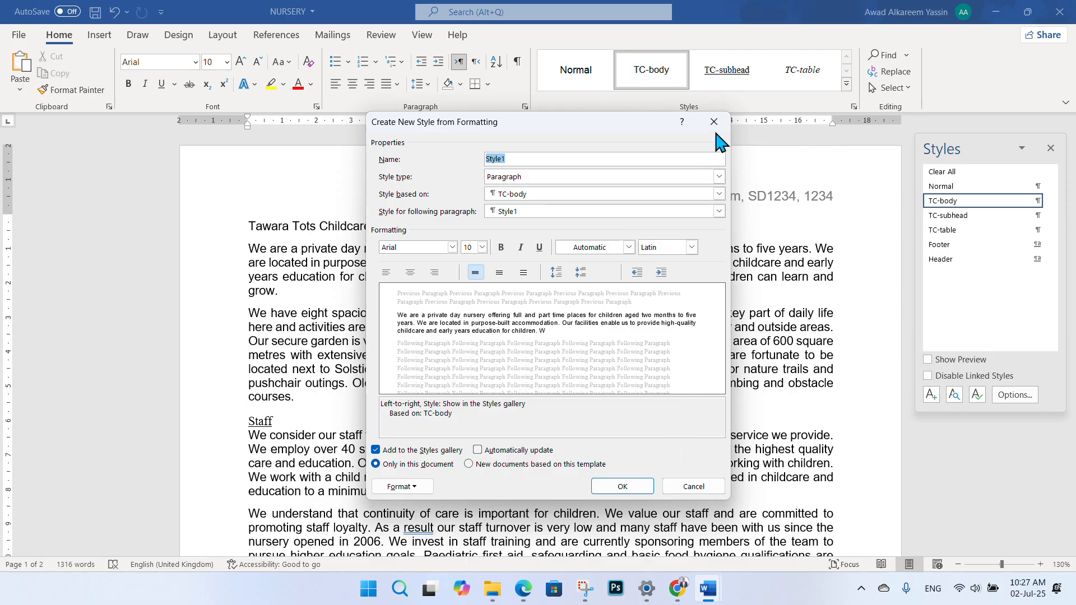
left_click(697, 485)
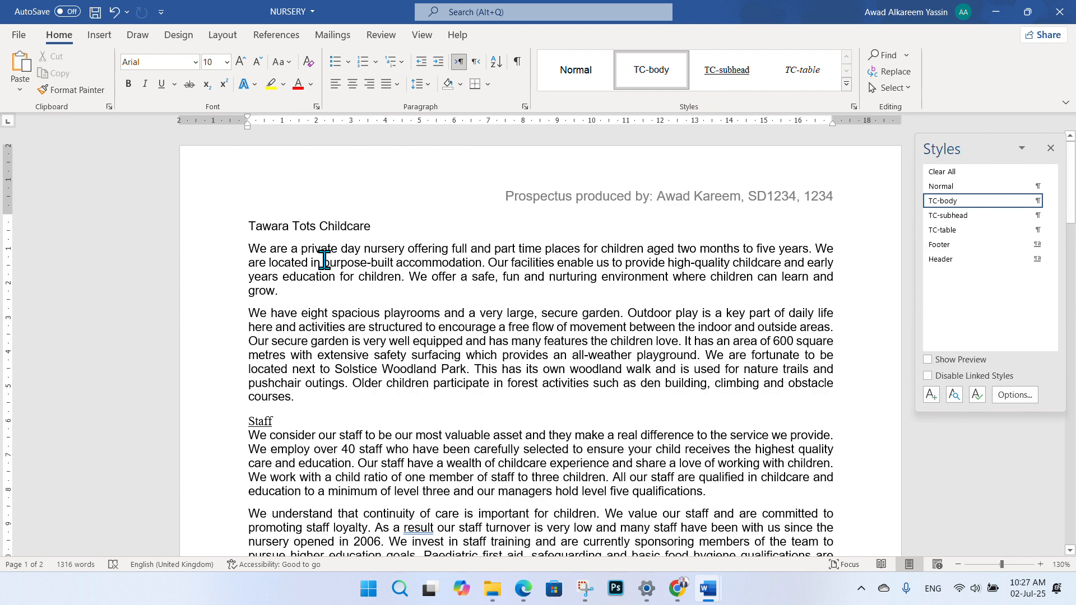
left_click(248, 226)
left_click(282, 226)
- Start a new style and name it TC-title, checking the exam paper's requirements
left_click(930, 395)
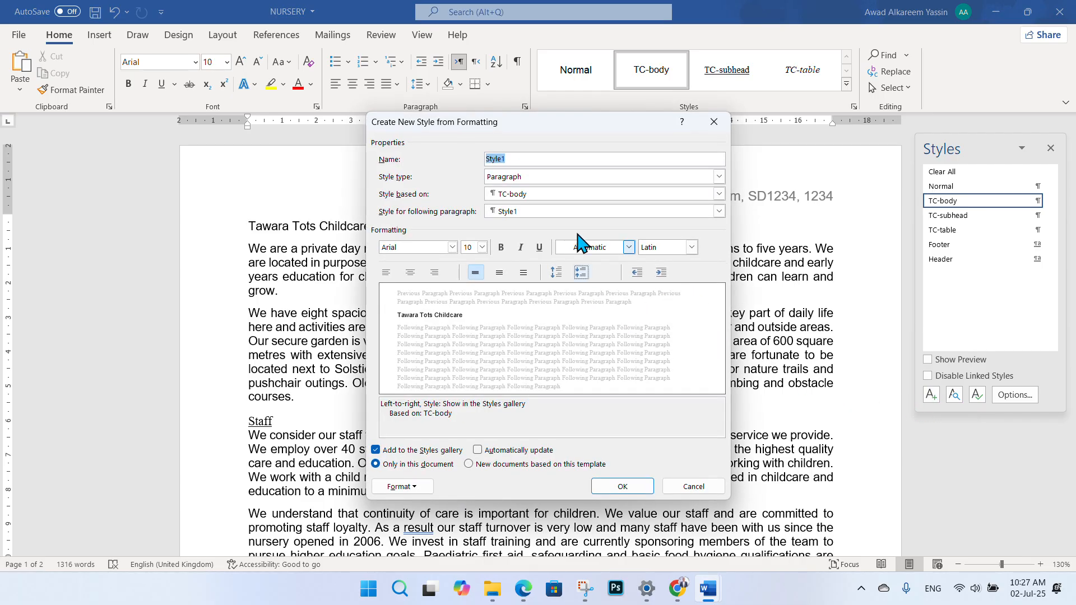
left_click(531, 595)
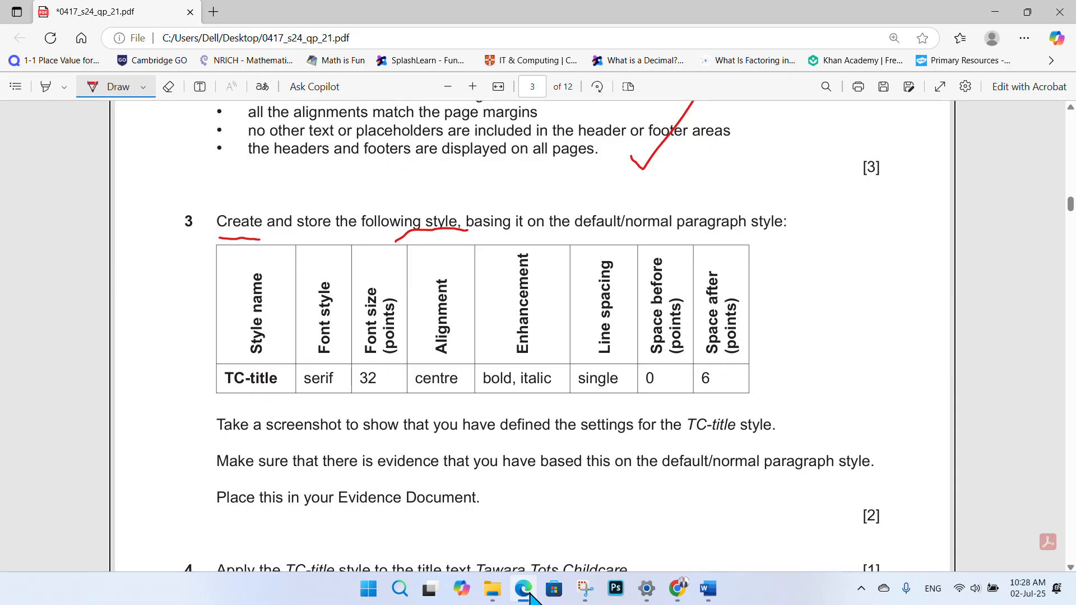
left_click(527, 594)
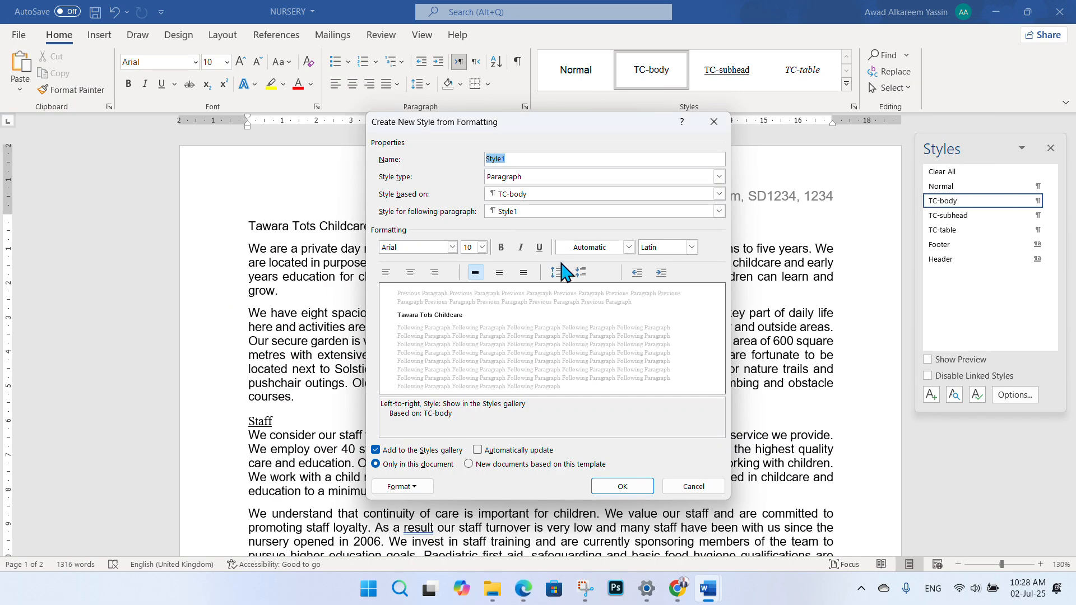
type("TC-tit")
left_click(522, 588)
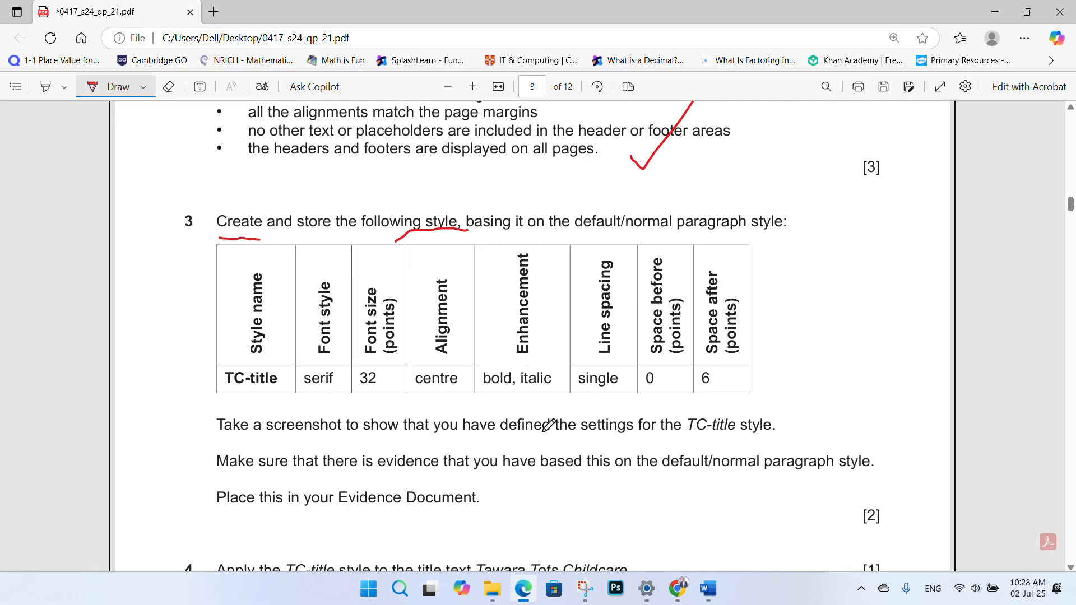
mouse_move(708, 588)
left_click(755, 555)
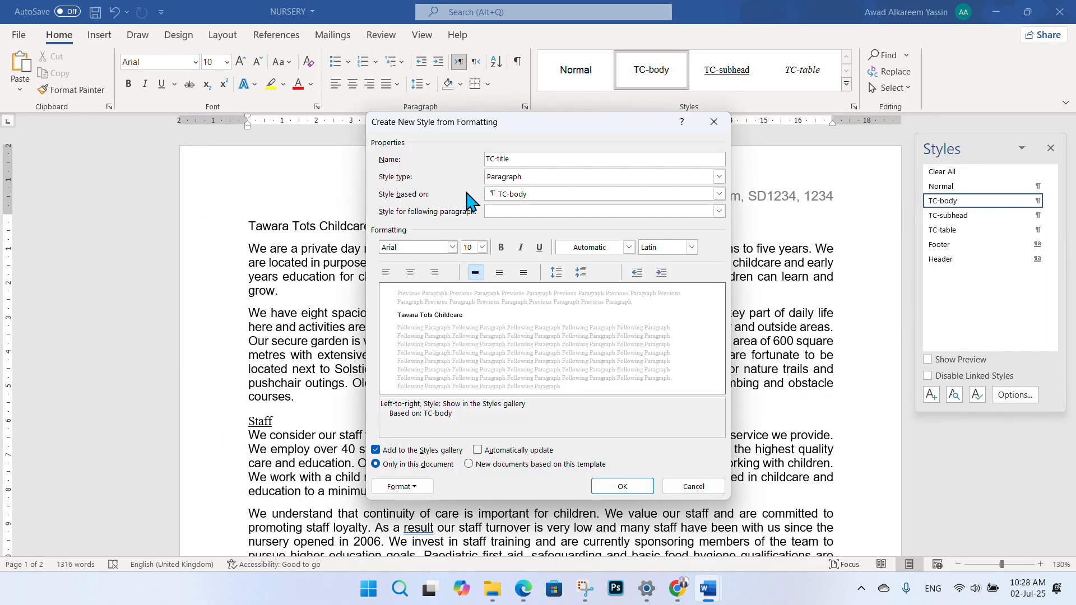
- Set the new style's font to Times New Roman
left_click(451, 247)
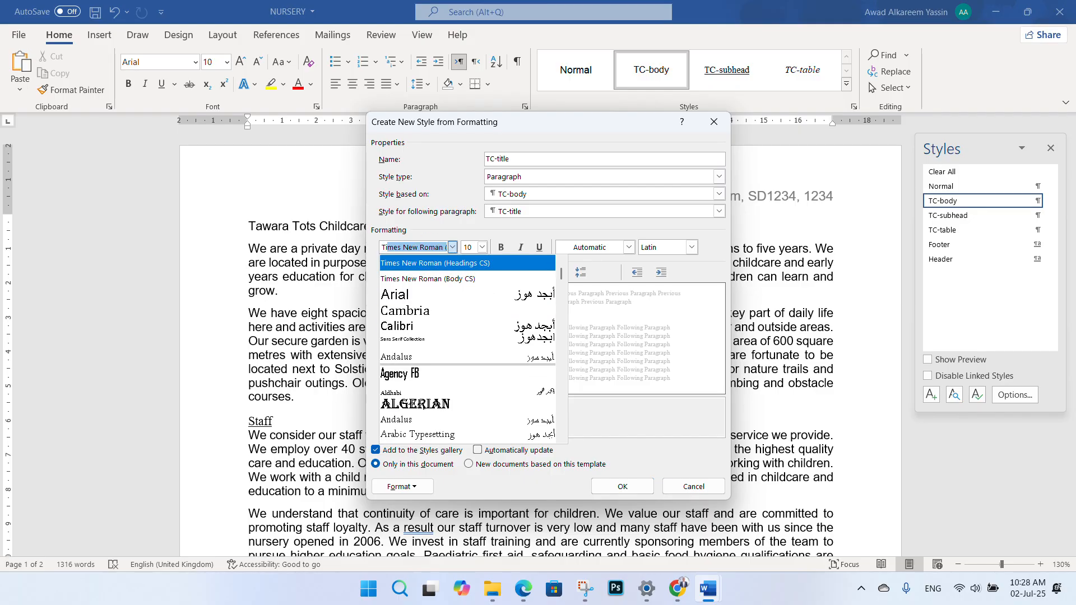
left_click(434, 294)
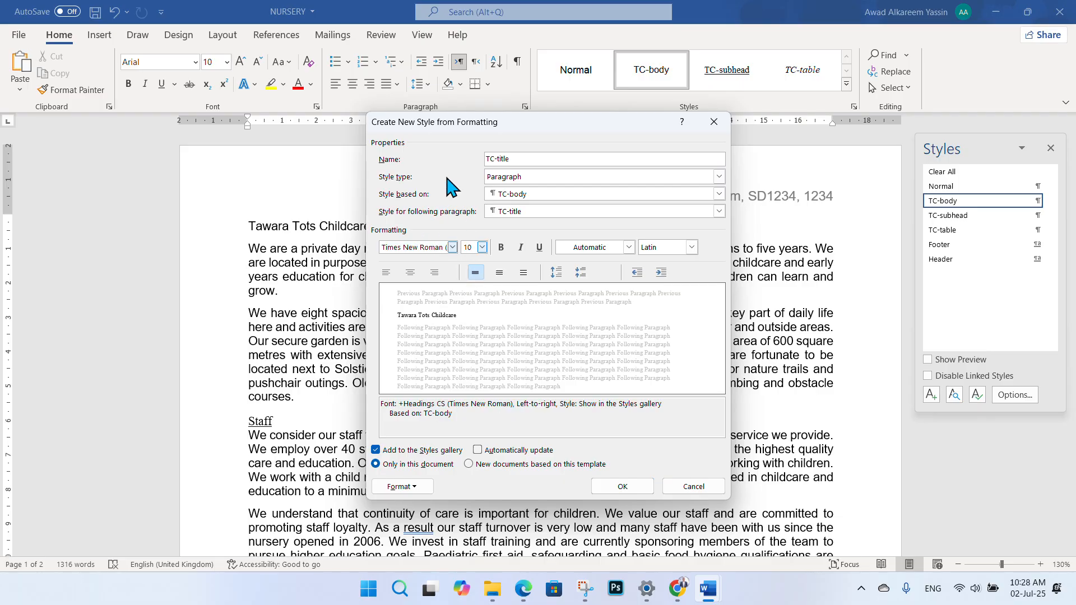
left_click(452, 248)
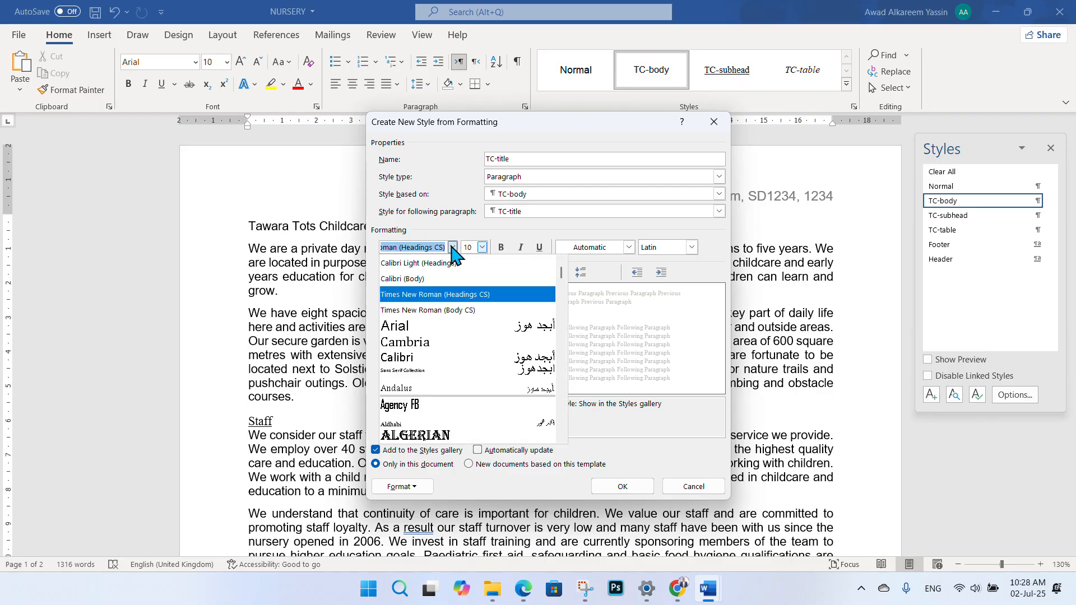
left_click(452, 248)
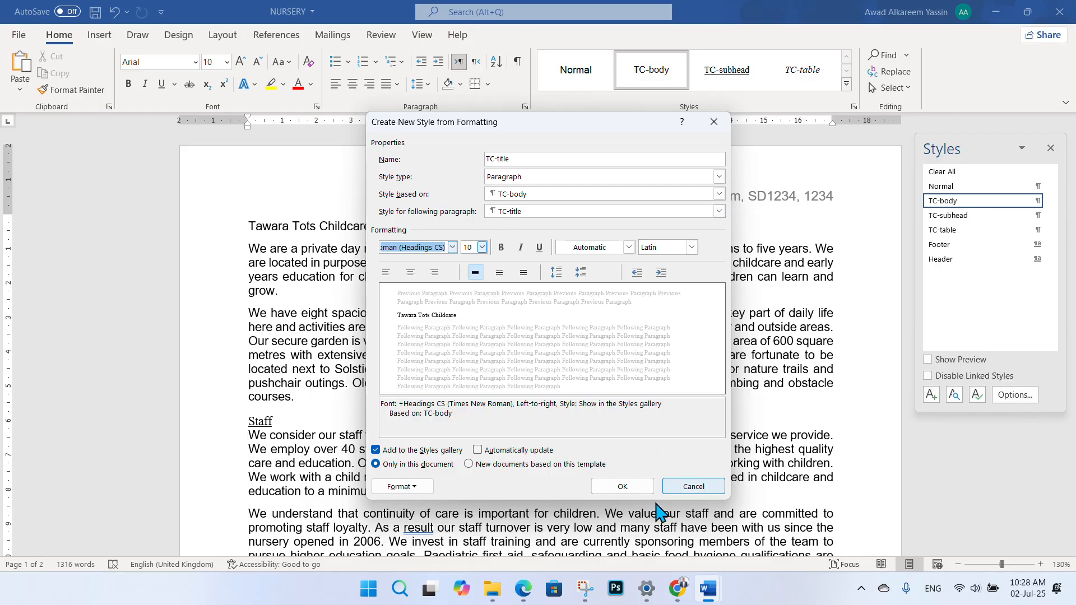
- Replace the style's font size, checking the required size on the exam paper
left_click(528, 592)
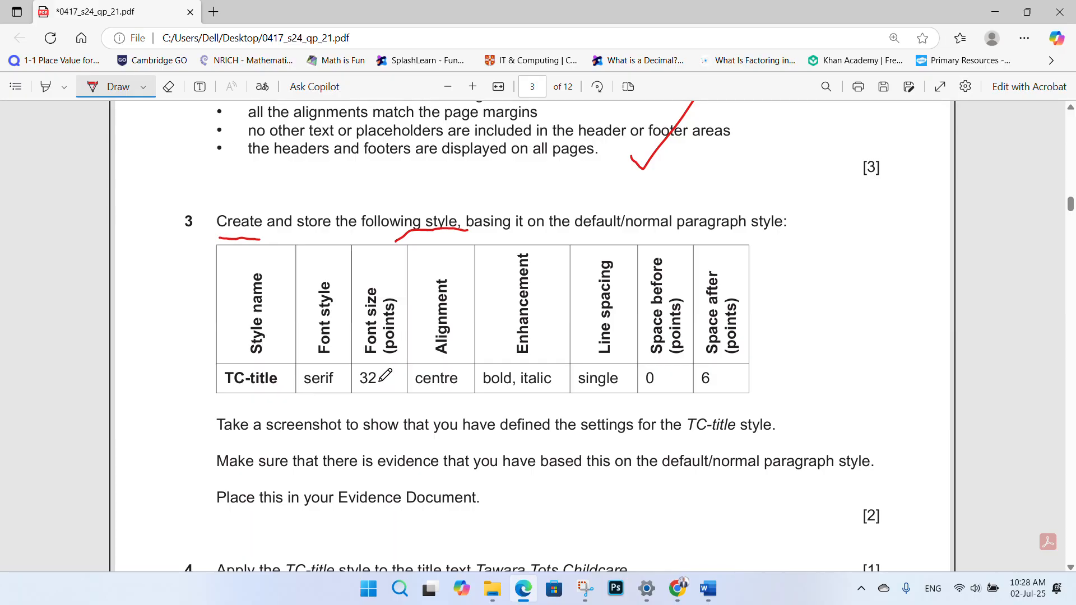
left_click(709, 588)
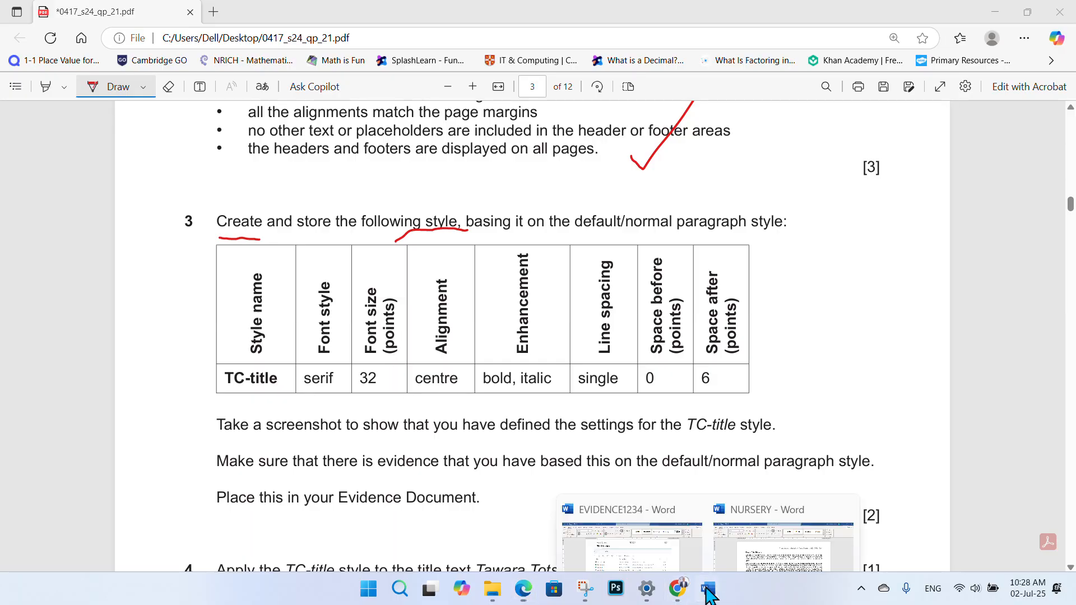
left_click(789, 540)
double_click(468, 247)
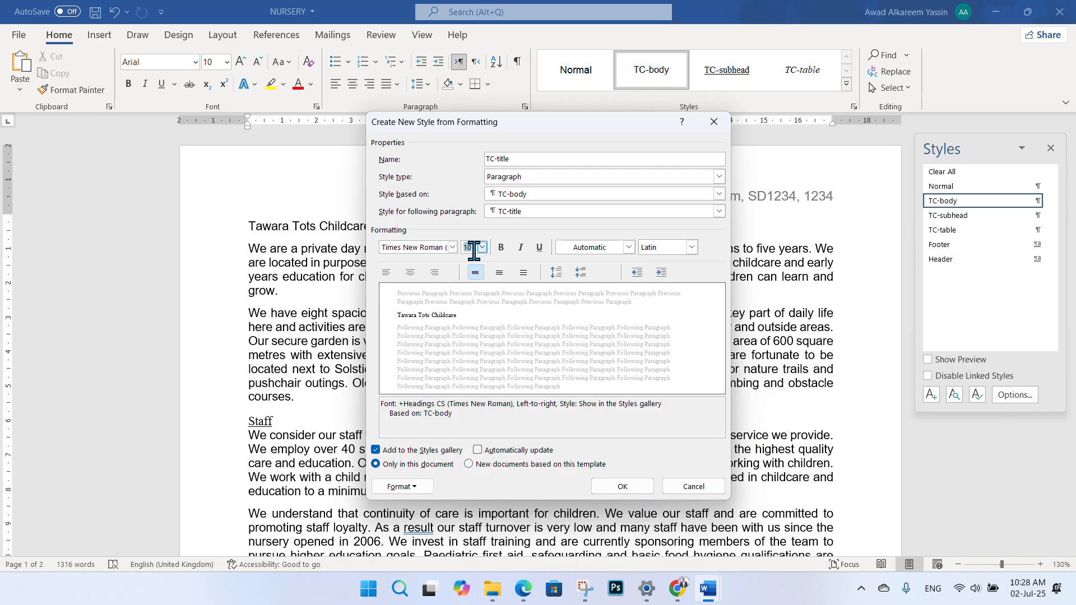
type("32")
left_click(533, 597)
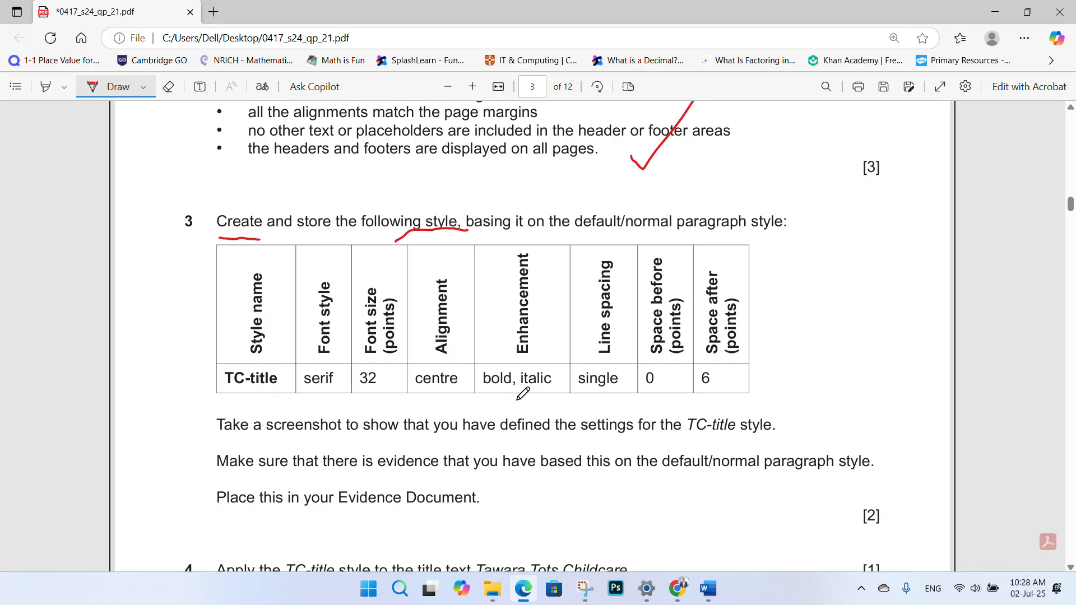
- Open the paragraph settings for the TC-title style draft
left_click(785, 528)
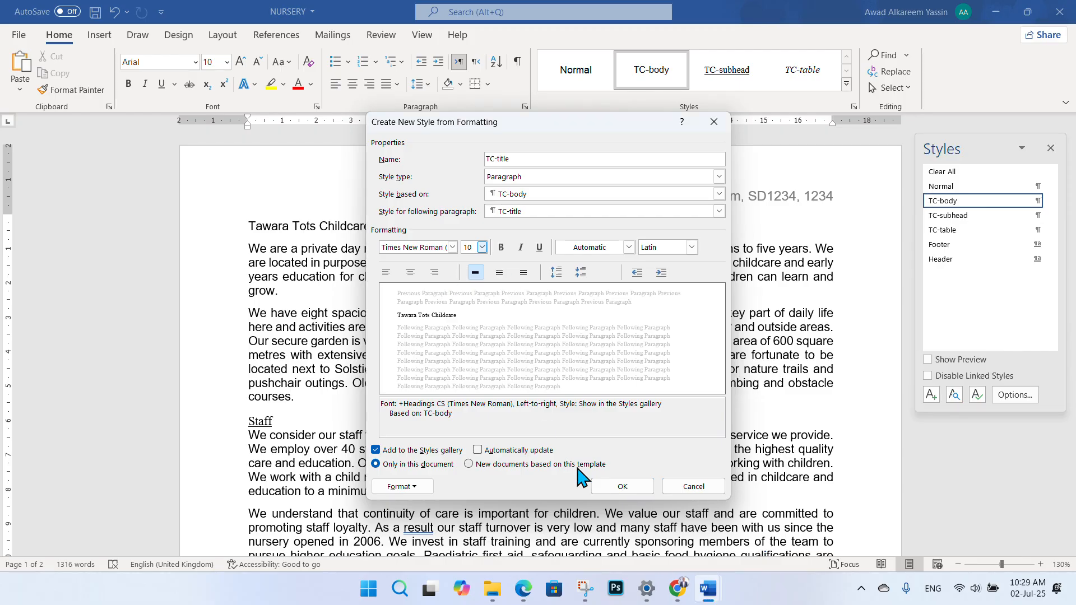
left_click(430, 487)
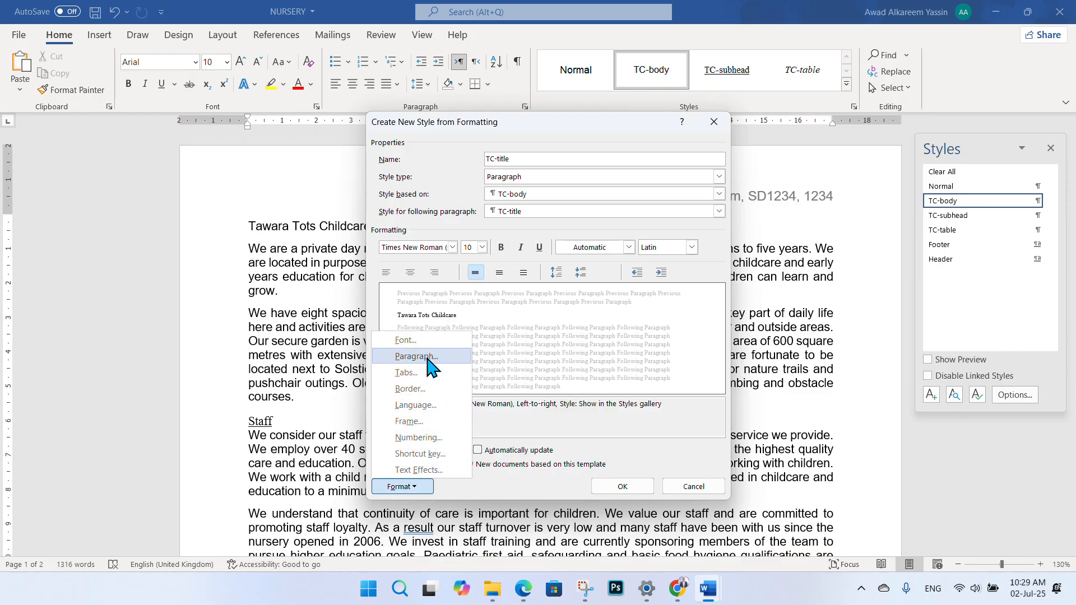
left_click(407, 362)
key("Escape")
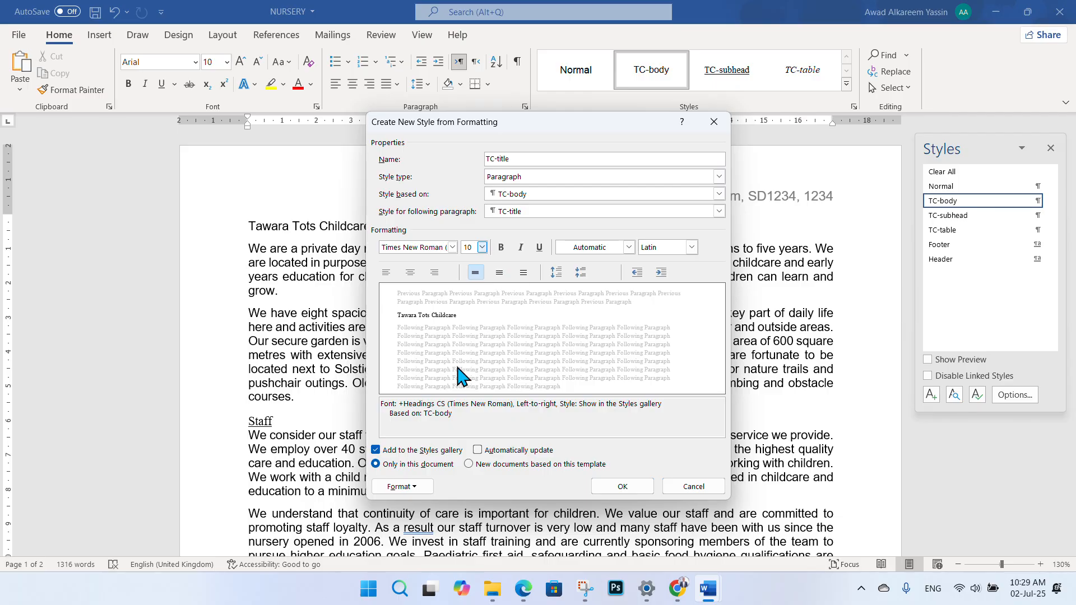
left_click(429, 488)
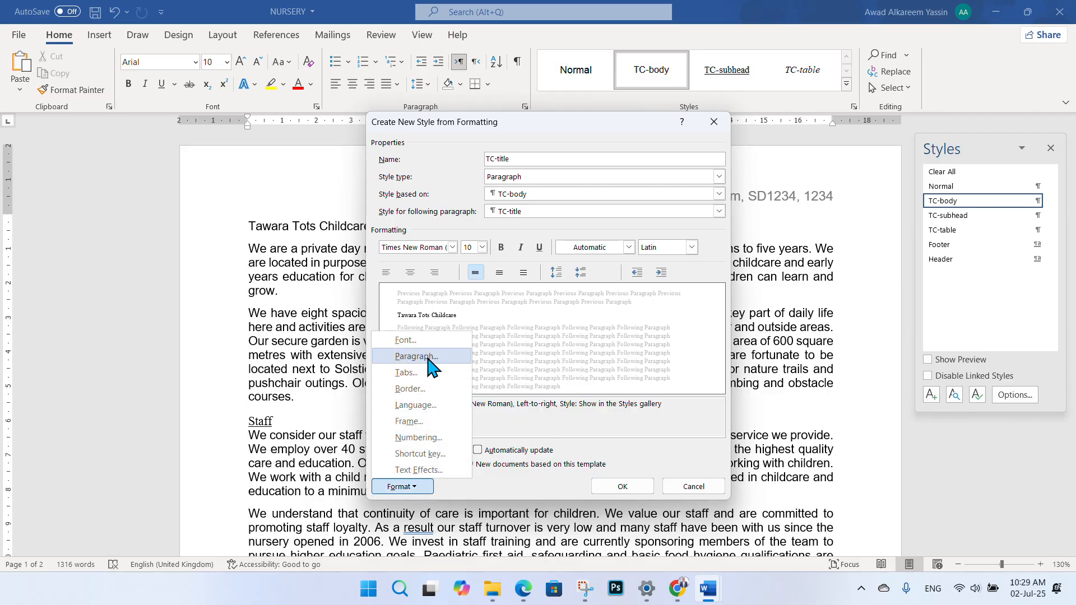
left_click(408, 362)
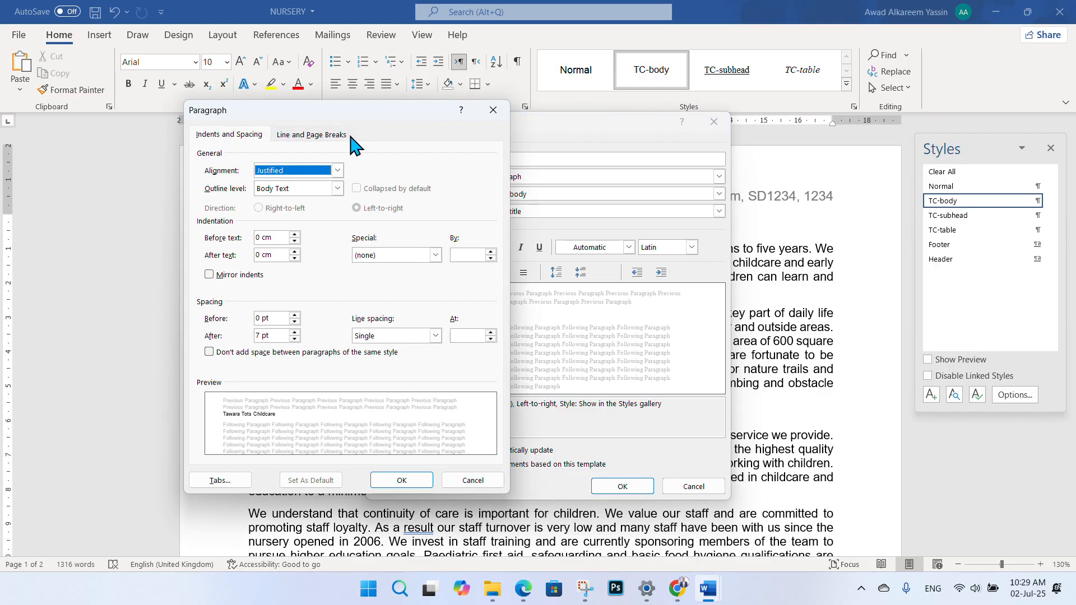
left_click_drag(357, 120, 303, 129)
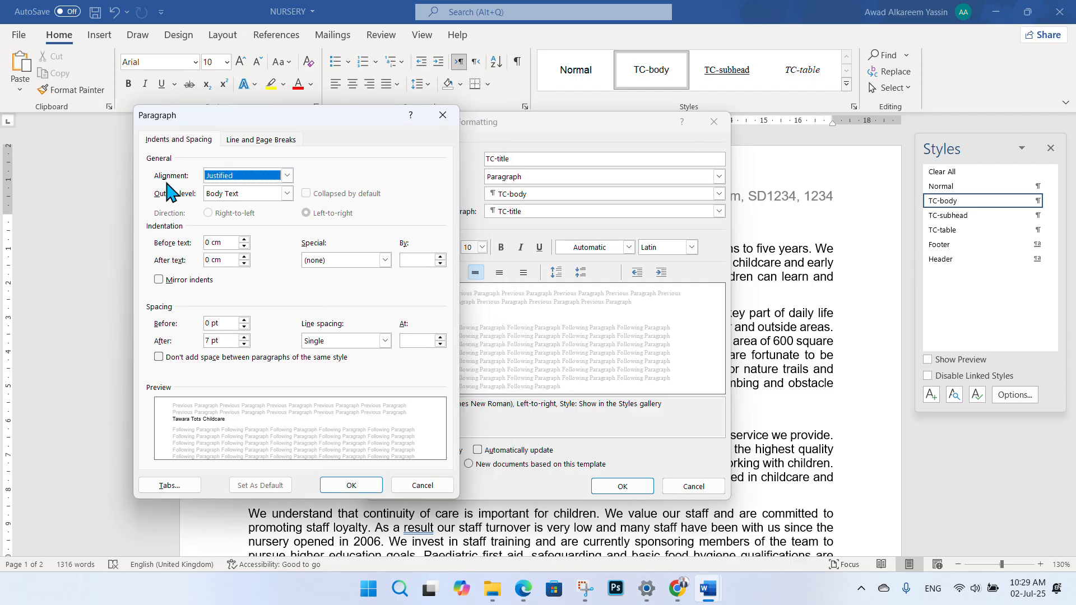
- Set the style's paragraph alignment to Centered and confirm it
left_click(287, 175)
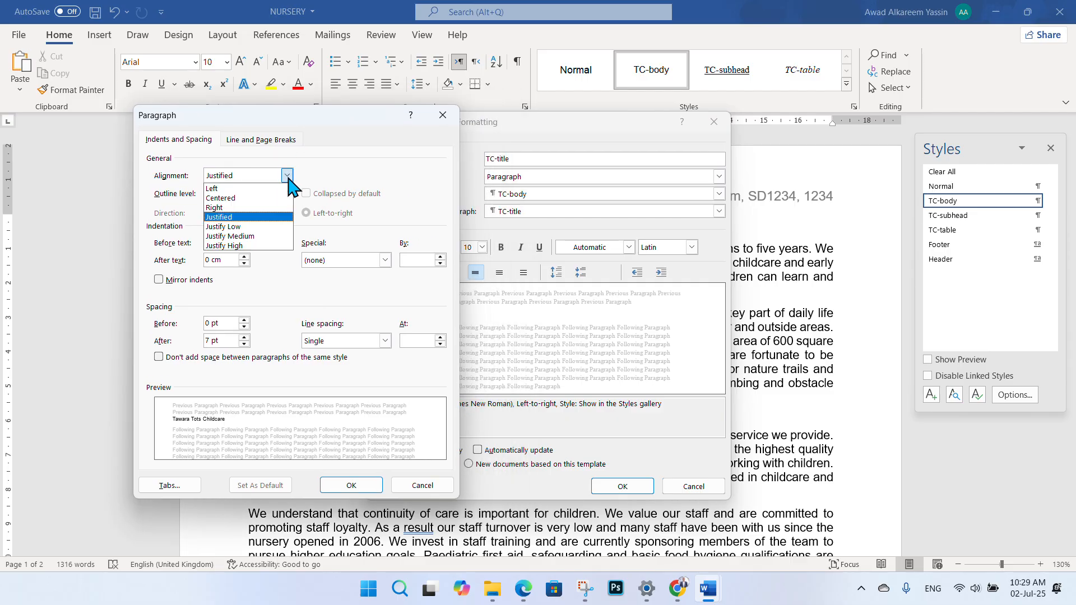
left_click(249, 198)
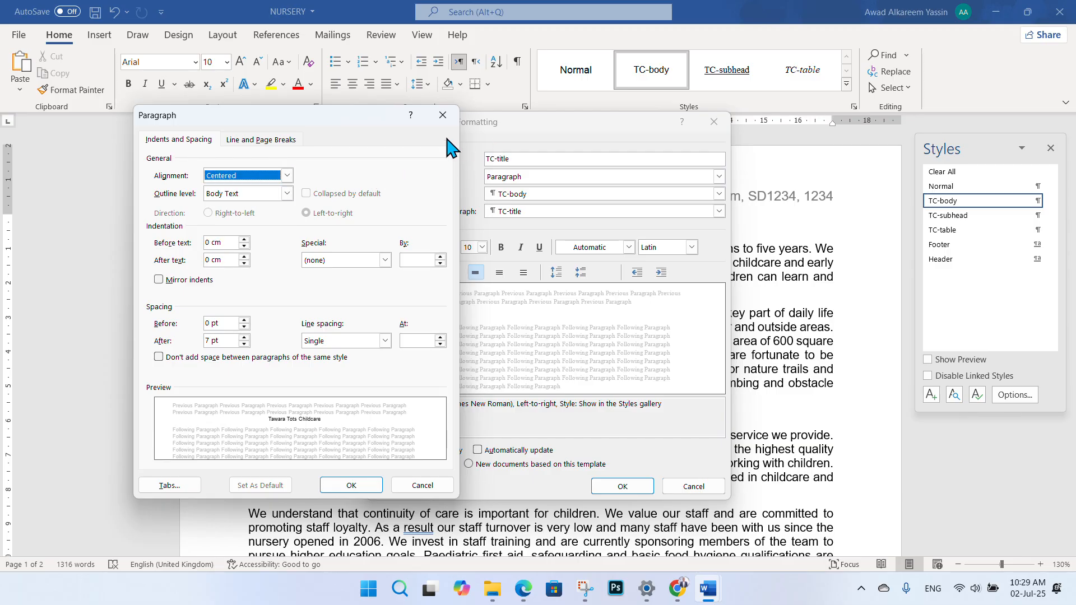
left_click_drag(314, 119, 260, 122)
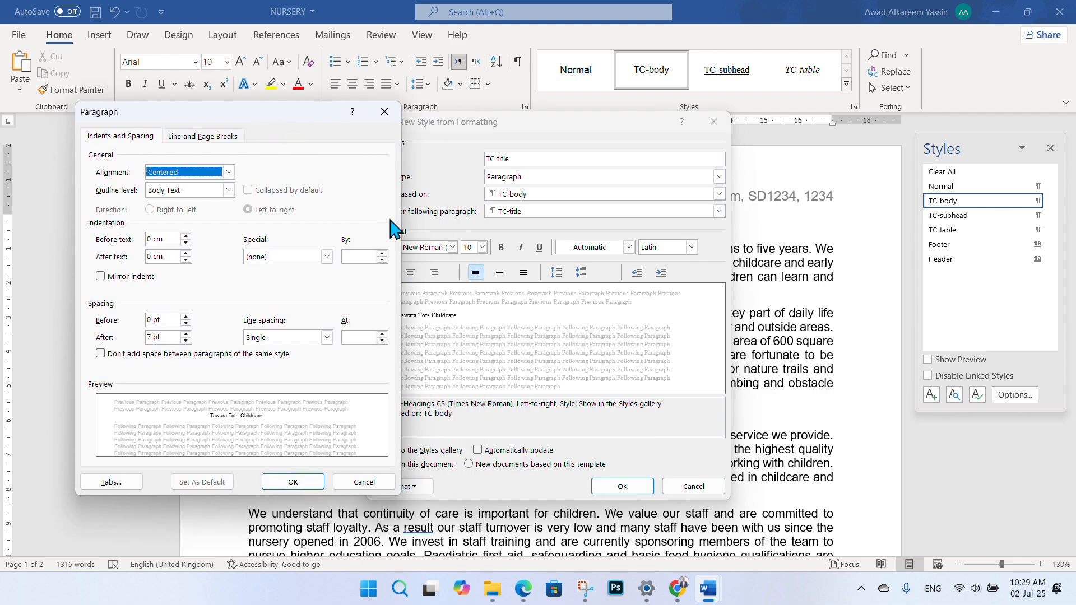
left_click(522, 588)
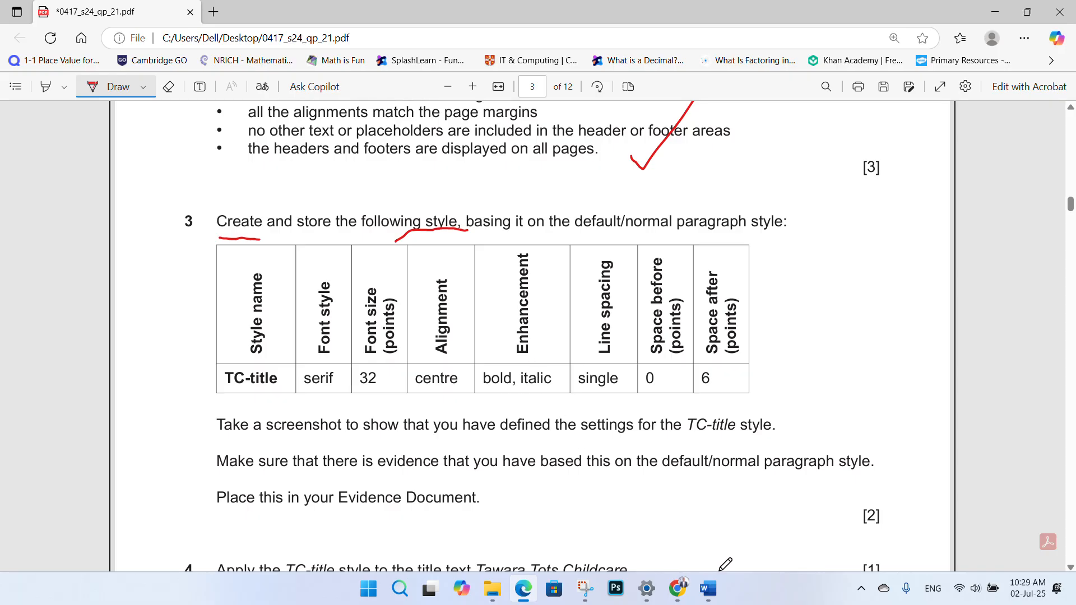
mouse_move(707, 588)
left_click(784, 443)
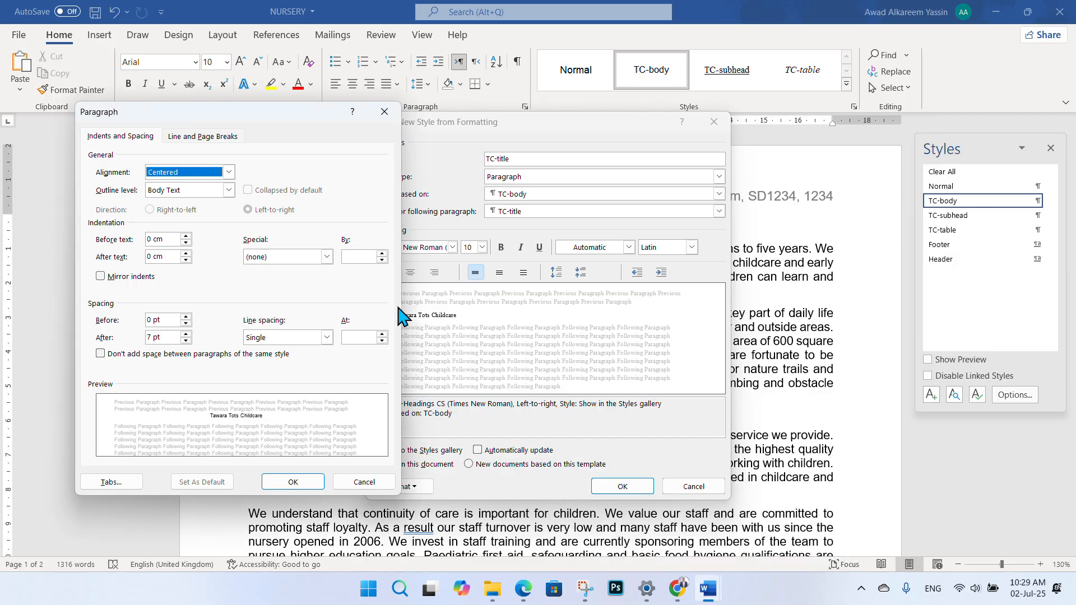
left_click_drag(307, 119, 269, 117)
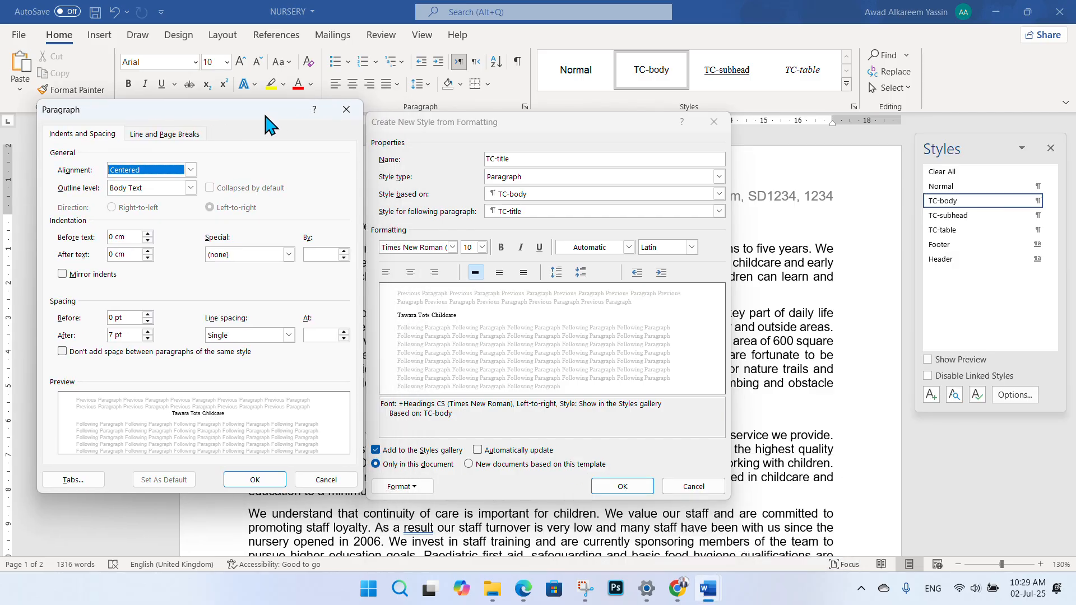
left_click(251, 475)
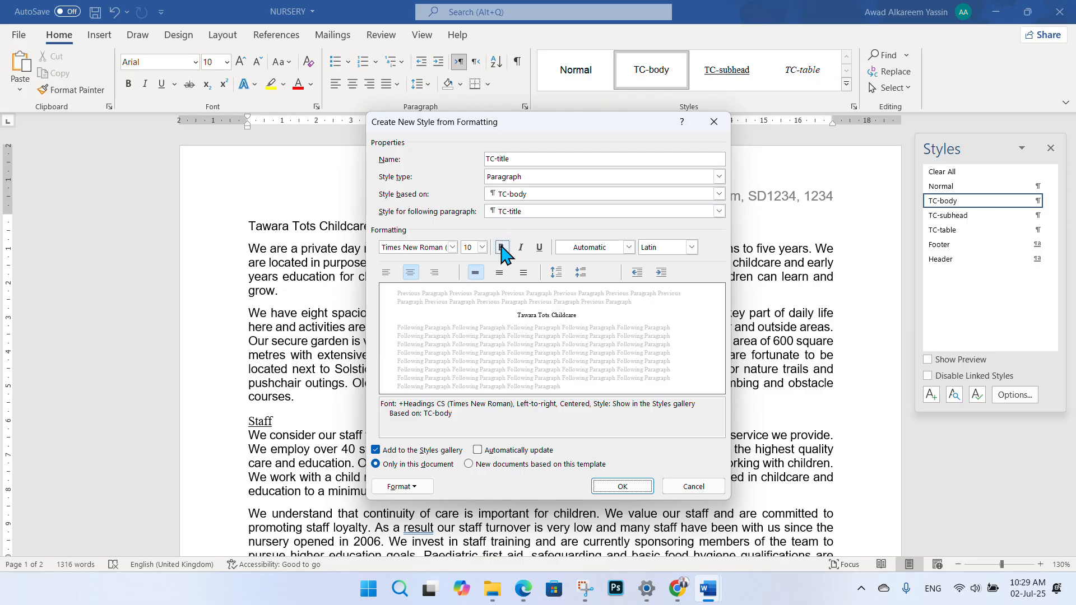
- Make the TC-title style bold and italic
left_click(502, 247)
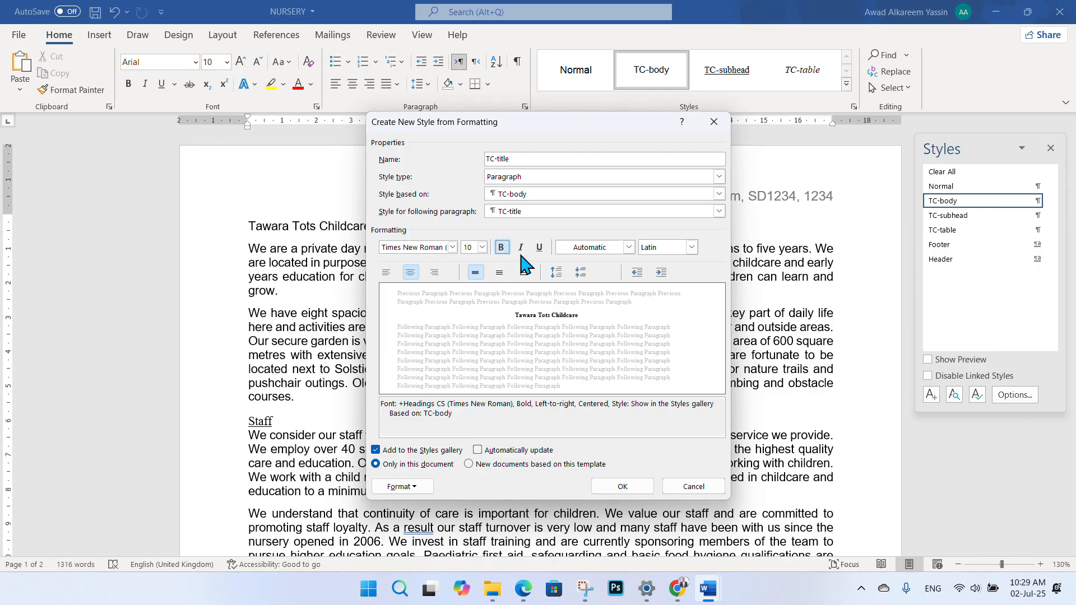
left_click(520, 248)
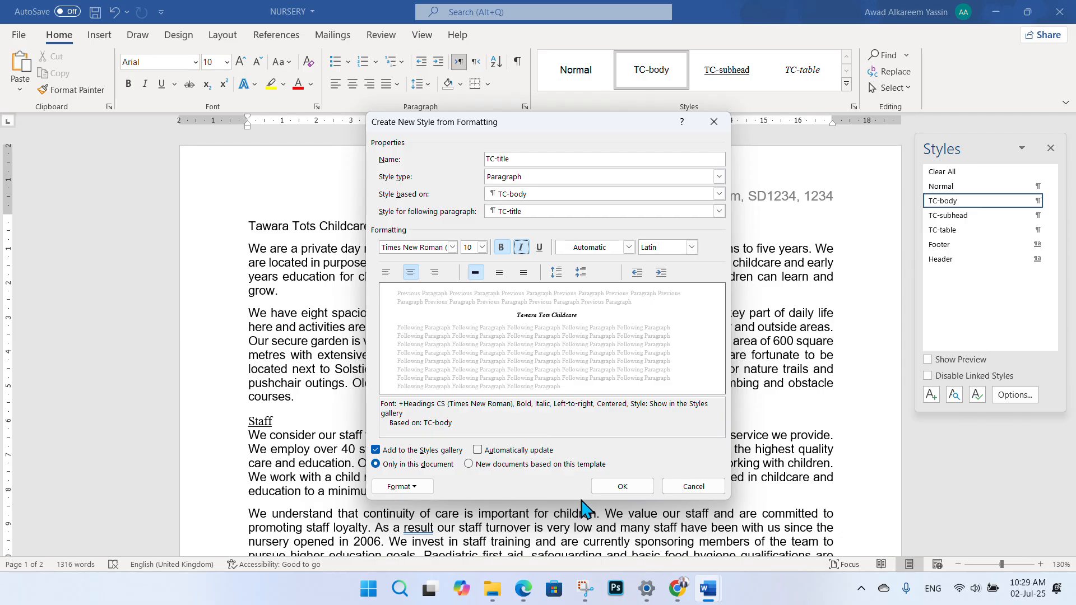
left_click(522, 589)
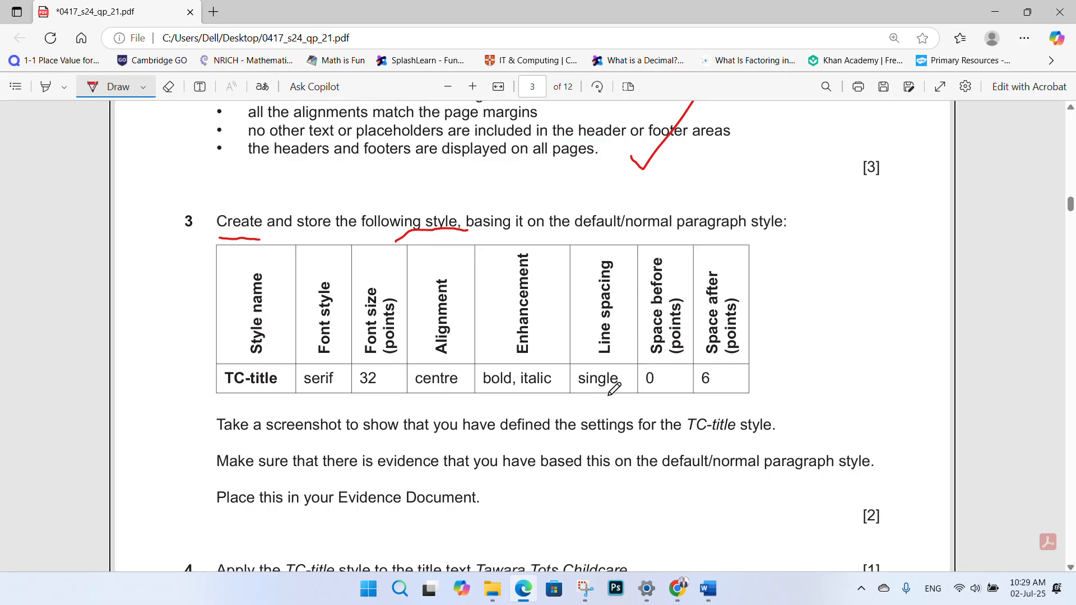
mouse_move(708, 588)
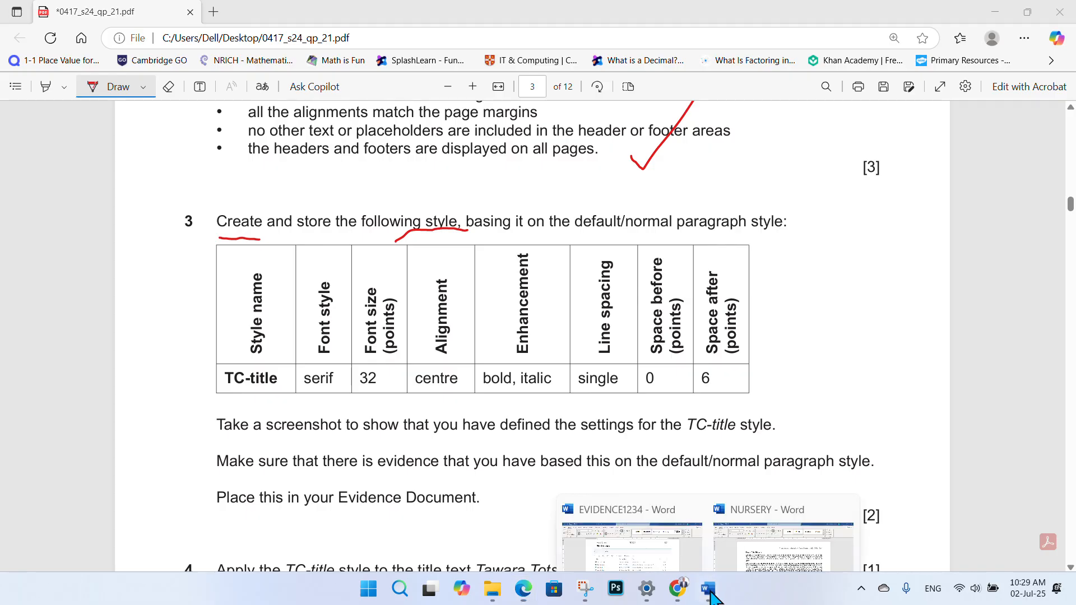
left_click(679, 534)
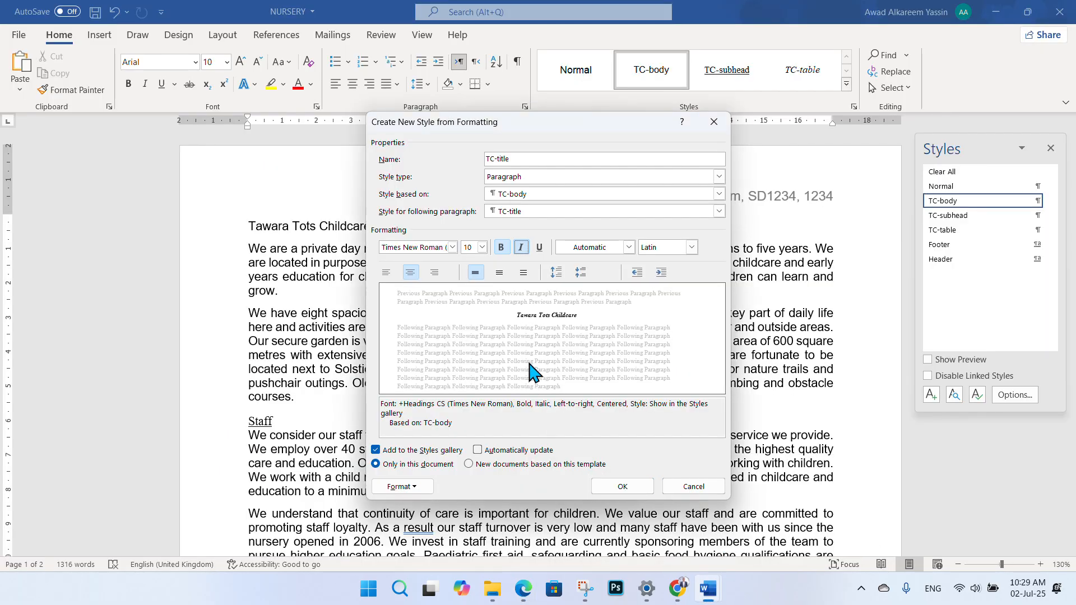
- Keep the style's line spacing at Single in its paragraph settings
left_click(417, 488)
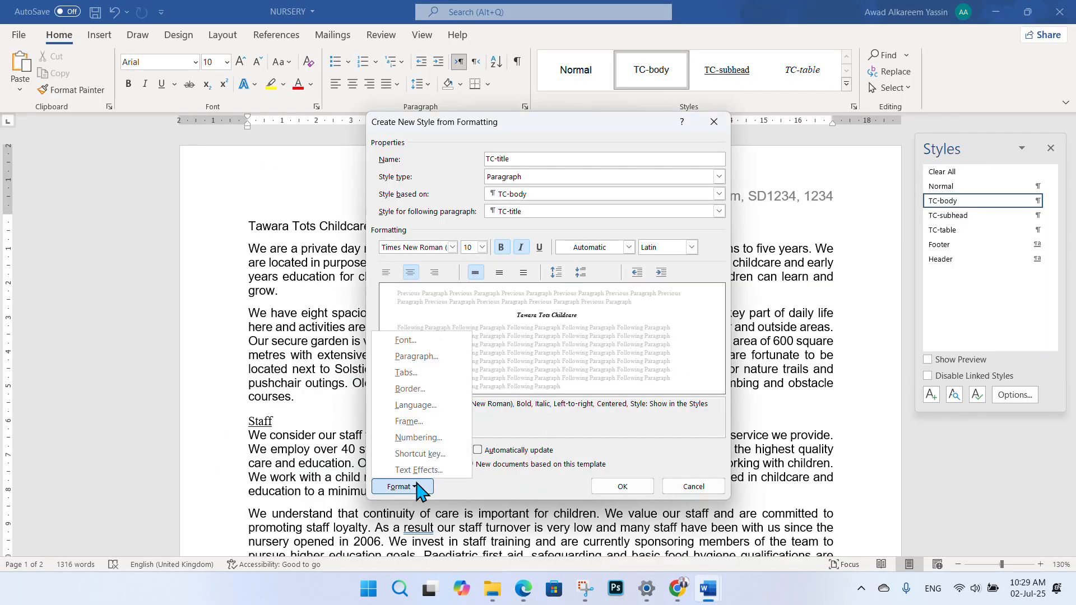
left_click(416, 357)
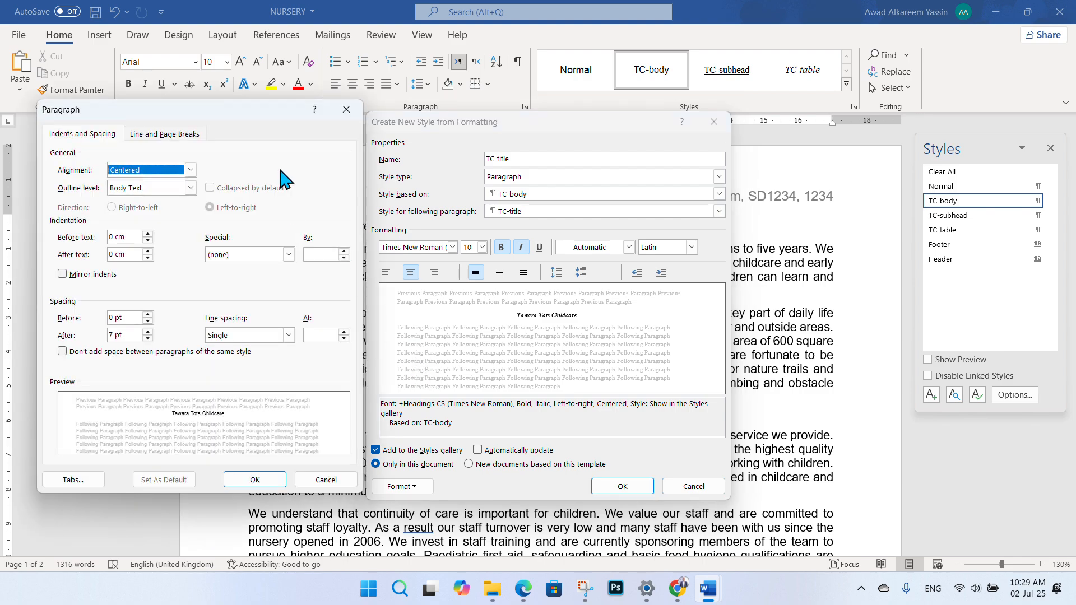
left_click_drag(248, 115, 279, 109)
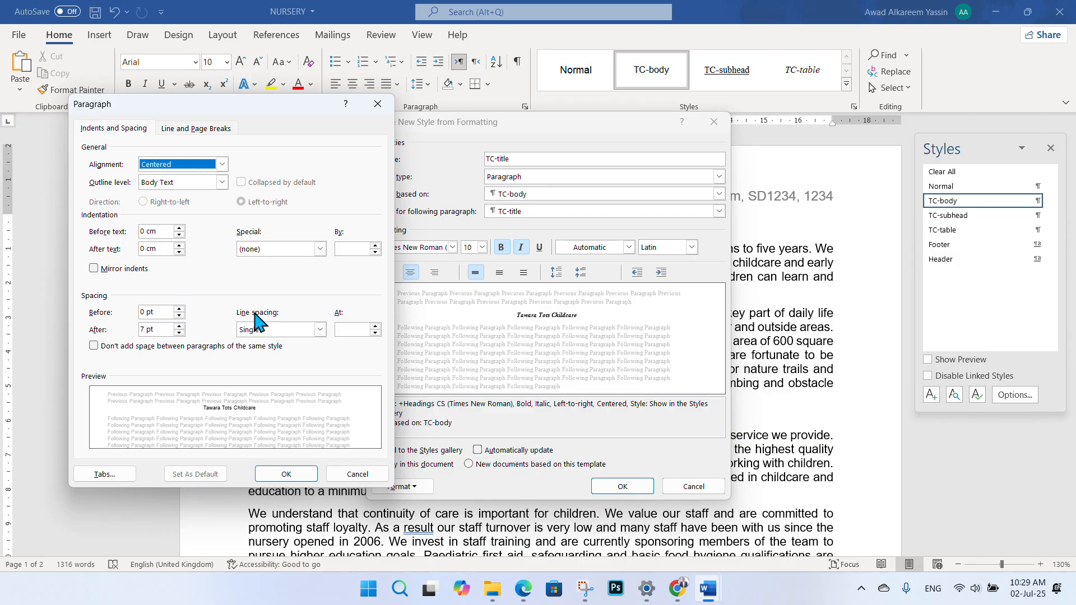
left_click(320, 330)
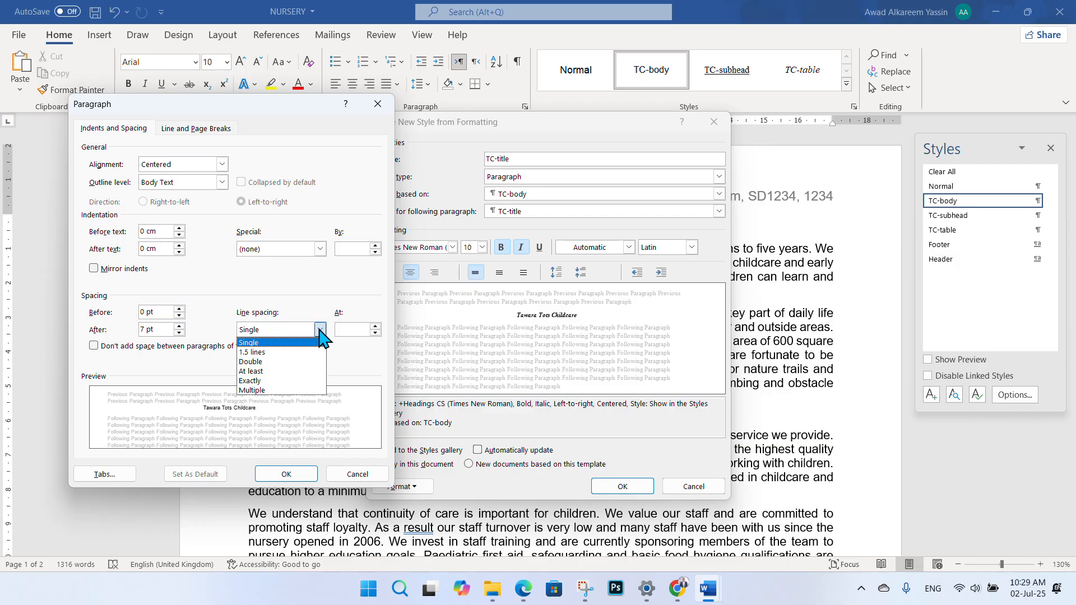
left_click(288, 342)
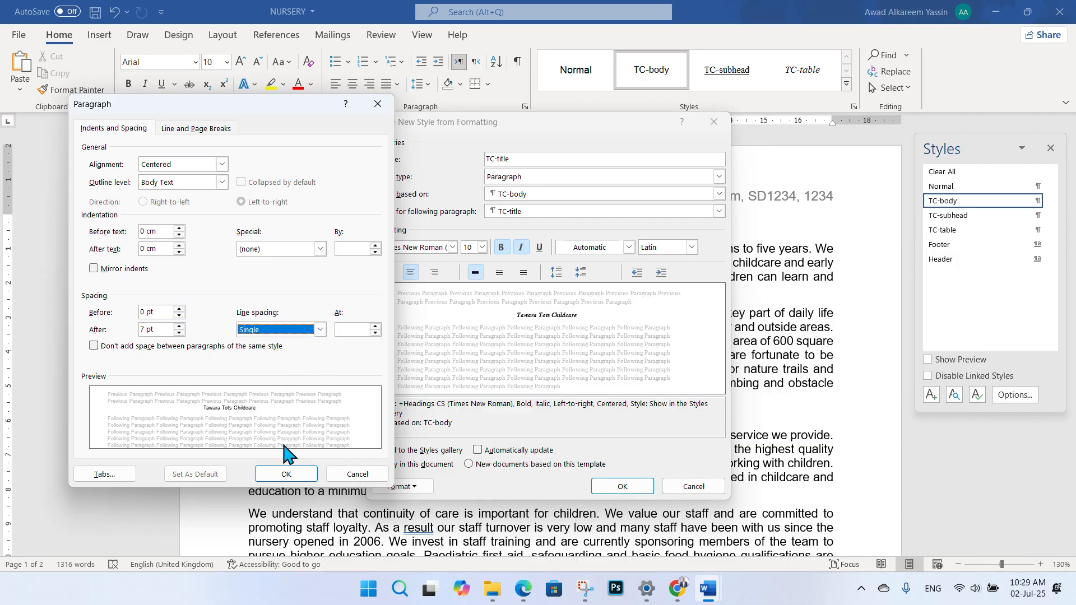
left_click(285, 473)
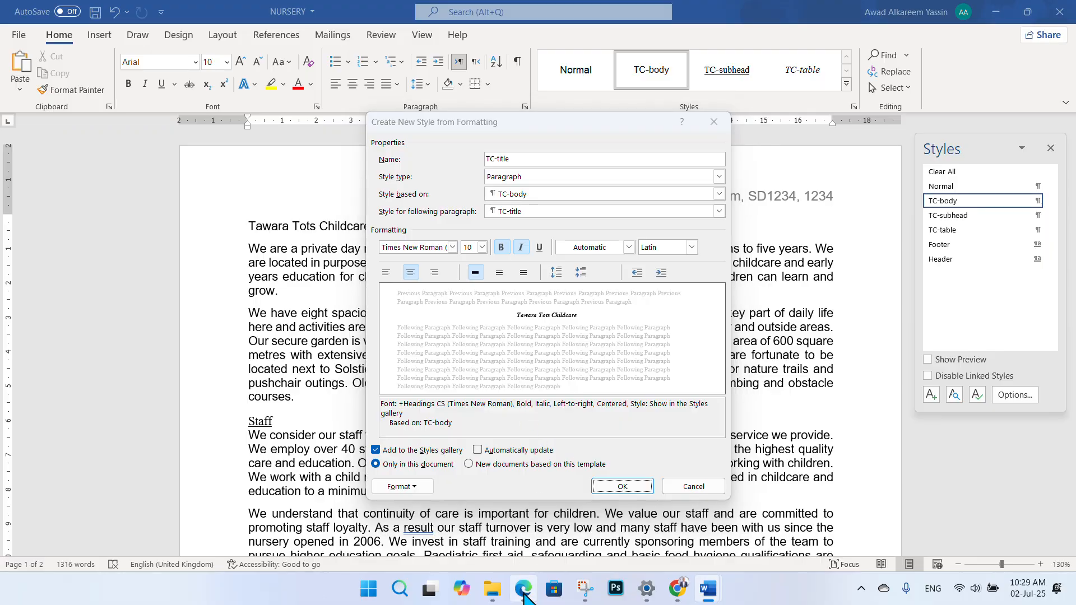
left_click(523, 589)
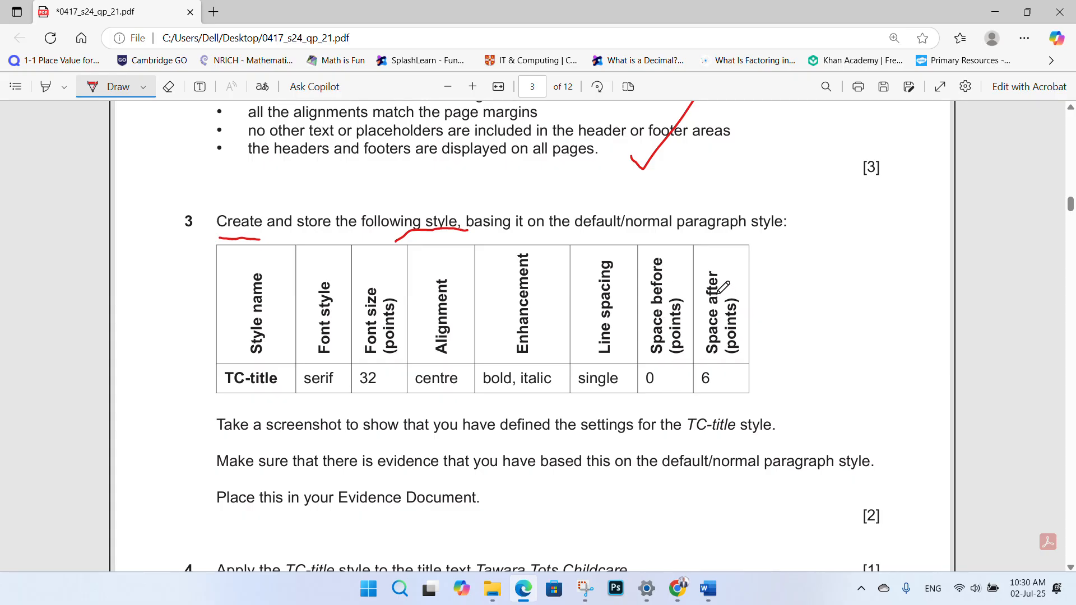
left_click(708, 588)
- Give the TC-title style 6 pt spacing after in its paragraph settings, checking the exam paper
left_click(779, 521)
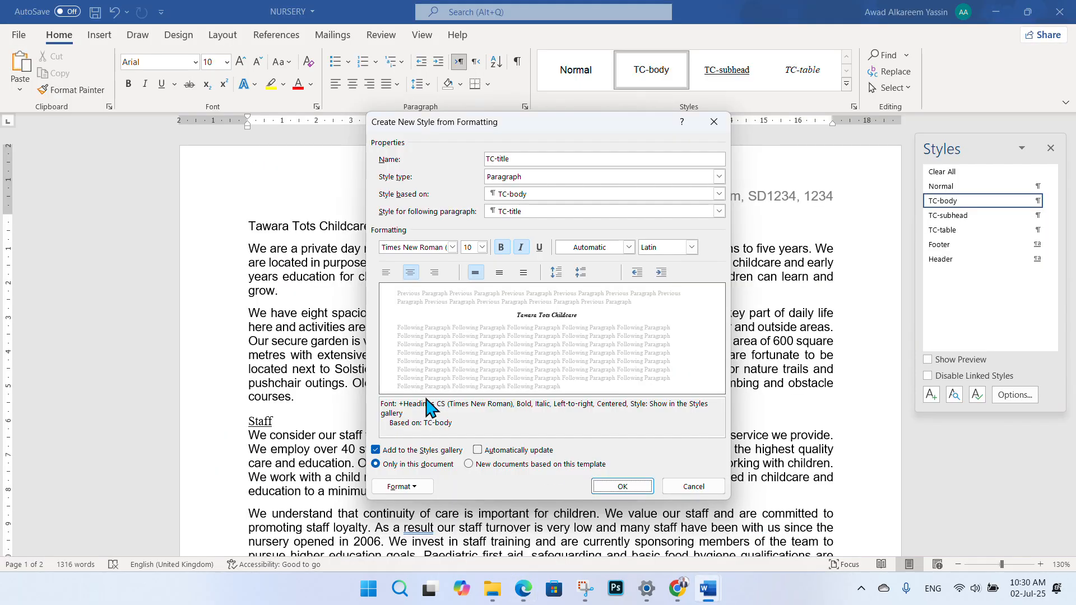
left_click(426, 488)
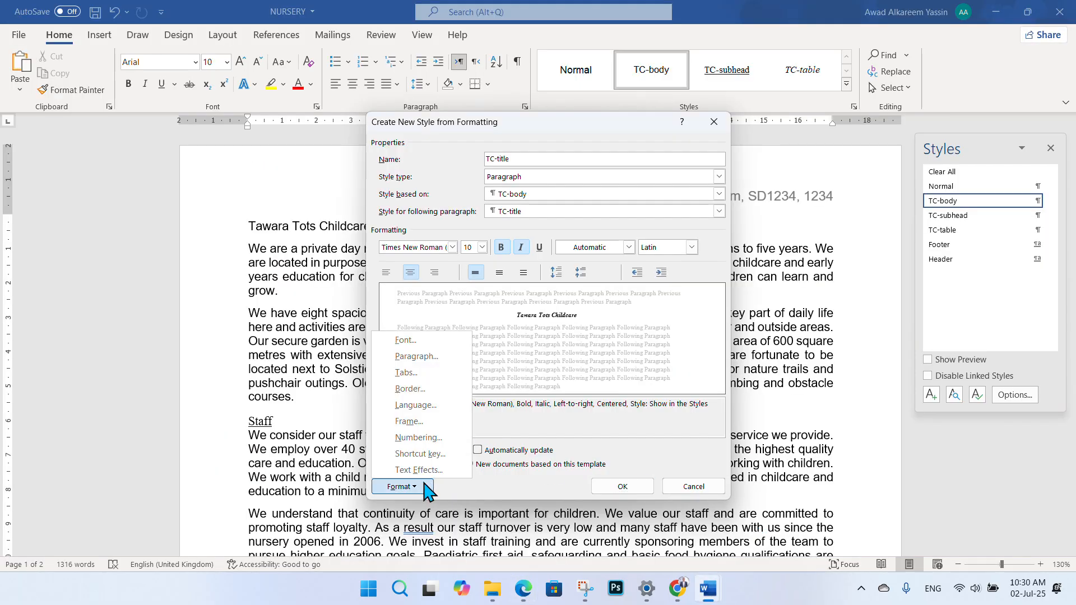
left_click(436, 357)
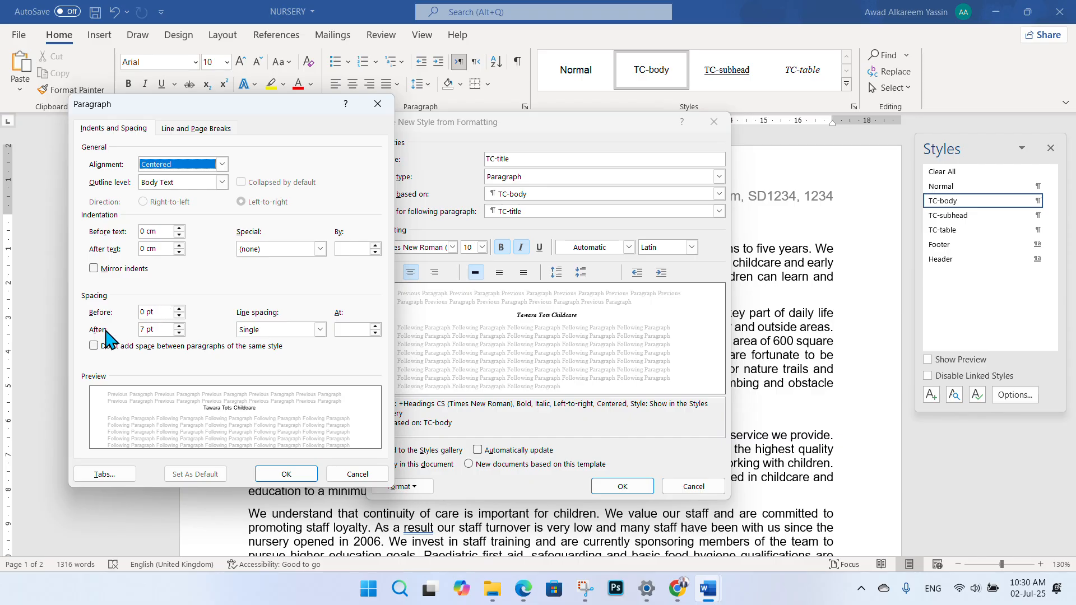
left_click(145, 329)
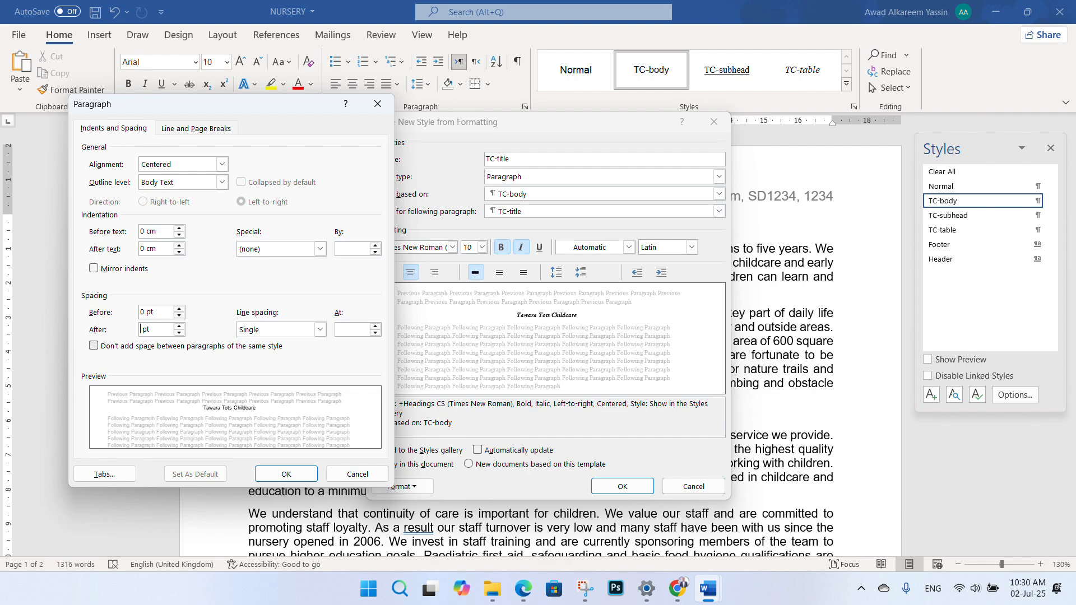
left_click(286, 474)
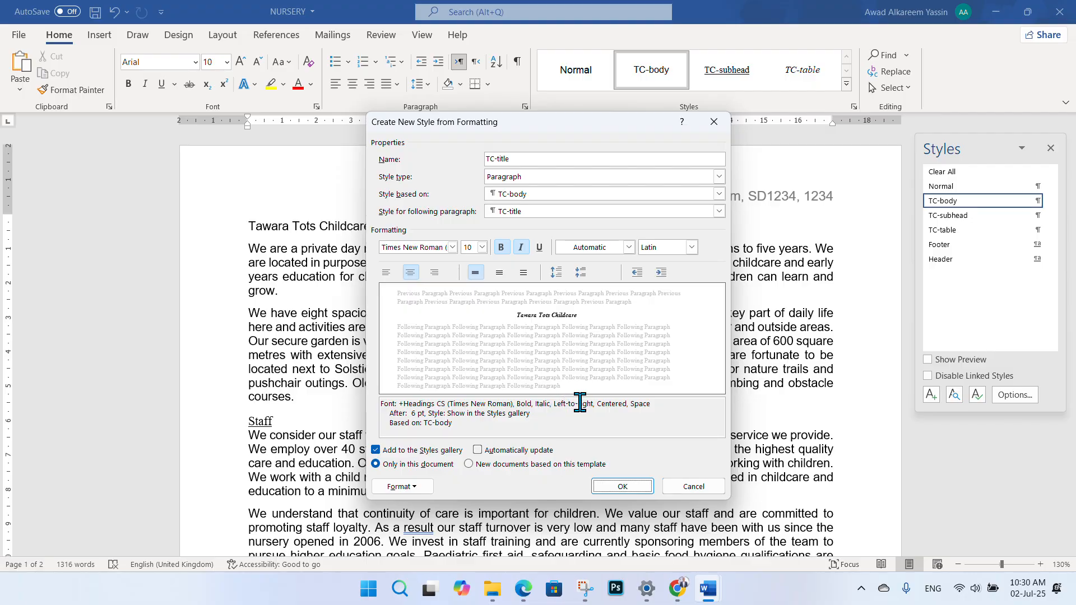
left_click(523, 589)
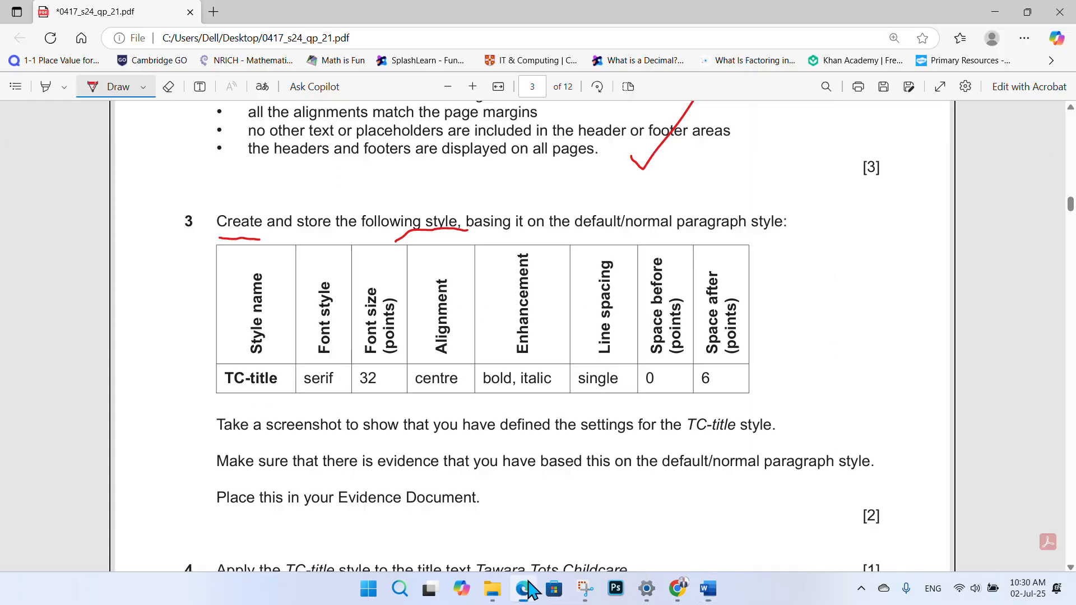
left_click(529, 585)
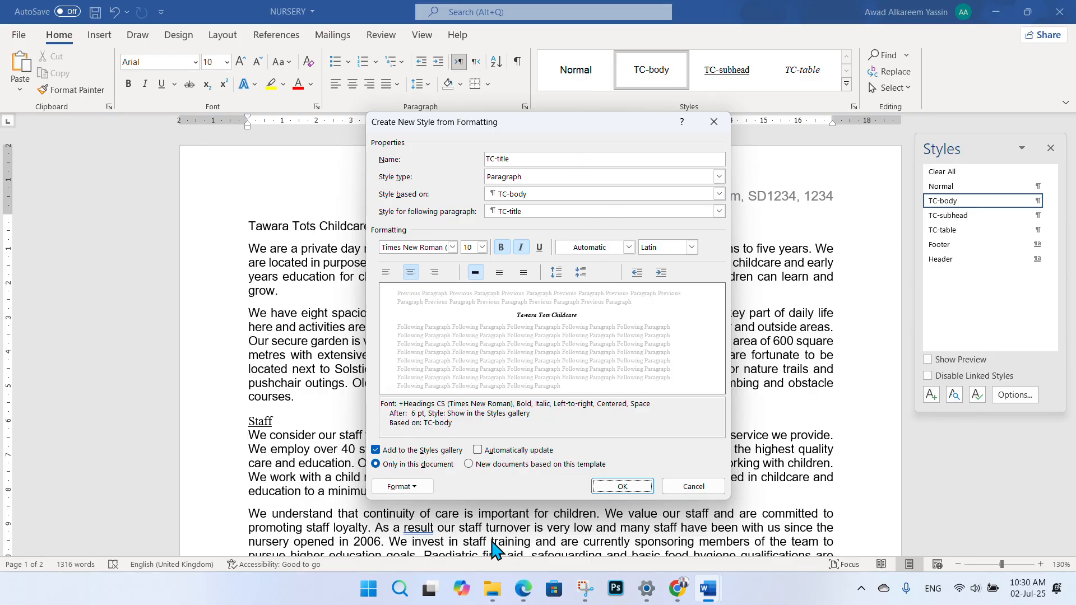
left_click(524, 588)
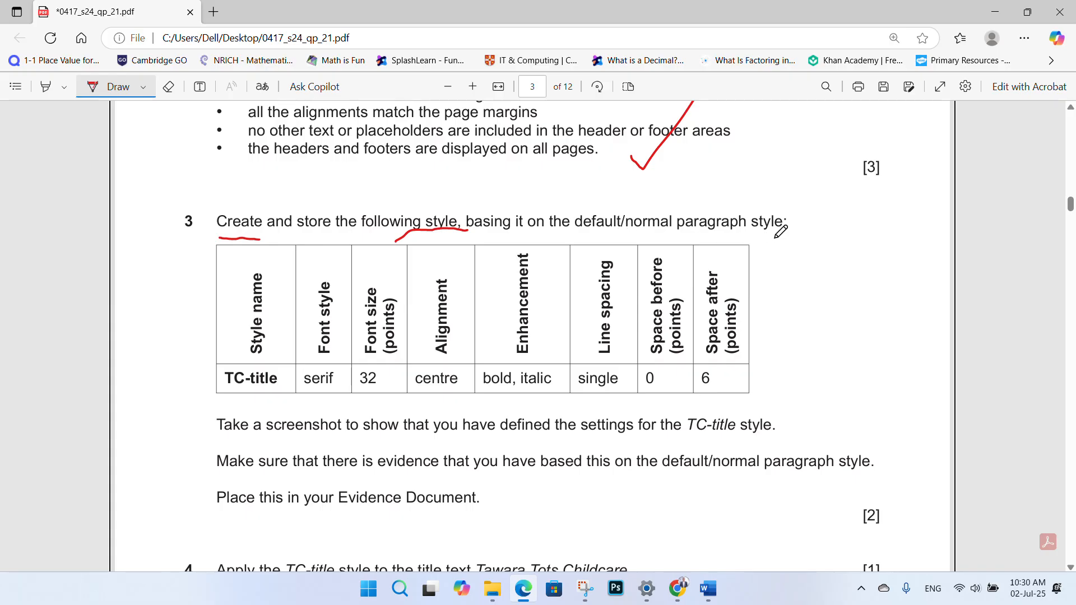
mouse_move(707, 588)
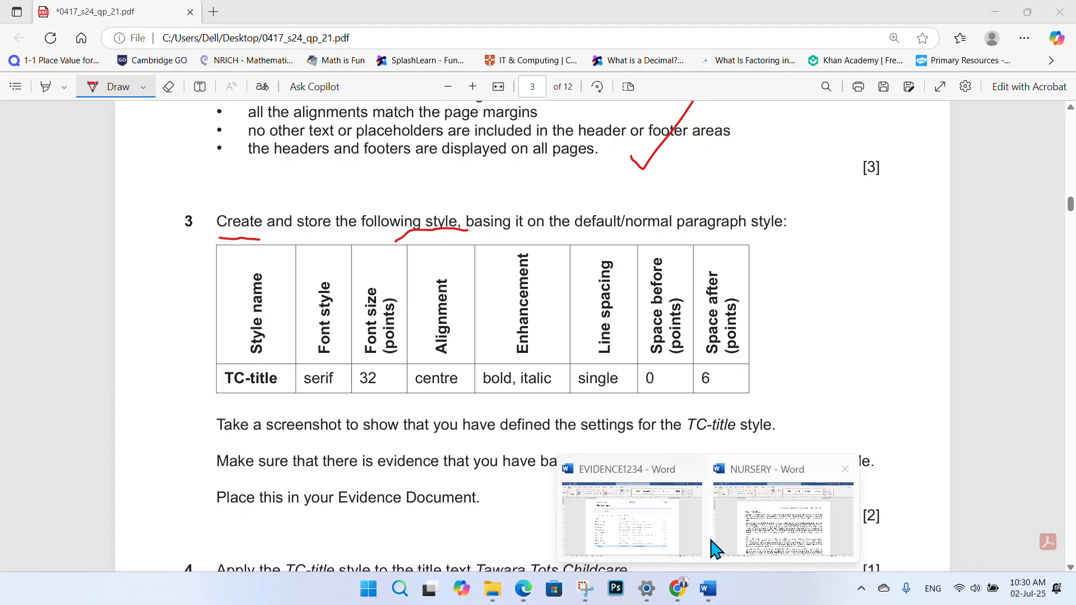
left_click(758, 543)
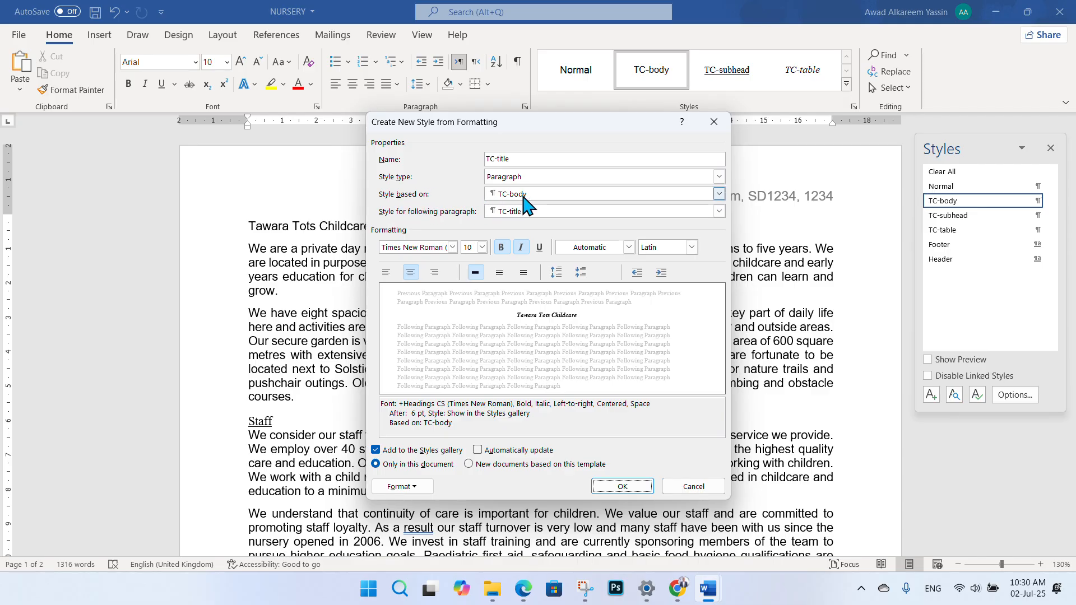
- Base TC-title on Normal and save the style, applying it to the title
left_click(719, 195)
left_click(639, 215)
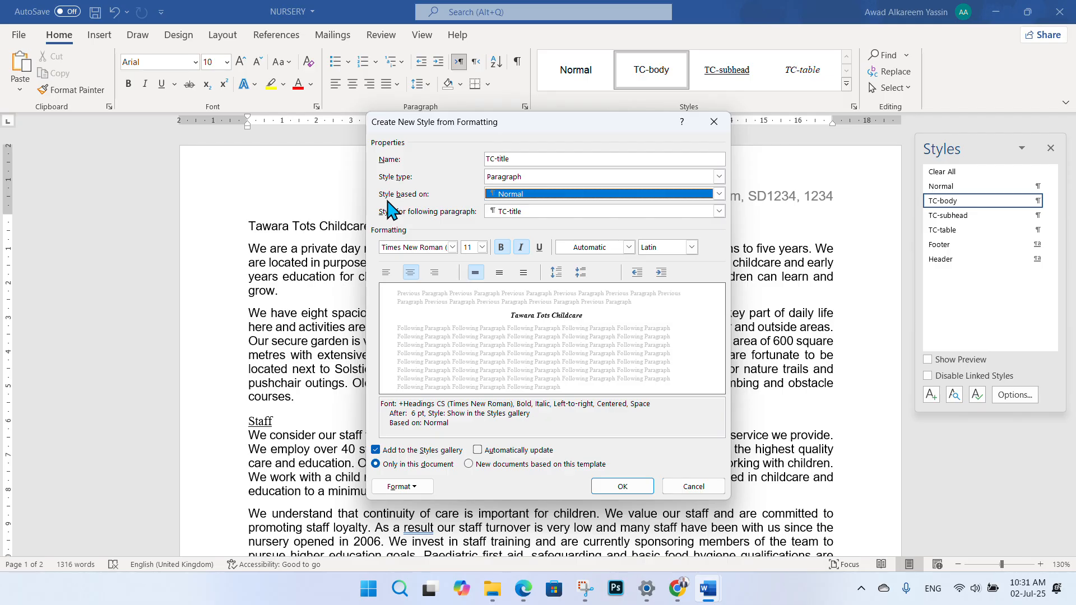
left_click(620, 489)
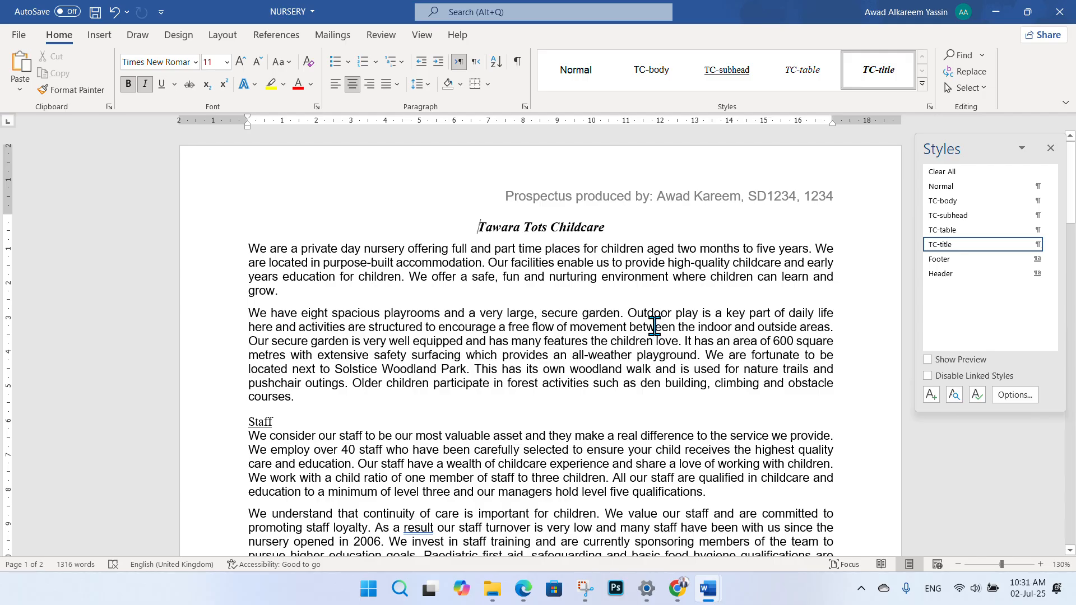
- Check the exam paper, then return to NURSERY and open the TC-title style's options
left_click(525, 588)
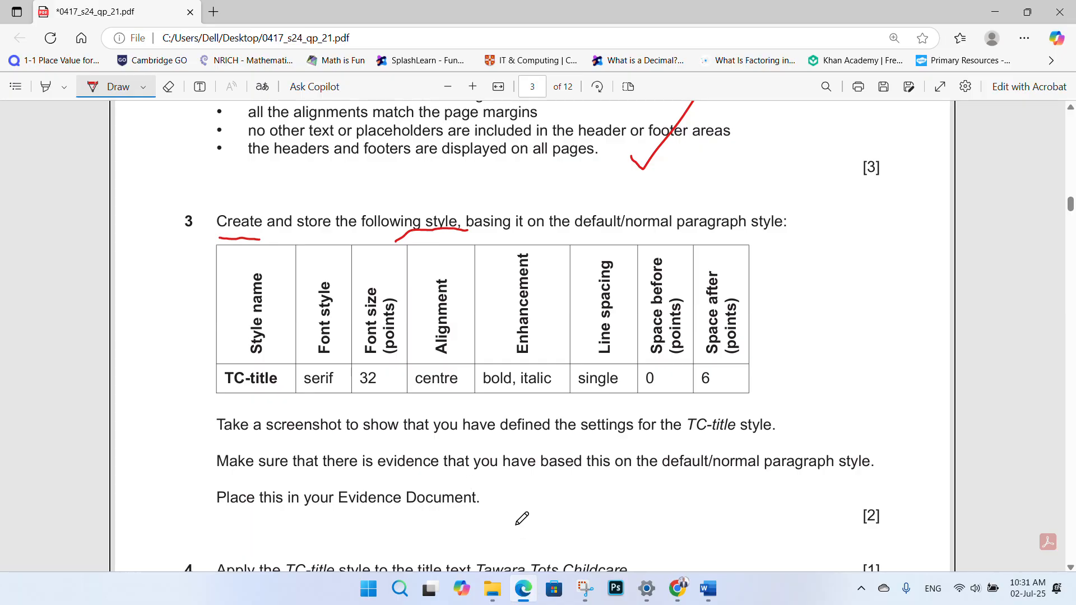
mouse_move(521, 580)
left_click(461, 22)
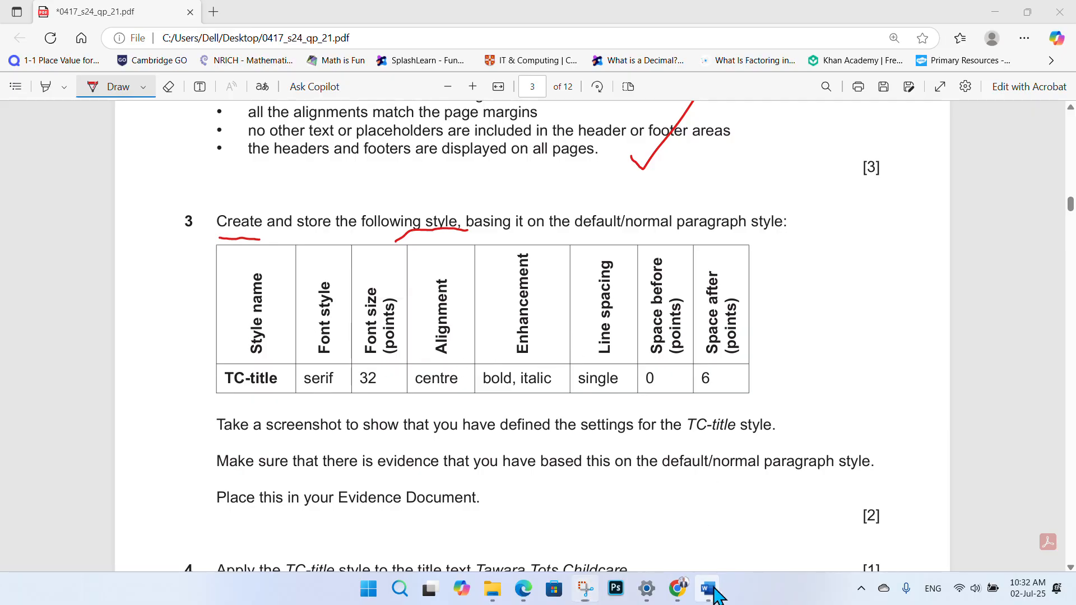
mouse_move(708, 588)
left_click(746, 545)
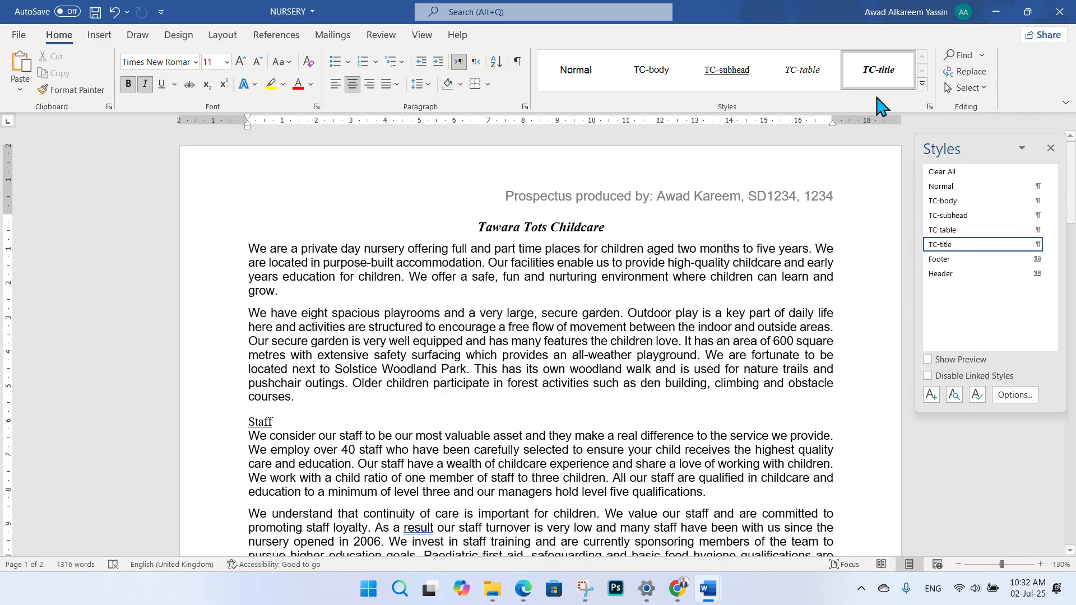
right_click(863, 67)
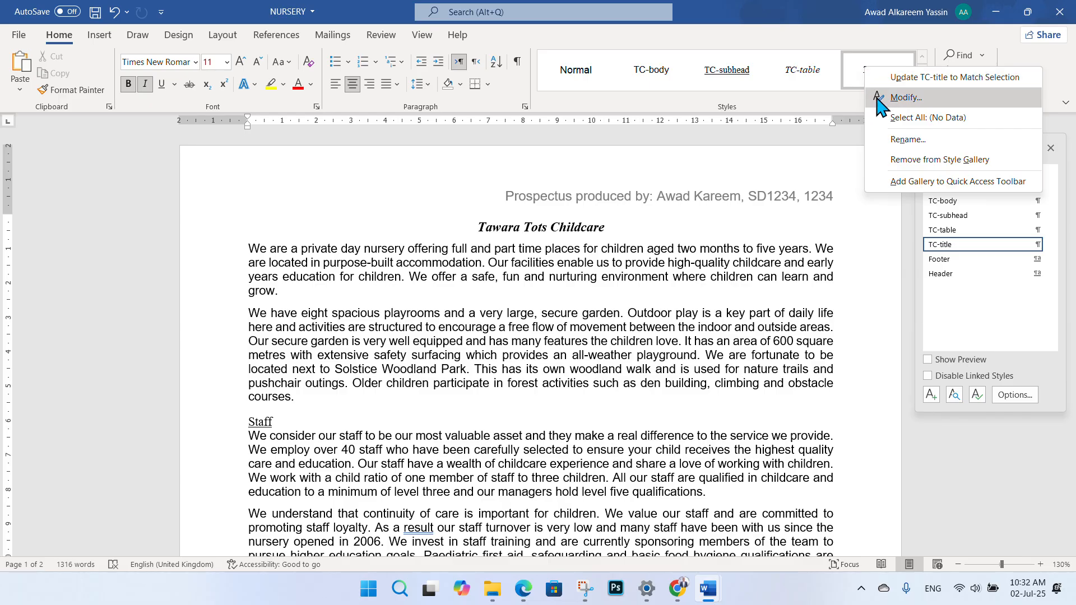
- Modify the TC-title style's font size to 32
left_click(882, 97)
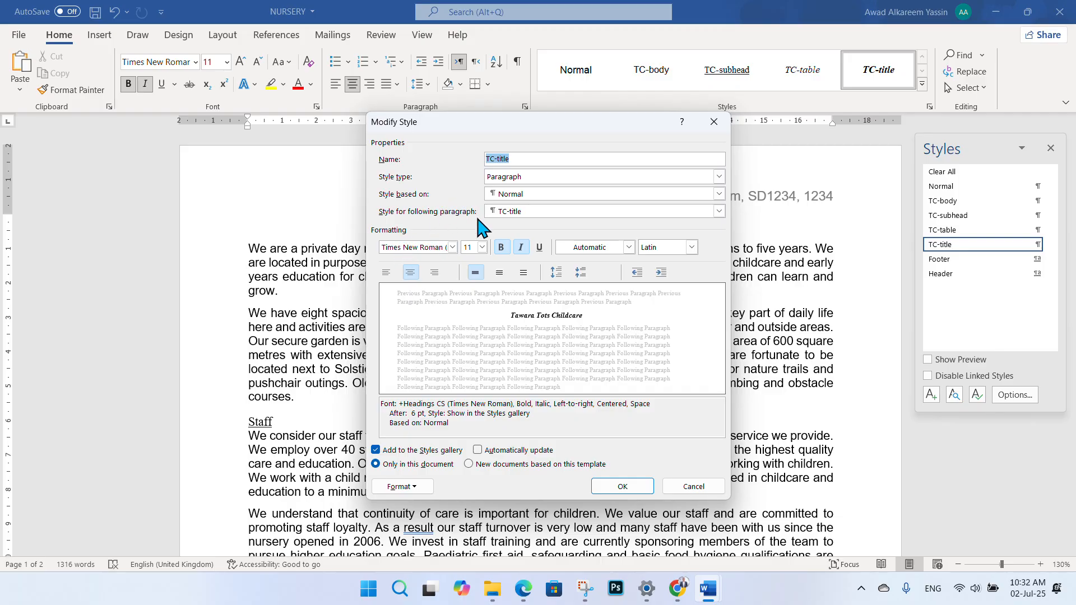
left_click(523, 594)
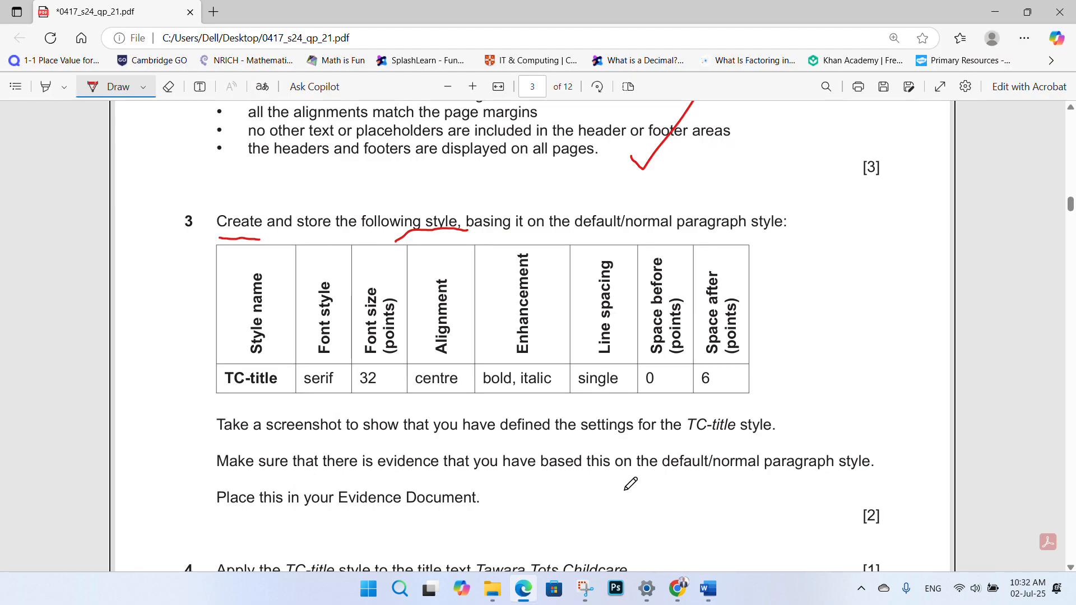
mouse_move(708, 589)
left_click(785, 532)
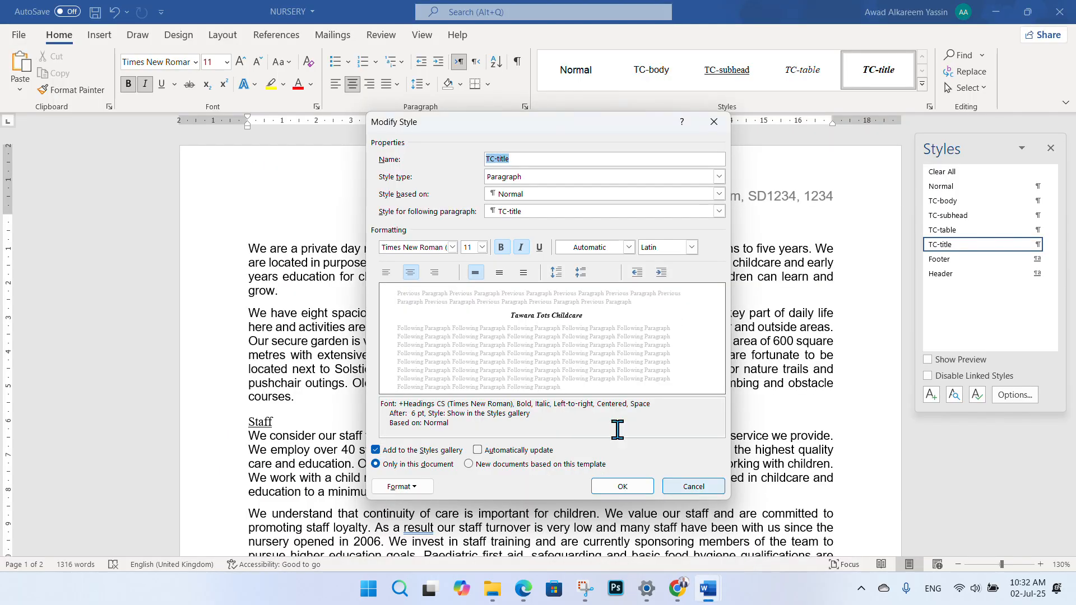
left_click(468, 247)
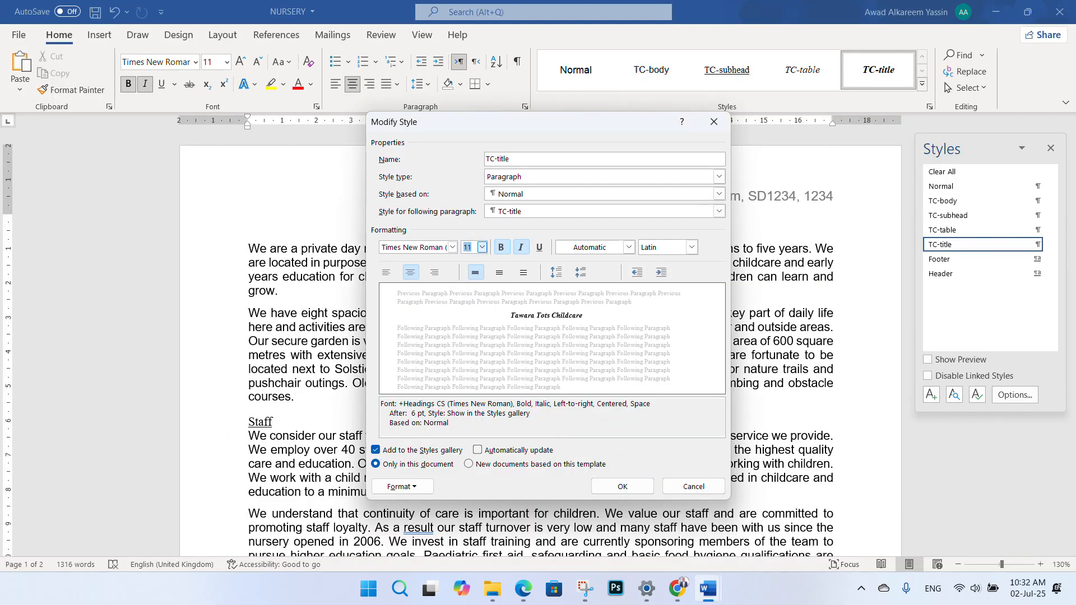
type("32")
left_click(525, 590)
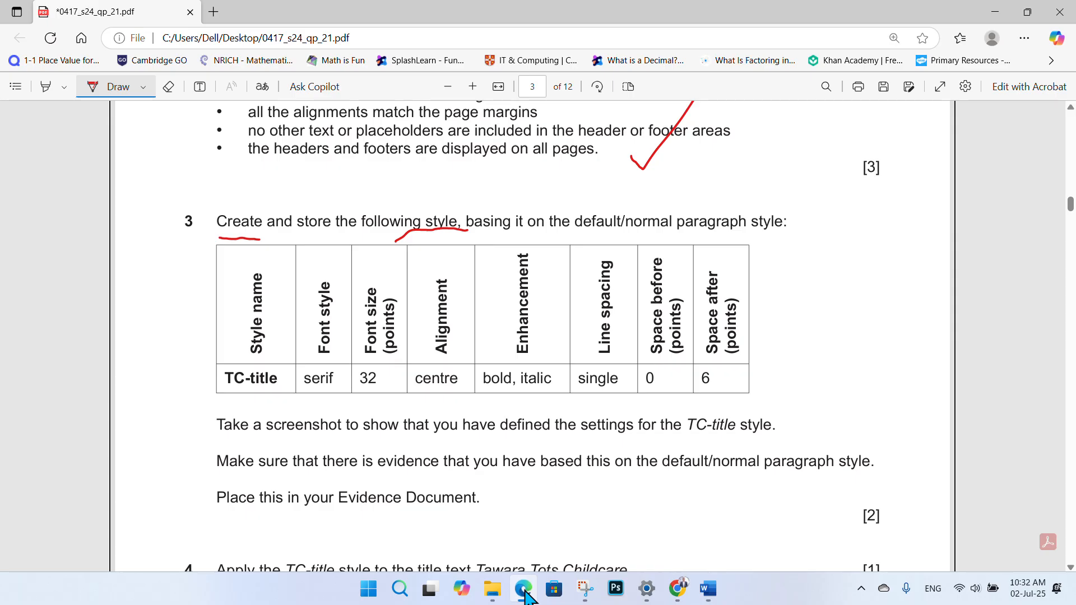
left_click(524, 593)
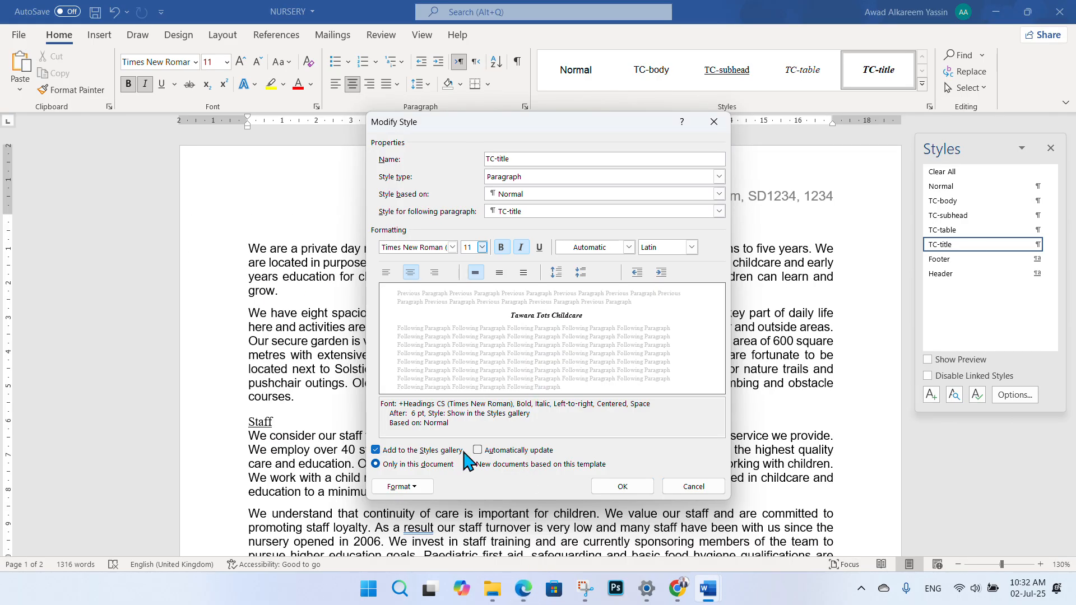
- Confirm paragraph spacing of 0 pt before and 6 pt after, then save the style
left_click(402, 486)
left_click(416, 356)
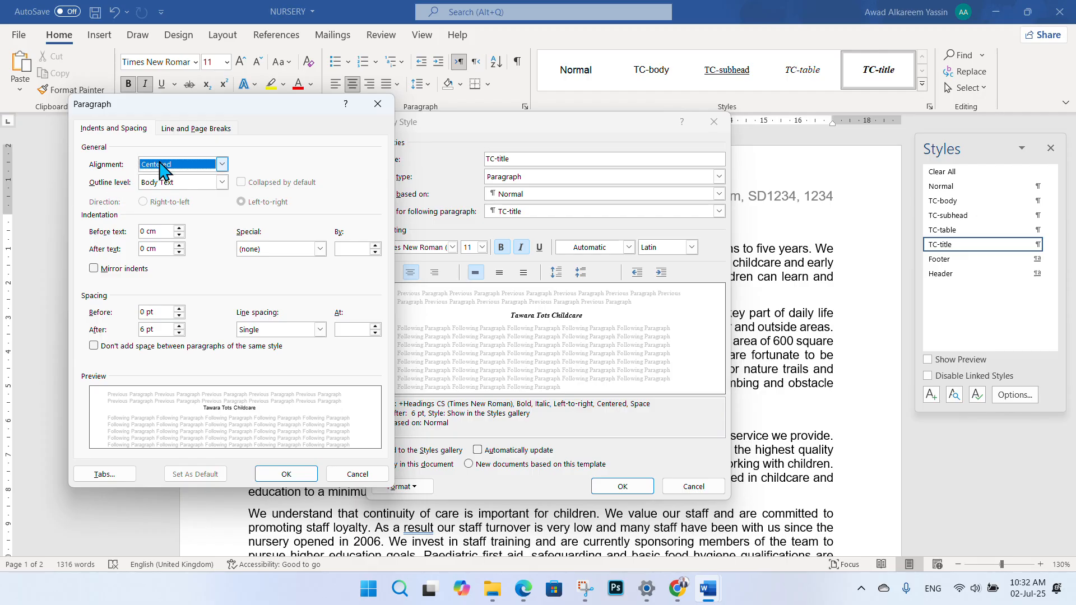
left_click(523, 588)
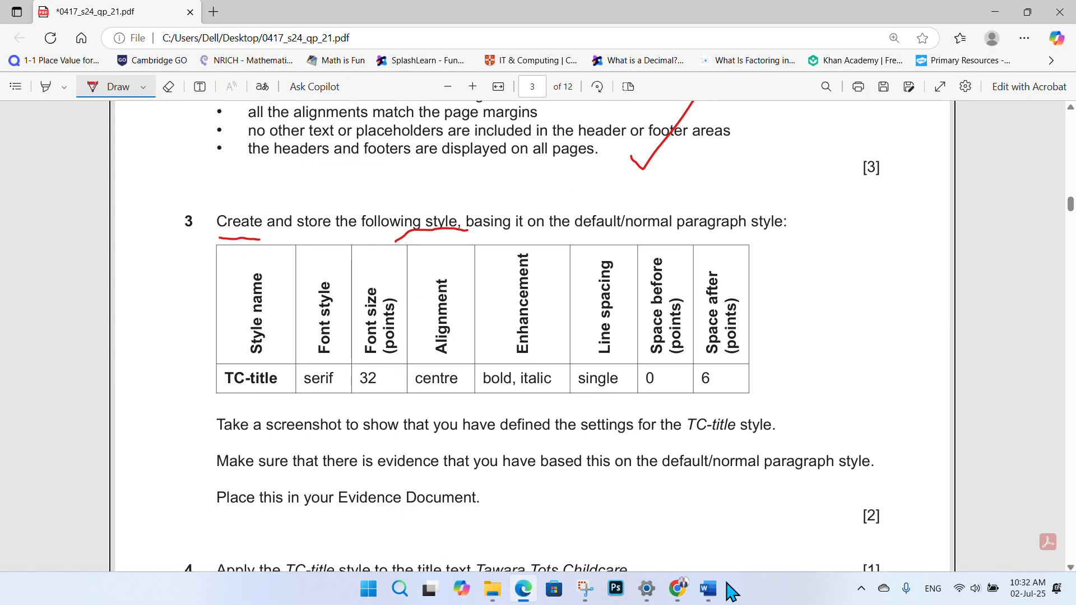
mouse_move(709, 591)
mouse_move(678, 535)
left_click(728, 535)
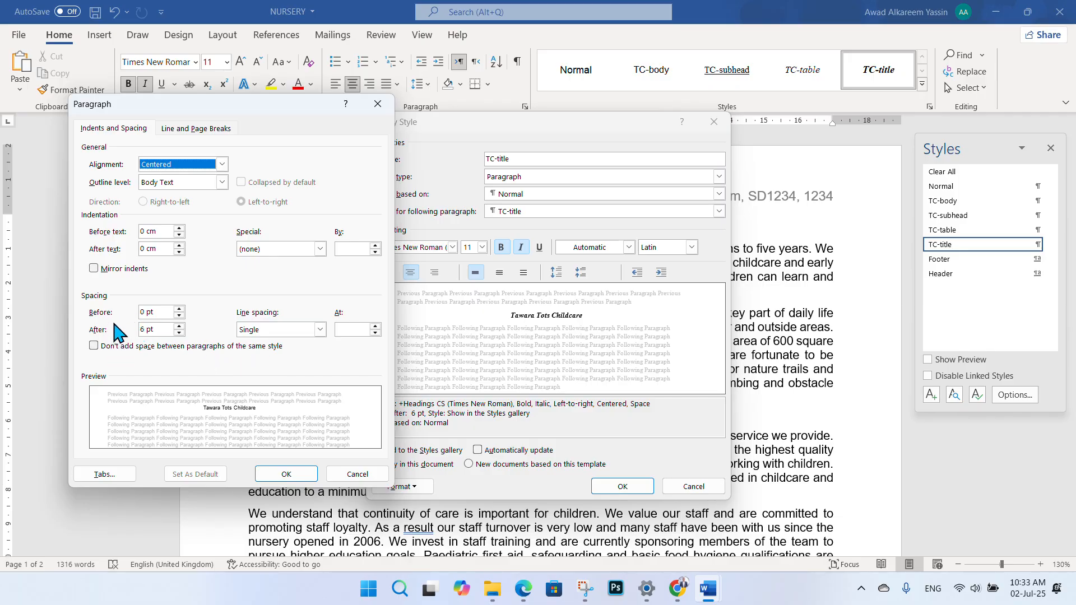
left_click(521, 591)
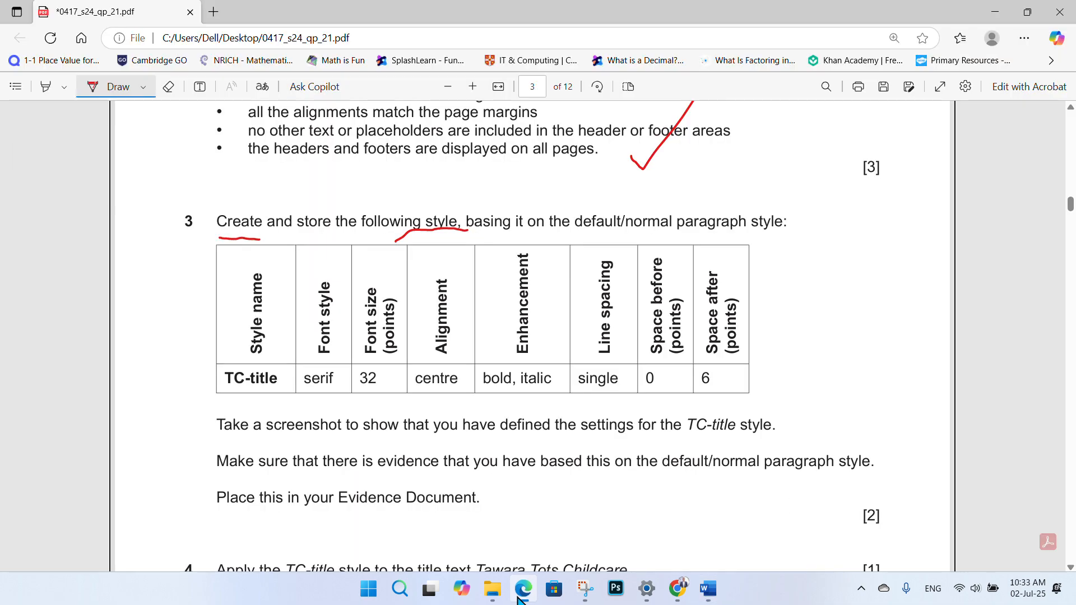
left_click(519, 594)
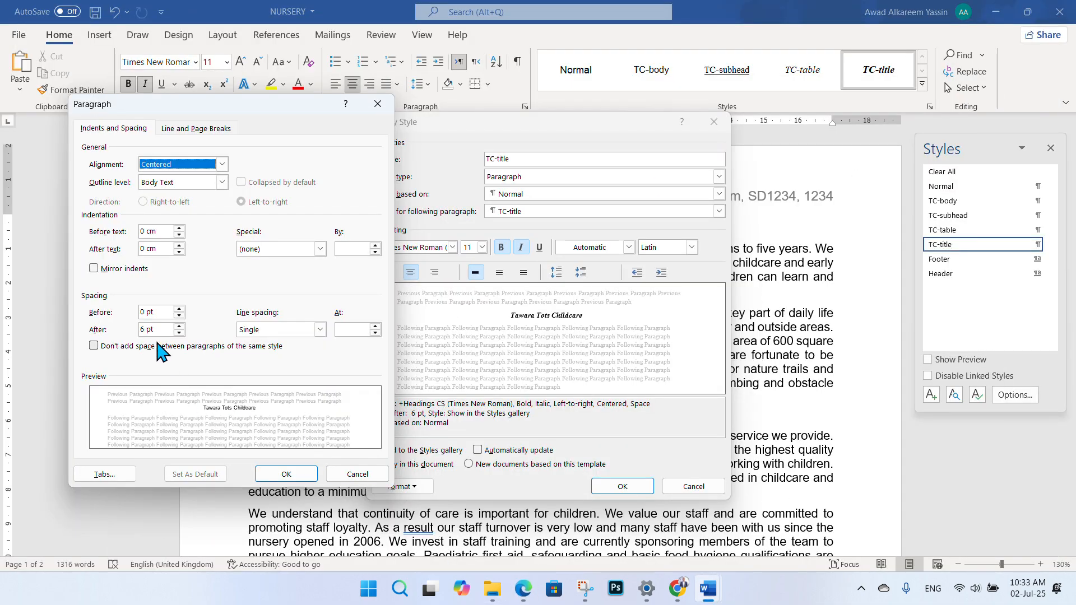
left_click(286, 474)
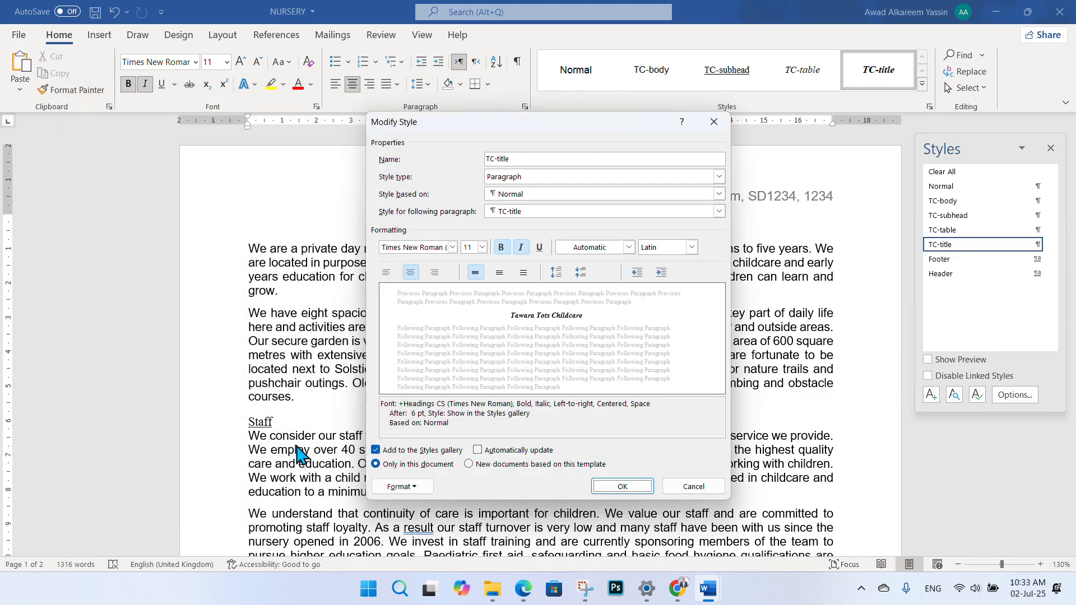
left_click(468, 247)
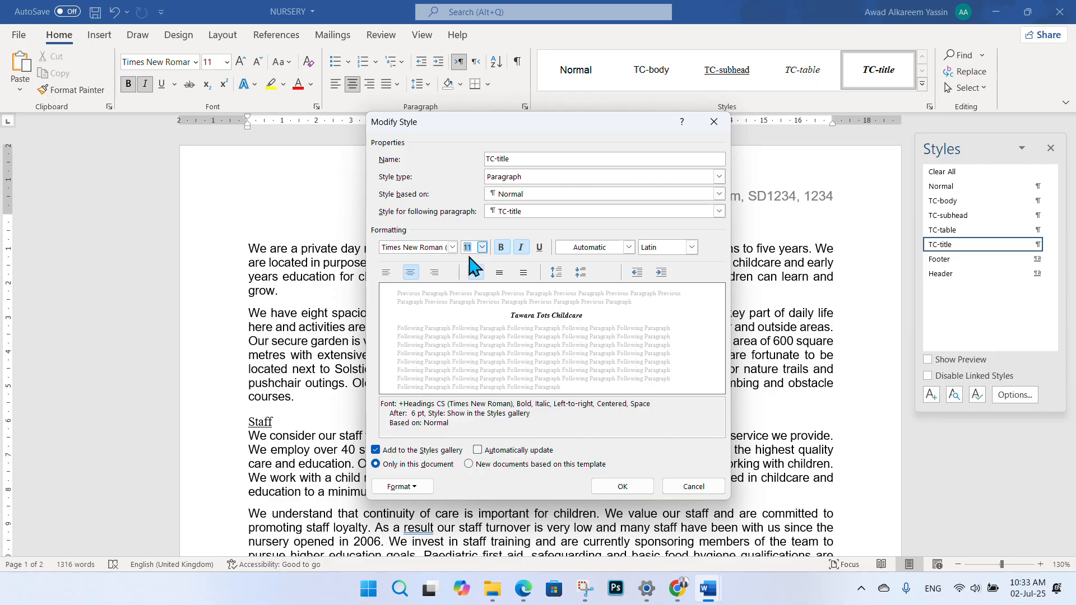
left_click(632, 488)
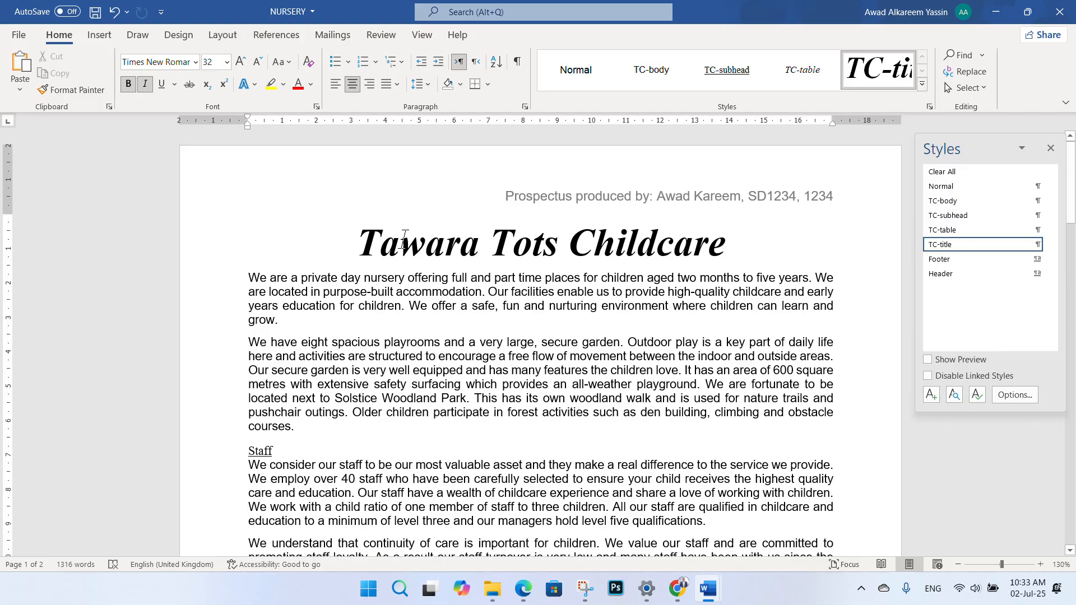
- Underline 'TC-title style' and 'default/normal paragraph' in red ink on question 3, then return to NURSERY
left_click(524, 588)
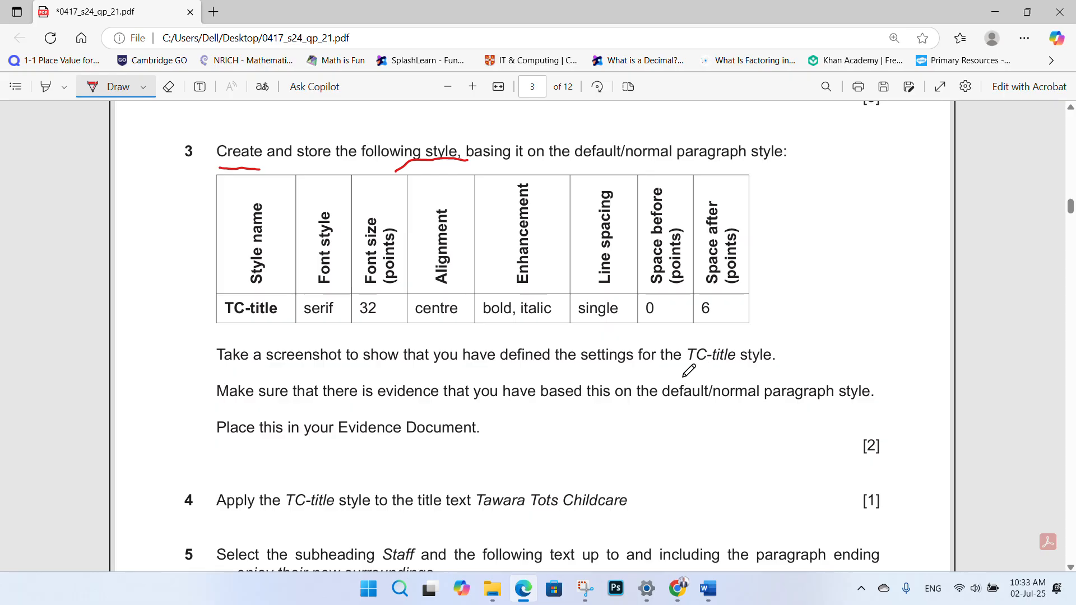
left_click_drag(684, 374, 780, 370)
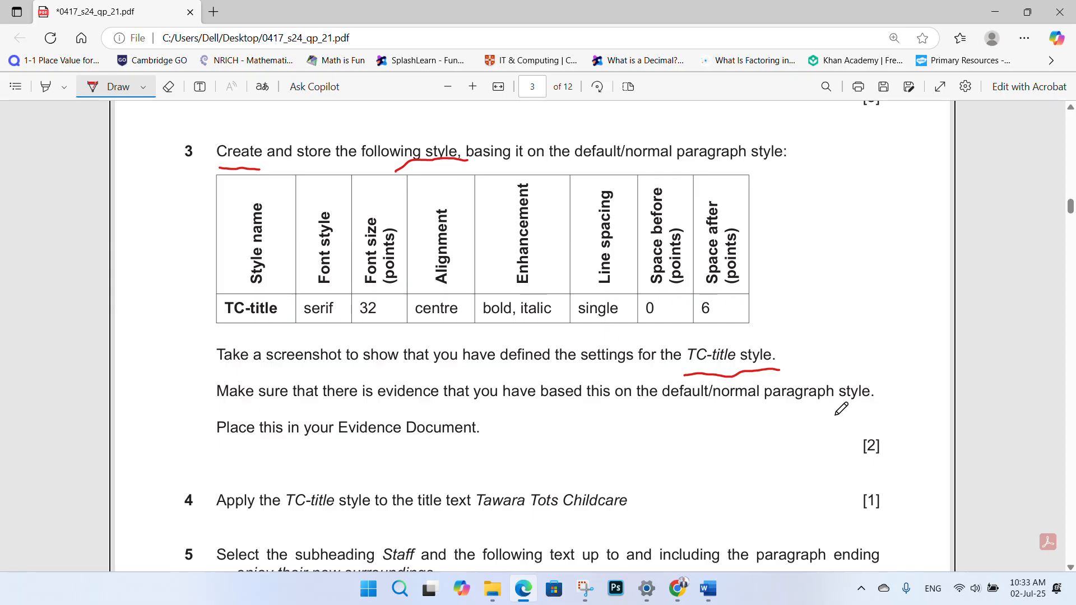
left_click_drag(679, 419, 772, 421)
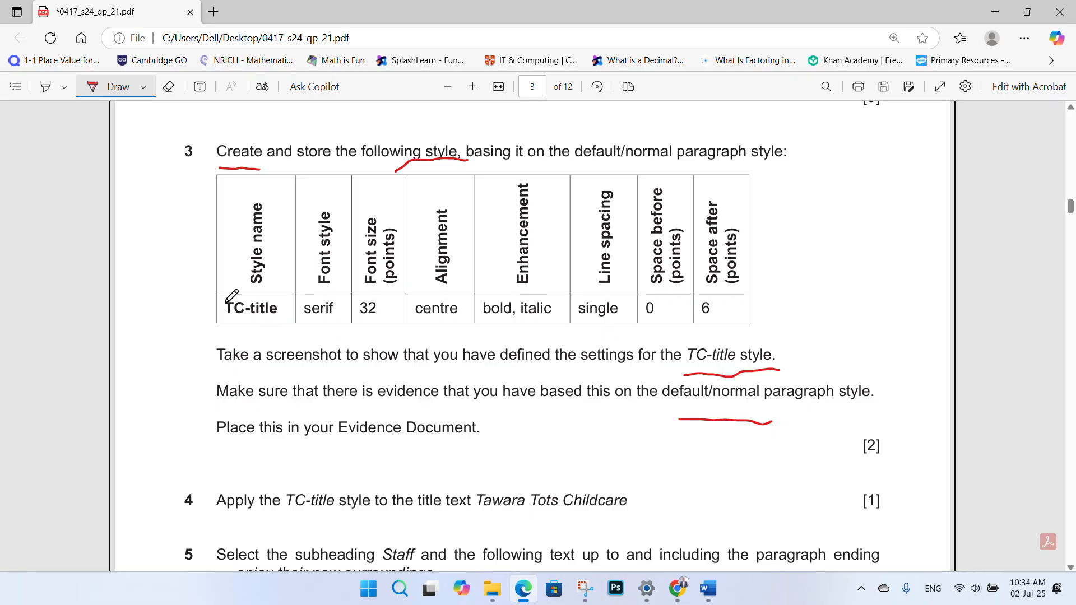
left_click_drag(187, 166, 203, 158)
mouse_move(708, 588)
left_click(763, 552)
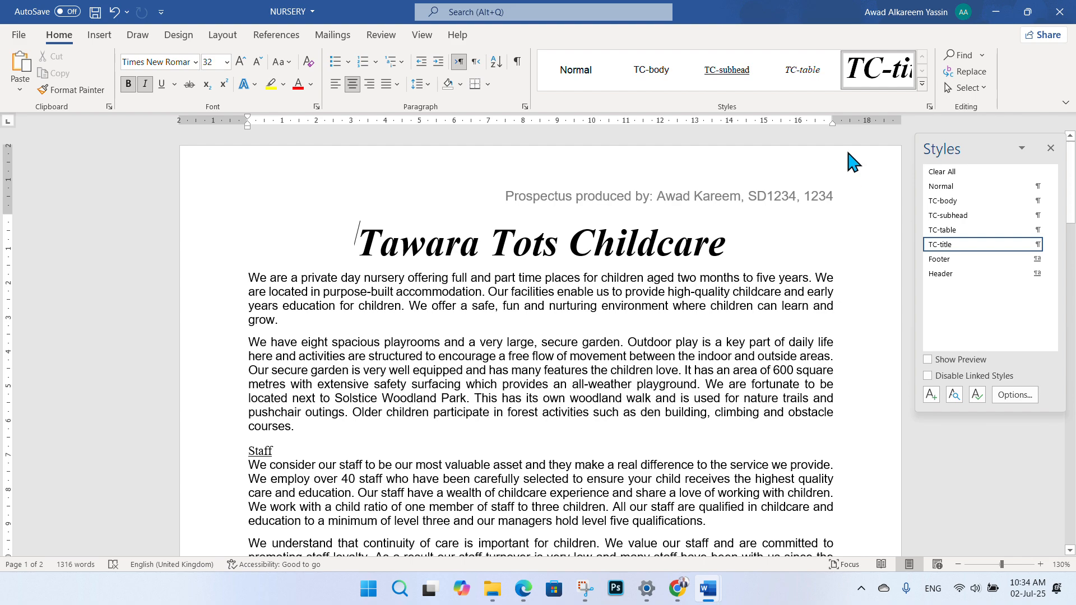
- Snip the TC-title Modify Style and Paragraph dialogs side by side in one screenshot
right_click(867, 74)
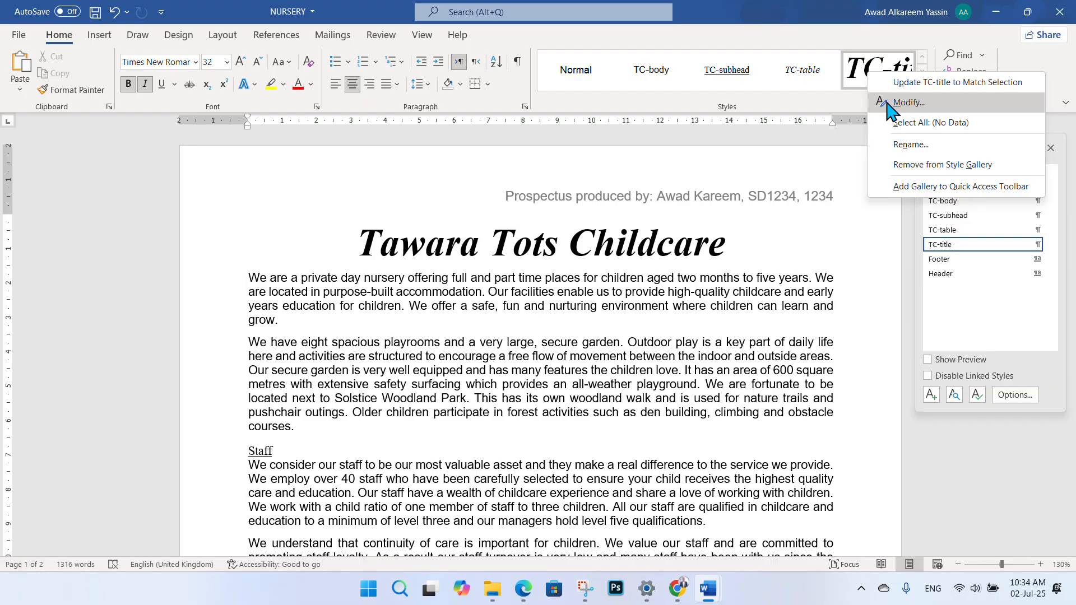
left_click(888, 103)
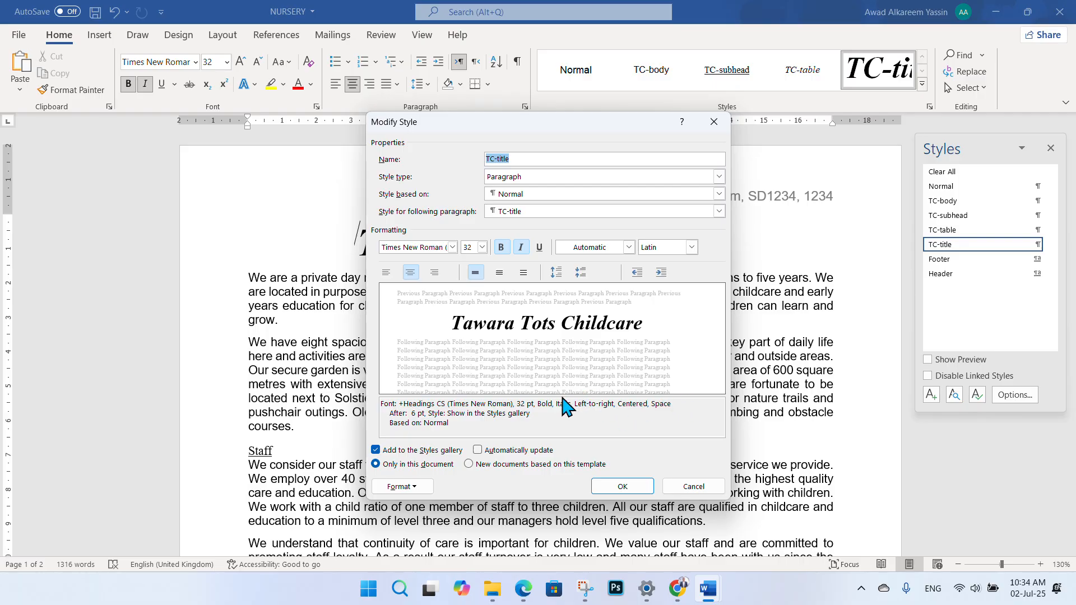
left_click(423, 487)
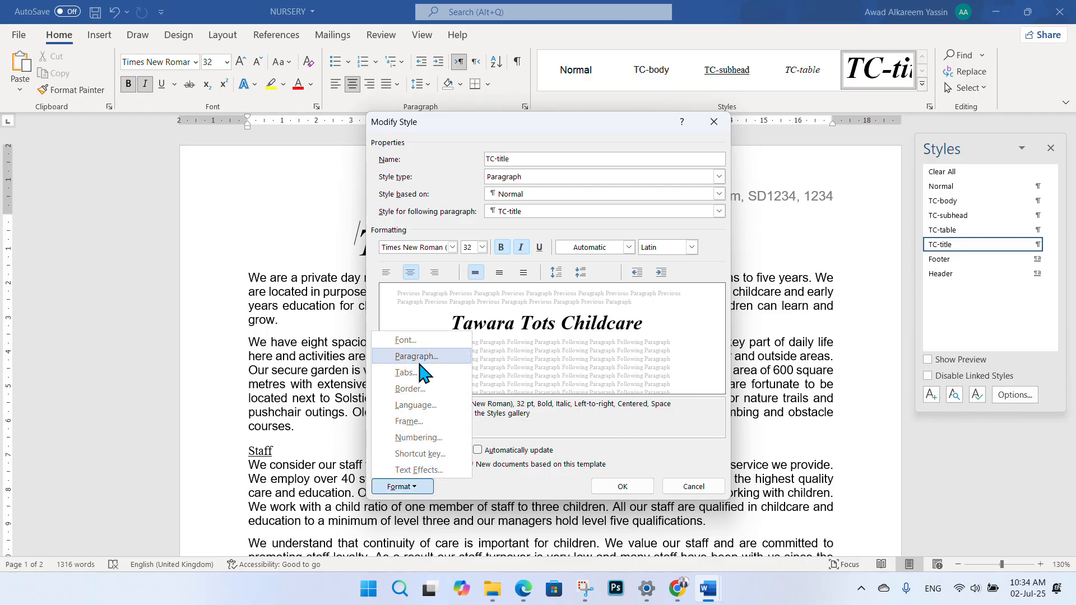
left_click(419, 358)
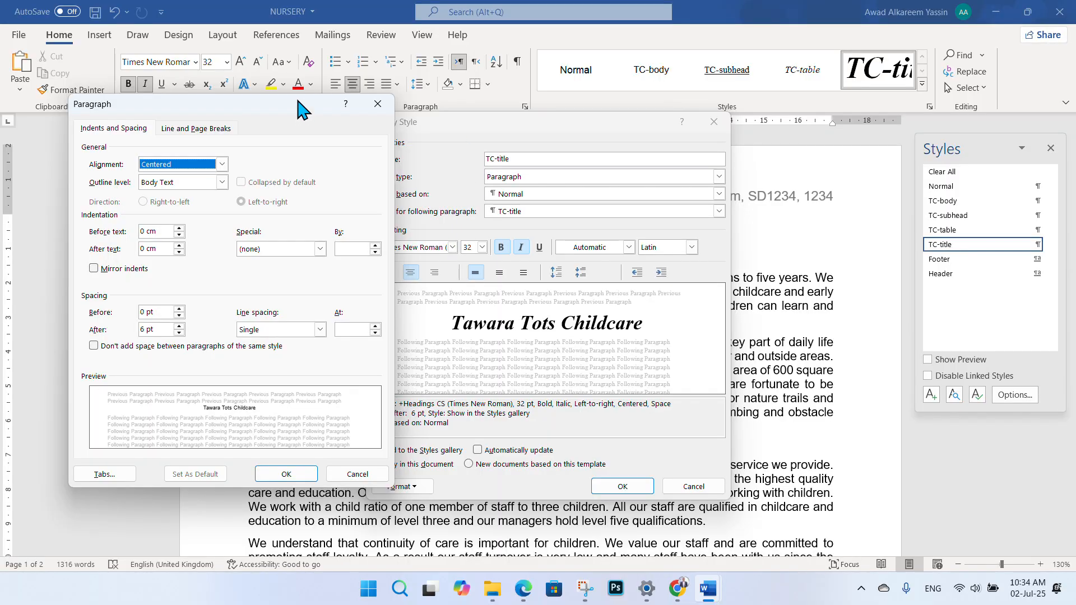
left_click_drag(297, 110, 268, 117)
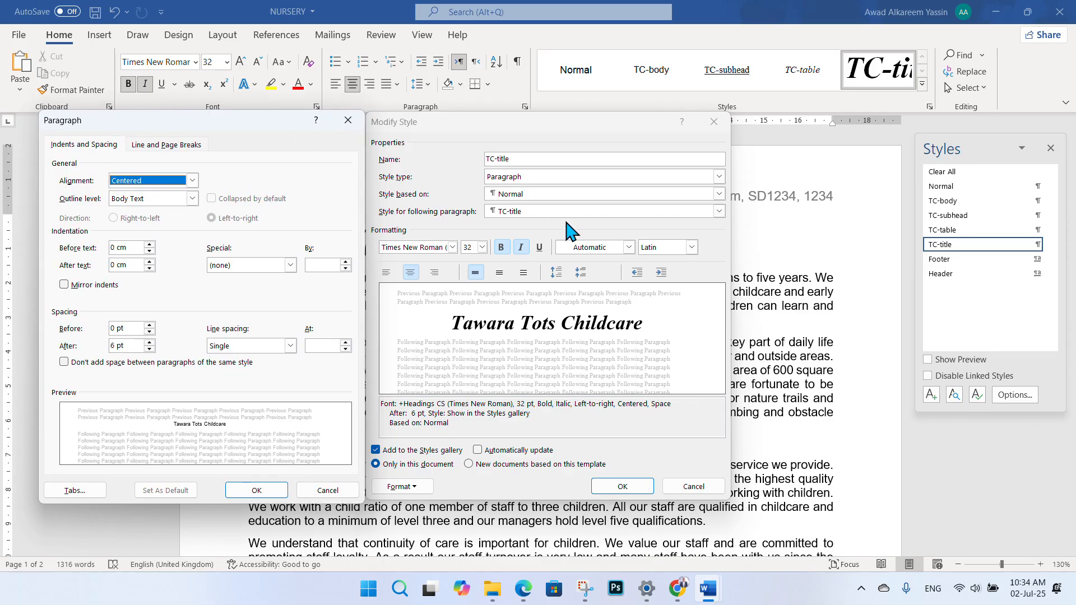
key("super+shift+s")
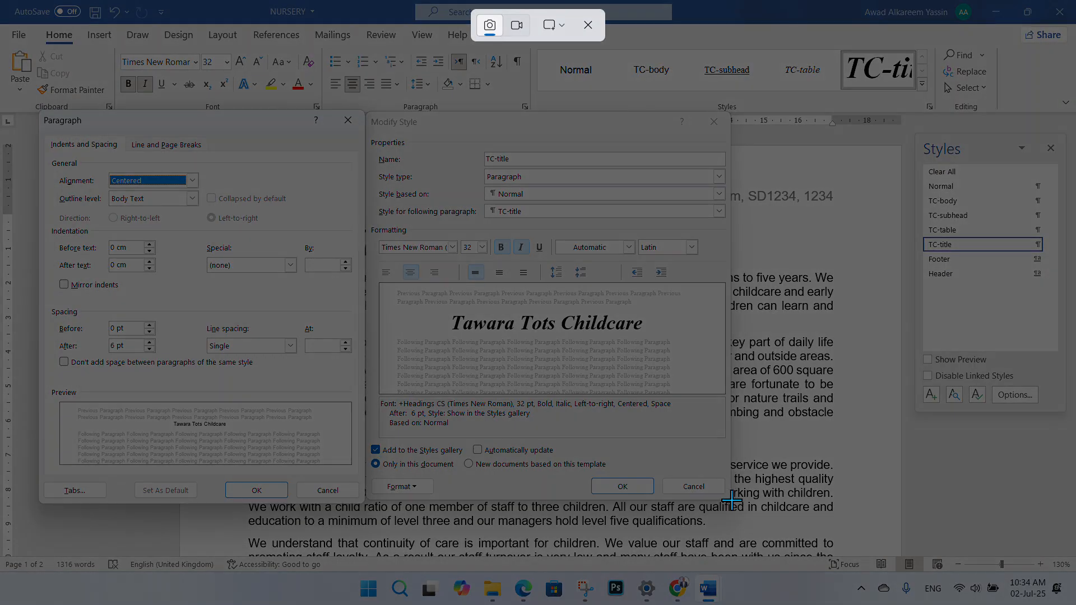
left_click_drag(730, 503, 38, 111)
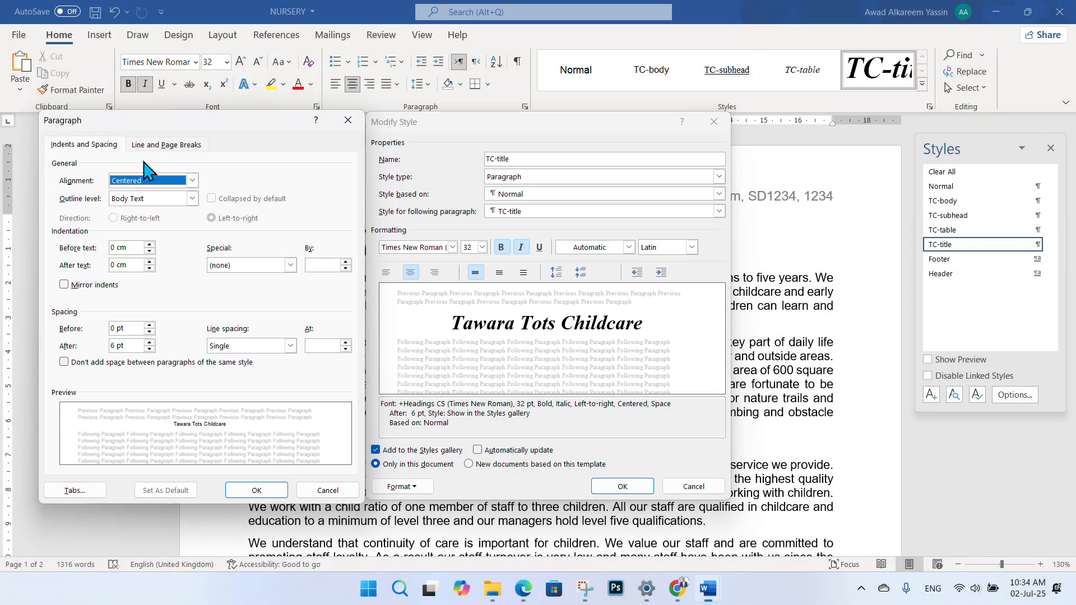
mouse_move(714, 590)
mouse_move(680, 548)
left_click(257, 490)
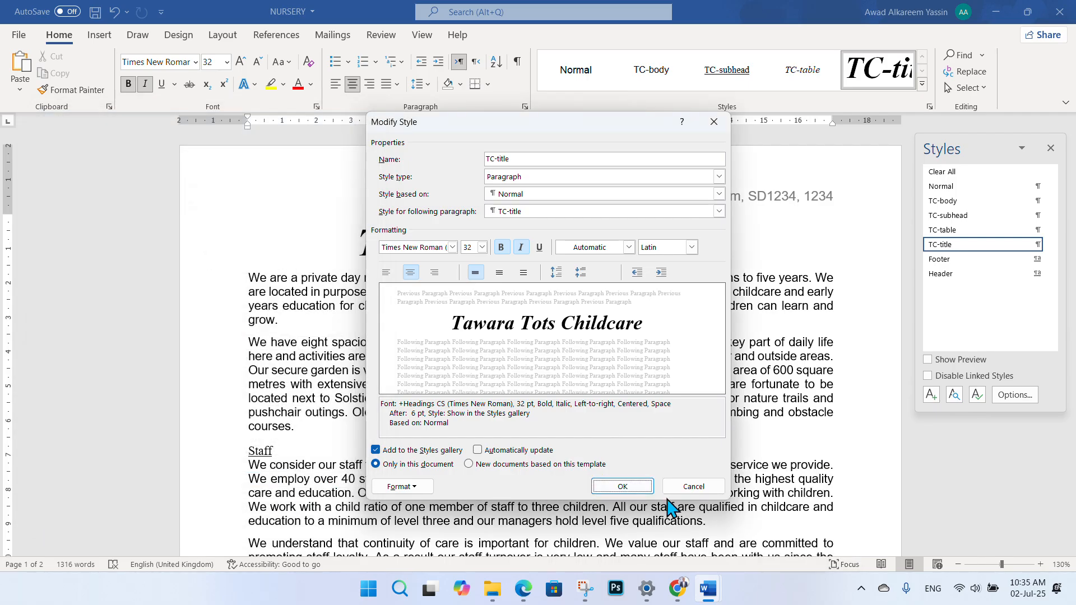
- Paste the dialogs screenshot under 'Step 3 evidence:' in EVIDENCE1234
left_click(623, 487)
mouse_move(707, 588)
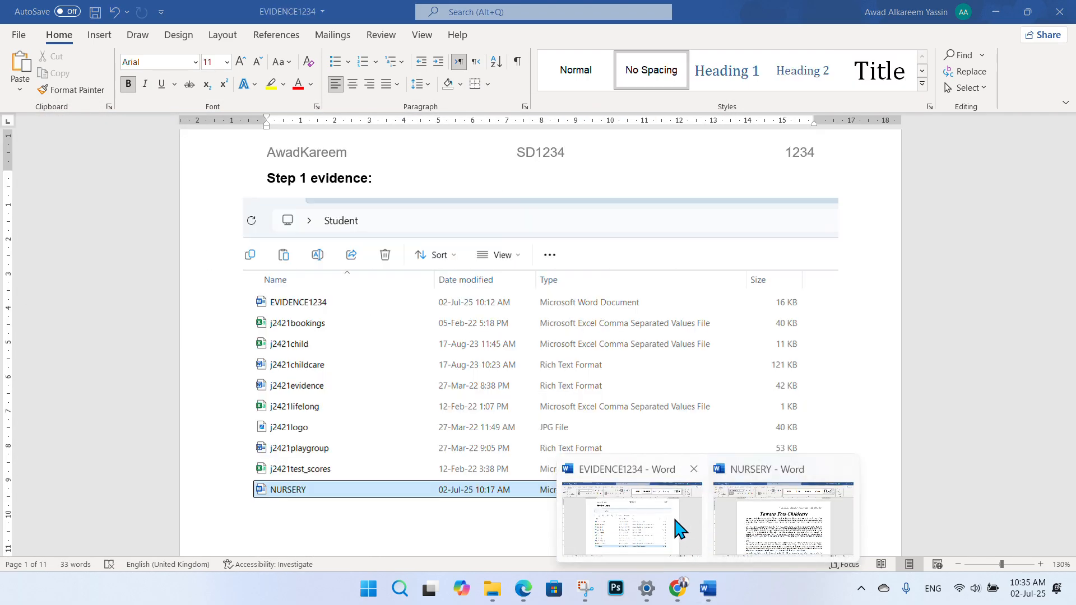
left_click(679, 529)
scroll(386, 339, "down", 20)
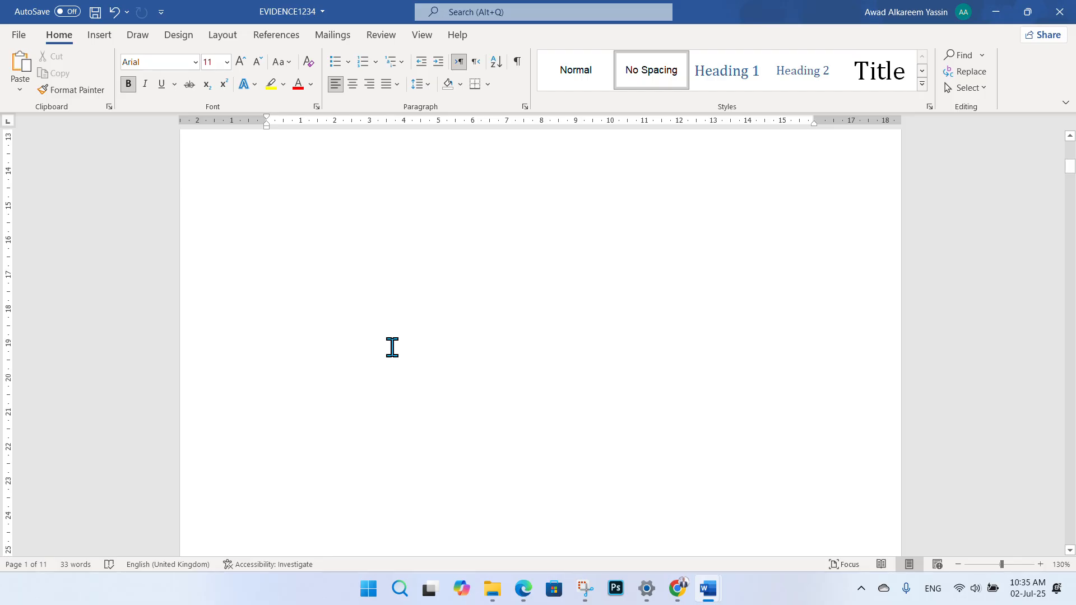
scroll(380, 326, "down", 5)
left_click(297, 271)
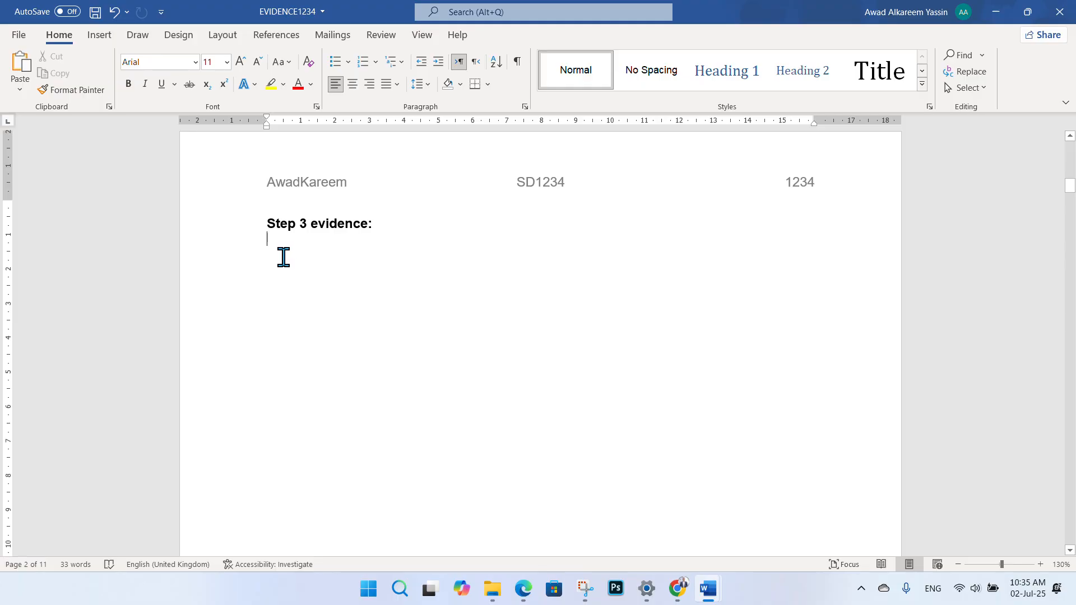
right_click(283, 256)
left_click(264, 265)
key("ctrl+v")
left_click(685, 354)
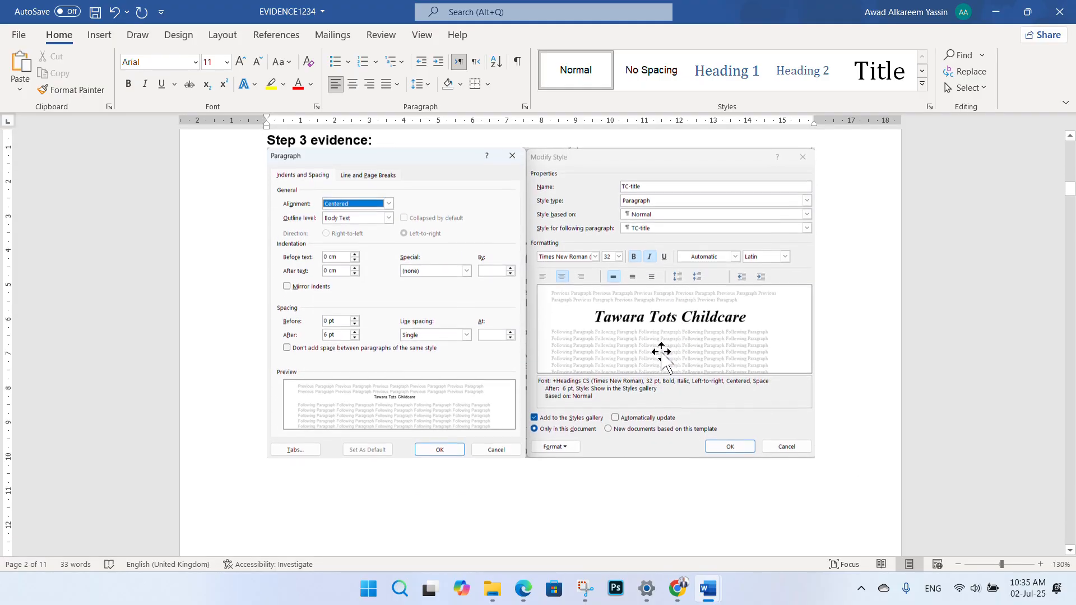
- Give the screenshot Square wrapping, then enlarge and reposition it
left_click(829, 155)
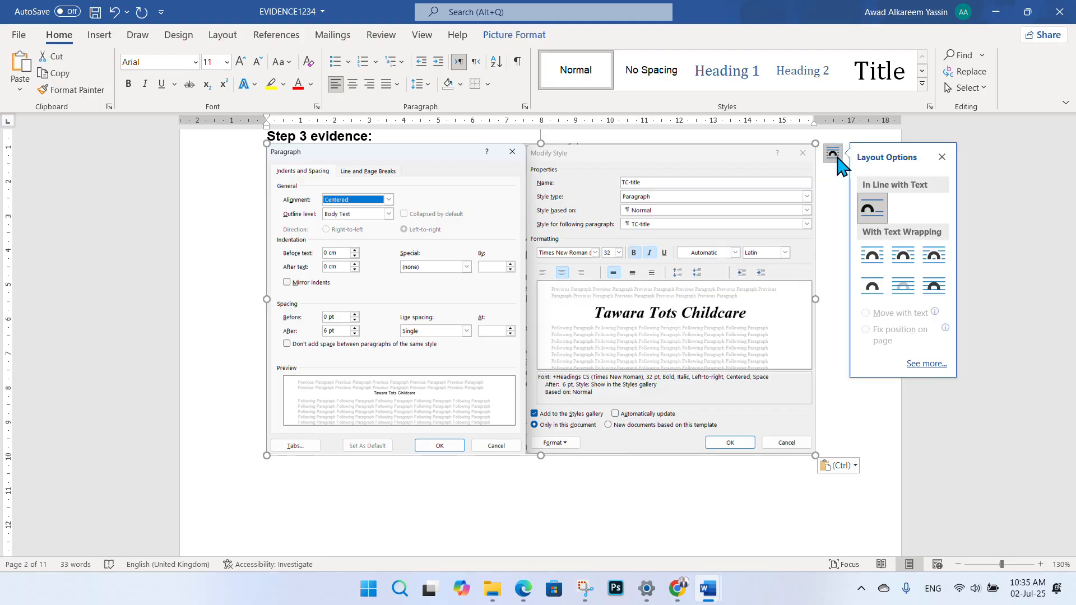
left_click(882, 259)
left_click_drag(622, 245, 589, 259)
left_click_drag(785, 473, 839, 510)
left_click_drag(640, 350, 607, 348)
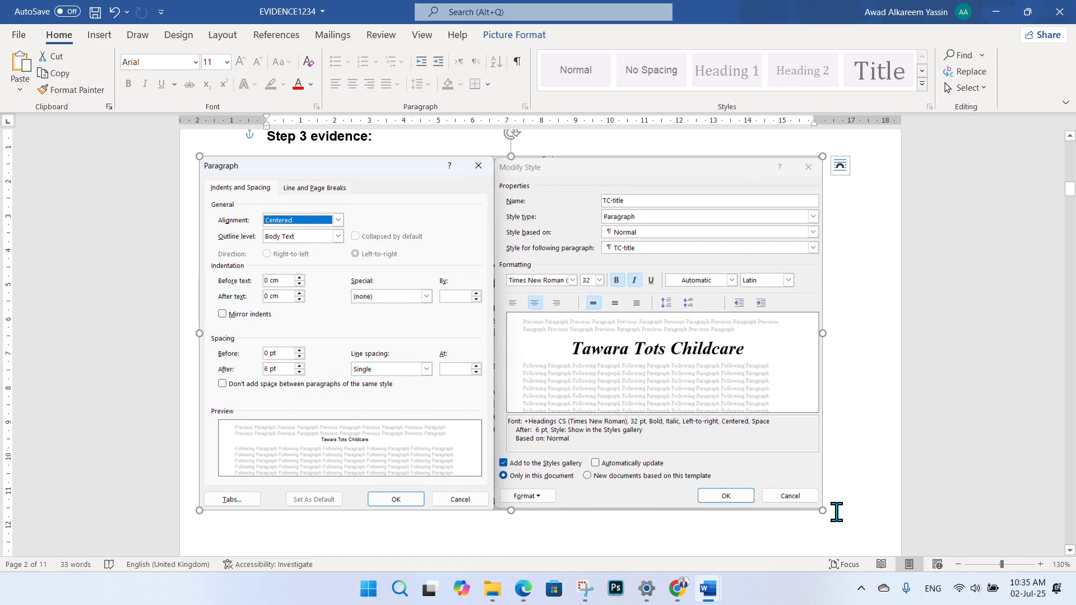
left_click_drag(826, 511, 857, 528)
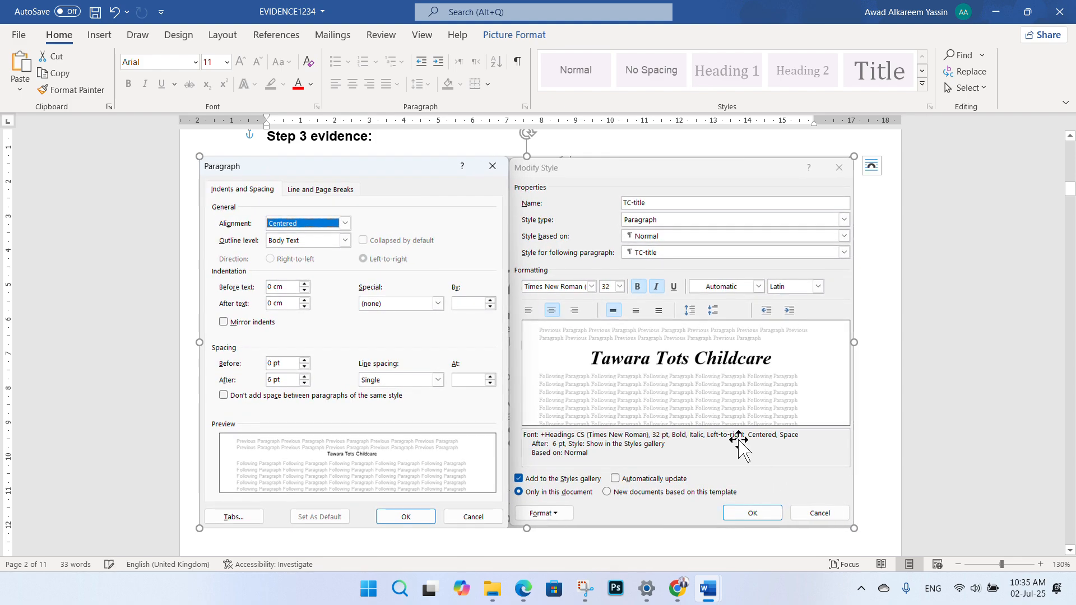
left_click_drag(689, 399, 703, 399)
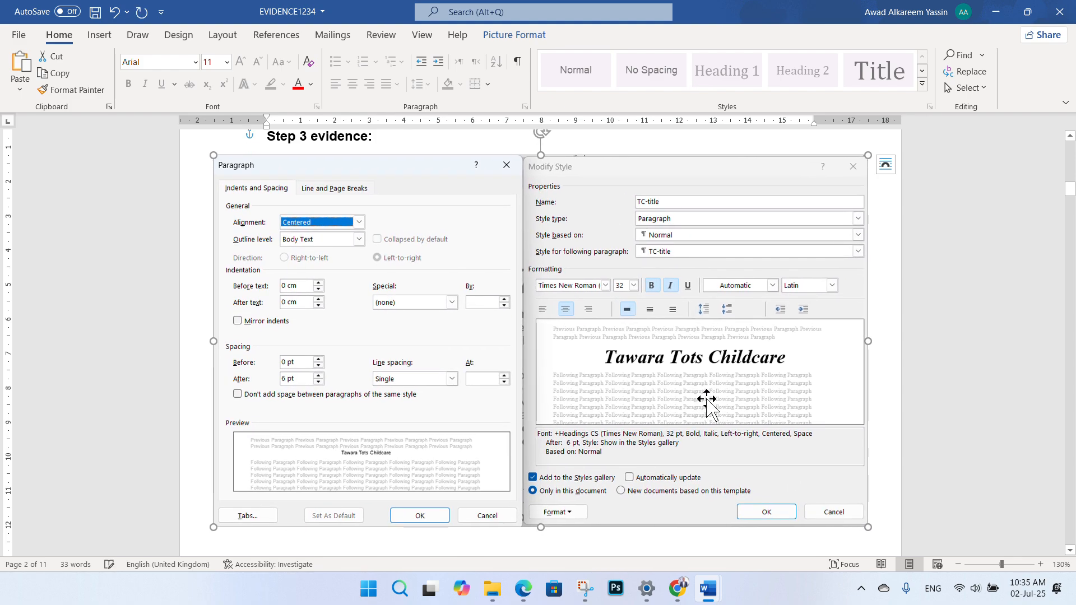
left_click(984, 377)
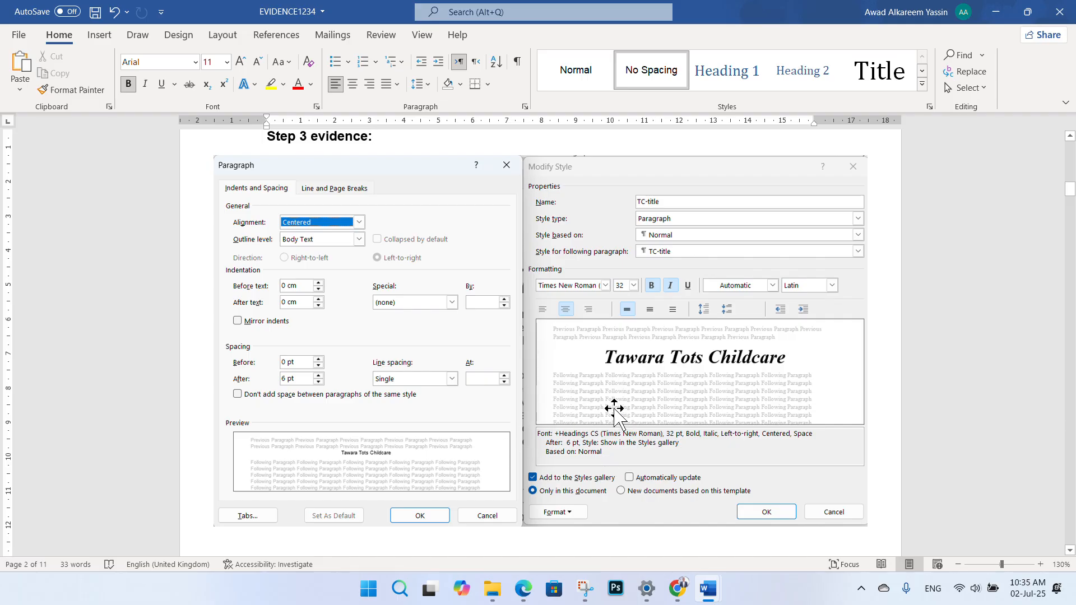
scroll(516, 365, "down", 15)
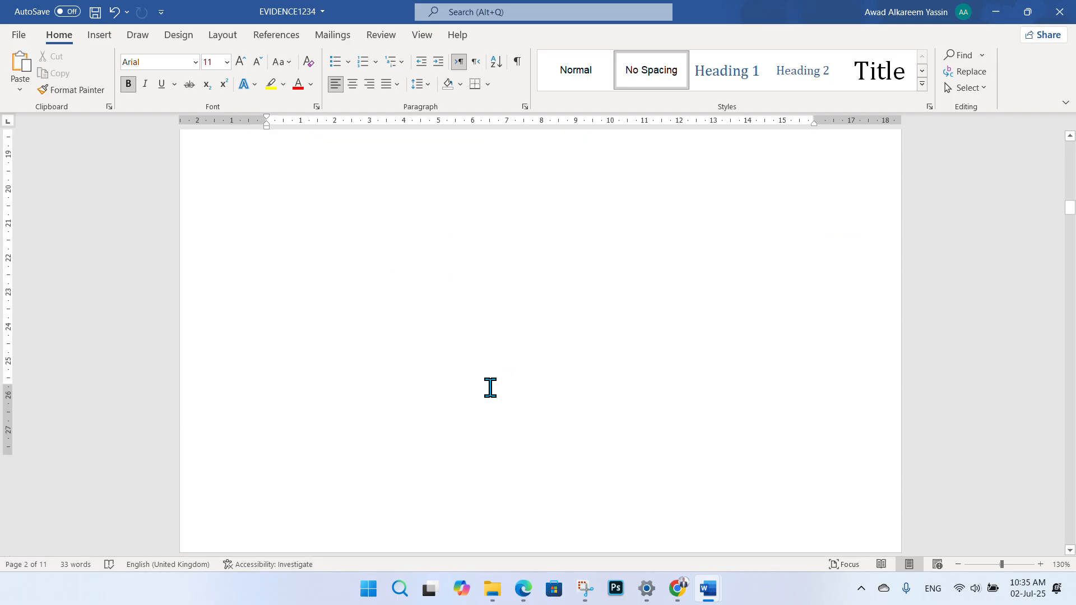
- Underline 'TC-title' in question 4 of the exam PDF with the red Draw pen
left_click(523, 588)
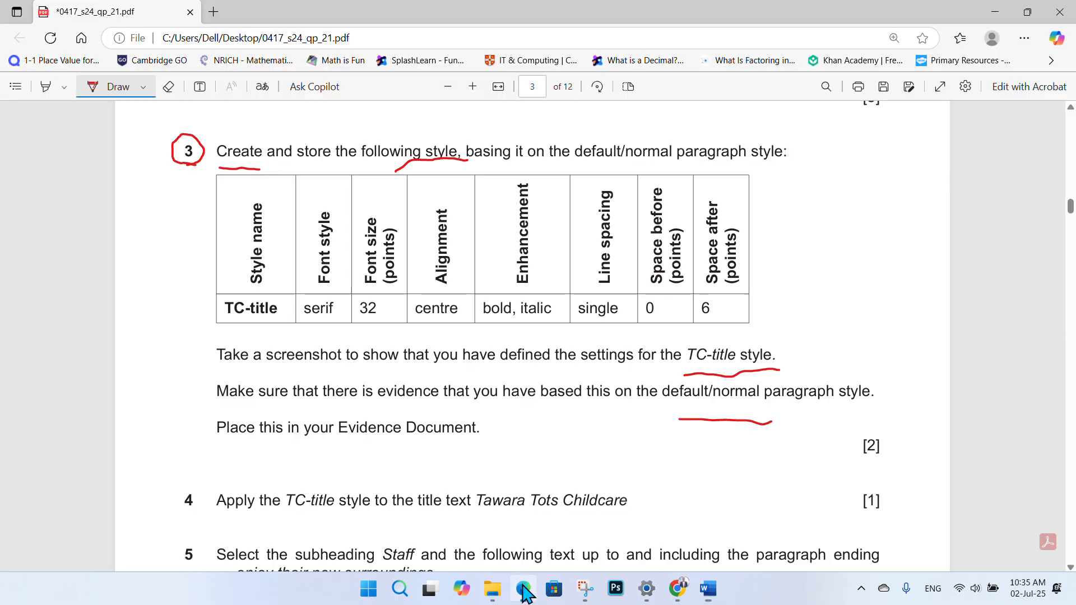
scroll(483, 313, "down", 3)
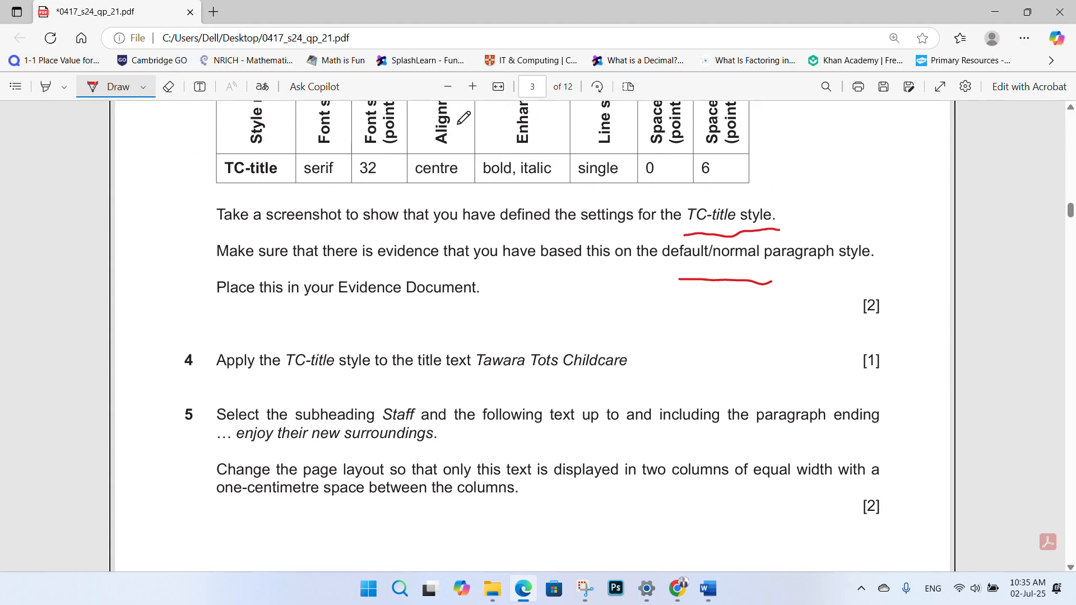
scroll(457, 99, "down", 1)
key("super+shift+s")
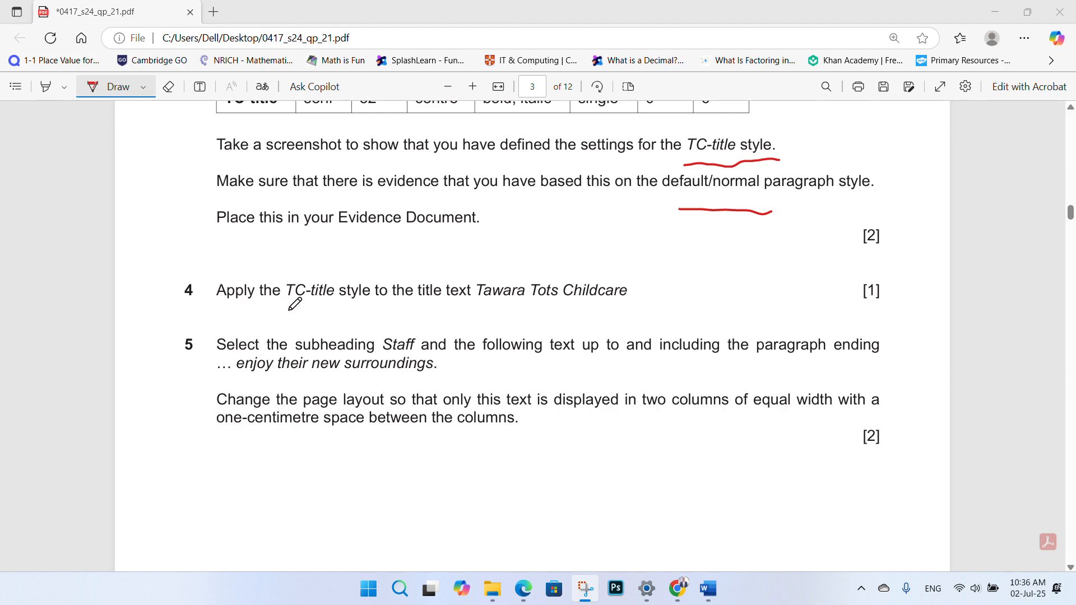
left_click_drag(292, 309, 326, 310)
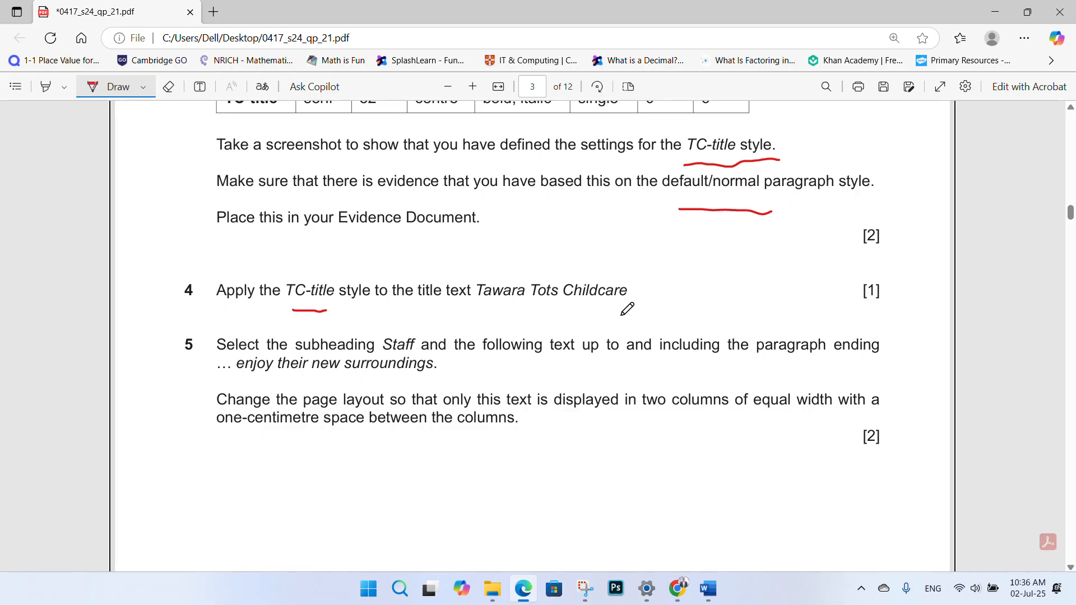
- Check the NURSERY document in Word, then return to the exam PDF
mouse_move(708, 588)
left_click(783, 509)
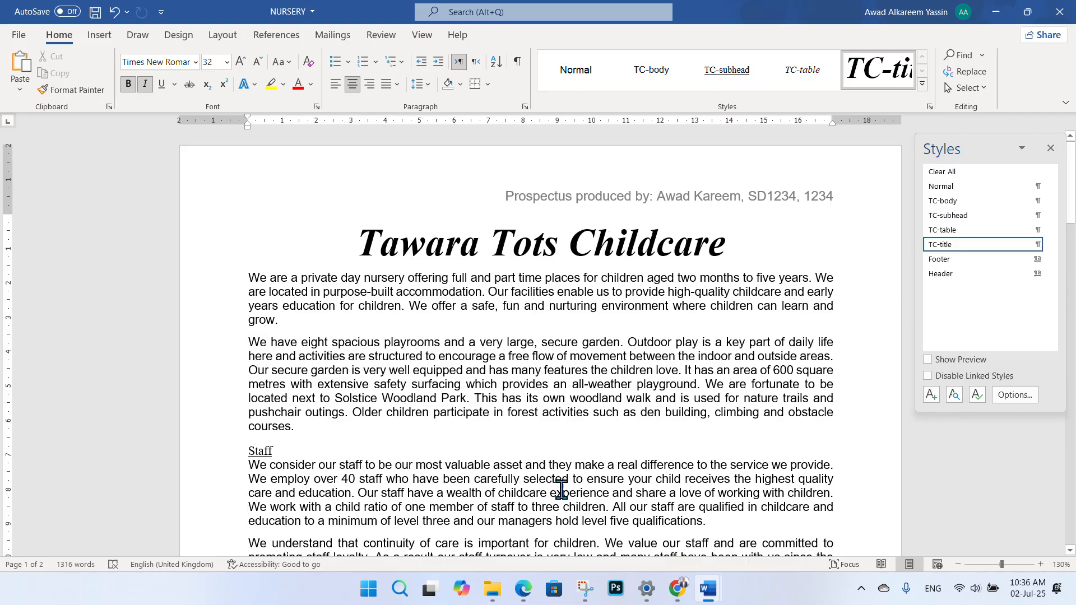
left_click(522, 589)
- Tick question 3's screenshot instructions in red on the exam paper
left_click_drag(140, 283, 180, 273)
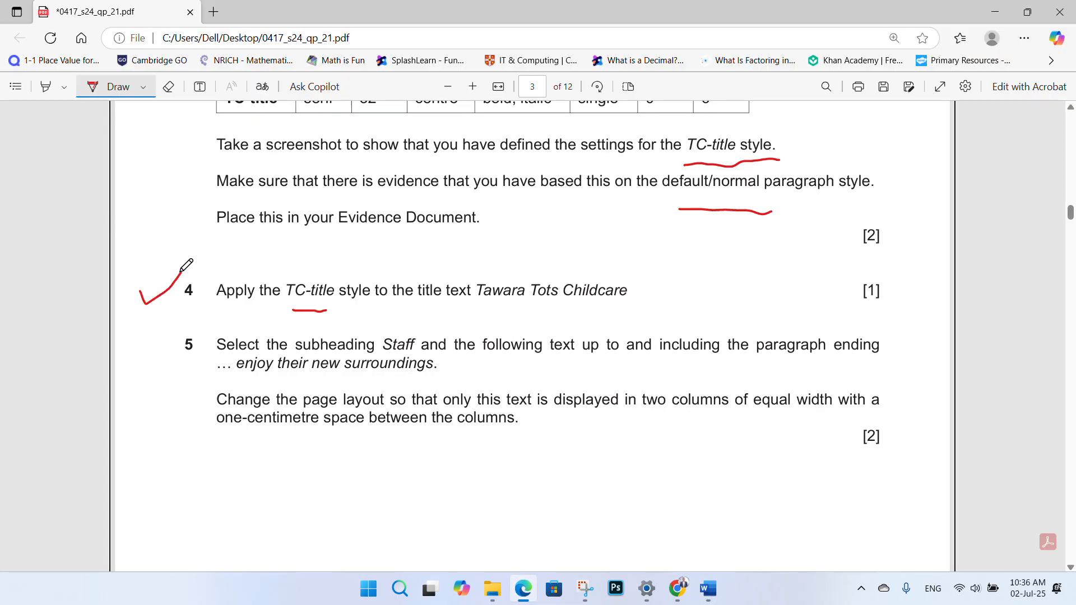
scroll(159, 303, "up", 5)
scroll(163, 299, "down", 3)
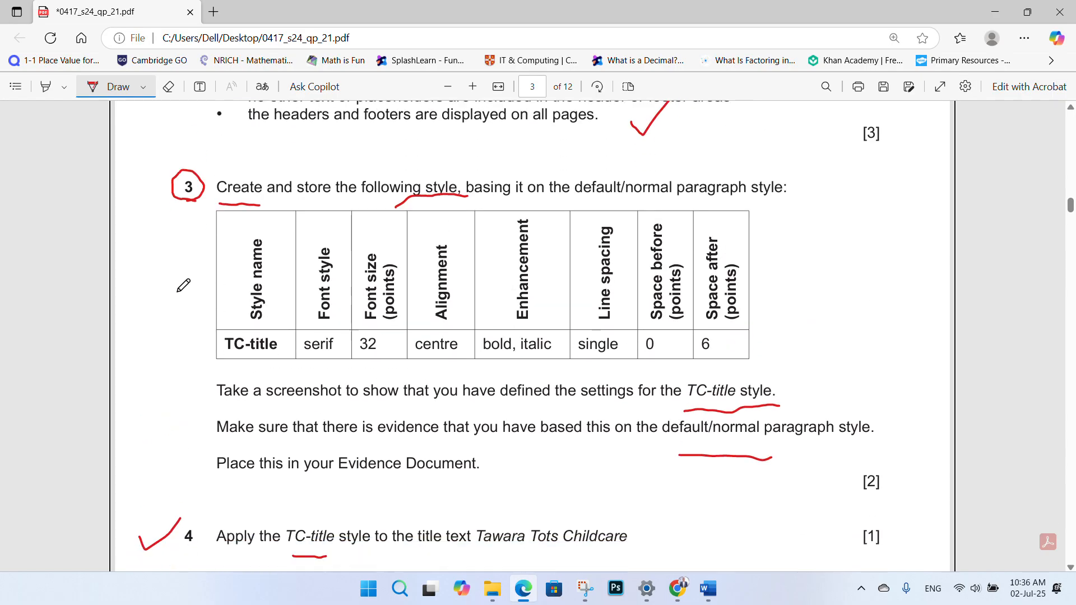
left_click_drag(160, 329, 188, 311)
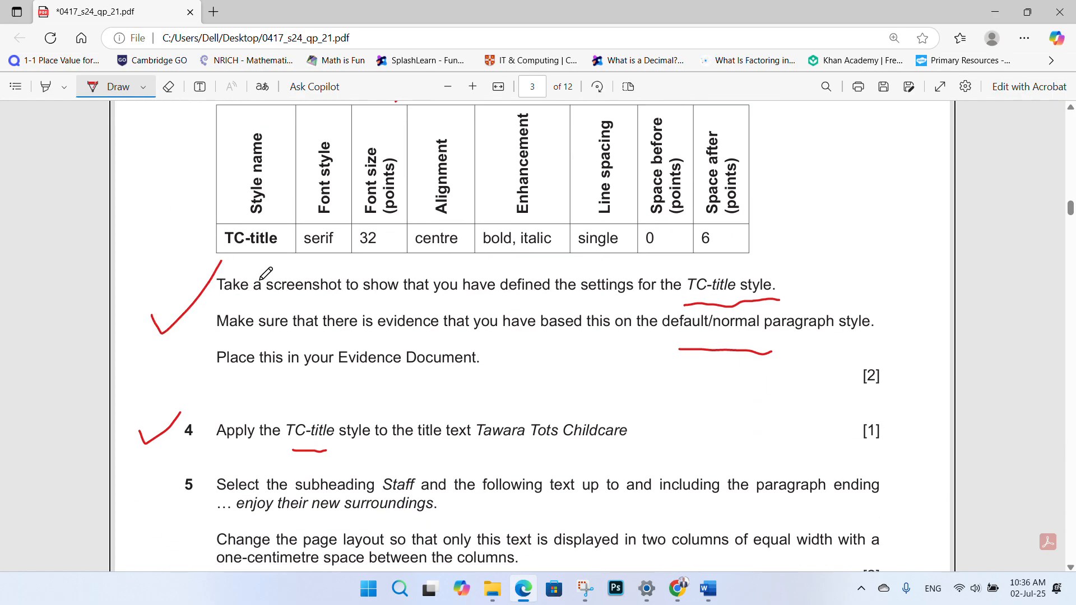
scroll(384, 274, "up", 1)
scroll(384, 274, "down", 5)
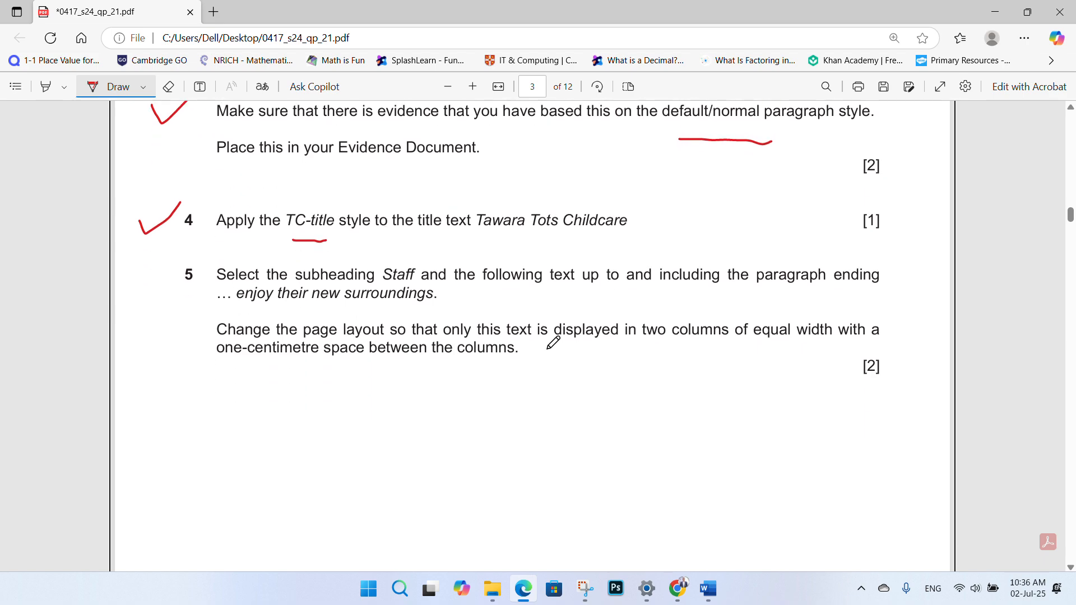
- Switch the pen to blue, then circle 'Staff' and underline 'enjoy their new surroundings' in question 5
left_click(143, 86)
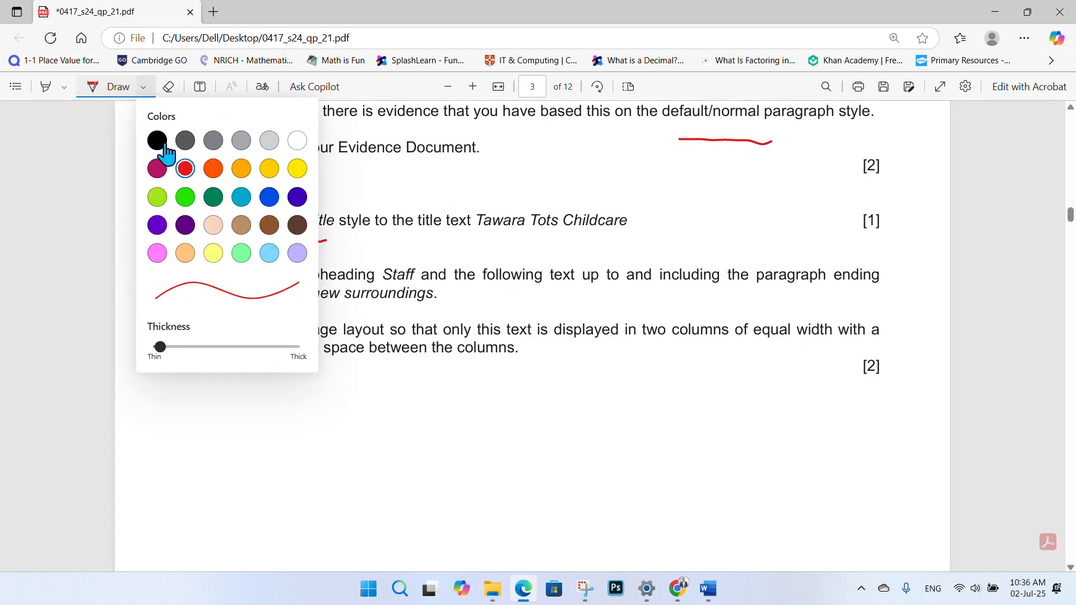
left_click(270, 198)
left_click(676, 371)
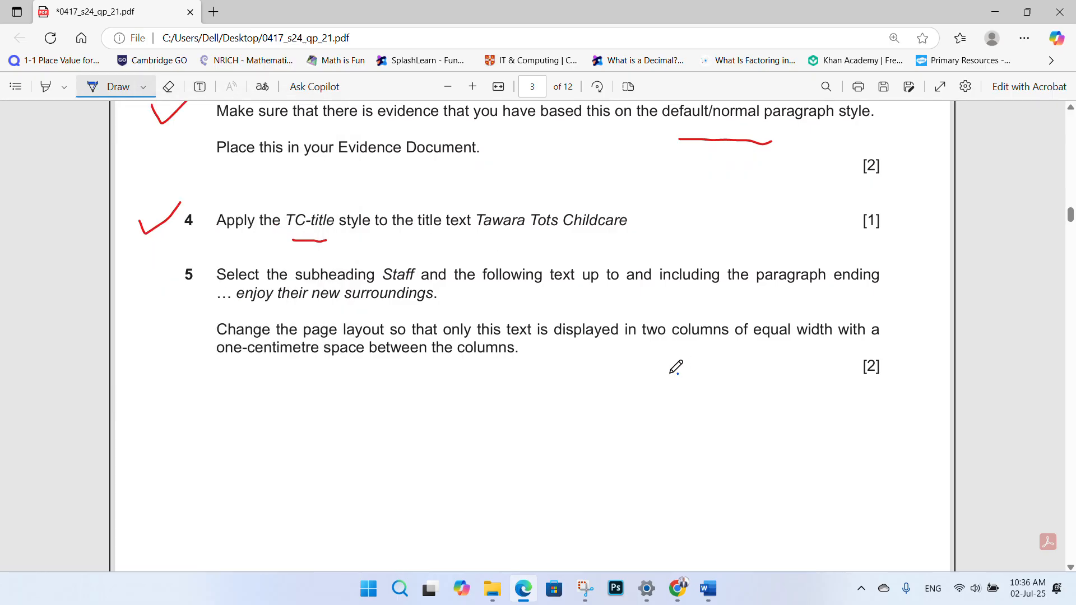
scroll(400, 328, "down", 1)
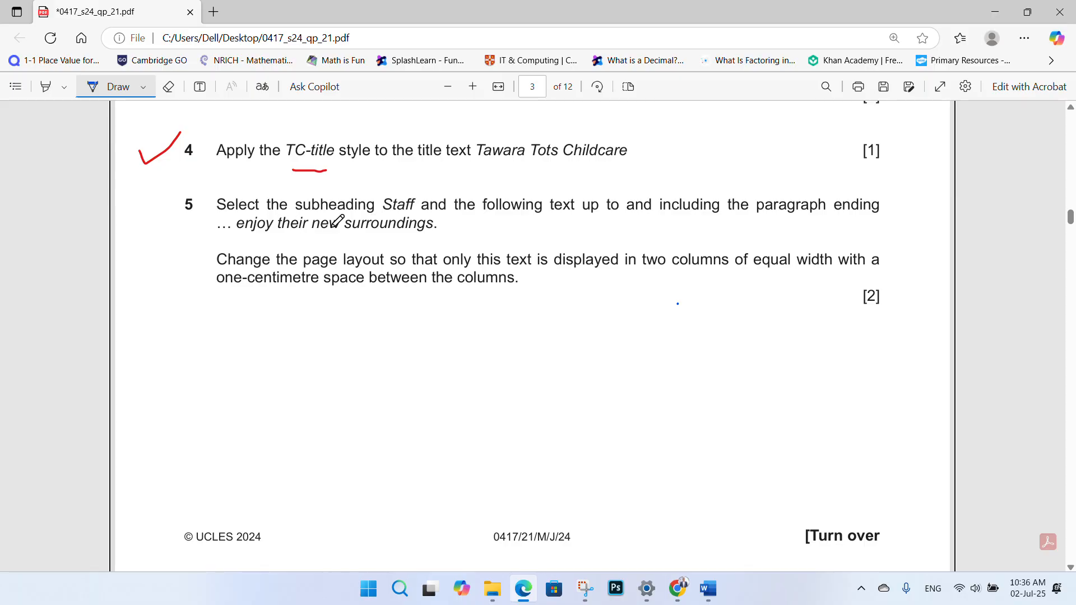
mouse_move(385, 213)
left_mouse_down()
mouse_move(427, 208)
mouse_move(373, 193)
mouse_move(405, 214)
left_mouse_up()
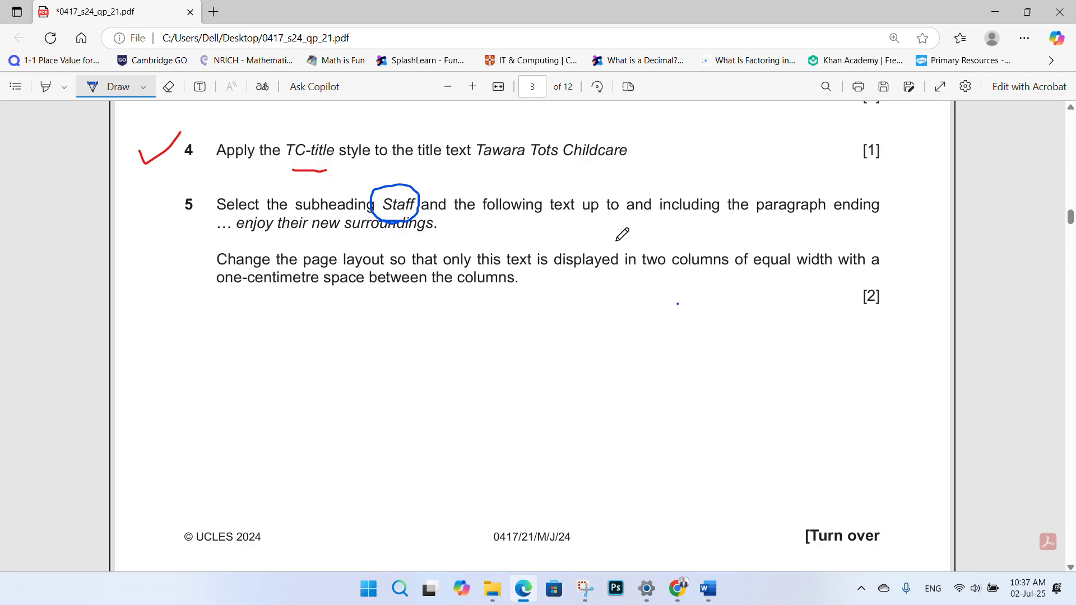
left_click_drag(251, 244, 434, 240)
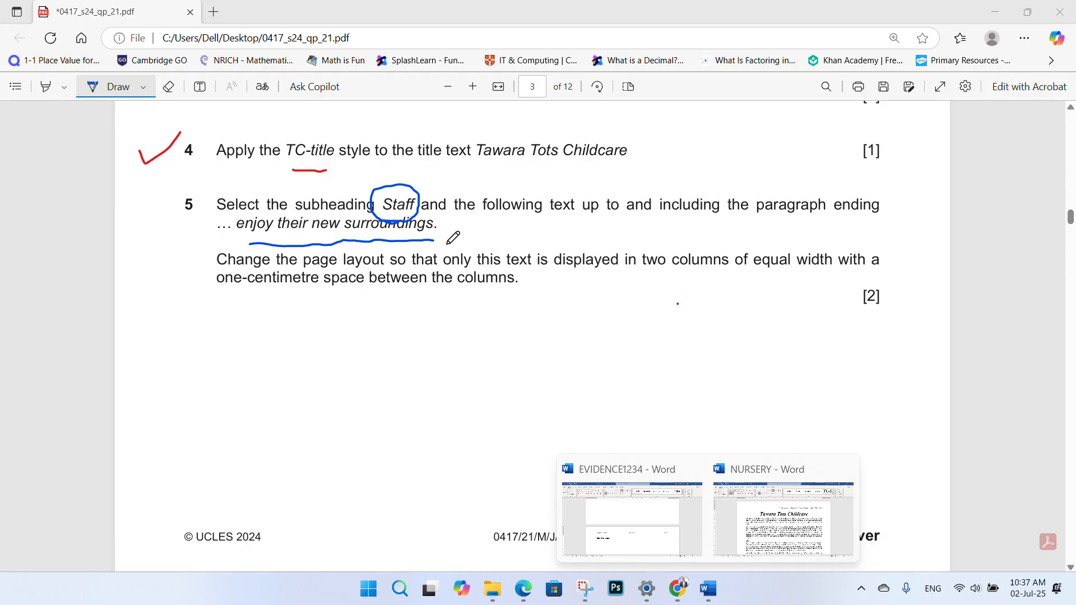
left_click(801, 512)
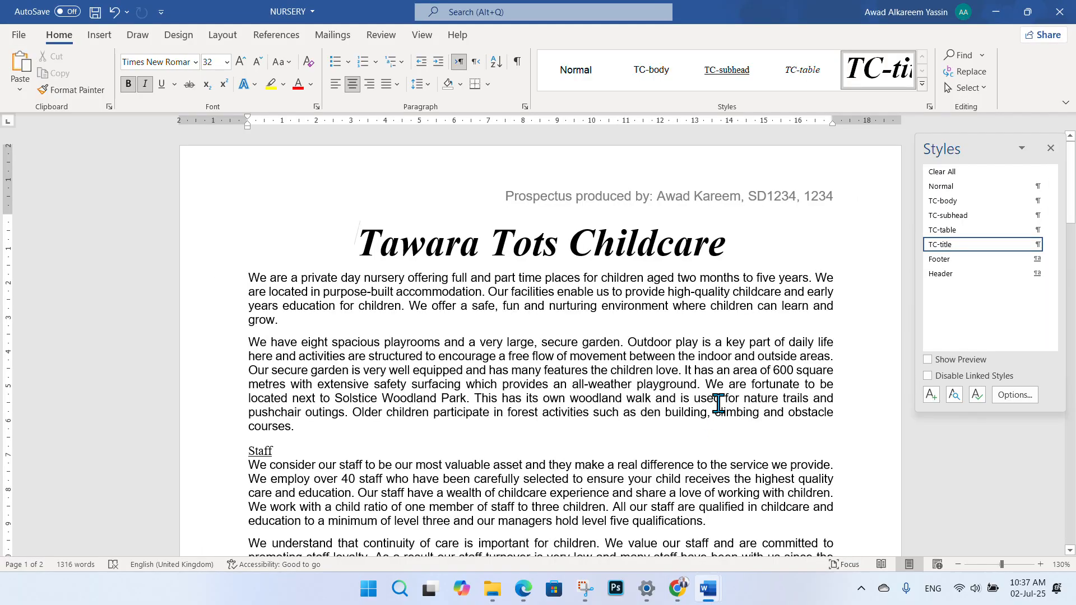
key("ctrl+f")
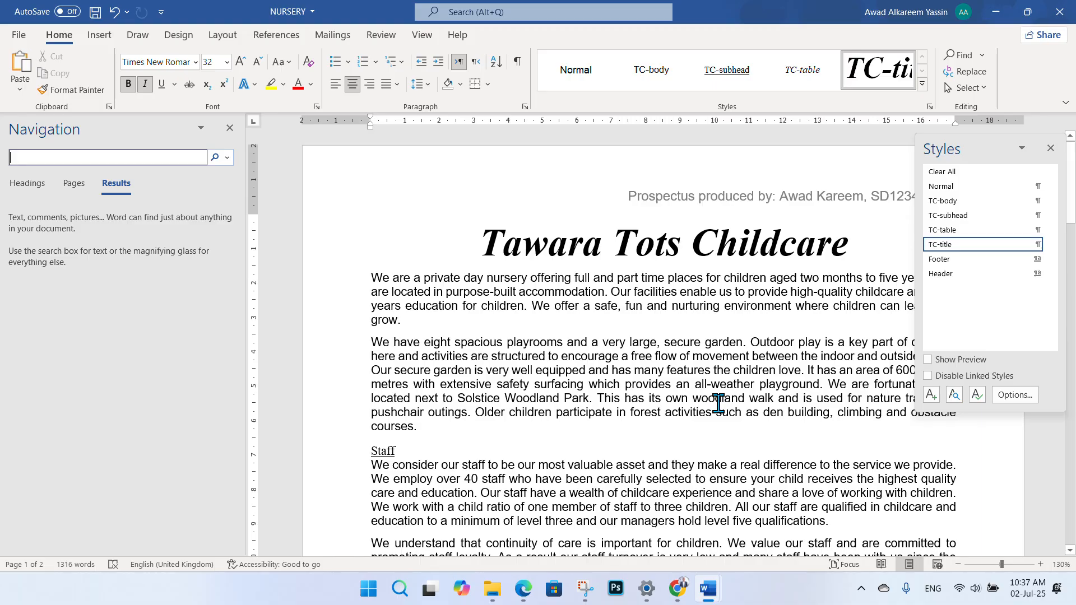
type("enjoy their")
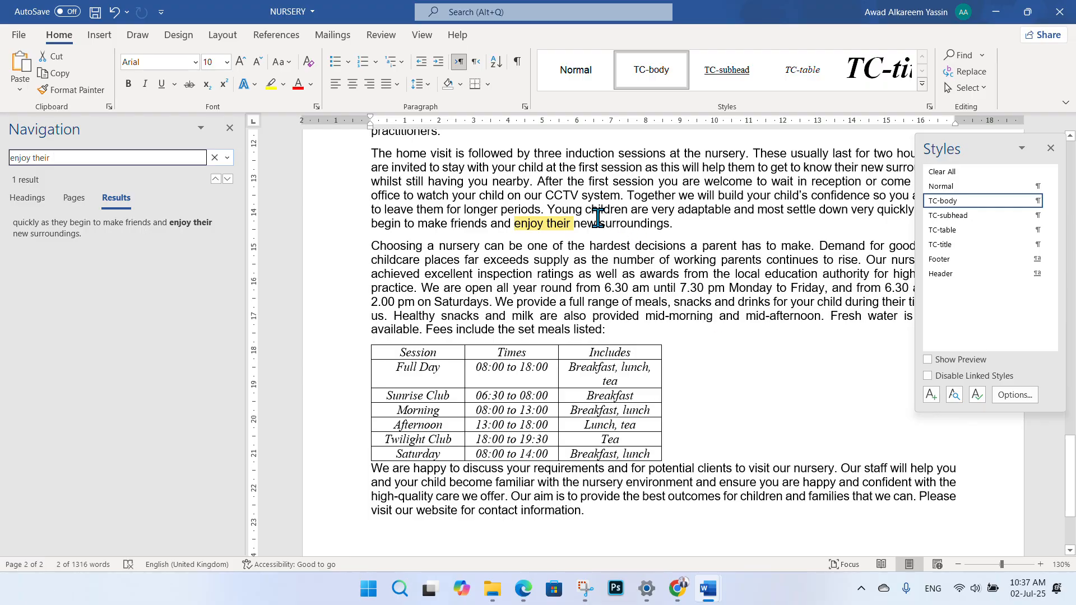
left_click_drag(679, 226, 513, 224)
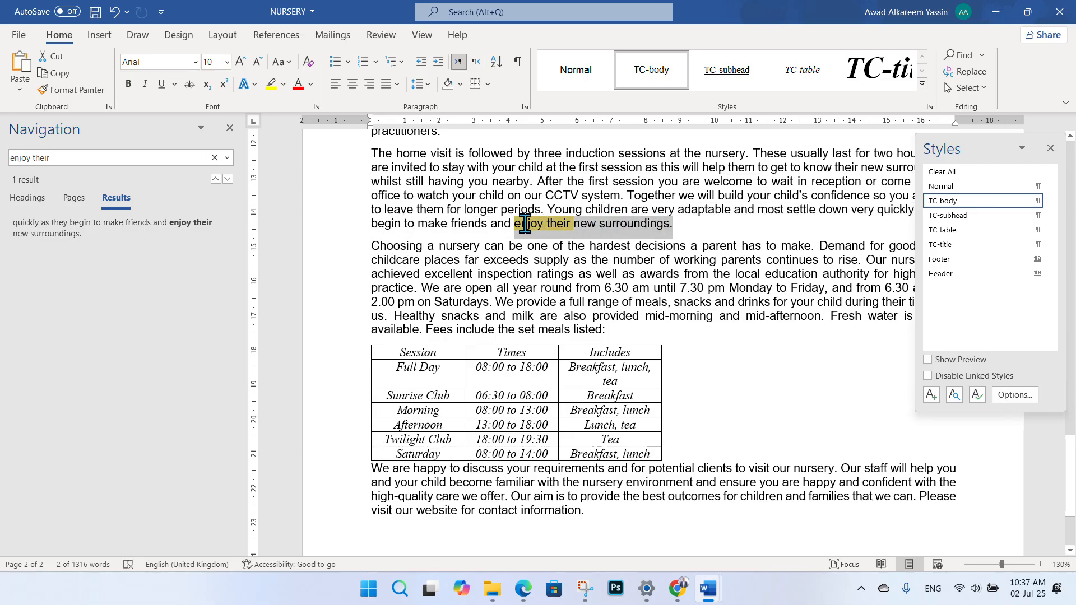
left_click(230, 128)
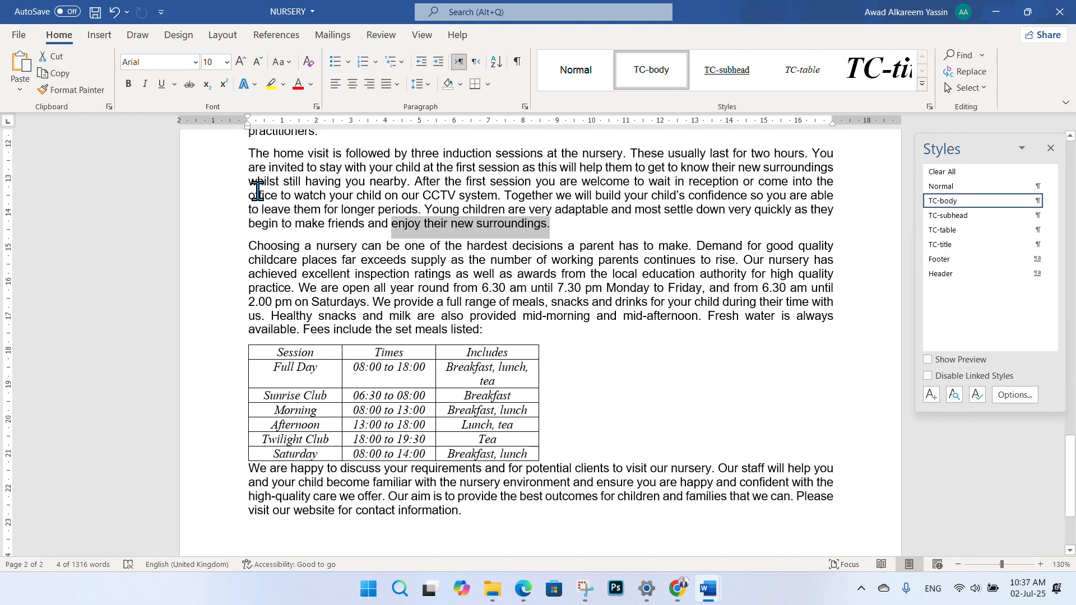
scroll(687, 280, "up", 1)
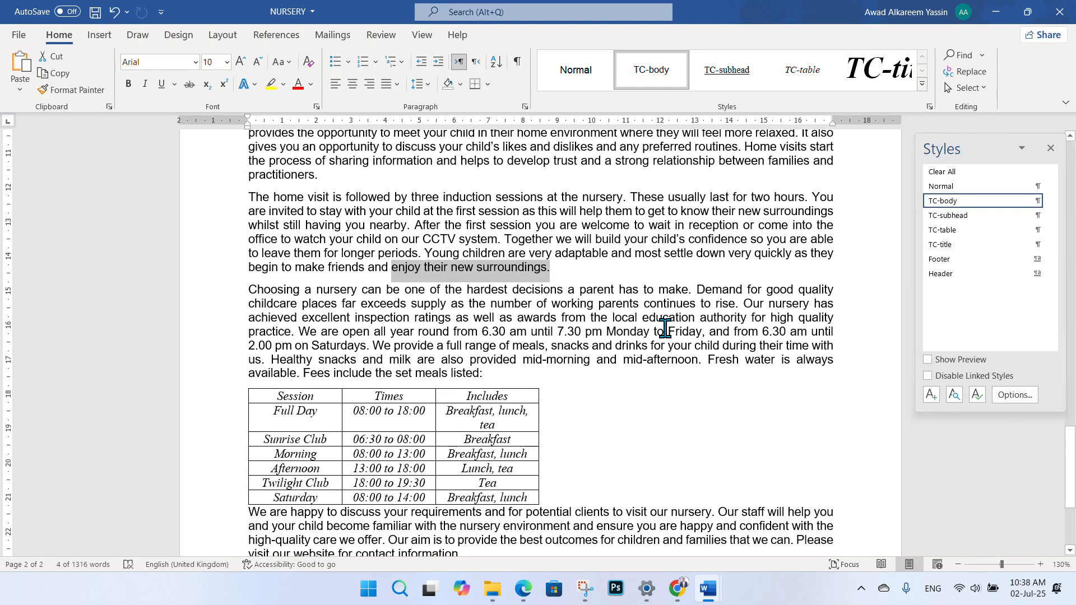
scroll(617, 324, "up", 2)
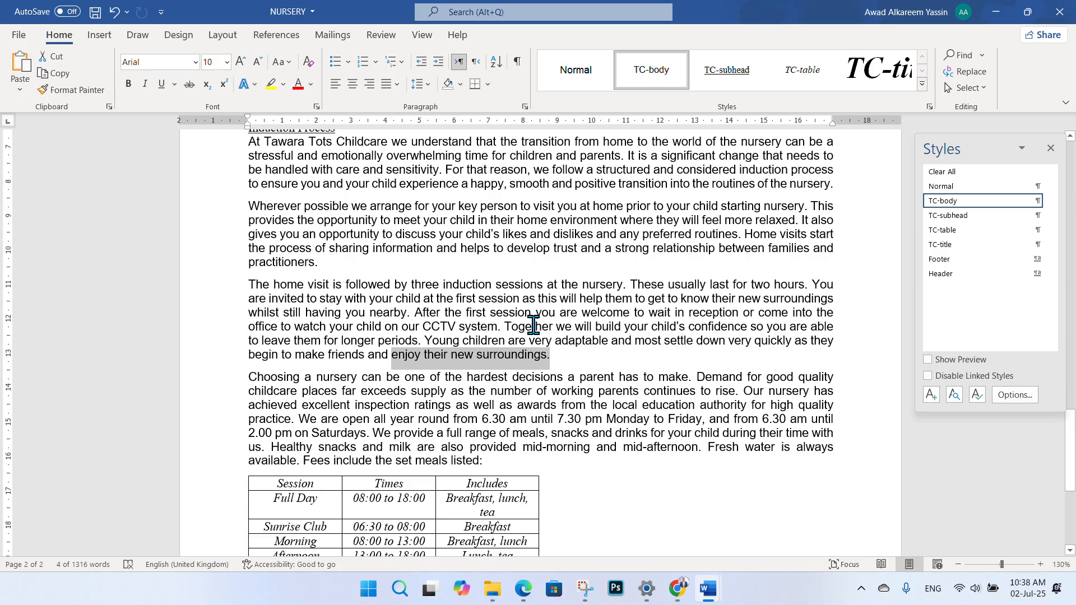
scroll(533, 325, "up", 1)
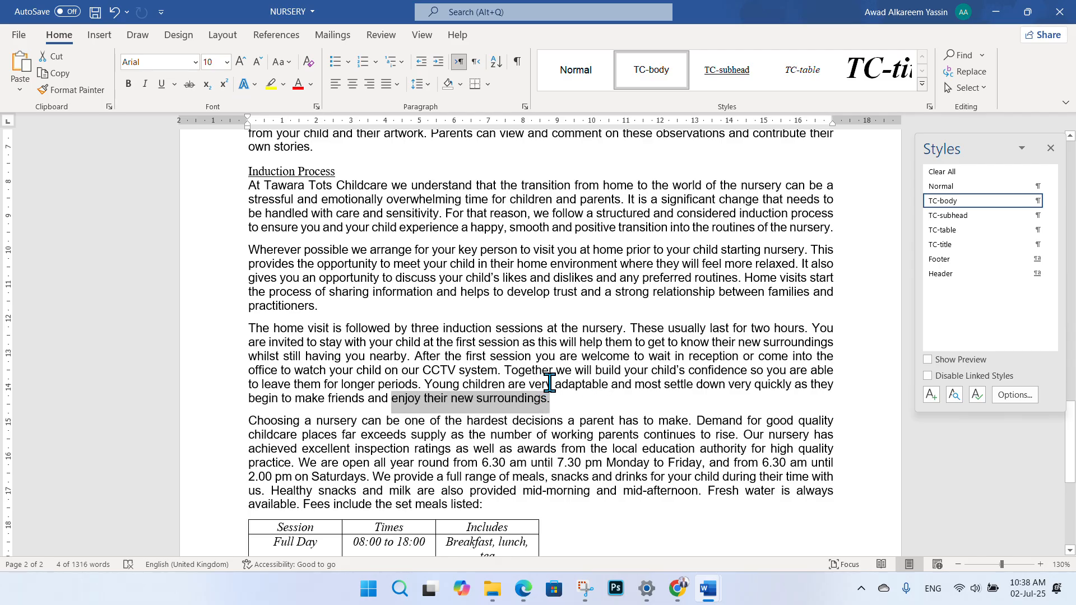
scroll(537, 375, "up", 1)
scroll(498, 423, "up", 1)
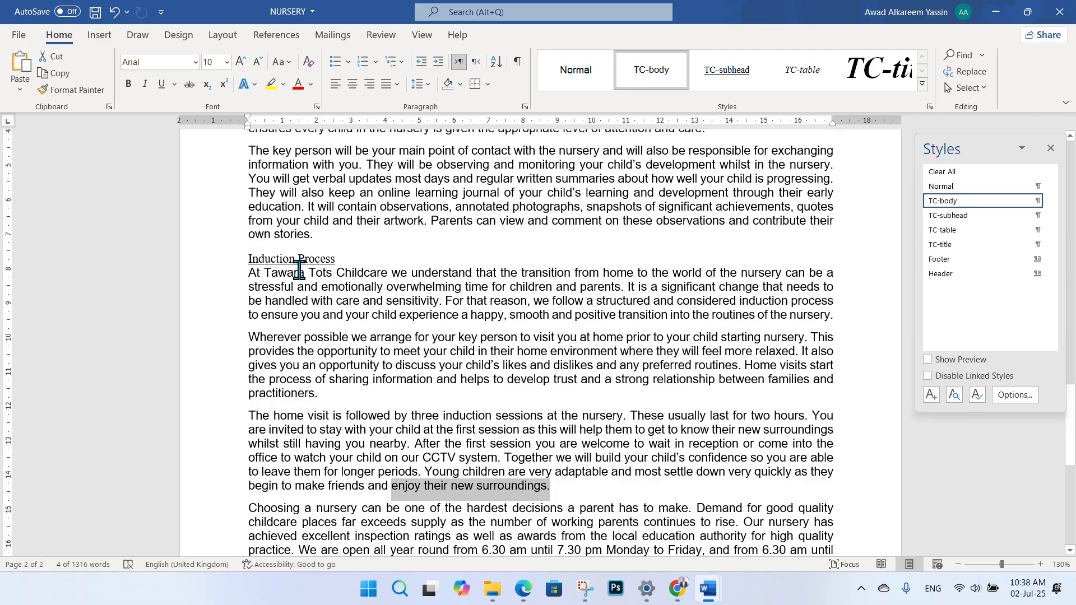
scroll(305, 284, "up", 2)
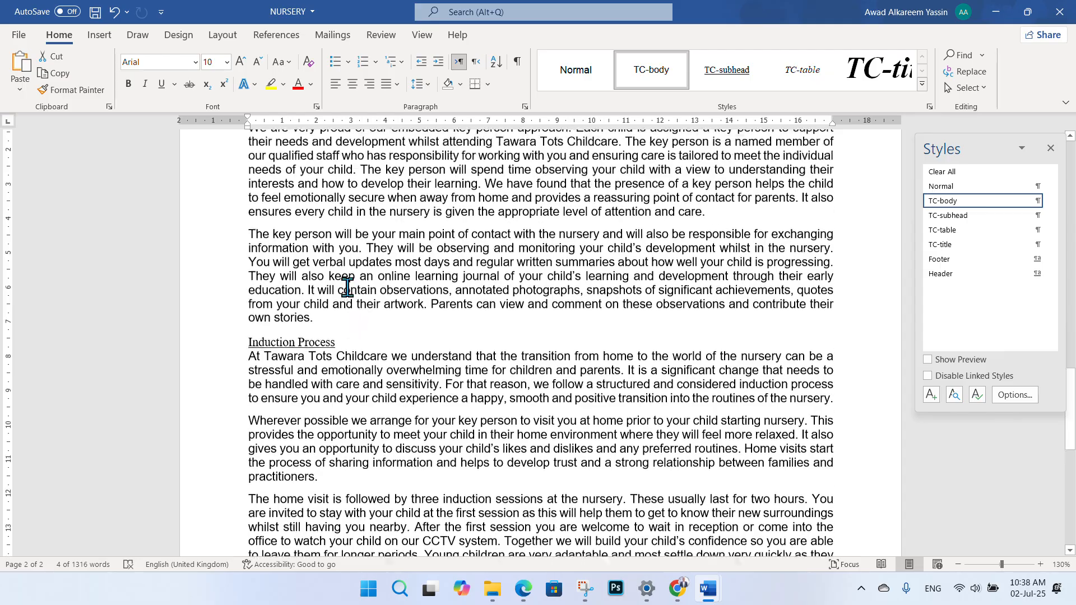
scroll(330, 314, "up", 4)
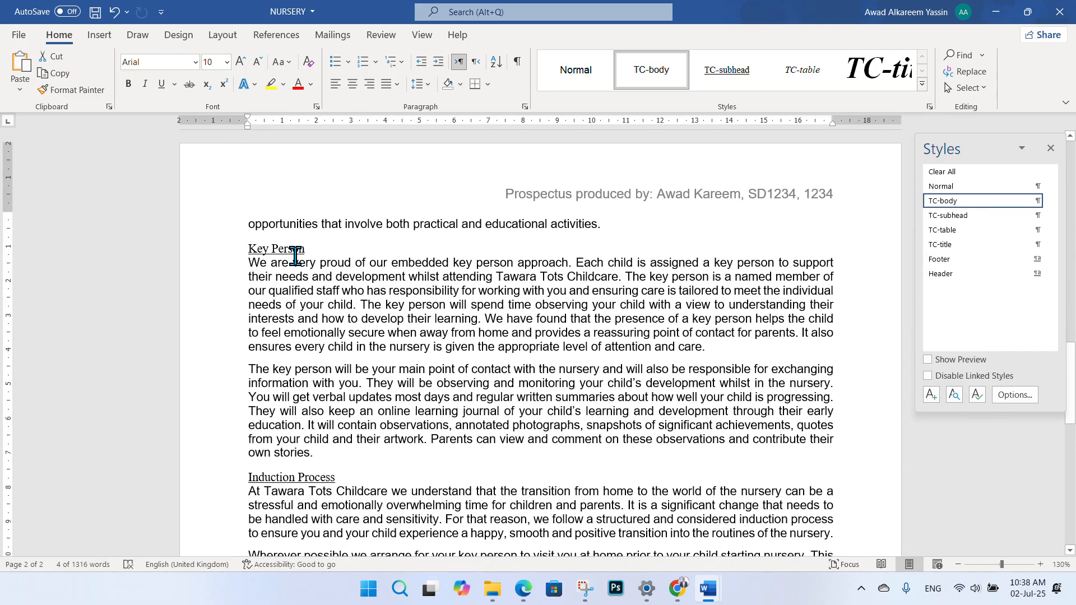
scroll(314, 264, "up", 10)
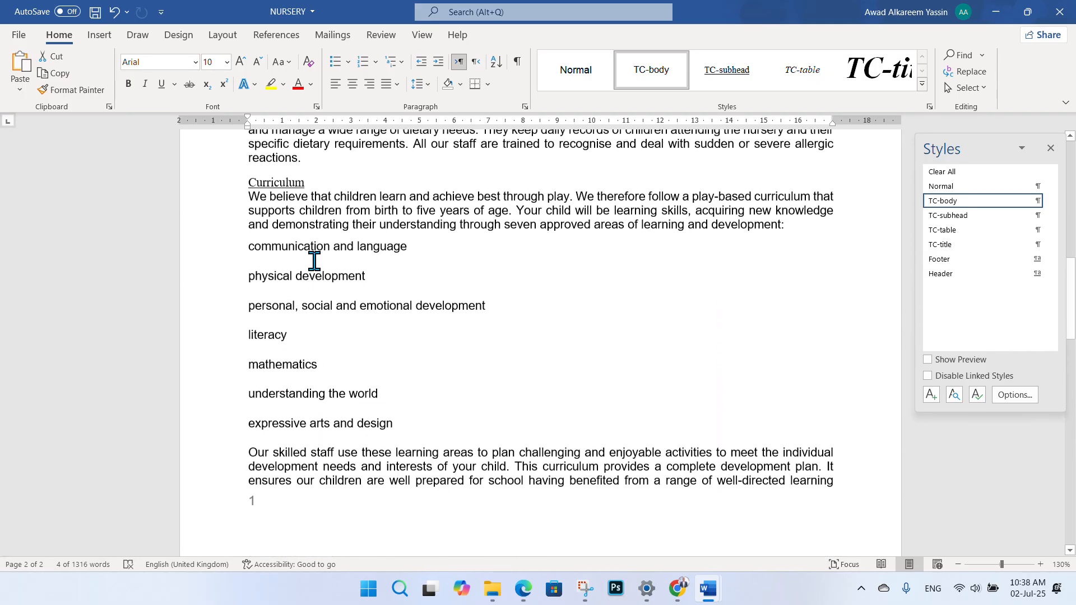
scroll(307, 256, "up", 4)
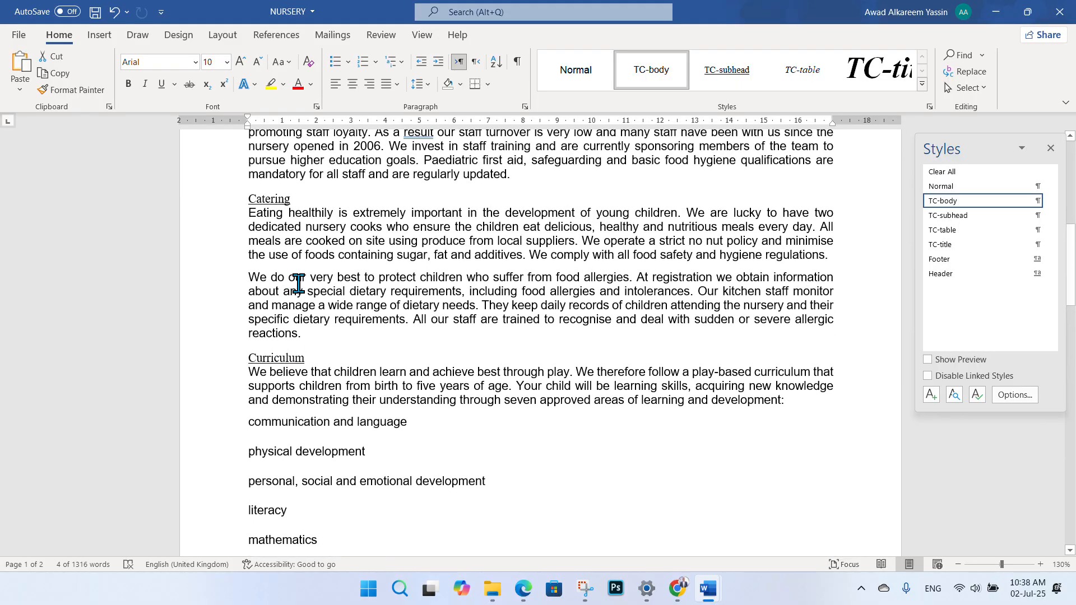
scroll(285, 263, "up", 3)
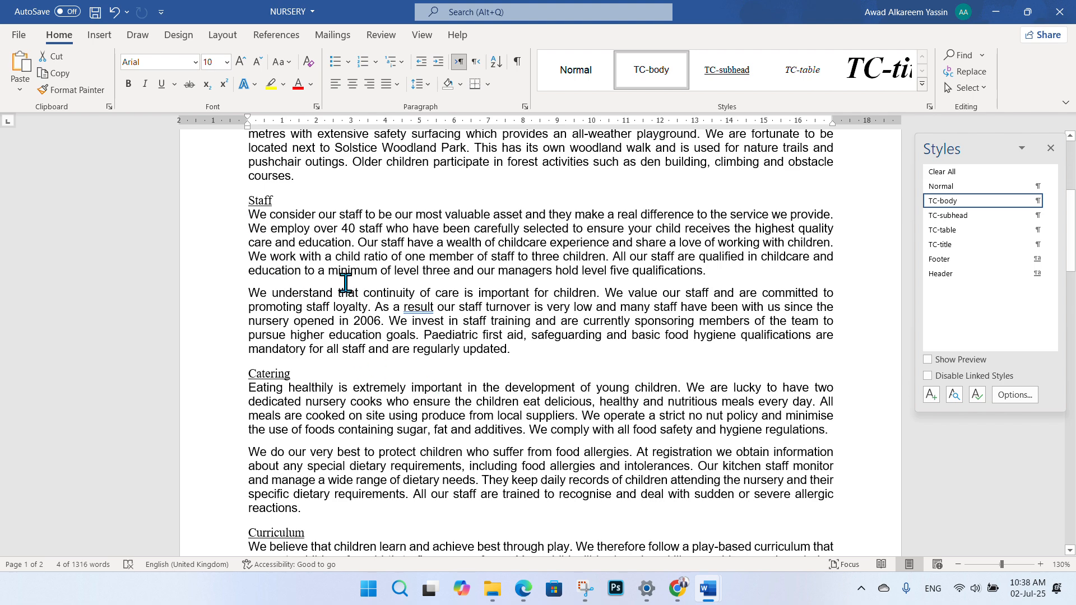
left_click(523, 588)
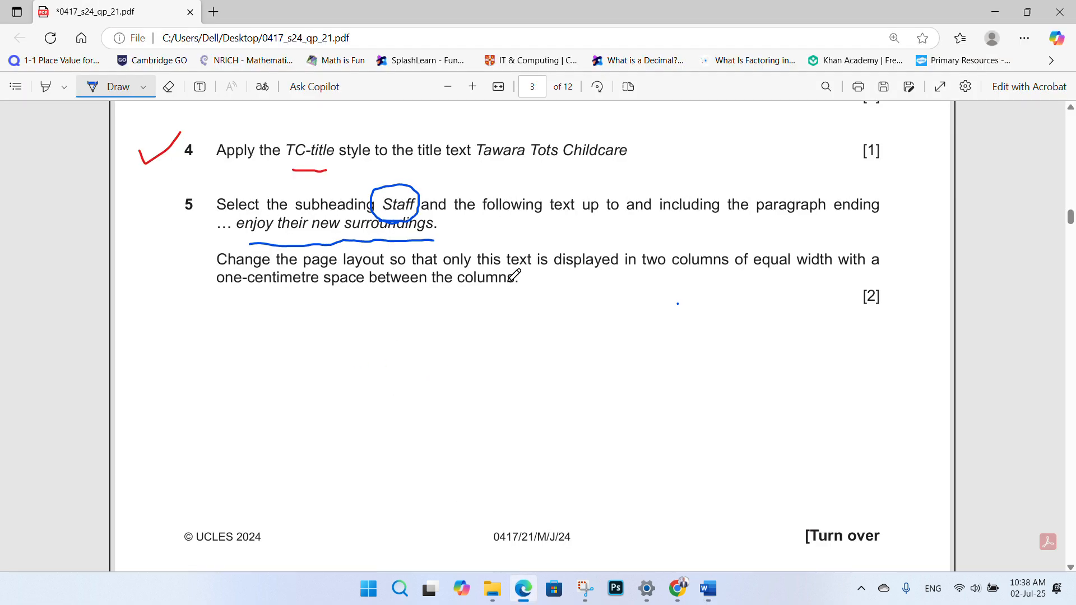
mouse_move(708, 588)
left_click(744, 555)
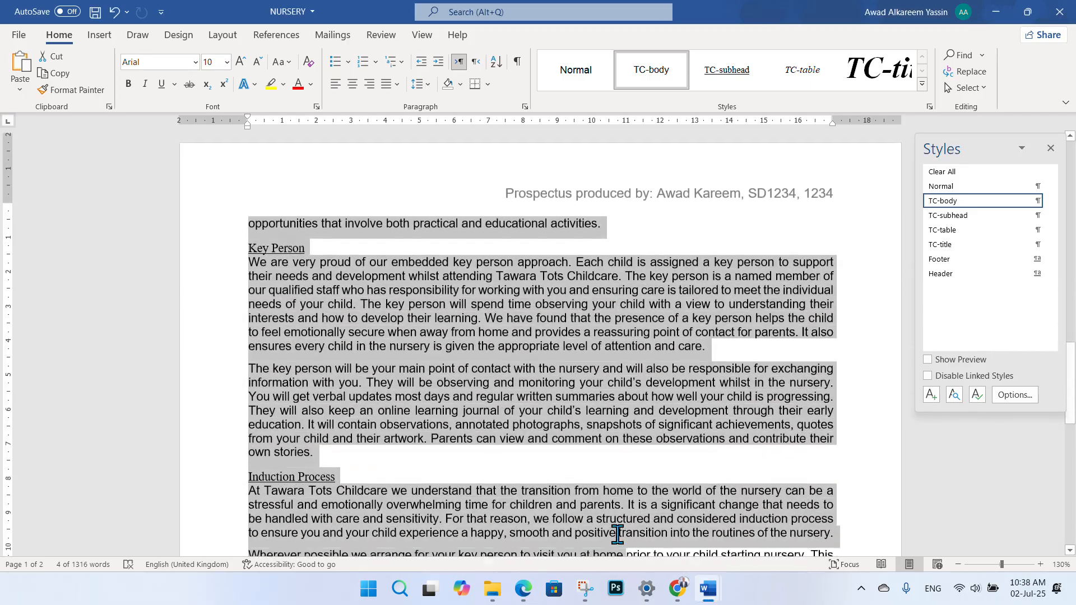
- Locate the phrase 'enjoy their' in the NURSERY document with Ctrl+F
left_click_drag(616, 533, 547, 348)
scroll(626, 538, "up", 10)
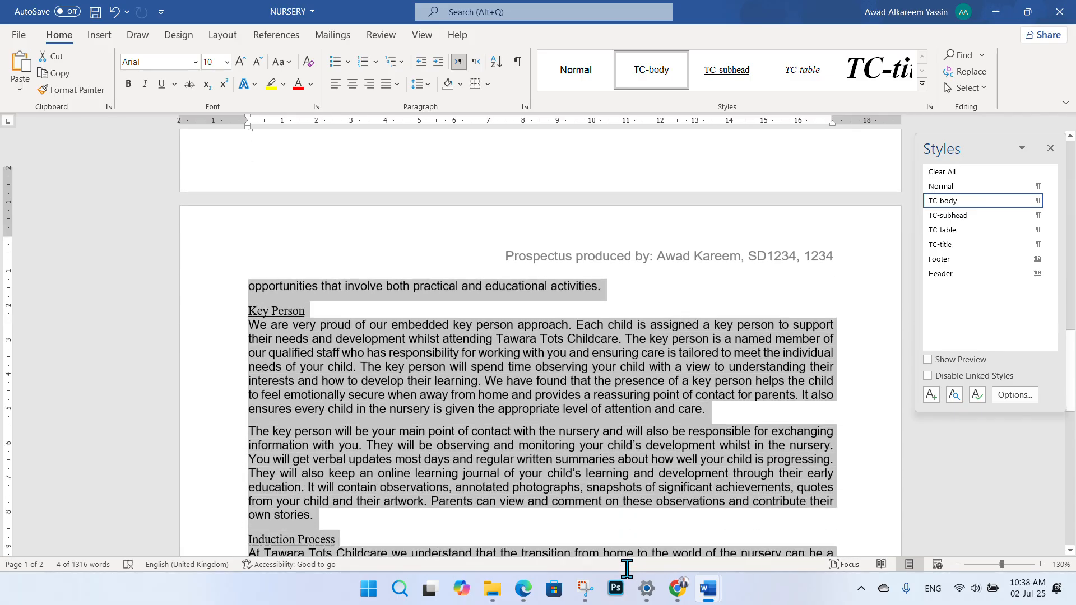
left_click_drag(626, 567, 569, 458)
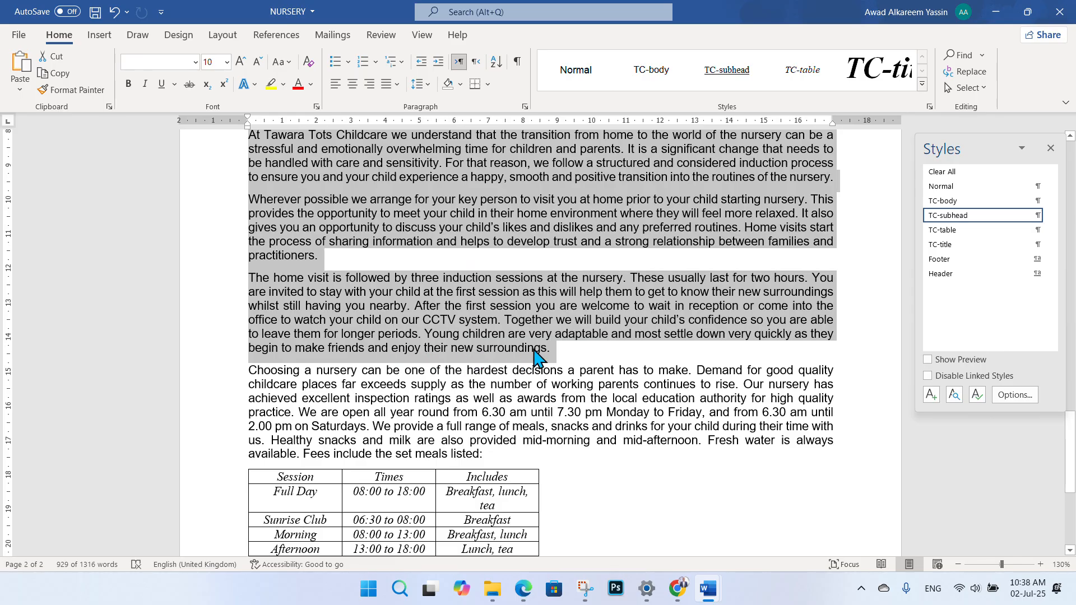
scroll(507, 356, "up", 1)
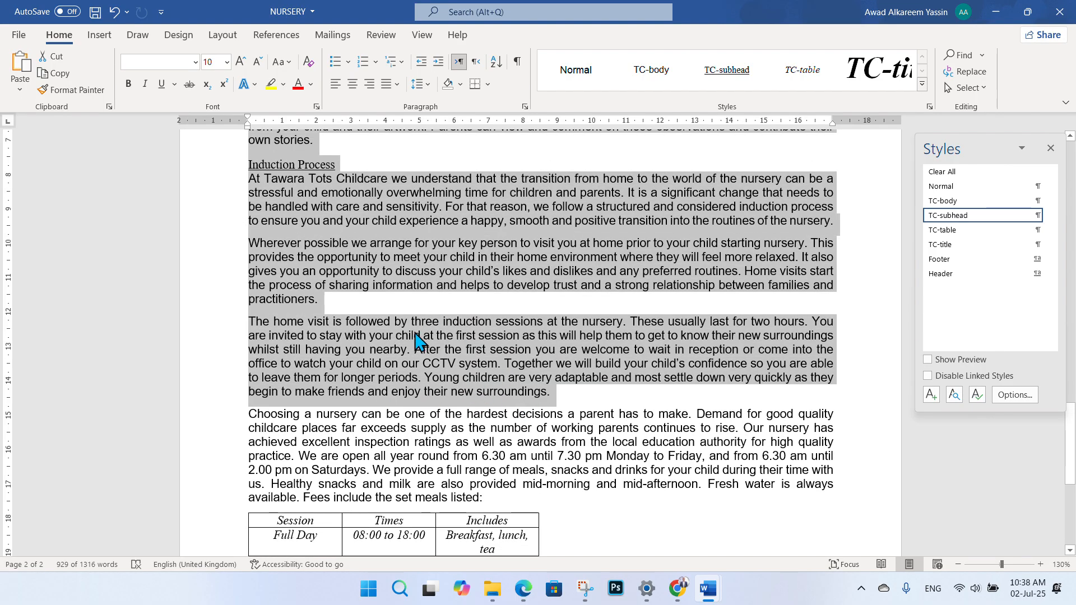
left_click(580, 367)
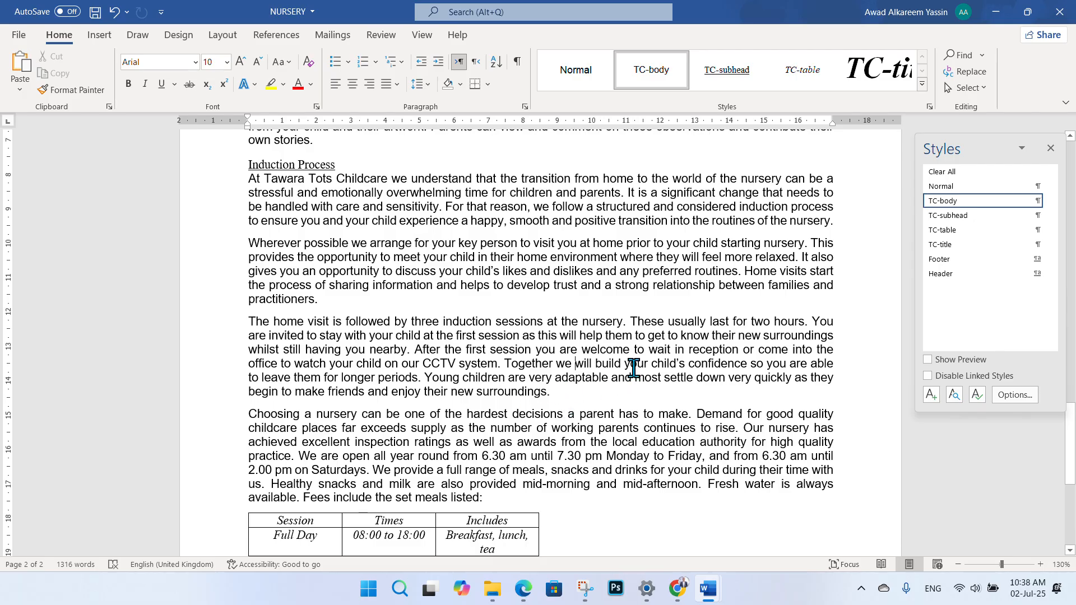
key("ctrl+f")
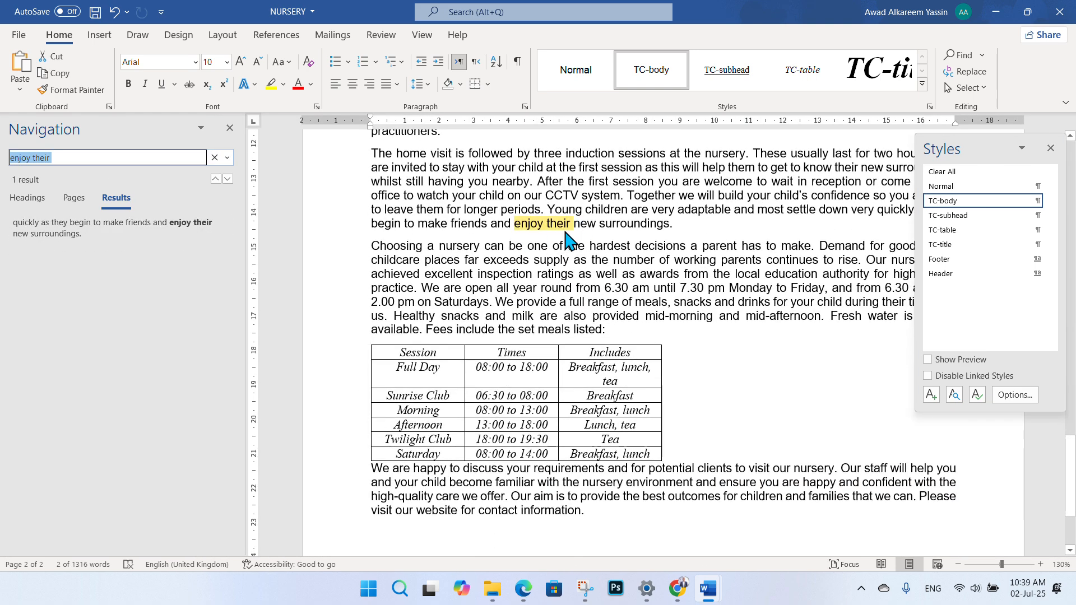
- Select from the Staff subheading through 'enjoy their new surroundings.'
left_click(674, 225)
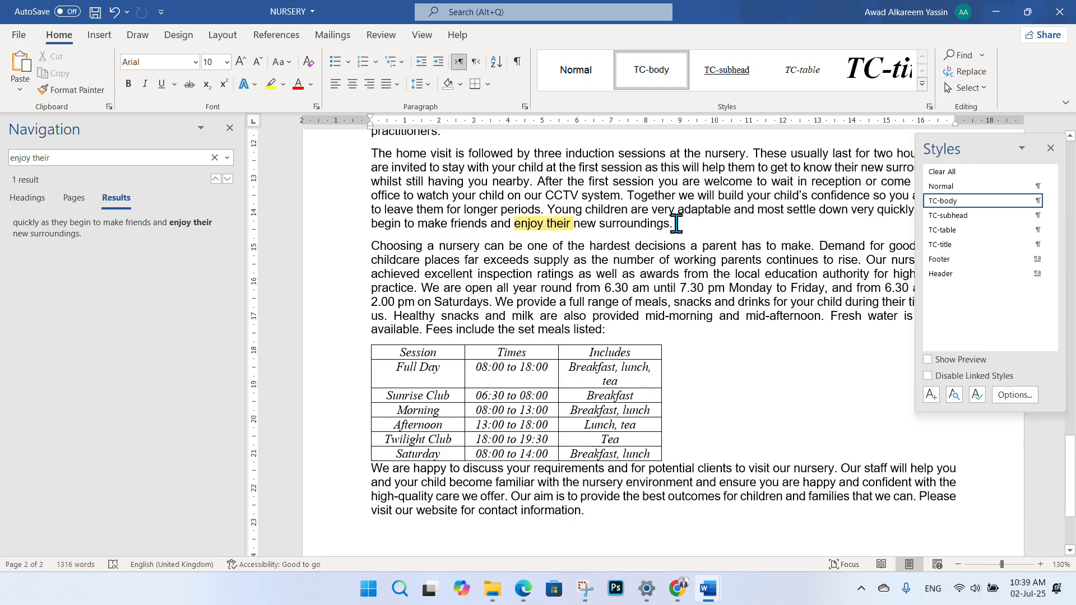
left_click_drag(671, 220, 381, 222)
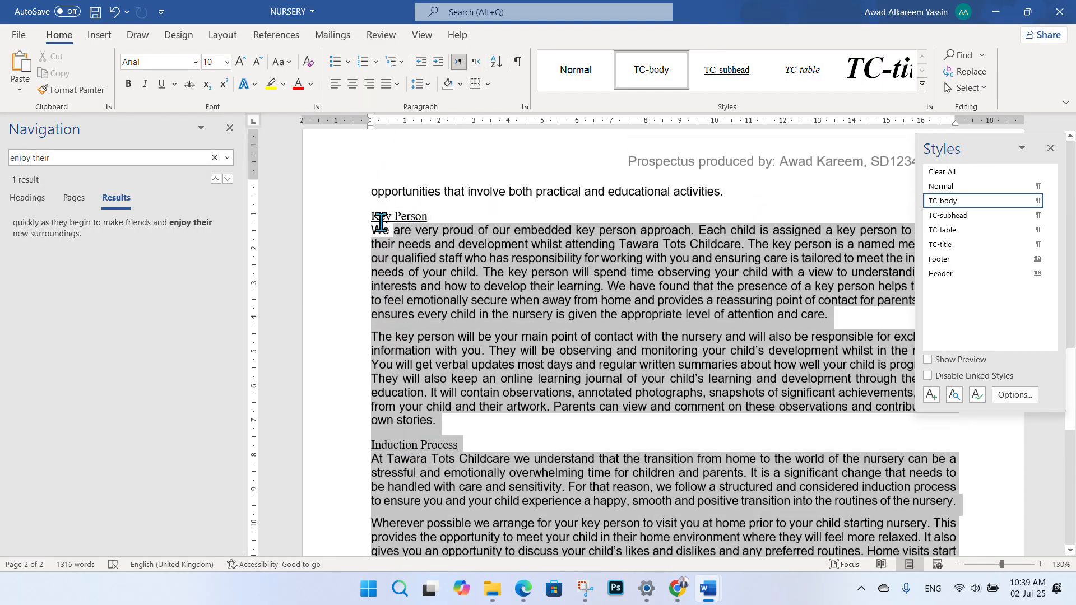
left_click_drag(413, 153, 404, 126)
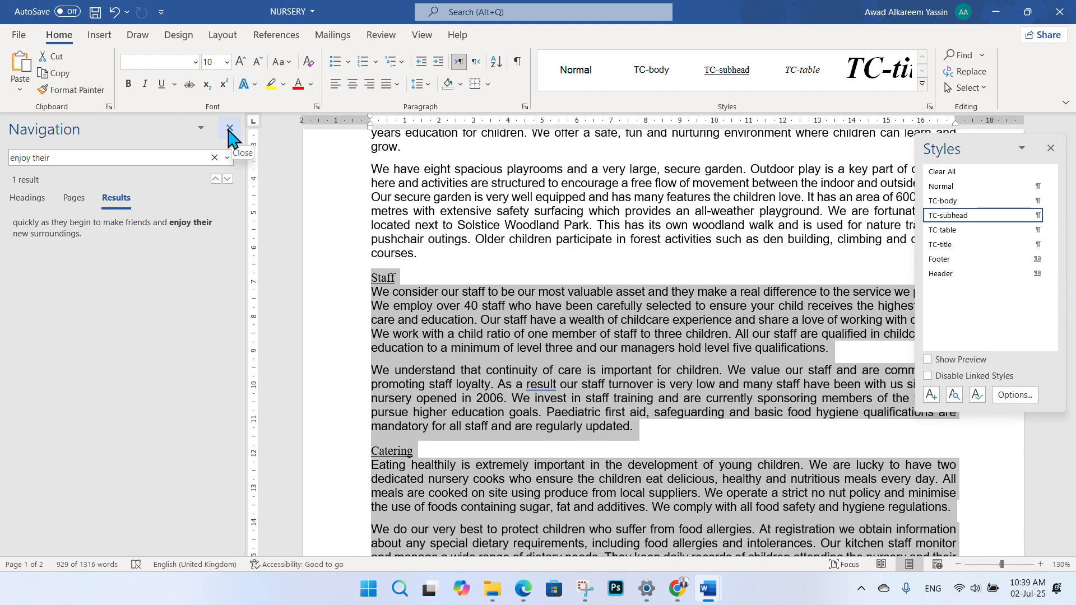
- Close the Navigation pane and bring the exam question paper back up
left_click(229, 130)
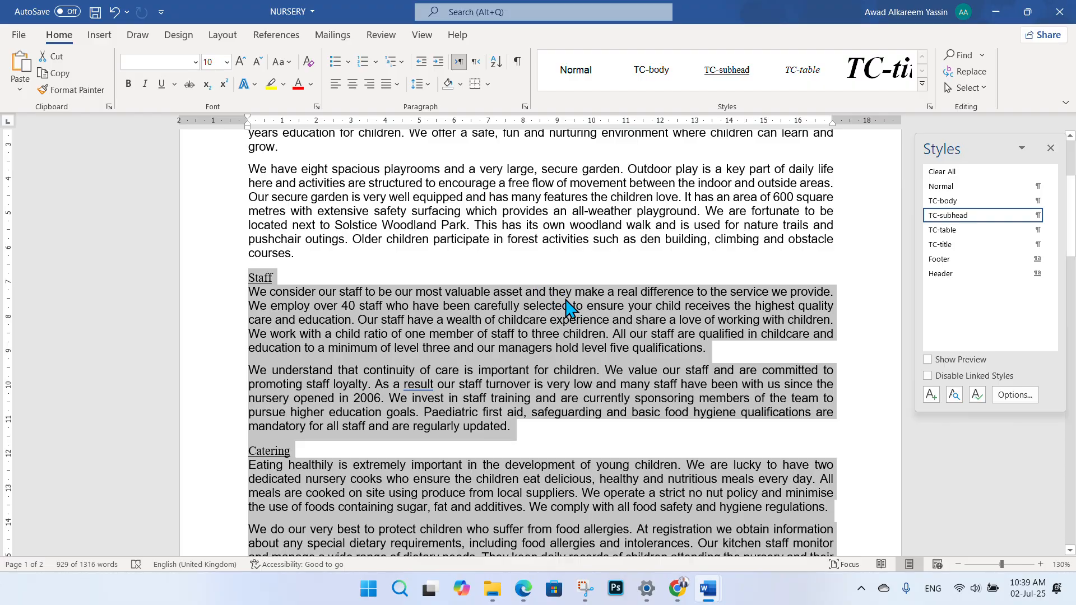
scroll(560, 392, "down", 3)
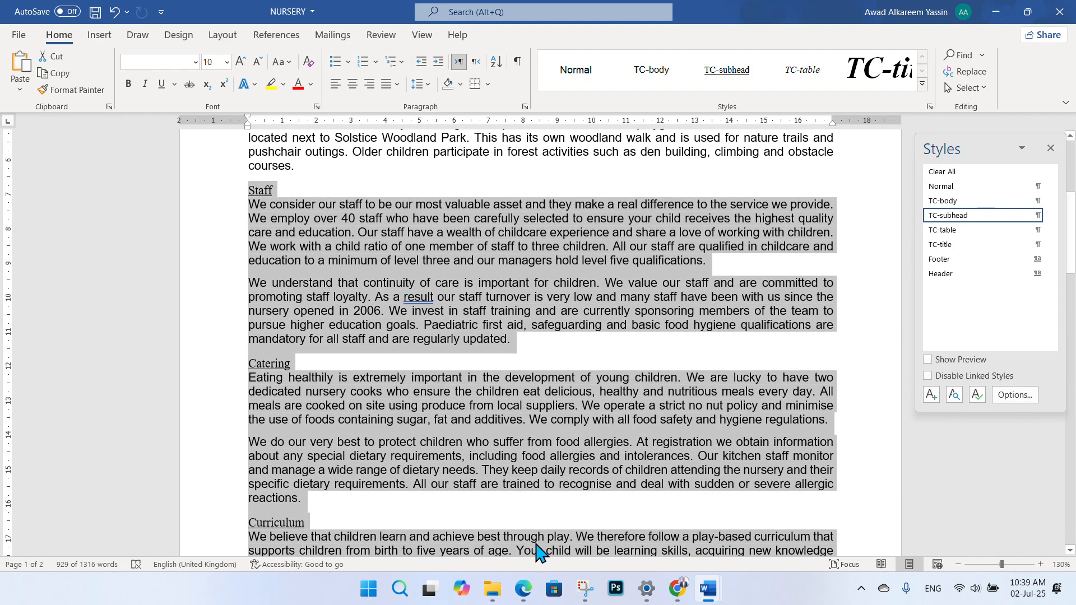
left_click(525, 586)
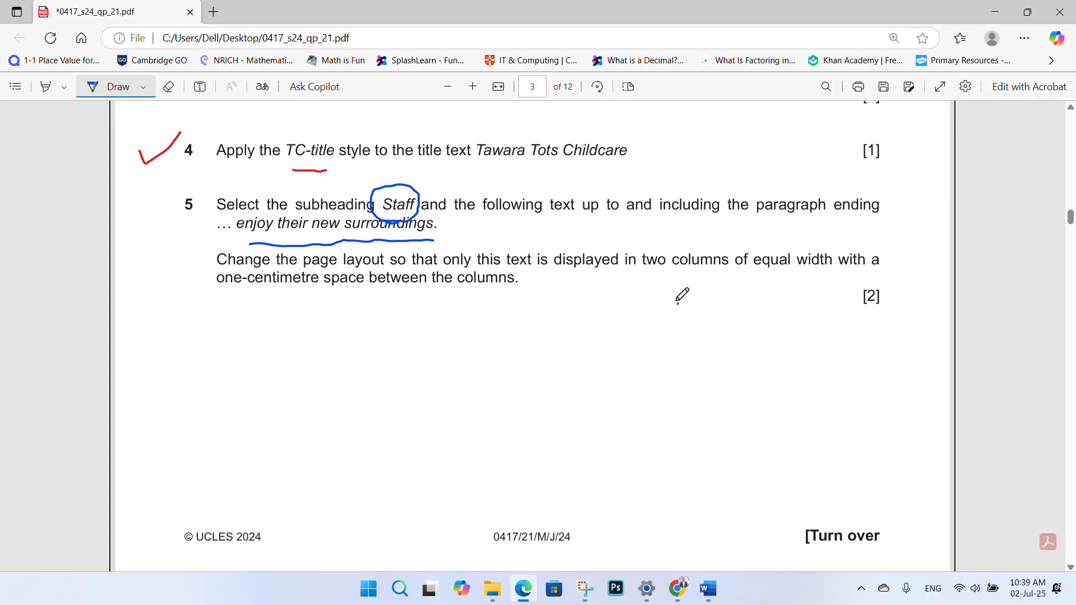
- Underline 'two columns of', 'width with', 'between the' and 'one-centimetre' in question 5 in blue
left_click_drag(643, 280, 743, 275)
left_click_drag(792, 281, 851, 279)
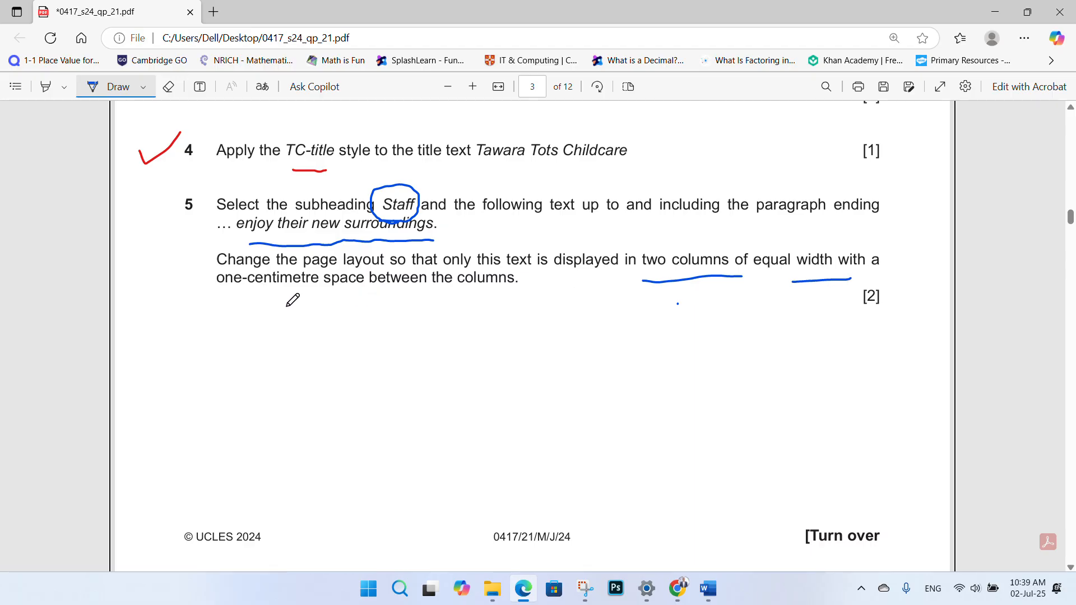
left_click_drag(375, 301, 451, 299)
left_click_drag(226, 303, 331, 296)
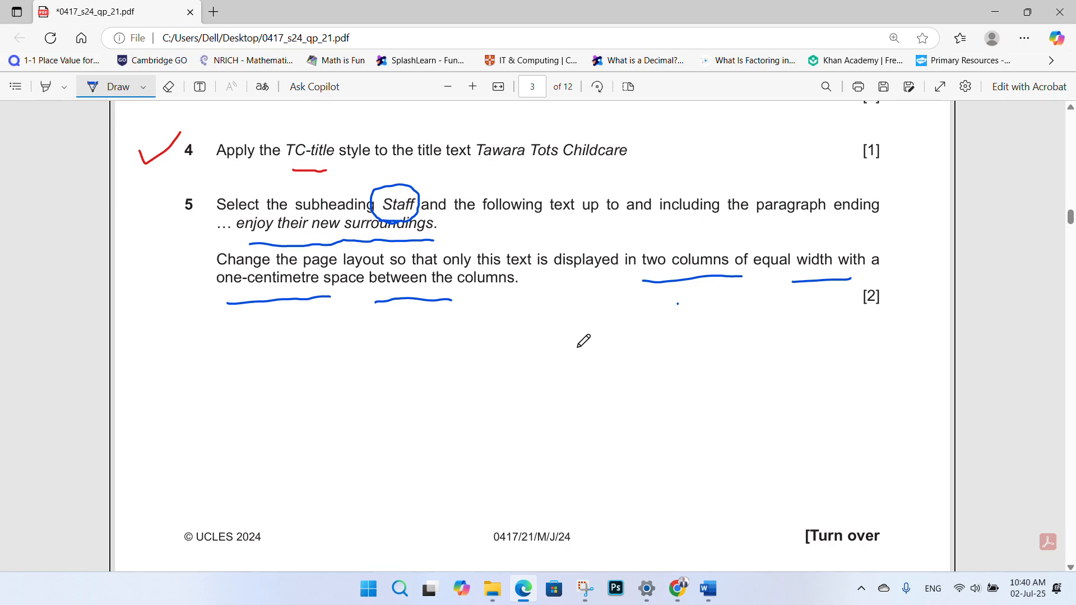
mouse_move(708, 589)
left_click(754, 546)
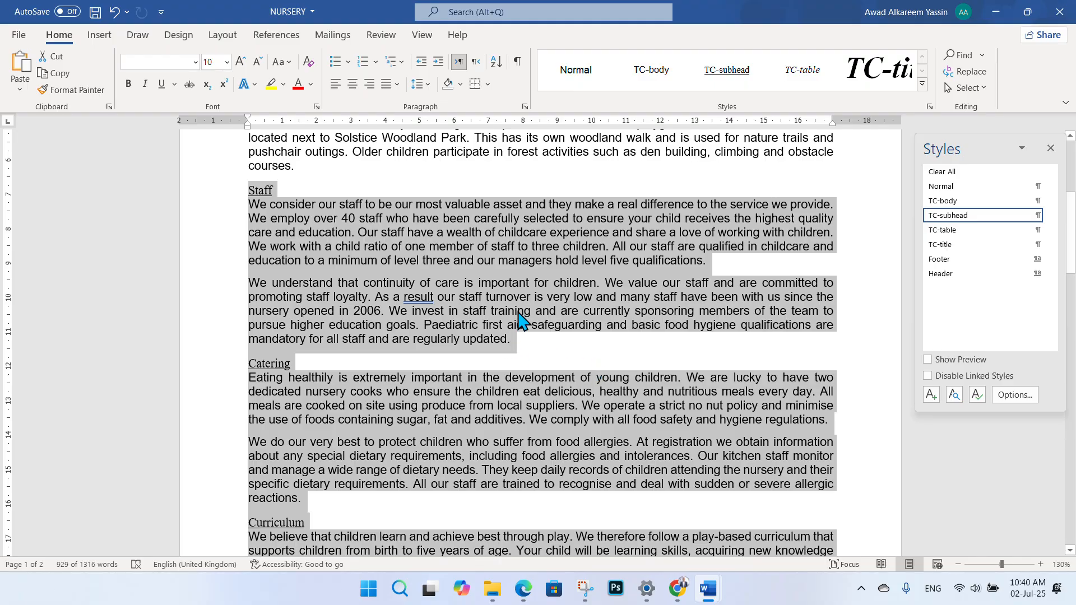
- Open the Columns list on the Layout tab for the selected Staff text
left_click(223, 37)
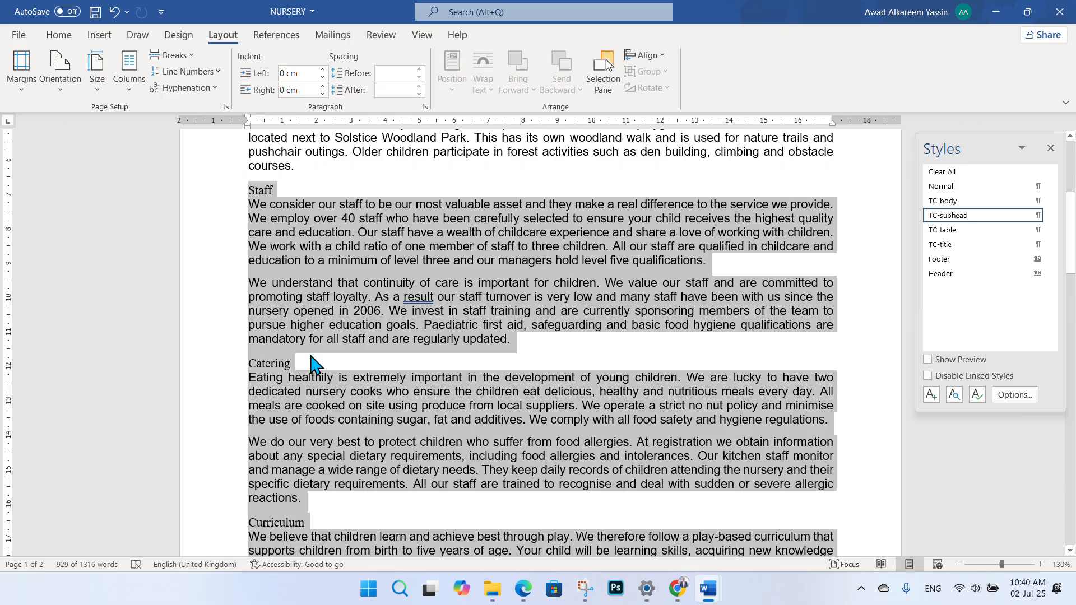
left_click(129, 93)
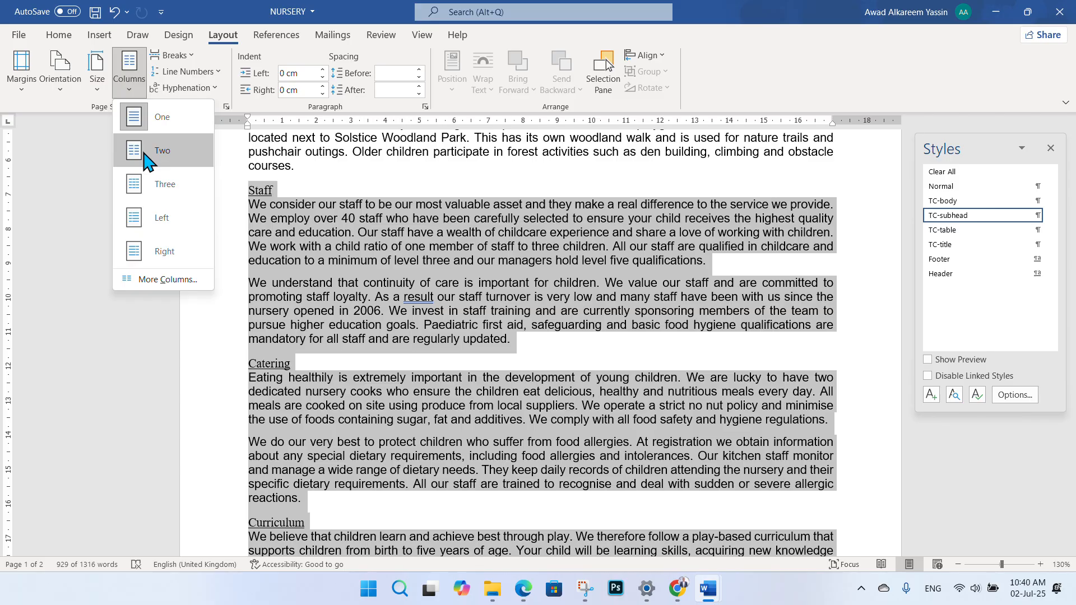
- Lay out the selected text in two equal-width columns with 1 cm spacing
left_click(158, 278)
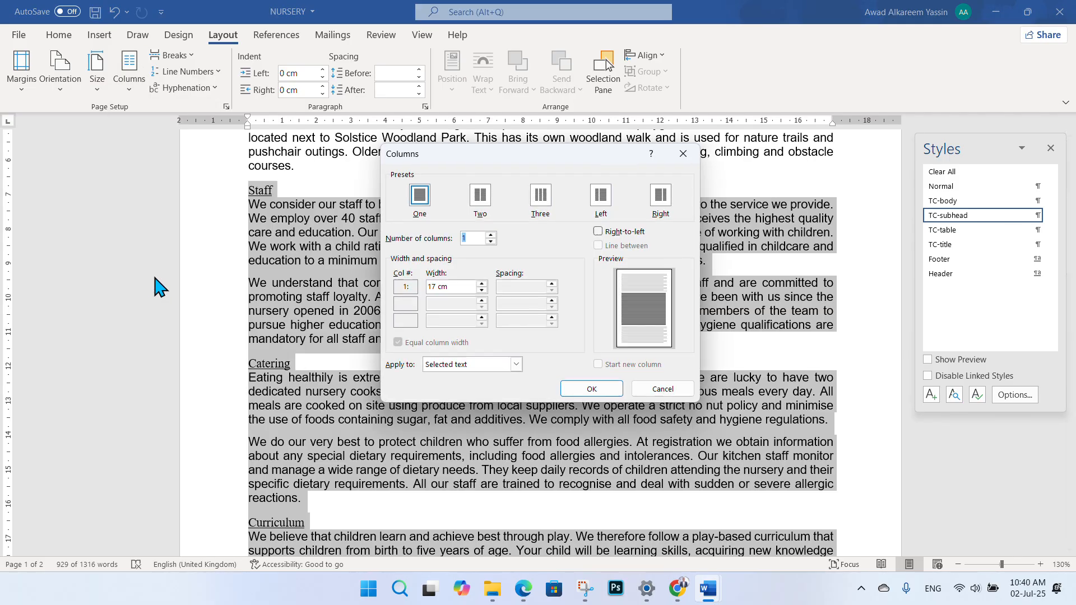
left_click_drag(474, 168, 573, 150)
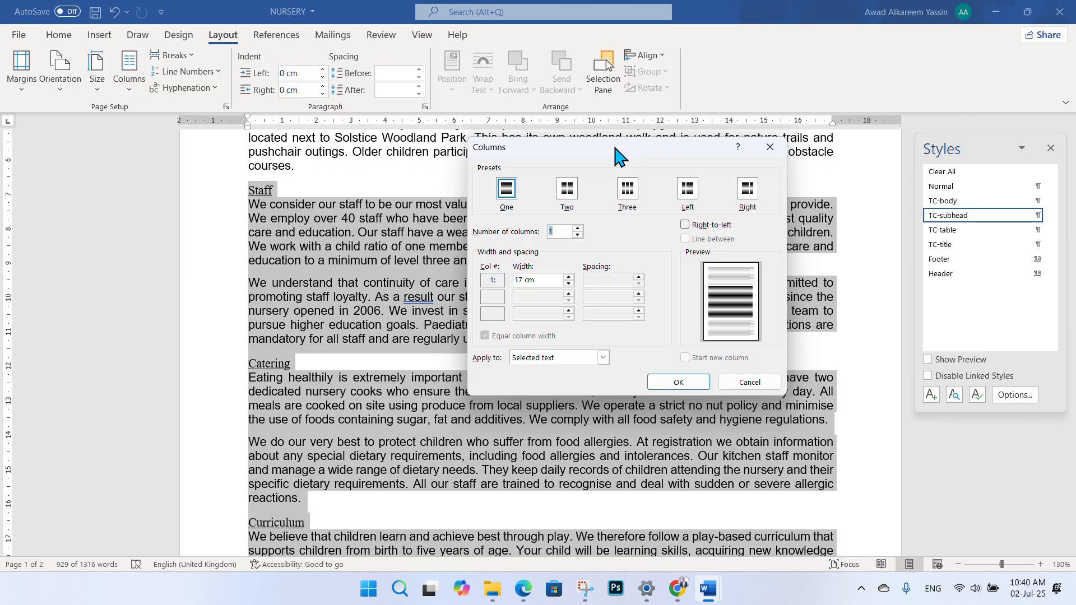
left_click(567, 193)
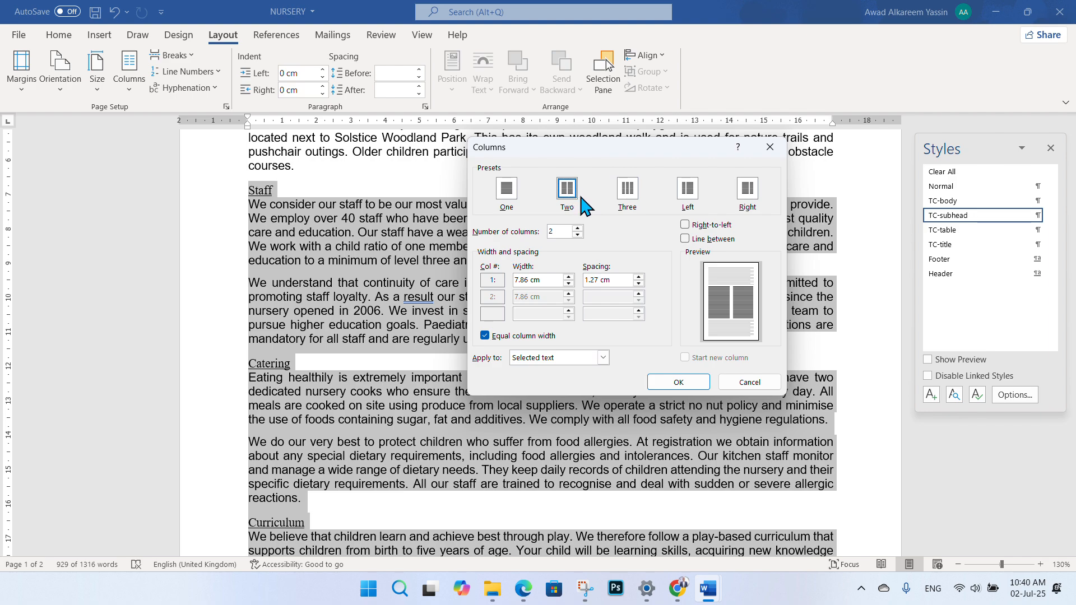
double_click(552, 230)
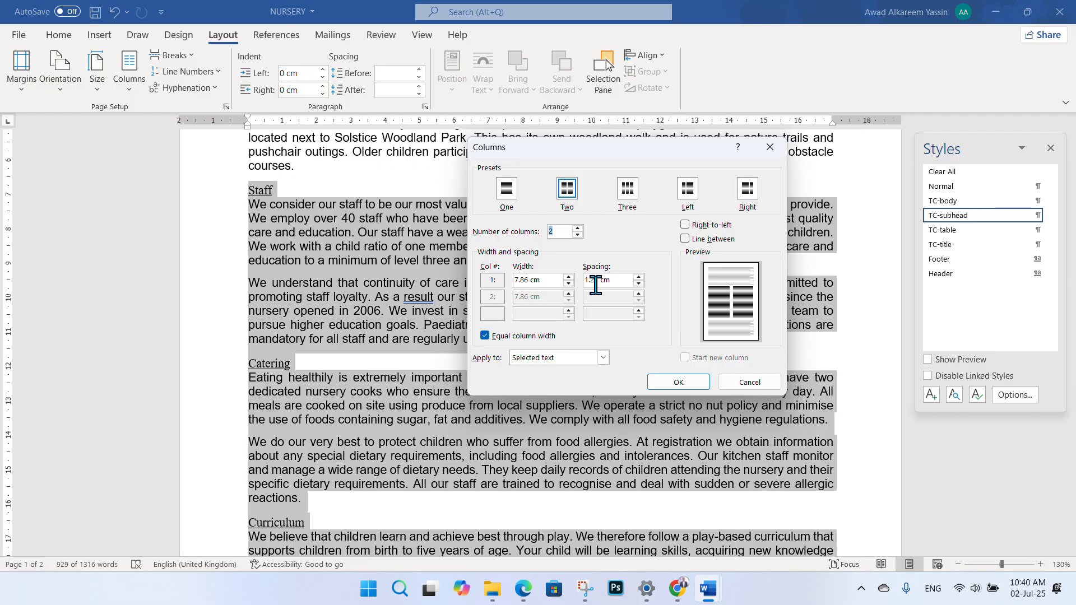
left_click(524, 588)
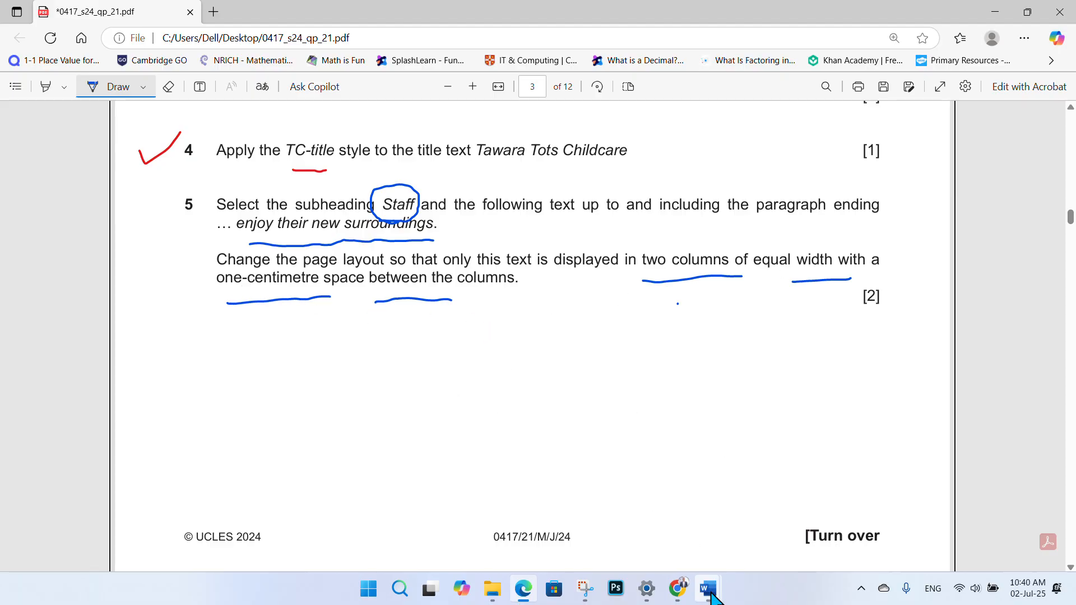
mouse_move(708, 589)
left_click(751, 546)
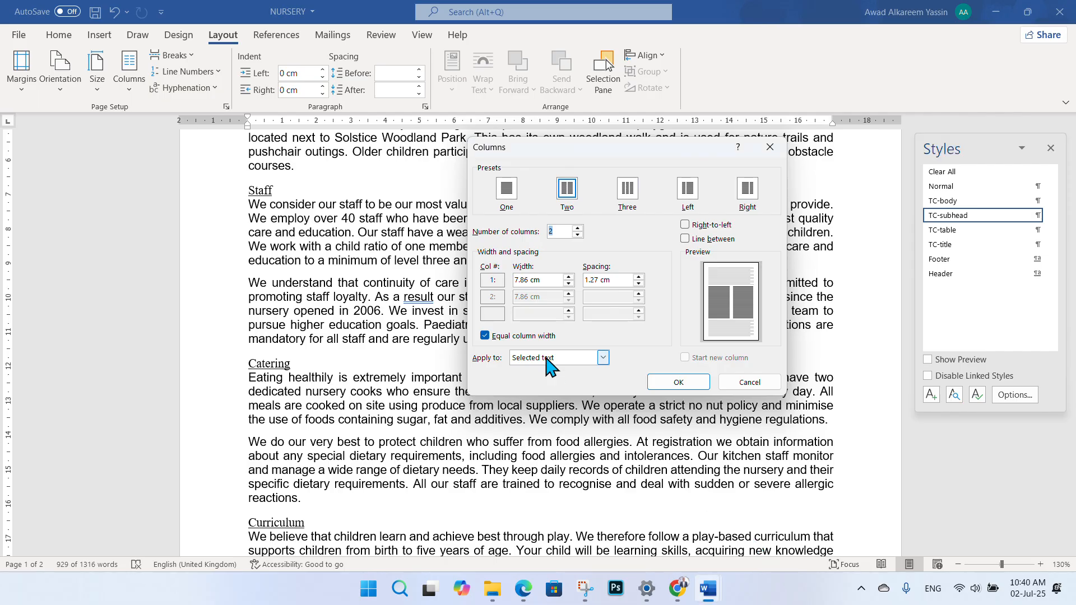
left_click(638, 282)
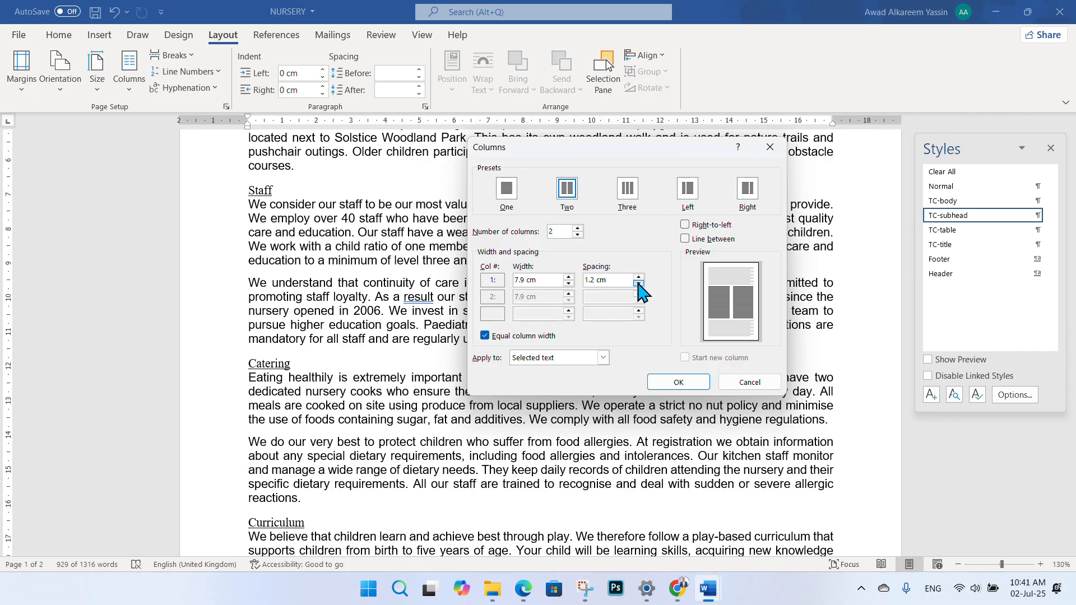
left_click(638, 283)
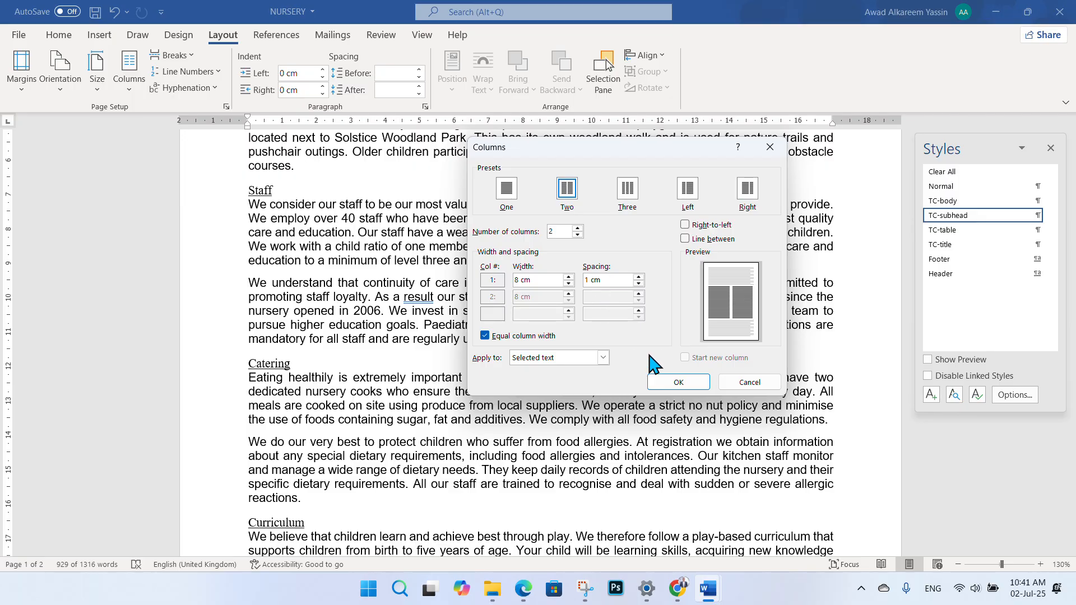
left_click(663, 384)
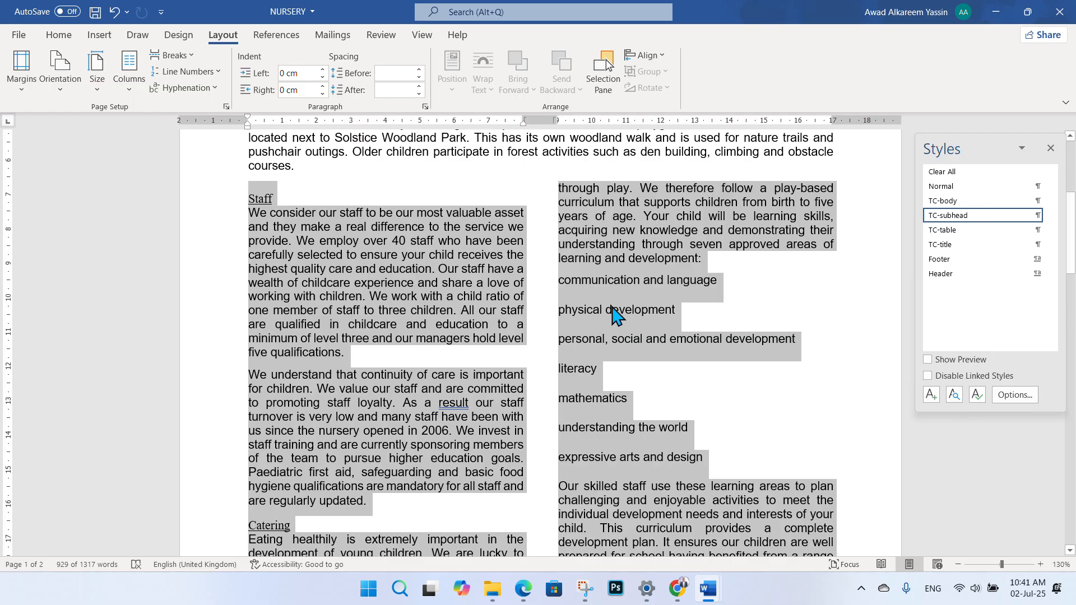
- Deselect the text to view the columns, then bring the exam paper to the front
left_click(543, 307)
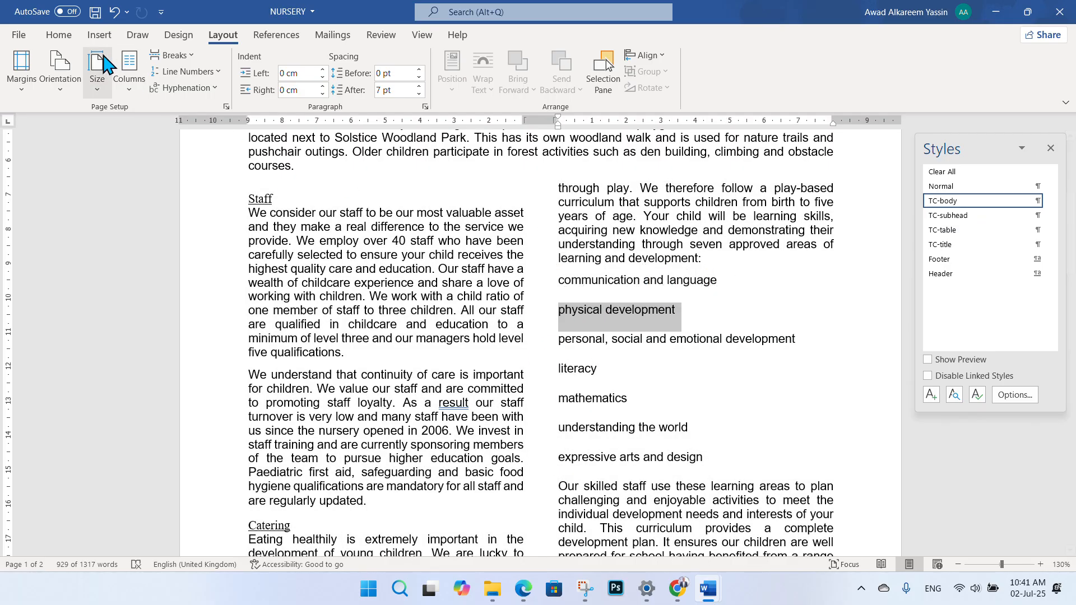
left_click(69, 39)
left_click(594, 343)
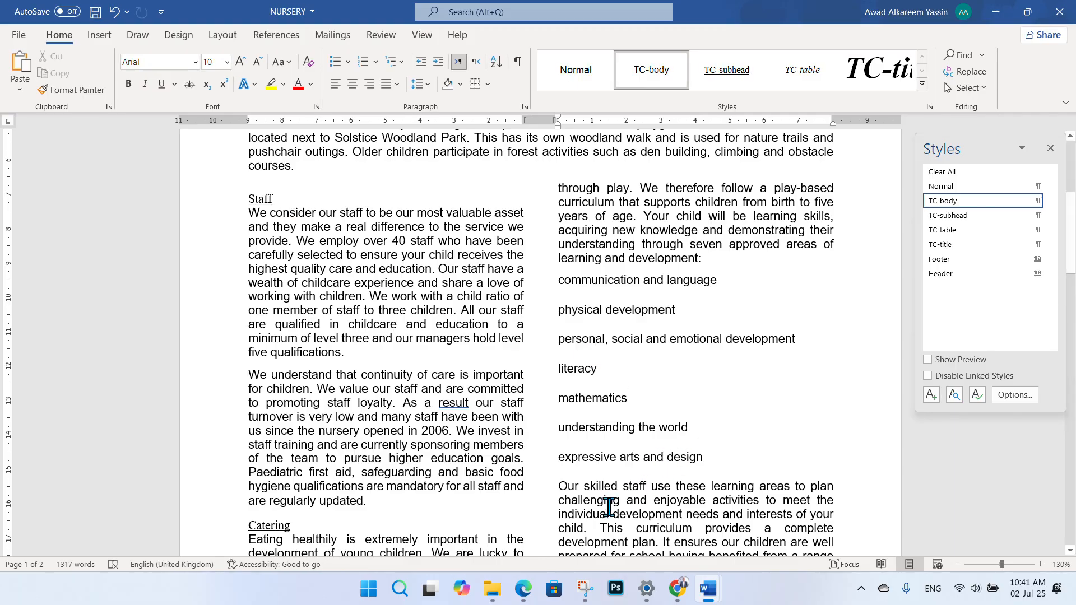
left_click(524, 589)
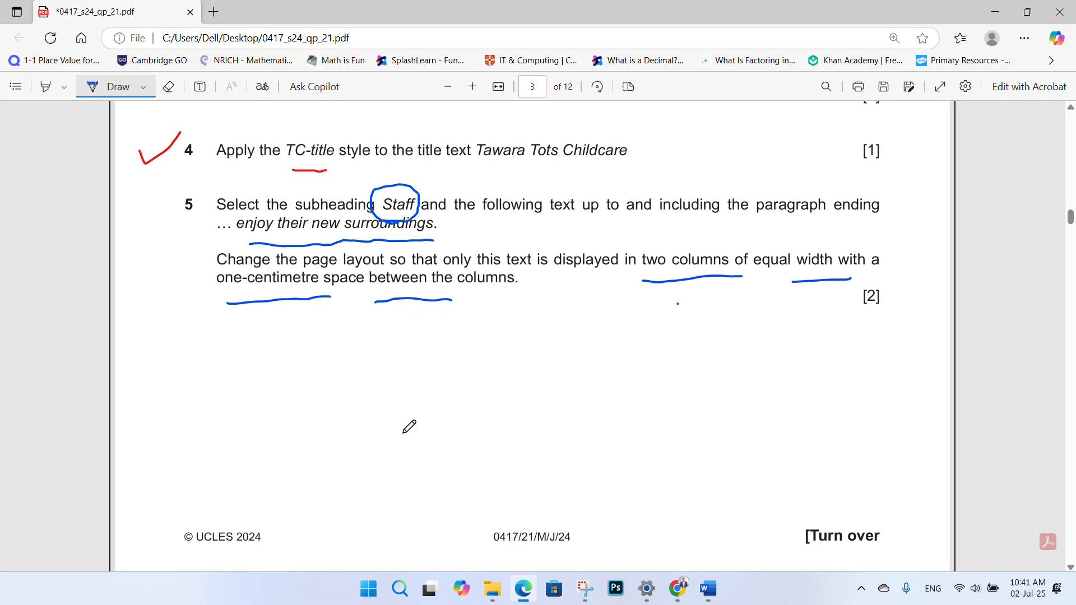
- Switch the pen back to red and tick question 5 as done
left_click(144, 87)
left_click(197, 170)
left_click(483, 253)
left_click_drag(153, 308, 194, 279)
- Circle question 6 and underline 'TC-subhead' and 'Modify' in red
left_click(464, 27)
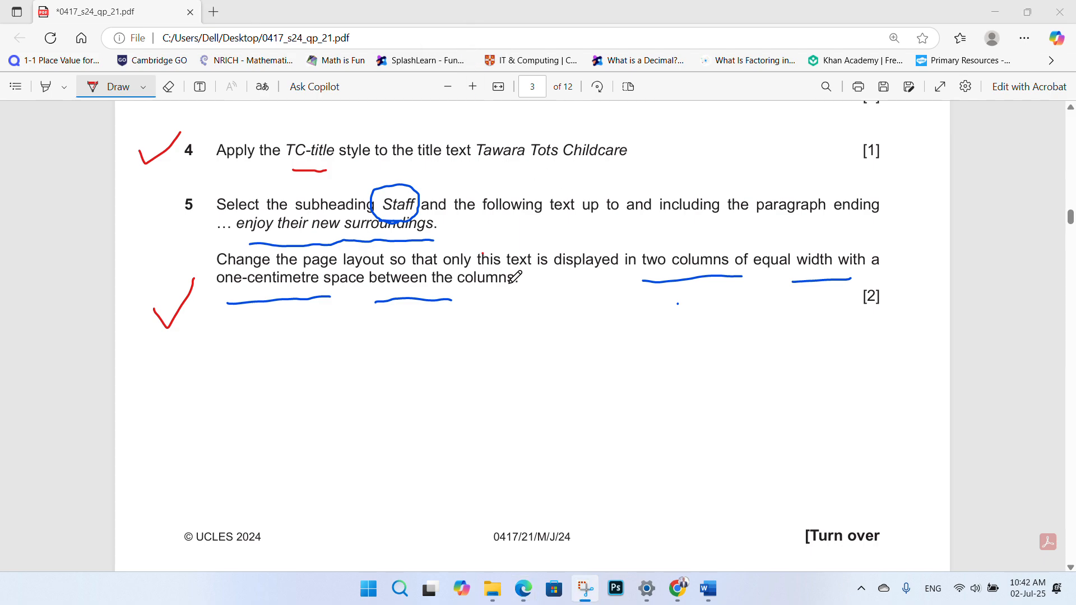
scroll(478, 295, "down", 4)
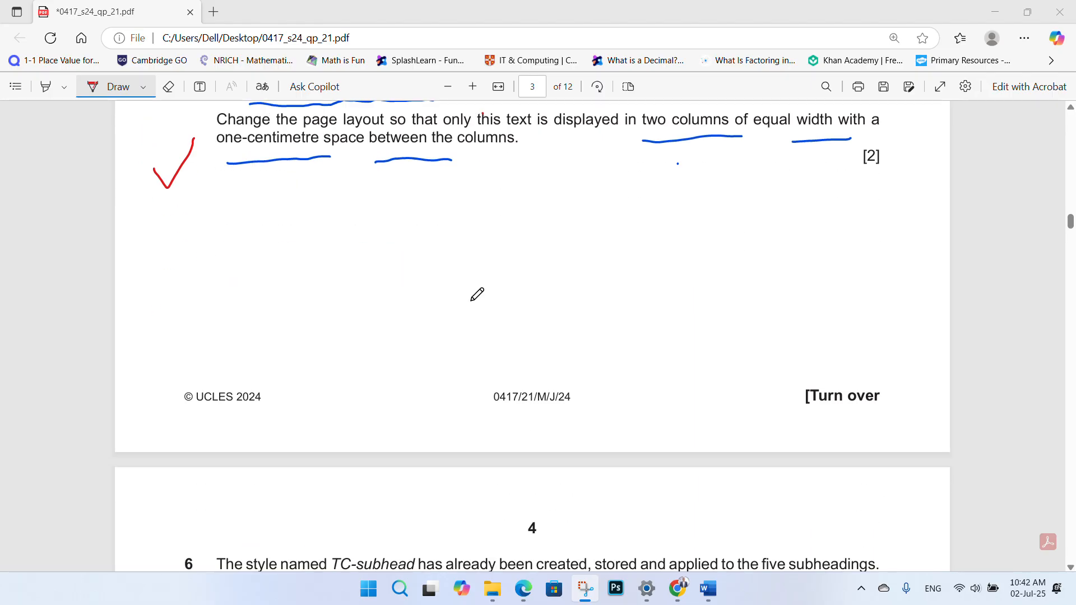
scroll(455, 255, "down", 7)
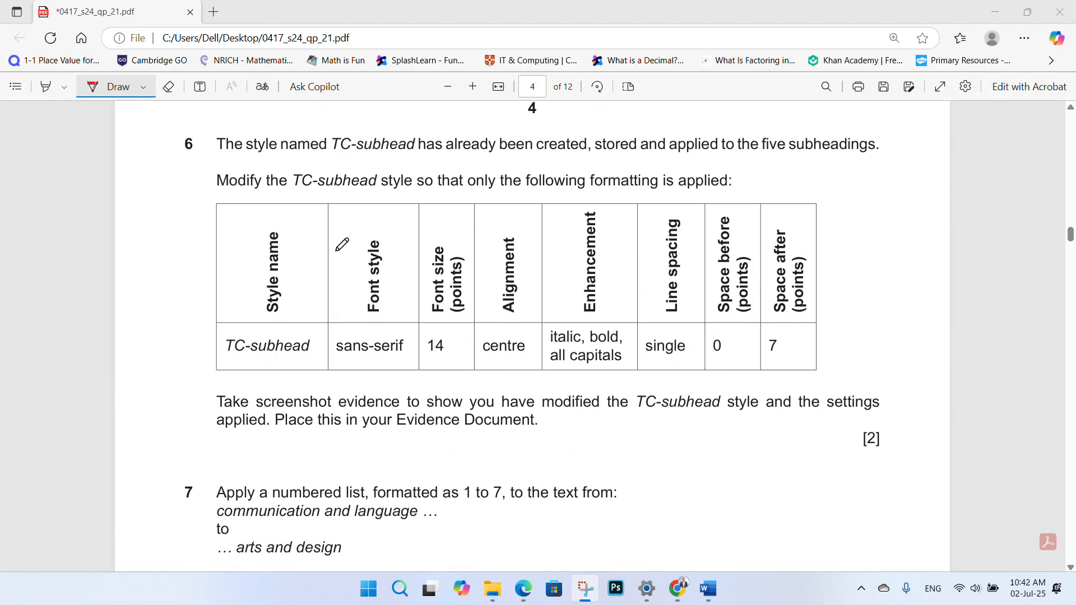
scroll(292, 224, "up", 1)
mouse_move(196, 225)
left_mouse_down()
mouse_move(189, 193)
mouse_move(175, 222)
mouse_move(183, 231)
left_mouse_up()
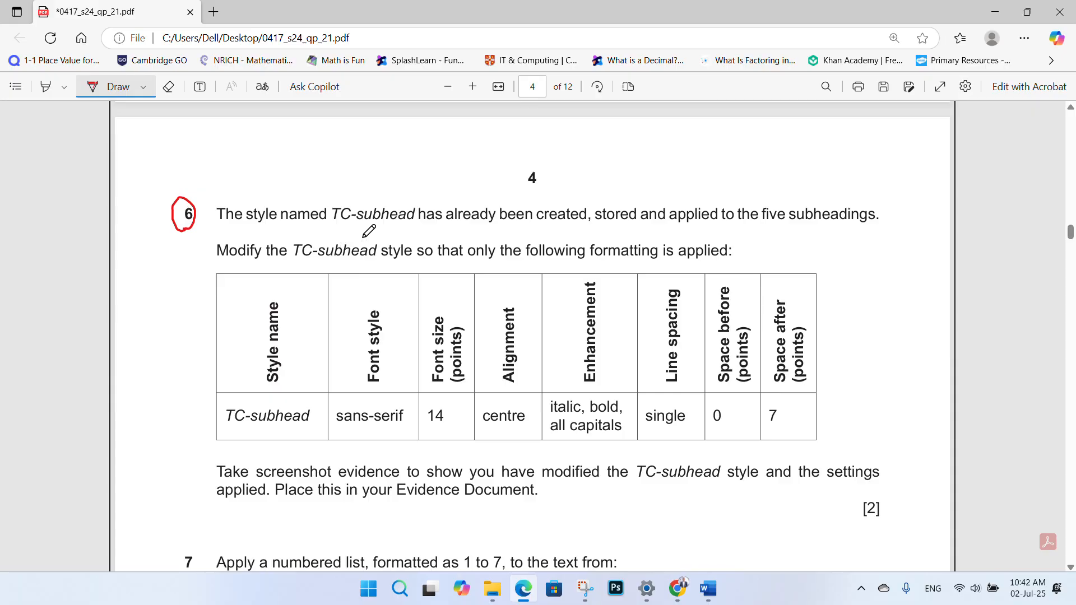
left_click_drag(333, 230, 414, 239)
left_click_drag(235, 272, 290, 270)
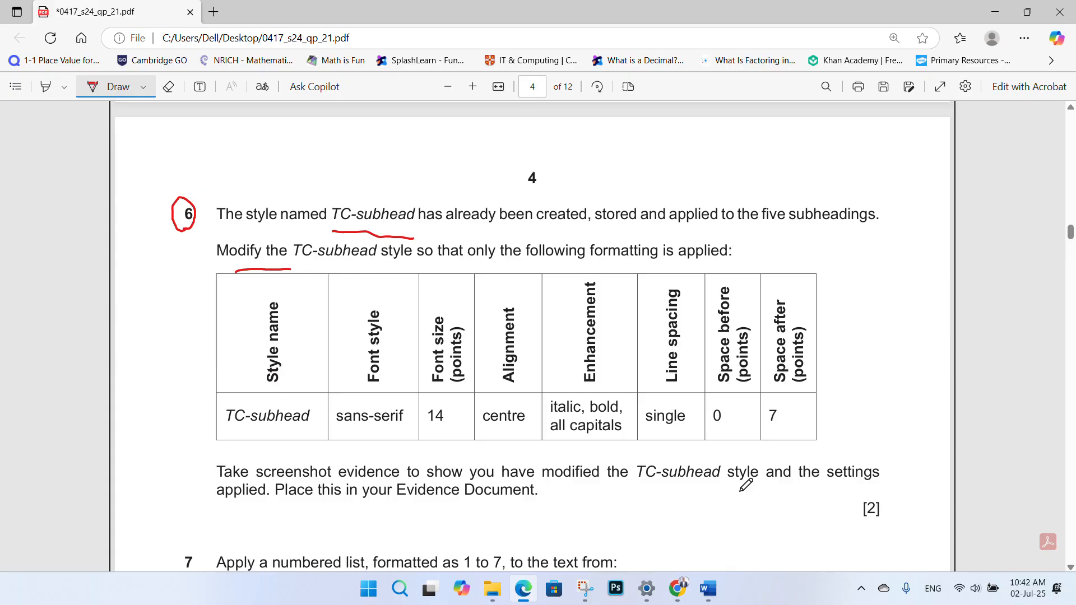
mouse_move(708, 588)
left_click(771, 546)
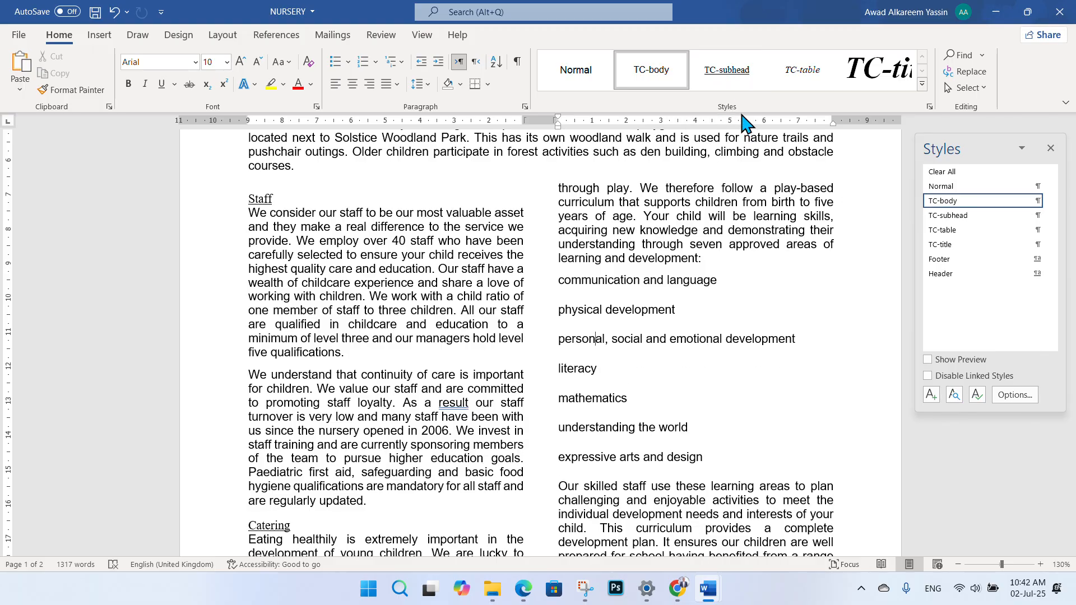
- Open the Modify Style dialog for TC-subhead from the Styles gallery
left_click(417, 188)
scroll(386, 190, "up", 1)
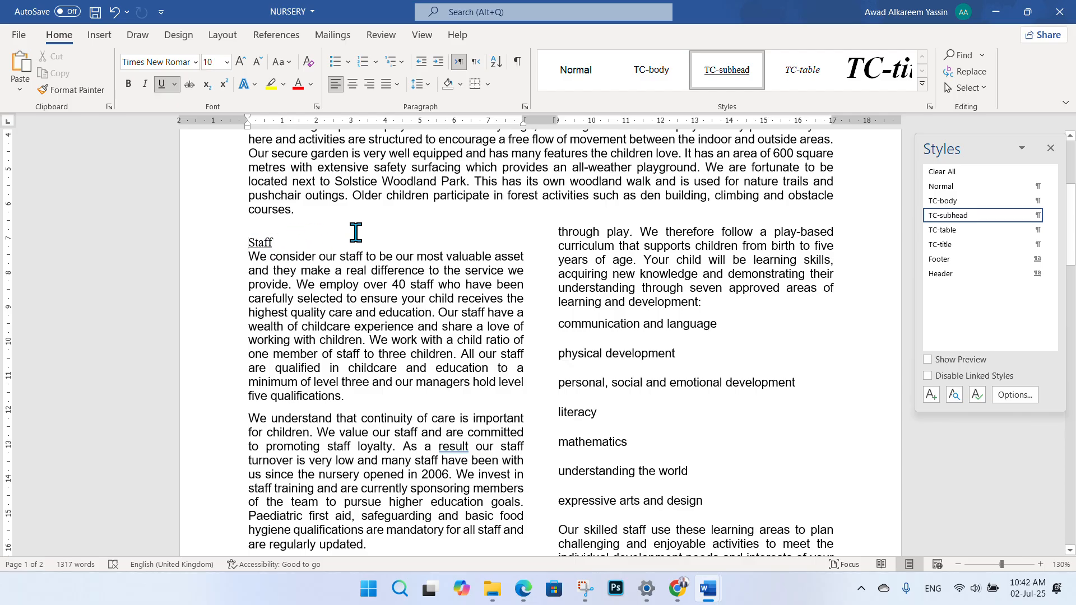
right_click(721, 78)
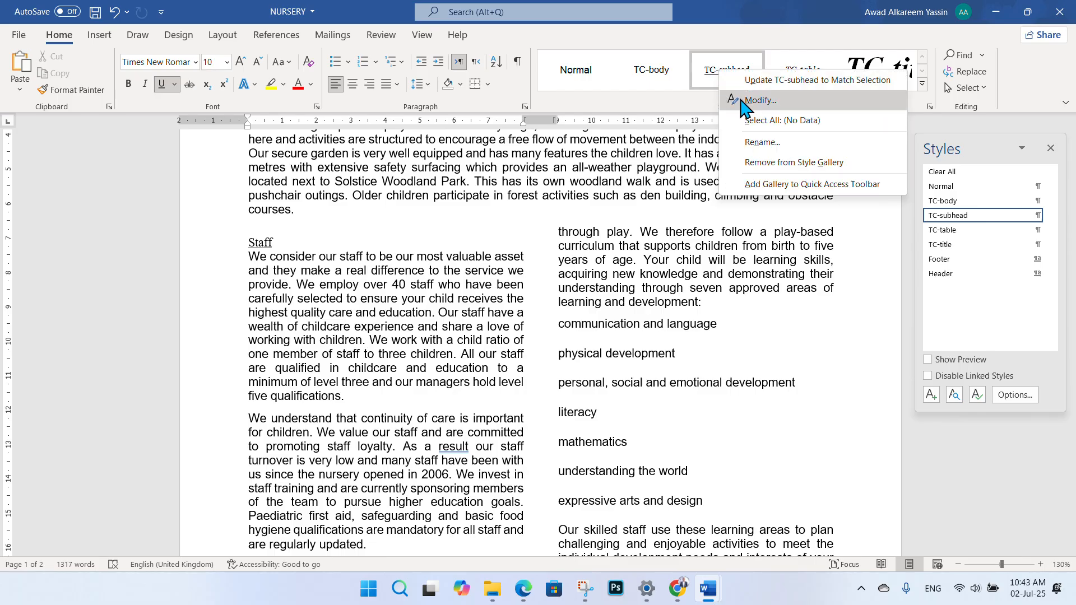
left_click(759, 100)
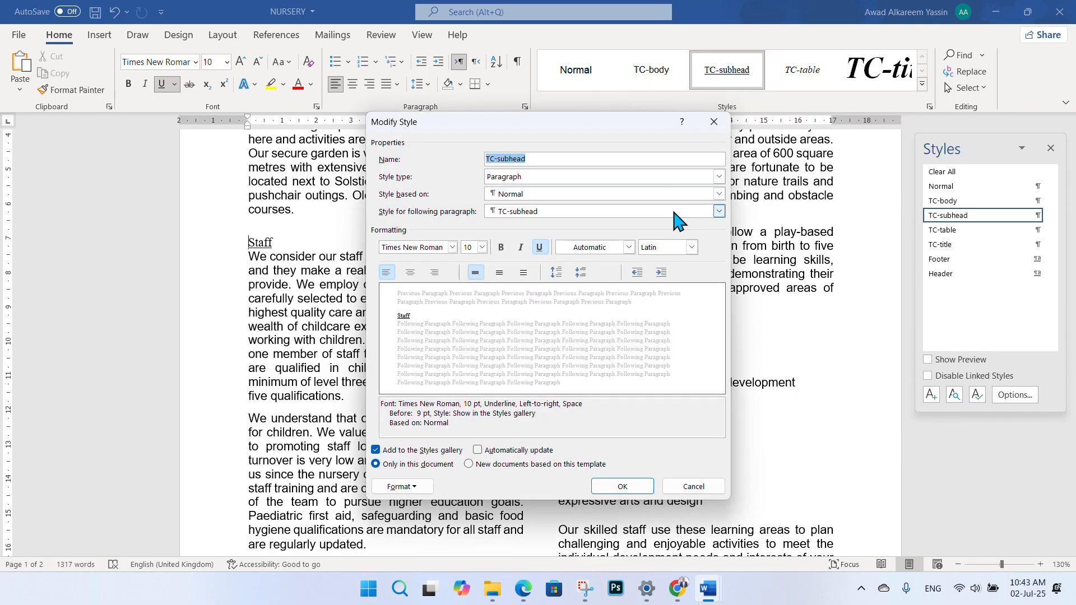
left_click(524, 589)
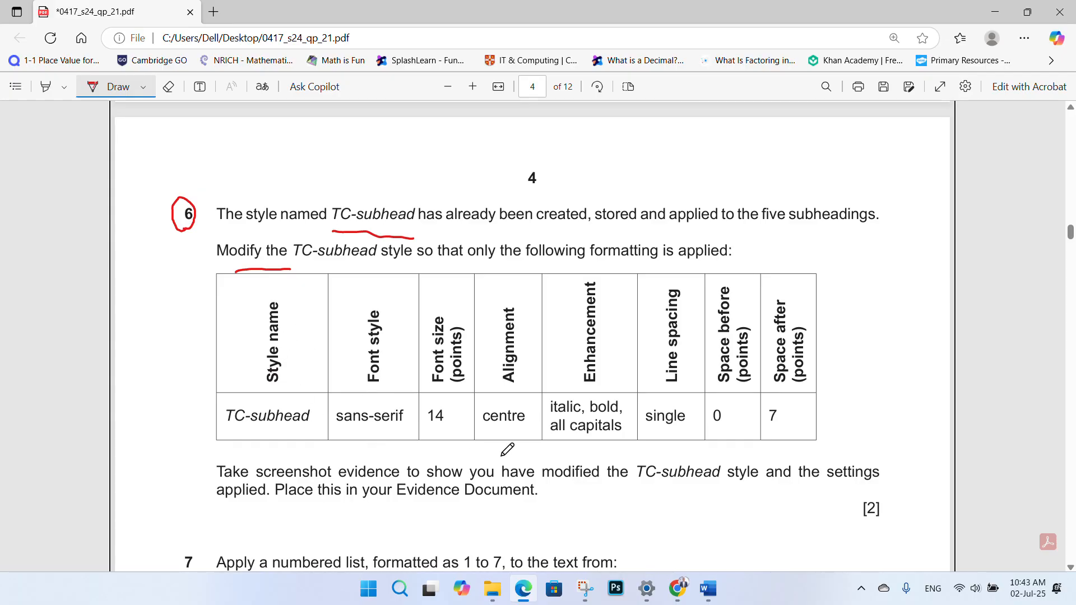
left_click(707, 588)
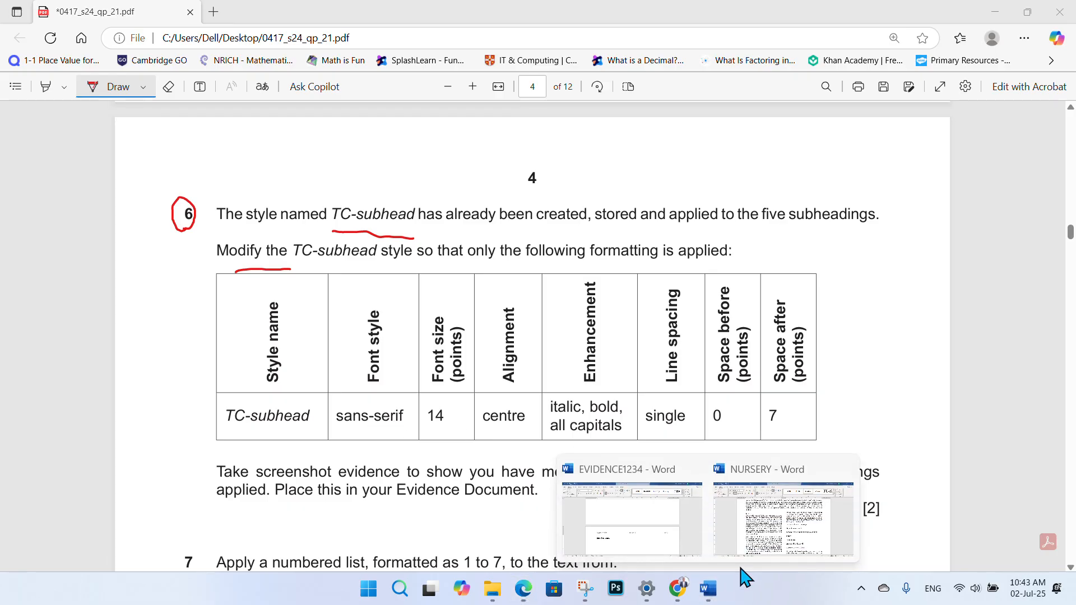
left_click(714, 535)
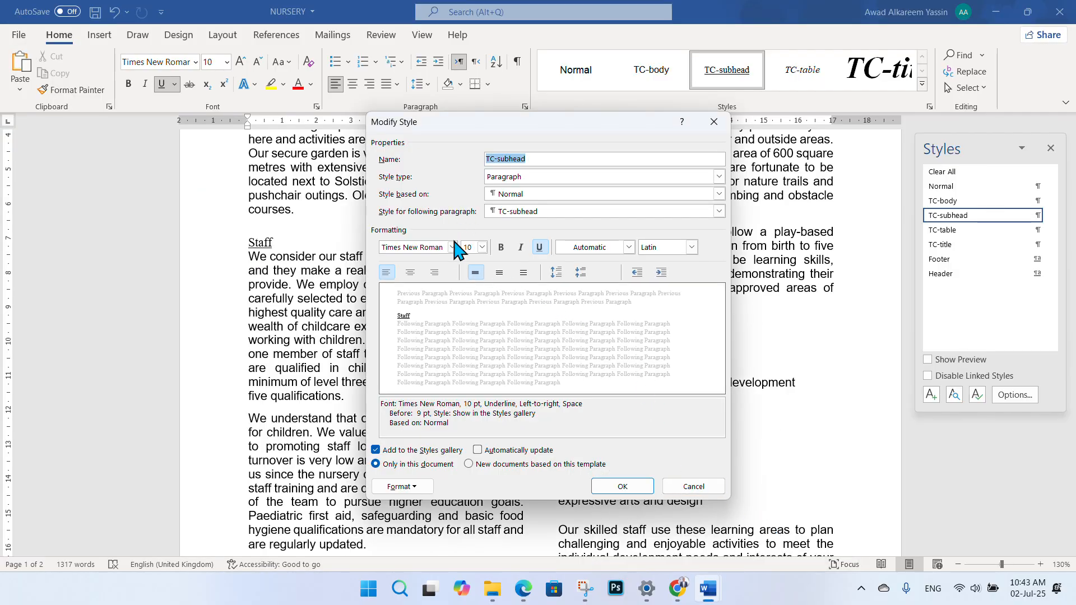
- Set the TC-subhead style font to Arial at 14 pt
left_click(430, 248)
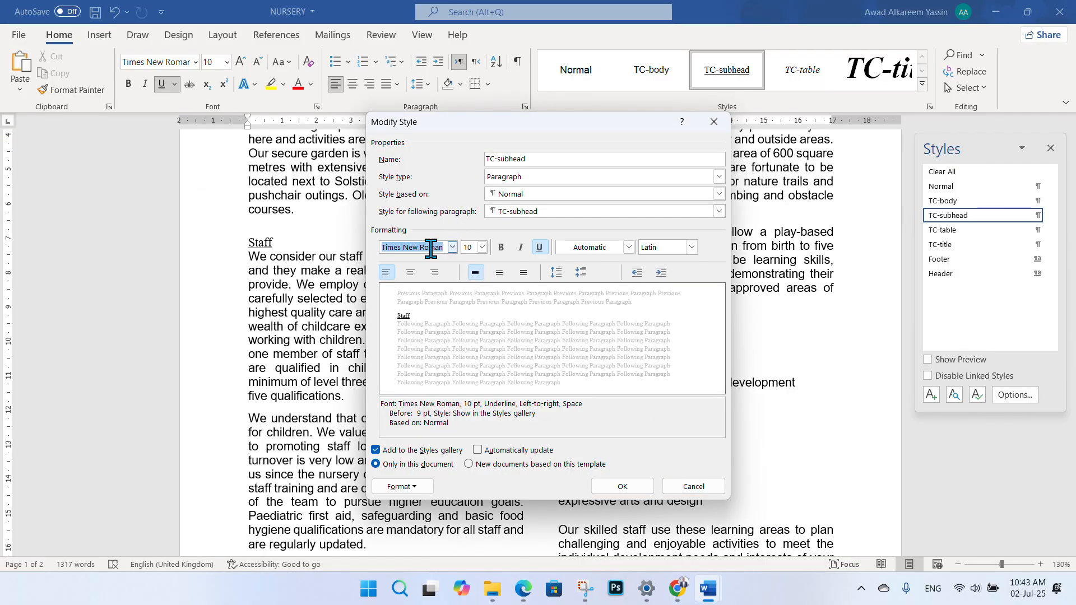
type("Arial")
left_click(466, 218)
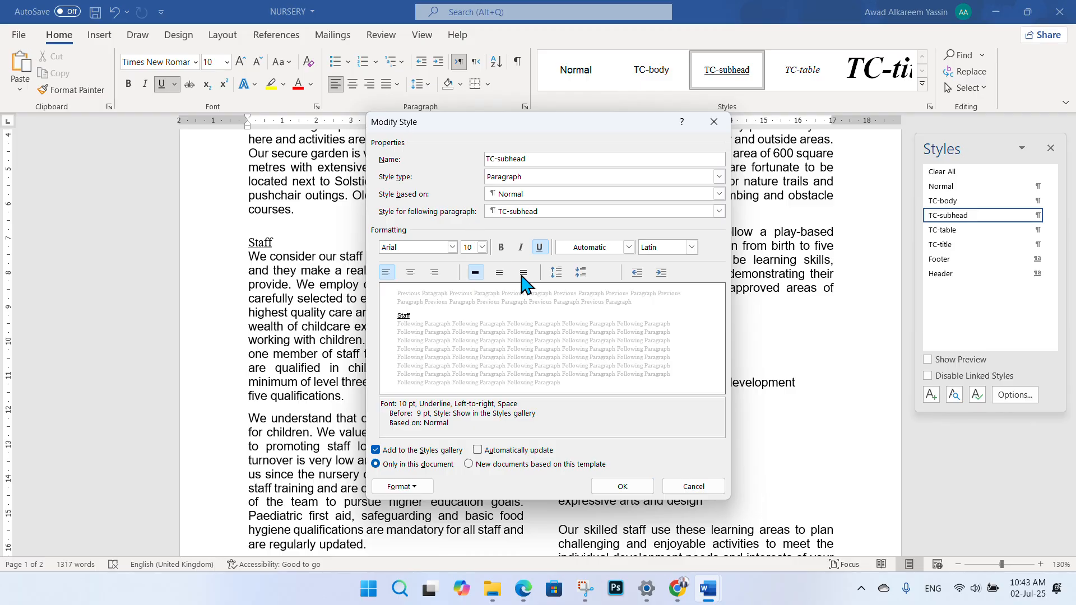
left_click(524, 591)
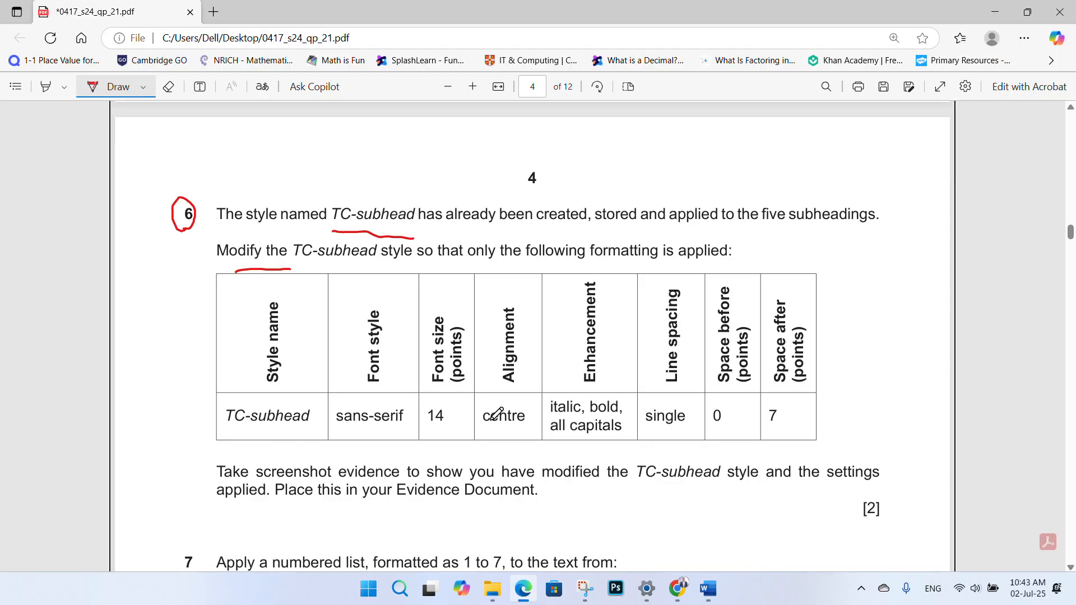
mouse_move(708, 588)
left_click(735, 507)
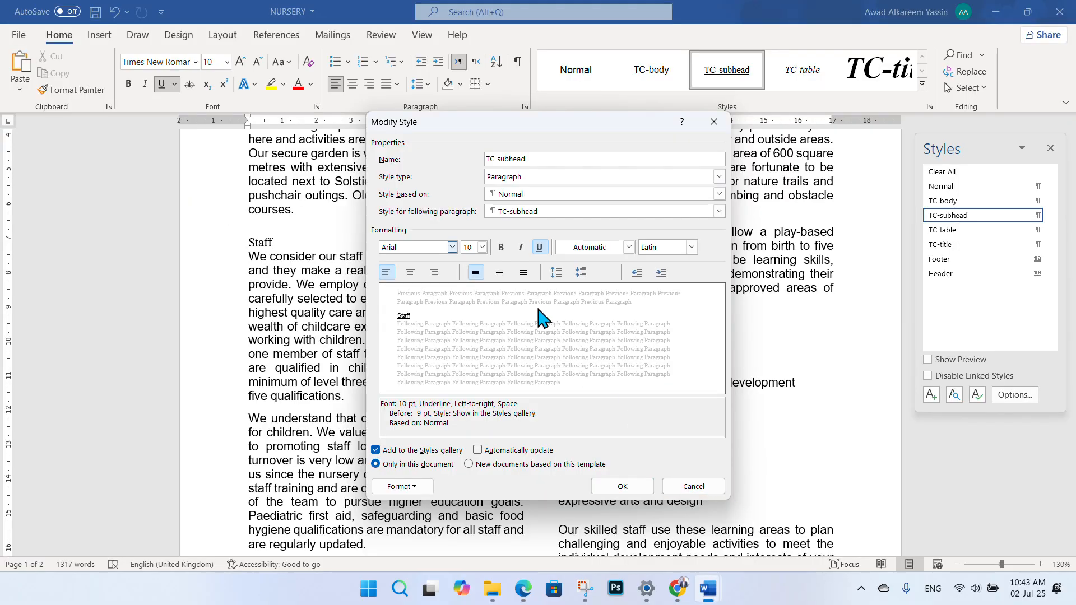
left_click(481, 247)
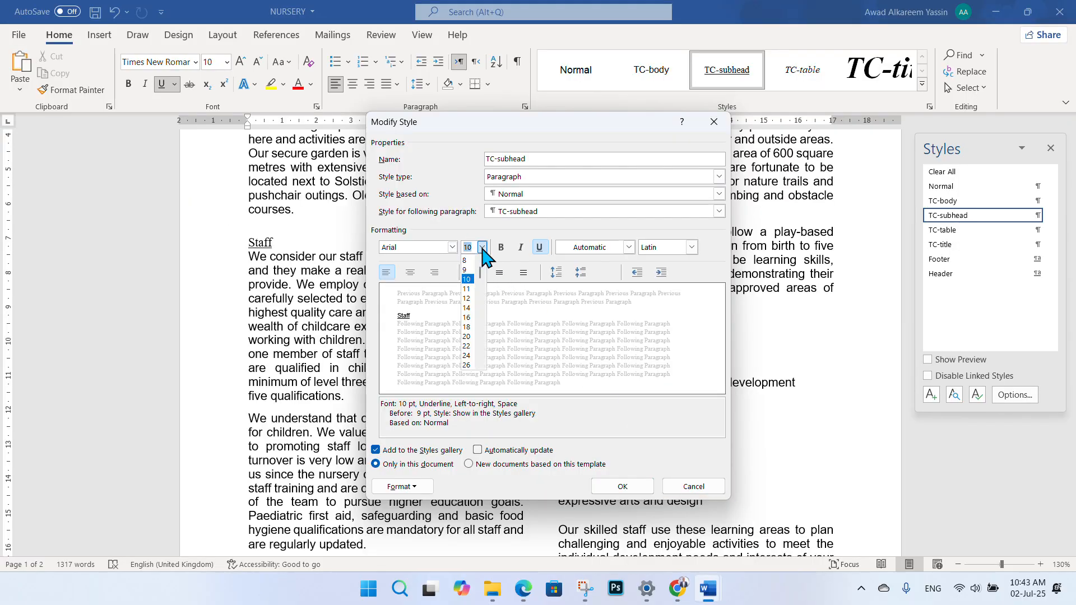
left_click(471, 308)
left_click(524, 588)
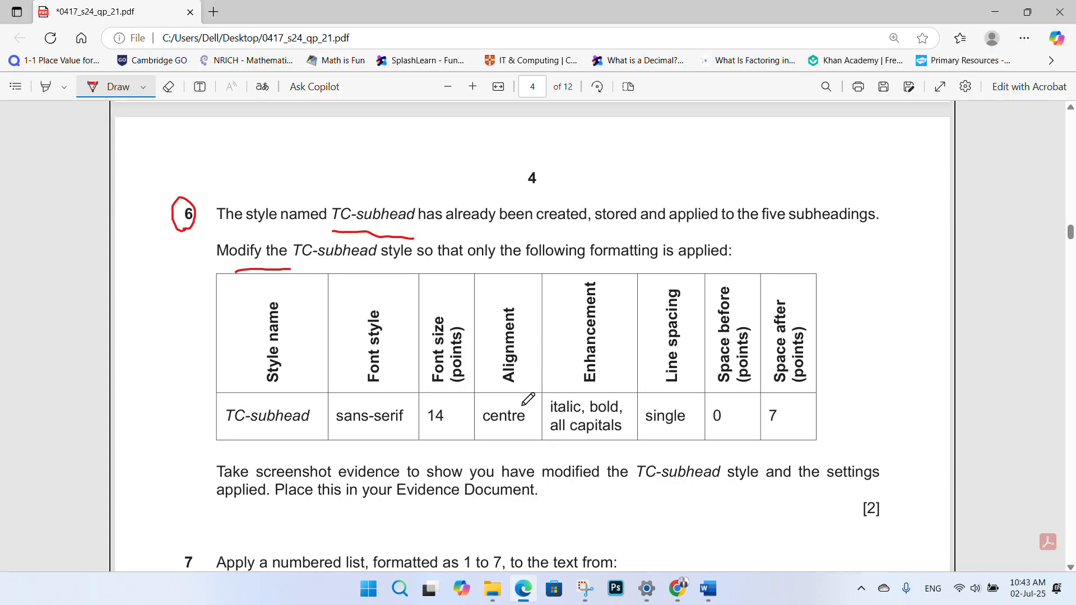
mouse_move(707, 588)
left_click(718, 509)
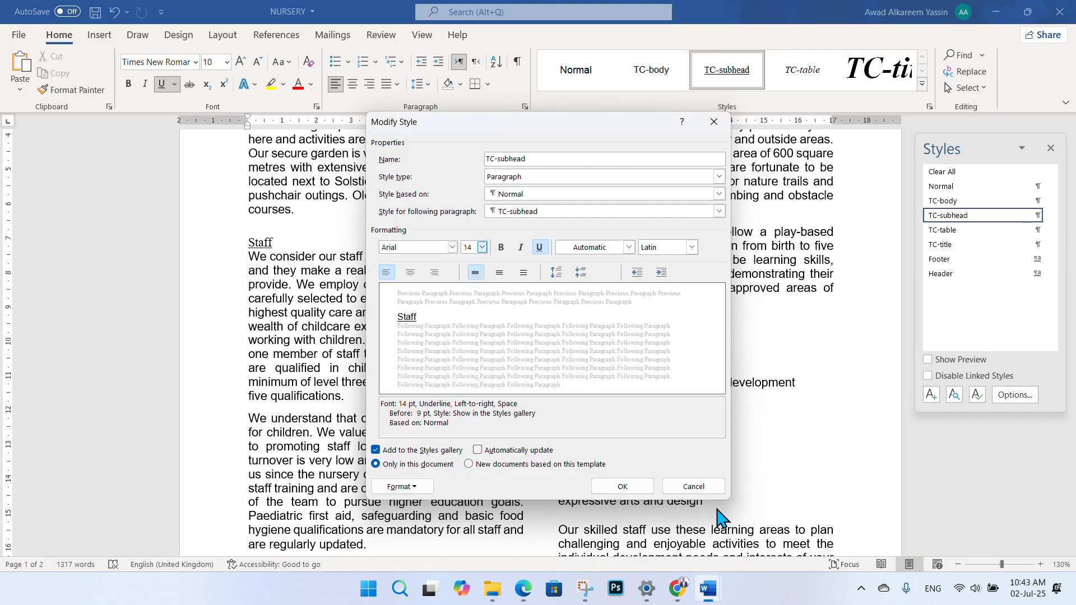
left_click(429, 487)
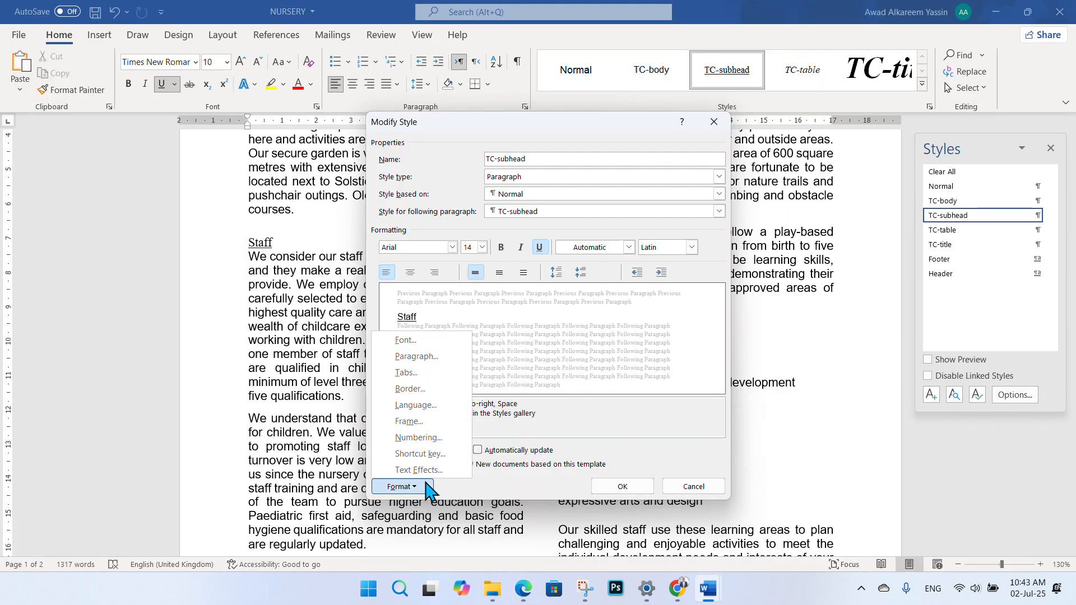
- Centre the TC-subhead paragraphs through the style's Paragraph settings
left_click(424, 363)
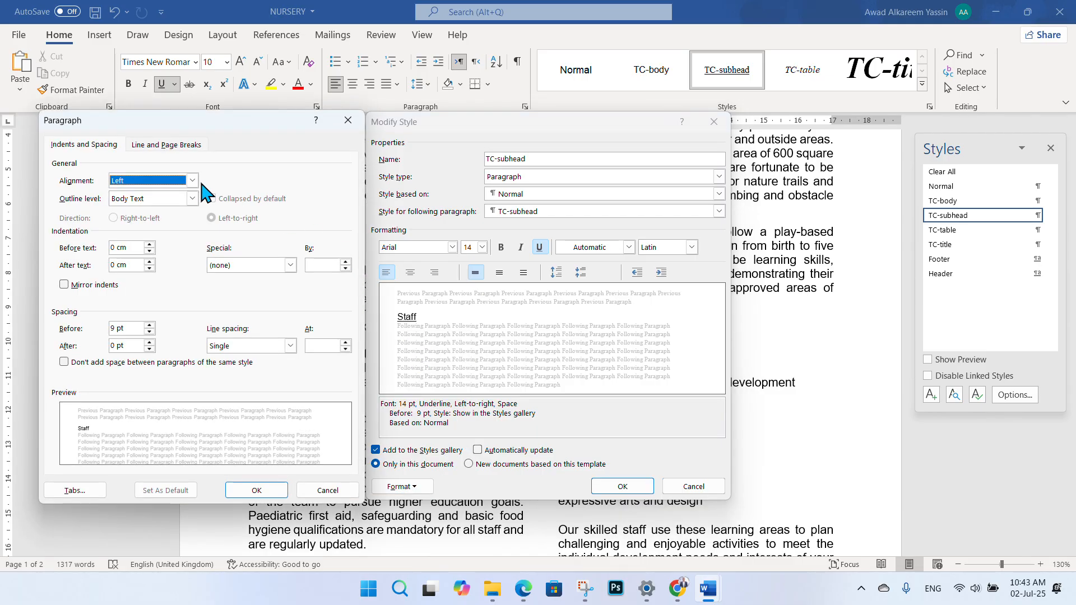
left_click(193, 179)
left_click(153, 203)
left_click(256, 491)
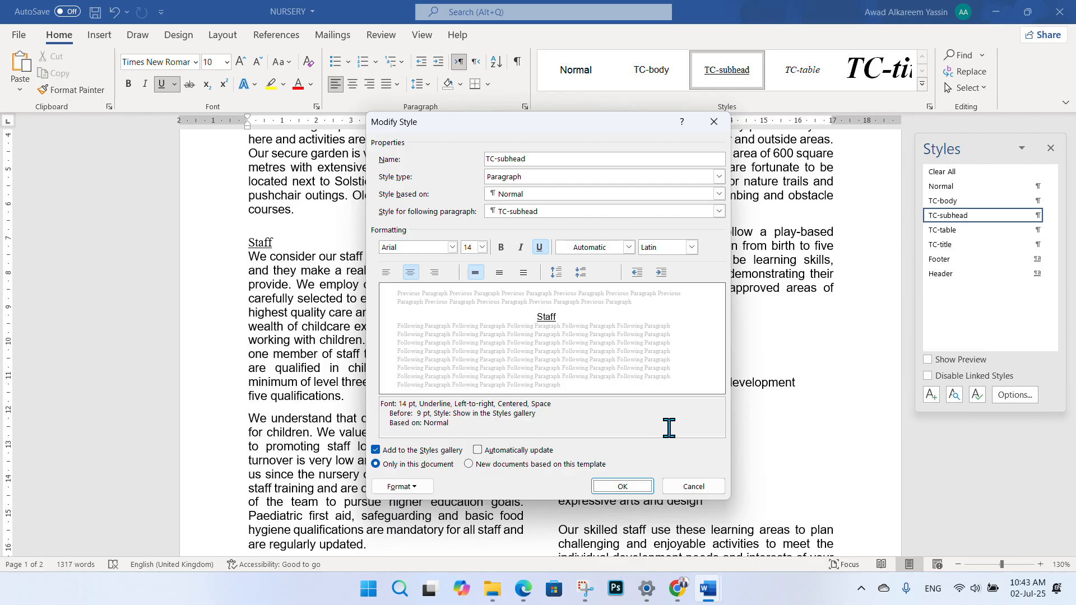
left_click(522, 589)
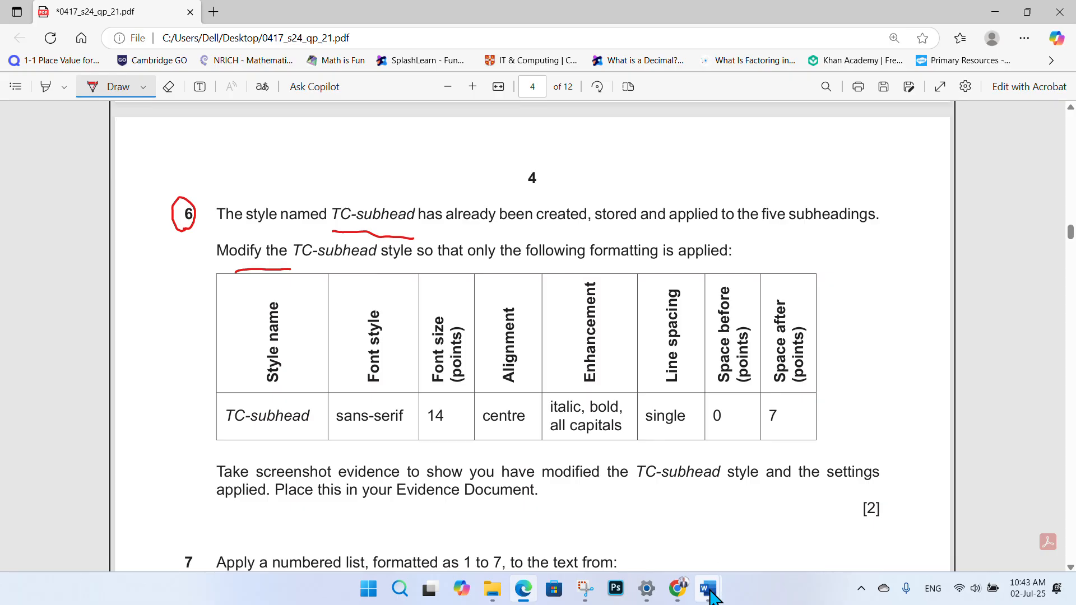
mouse_move(708, 588)
left_click(754, 552)
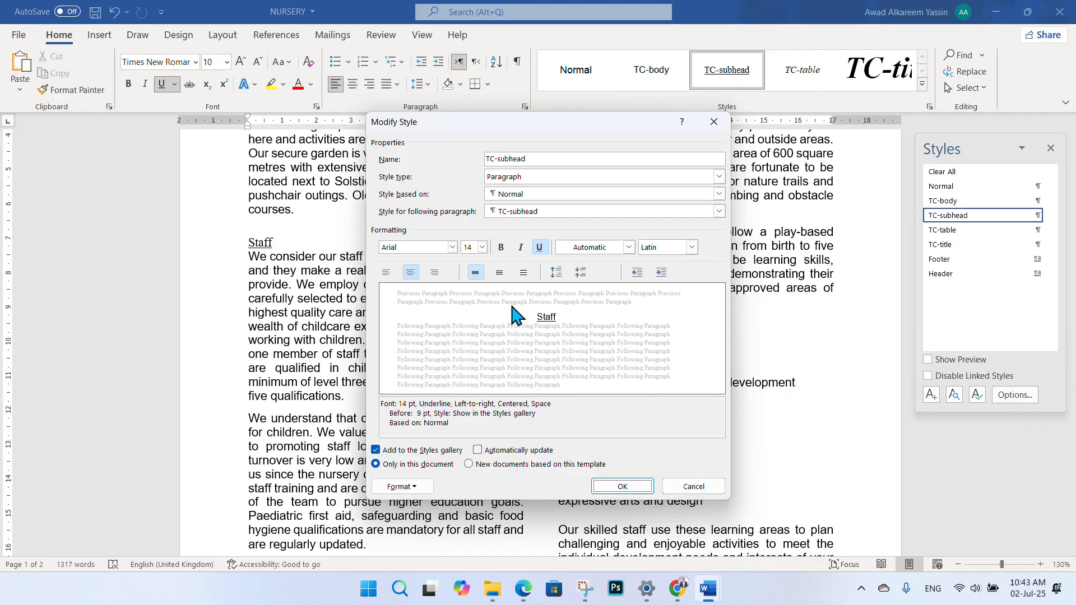
- Make the TC-subhead style bold and italic and remove its underline
left_click(502, 247)
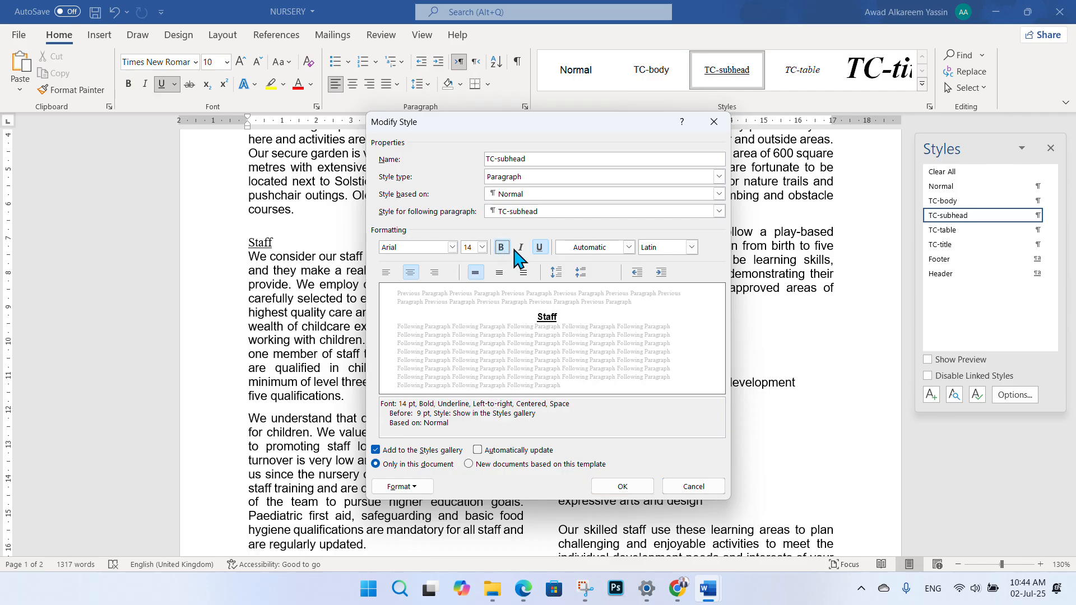
left_click(520, 247)
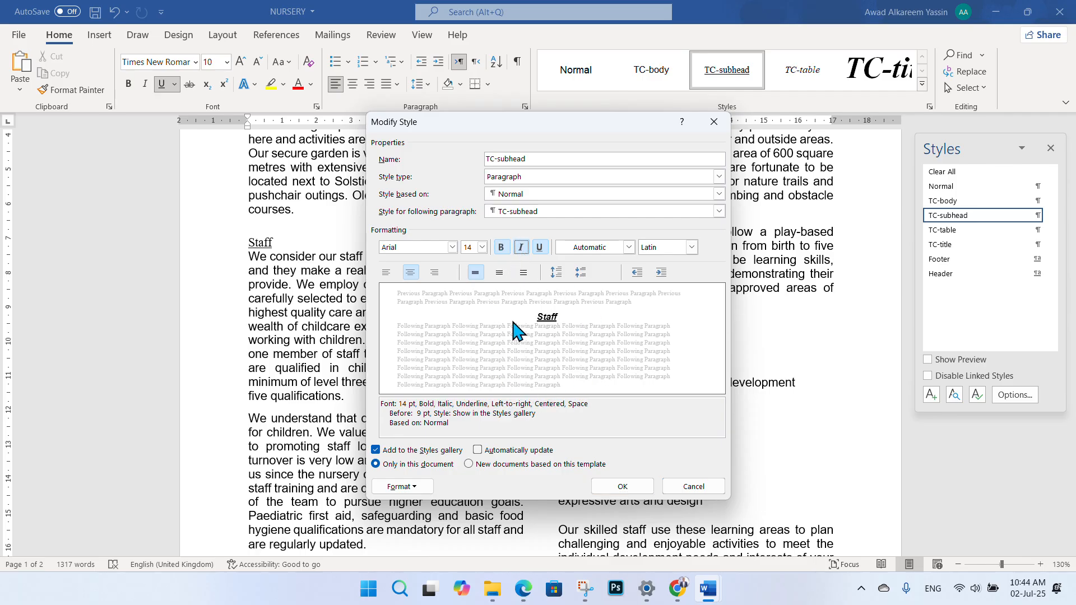
left_click(523, 588)
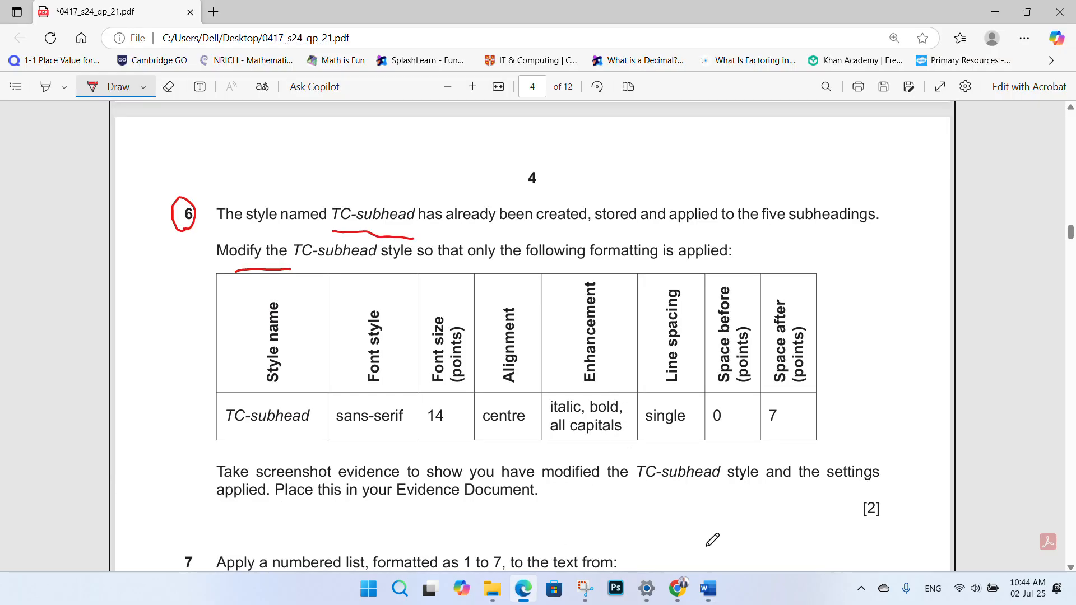
left_click(707, 588)
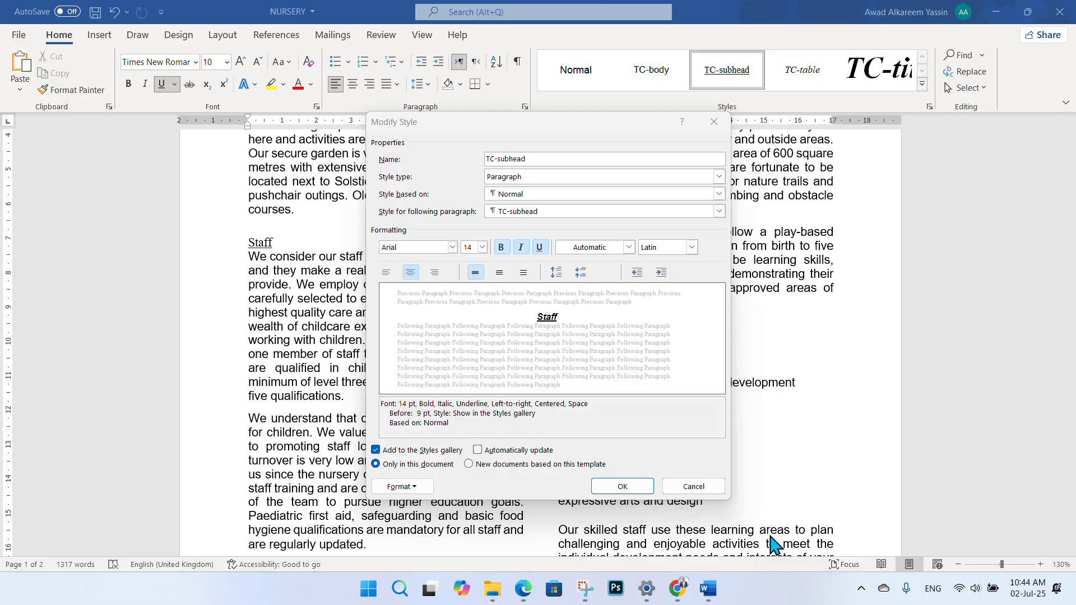
left_click(540, 247)
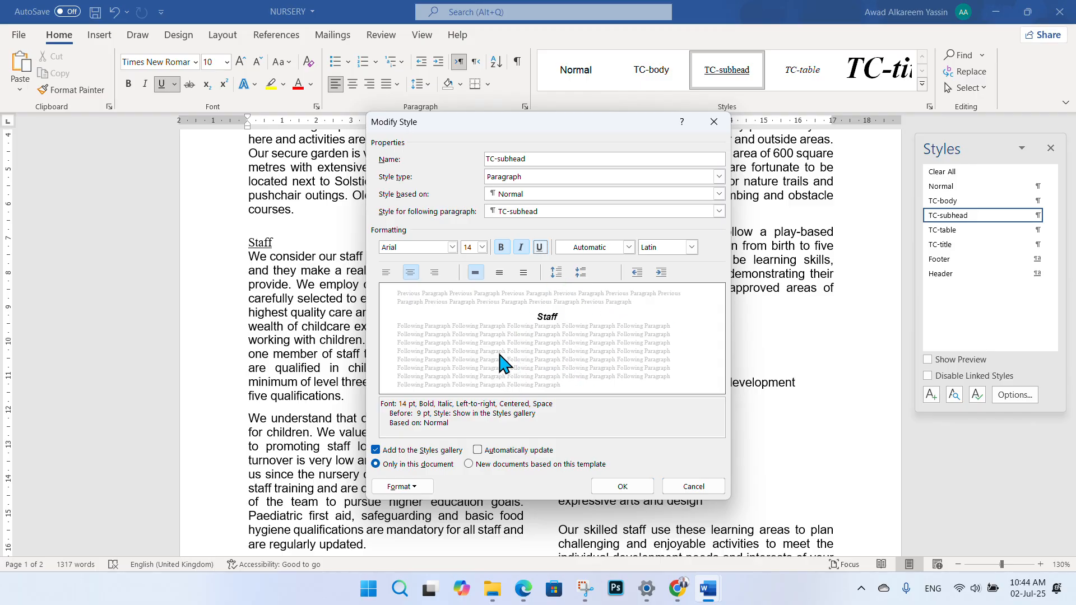
- Turn on All caps in the TC-subhead style's font settings, then reopen them to confirm
left_click(424, 487)
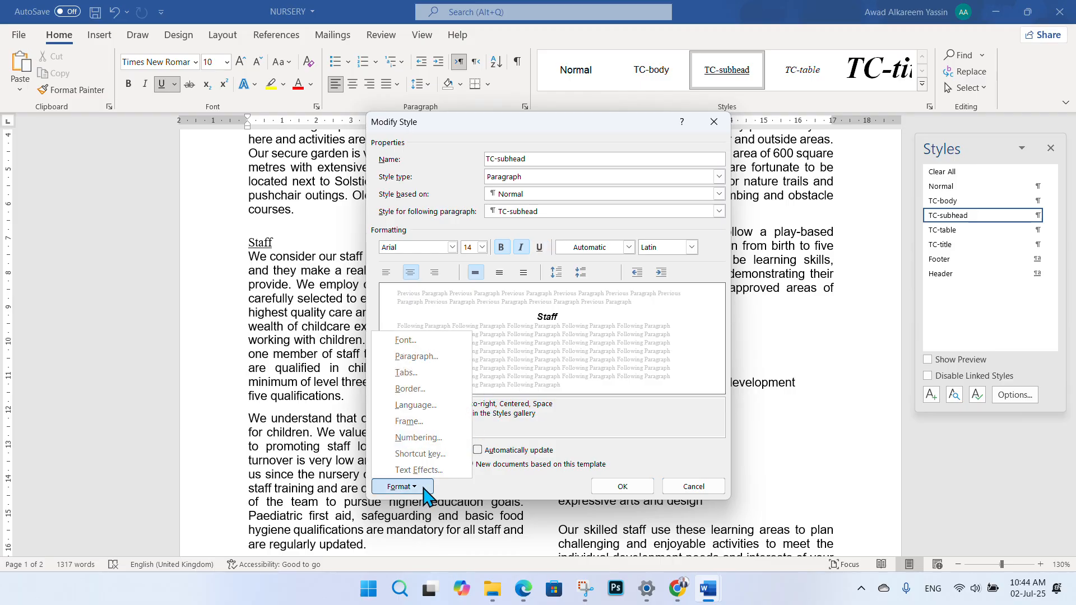
left_click(398, 341)
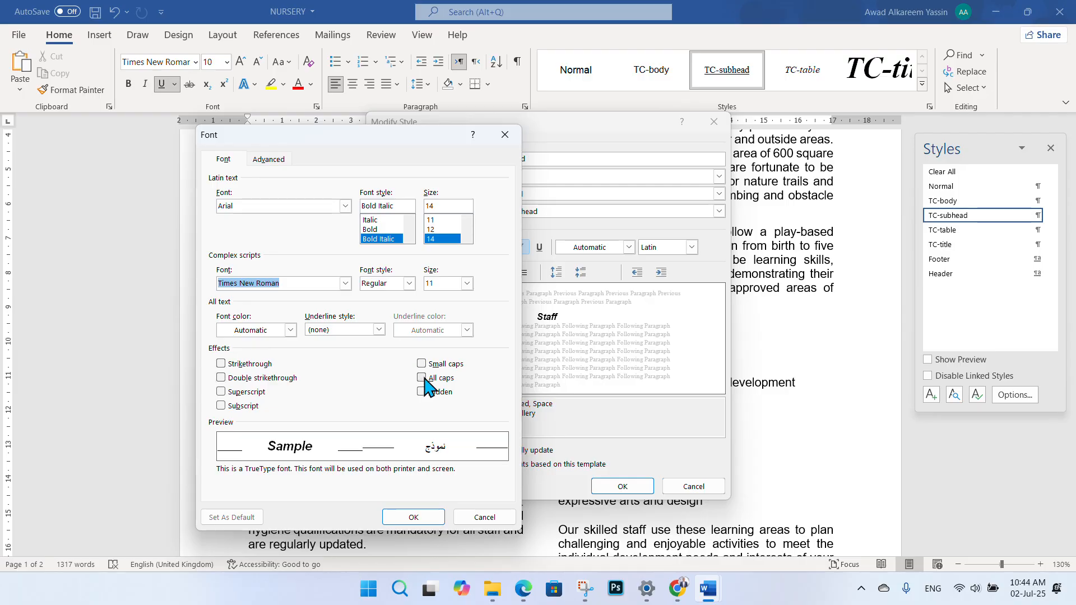
left_click(424, 379)
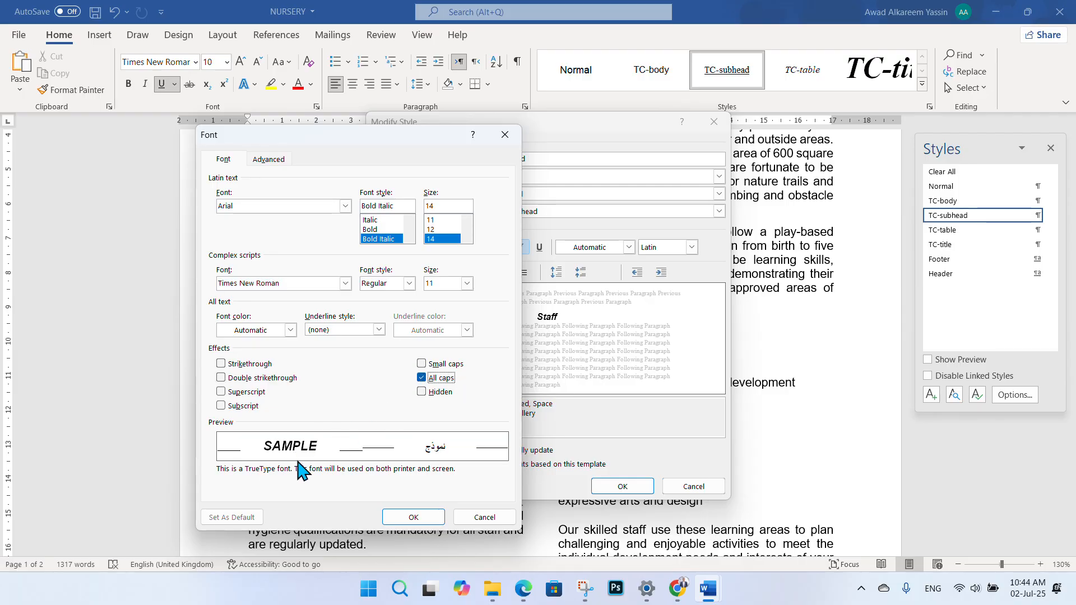
left_click(413, 516)
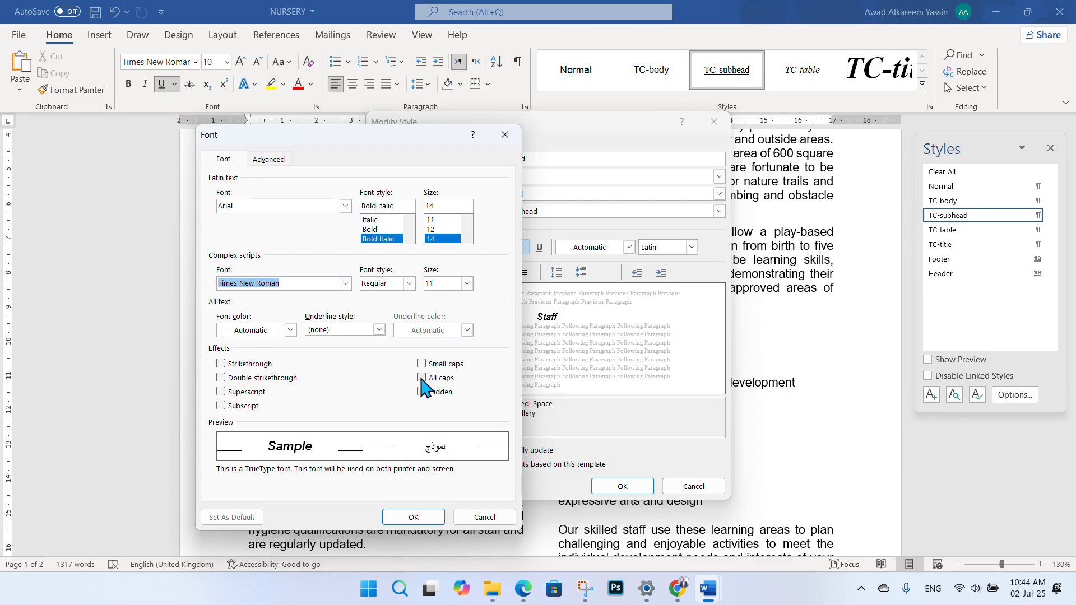
left_click(422, 379)
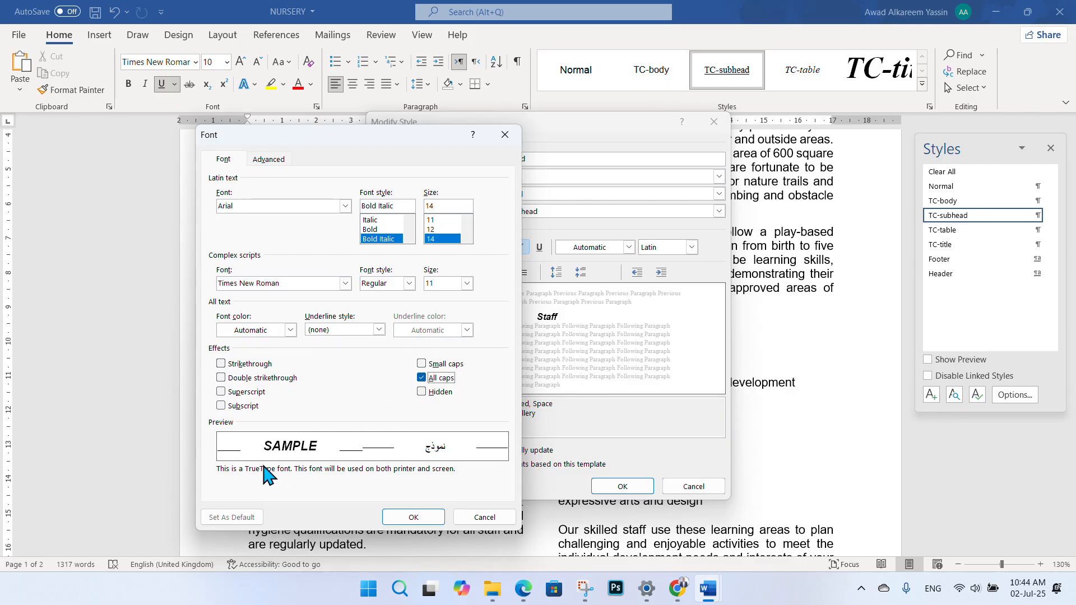
left_click(414, 516)
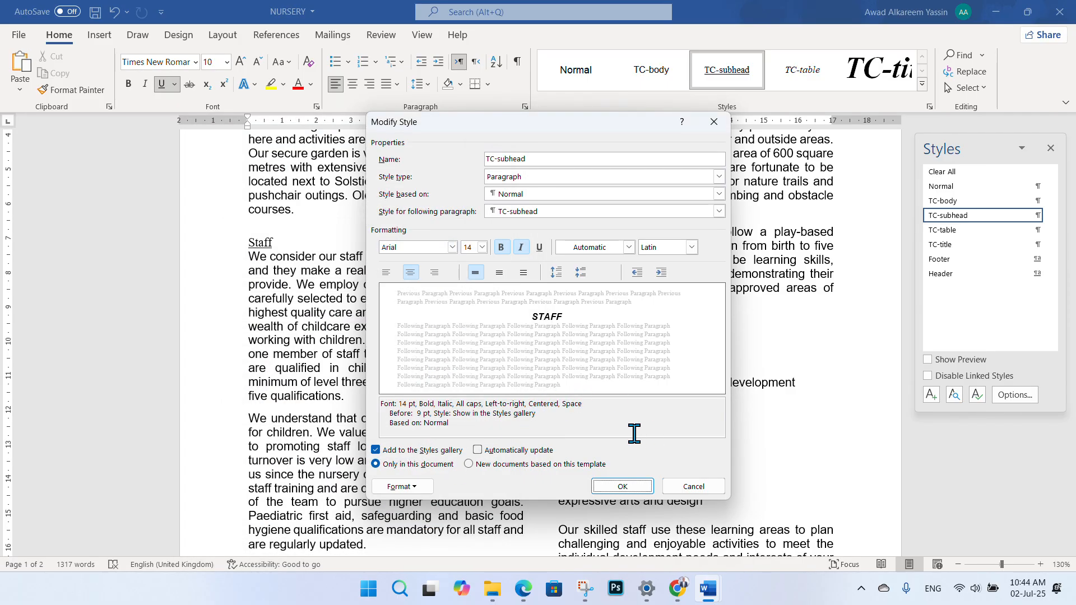
- Check the requirements in the question paper PDF, then return to the NURSERY document
left_click(524, 587)
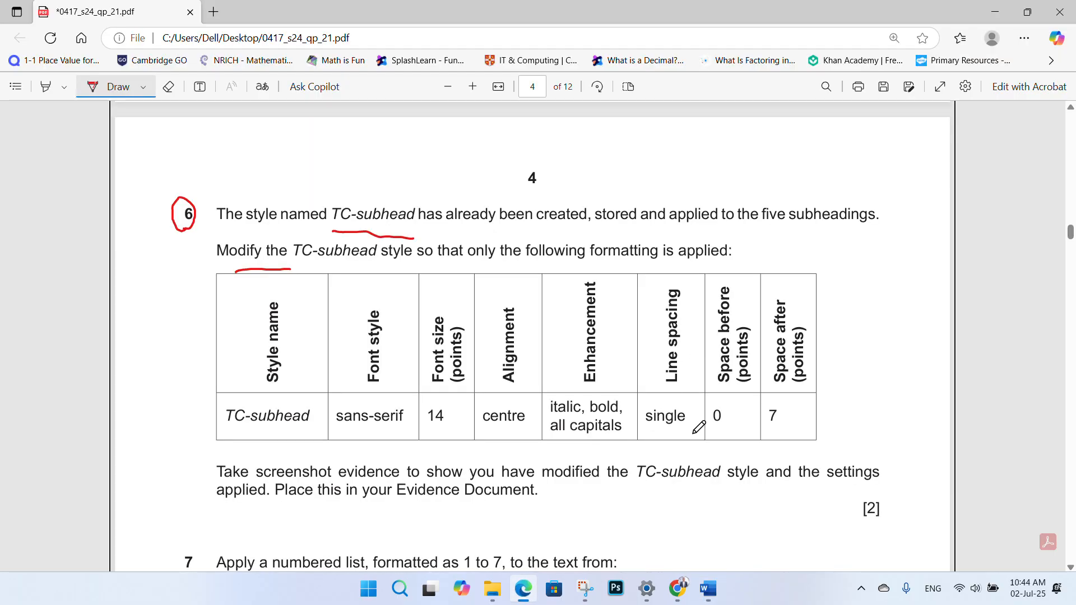
mouse_move(708, 588)
left_click(784, 529)
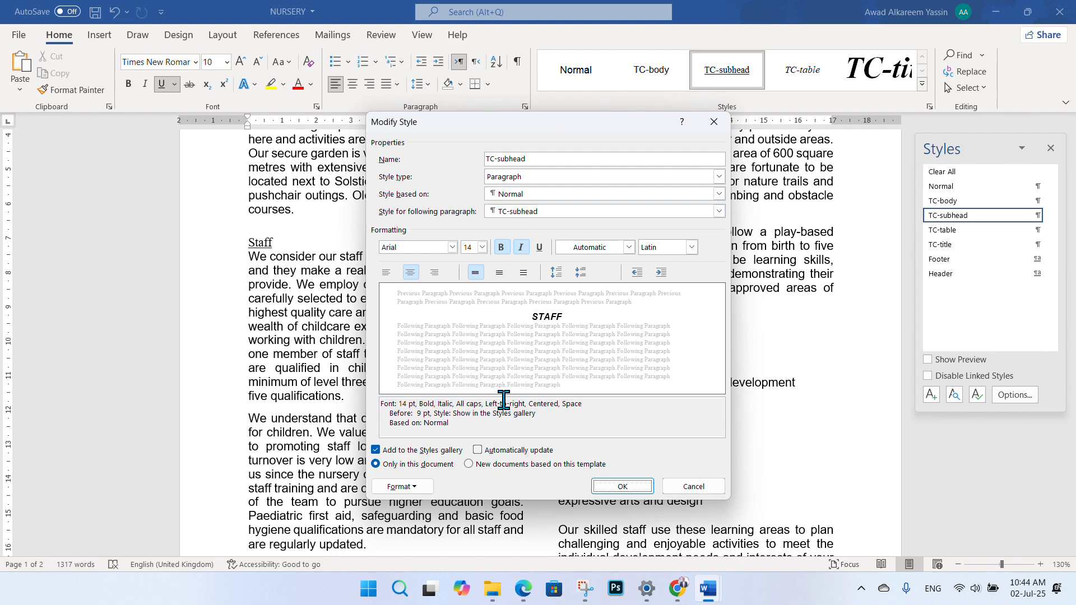
- Bring up the TC-subhead paragraph settings and look up the required spacing in the question paper
left_click(419, 488)
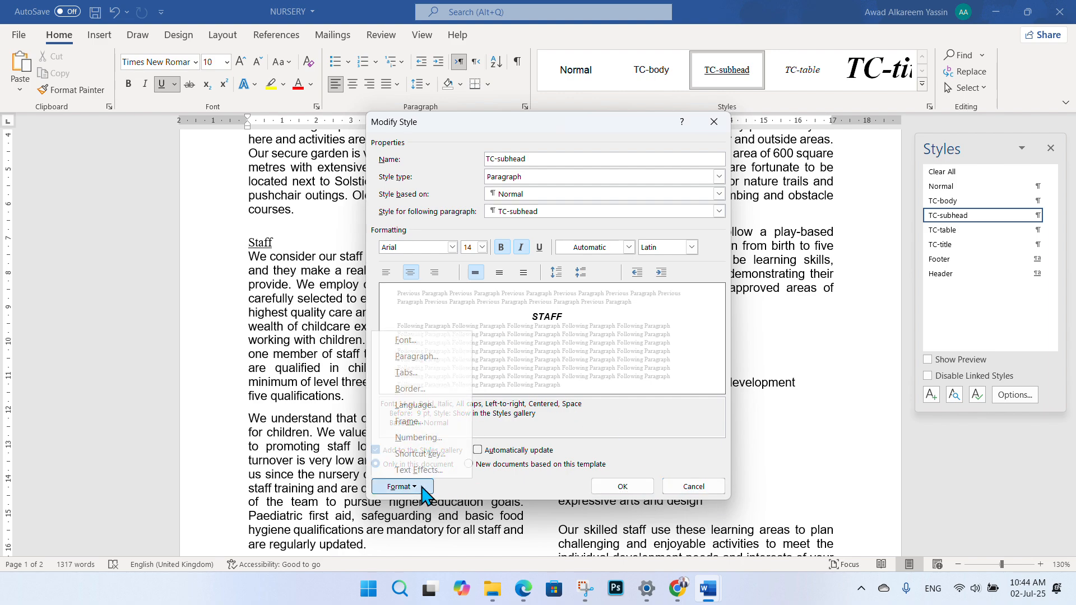
left_click(416, 356)
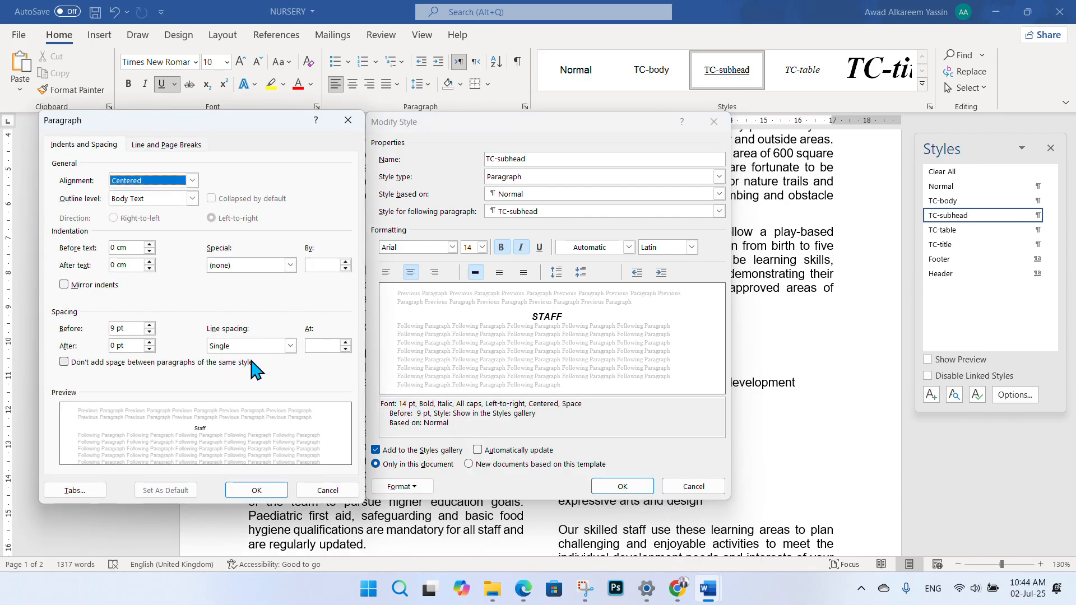
left_click(523, 588)
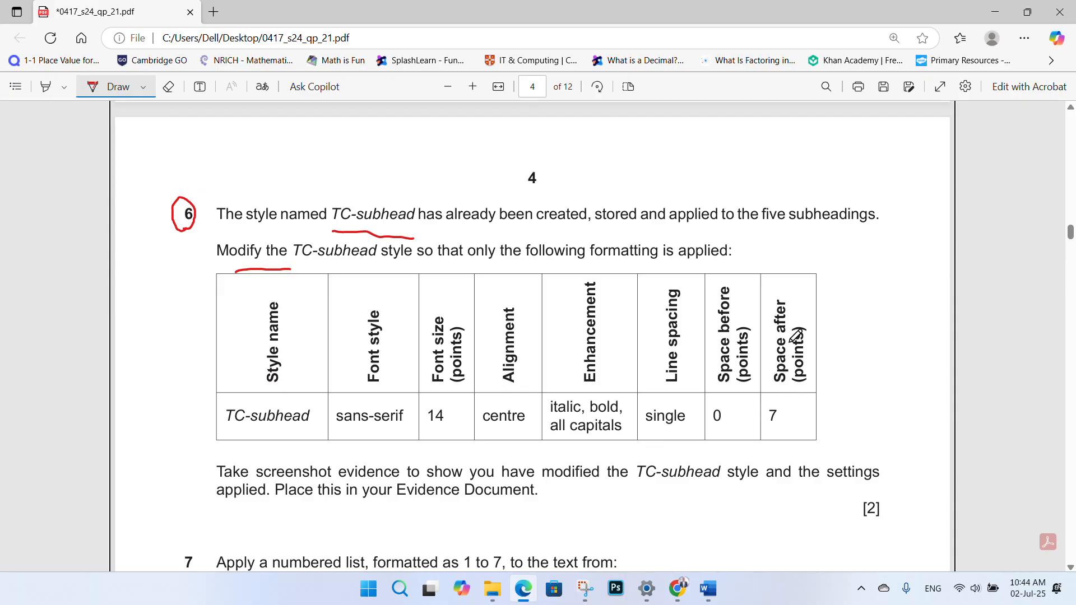
mouse_move(708, 588)
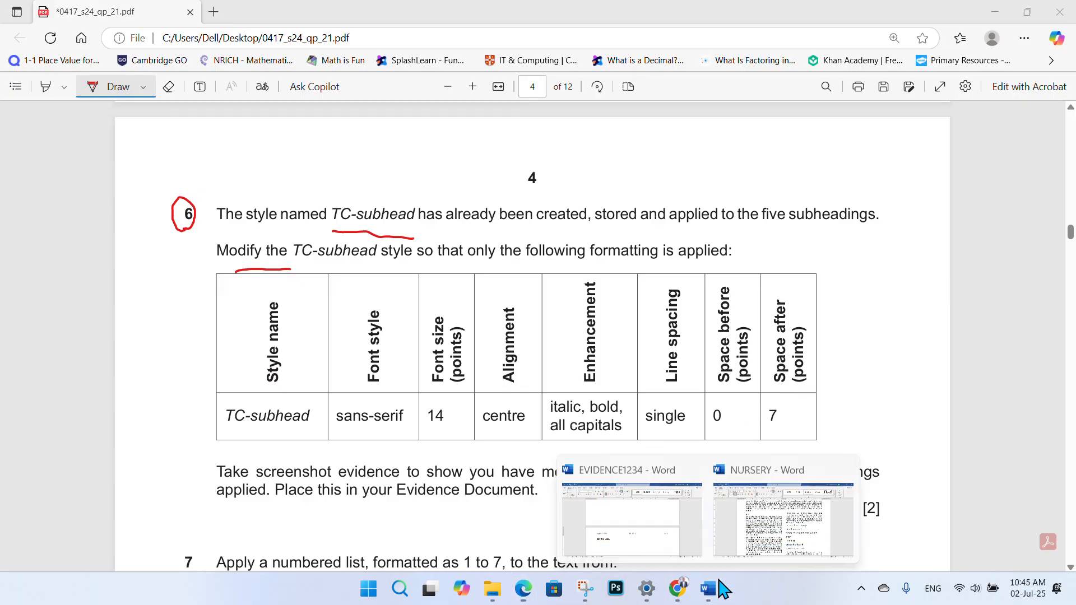
left_click(745, 560)
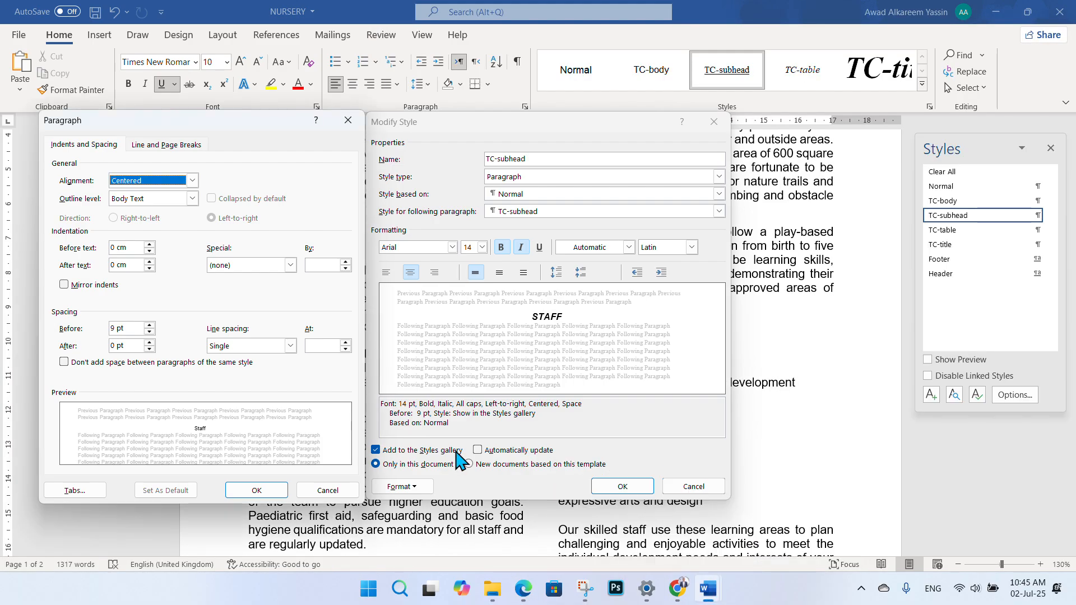
- Change the style's spacing from 9 pt to 0 pt before and set 7 pt after
left_click(114, 328)
left_click_drag(114, 329, 106, 330)
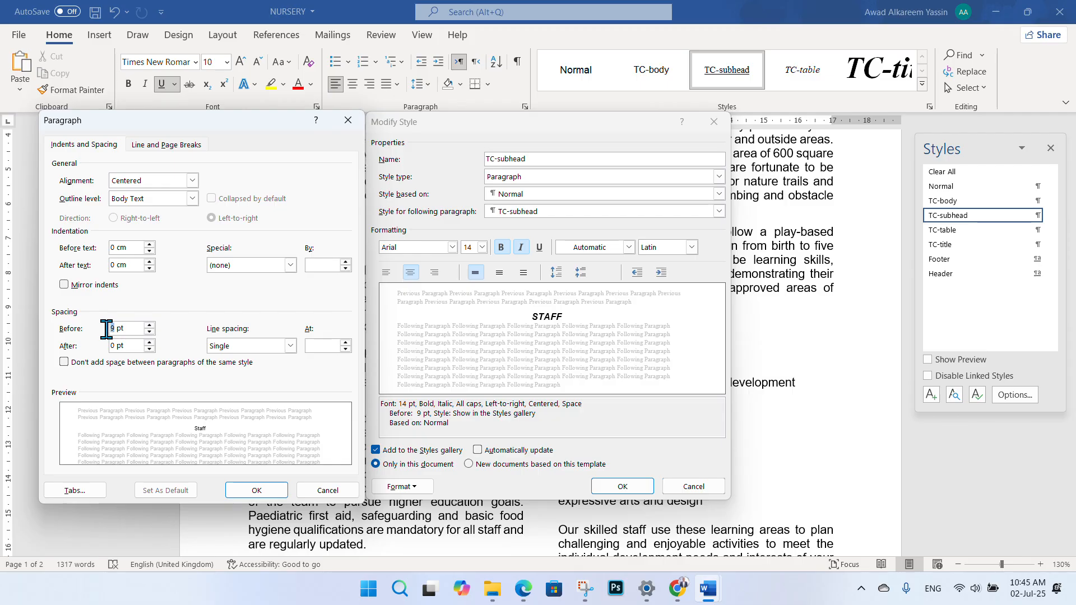
type("0")
left_click_drag(115, 345, 108, 344)
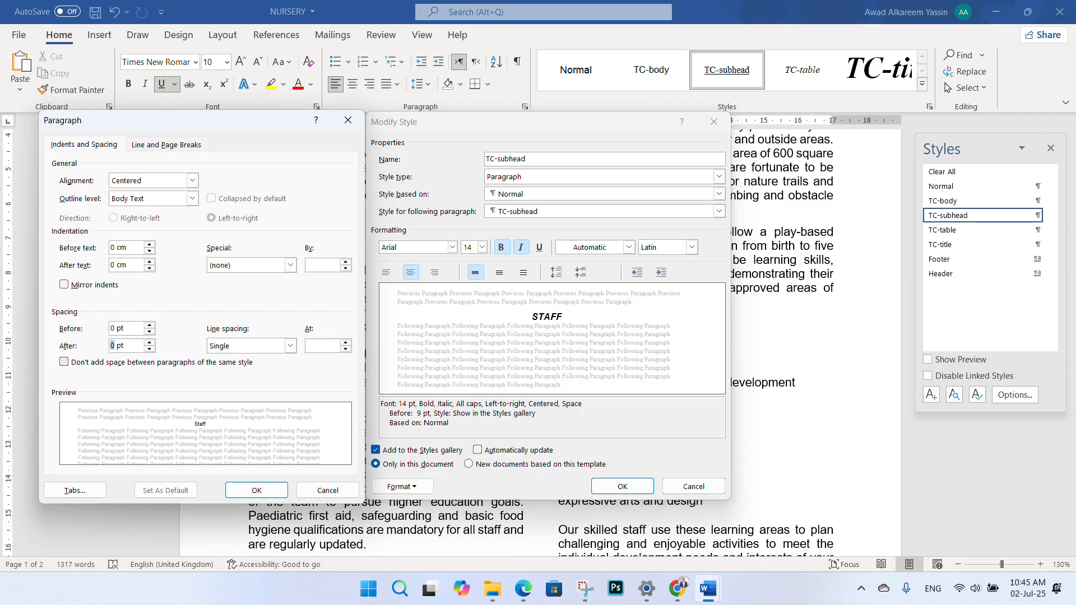
type("7")
left_click(256, 491)
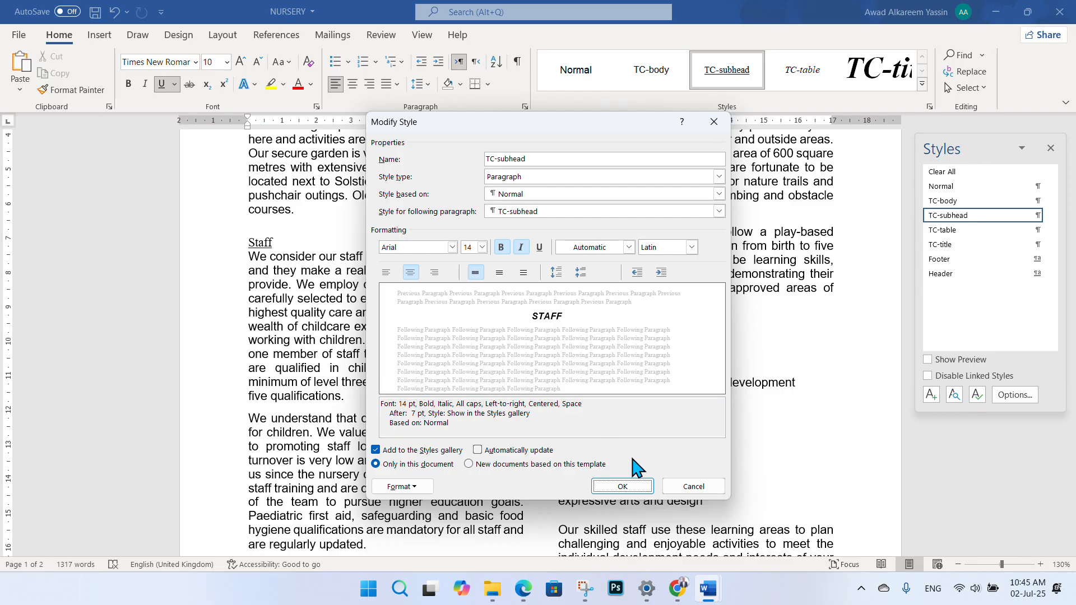
- Recheck the question paper and verify the 0 pt before, 7 pt after spacing
left_click(524, 590)
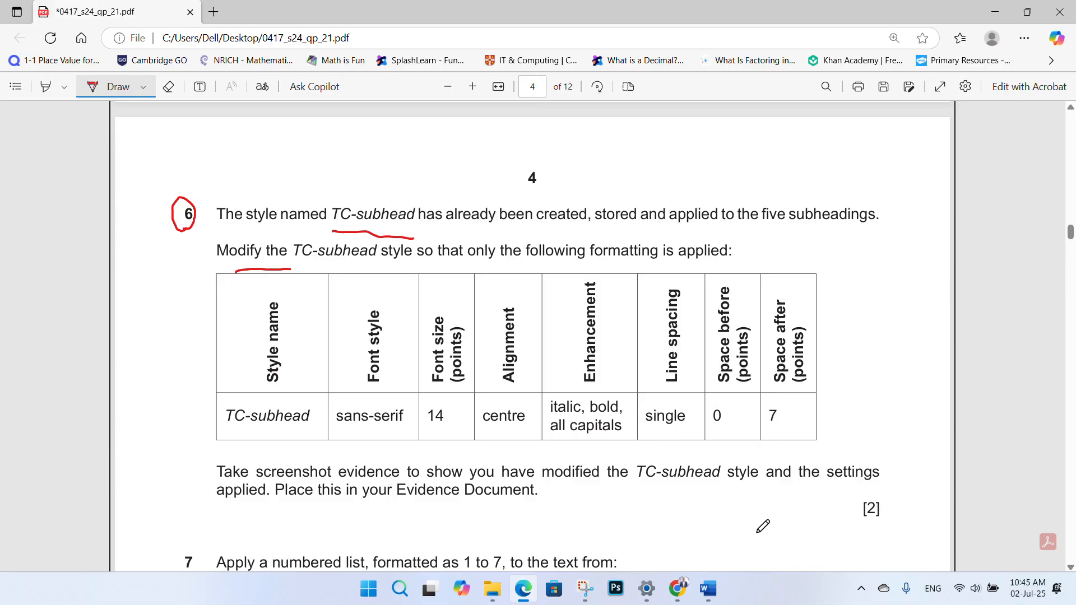
mouse_move(708, 588)
left_click(778, 552)
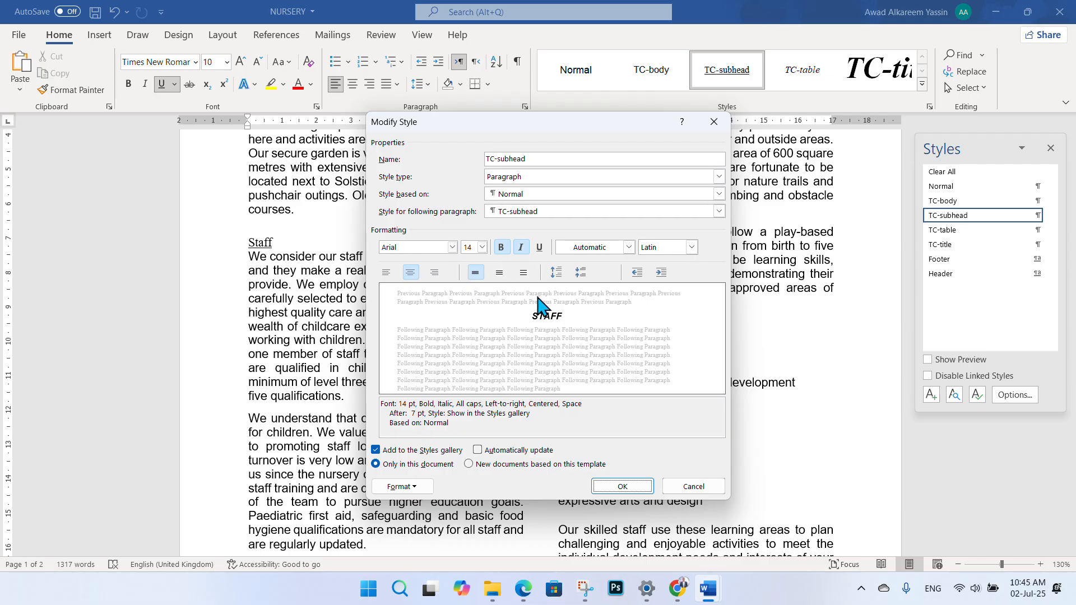
left_click(426, 485)
left_click(415, 357)
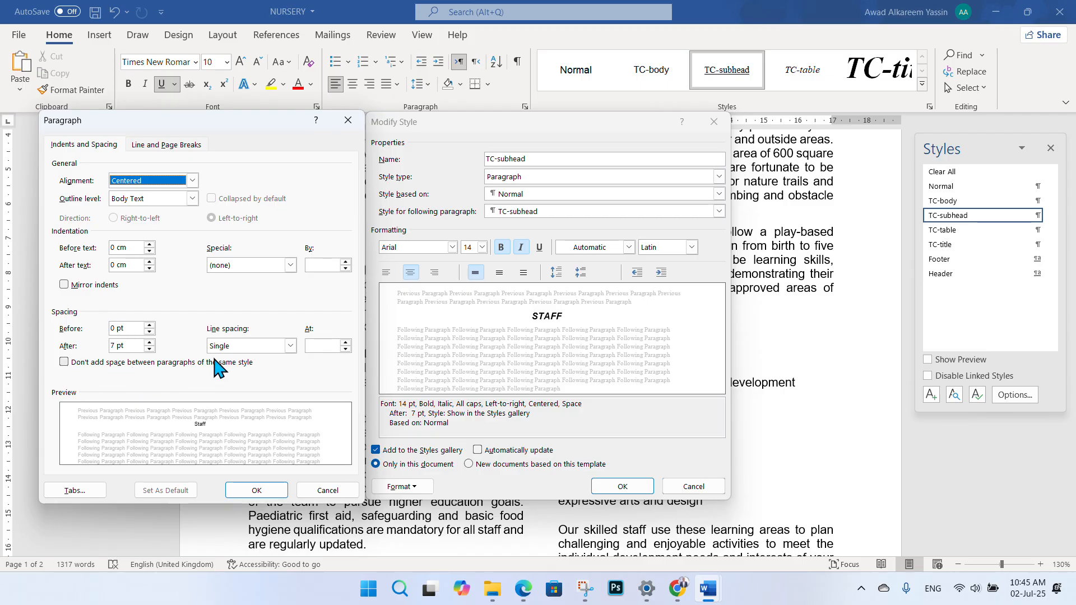
left_click(257, 491)
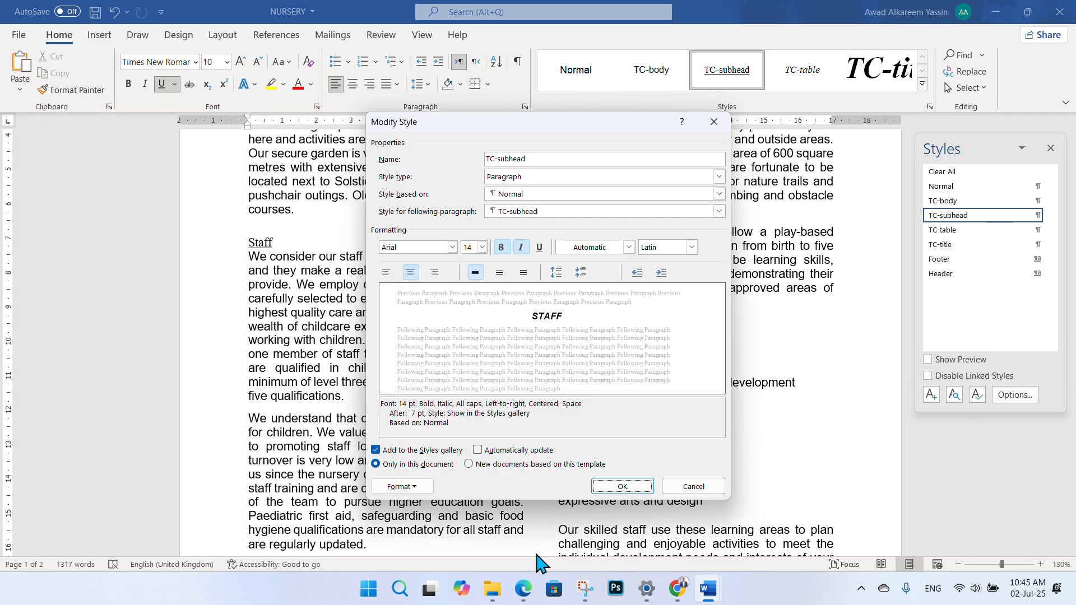
- Confirm the requirements once more and save the modified TC-subhead style
left_click(525, 594)
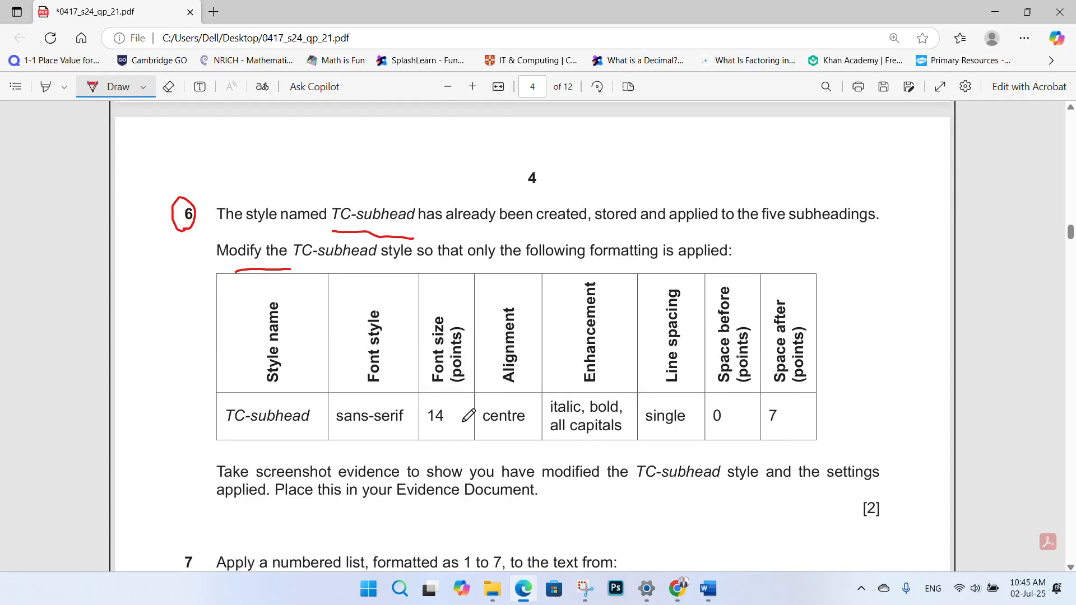
mouse_move(707, 588)
left_click(691, 493)
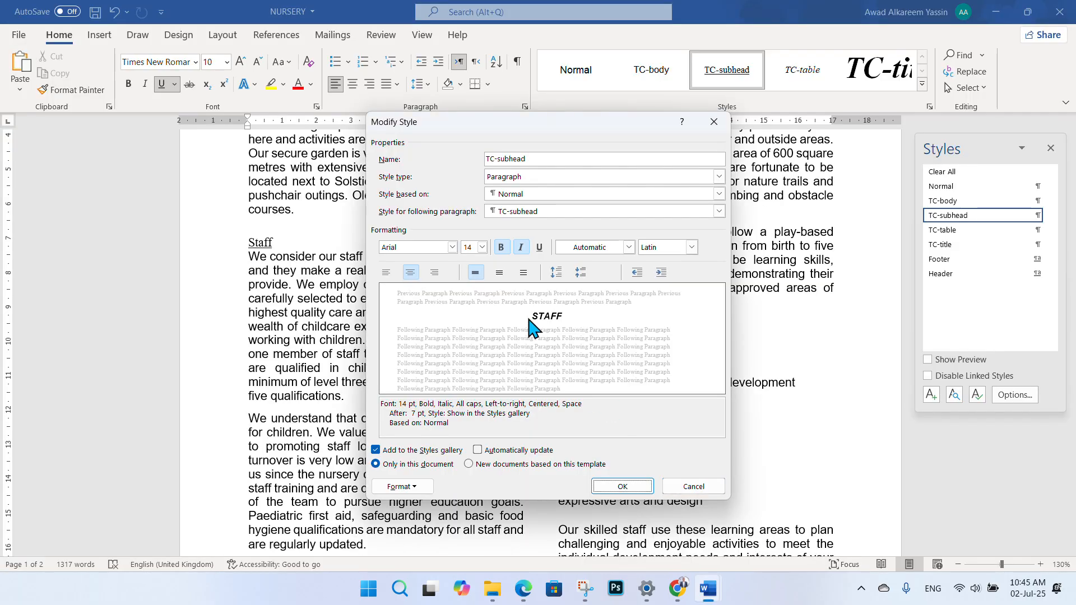
left_click(622, 486)
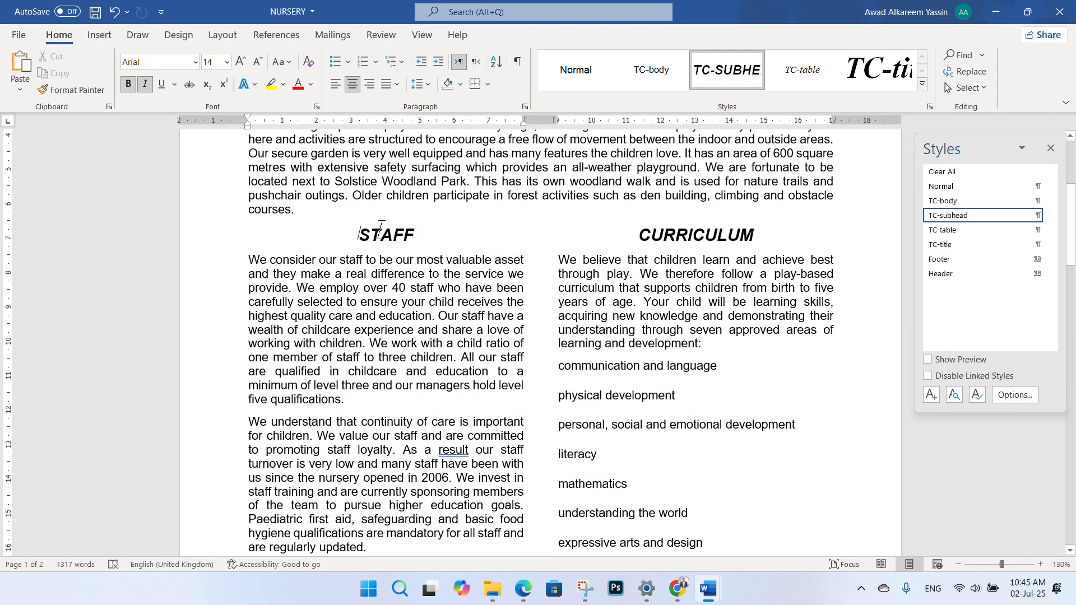
scroll(404, 240, "up", 2)
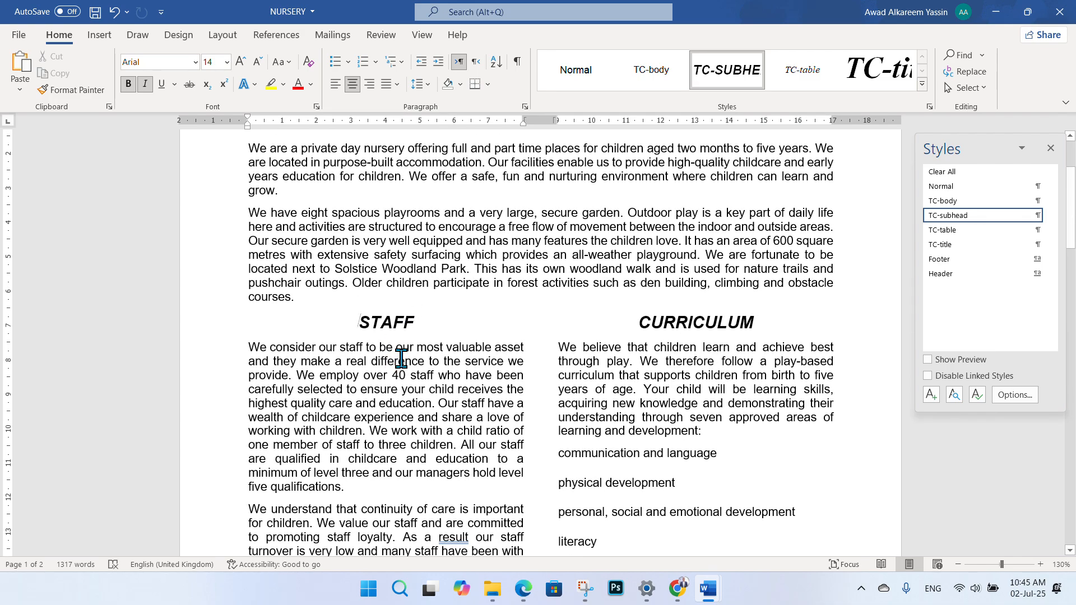
scroll(400, 322, "up", 1)
scroll(408, 314, "down", 1)
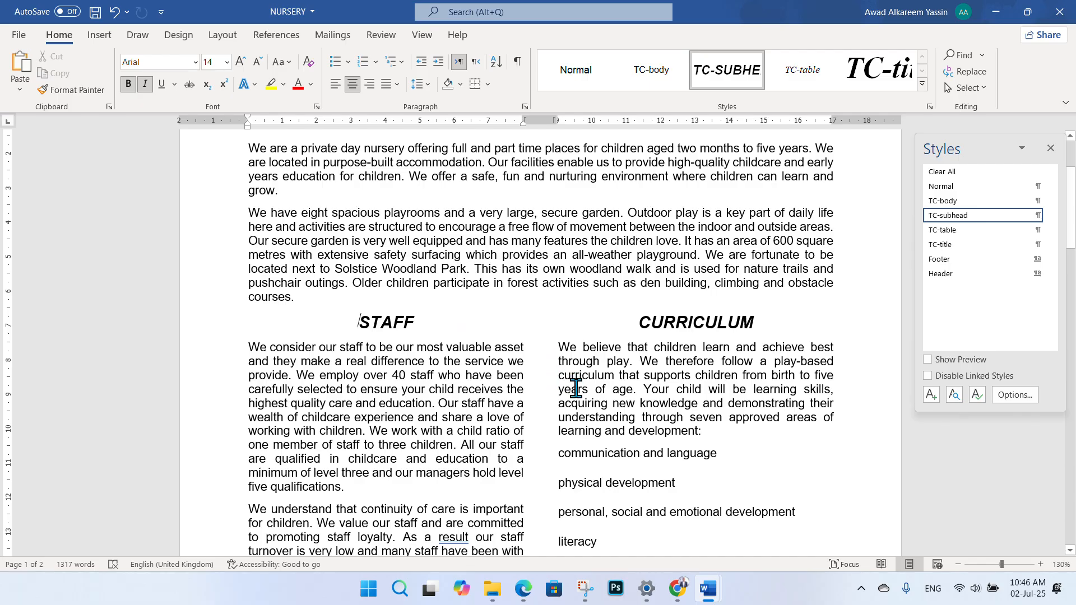
- Bring the exam paper PDF forward and scroll to question 6's TC-subhead requirements
left_click(524, 588)
scroll(487, 465, "down", 3)
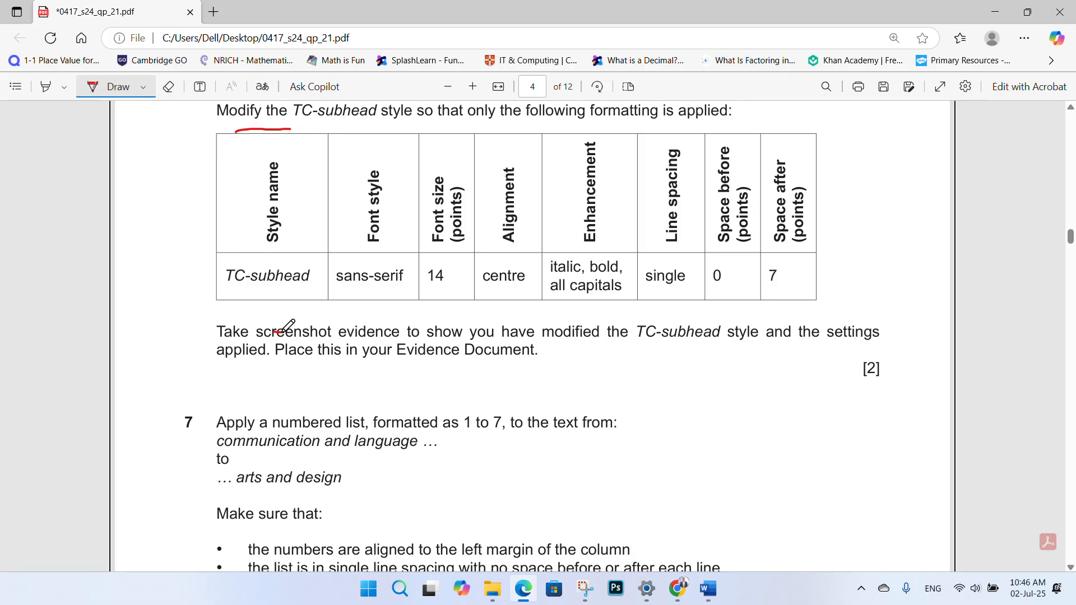
- Underline 'in your Evidence Document' in red, then return to NURSERY and right-click the TC-subhead style
left_click_drag(341, 372, 437, 370)
scroll(469, 323, "up", 1)
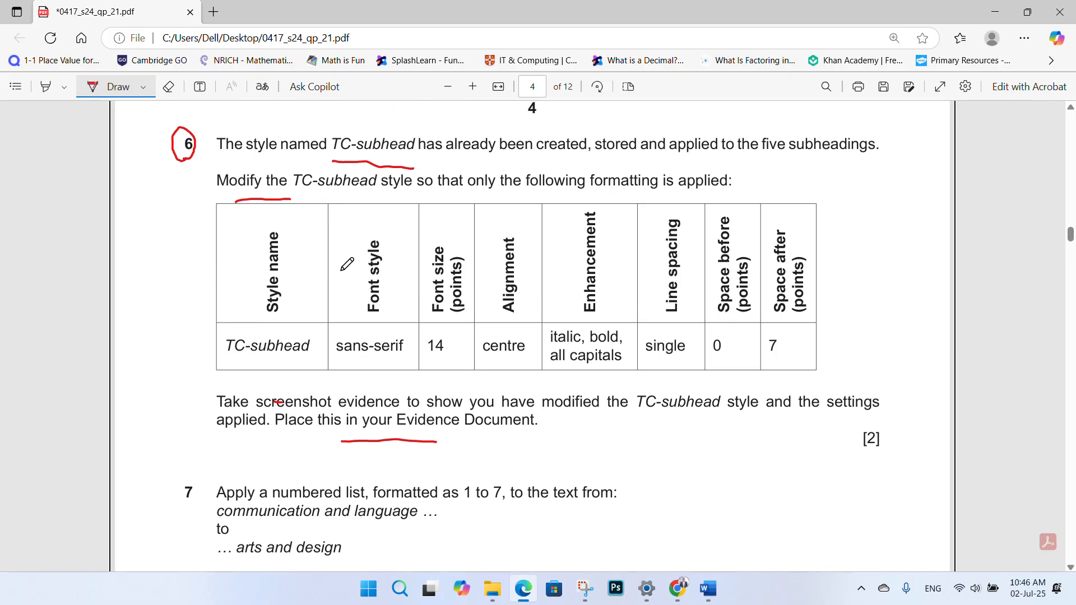
mouse_move(708, 588)
left_click(773, 551)
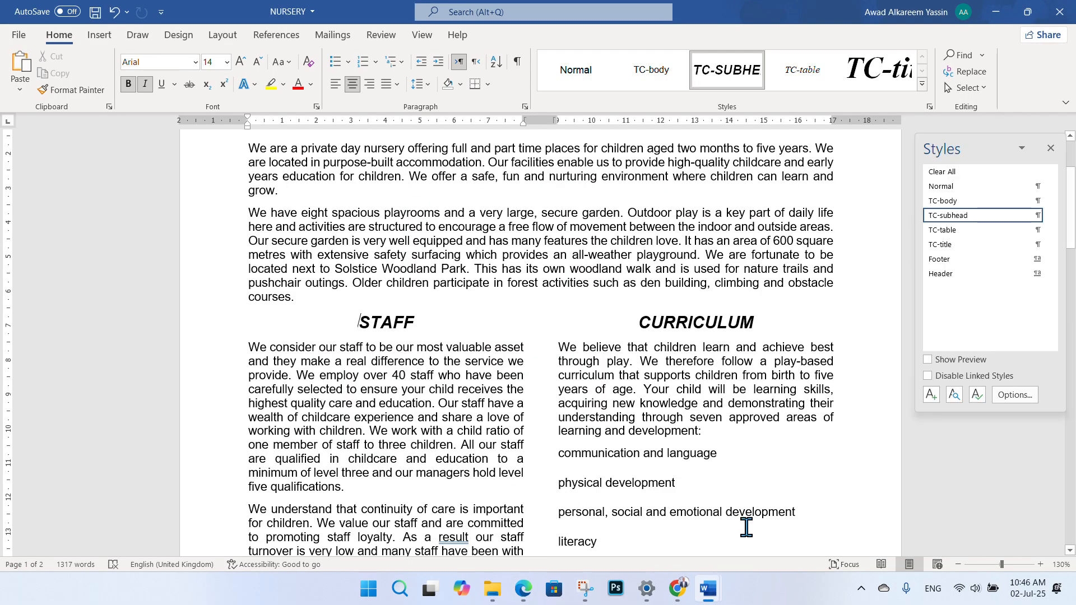
right_click(740, 71)
- Open the TC-subhead Modify Style and Paragraph dialogs side by side
left_click(763, 94)
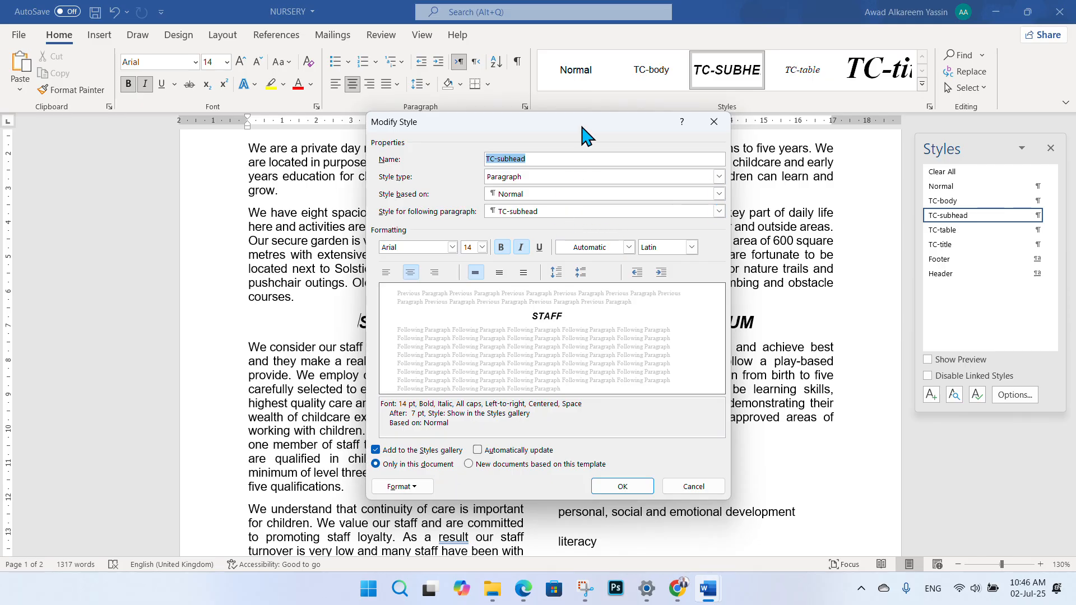
left_click_drag(580, 135, 740, 154)
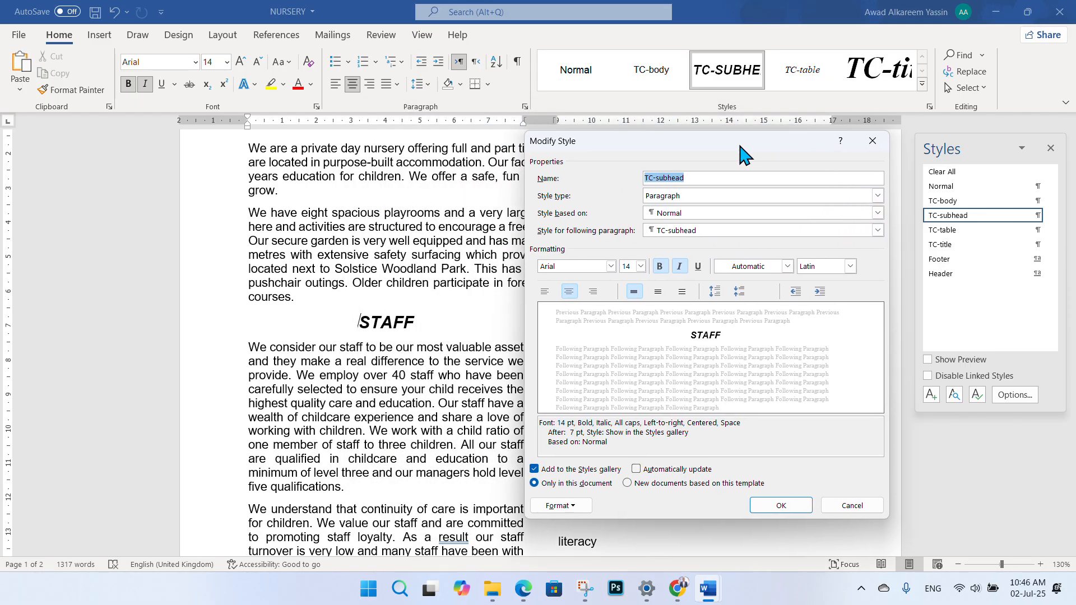
left_click(582, 506)
left_click(586, 374)
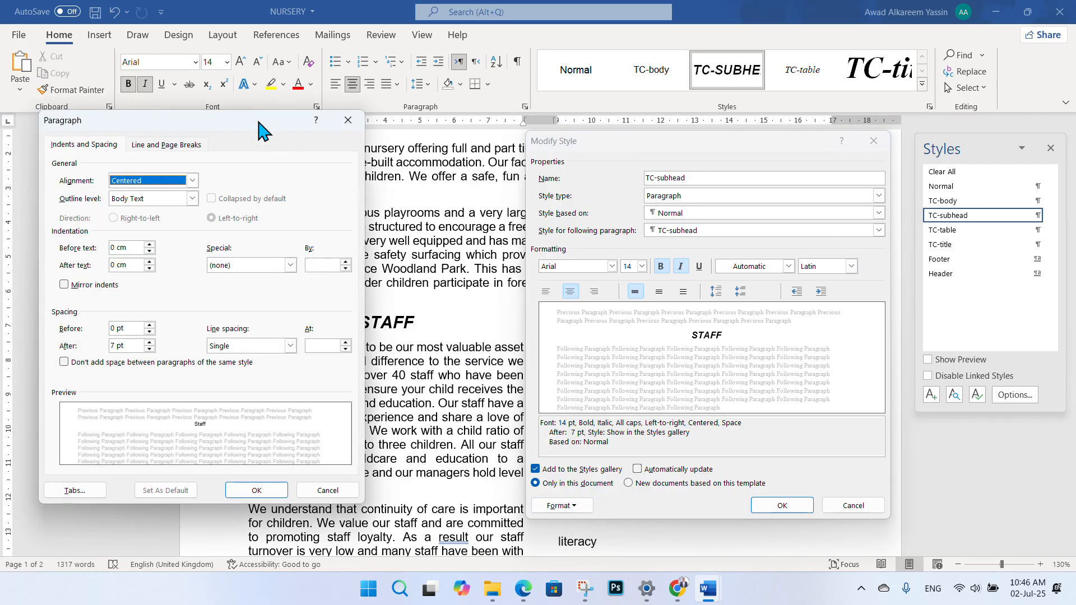
left_click_drag(266, 121, 417, 139)
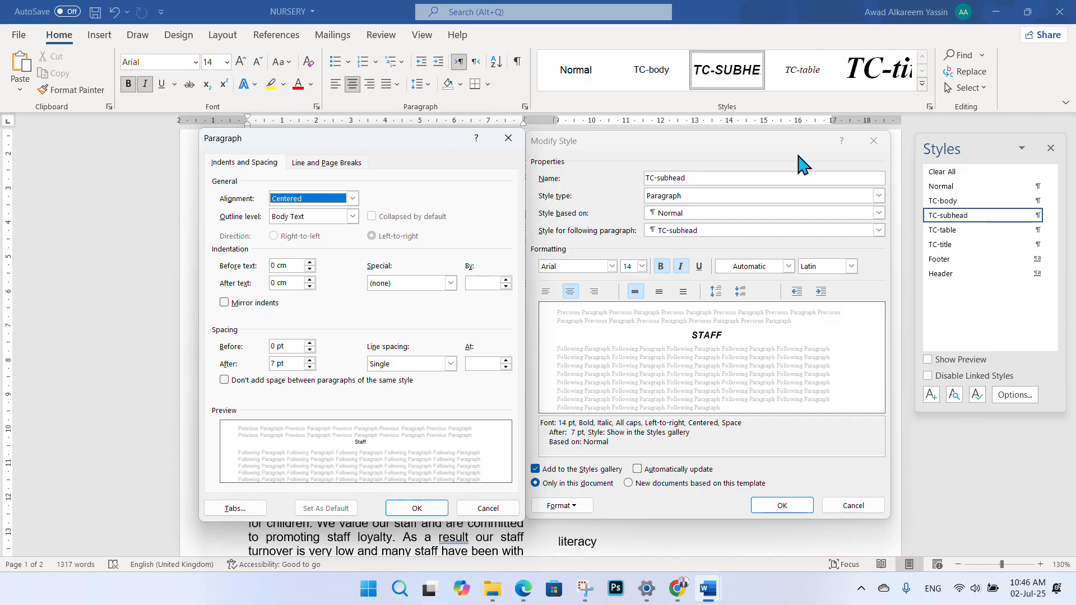
- Screenshot both dialogs with Win+Shift+S, then close them with OK
key("super+shift+s")
left_click_drag(889, 519, 201, 134)
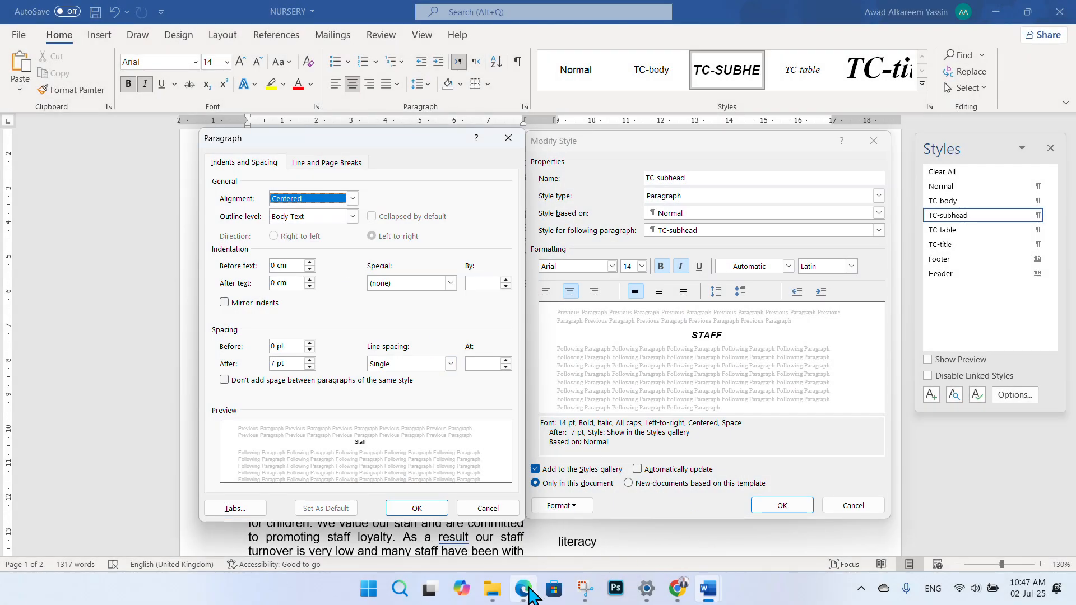
mouse_move(523, 588)
left_click(416, 508)
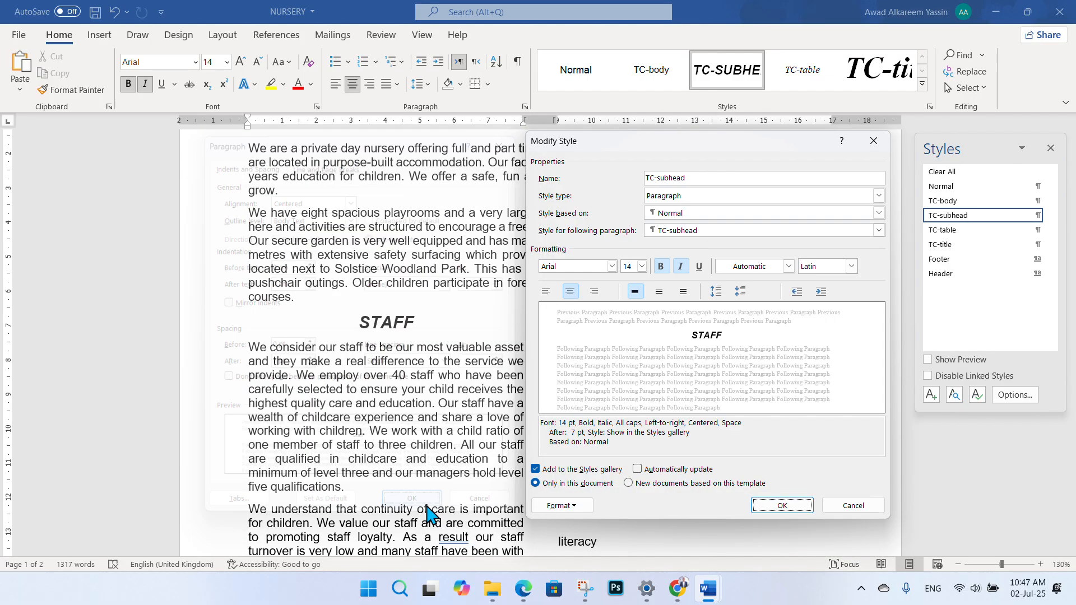
left_click(780, 506)
- Paste the settings screenshot below 'Step 6 evidence:' in EVIDENCE1234
mouse_move(708, 588)
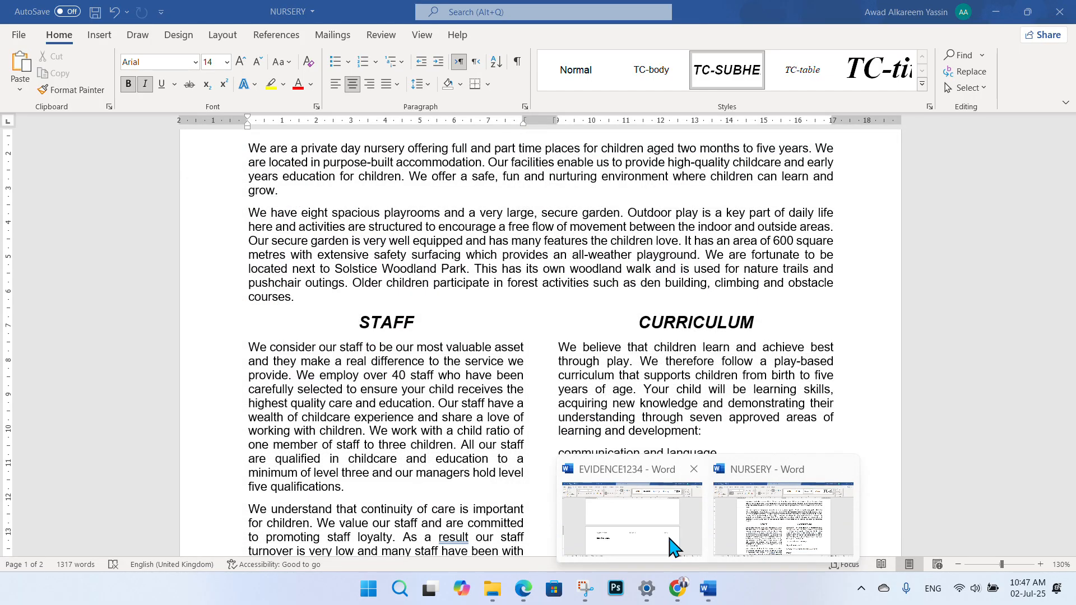
left_click(666, 541)
scroll(426, 360, "down", 3)
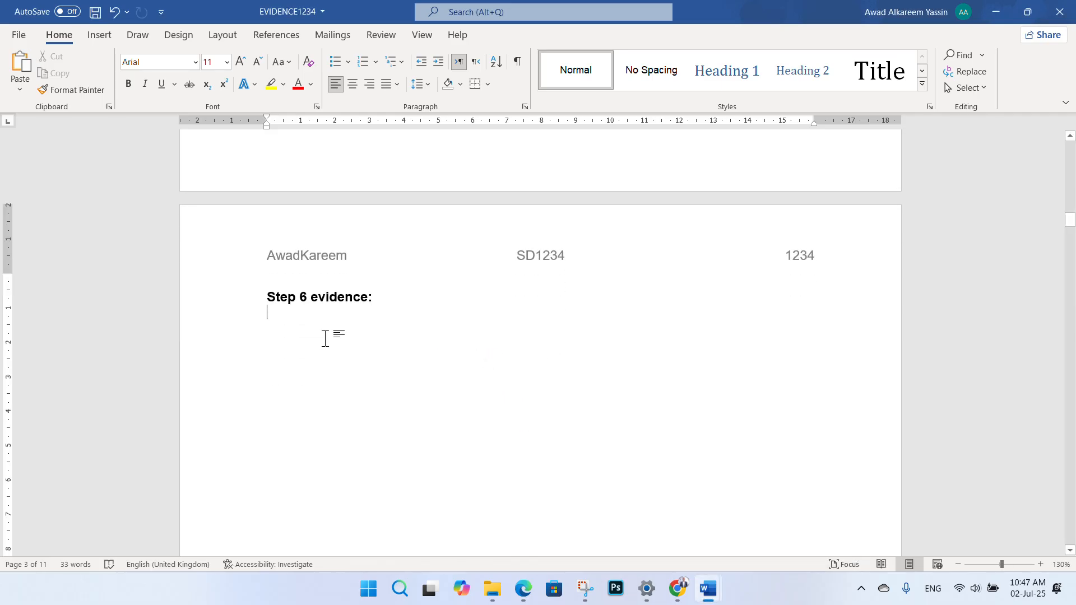
scroll(370, 341, "down", 2)
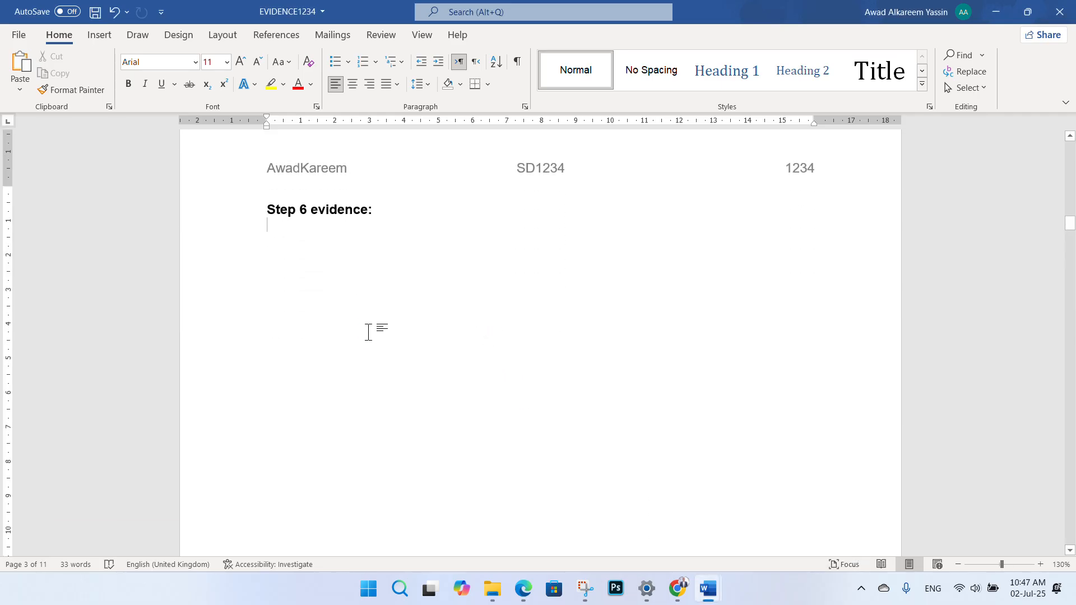
key("ctrl+v")
left_click(520, 360)
scroll(776, 239, "down", 2)
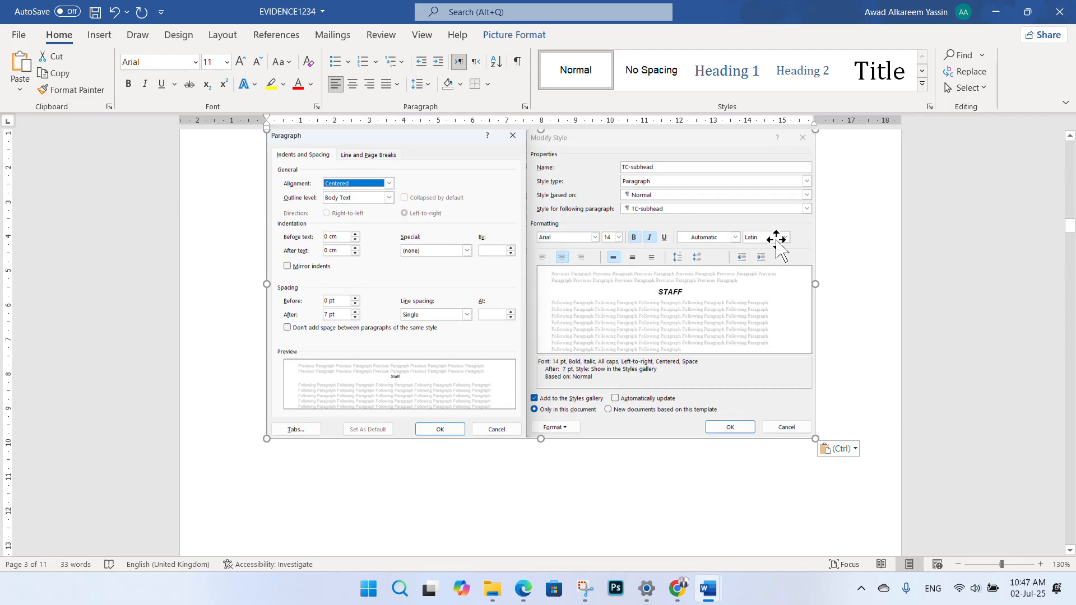
scroll(776, 239, "up", 1)
- Set Square text wrapping and enlarge the screenshot to nearly page width
left_click(832, 185)
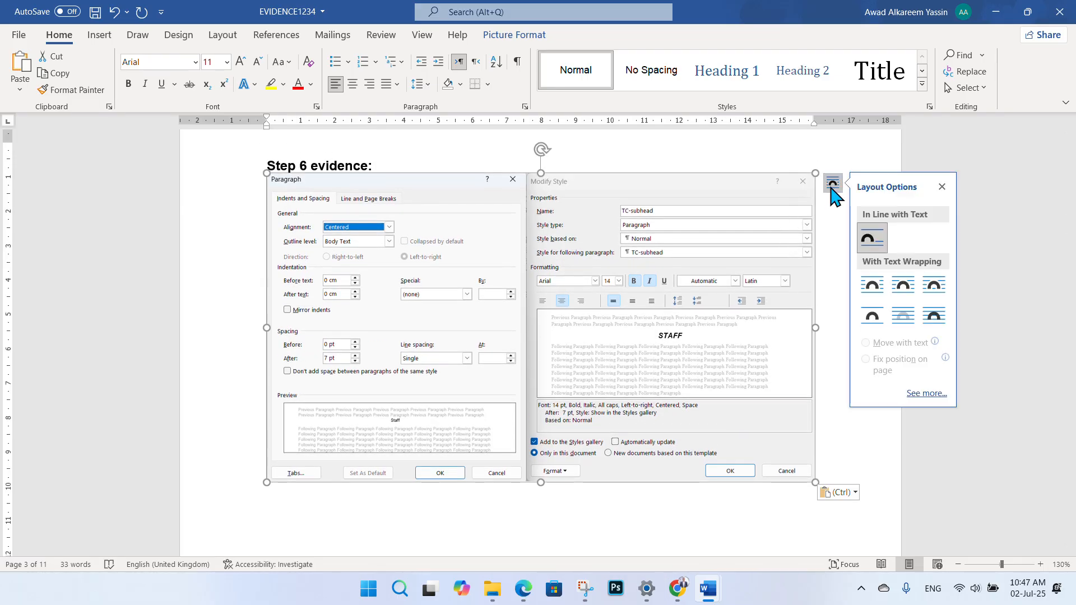
left_click(870, 294)
left_click_drag(623, 262, 594, 278)
left_click_drag(787, 497, 845, 530)
left_click_drag(643, 429, 613, 426)
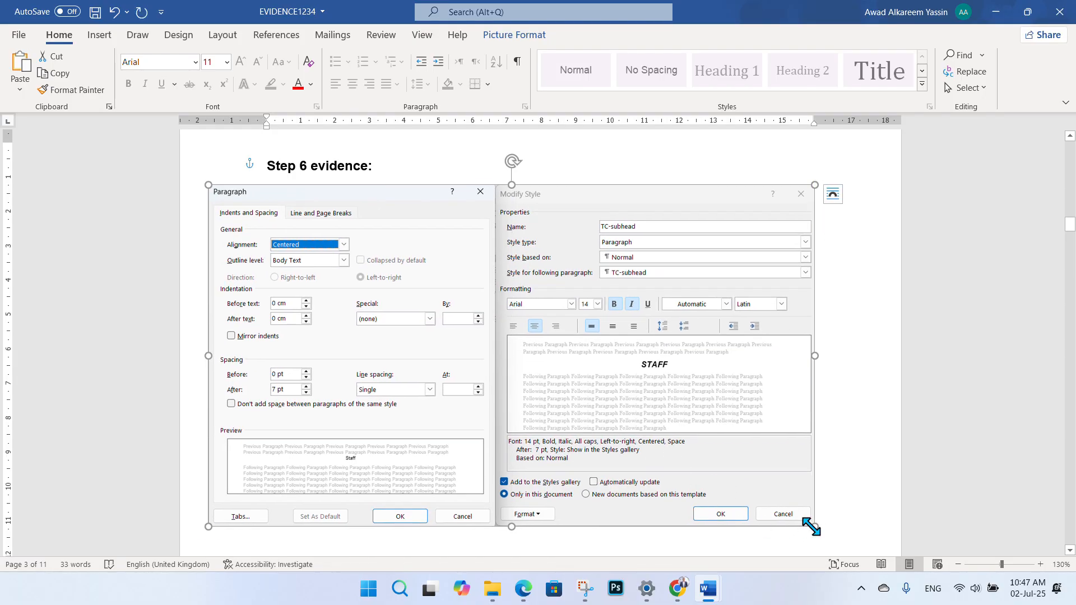
left_click_drag(812, 526, 882, 551)
left_click_drag(638, 383, 633, 370)
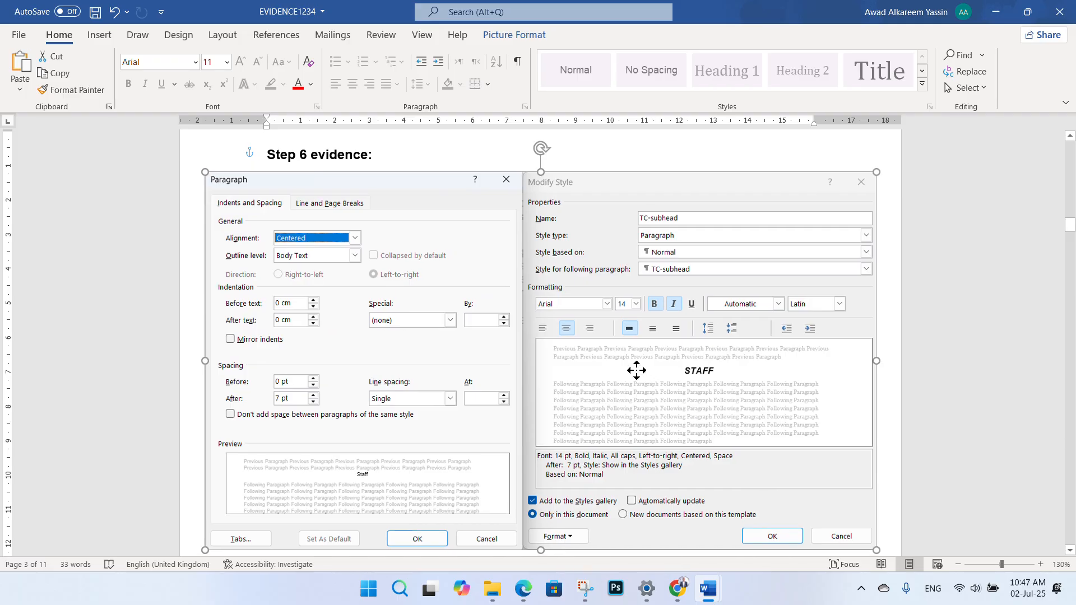
- Deselect the picture and save EVIDENCE1234
scroll(537, 308, "down", 3)
left_click(489, 428)
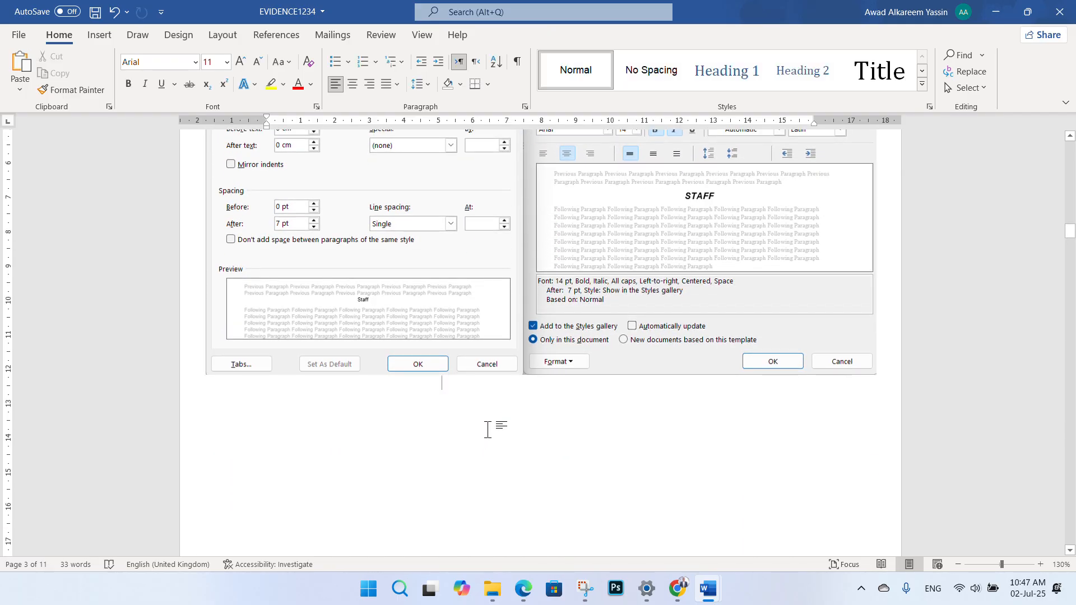
scroll(411, 291, "up", 3)
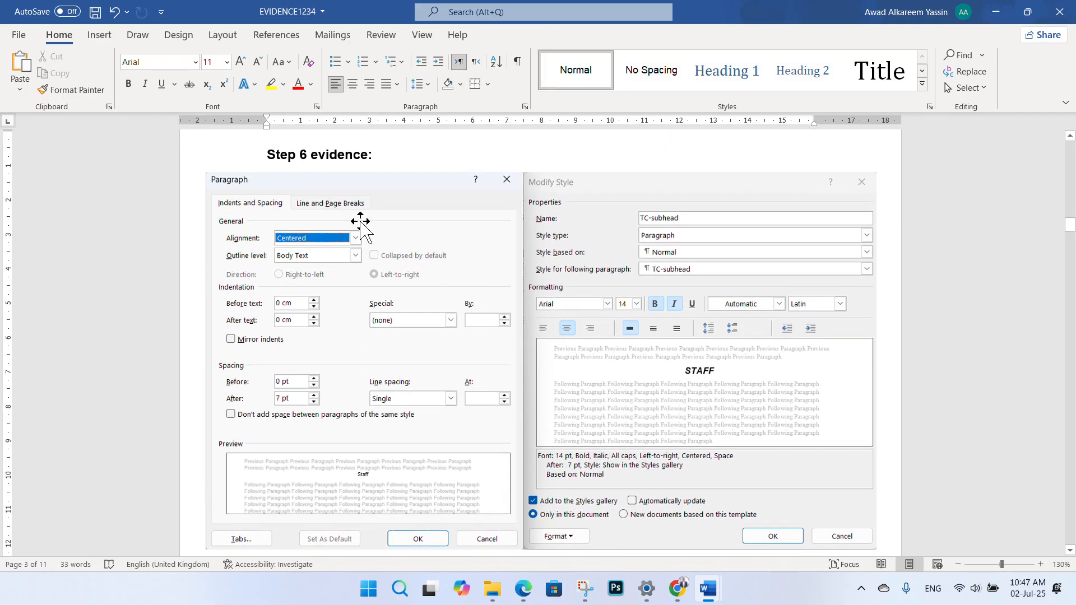
left_click(95, 12)
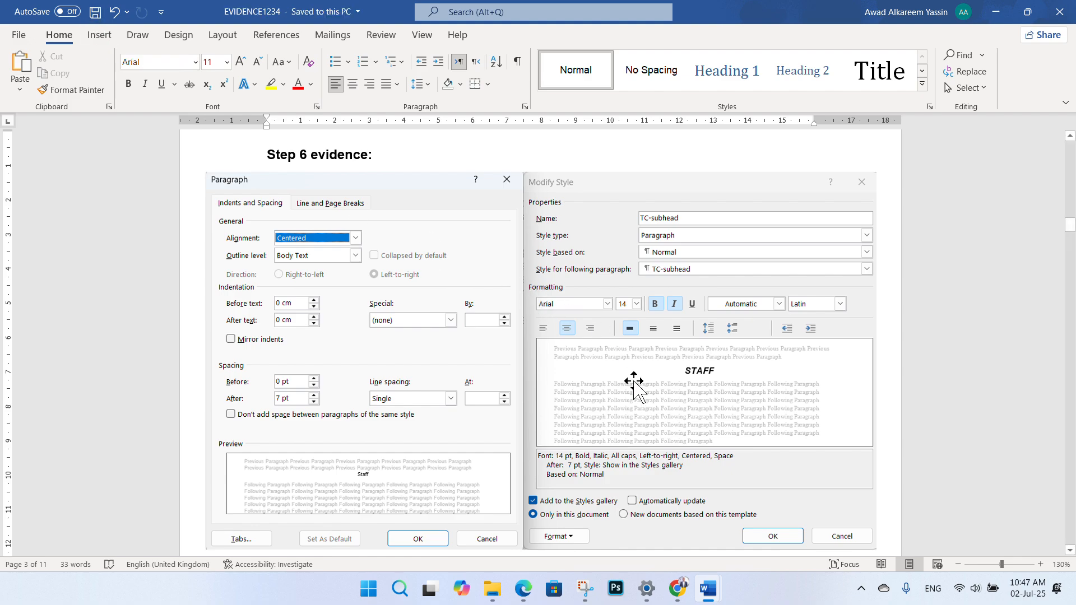
- Underline '1 to 7' and 'arts and design' in red in question 7, redrawing the second mark
mouse_move(524, 588)
left_click(485, 472)
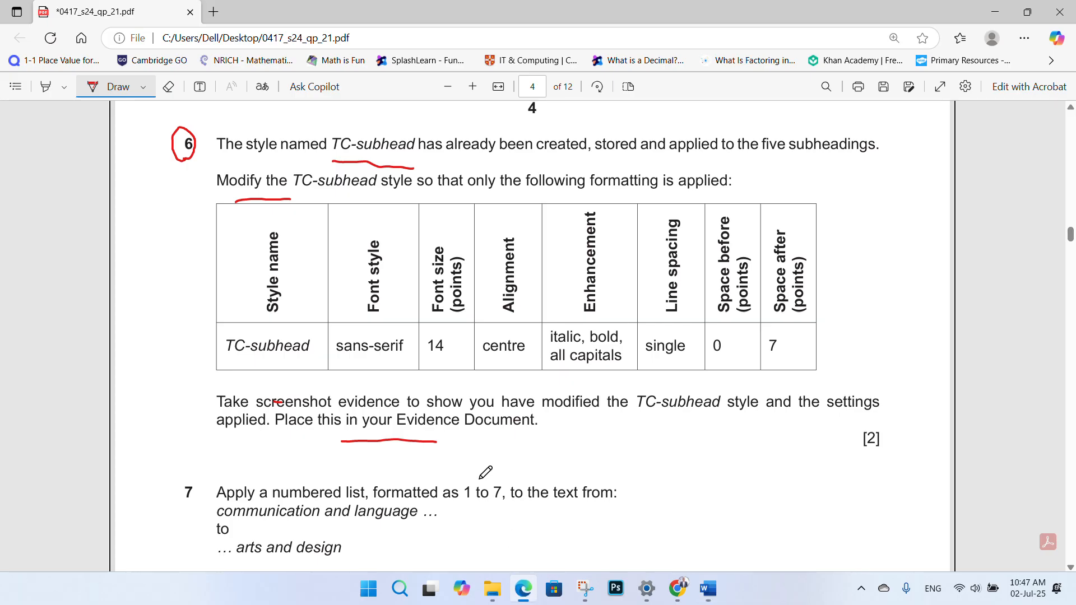
scroll(504, 126, "down", 3)
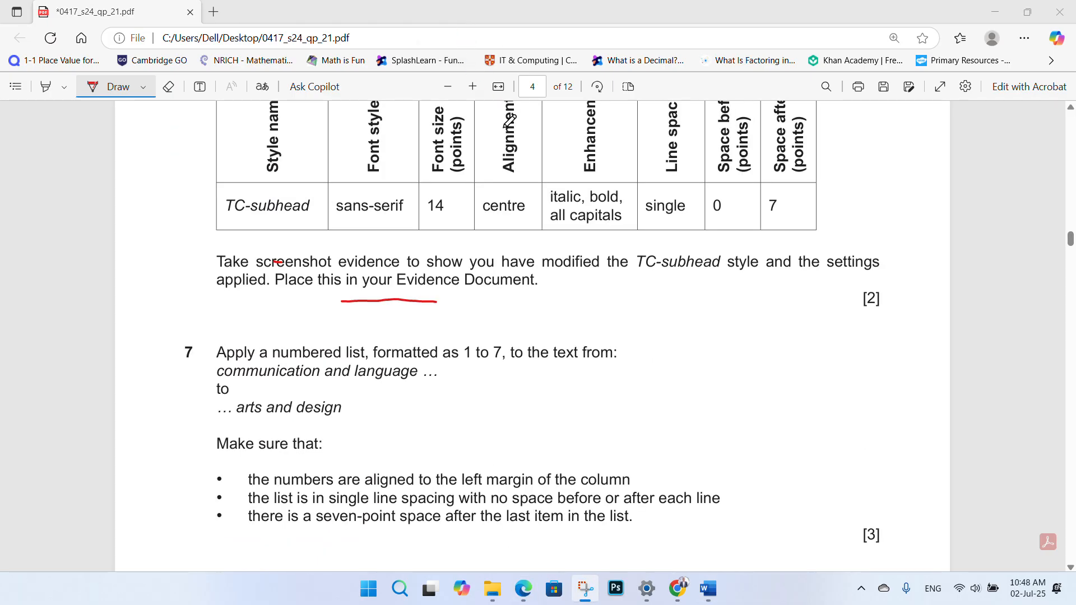
scroll(507, 212, "up", 3)
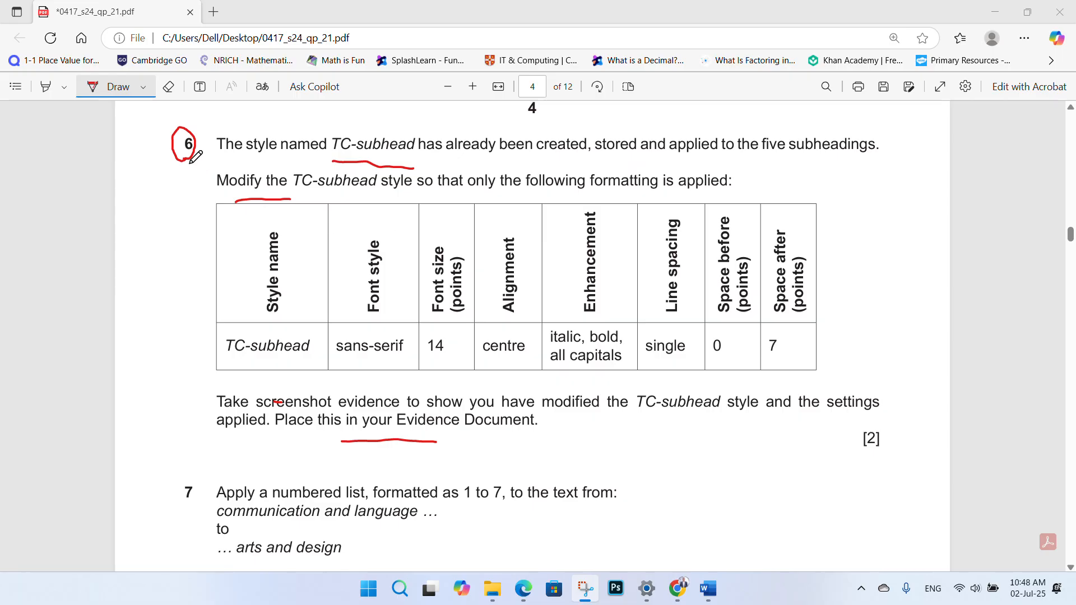
scroll(225, 163, "down", 3)
scroll(249, 179, "down", 2)
left_click_drag(460, 300, 494, 298)
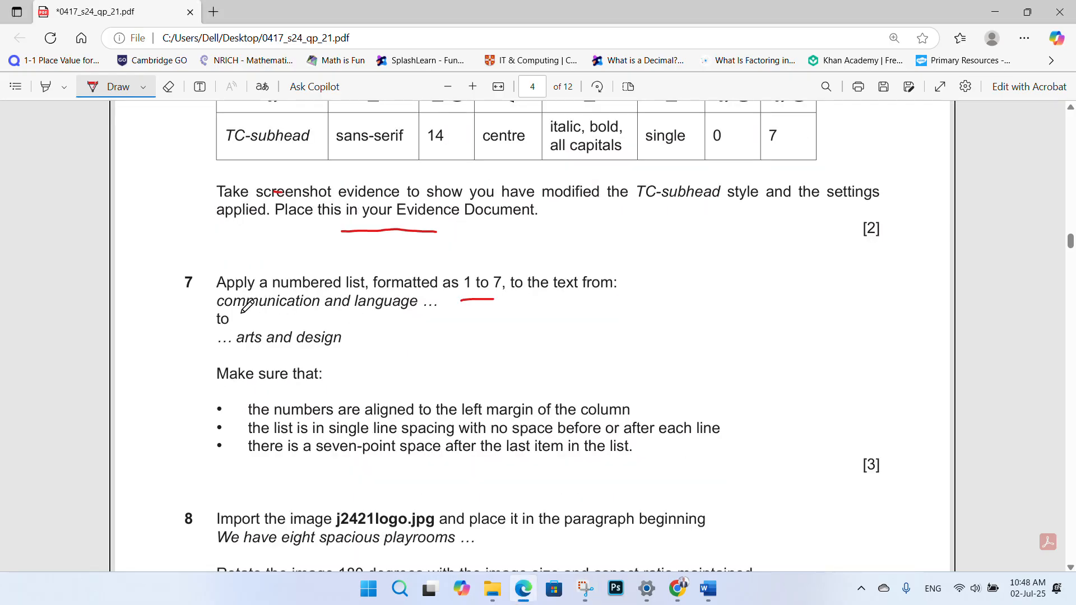
left_click_drag(241, 352, 343, 359)
key("ctrl+z")
left_click_drag(242, 352, 343, 359)
- Back in NURSERY, search for 'arts' to locate the expressive arts and design item
mouse_move(707, 588)
left_click(779, 533)
key("BackSpace")
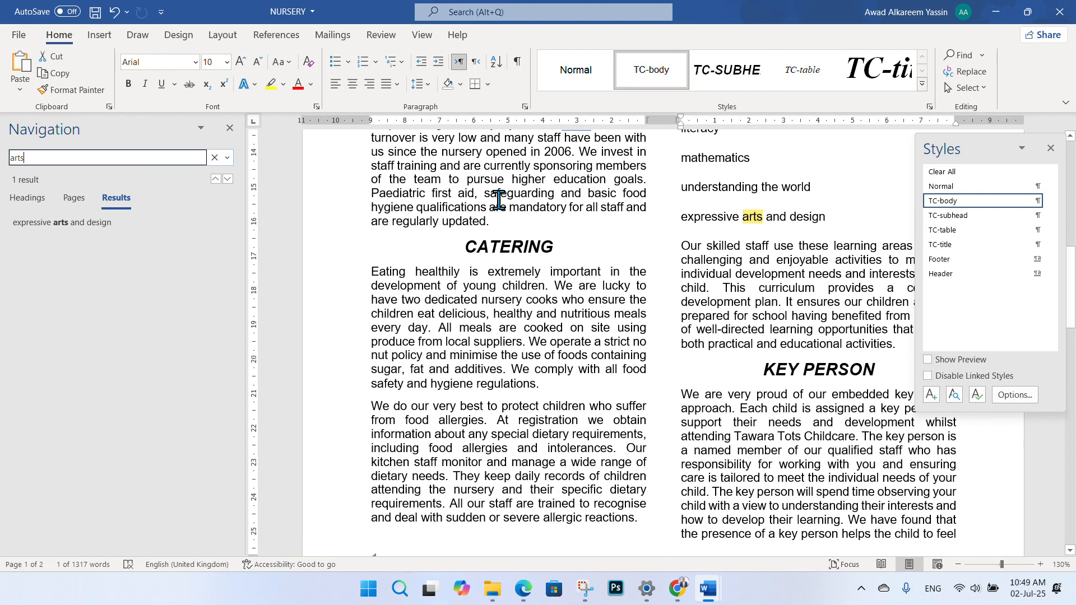
scroll(720, 235, "up", 3)
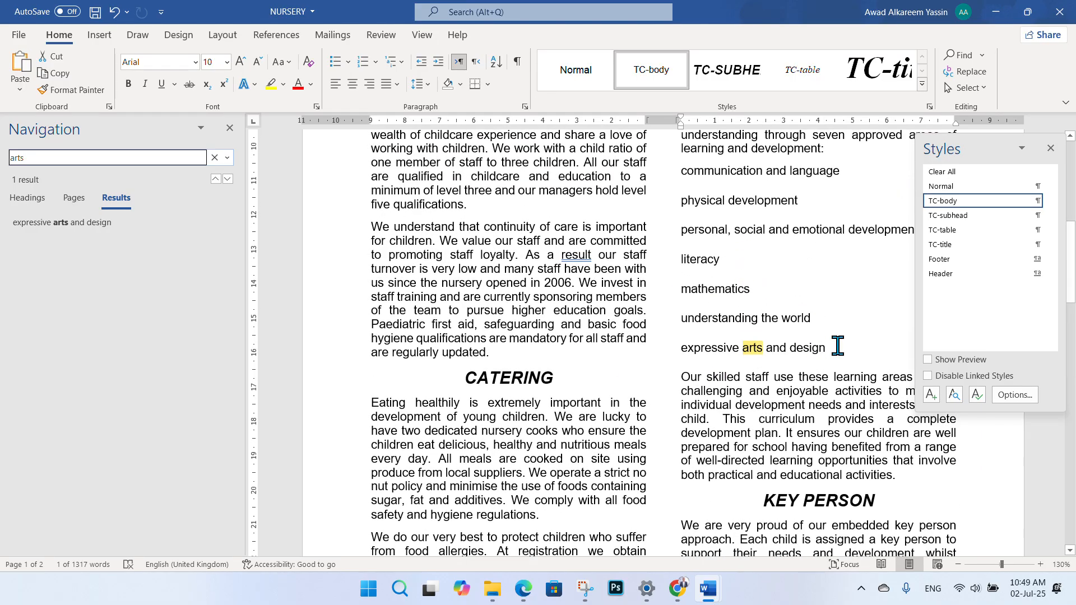
left_click(837, 345)
scroll(776, 295, "up", 2)
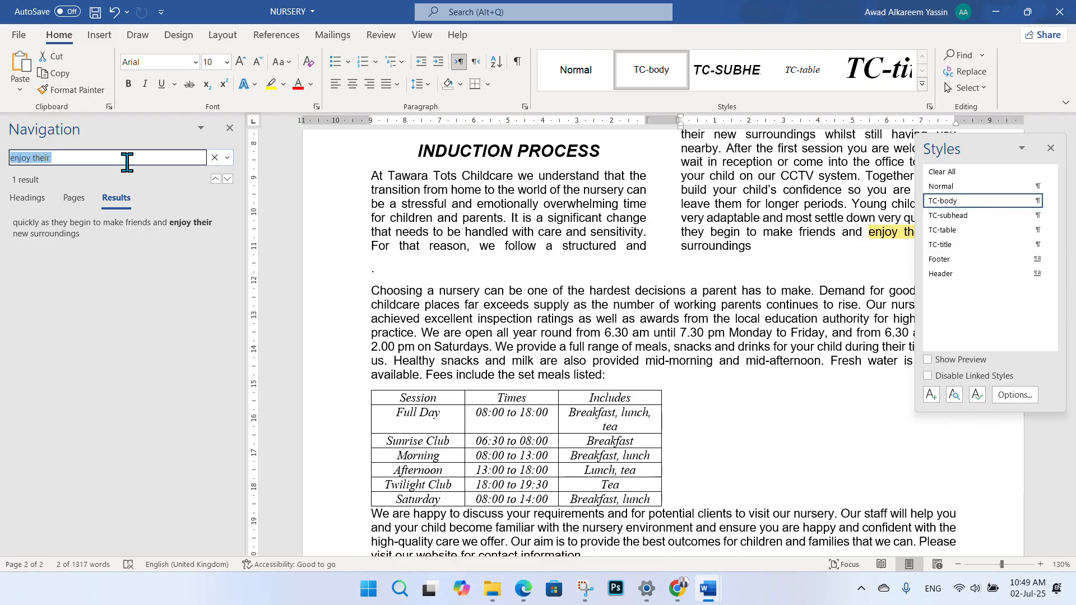
type("art")
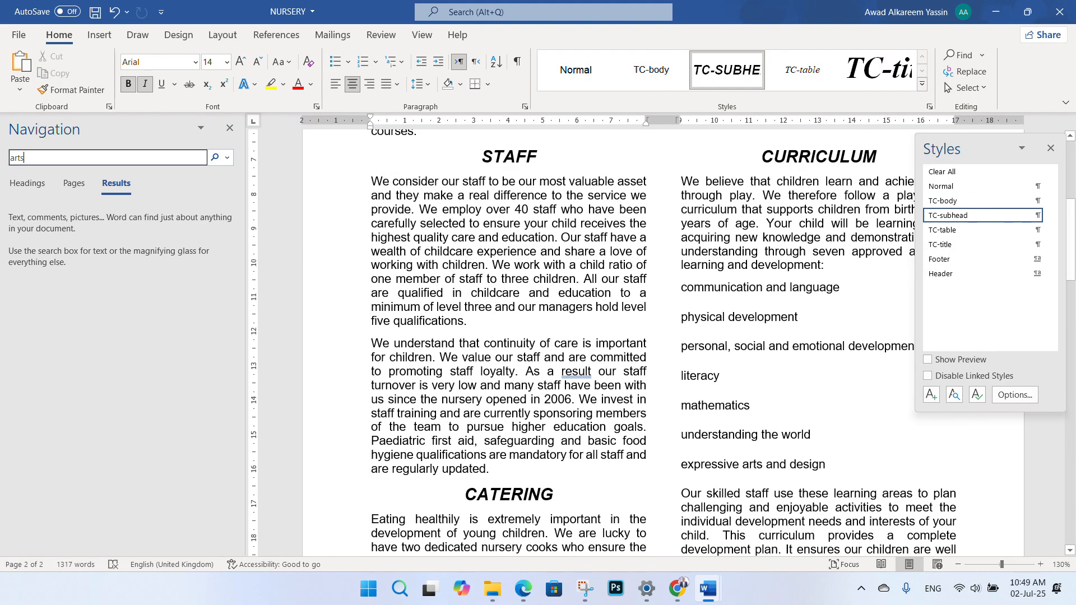
type("s")
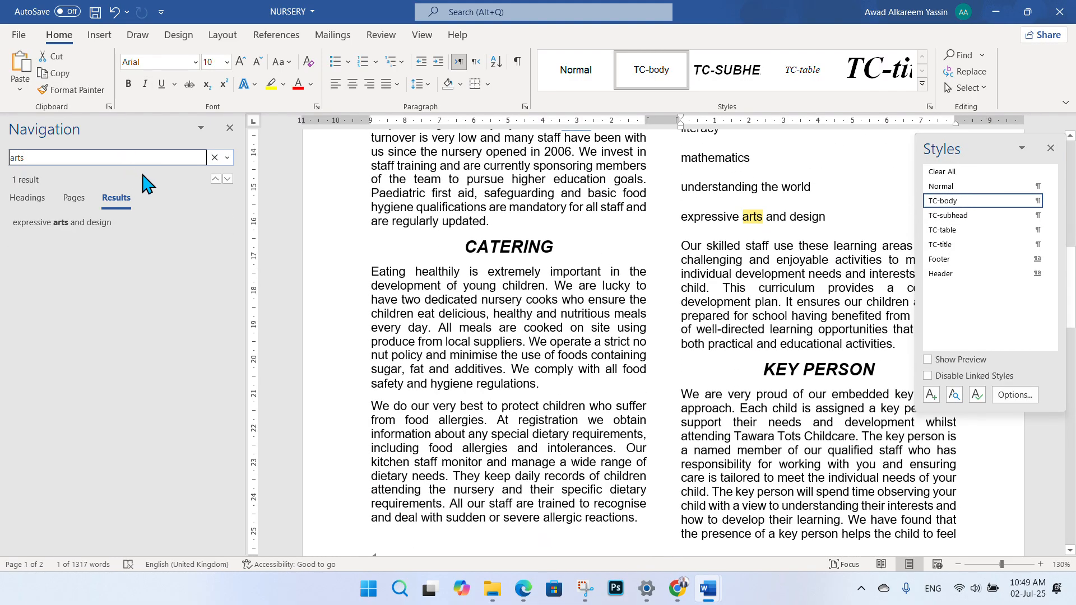
scroll(728, 225, "up", 2)
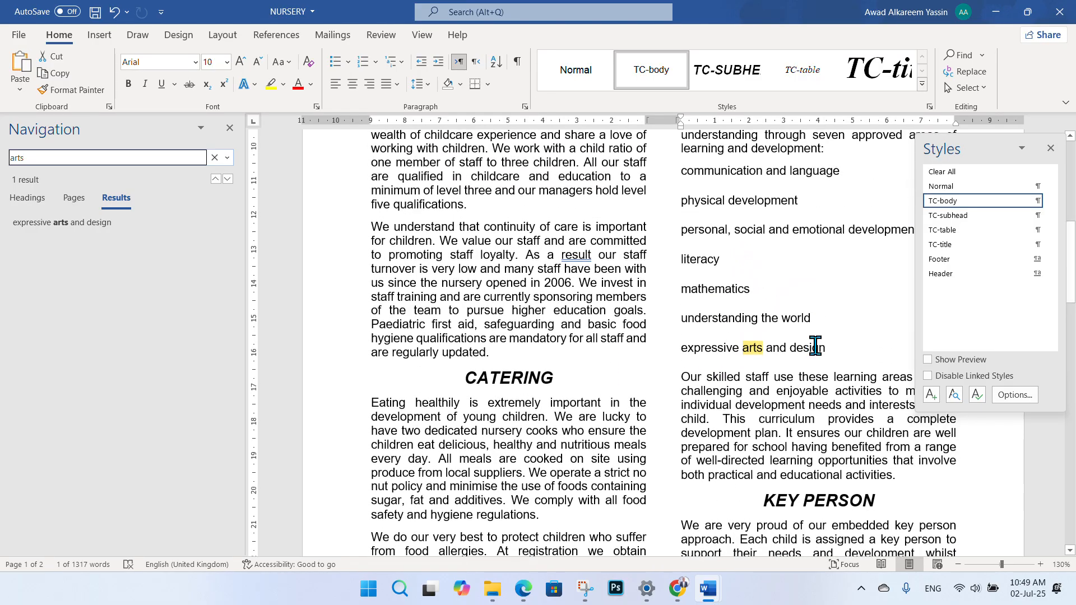
left_click(826, 344)
scroll(764, 281, "up", 2)
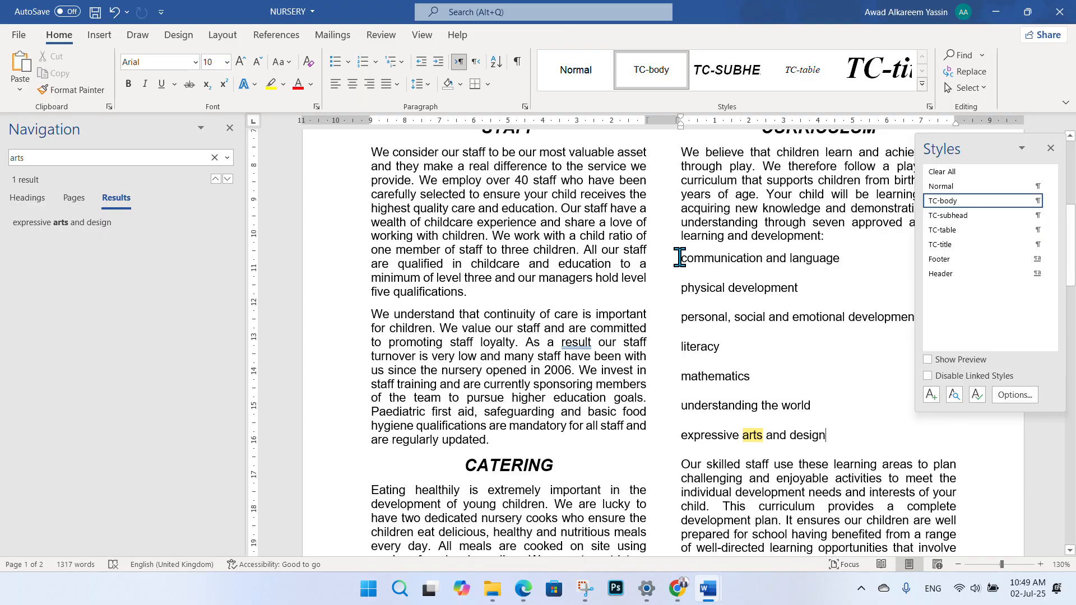
- Select the seven curriculum items and apply 1. 2. 3. numbering
double_click(682, 259)
left_click(682, 258)
left_click_drag(683, 258, 827, 442)
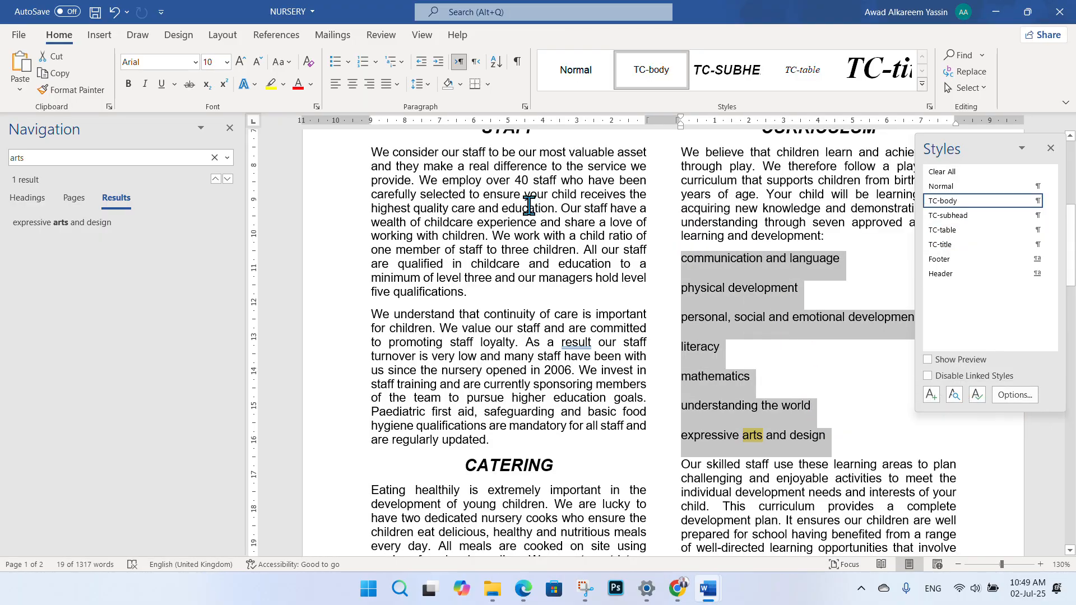
left_click(230, 127)
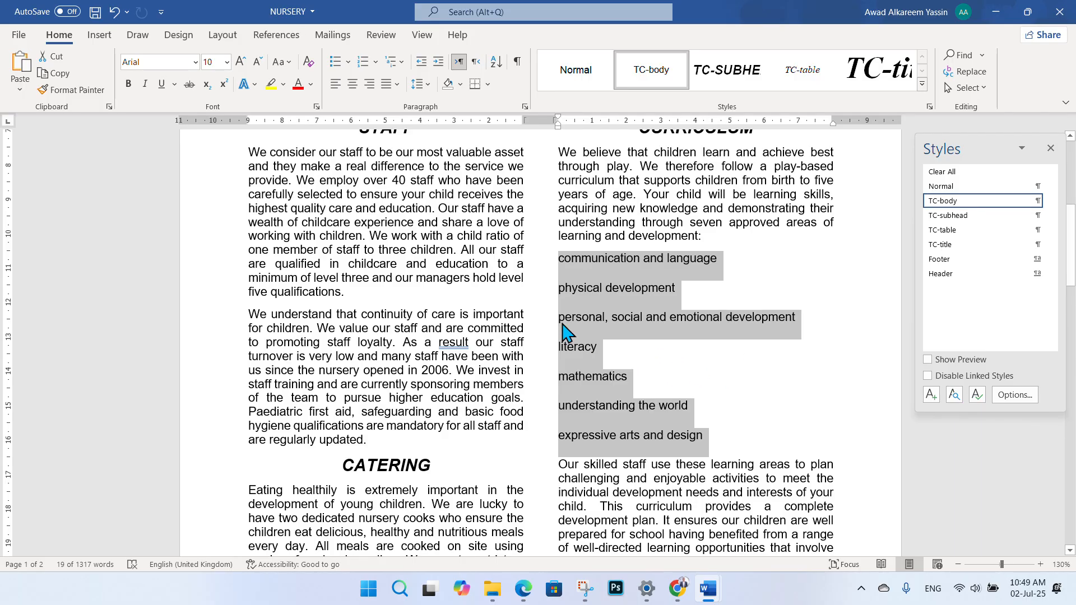
left_click(377, 62)
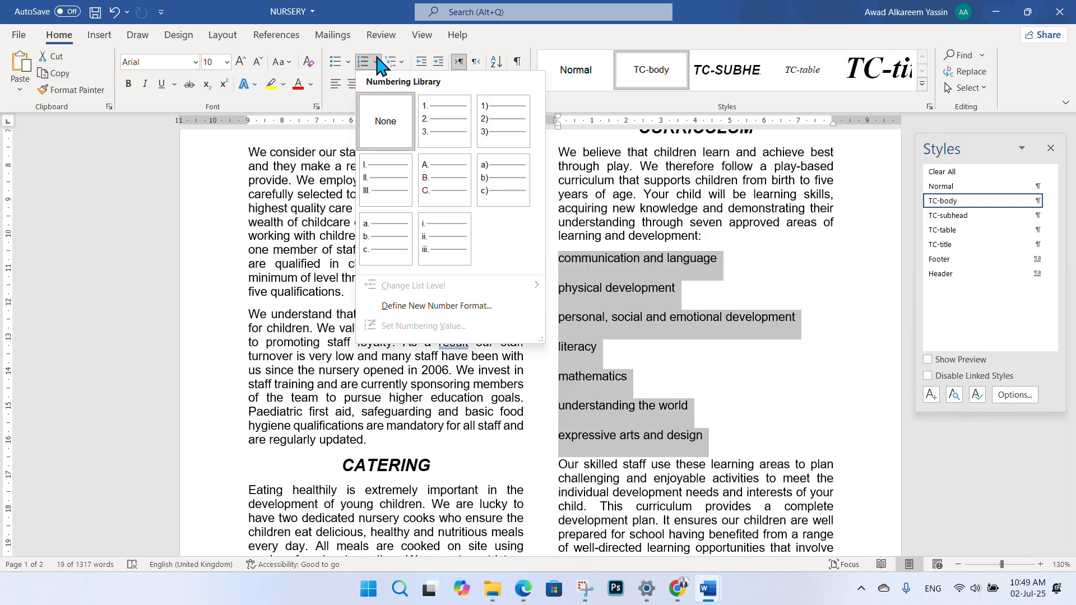
left_click(426, 125)
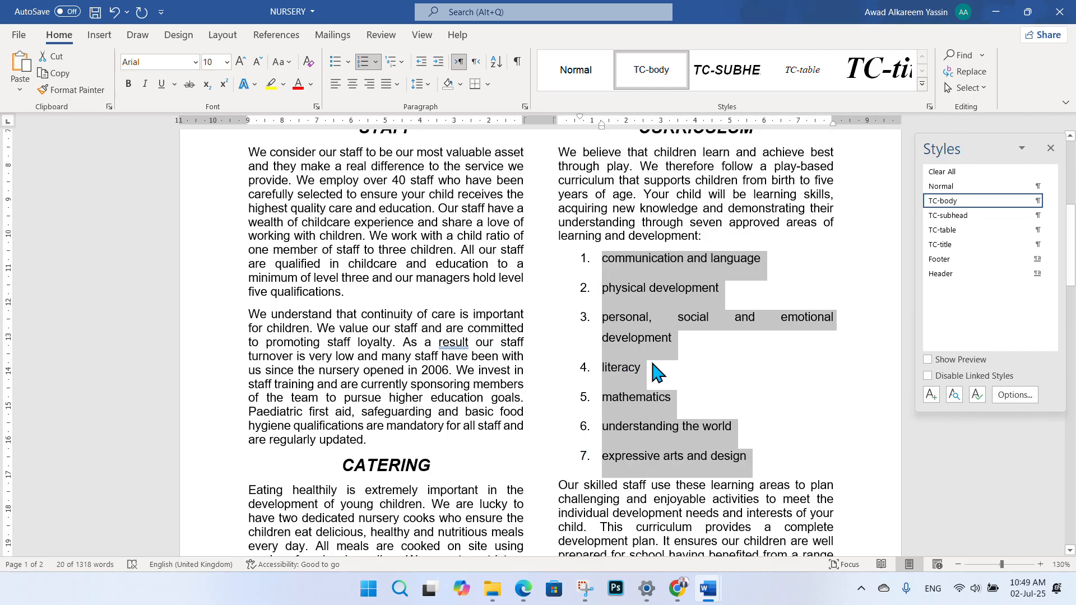
- Underline 'Make sure that', 'seven-point' and 'last item' in question 7, then return to NURSERY
mouse_move(523, 588)
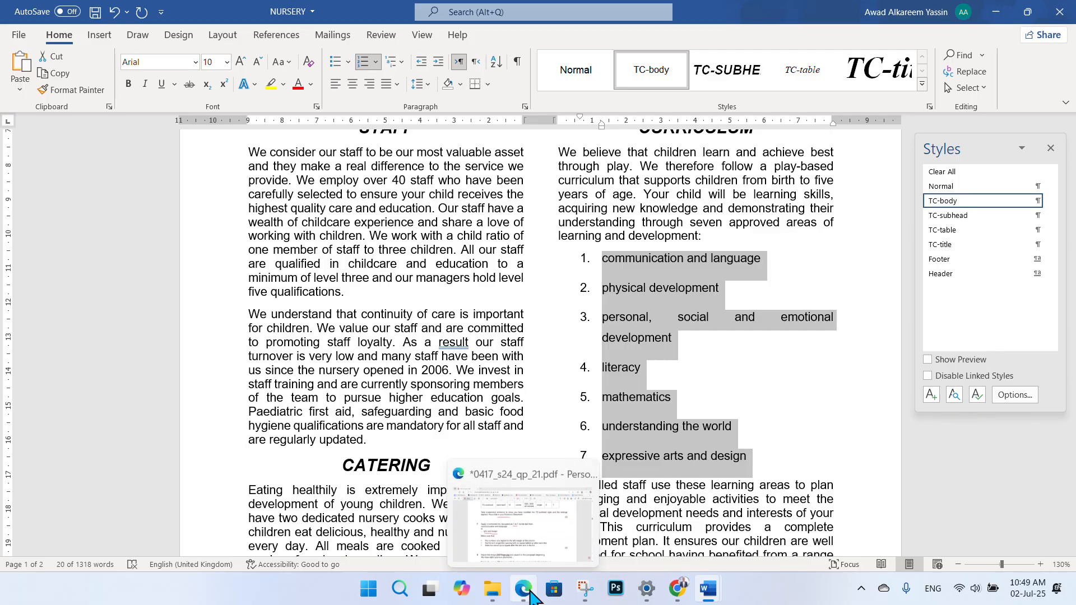
left_click(500, 486)
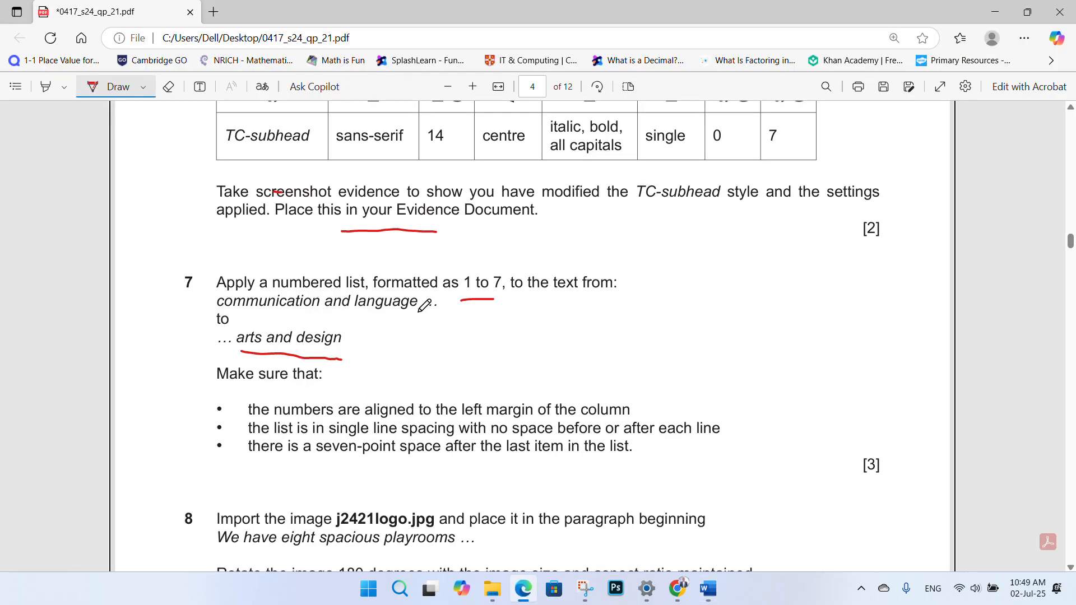
scroll(424, 305, "down", 1)
left_click_drag(237, 322, 302, 314)
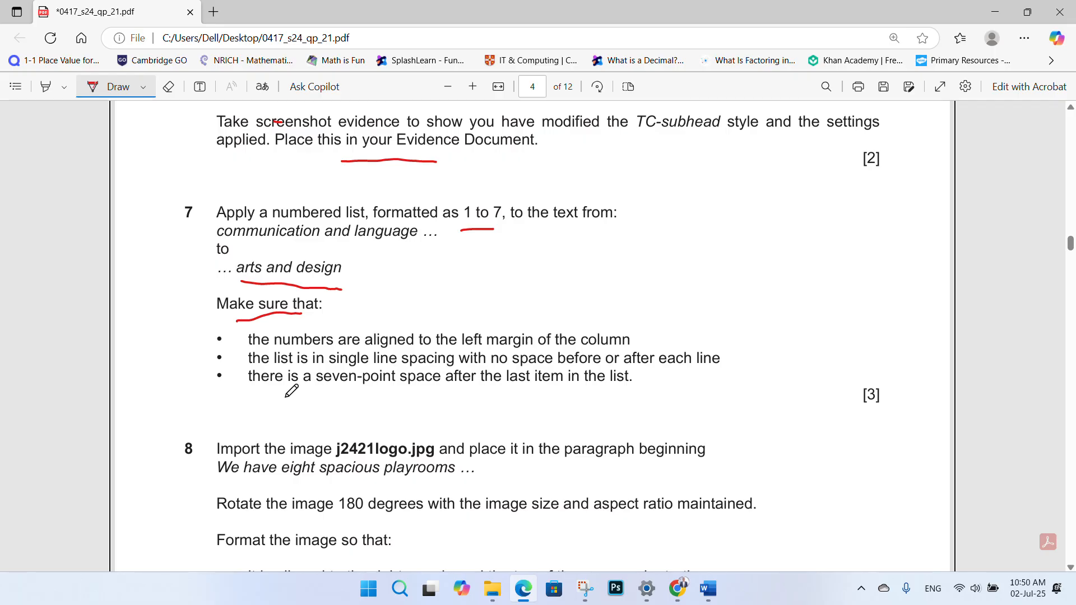
left_click_drag(331, 395, 408, 394)
left_click_drag(536, 400, 615, 394)
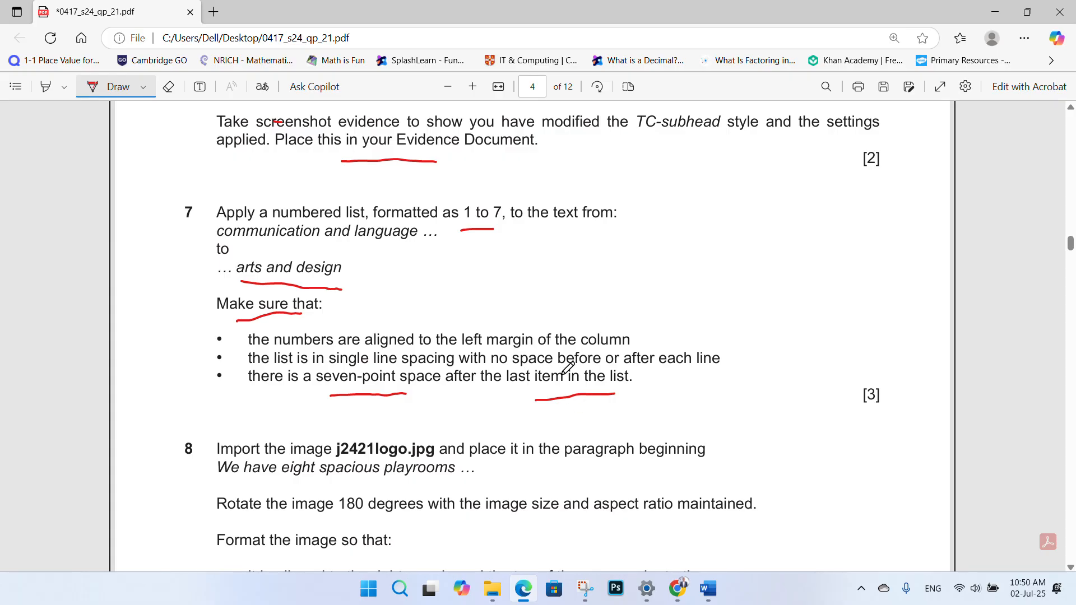
left_click(708, 589)
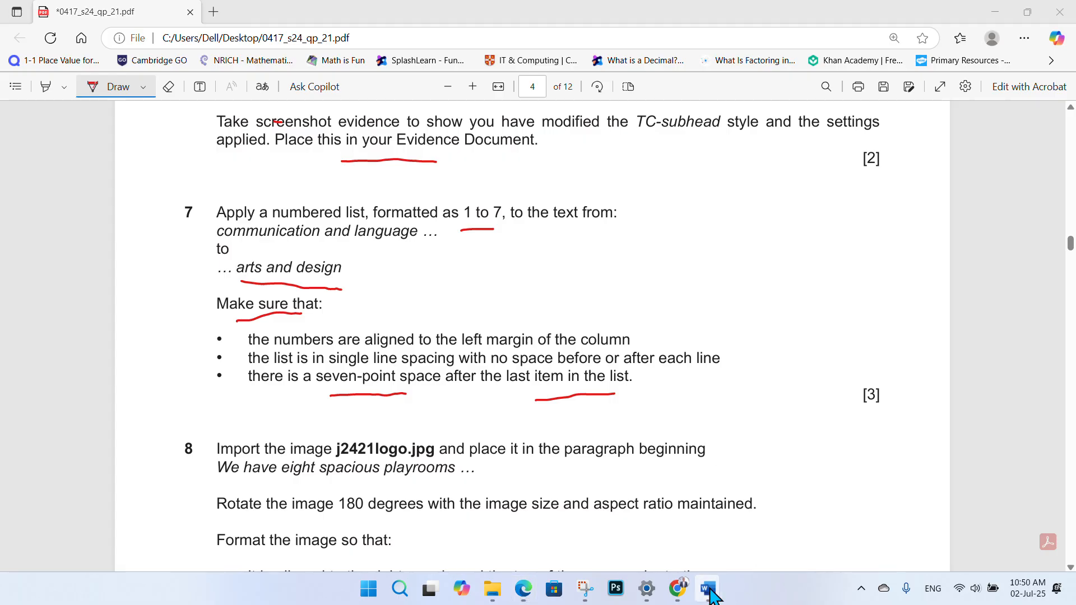
left_click(762, 561)
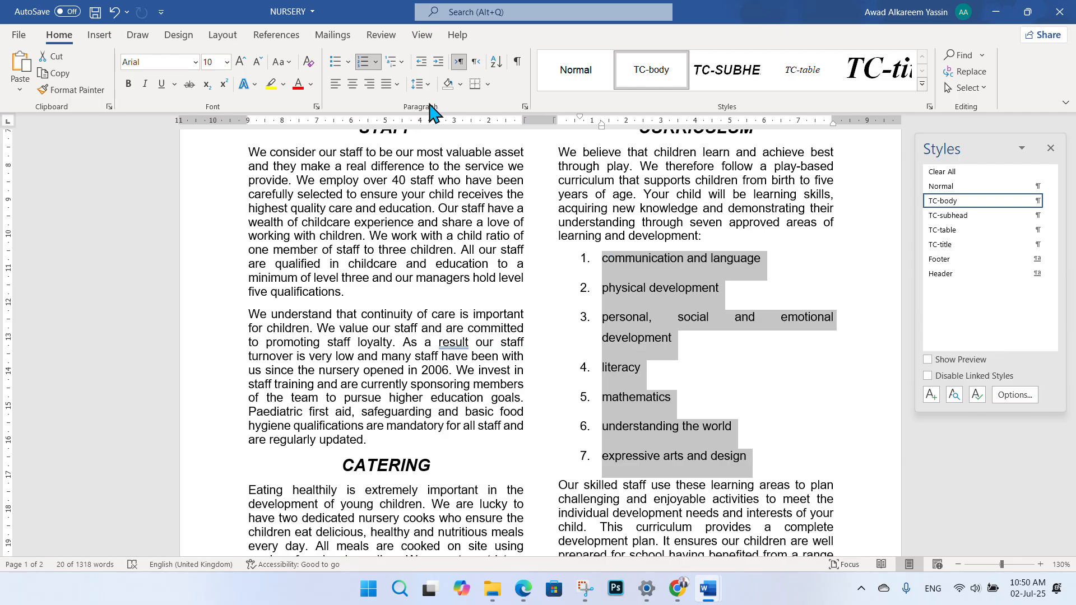
- Set the list's spacing after to 0 pt and line spacing to Single
left_click(524, 107)
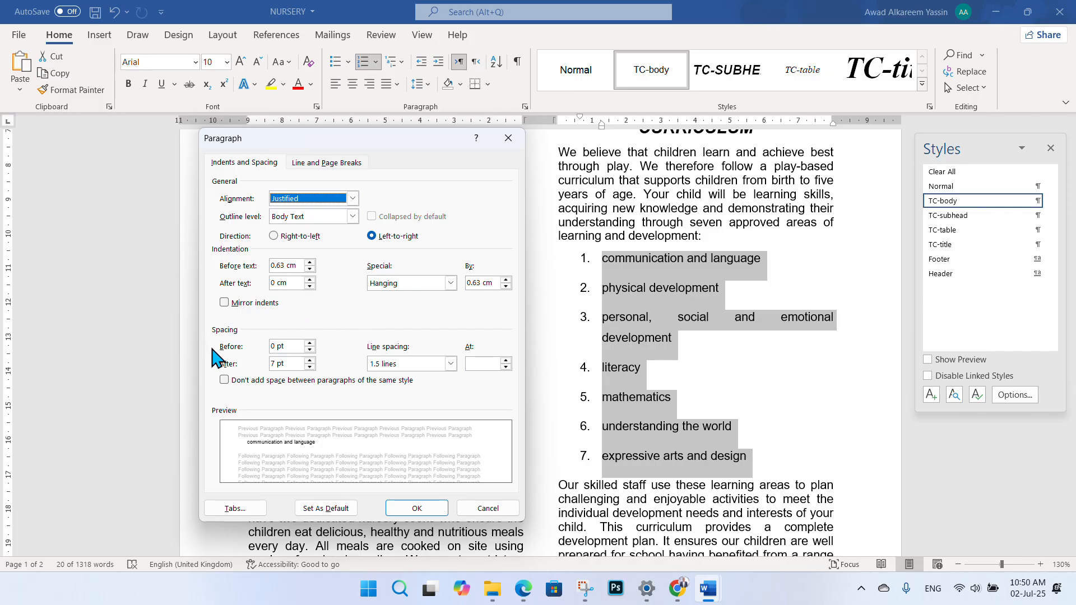
left_click(275, 364)
left_click_drag(274, 364, 261, 370)
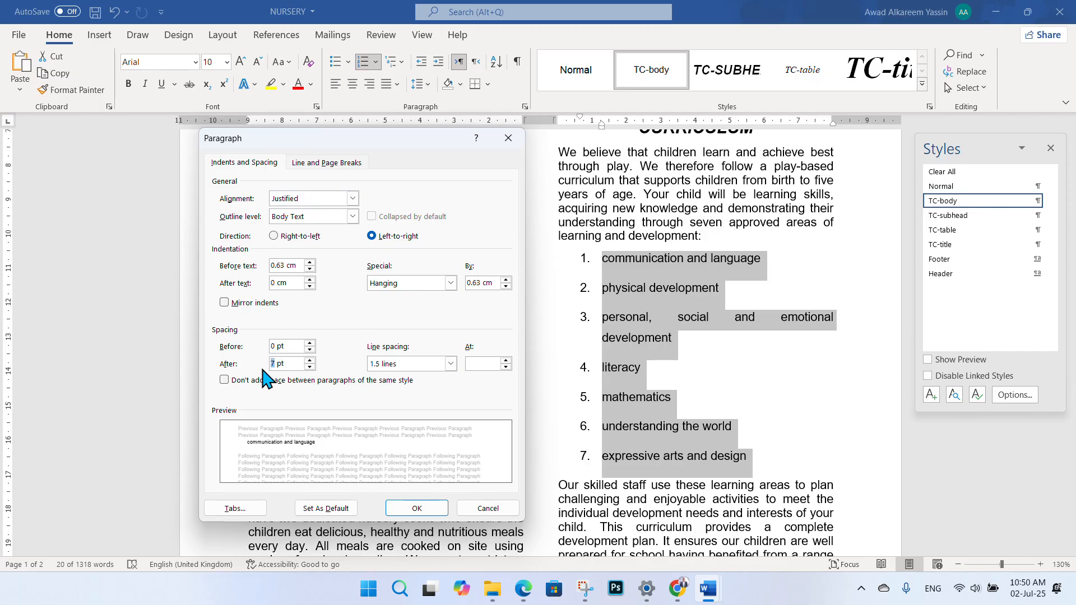
type("0")
left_click(451, 363)
left_click(404, 373)
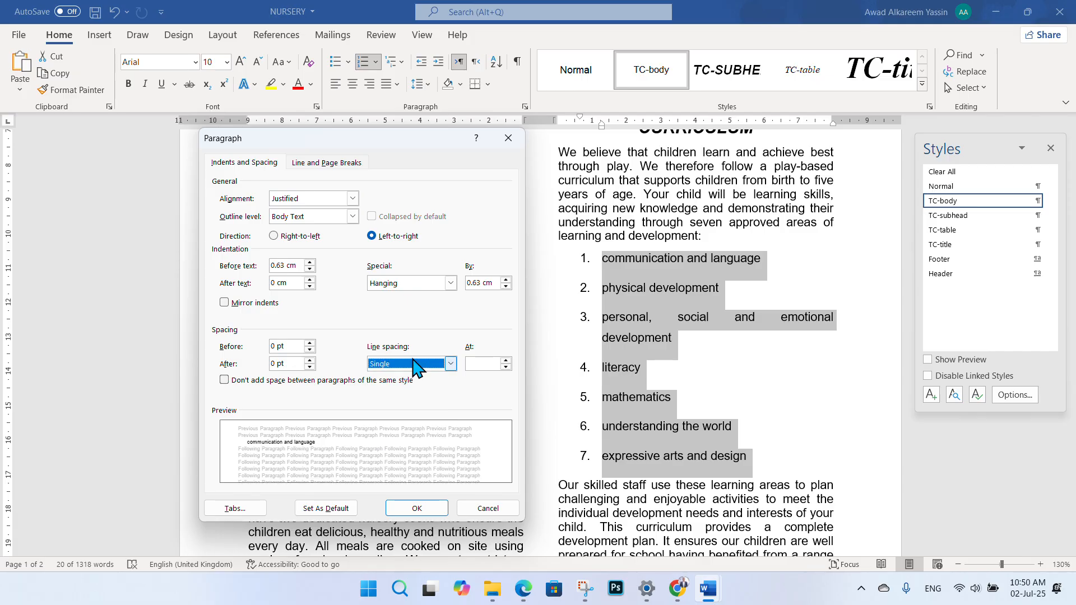
- Change the list's left indent from 0.63 cm to 0 cm and apply the paragraph changes
key("alt+Tab")
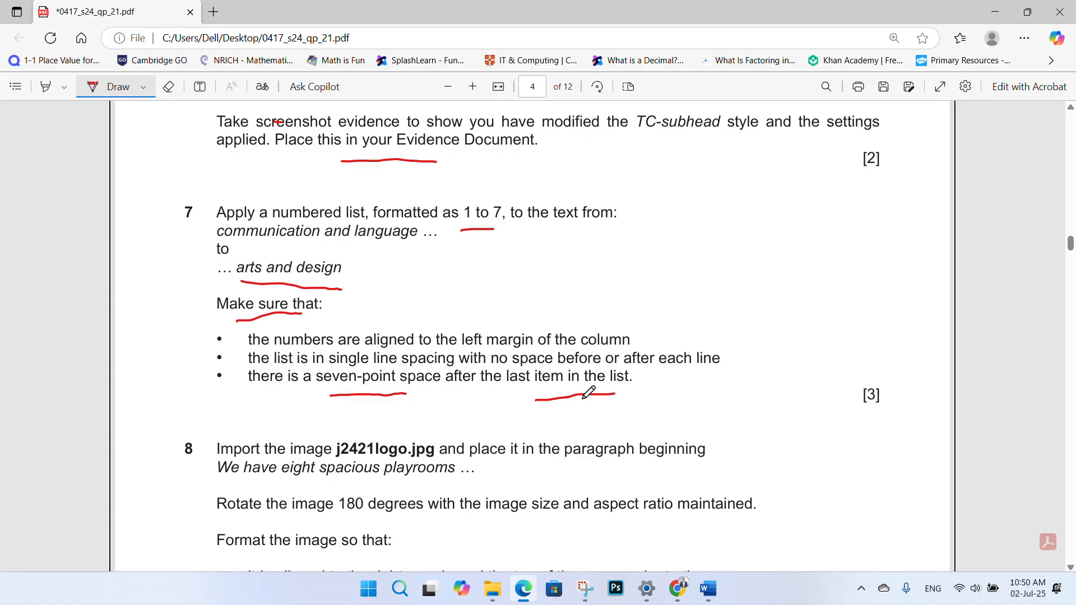
mouse_move(708, 588)
left_click(784, 504)
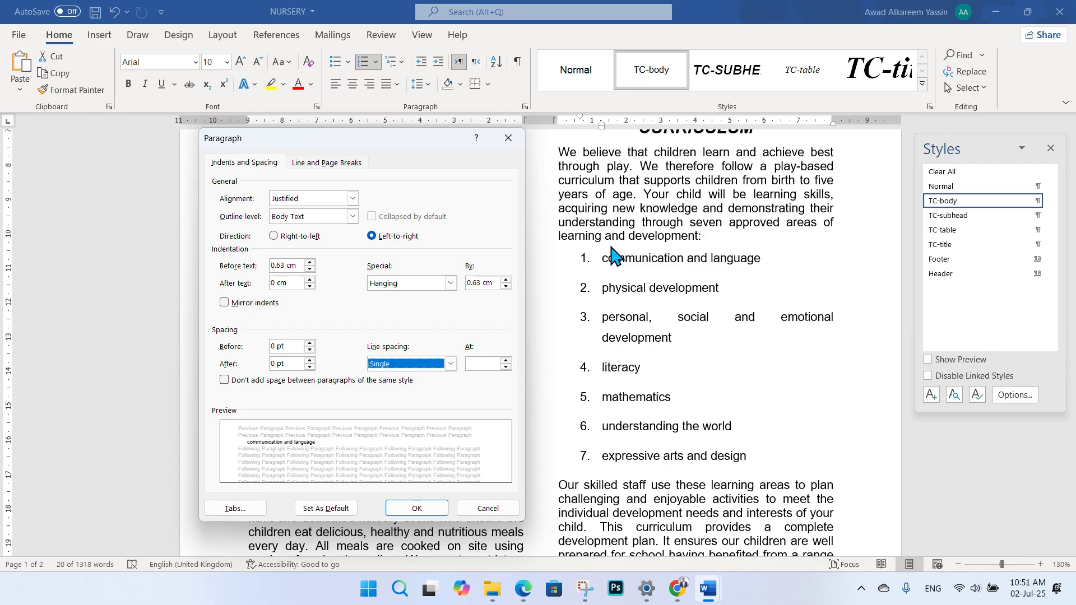
left_click(283, 265)
left_click_drag(284, 265, 262, 269)
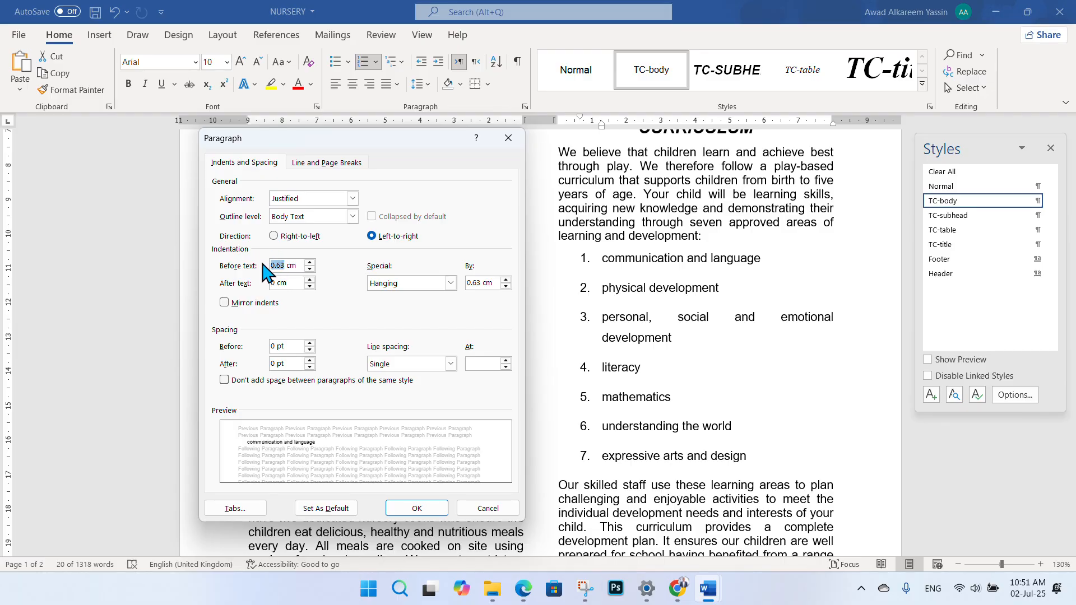
type("0")
left_click(416, 507)
left_click(746, 337)
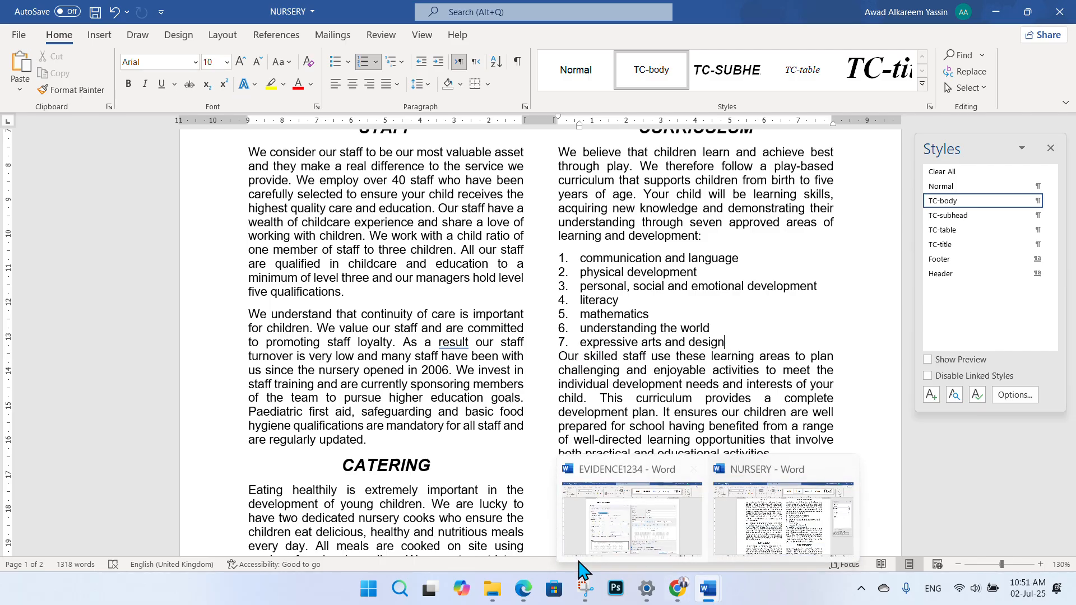
left_click(514, 594)
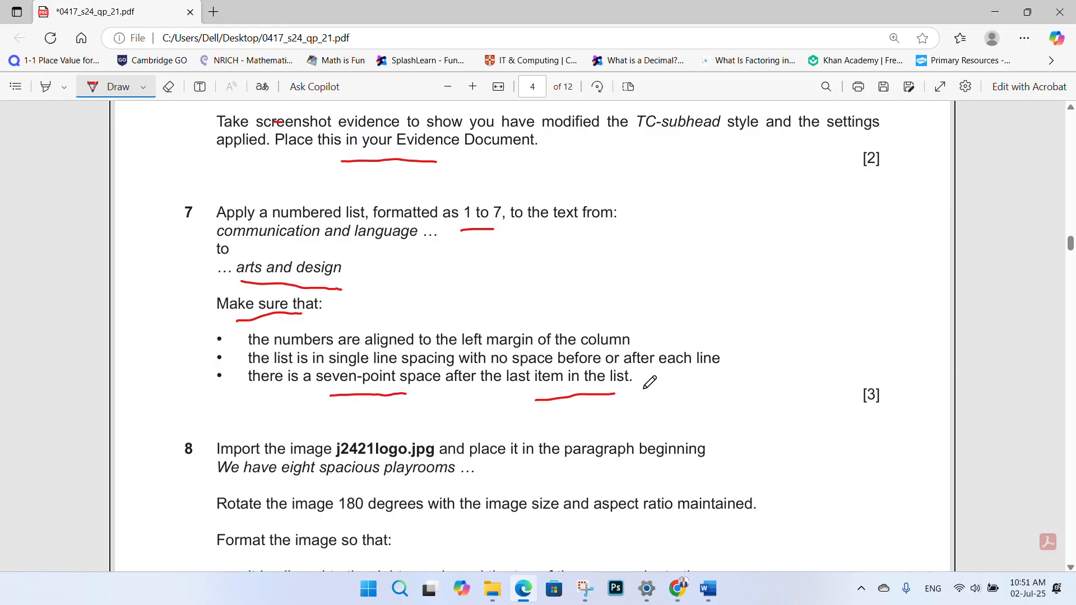
- Underline the last-item seven-point spacing requirement, then open NURSERY's Paragraph settings for the following paragraph
left_click_drag(247, 392, 658, 393)
mouse_move(708, 588)
left_click(773, 543)
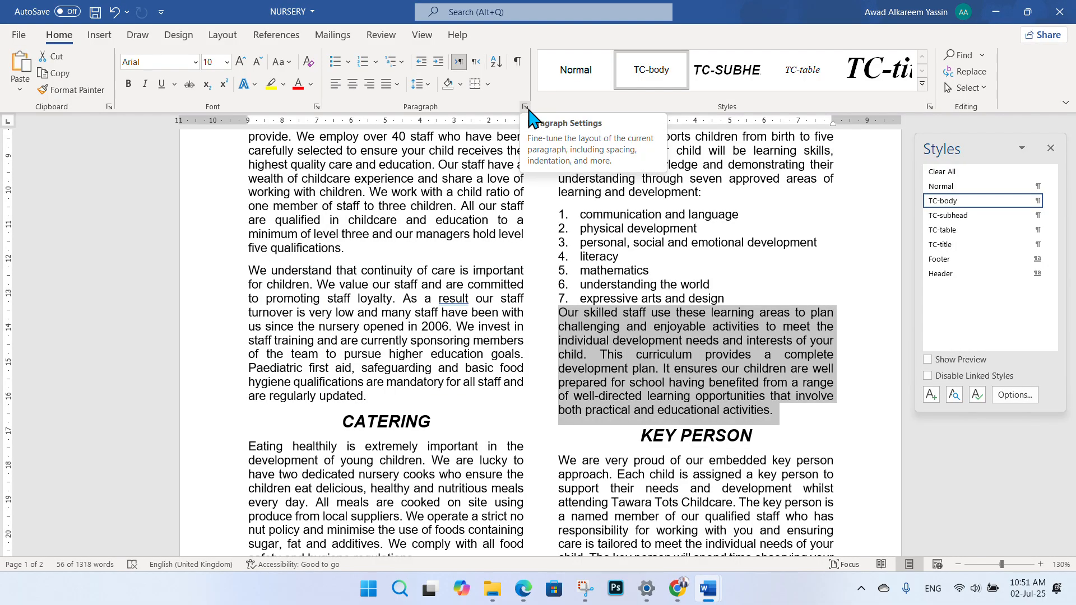
left_click(527, 109)
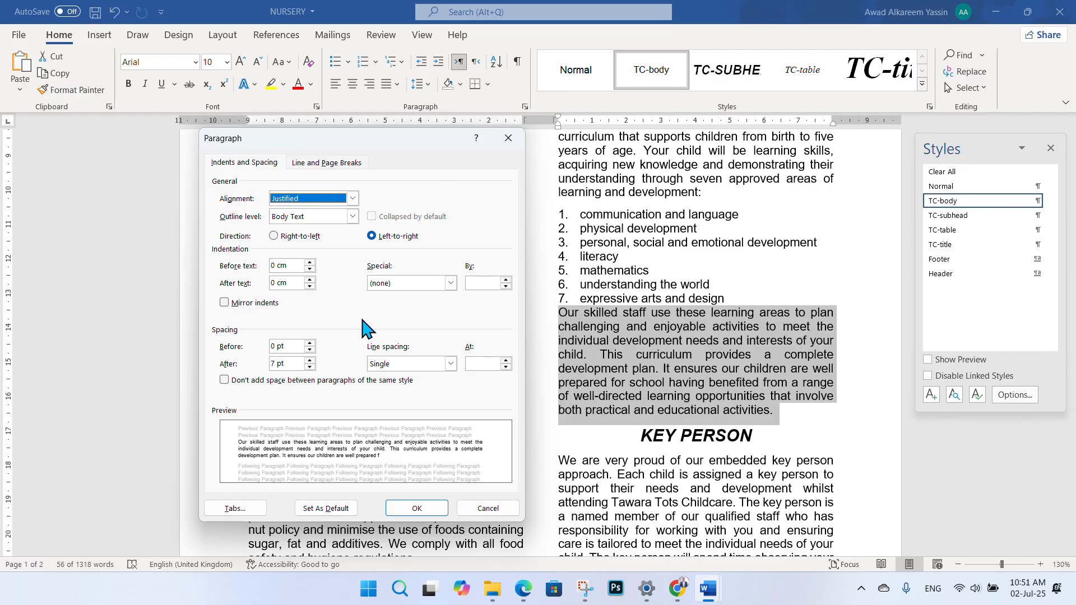
left_click(274, 346)
key("Escape")
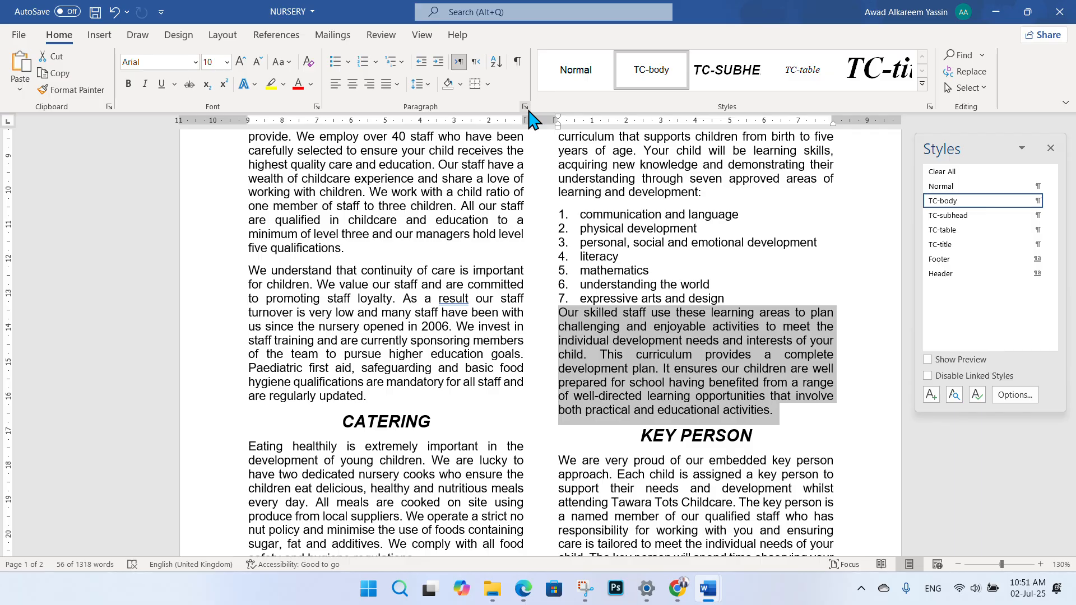
left_click(525, 107)
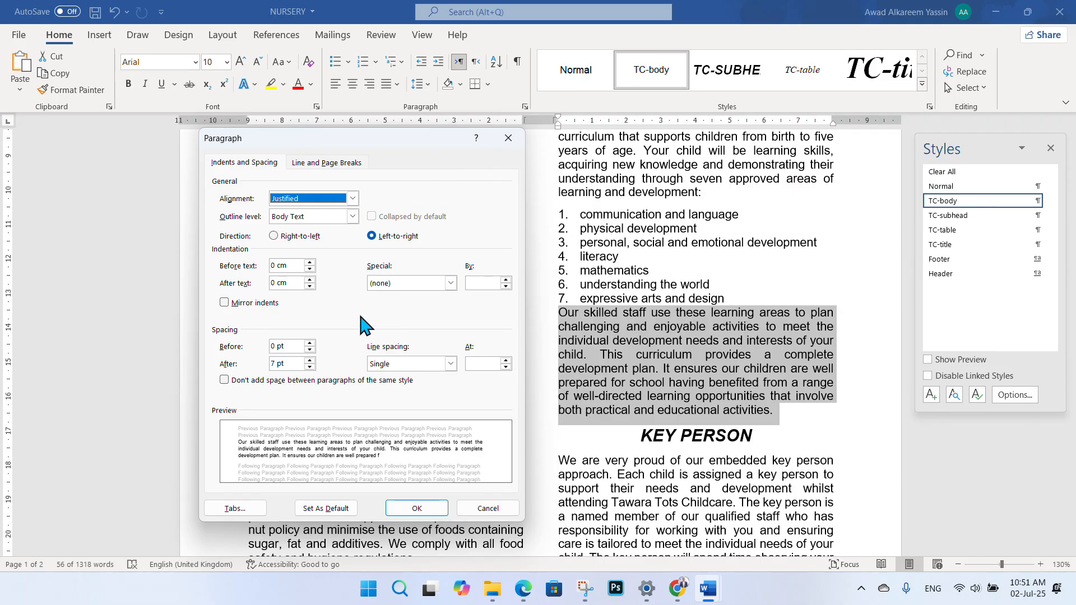
- Give the 'Our skilled staff' paragraph 7 pt spacing before and check the gap
double_click(275, 346)
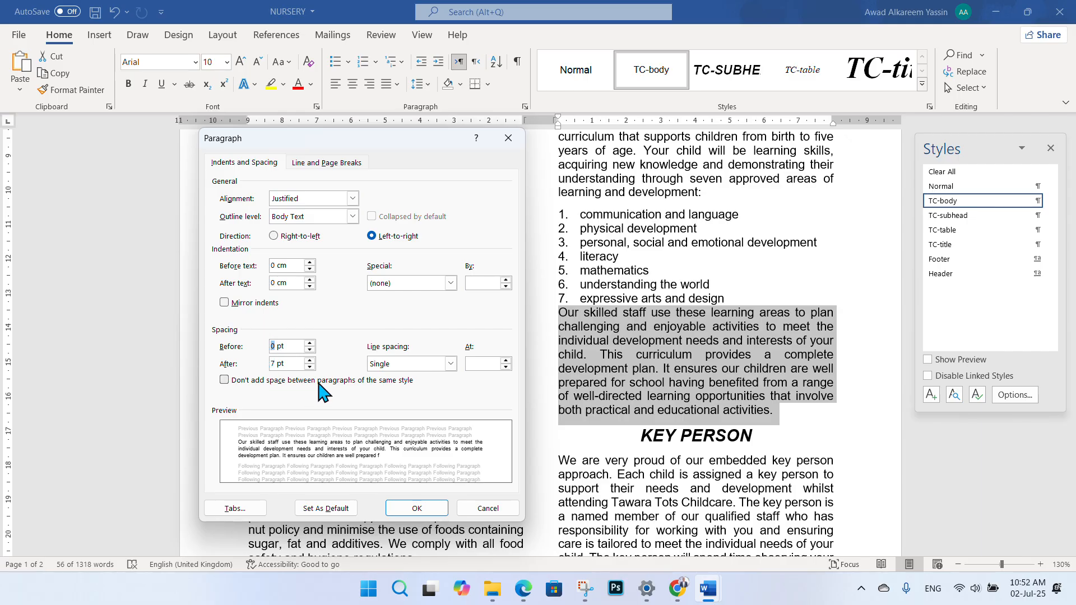
type("7")
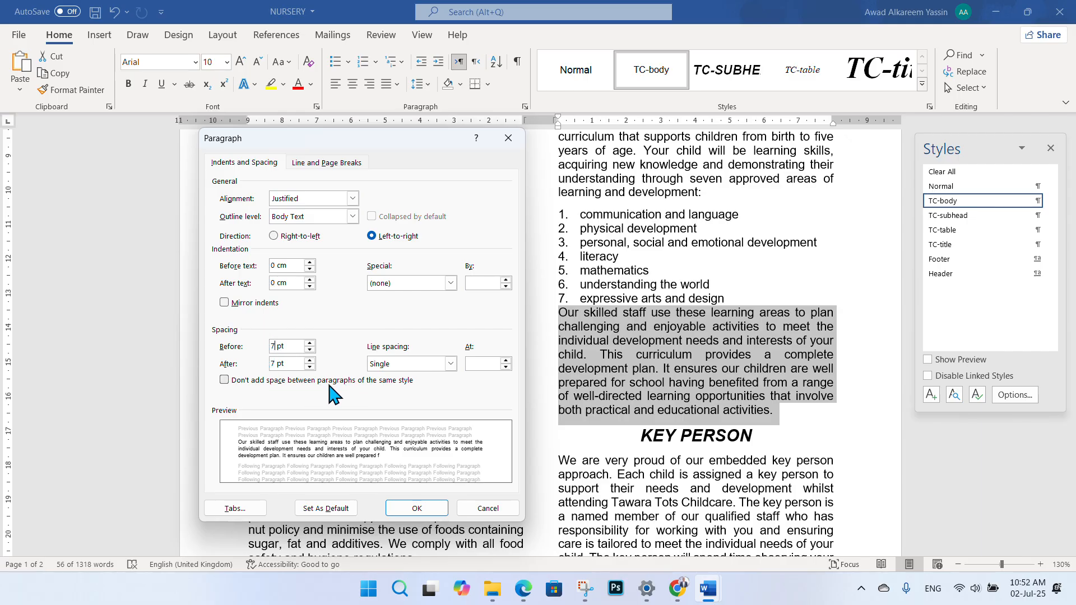
left_click(416, 508)
left_click(632, 350)
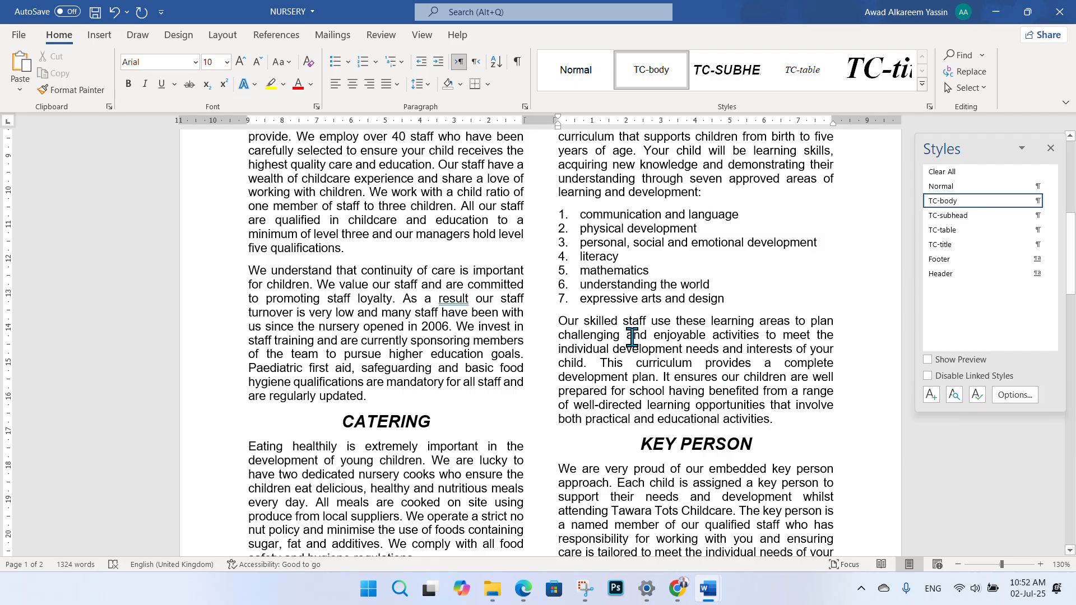
left_click_drag(556, 320, 751, 421)
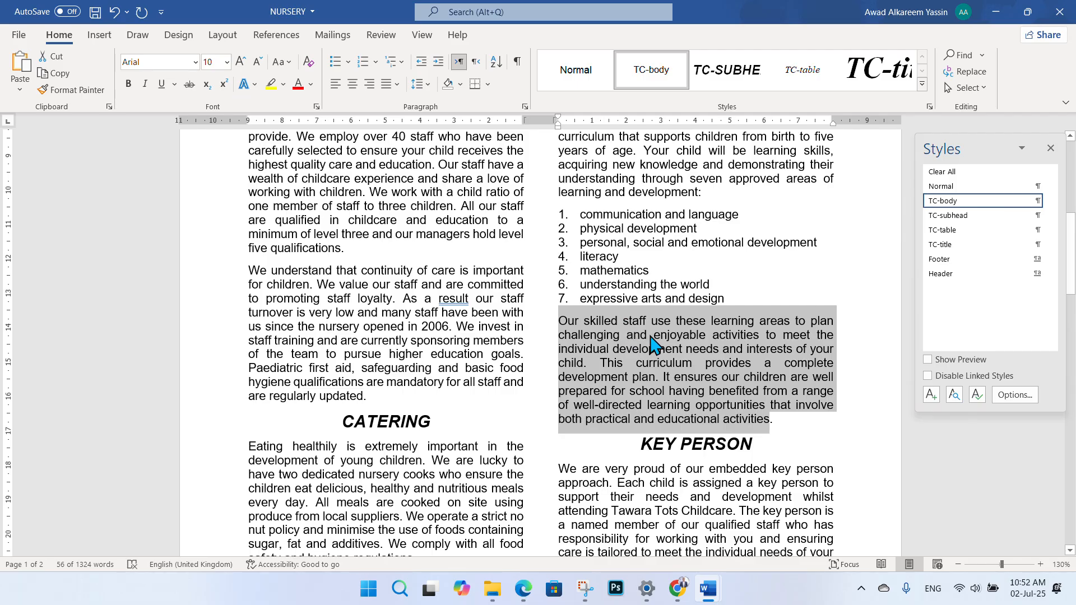
left_click(682, 349)
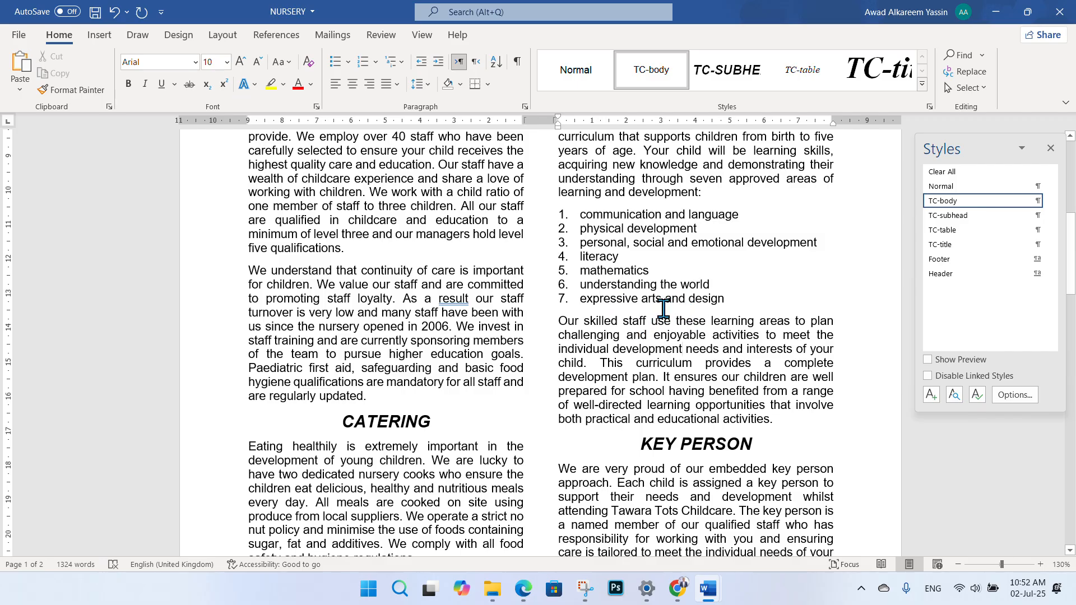
- Switch to the exam PDF and circle question number 8 in red
left_click(523, 588)
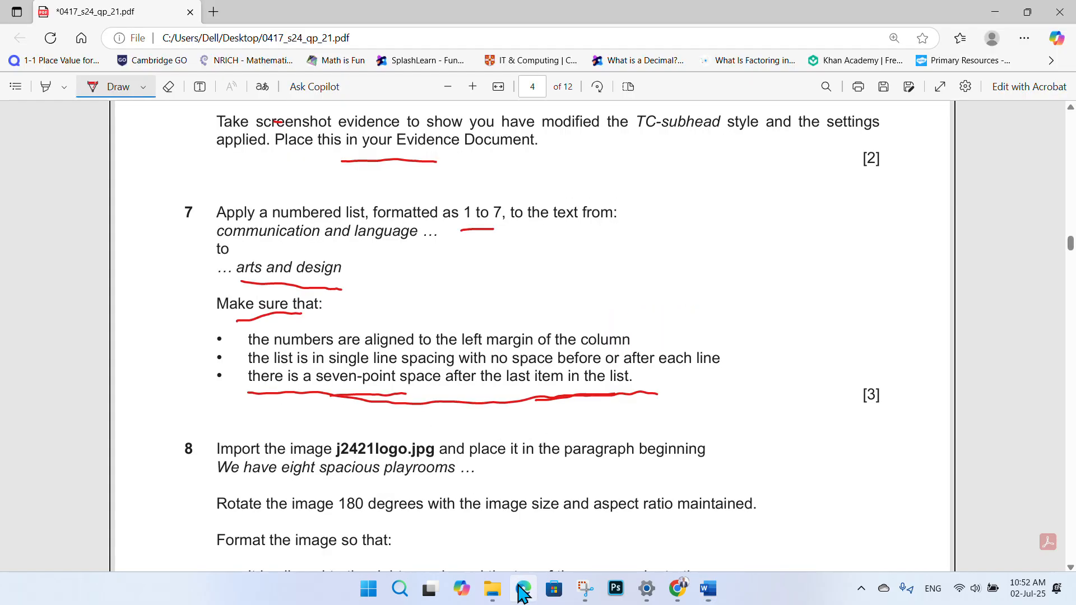
key("super+shift+s")
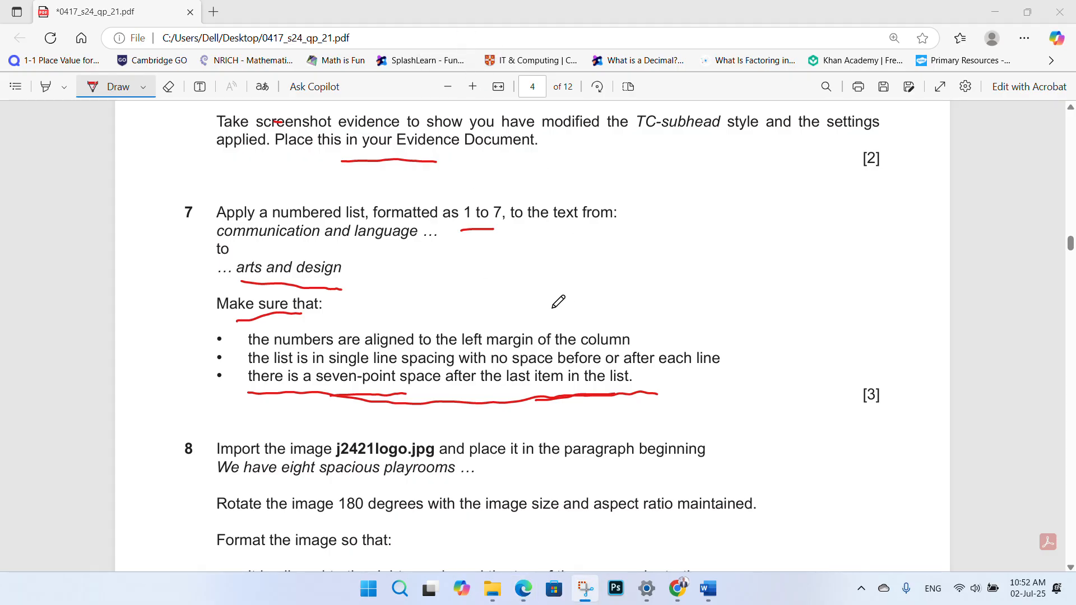
scroll(424, 312, "down", 2)
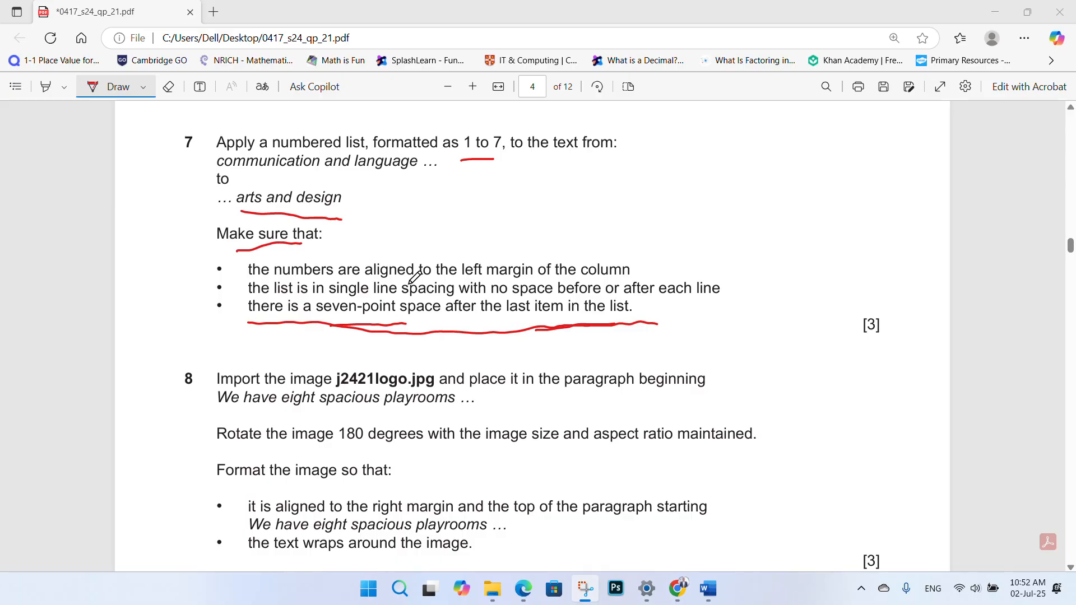
scroll(410, 282, "down", 4)
scroll(381, 274, "up", 2)
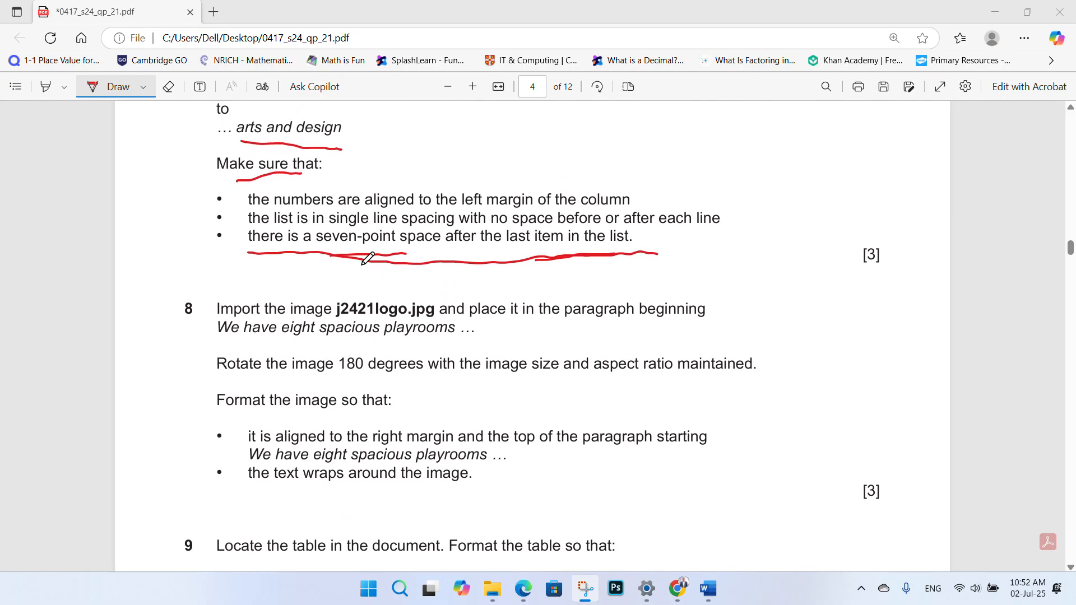
mouse_move(201, 306)
left_mouse_down()
mouse_move(178, 283)
mouse_move(186, 323)
mouse_move(201, 314)
left_mouse_up()
- Underline j2421logo.jpg and 'We have eight spacious playrooms', then return to NURSERY
scroll(289, 248, "up", 2)
scroll(306, 249, "down", 2)
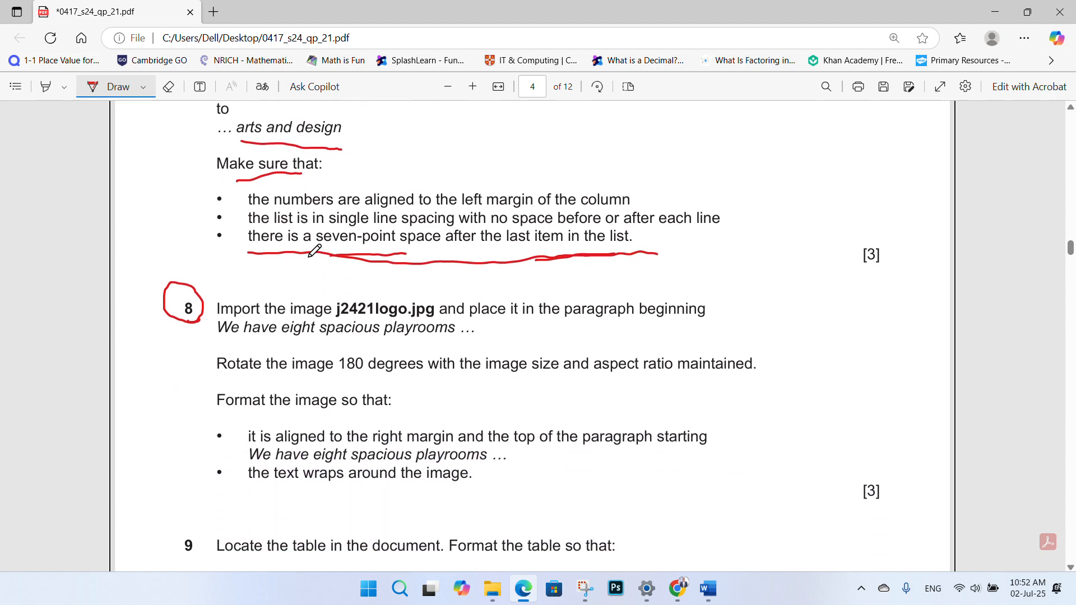
scroll(392, 234, "down", 2)
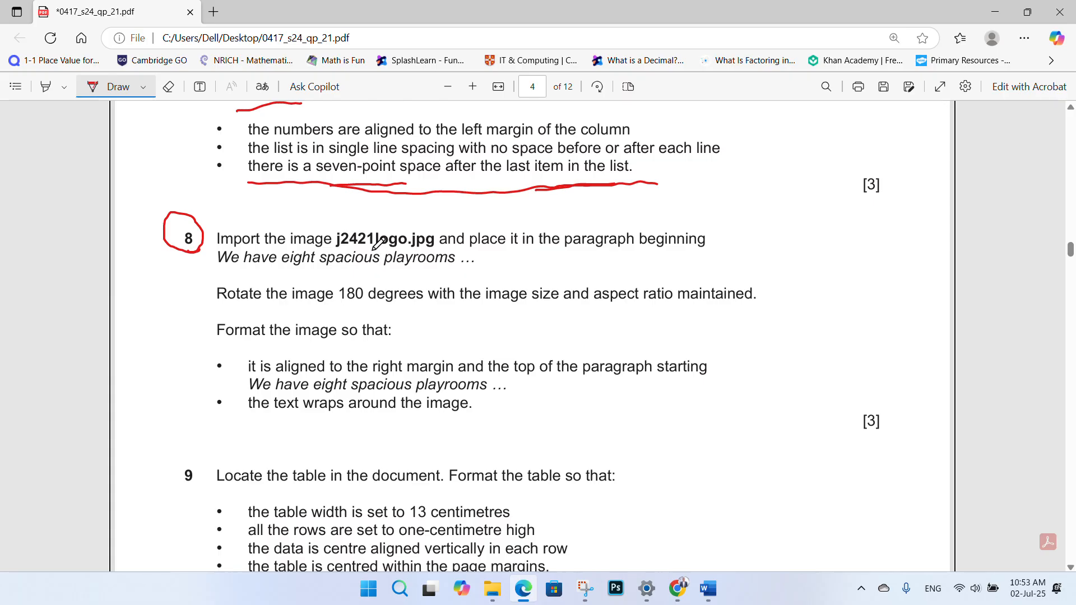
left_click_drag(373, 249, 428, 251)
left_click_drag(270, 275, 411, 270)
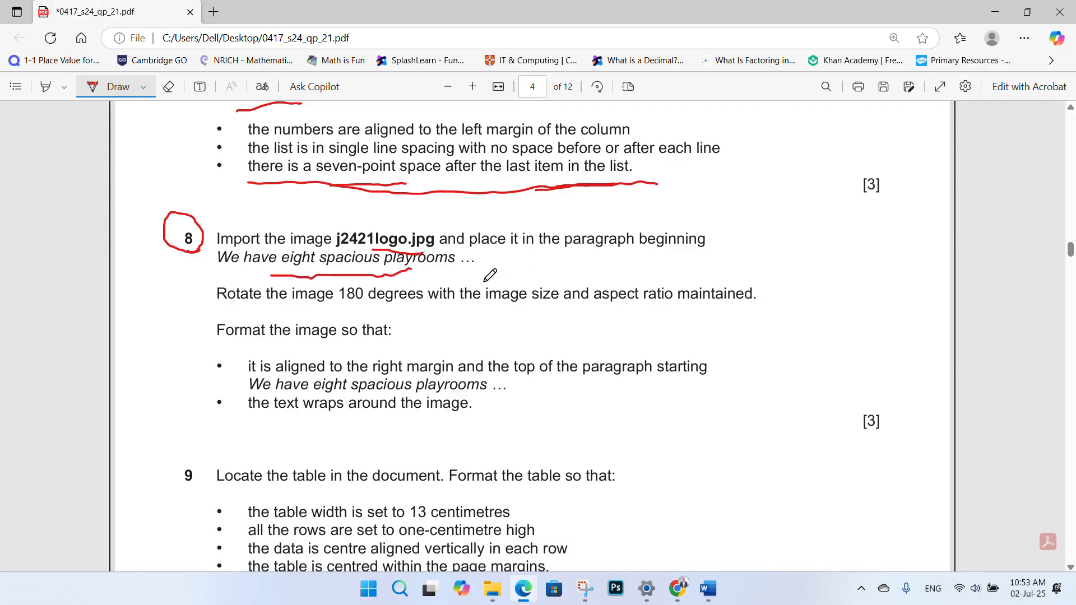
mouse_move(708, 589)
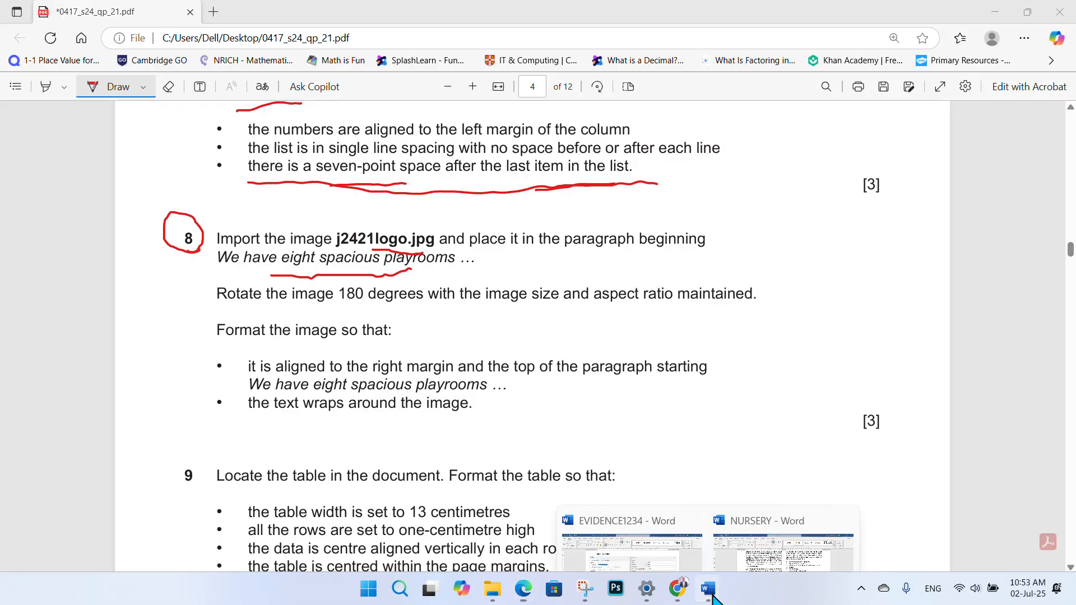
left_click(762, 560)
- Search the NURSERY document for 'eight' to locate the 'We have eight spacious playrooms' paragraph
key("ctrl+f")
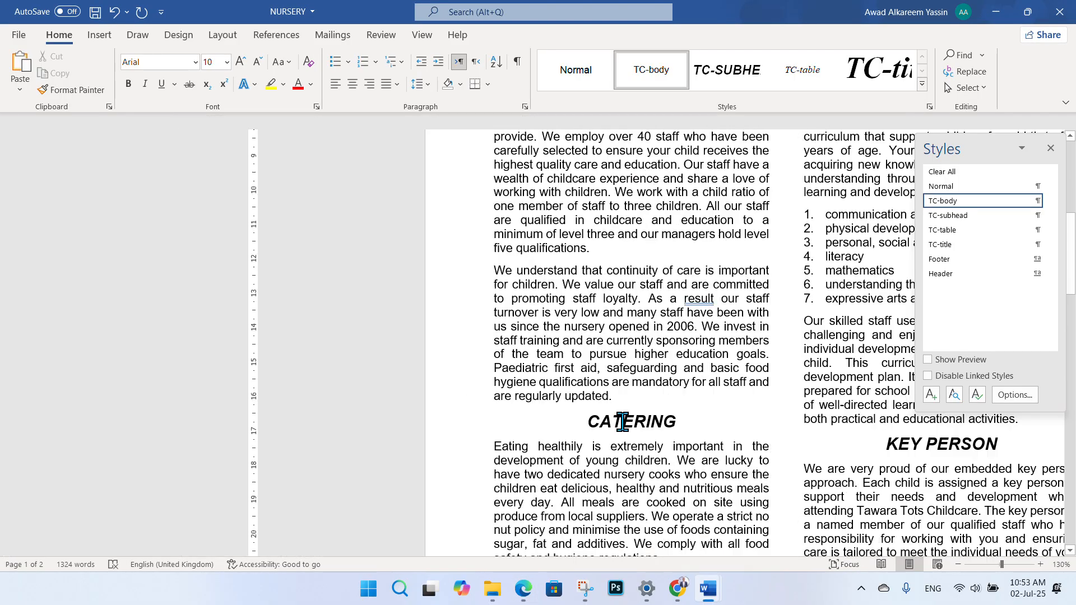
key("alt+Tab")
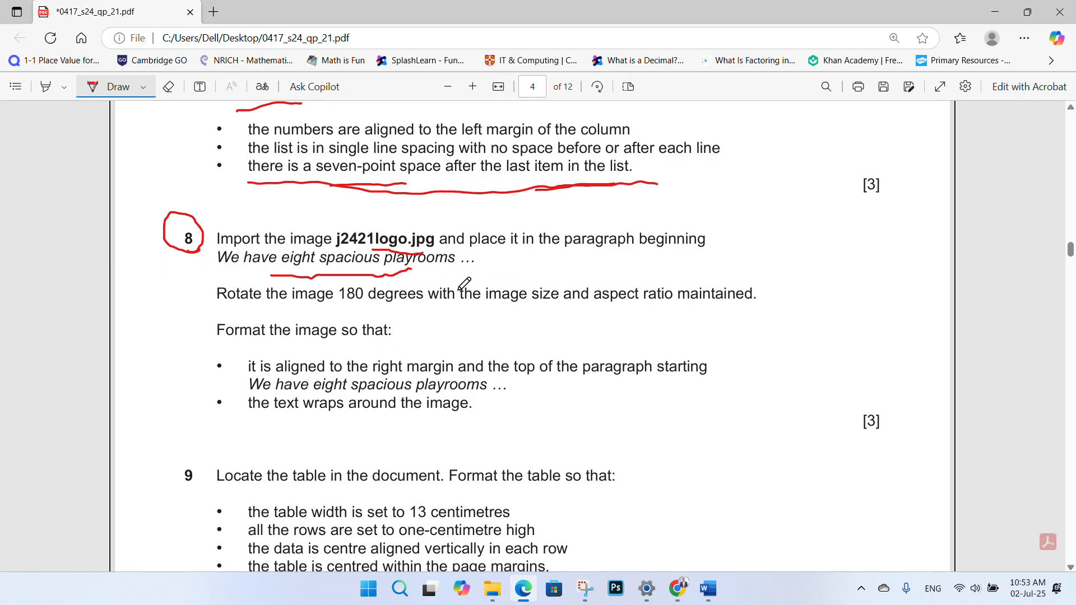
mouse_move(708, 588)
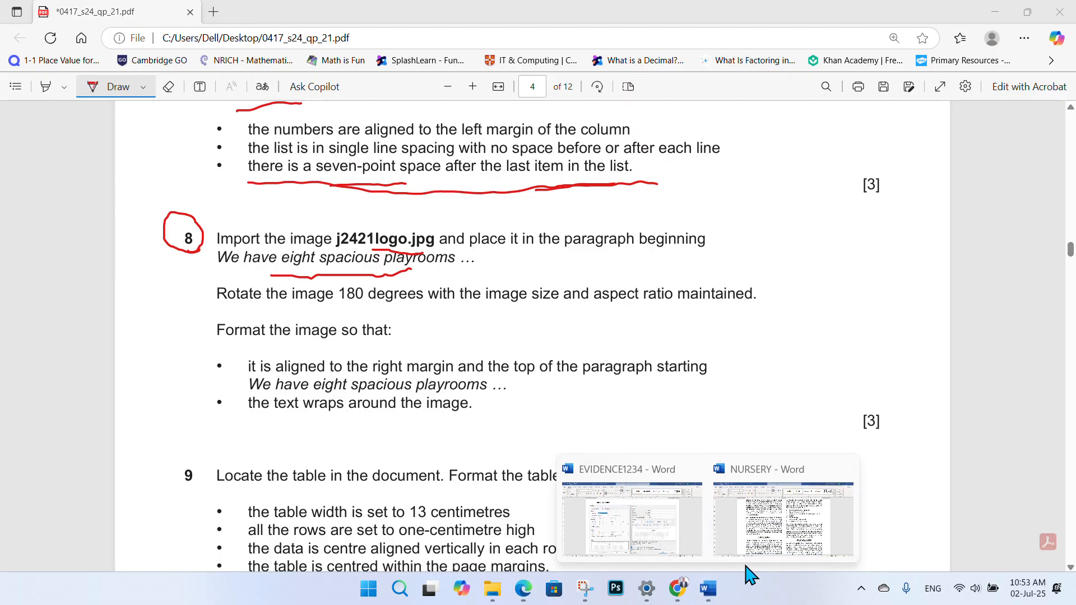
left_click(762, 560)
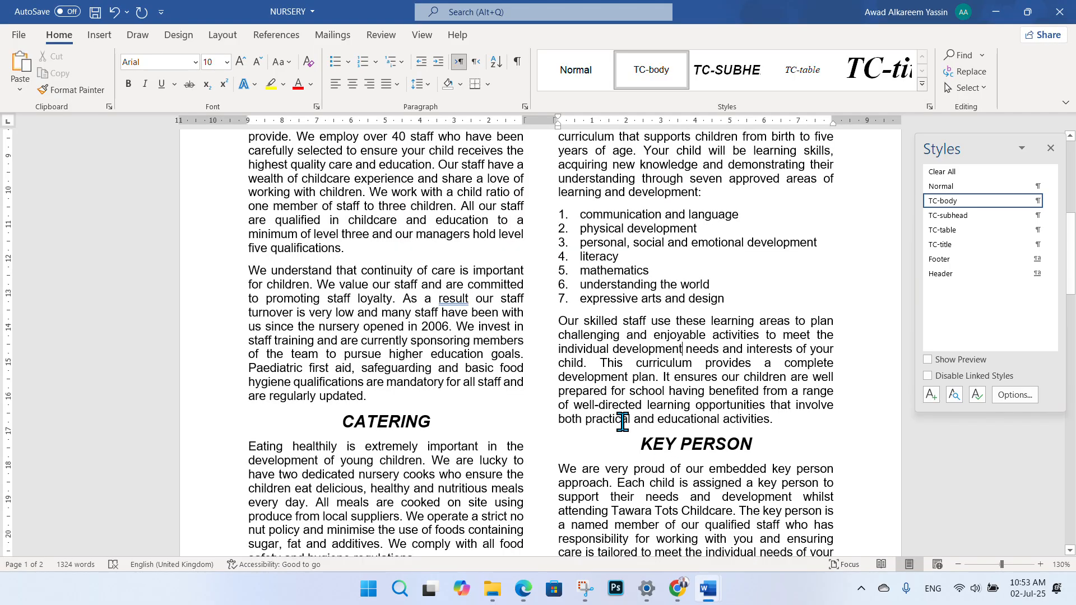
key("ctrl+f")
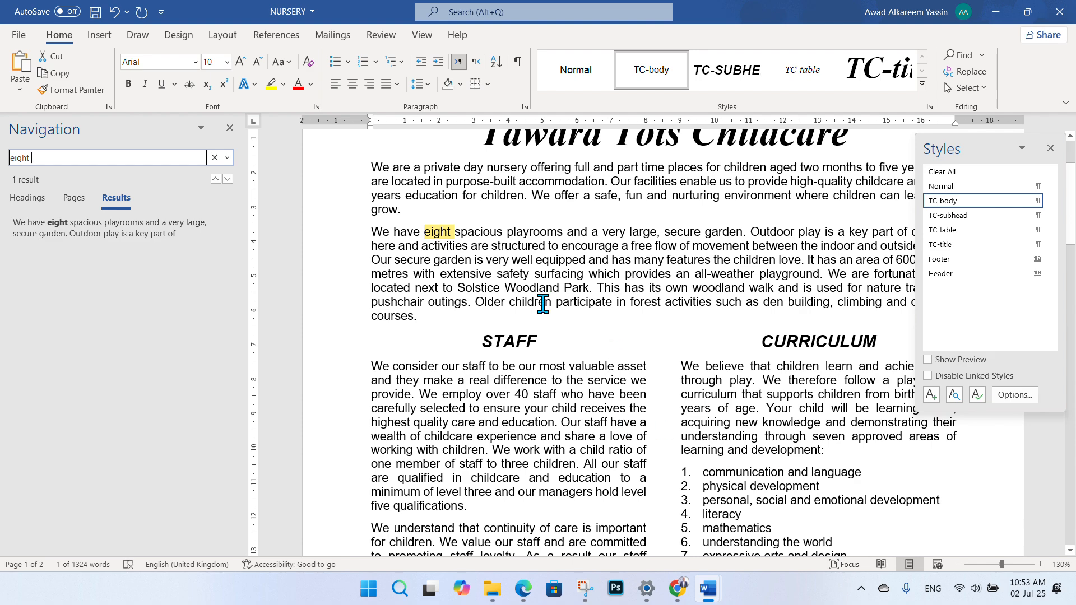
key("BackSpace")
key("BackSpace")
key("BackSpace")
key("BackSpace")
key("BackSpace")
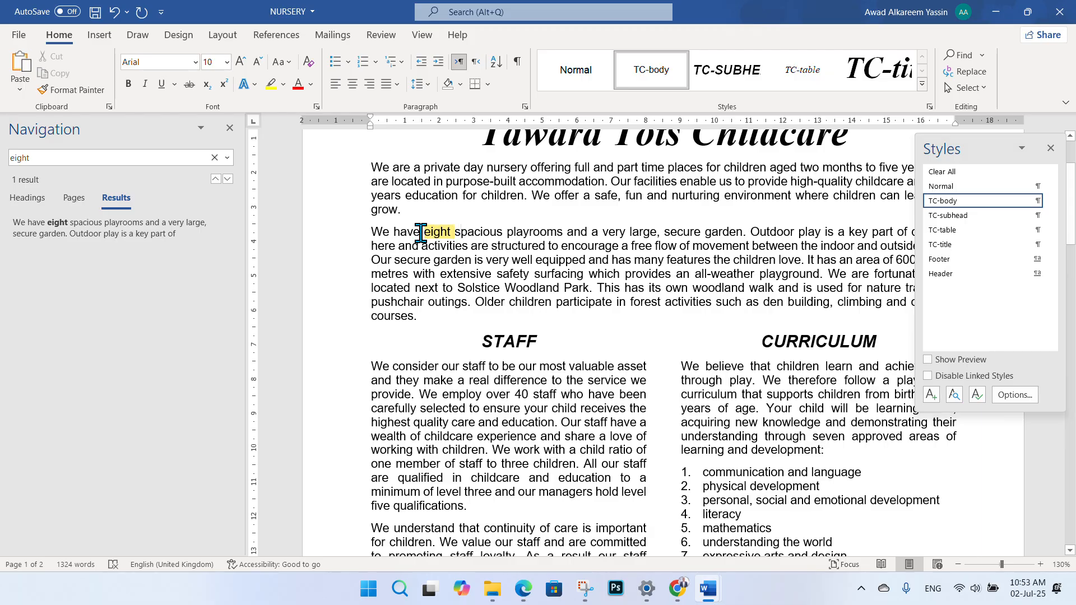
left_click_drag(424, 232, 519, 232)
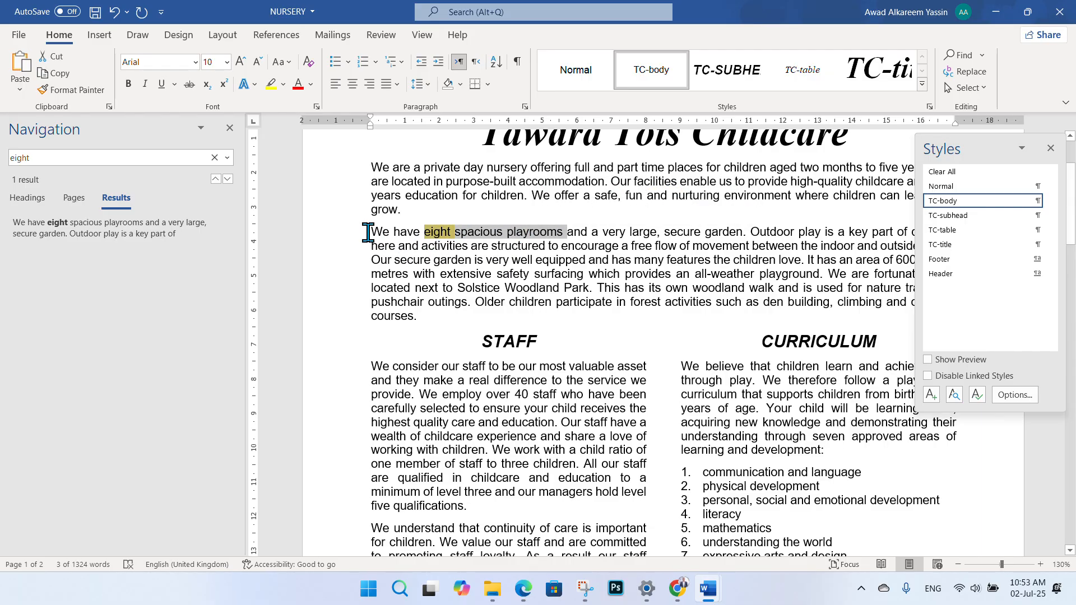
left_click_drag(371, 232, 428, 320)
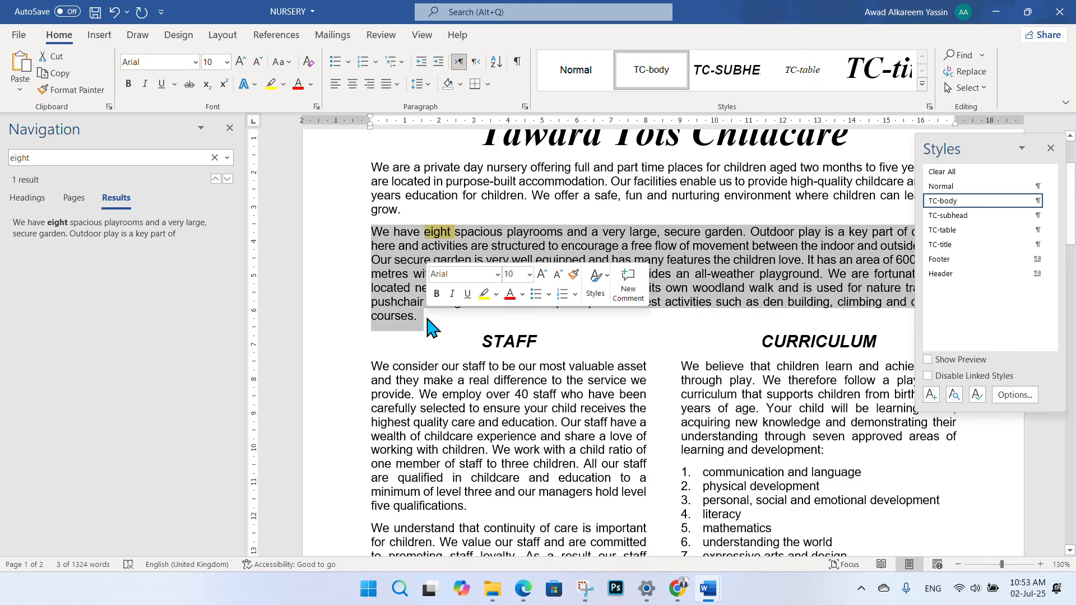
left_click(230, 128)
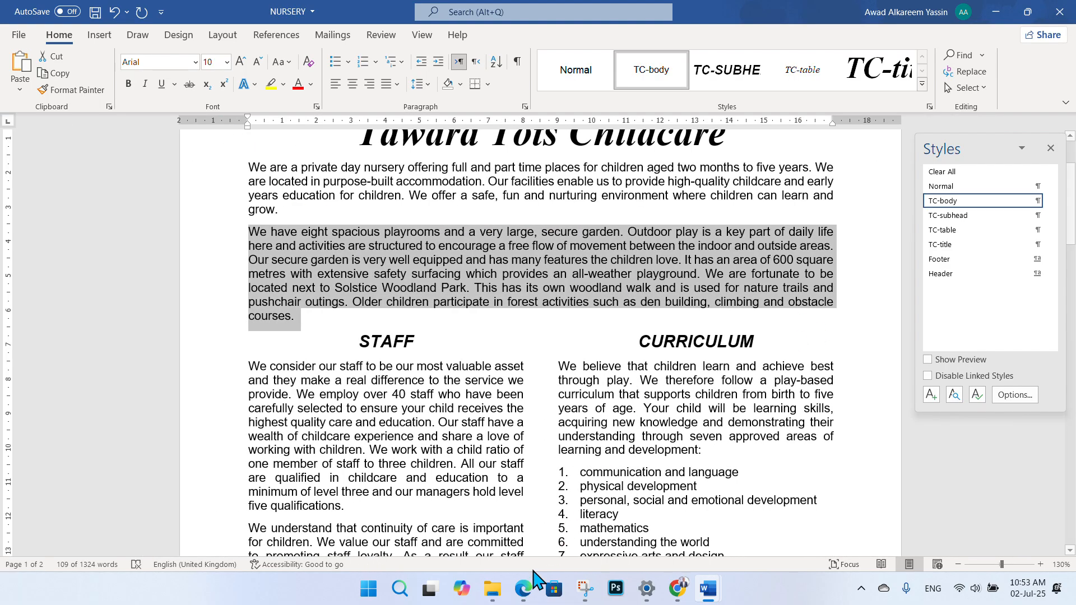
- Underline the image file name in exam question 8, then place the cursor at the playrooms paragraph start
left_click(522, 588)
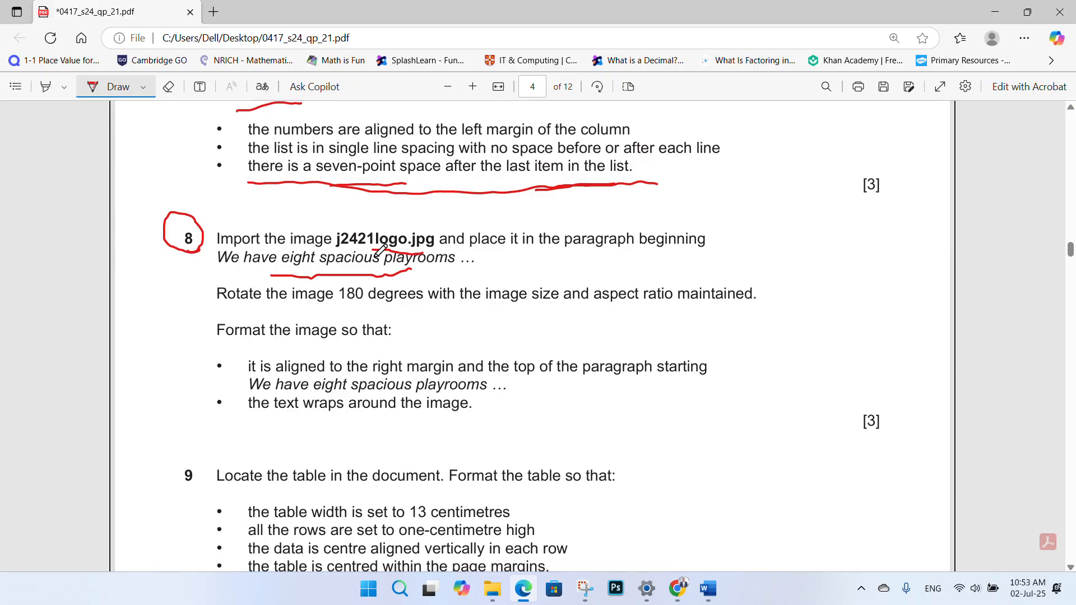
left_click_drag(370, 250, 423, 257)
left_click(713, 591)
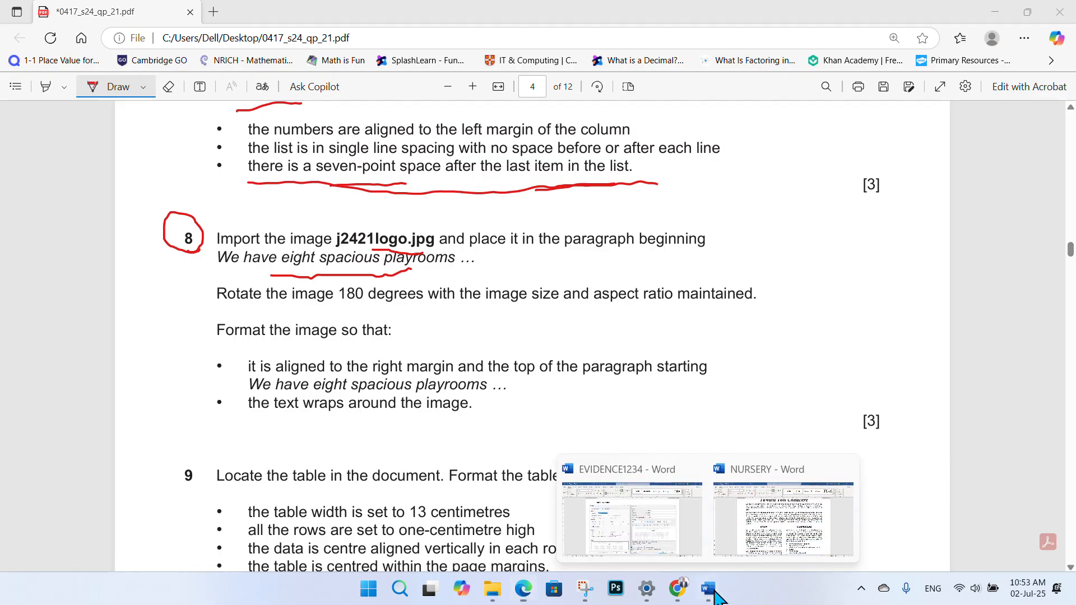
left_click(763, 548)
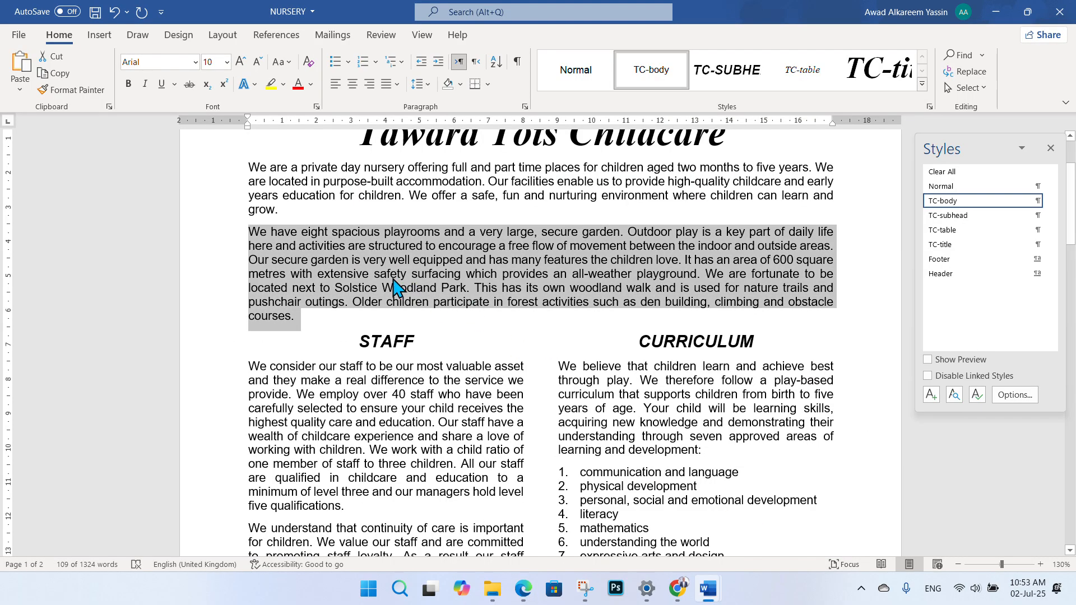
left_click(250, 234)
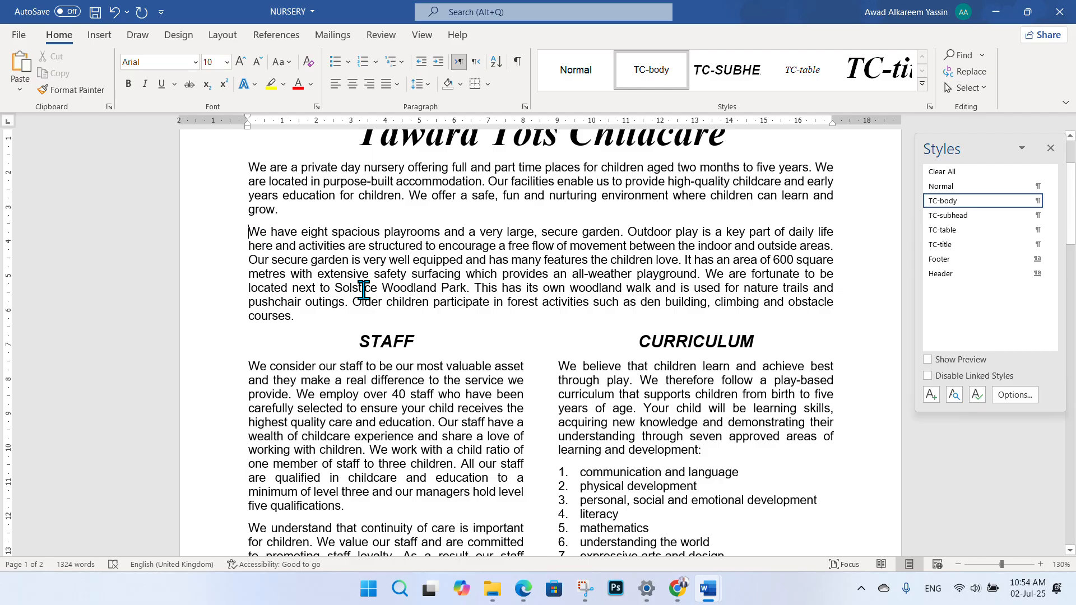
- Insert j2421logo from the Desktop's Student folder at the start of the playrooms paragraph
left_click(100, 36)
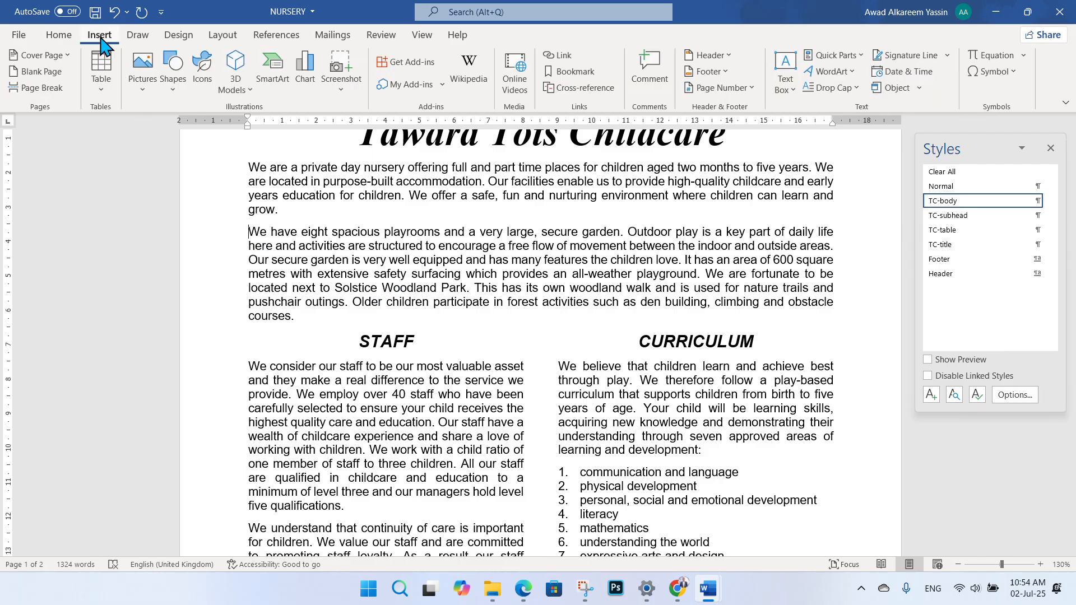
left_click(142, 93)
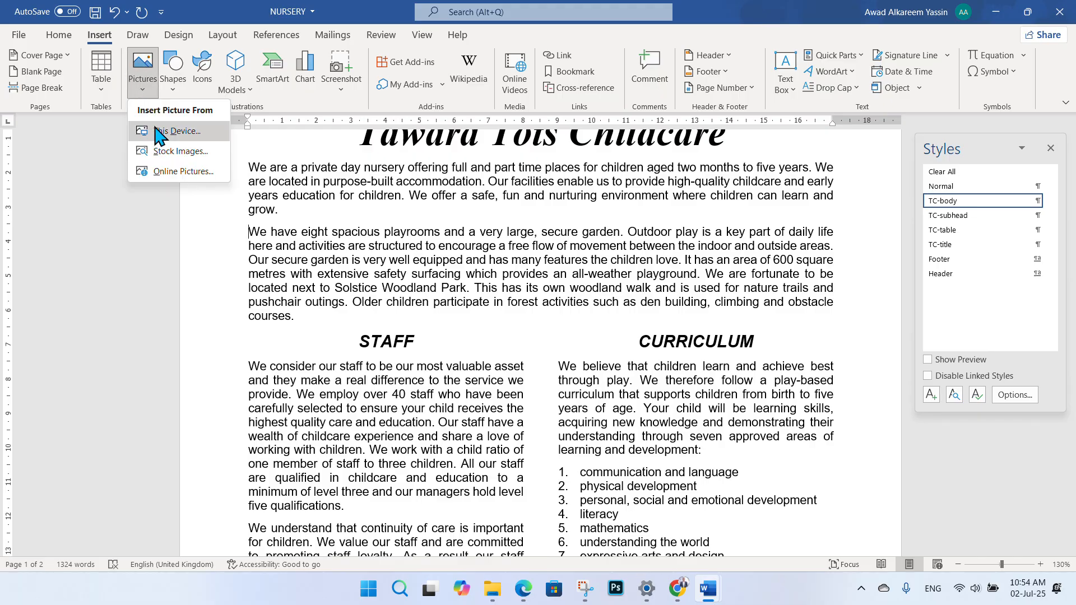
left_click(160, 133)
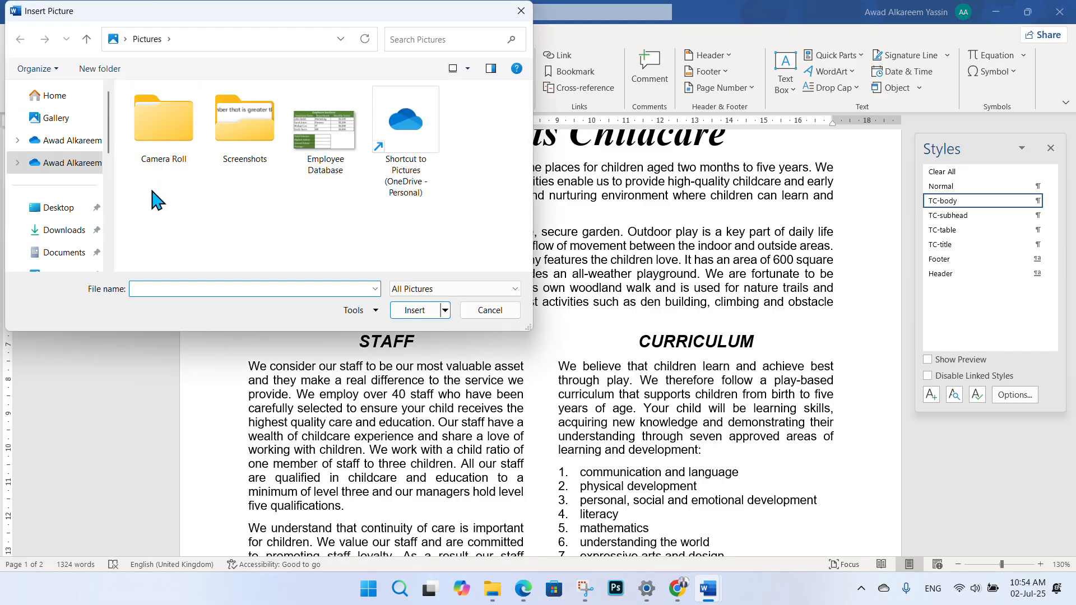
left_click(58, 208)
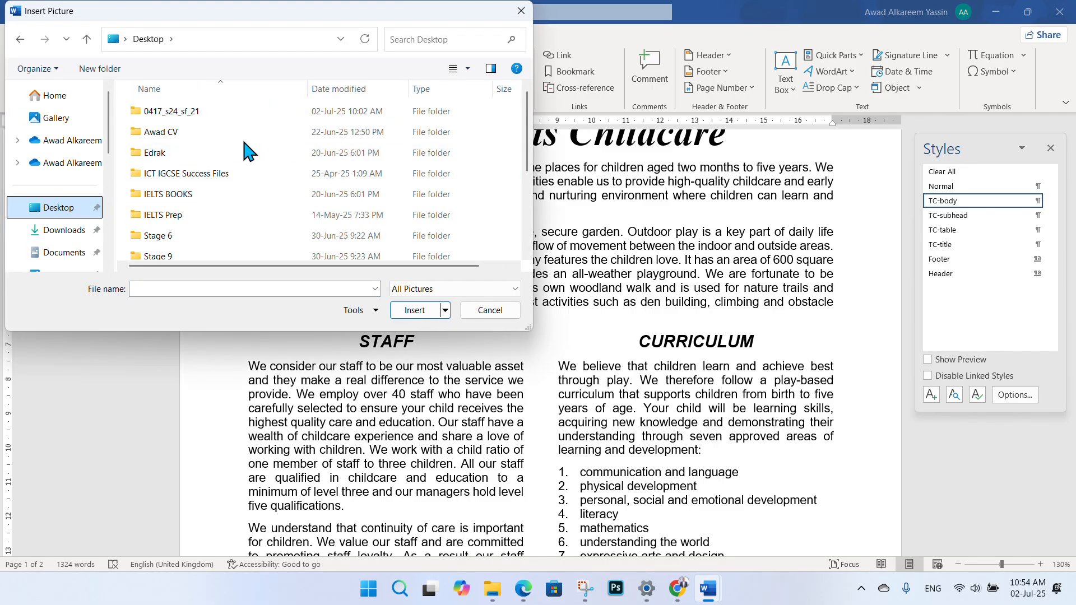
scroll(246, 157, "down", 2)
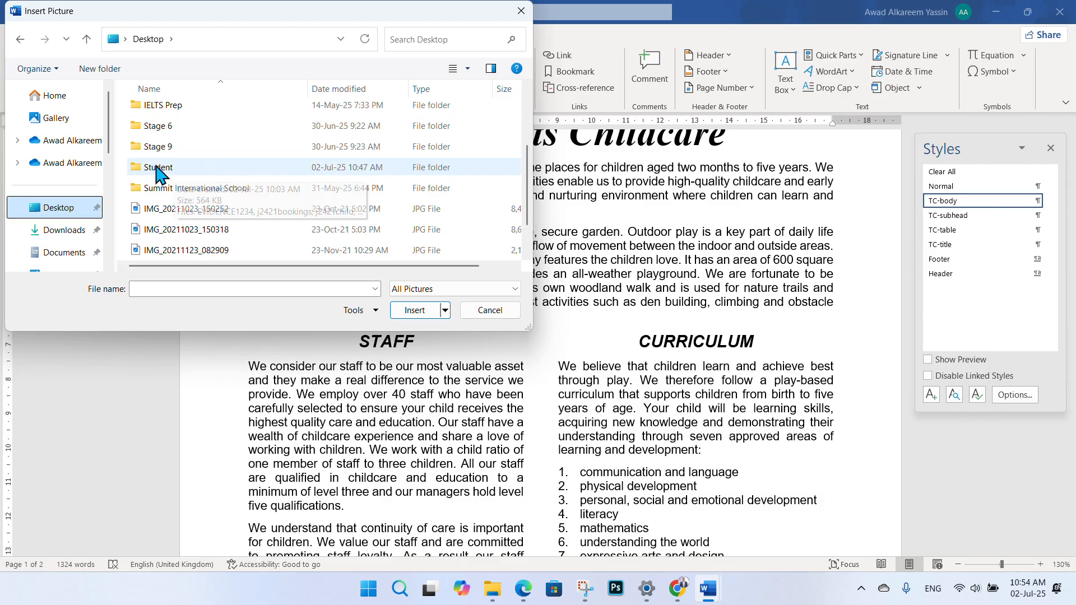
double_click(180, 167)
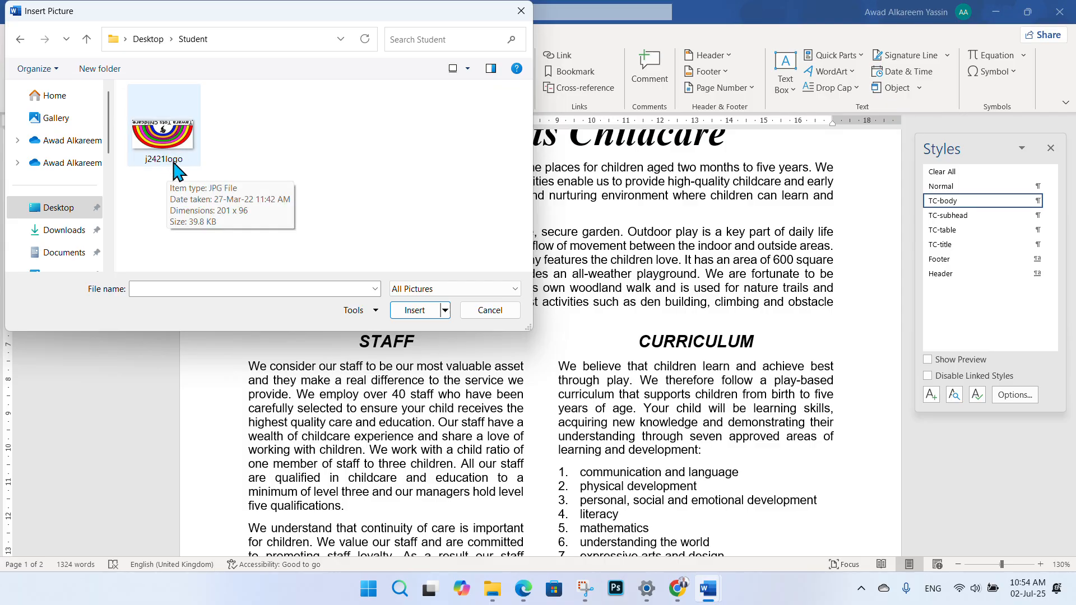
left_click(160, 155)
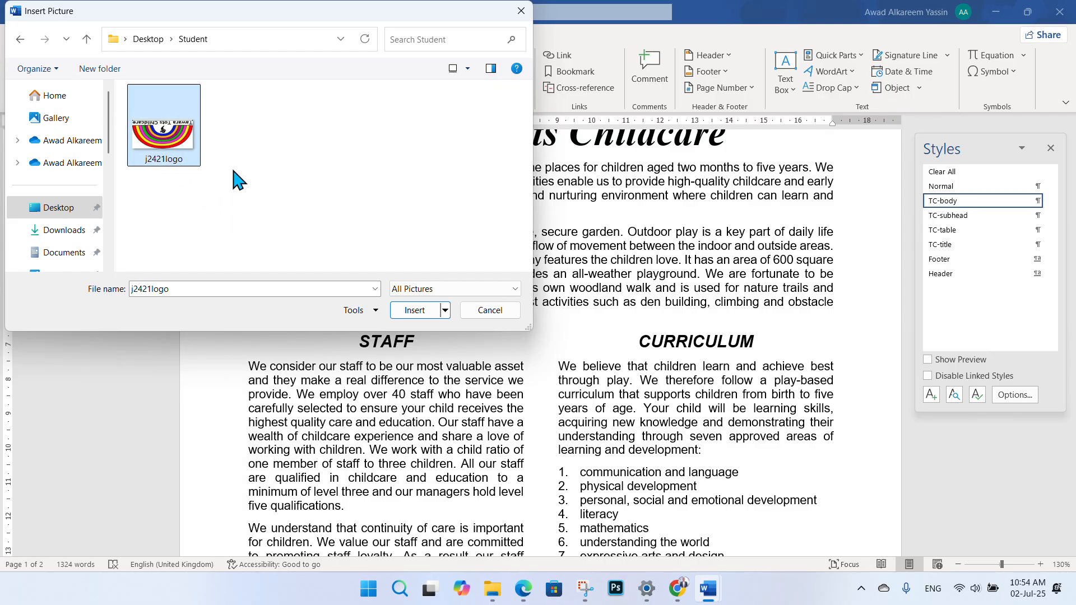
left_click(414, 310)
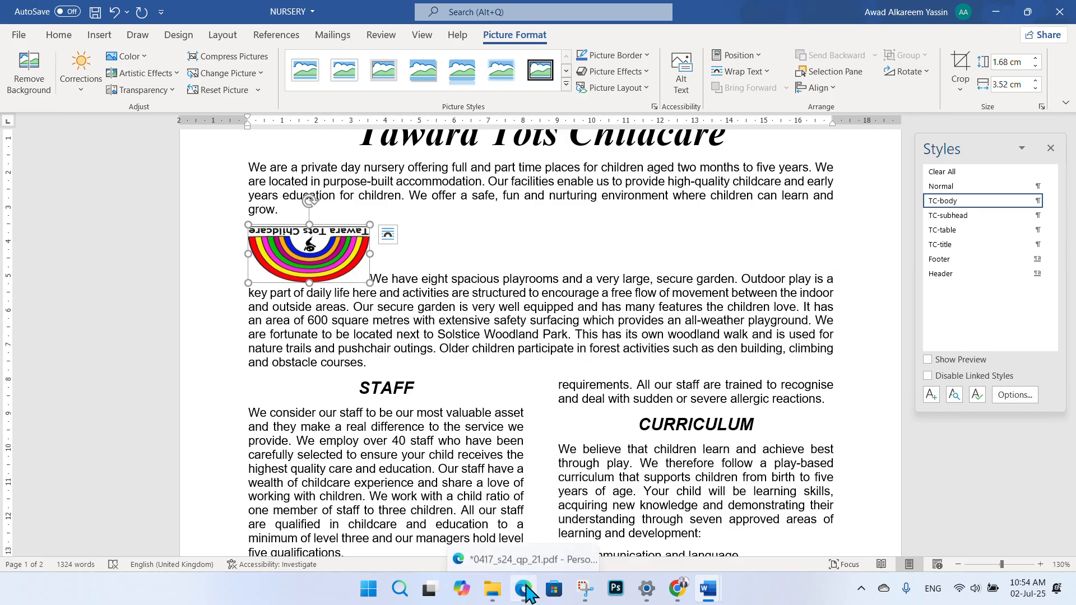
left_click(502, 552)
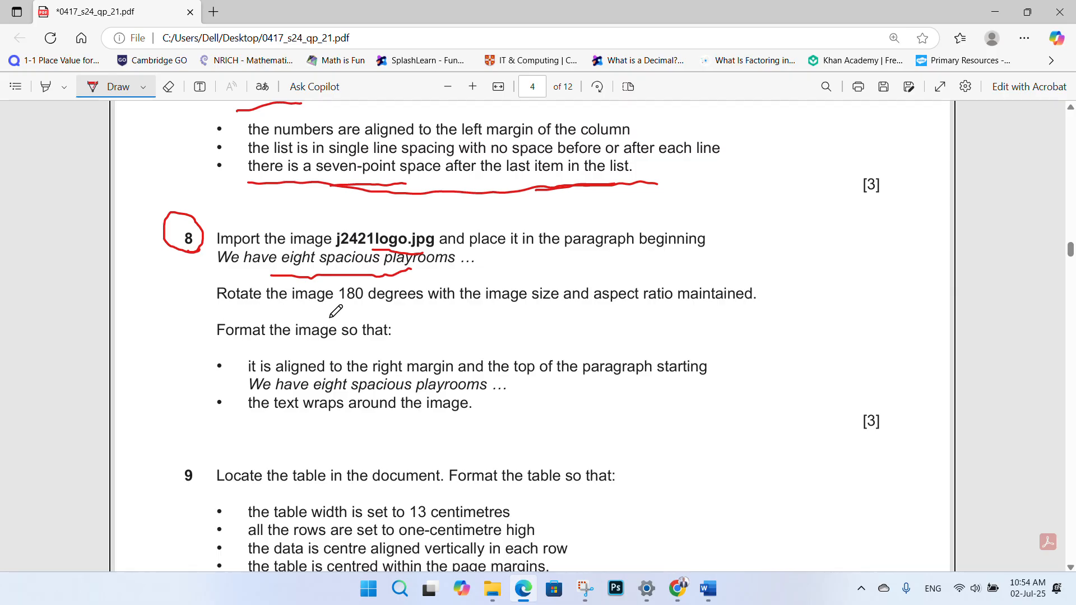
- Underline '180' in question 8's Rotate line on the exam paper, then return to NURSERY
left_click_drag(338, 310, 374, 304)
mouse_move(708, 589)
left_click(784, 527)
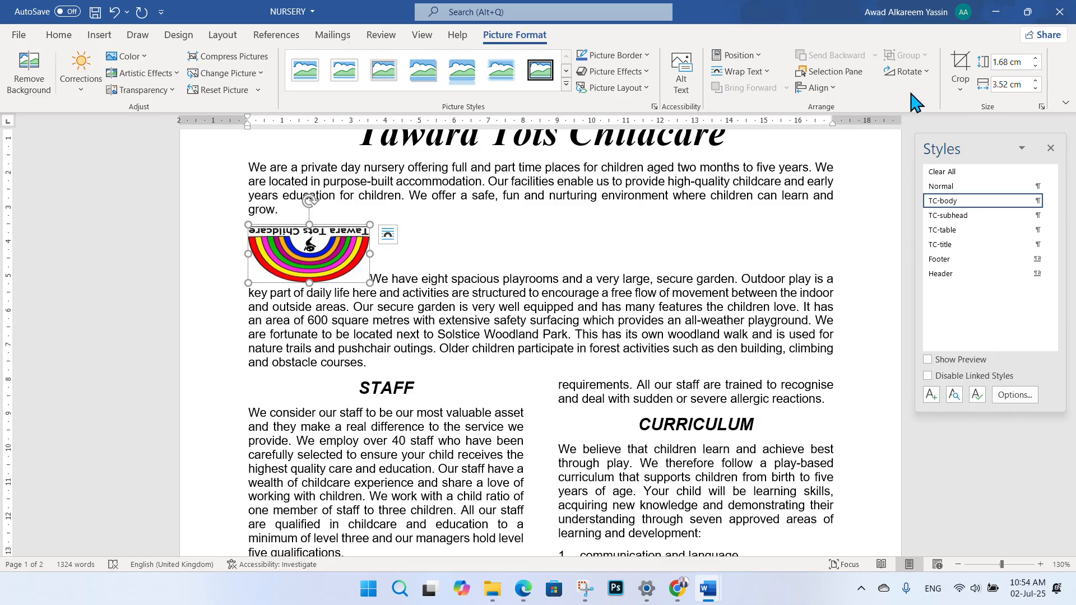
- Rotate the logo 180 degrees with two Rotate Right 90° turns so it stands upright
left_click(927, 72)
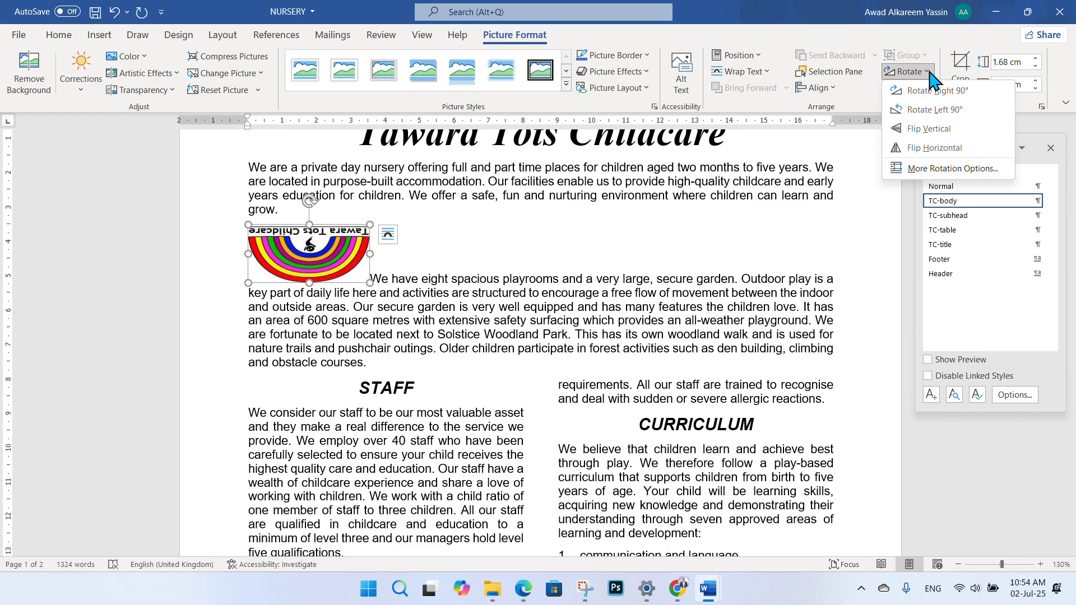
left_click(937, 90)
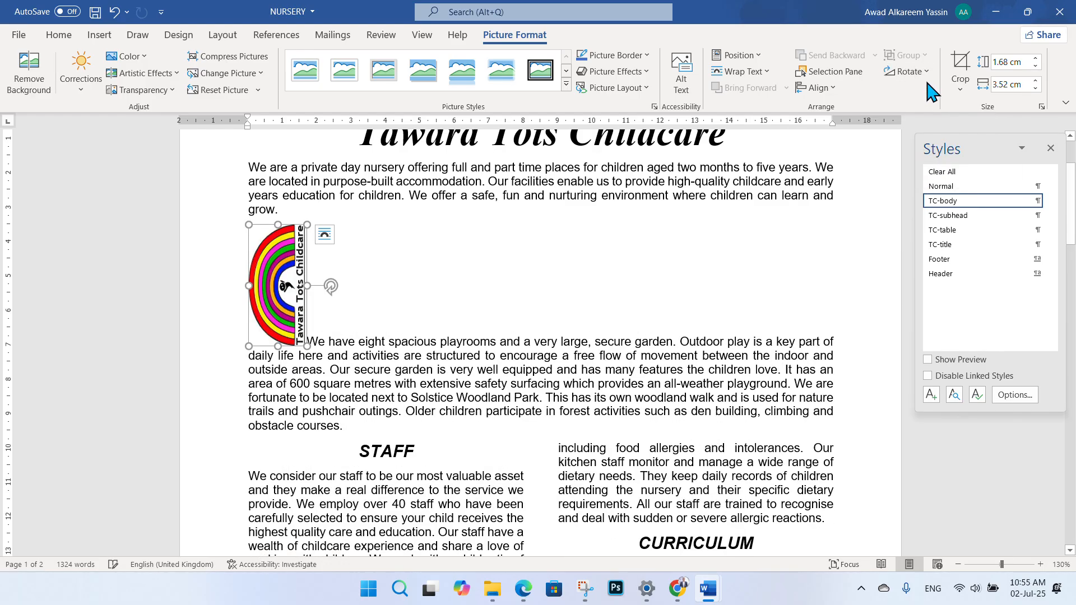
left_click(928, 72)
left_click(931, 90)
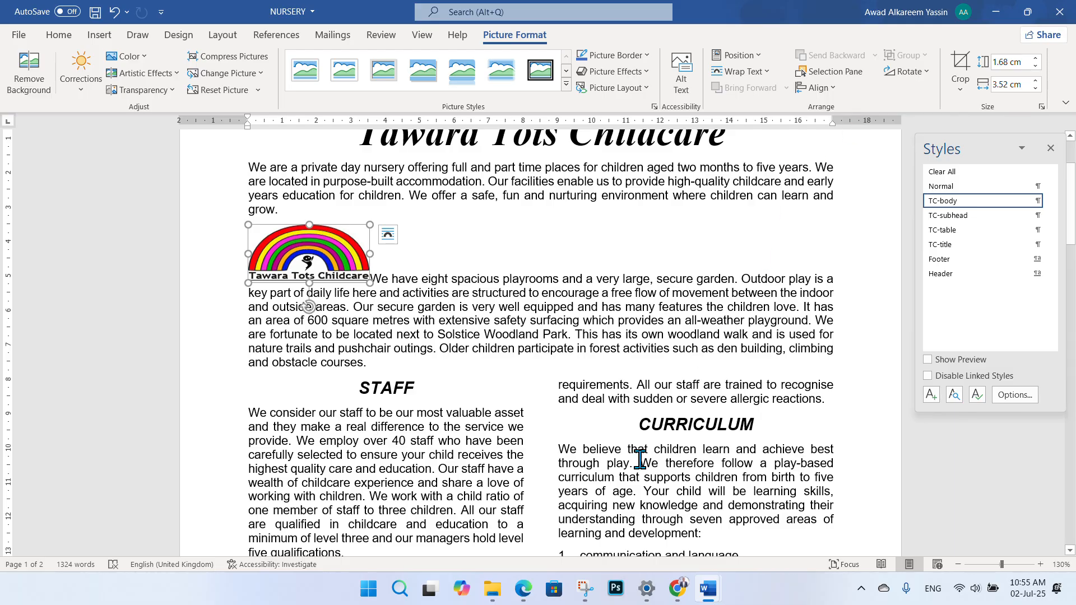
- Tick question 8's Rotate line and underline 'the text wraps around the image' on the exam paper
left_click(523, 589)
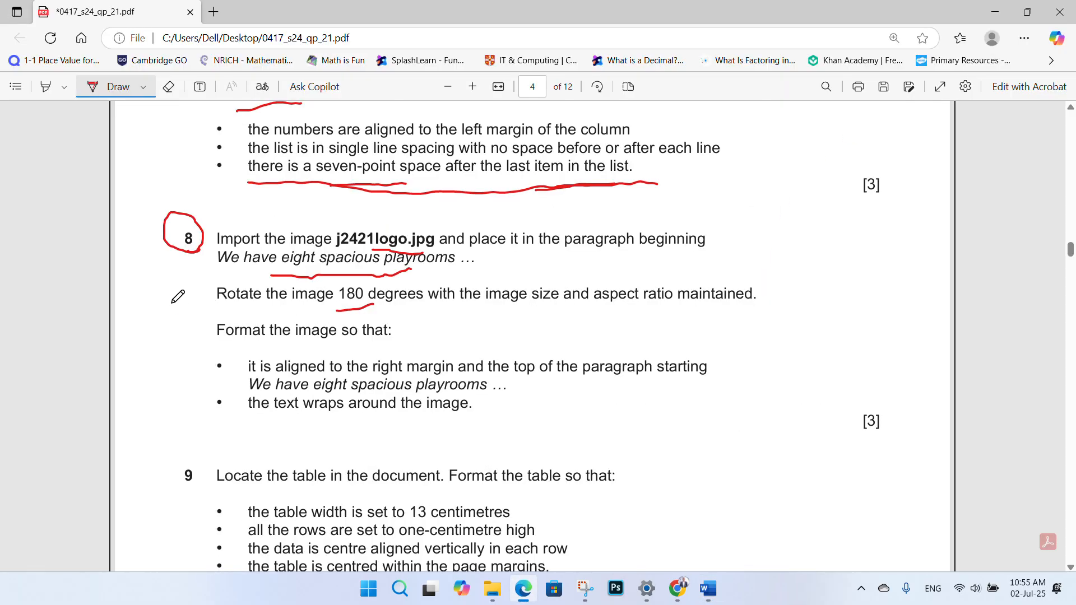
left_click_drag(172, 301, 209, 277)
scroll(471, 297, "down", 2)
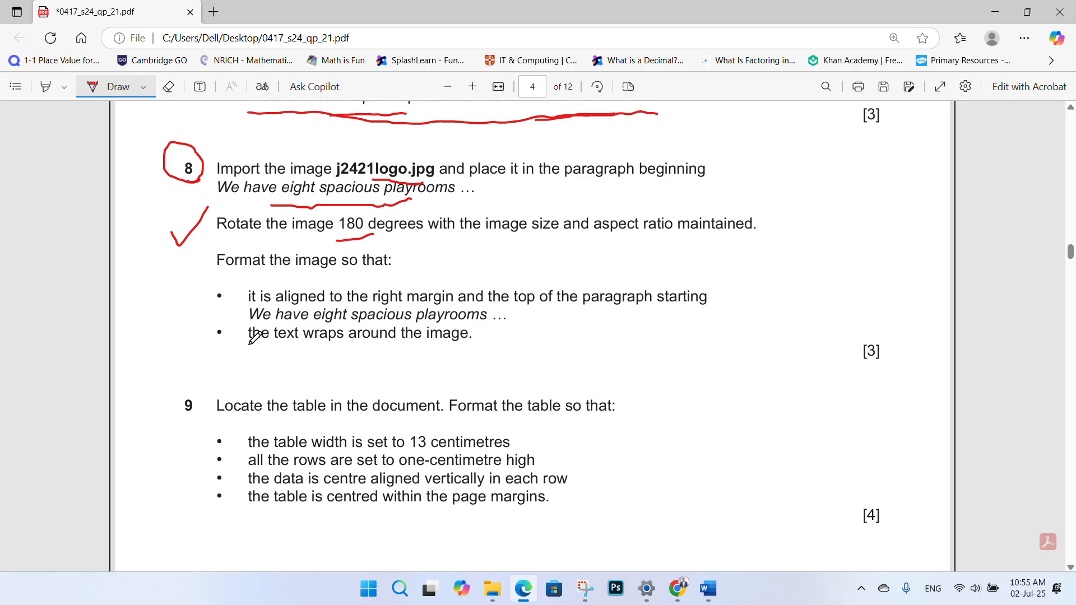
left_click_drag(249, 345, 430, 348)
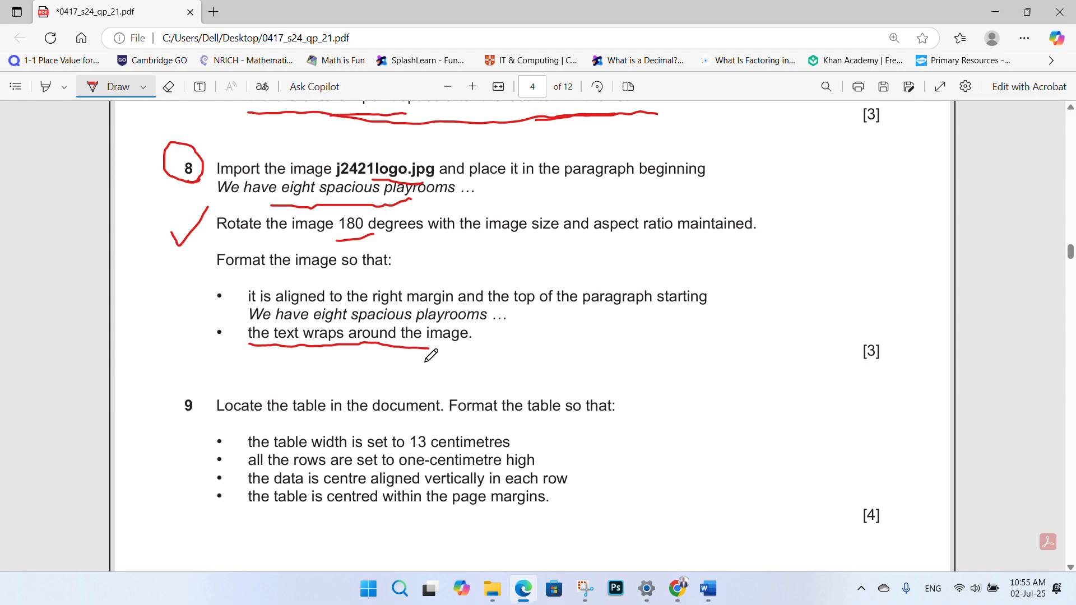
- Give the logo Square wrapping and drag it to the right margin beside the playrooms paragraph
mouse_move(709, 587)
left_click(745, 530)
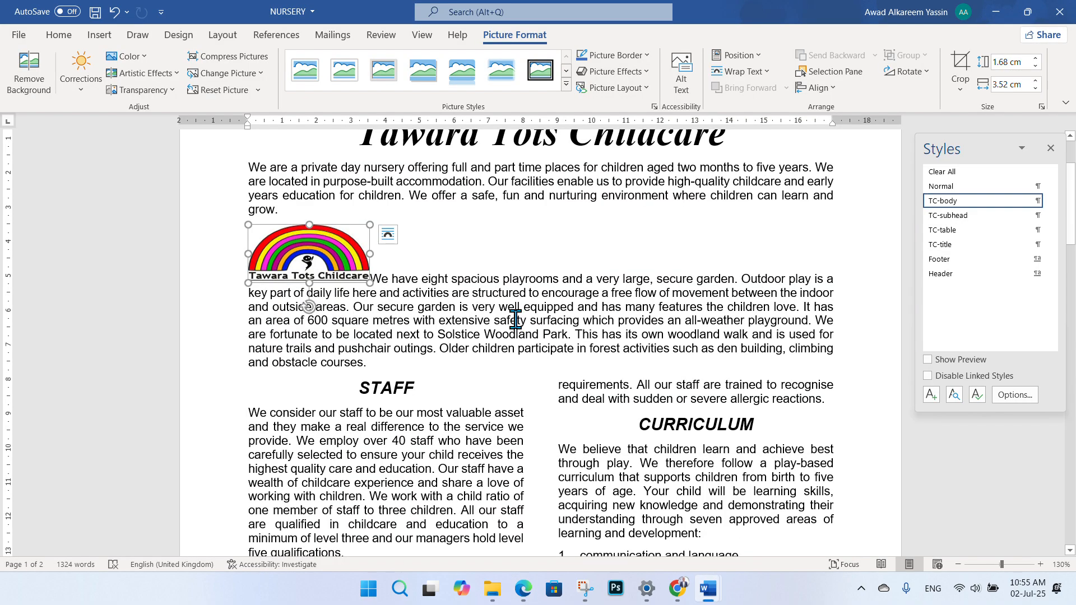
left_click(388, 235)
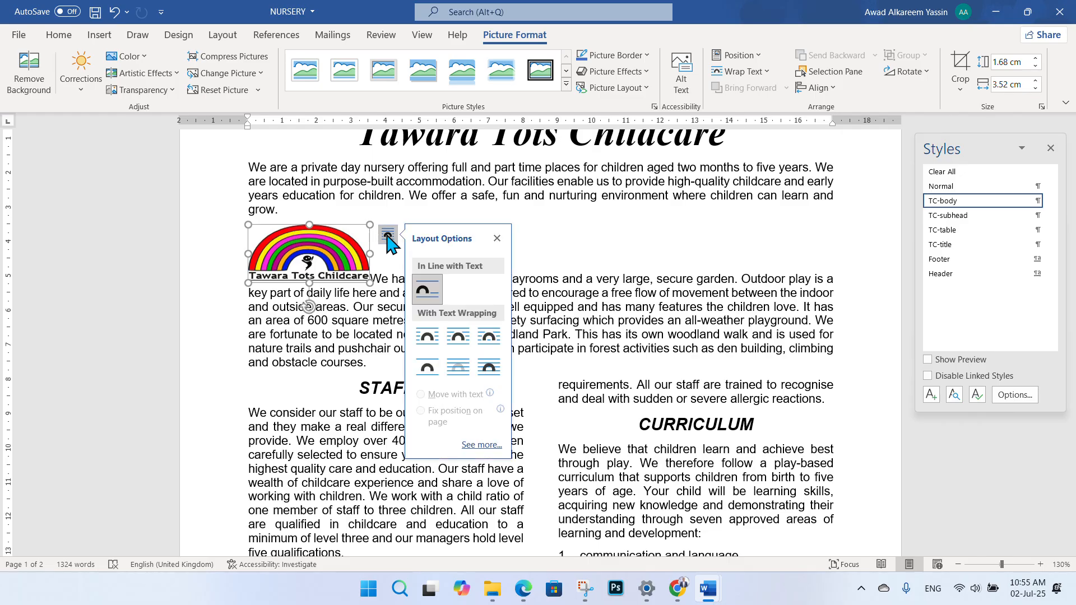
left_click(427, 338)
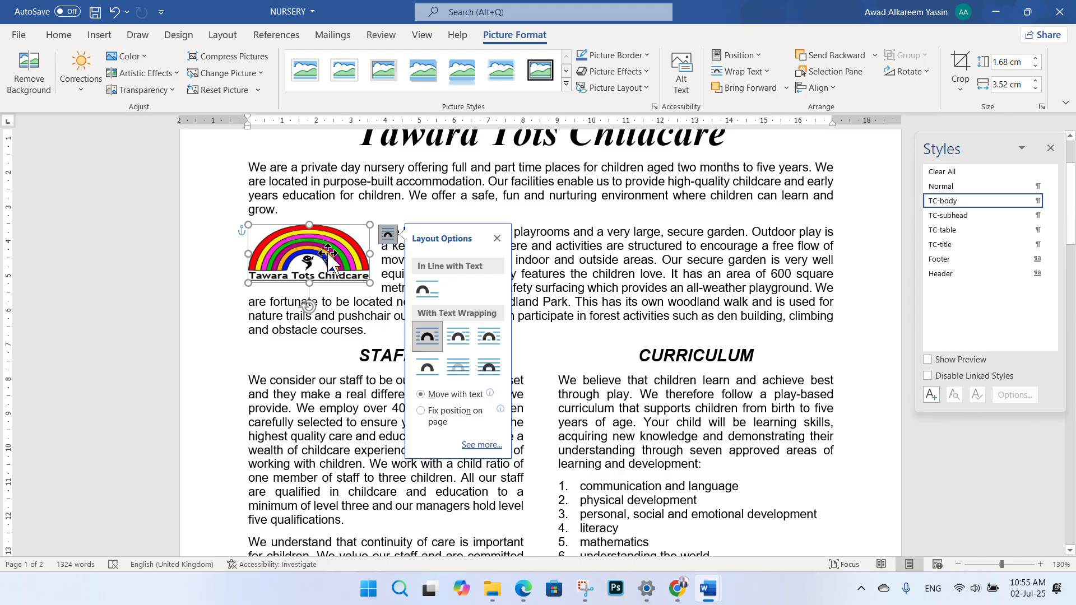
left_click_drag(318, 251, 803, 253)
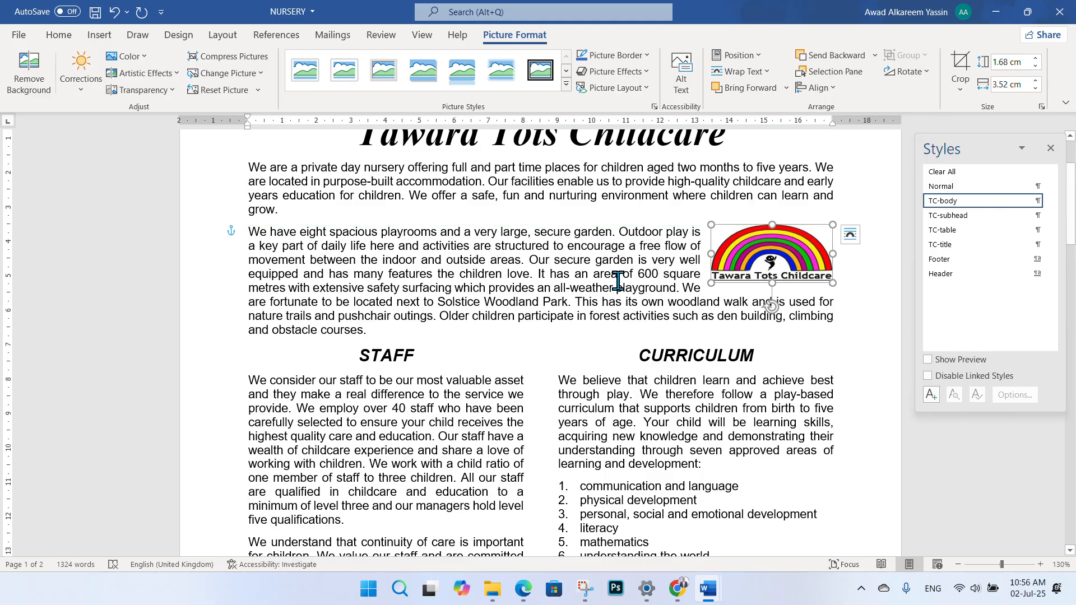
left_click(543, 288)
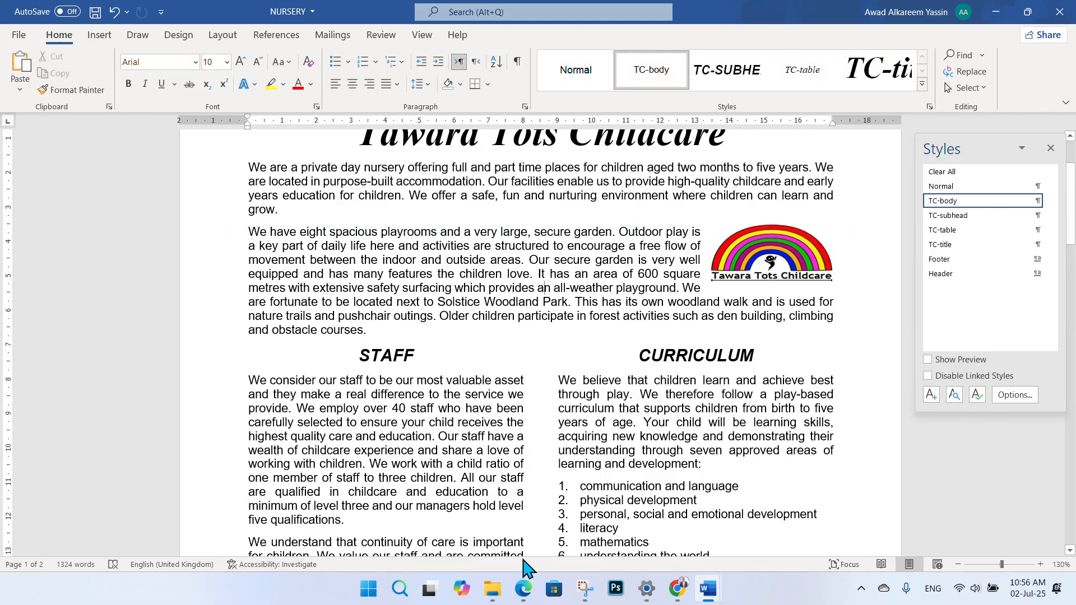
left_click(524, 588)
- Tick question 8, circle question 9 and underline 'table in the document' on the exam paper
mouse_move(180, 328)
left_mouse_down()
mouse_move(207, 331)
mouse_move(242, 297)
left_mouse_up()
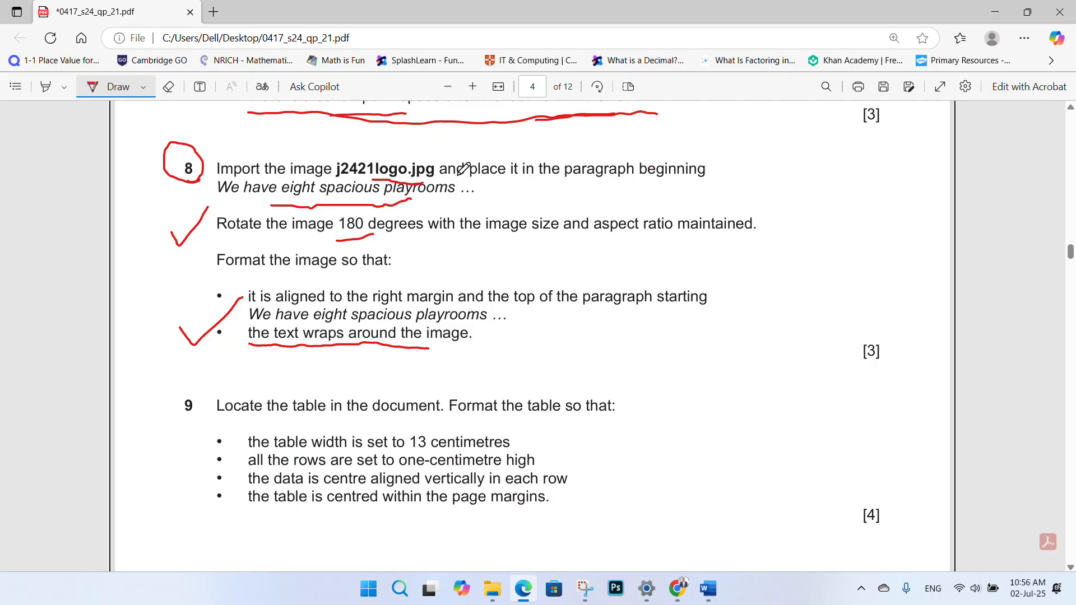
scroll(468, 179, "down", 2)
scroll(475, 195, "down", 2)
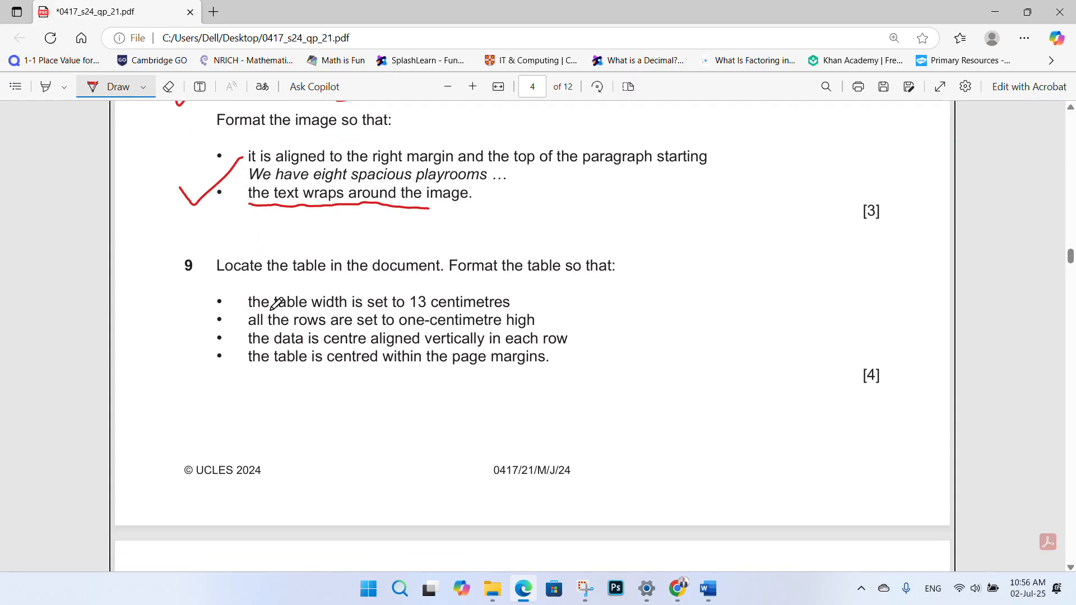
scroll(275, 304, "down", 4)
scroll(300, 289, "up", 2)
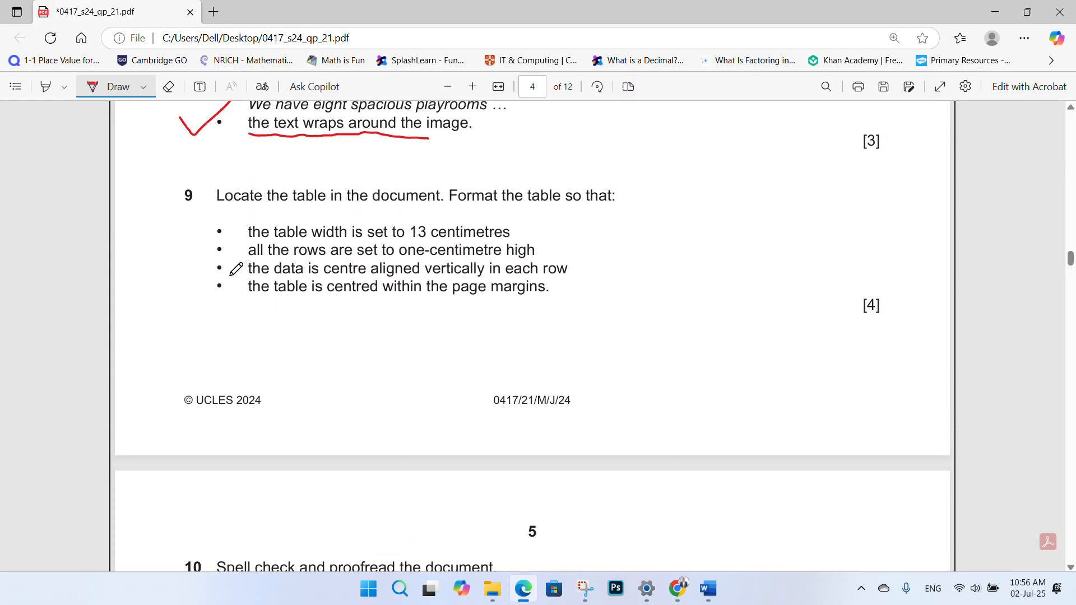
mouse_move(186, 209)
left_mouse_down()
mouse_move(198, 193)
mouse_move(174, 186)
mouse_move(184, 216)
mouse_move(196, 209)
left_mouse_up()
scroll(386, 249, "up", 2)
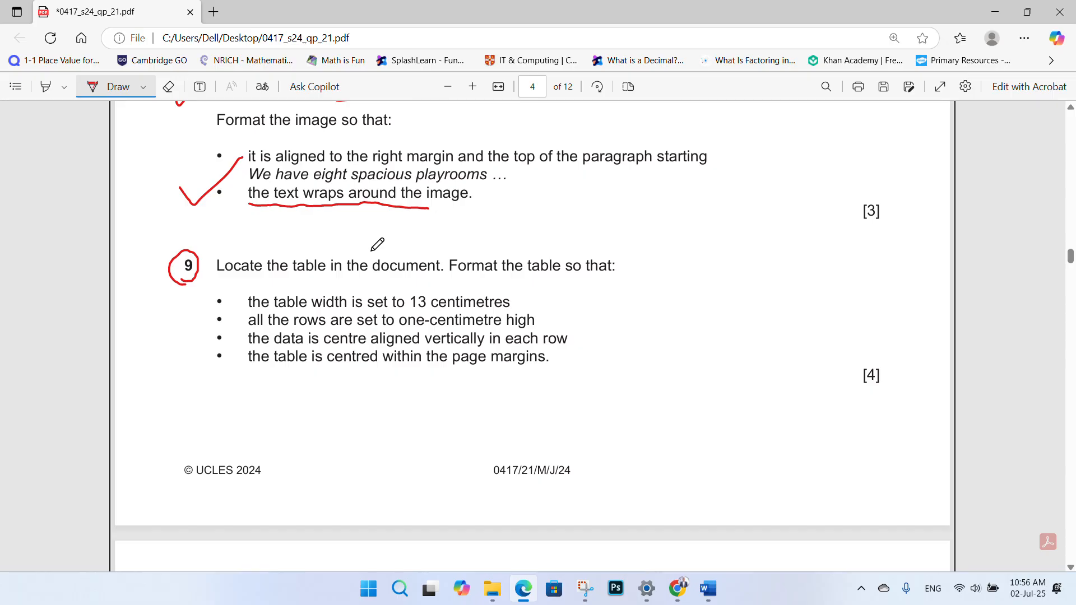
left_click_drag(317, 280, 438, 283)
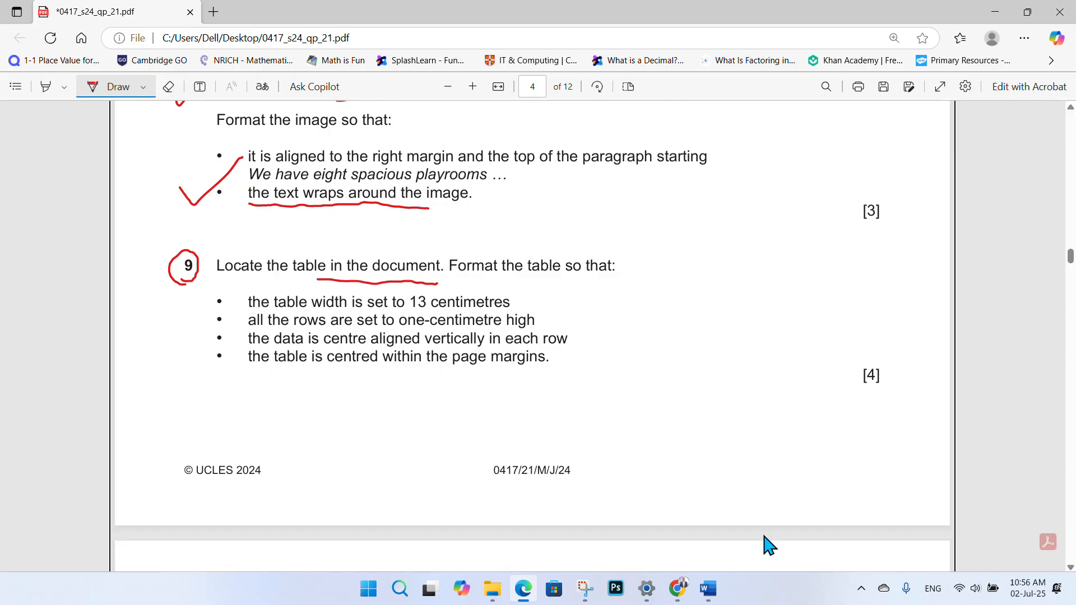
- Click into NURSERY's fees table, then underline question 9's 13 cm requirement on the exam paper
mouse_move(707, 586)
left_click(745, 538)
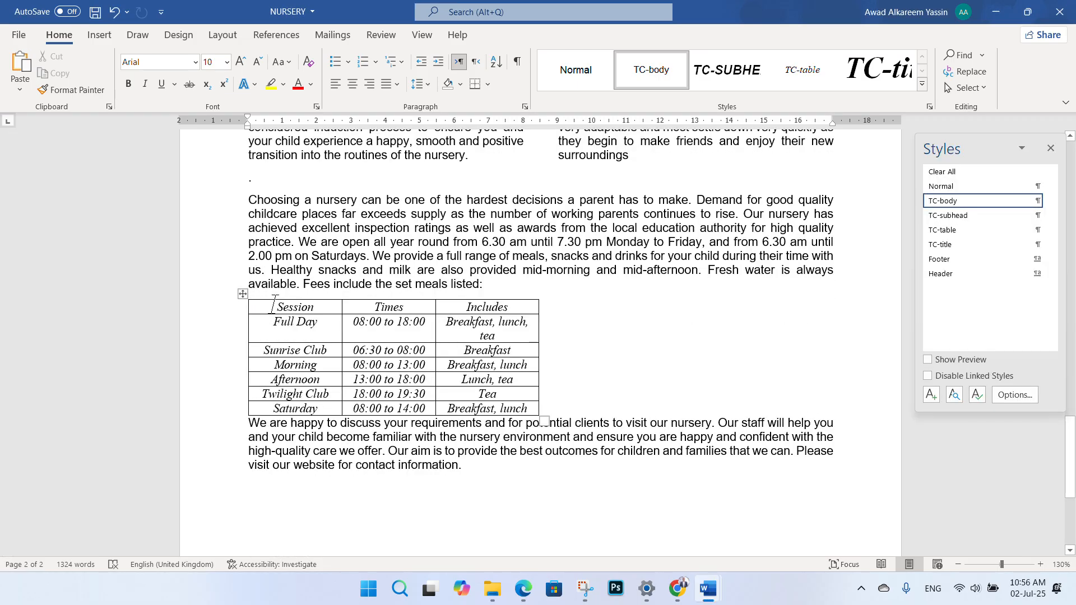
left_click(365, 321)
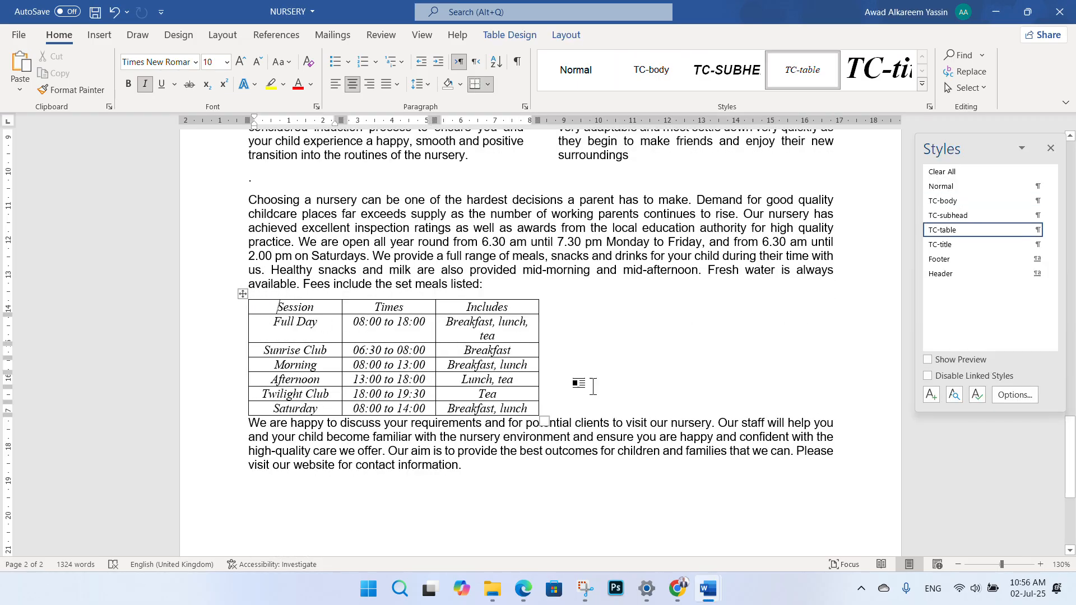
left_click(523, 586)
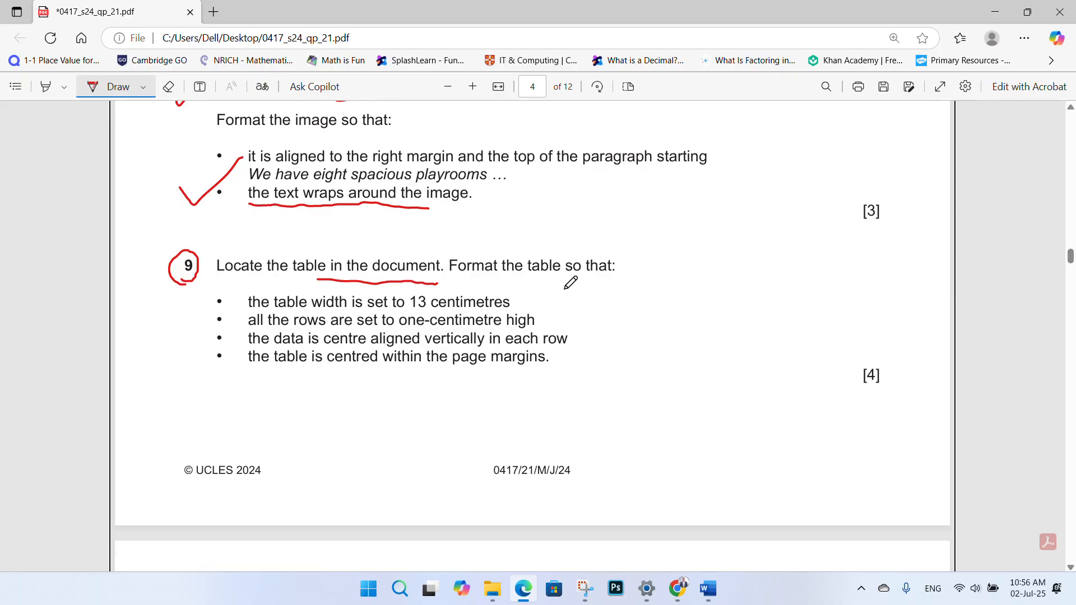
key("alt+Tab")
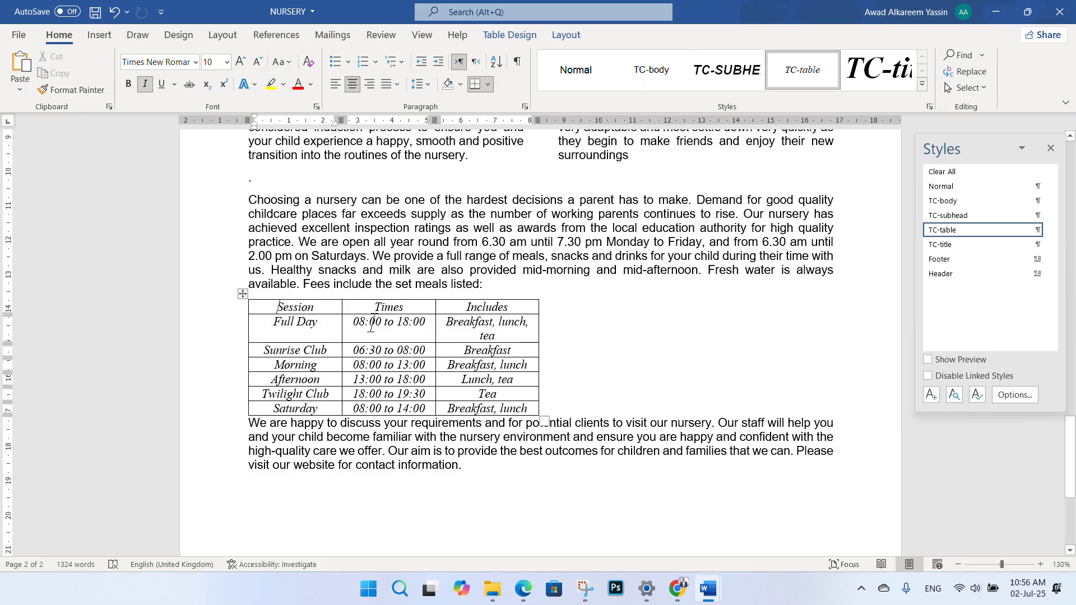
left_click(524, 587)
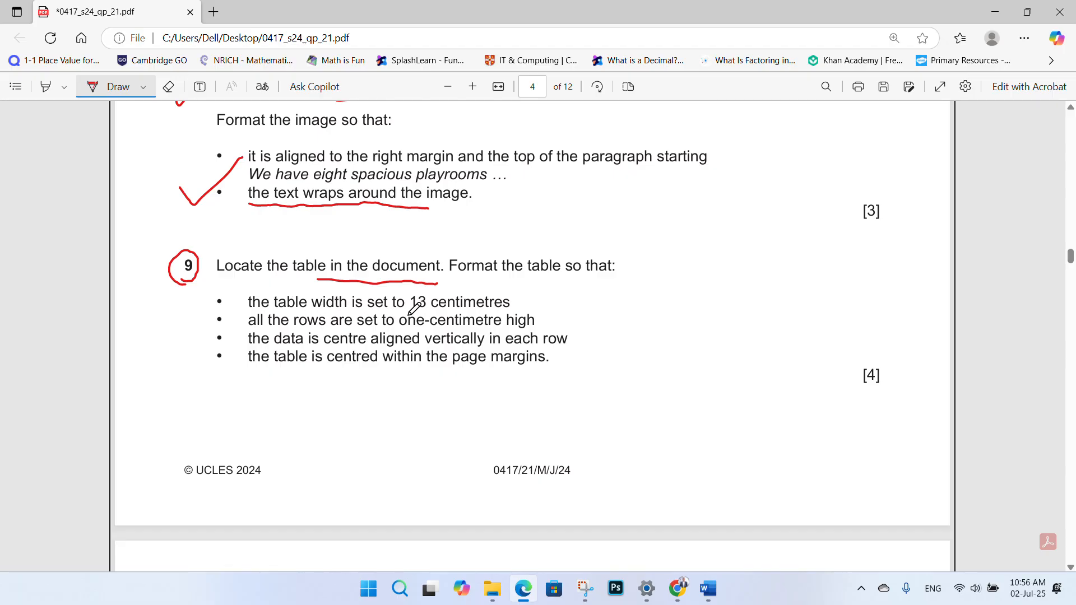
left_click_drag(433, 311, 431, 312)
mouse_move(708, 589)
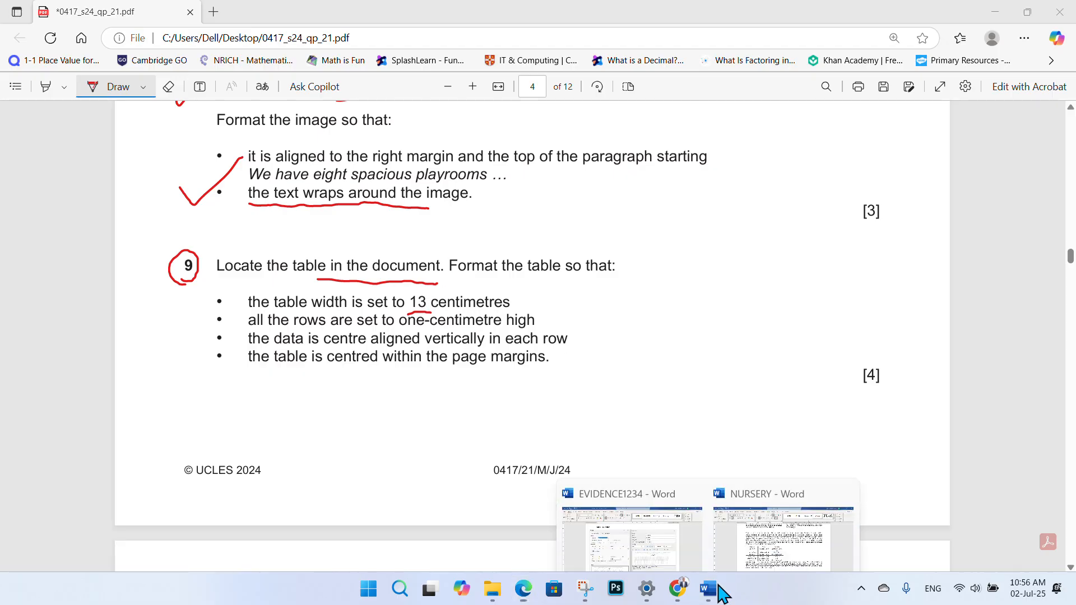
left_click(747, 555)
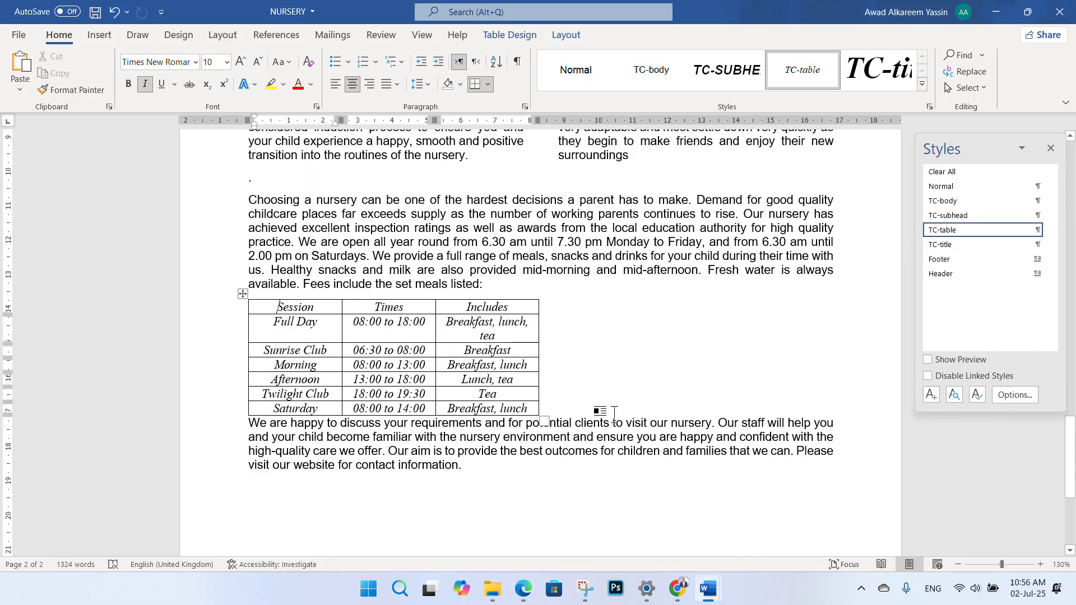
- Select the fees table, restore down and reposition the Word window, and view Table Design and Home
left_click(244, 292)
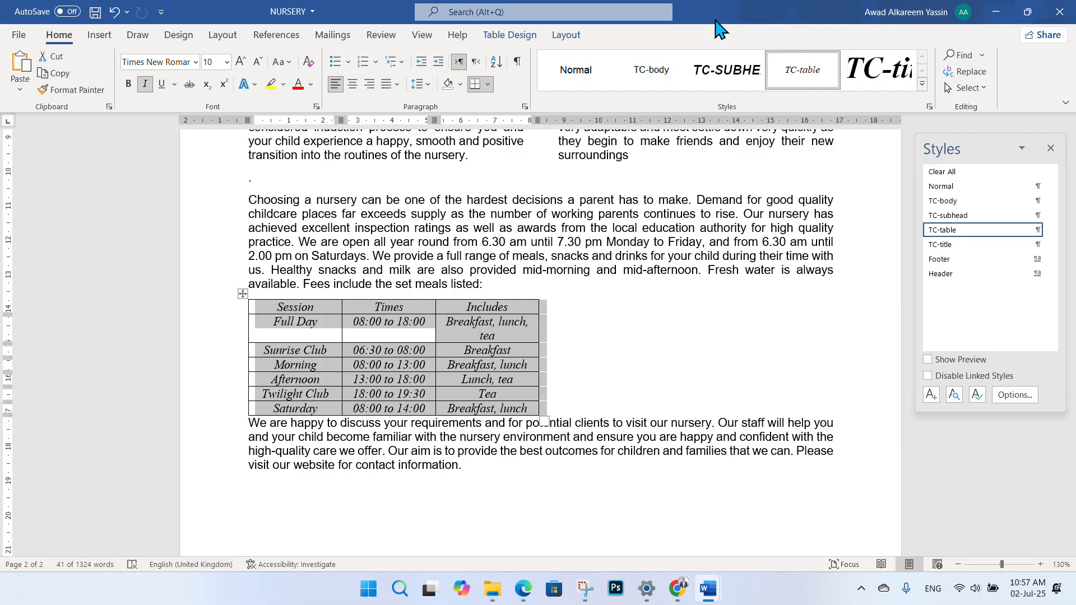
left_click(1027, 12)
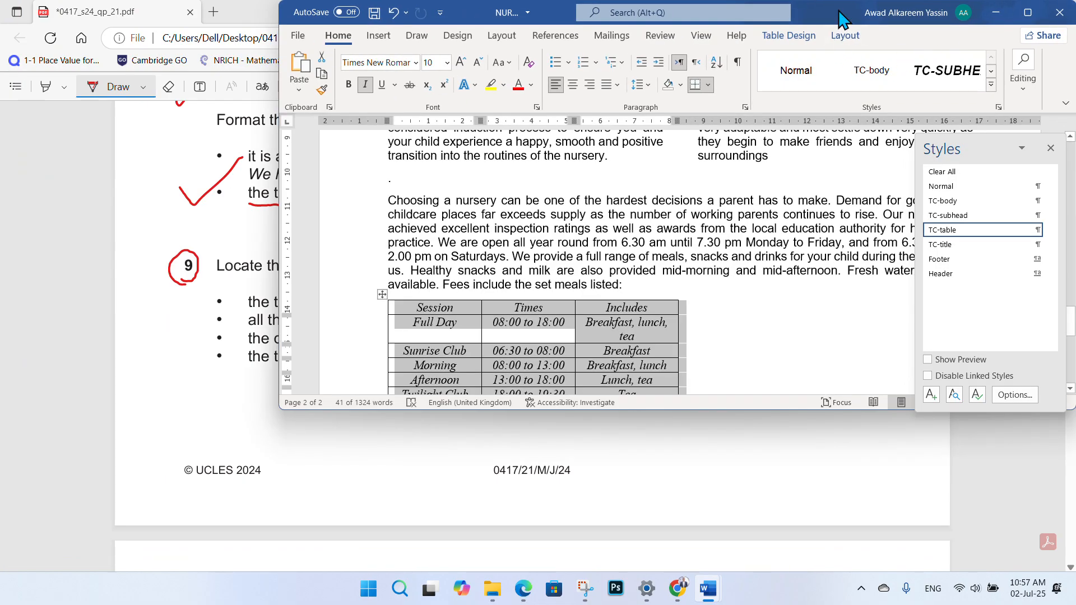
left_click_drag(838, 17, 705, 96)
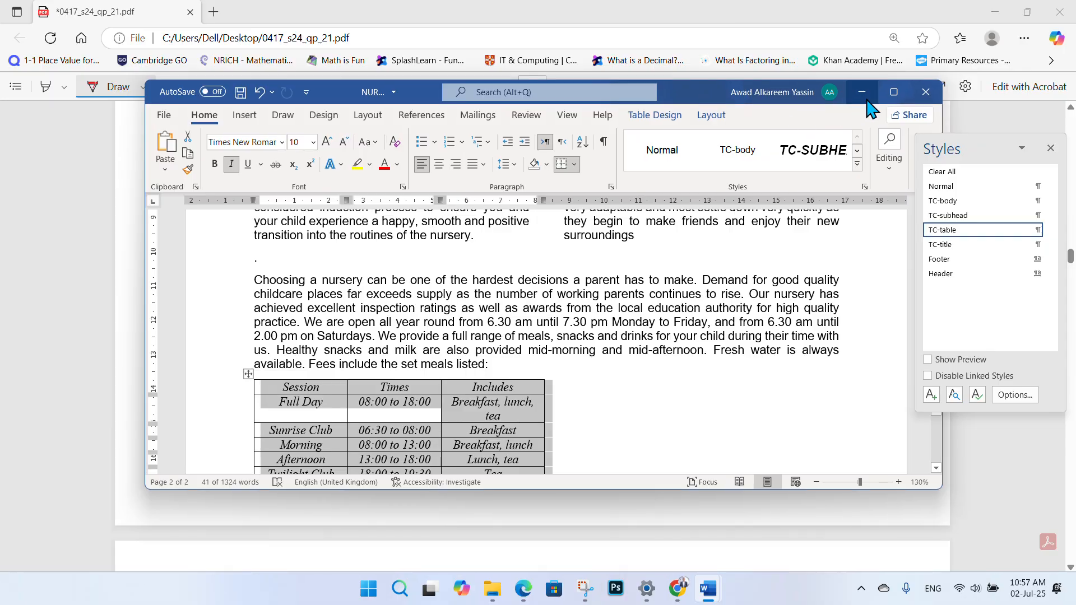
left_click(652, 116)
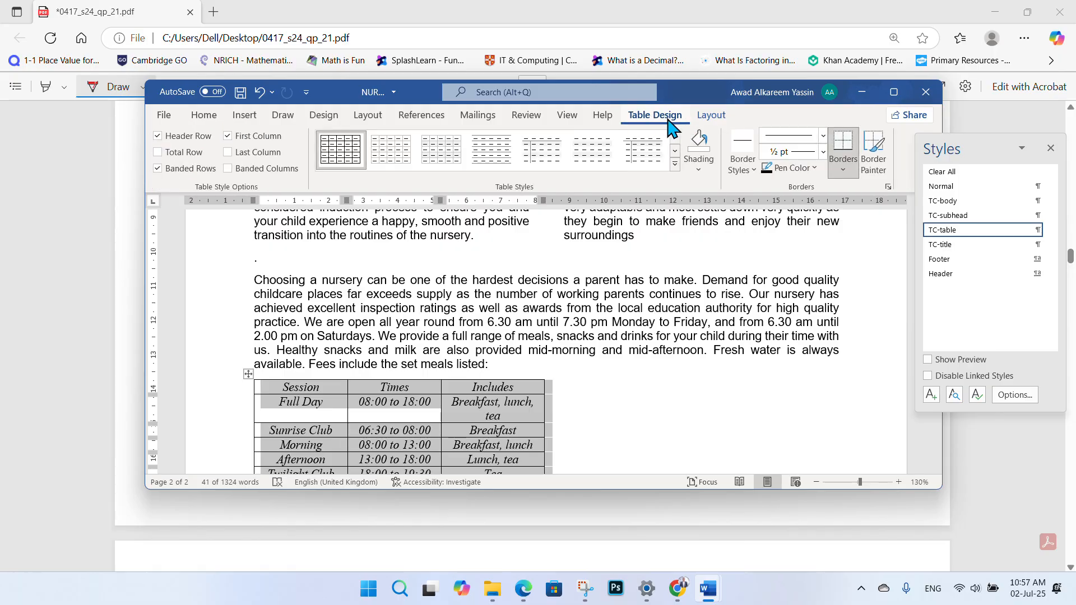
left_click(704, 95)
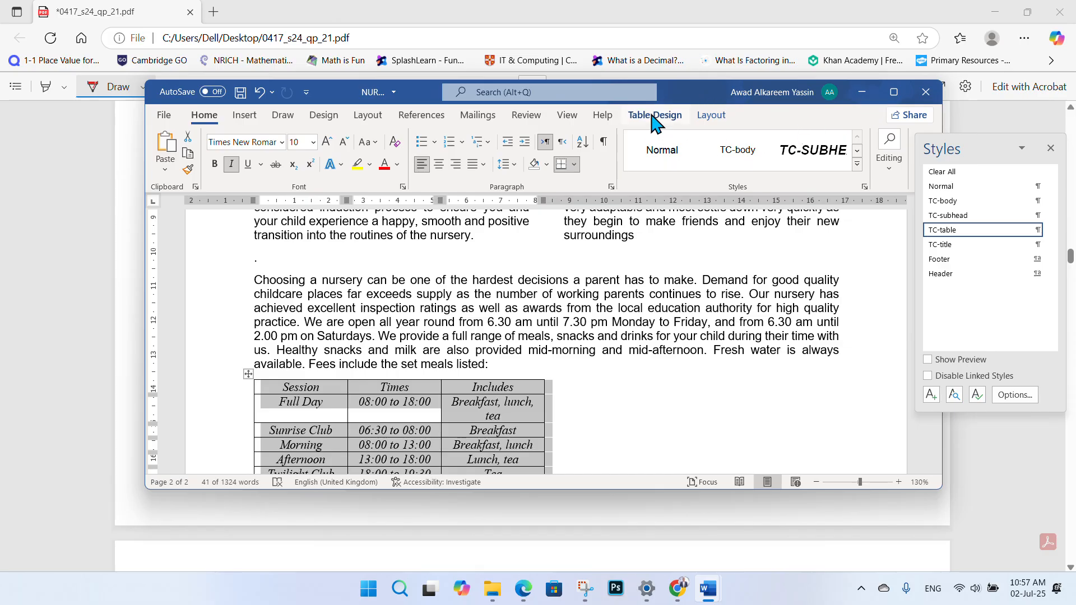
scroll(651, 117, "down", 11)
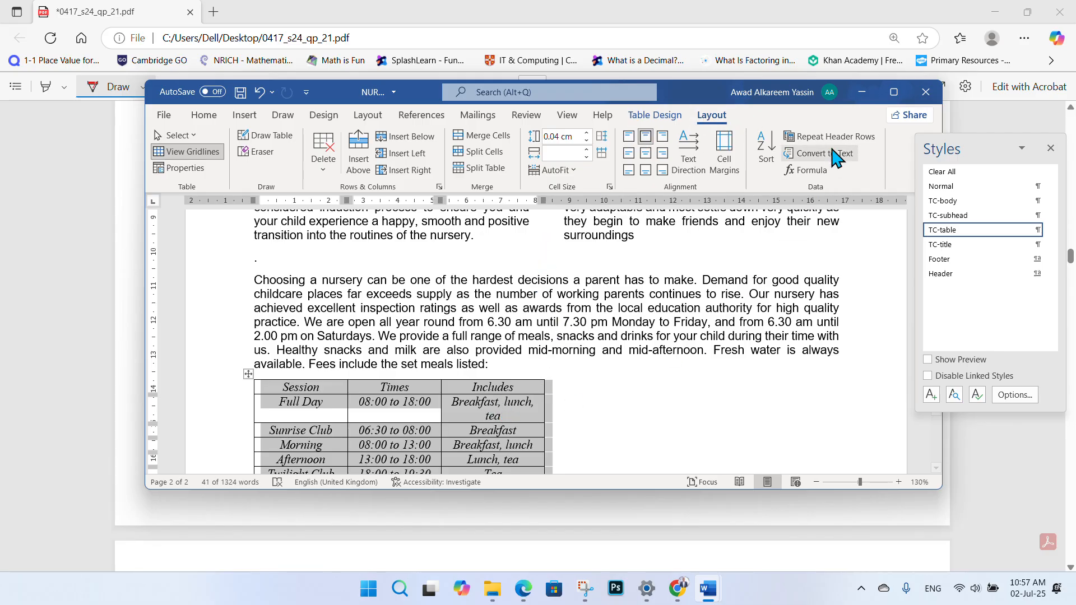
- Maximize Word and set the fees table width to 13 cm
left_click(892, 93)
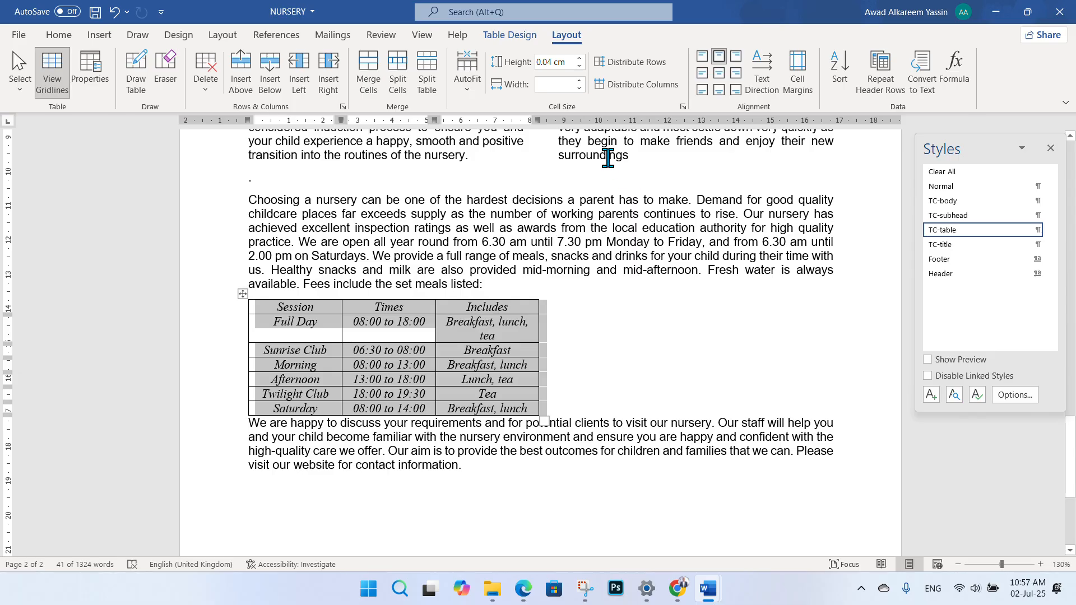
left_click(553, 84)
left_click(524, 590)
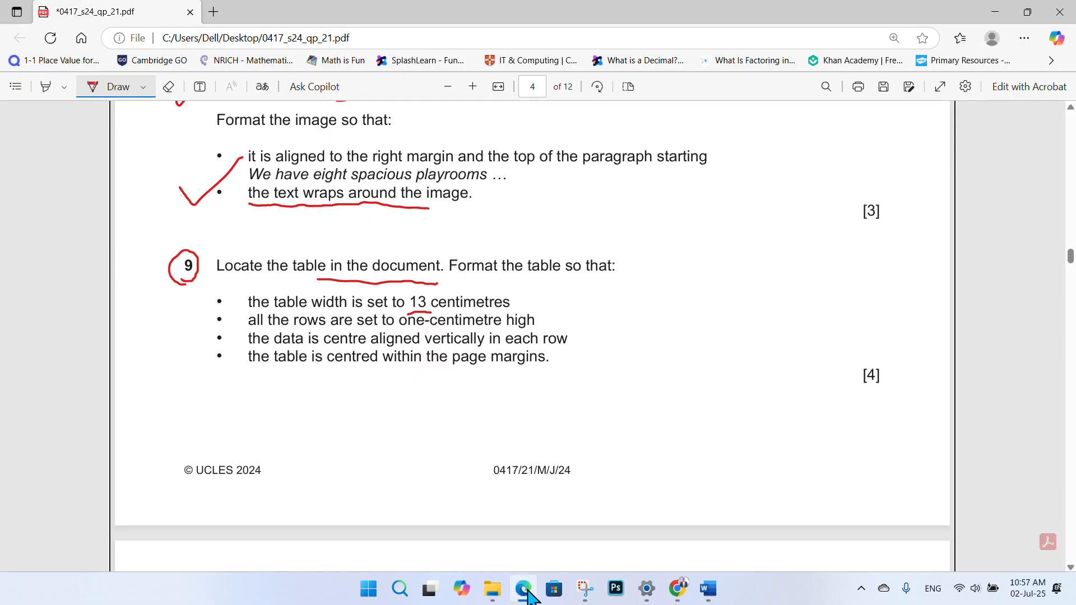
left_click(524, 590)
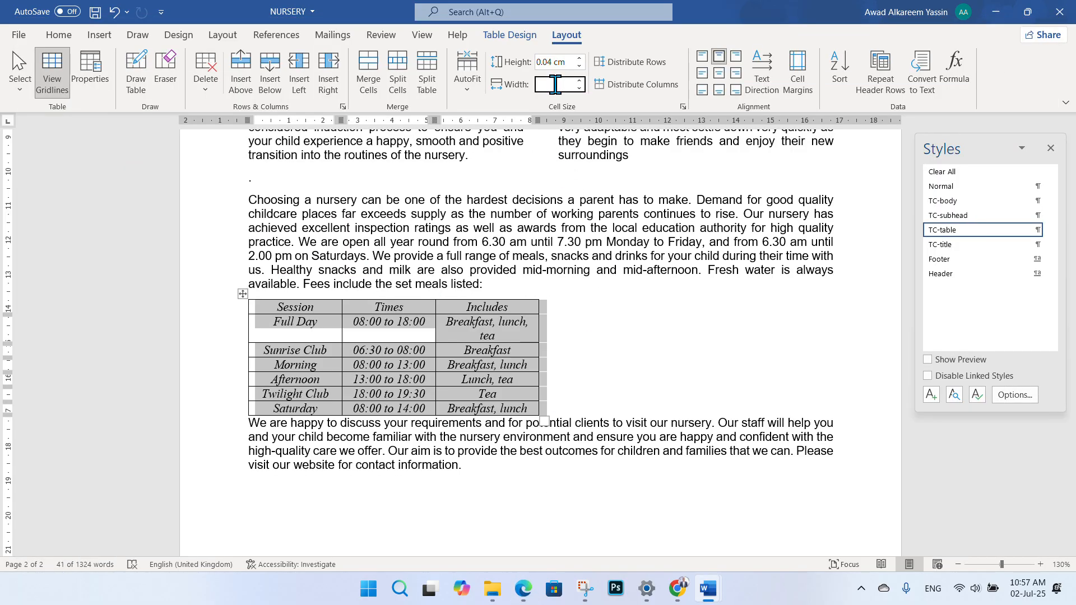
left_click(578, 88)
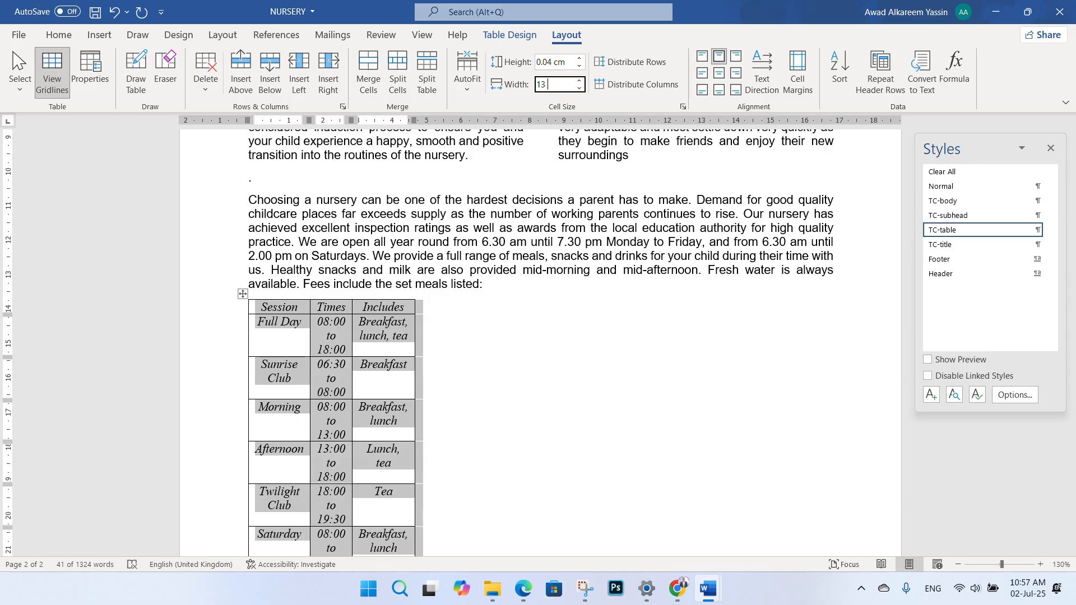
type("13 cm")
key("Return")
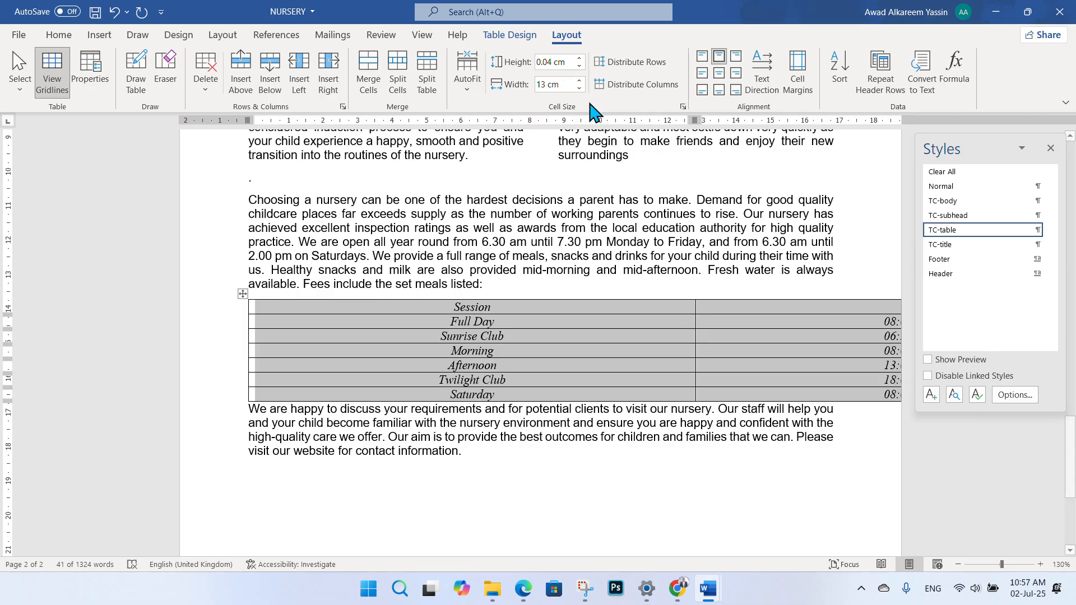
- AutoFit the Session, Times and Includes columns to their contents so each row fits one line
left_click(693, 347)
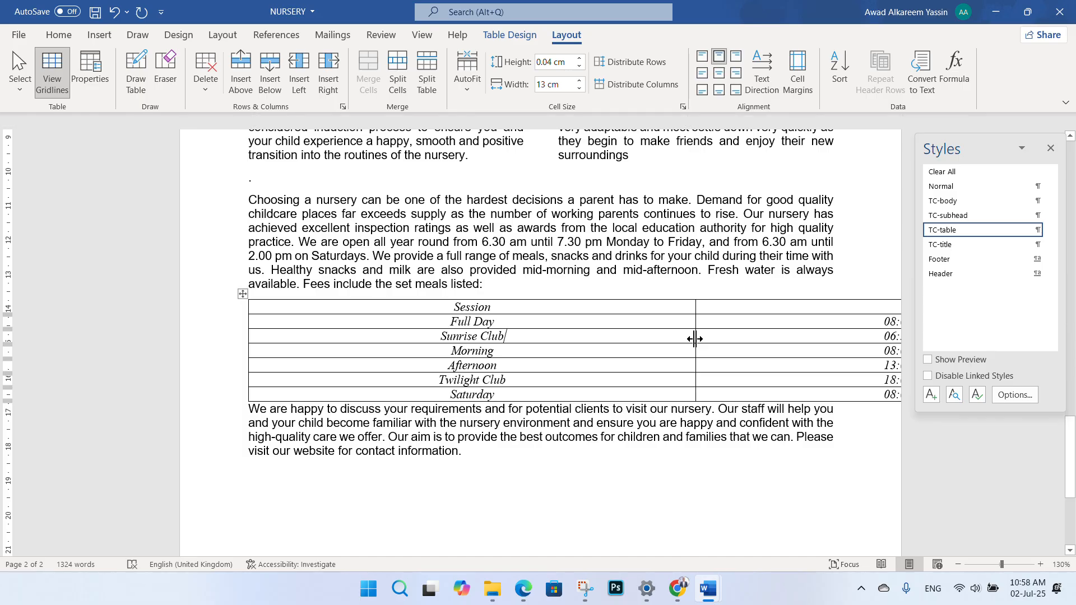
double_click(695, 338)
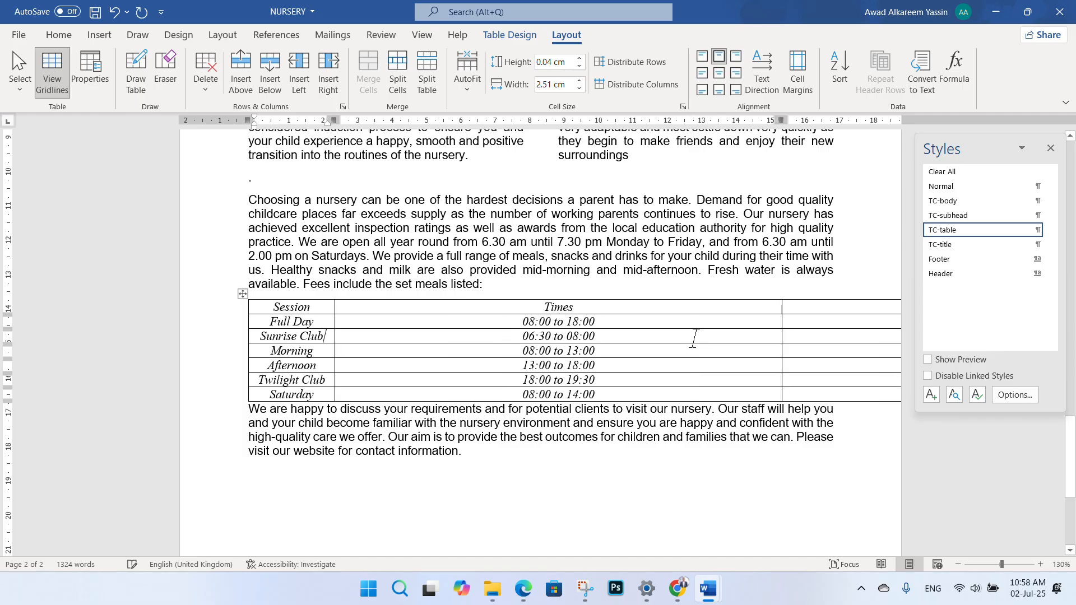
double_click(782, 339)
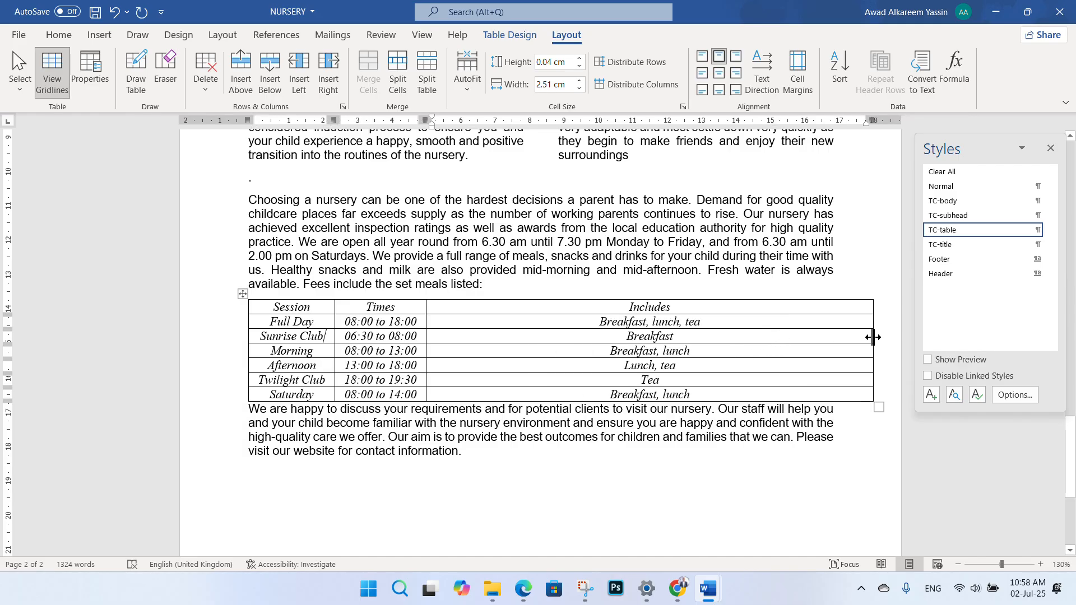
double_click(872, 337)
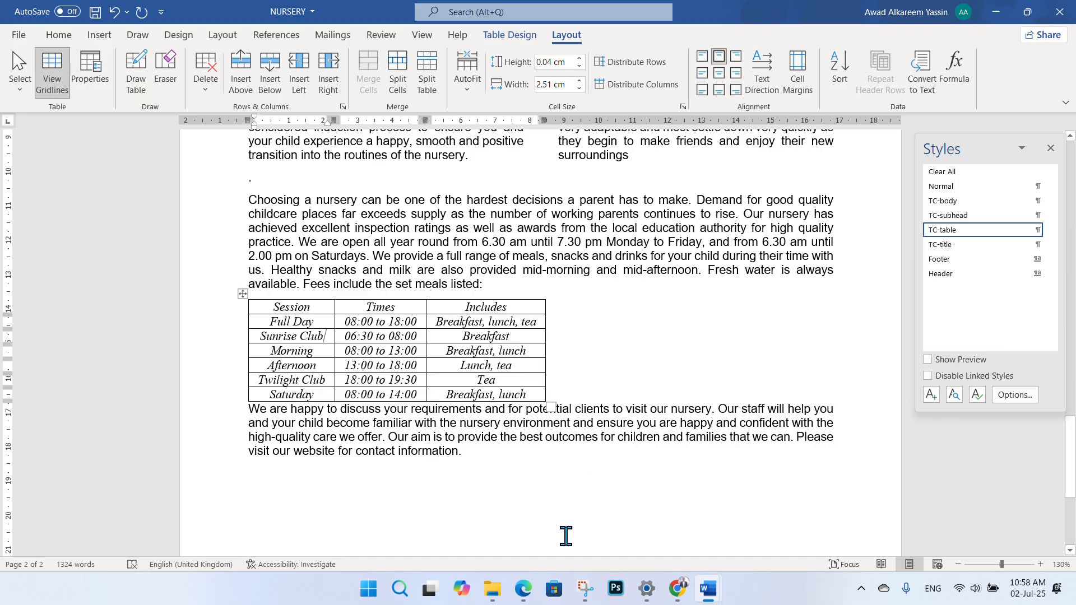
left_click(523, 589)
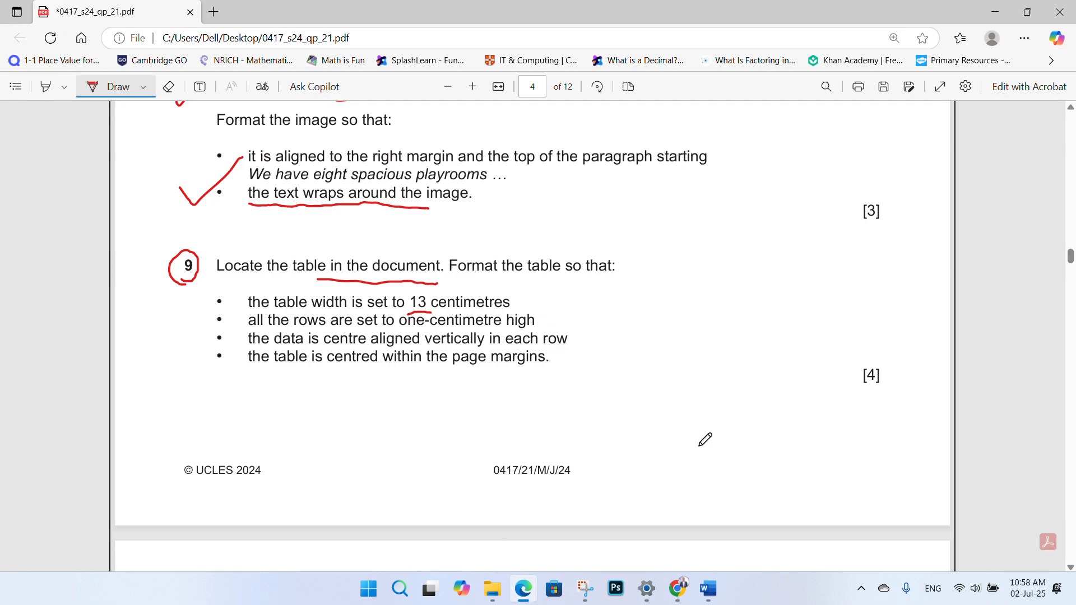
- Switch from the exam paper in Edge back to the NURSERY document in Word
mouse_move(708, 588)
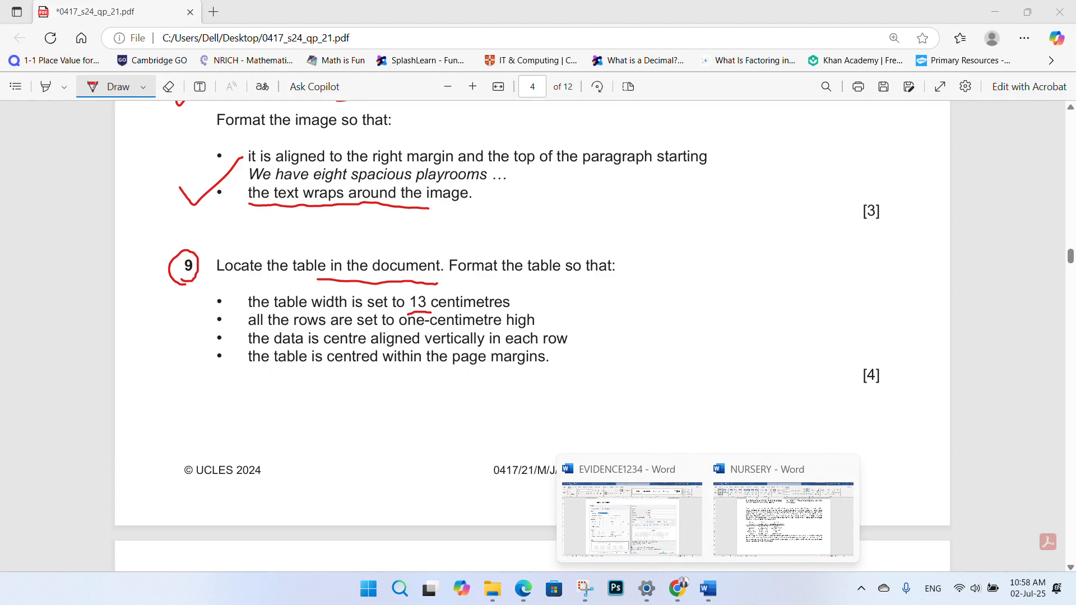
left_click(763, 540)
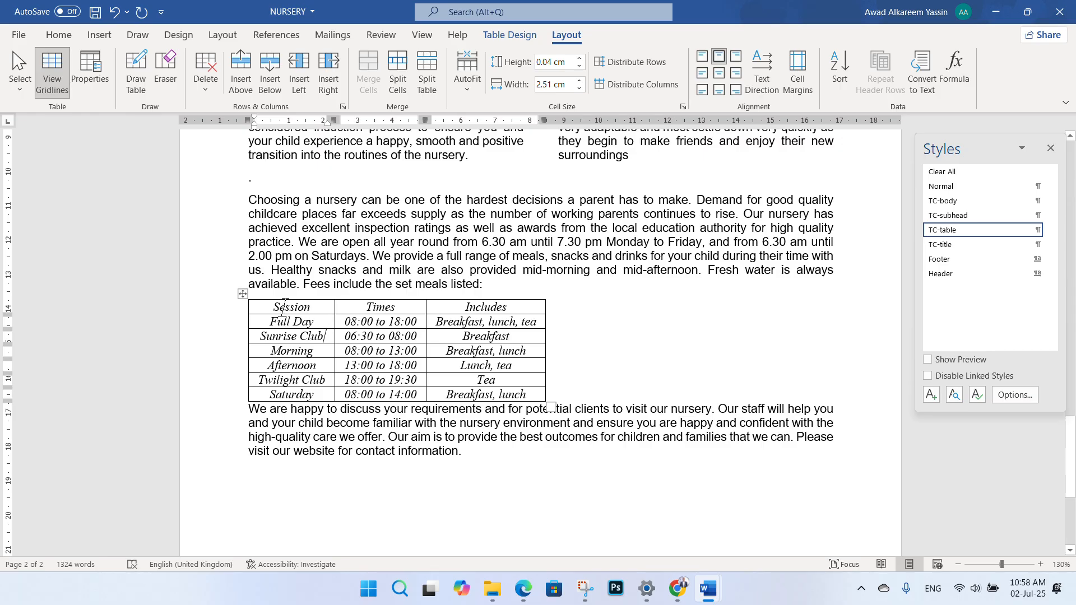
- Select the whole fees table and bring up its row height settings in Table Properties
left_click(242, 293)
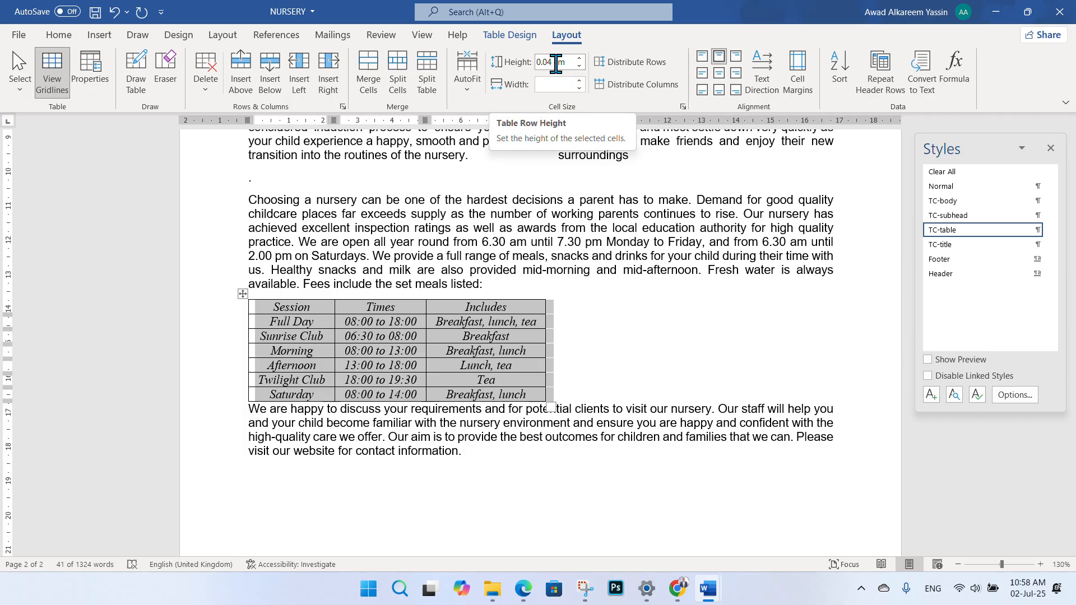
left_click(683, 106)
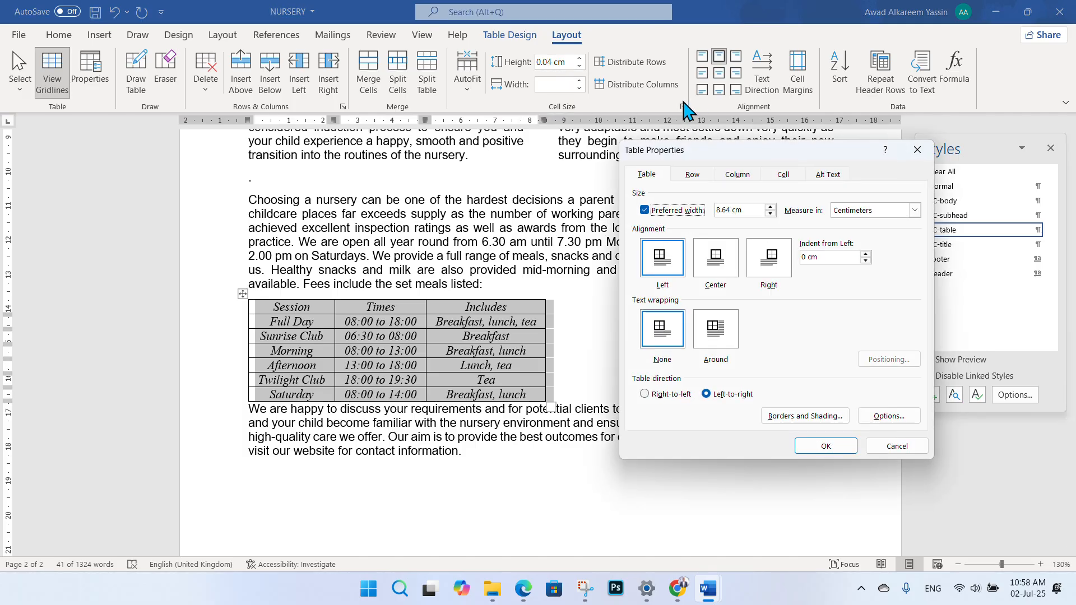
left_click(705, 173)
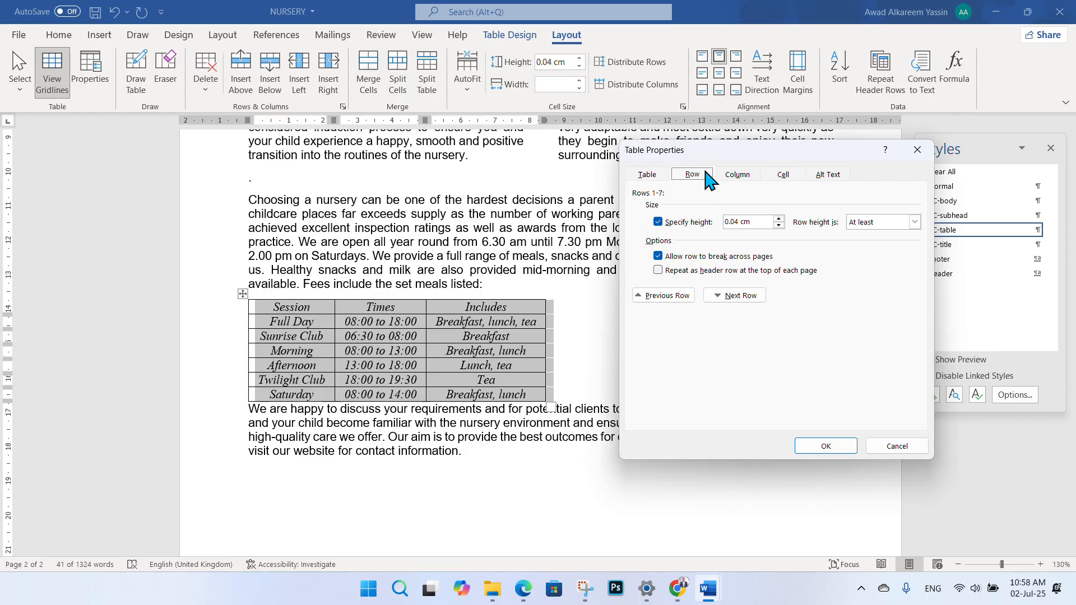
left_click_drag(746, 148, 683, 171)
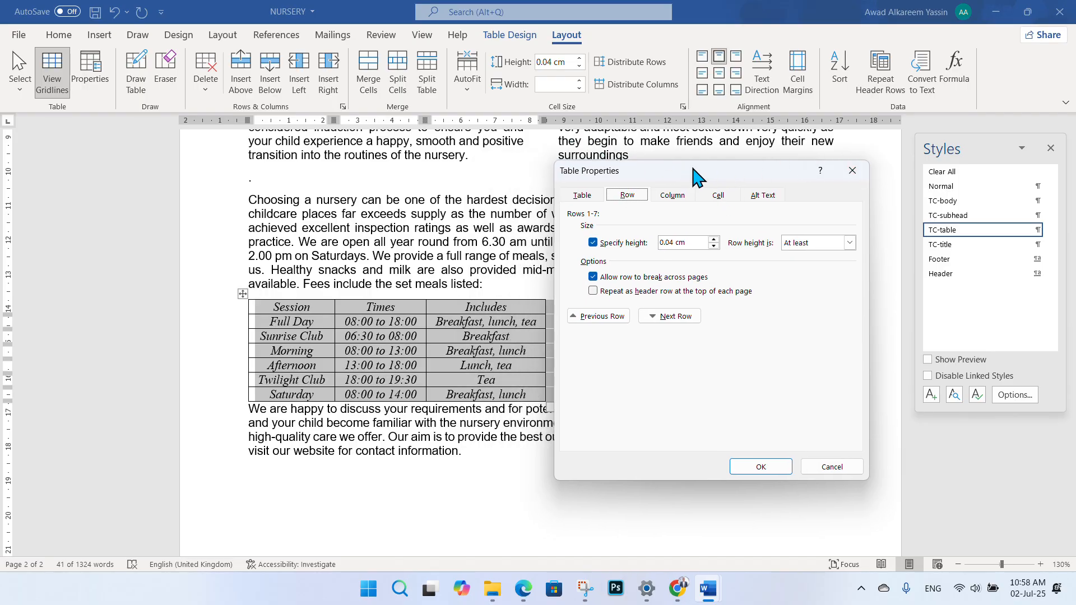
left_click_drag(695, 170, 673, 173)
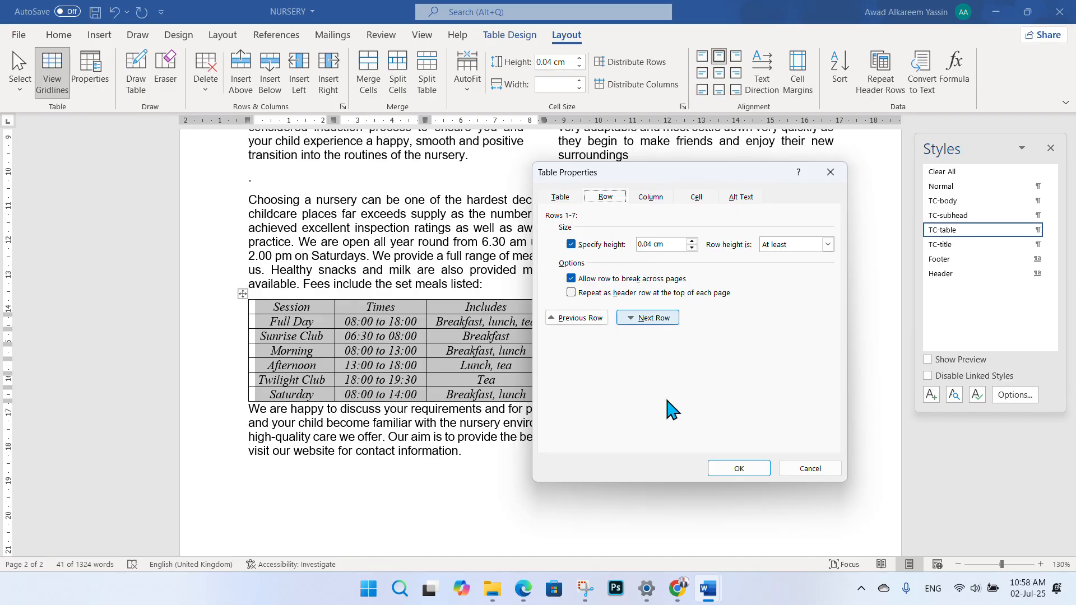
left_click_drag(672, 173, 693, 171)
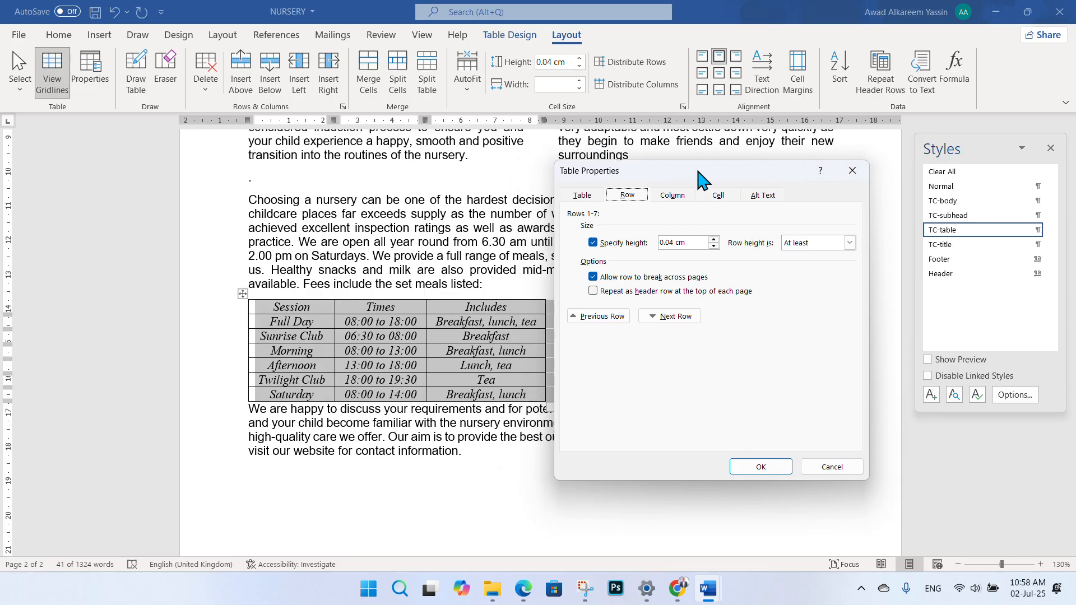
left_click_drag(692, 176, 671, 179)
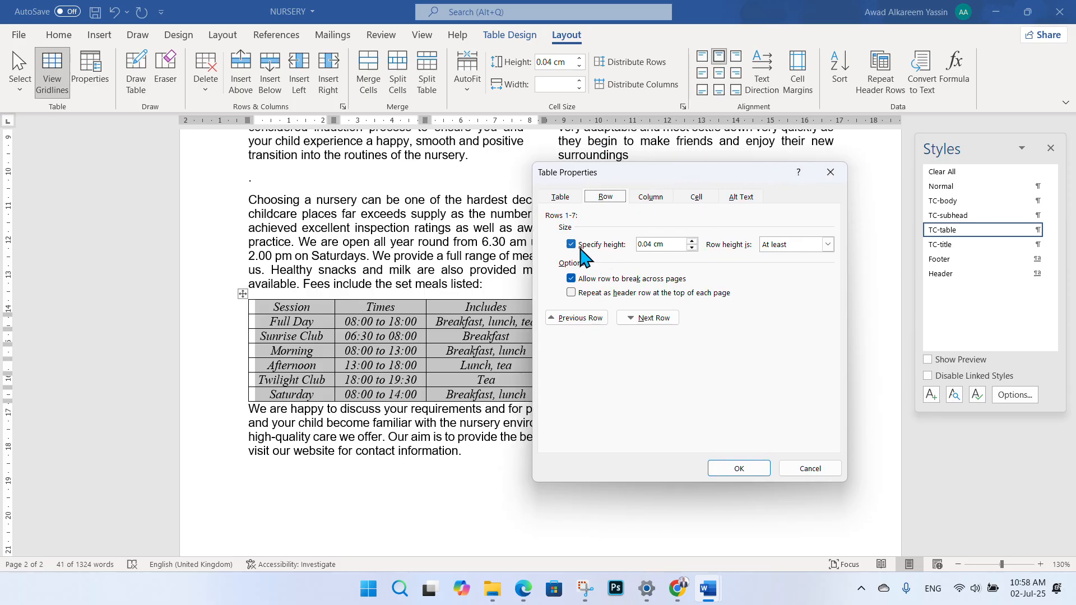
key("alt+Tab")
mouse_move(708, 588)
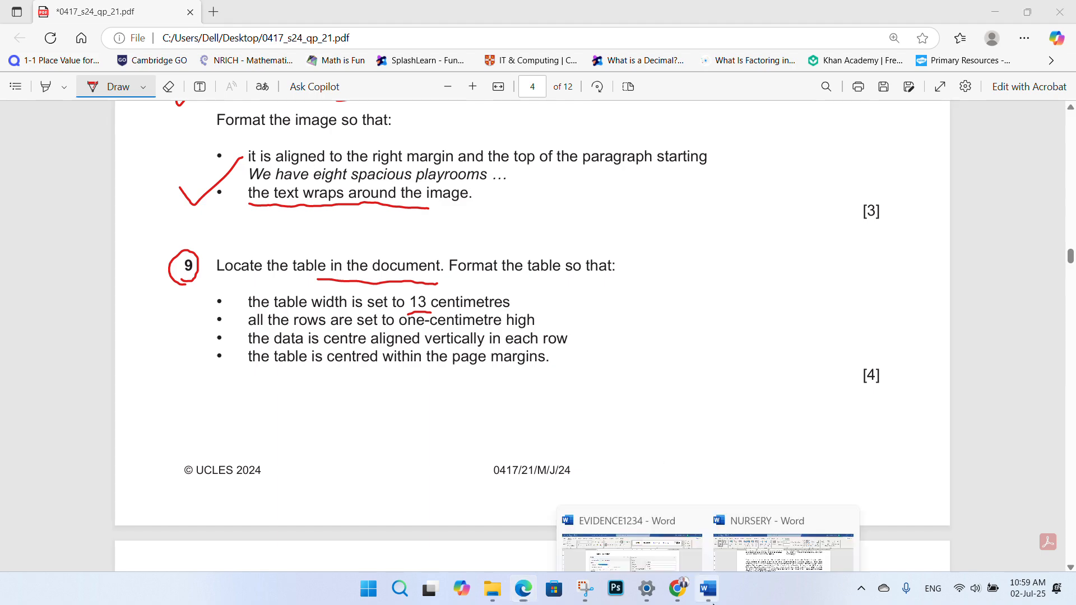
left_click(775, 552)
- Set every row to exactly 1 cm high and apply it, then reopen Table Properties to confirm
left_click(692, 238)
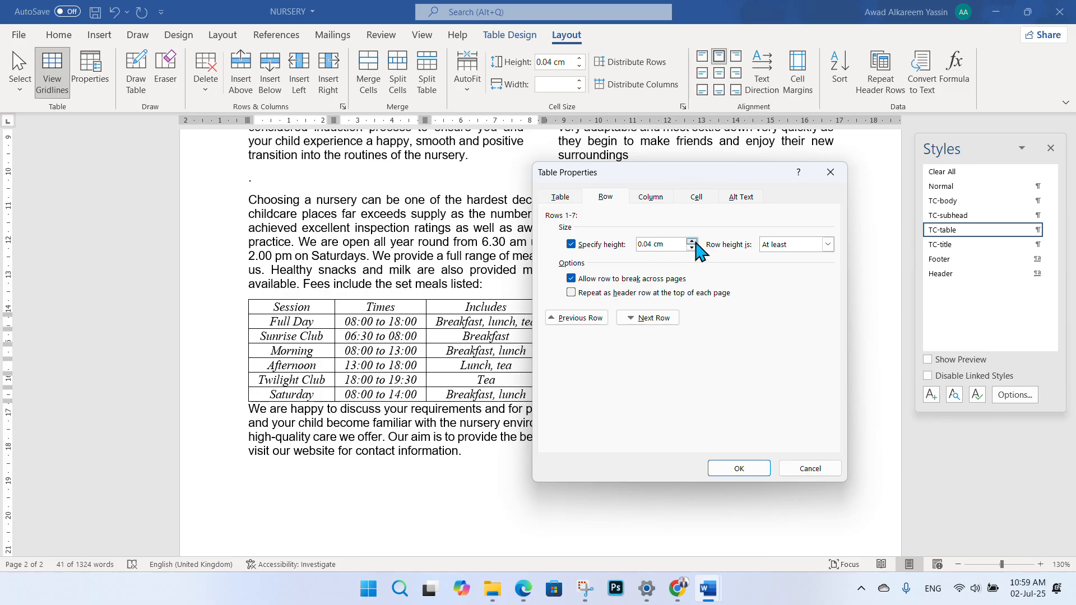
left_click(692, 248)
left_click(647, 244)
left_click(572, 244)
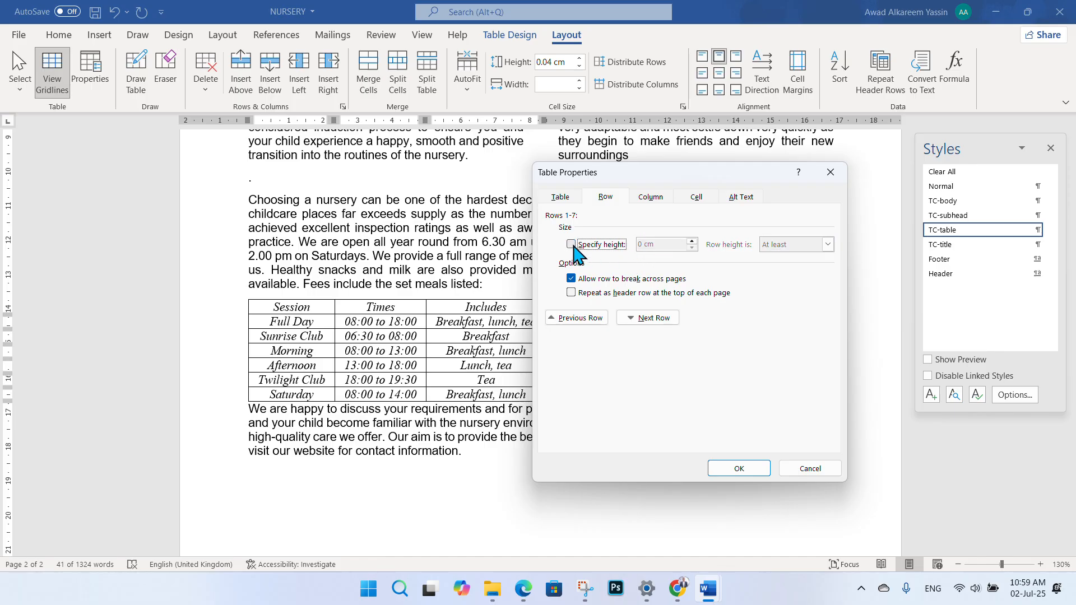
left_click(571, 245)
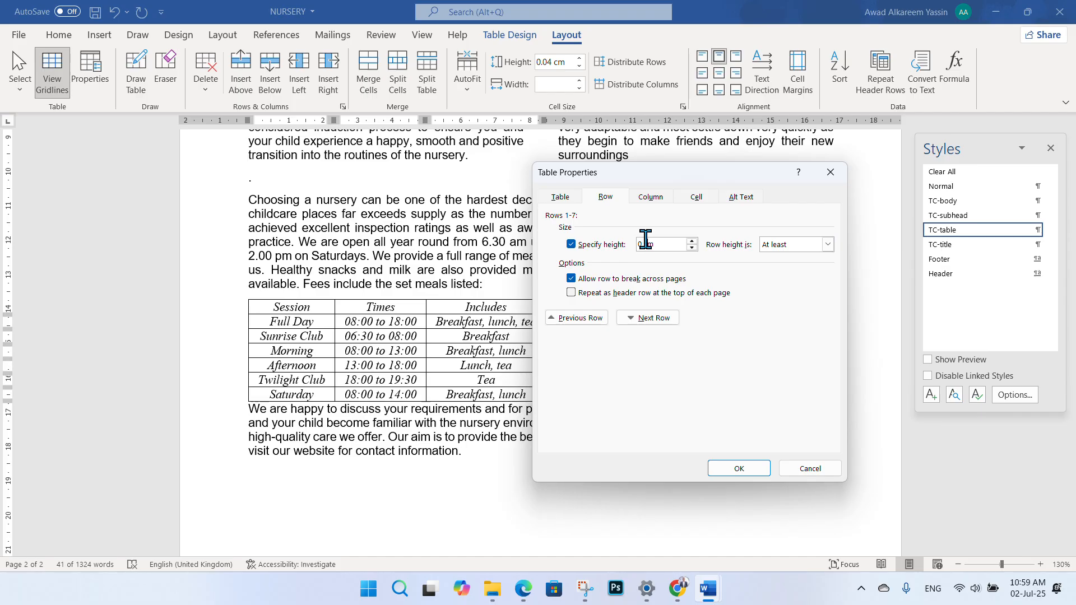
left_click(641, 244)
type("1")
left_click(827, 245)
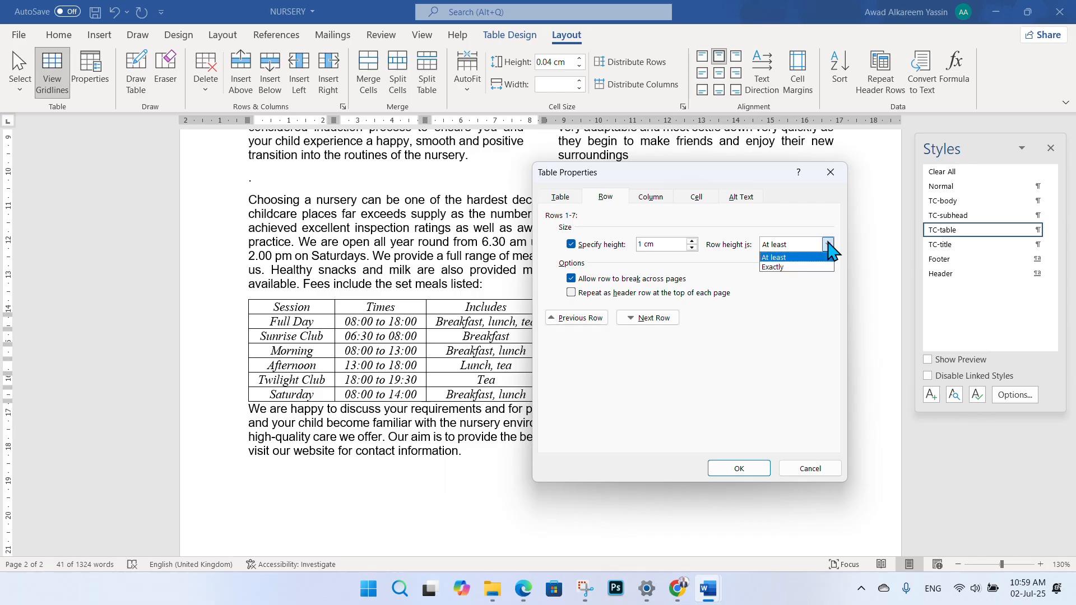
left_click(828, 246)
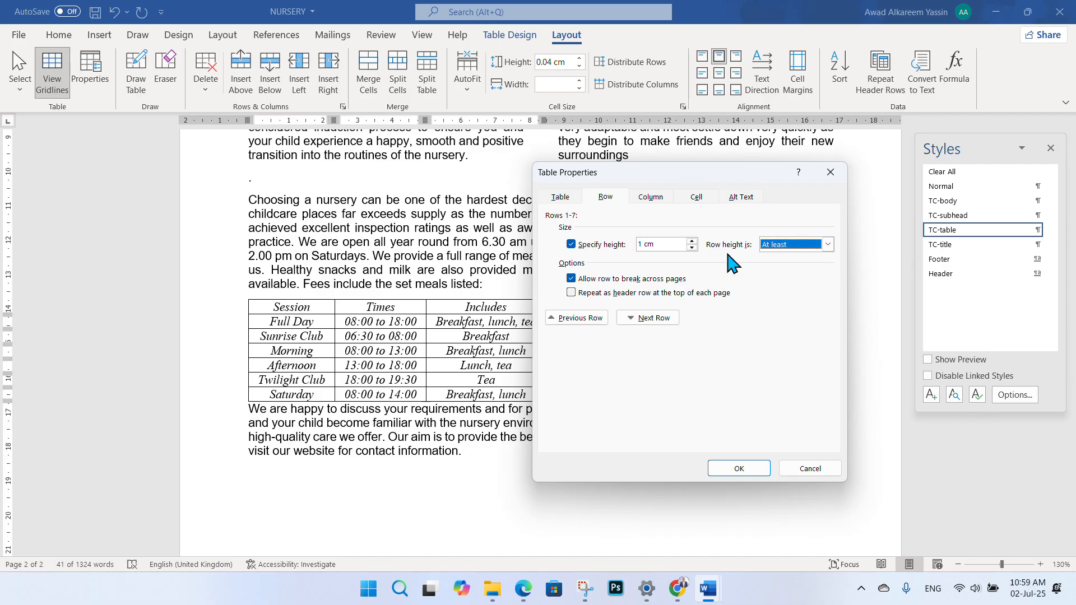
left_click(827, 245)
left_click(801, 267)
left_click(738, 468)
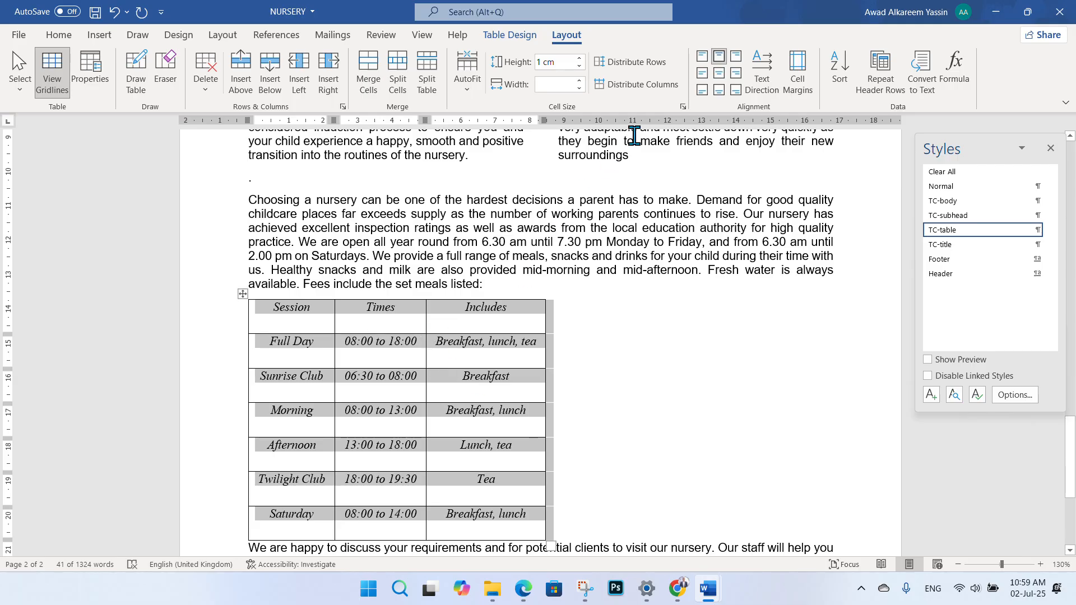
left_click(682, 107)
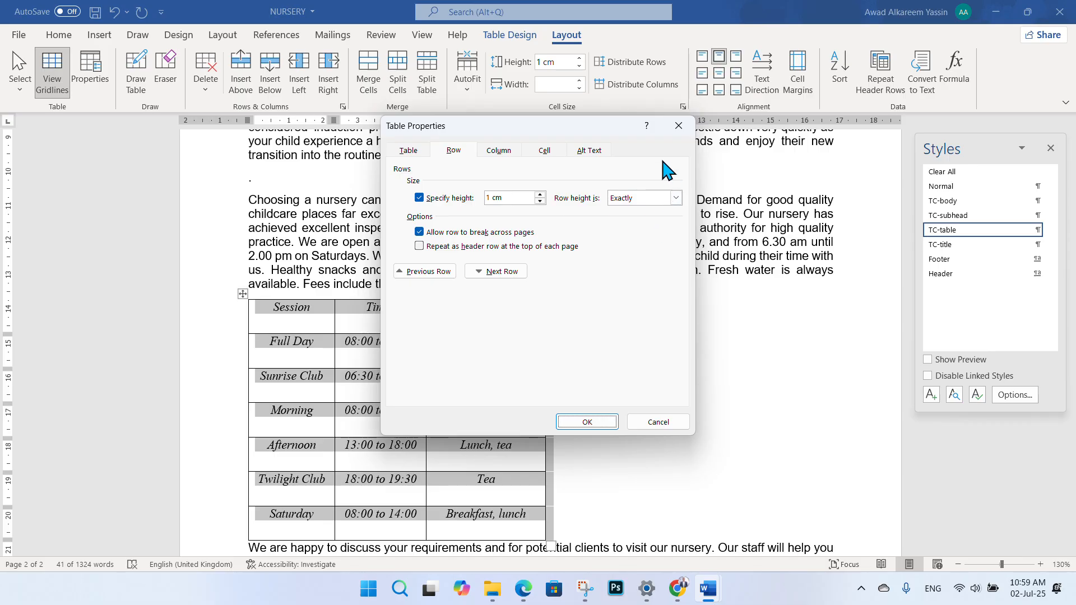
- Change the table's preferred width from 8.64 cm to 13 cm and apply it
left_click(407, 151)
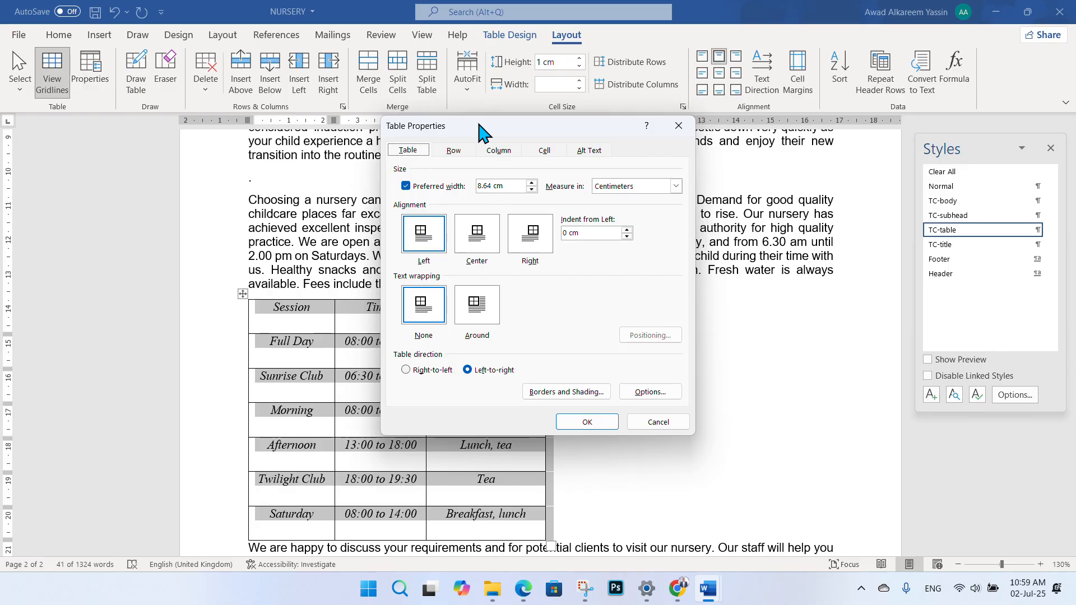
left_click_drag(487, 125, 632, 151)
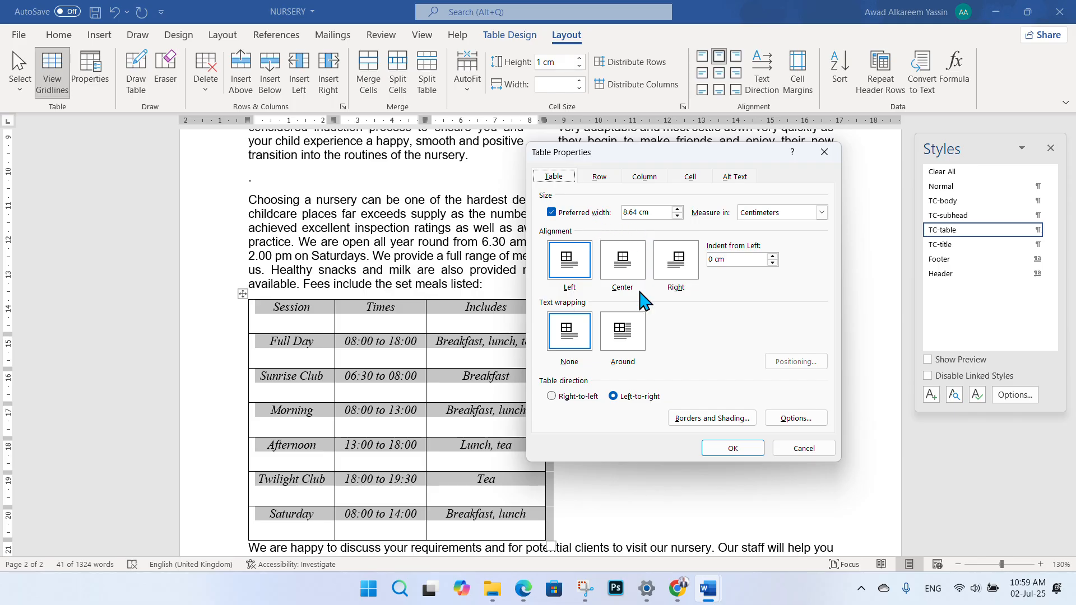
left_click(524, 589)
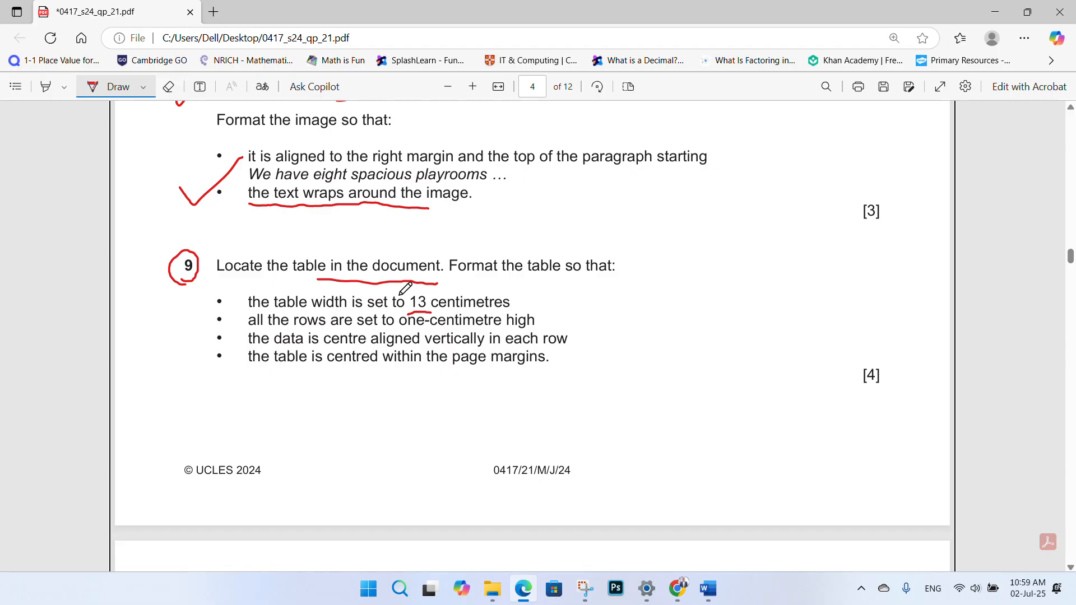
mouse_move(707, 588)
left_click(633, 509)
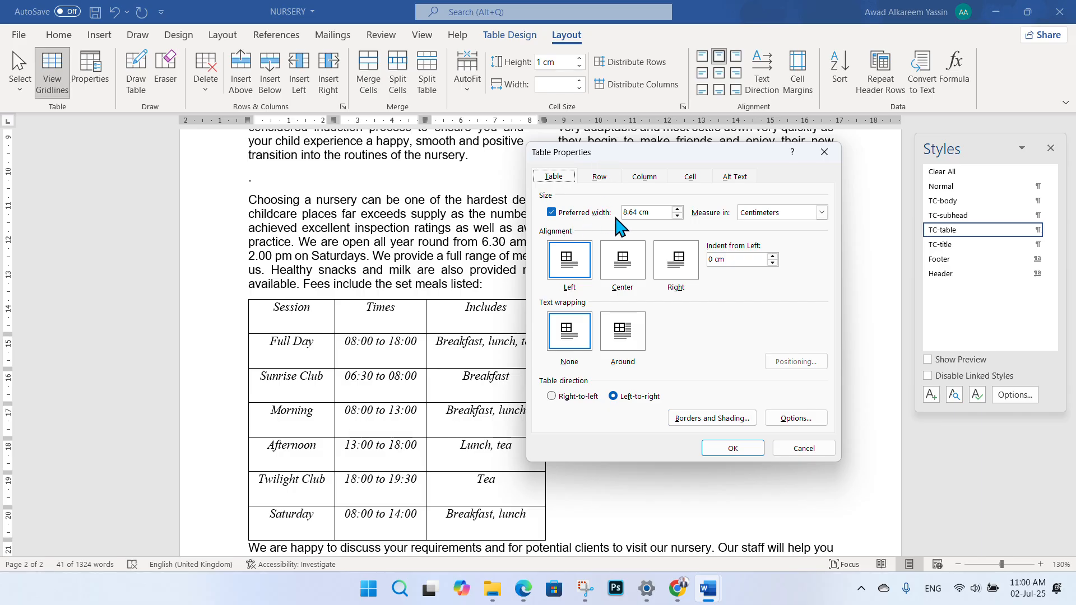
left_click(678, 209)
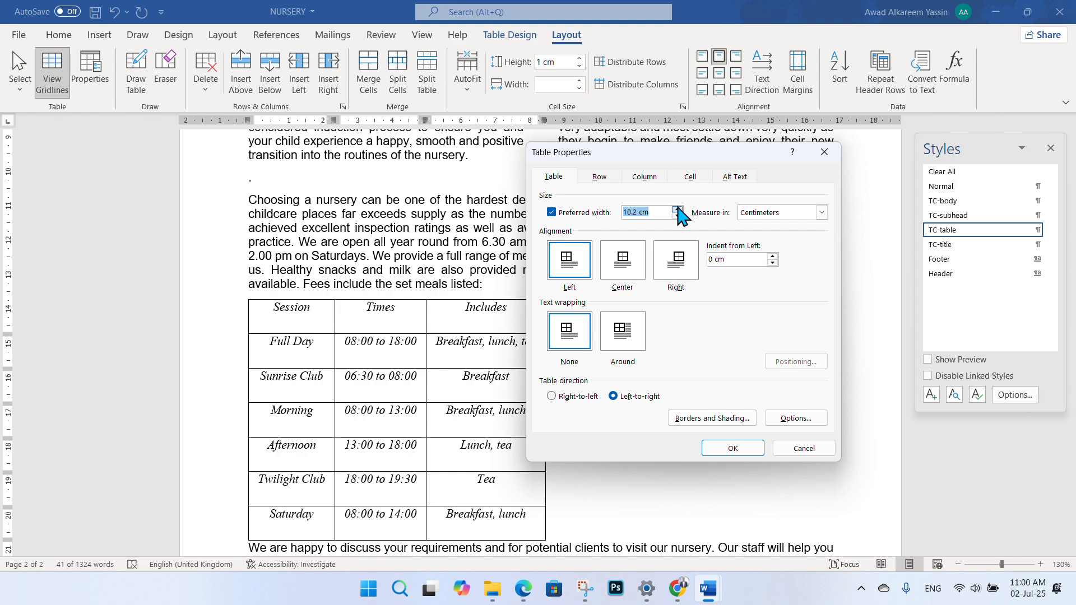
left_click(637, 213)
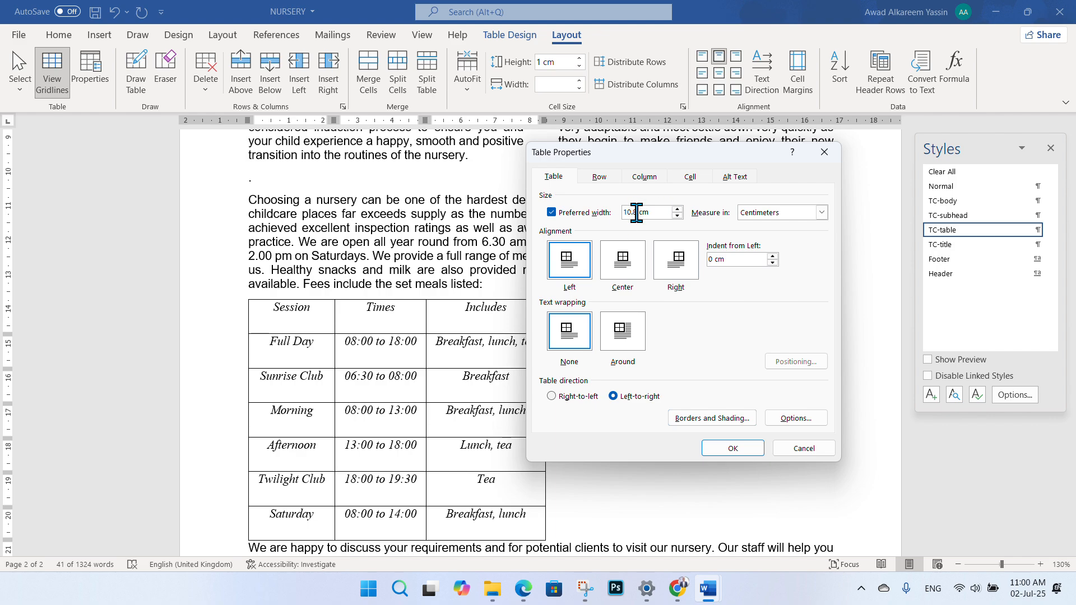
left_click_drag(637, 212, 619, 214)
left_click(732, 448)
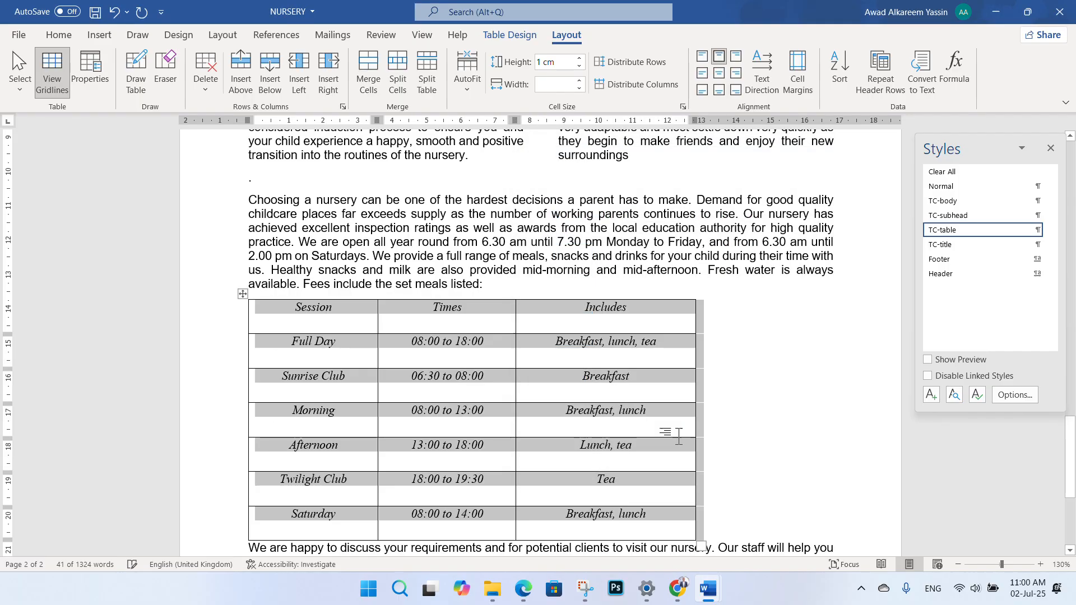
scroll(672, 302, "down", 1)
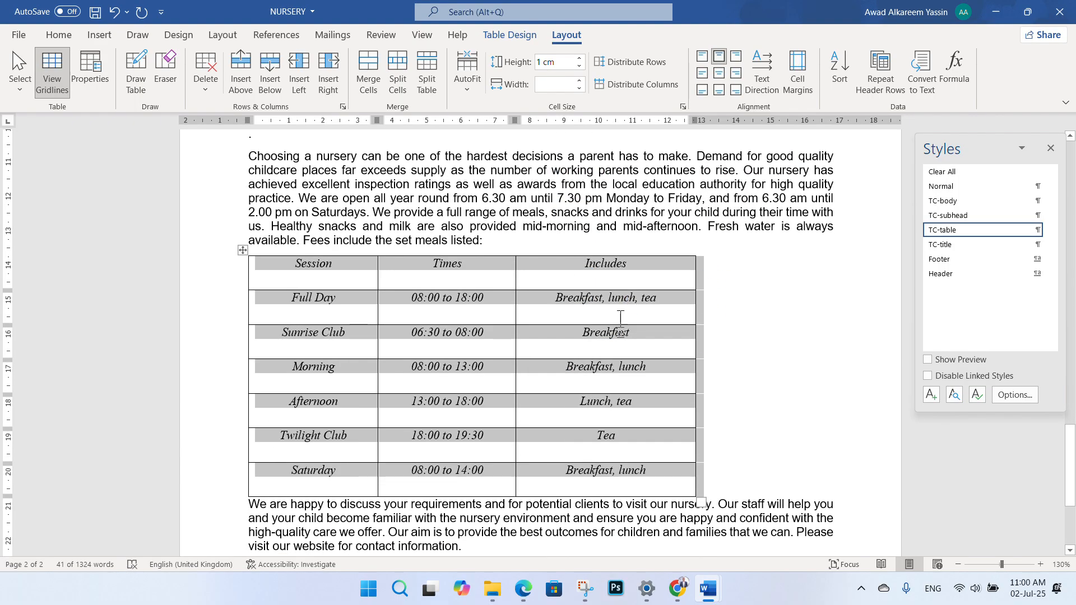
scroll(622, 330, "down", 2)
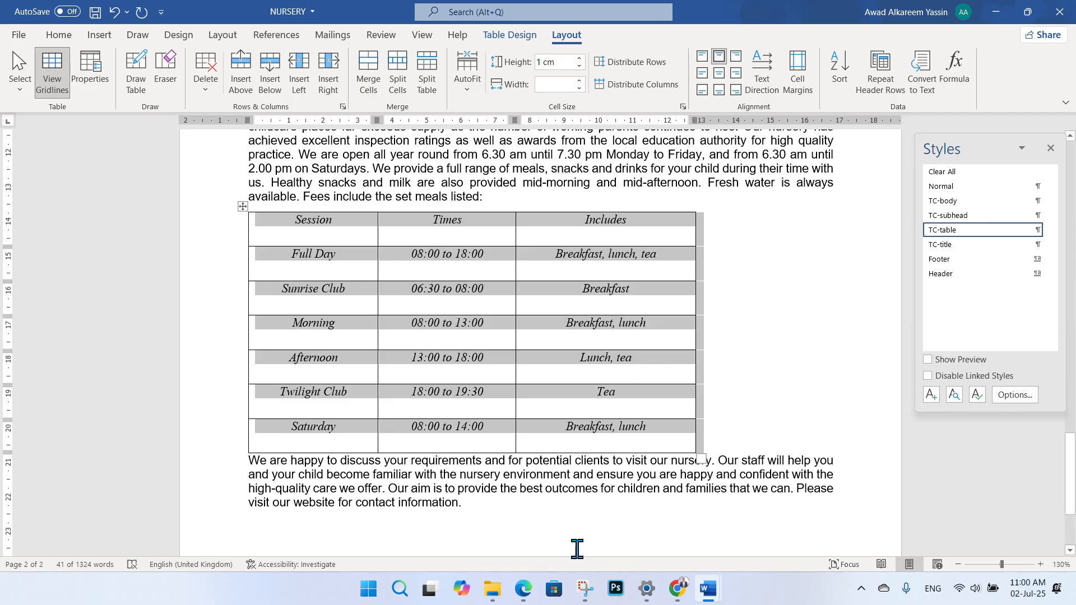
left_click(523, 589)
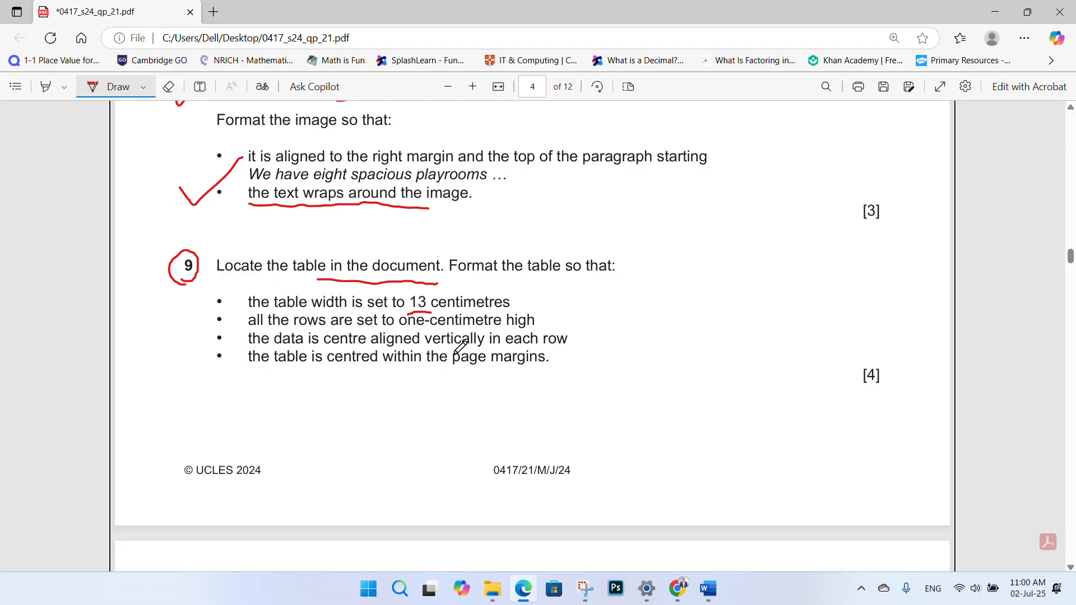
- Bring the NURSERY Word document back to the front from its taskbar preview
mouse_move(708, 588)
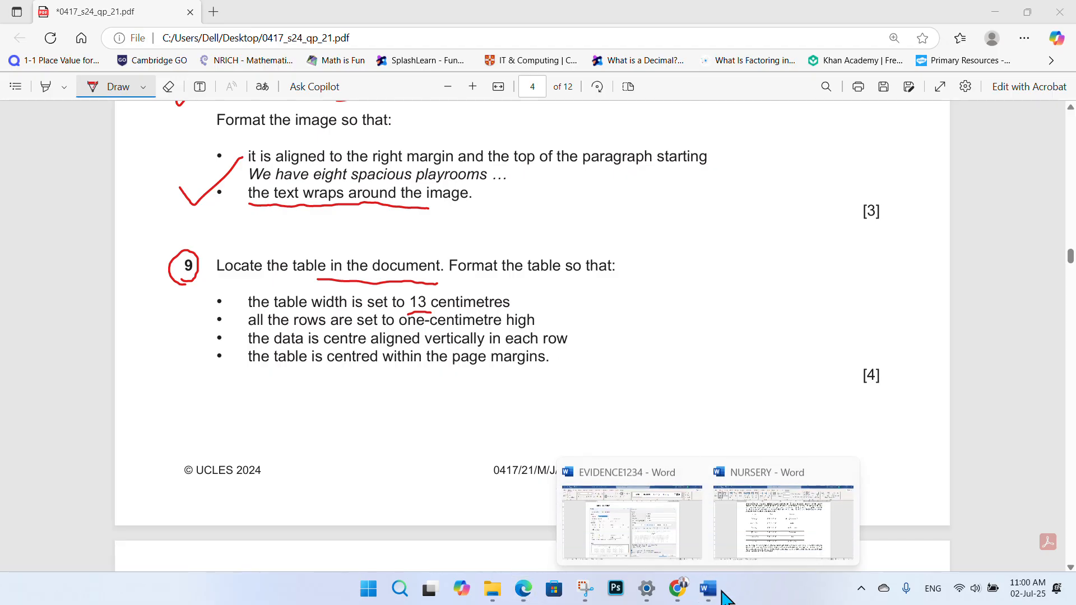
left_click(751, 556)
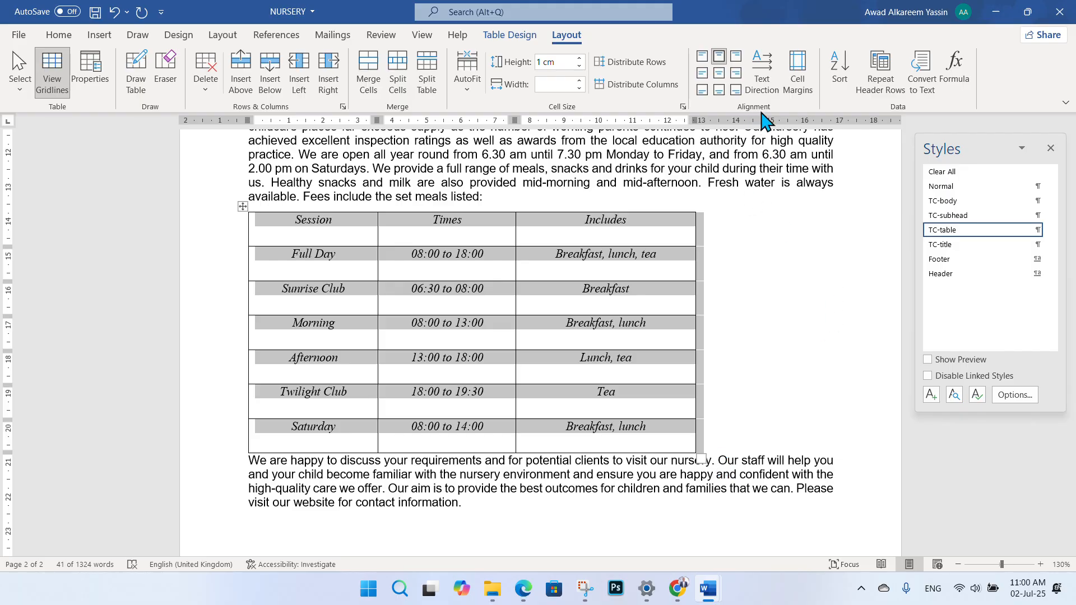
- Apply Align Center so the fees table data sits vertically centred in every cell
left_click(720, 73)
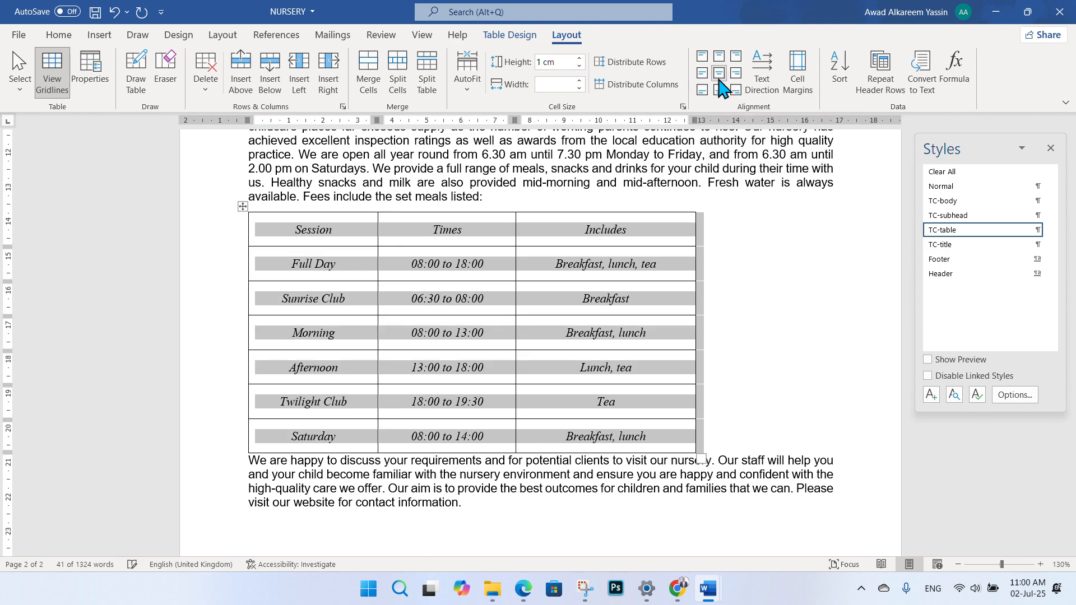
left_click(600, 275)
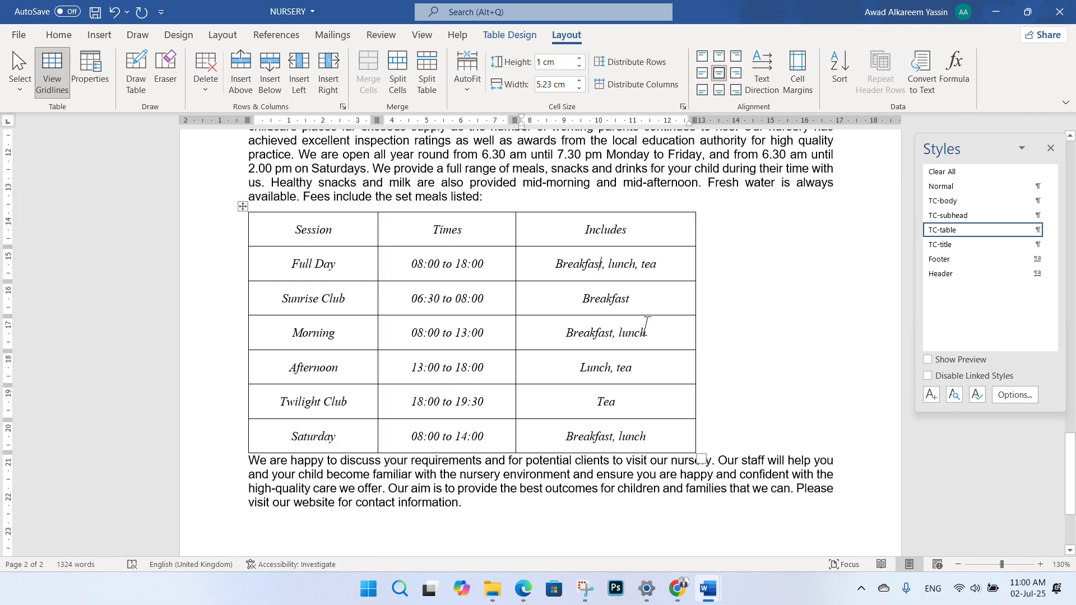
scroll(646, 325, "down", 4)
- Tick question 9's width and row-height bullets, underline 'within the page margins', and return to NURSERY
left_click(524, 588)
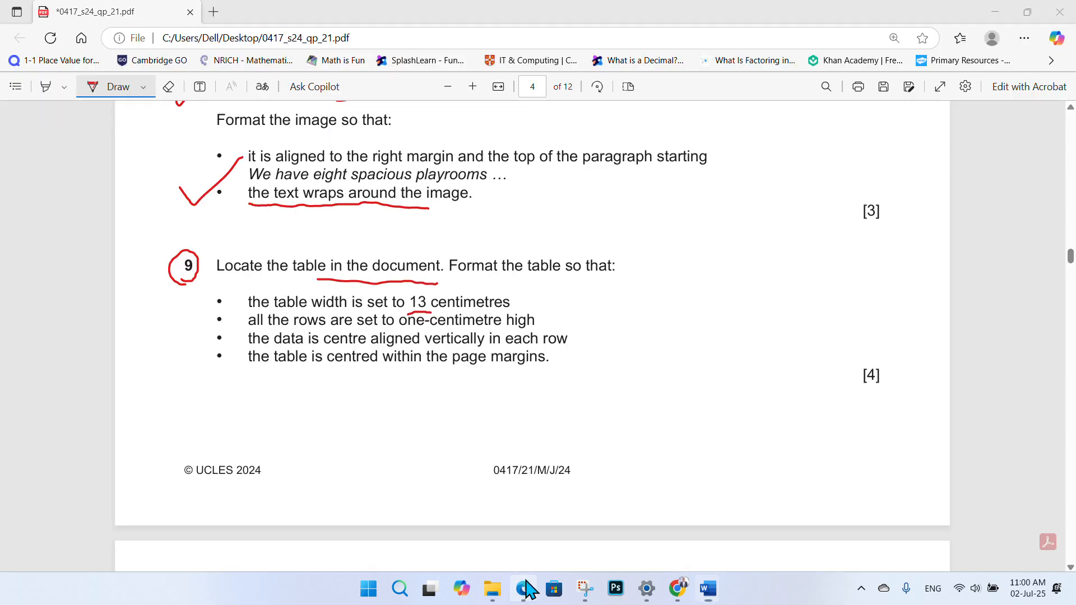
left_click_drag(514, 298, 552, 283)
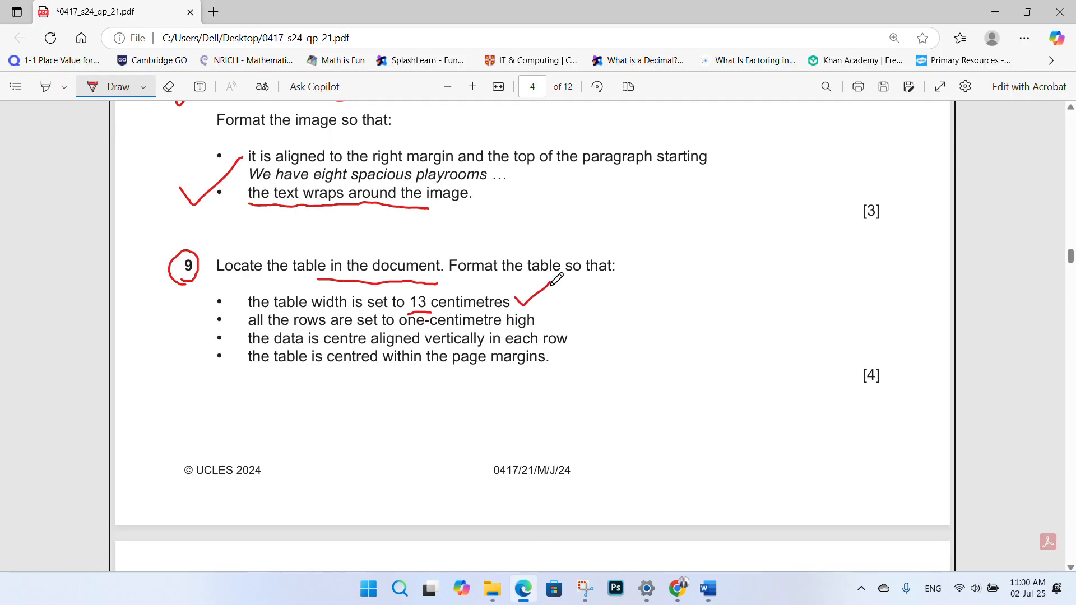
left_click_drag(542, 319, 578, 296)
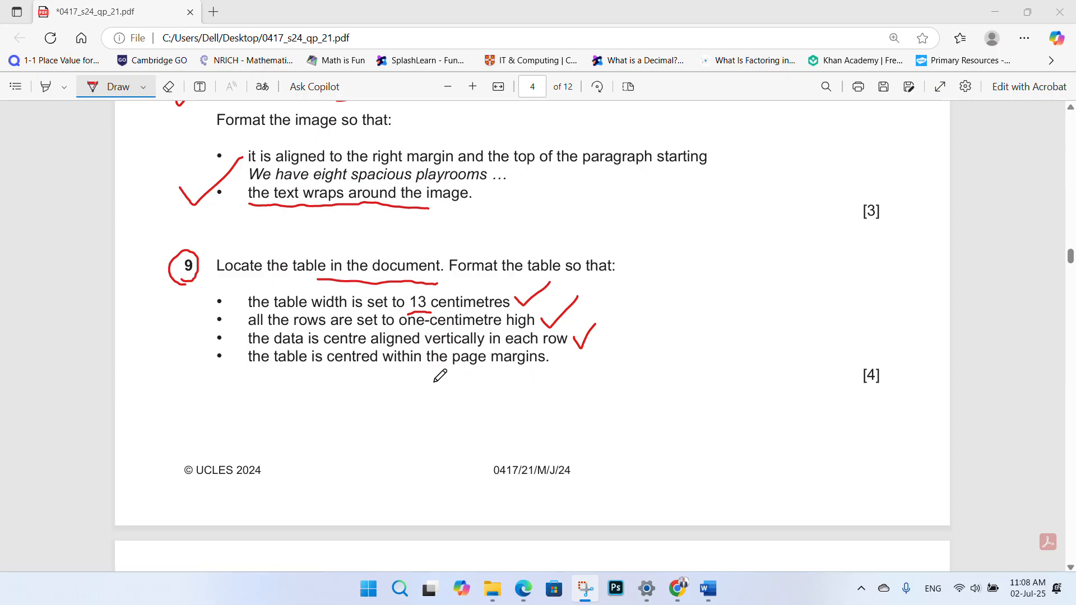
left_click_drag(398, 380, 535, 376)
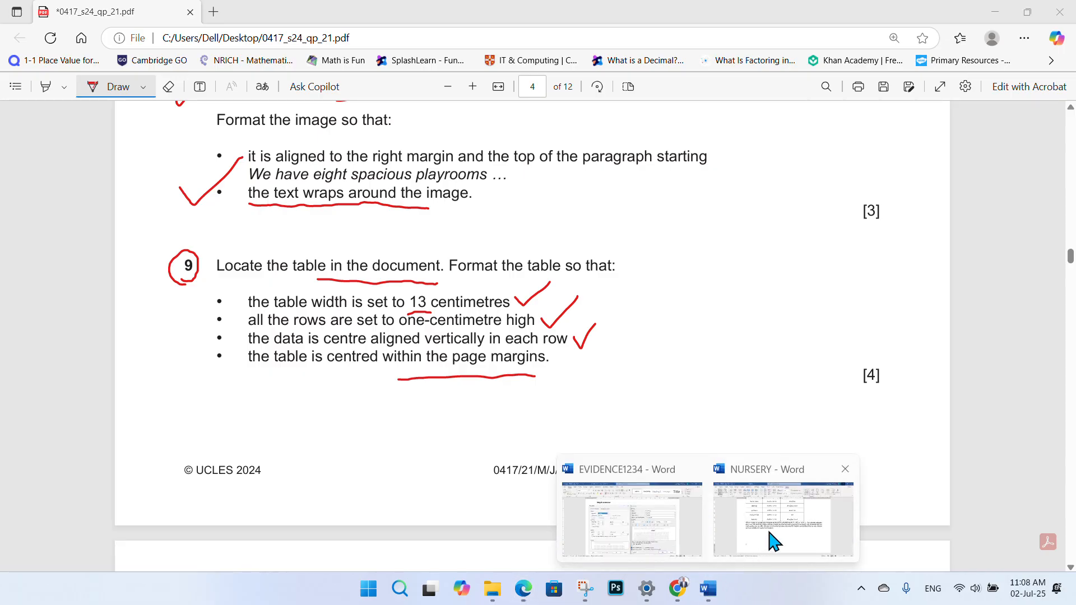
left_click(768, 540)
scroll(577, 362, "up", 2)
- Select the whole fees table and centre it with the Home tab's Center button
left_click(744, 336)
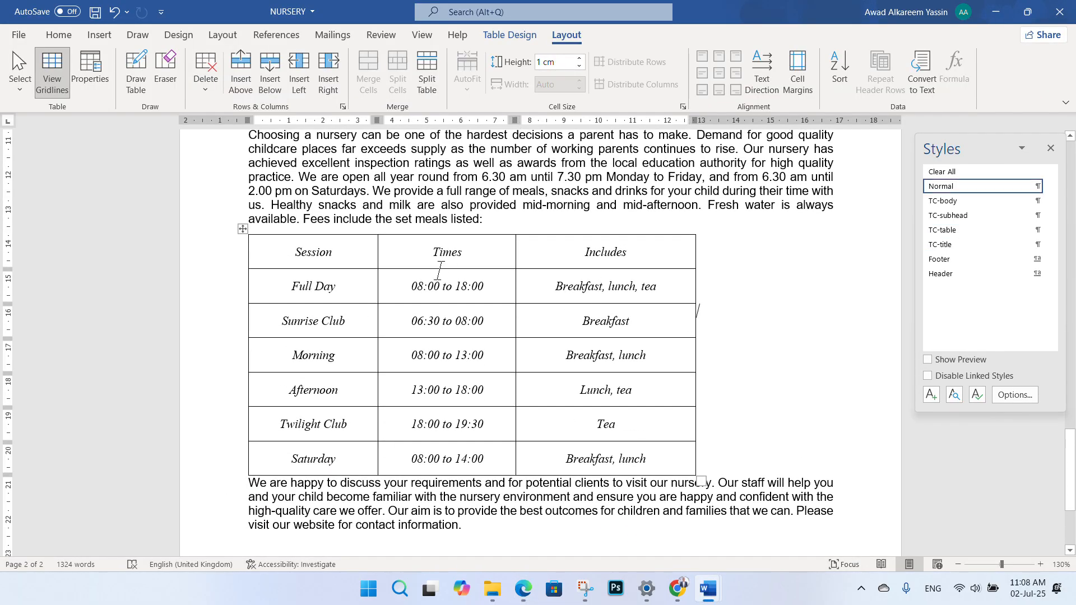
left_click(60, 35)
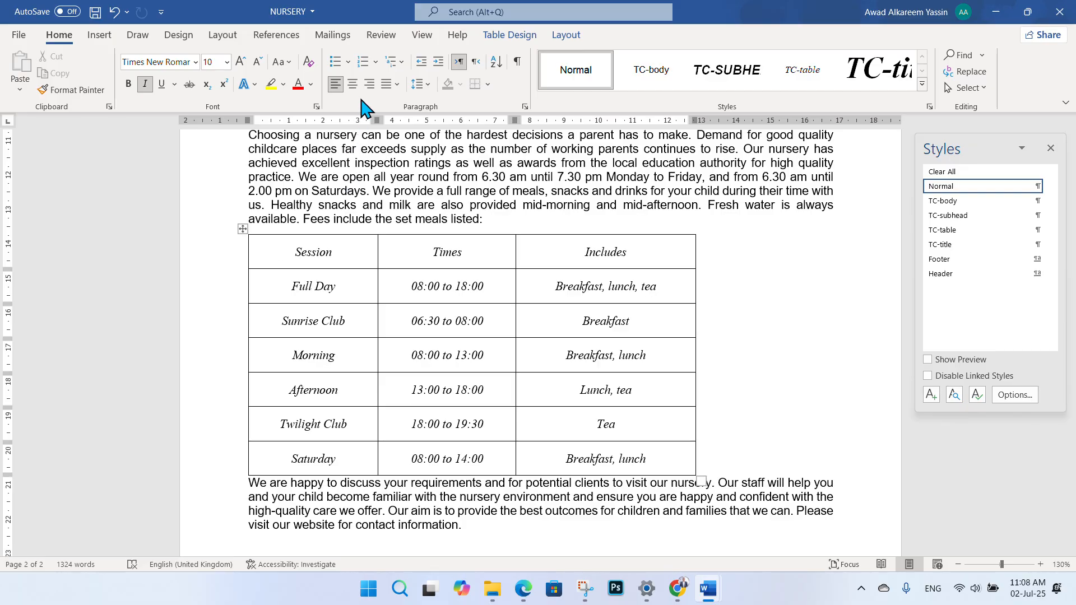
left_click(352, 84)
left_click(278, 256)
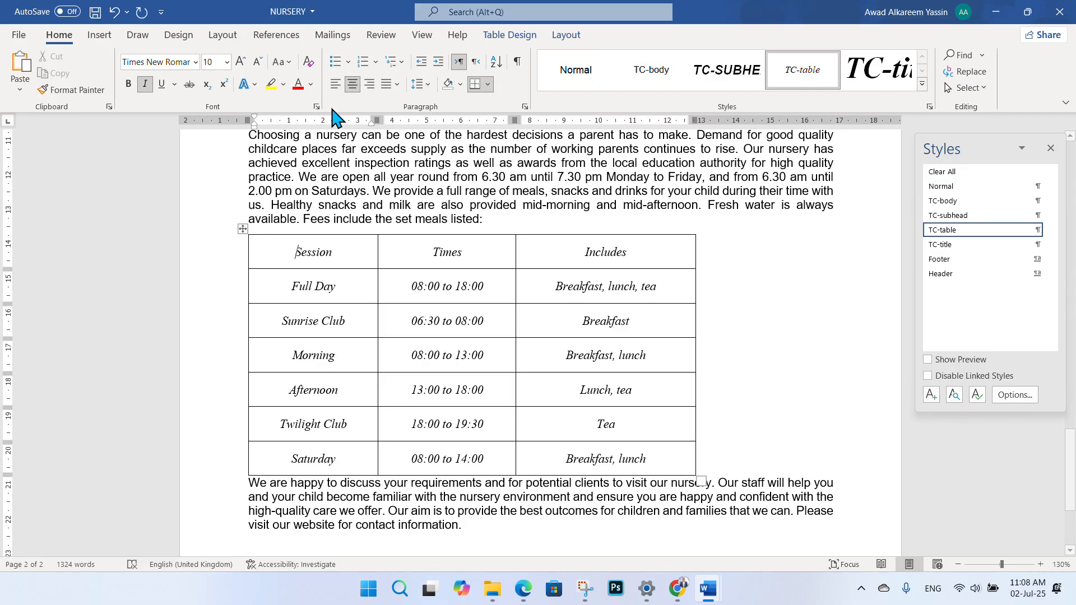
left_click(242, 226)
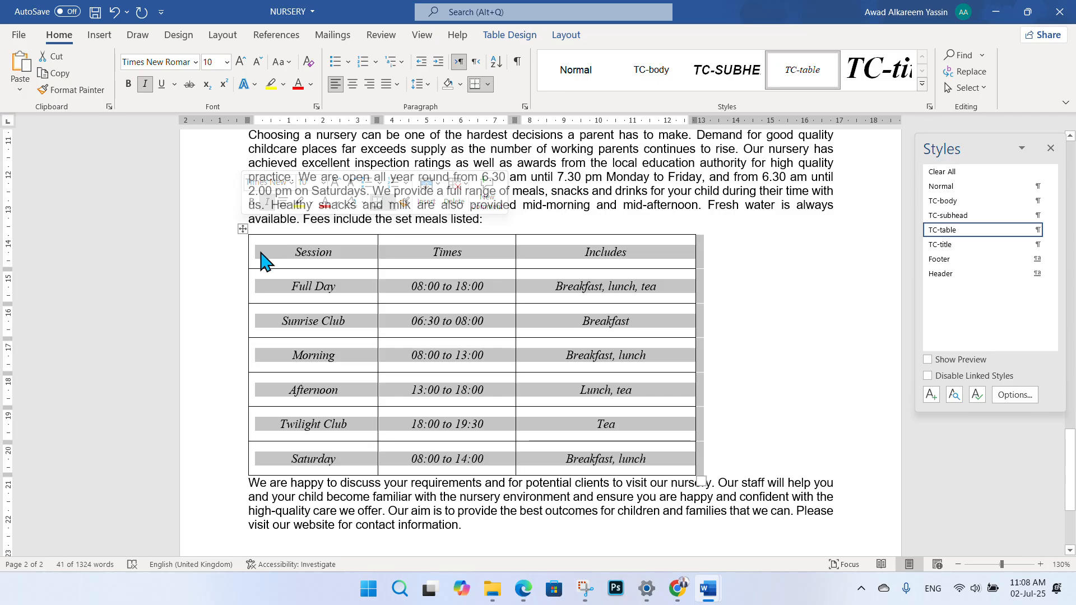
left_click(353, 84)
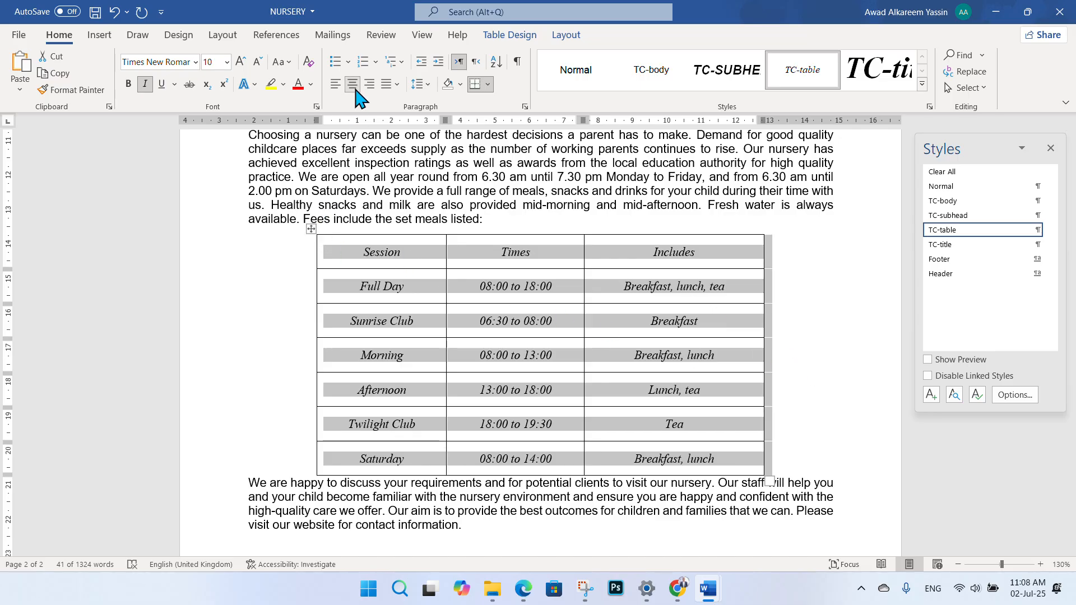
left_click(822, 392)
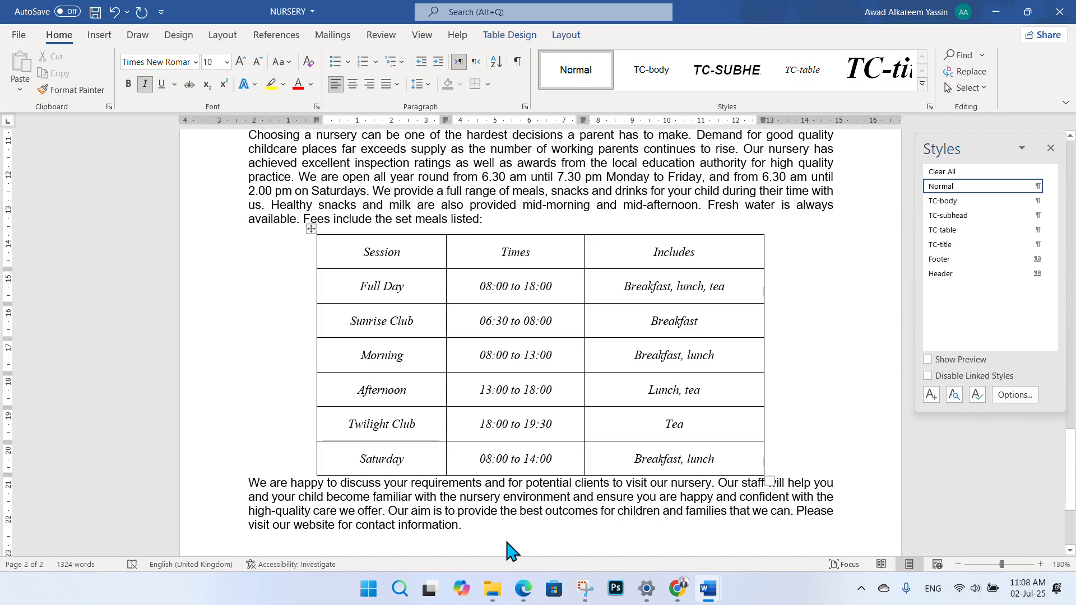
- Draw a tick beside question 9 in the PDF to mark it complete
left_click(523, 588)
scroll(507, 337, "down", 1)
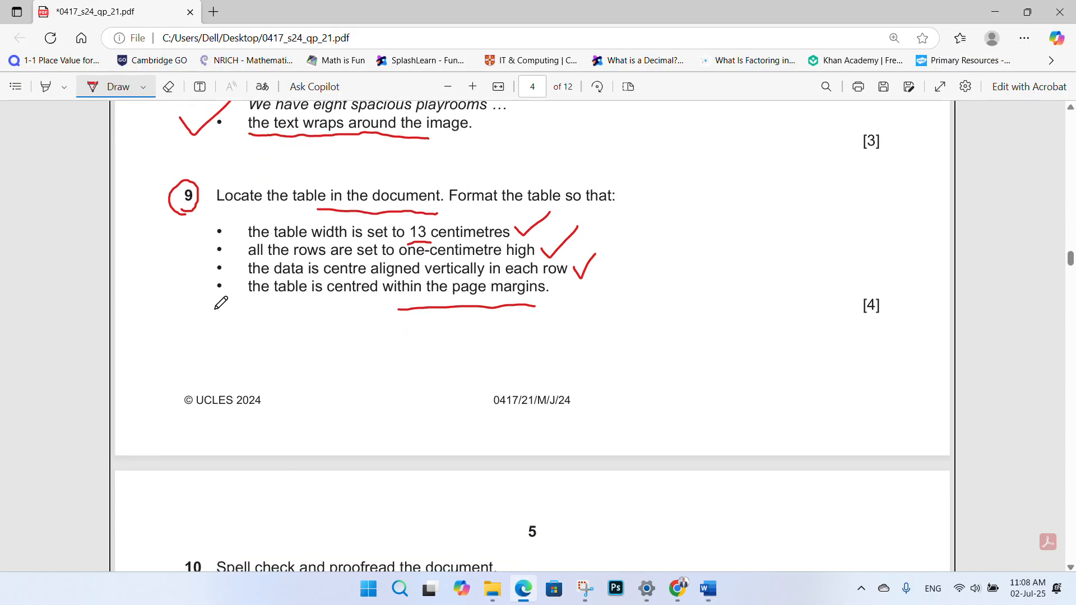
left_click_drag(192, 332, 207, 311)
scroll(491, 317, "down", 3)
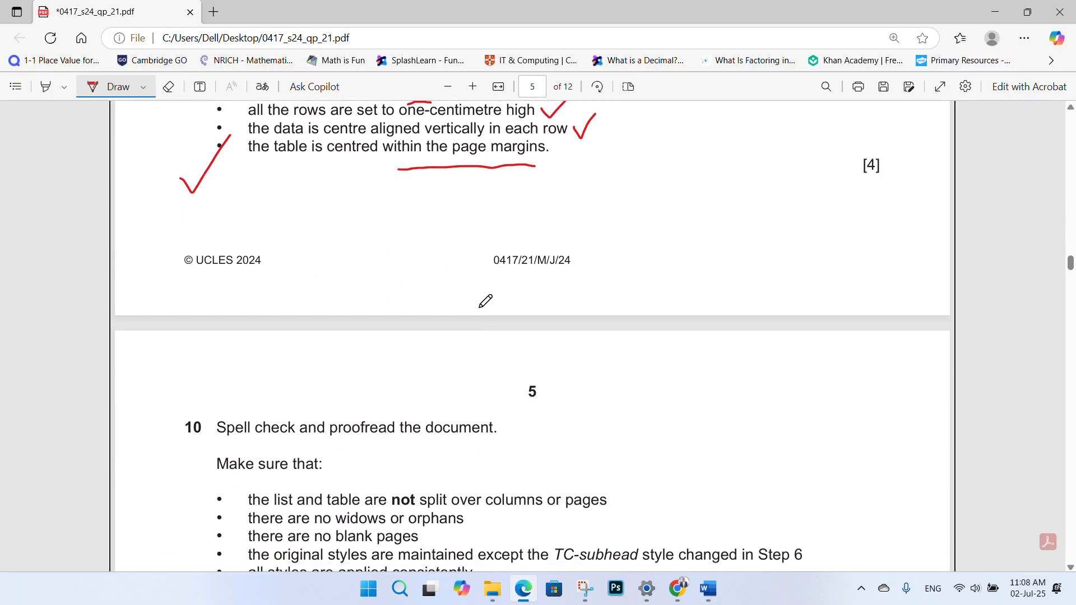
scroll(476, 303, "down", 4)
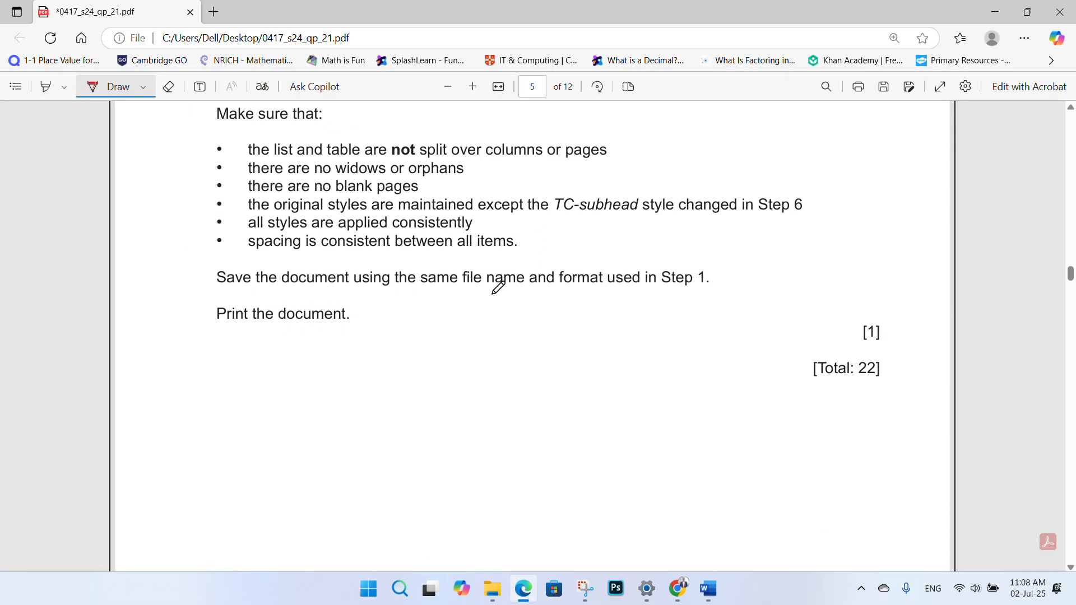
scroll(493, 286, "up", 3)
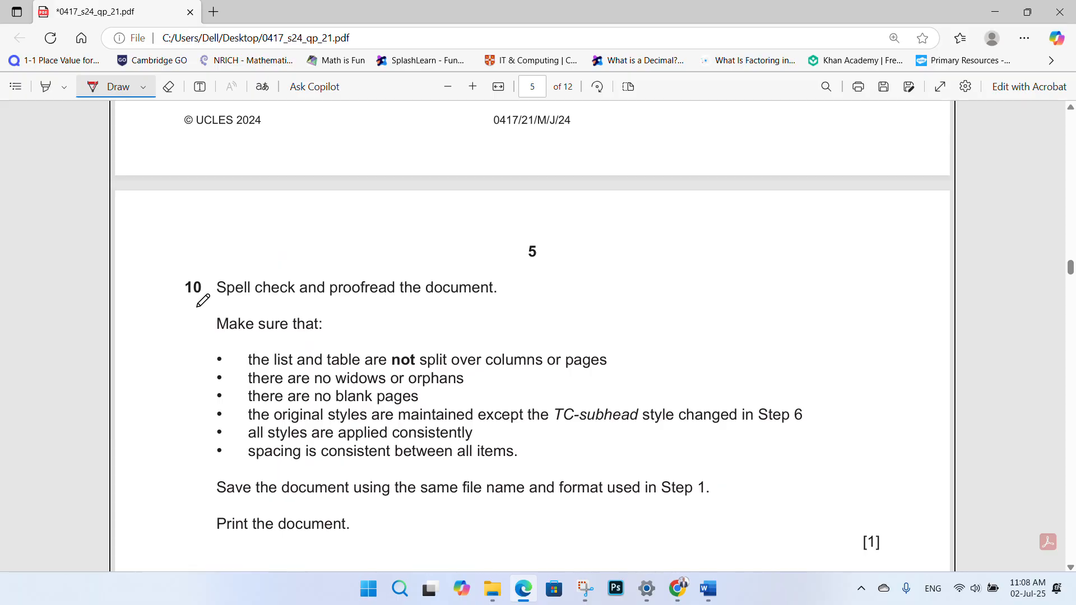
- Circle question 10 and underline its proofreading and 'Make sure that' lines, then return to NURSERY
mouse_move(179, 305)
left_mouse_down()
mouse_move(197, 267)
mouse_move(178, 308)
mouse_move(477, 309)
left_mouse_up()
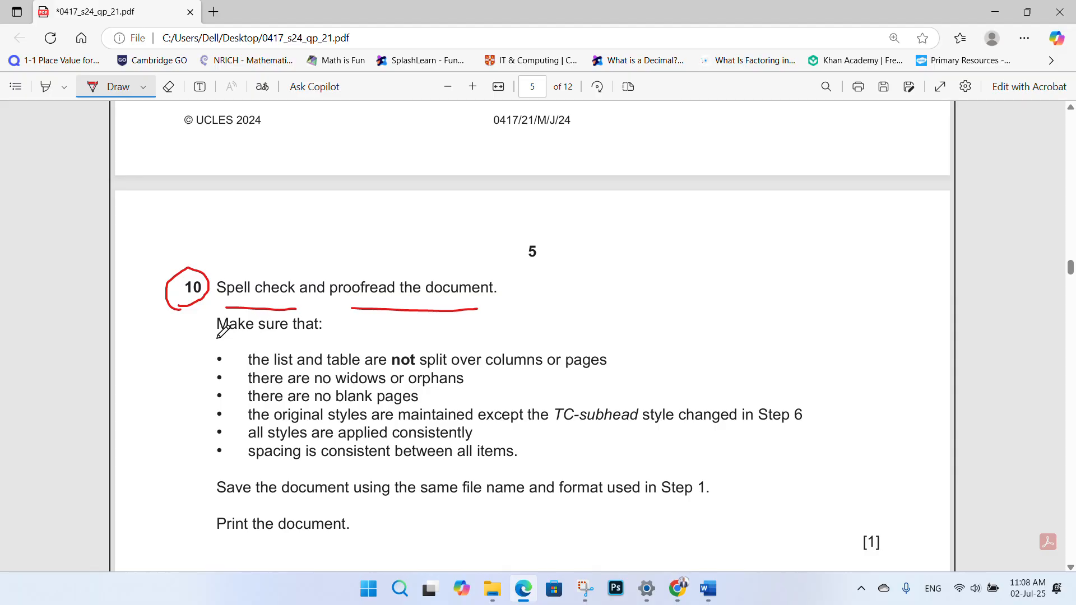
left_click_drag(218, 336, 322, 337)
mouse_move(708, 589)
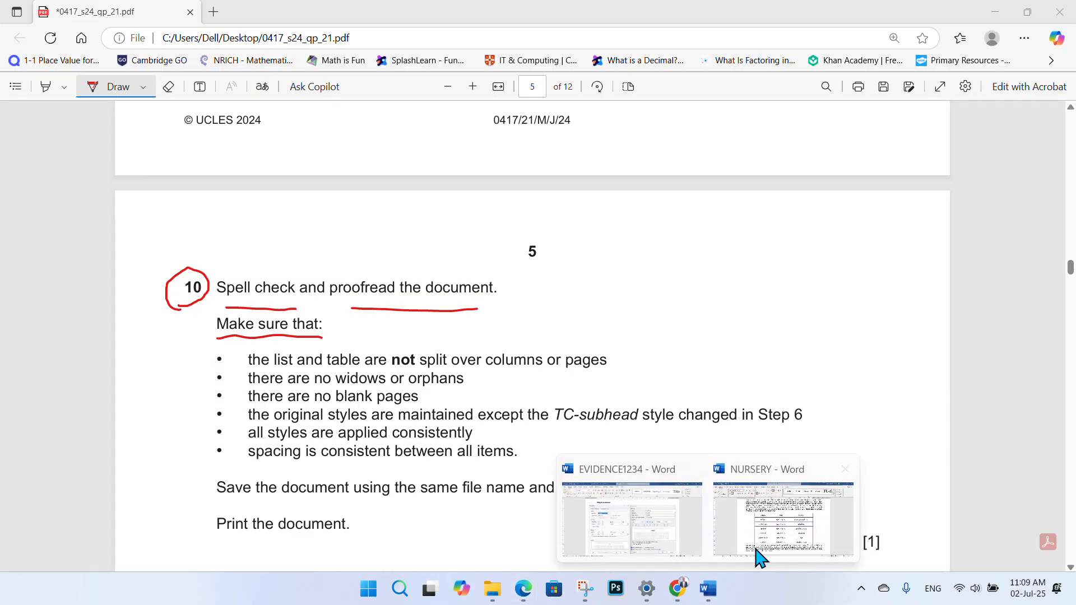
left_click(754, 552)
- Scroll through NURSERY to confirm the numbered list and fees table aren't split across pages
scroll(566, 303, "up", 3)
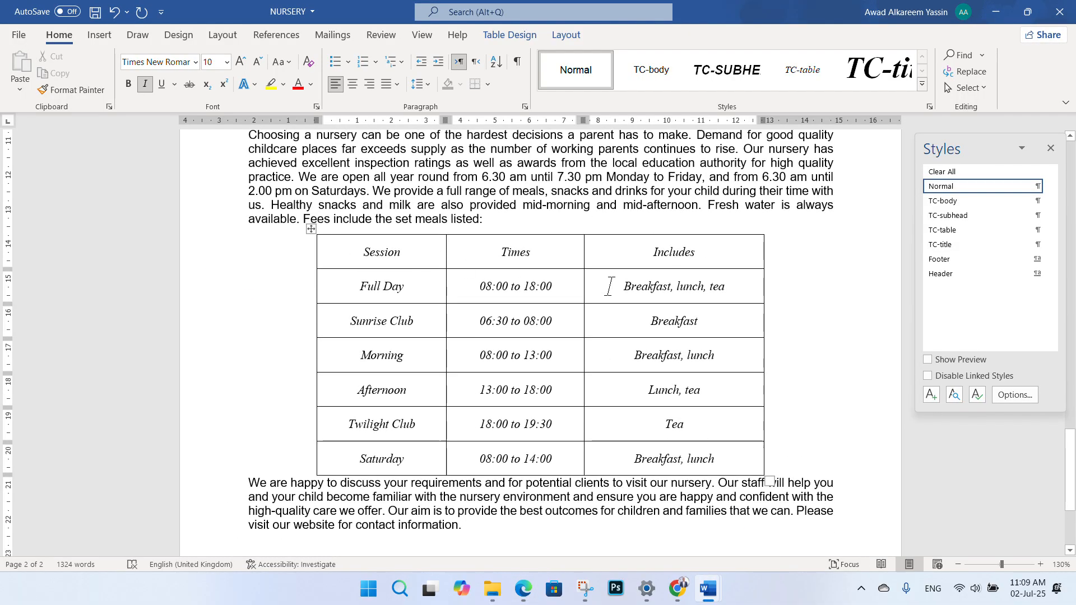
scroll(457, 257, "up", 15)
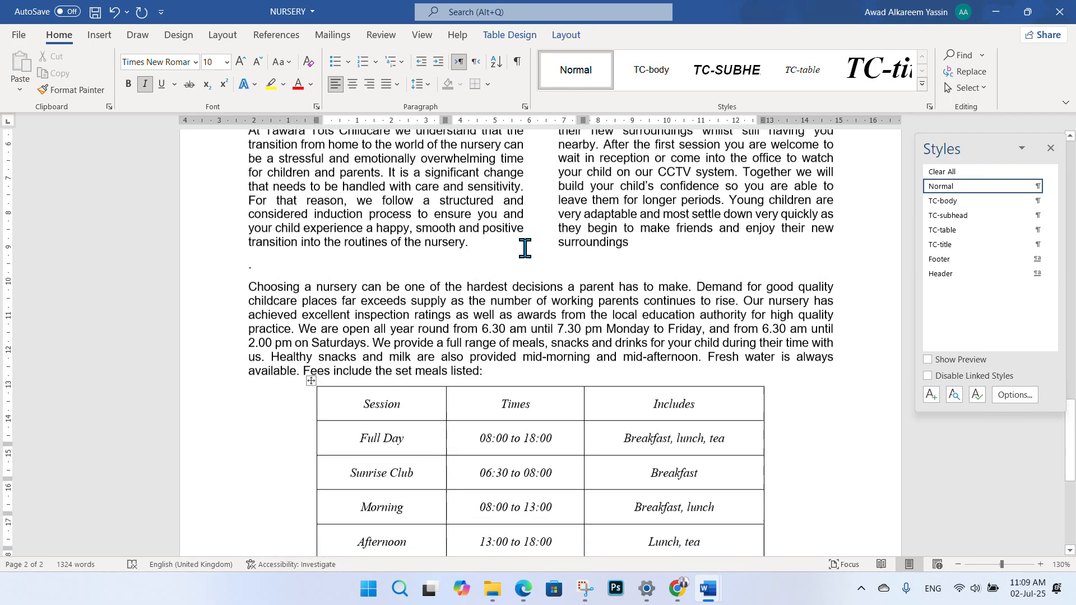
scroll(628, 219, "up", 20)
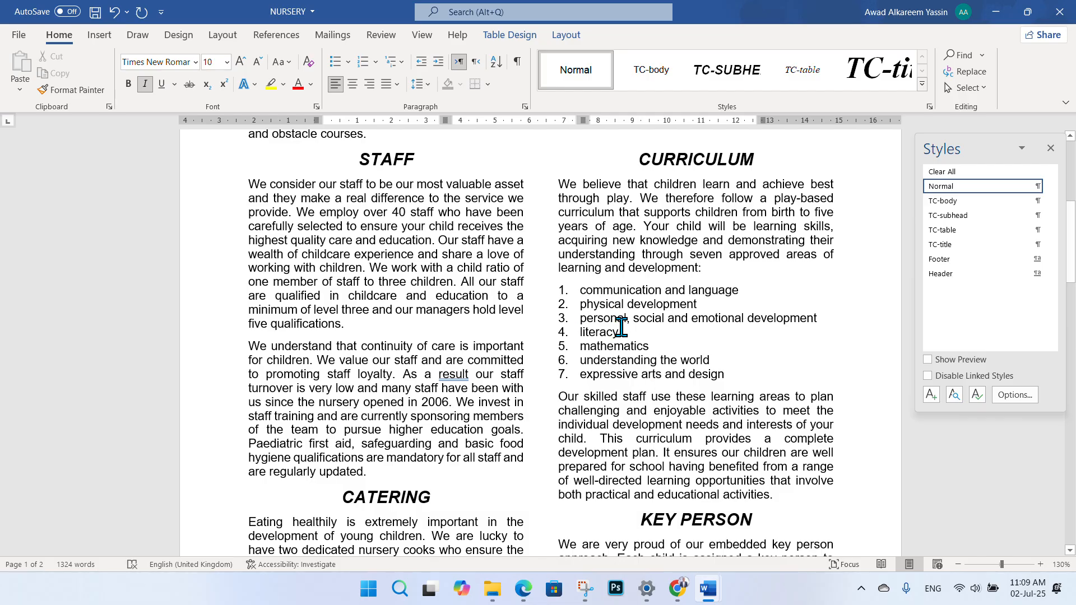
scroll(638, 331, "down", 15)
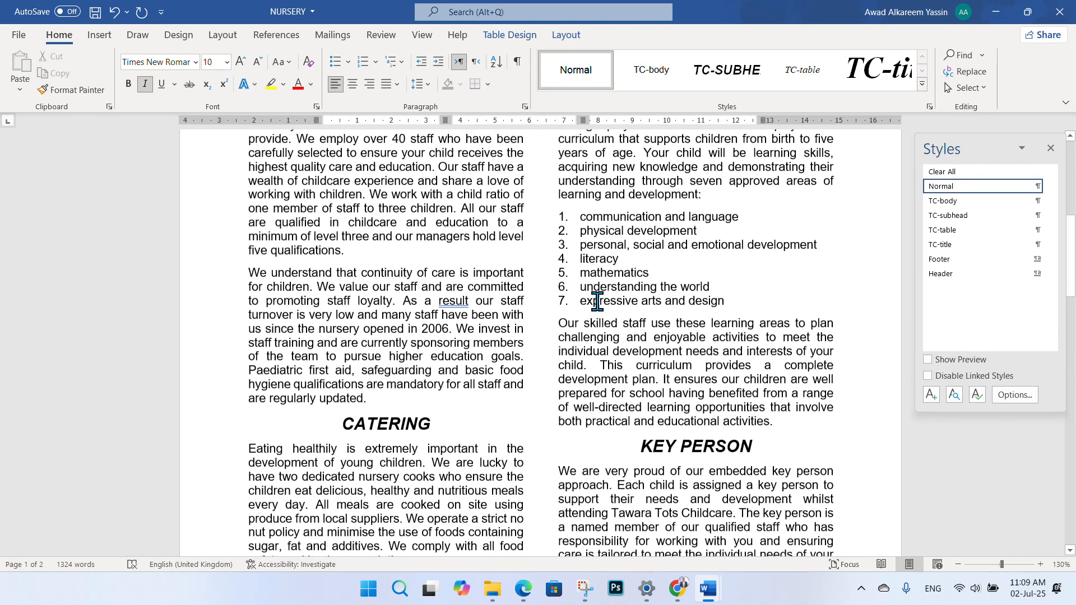
scroll(539, 343, "down", 6)
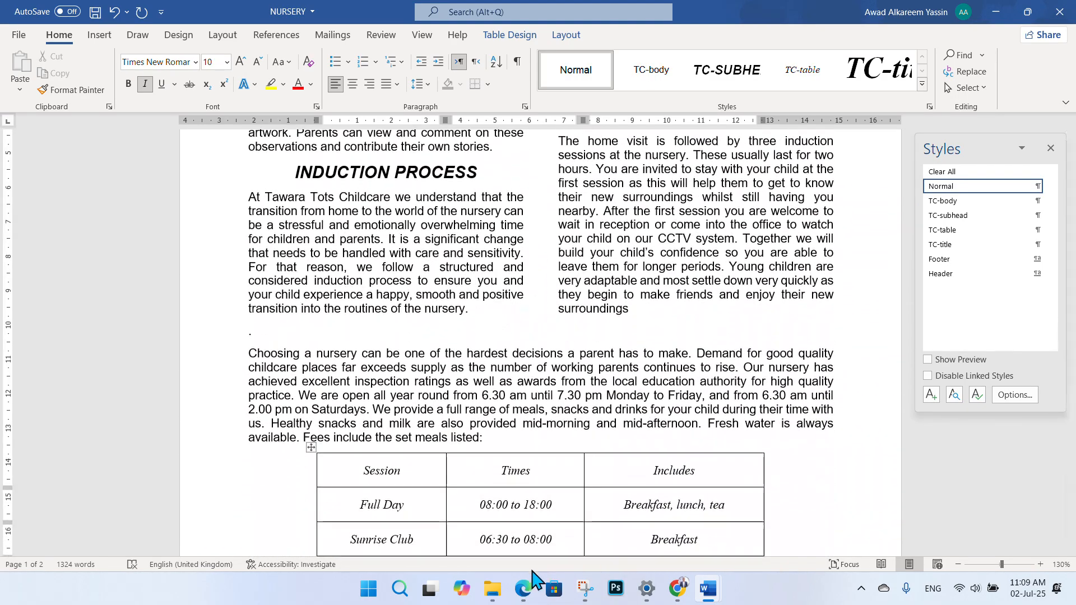
- Tick question 10's no-split list and table requirement in the PDF
left_click(523, 588)
left_click_drag(614, 363, 674, 309)
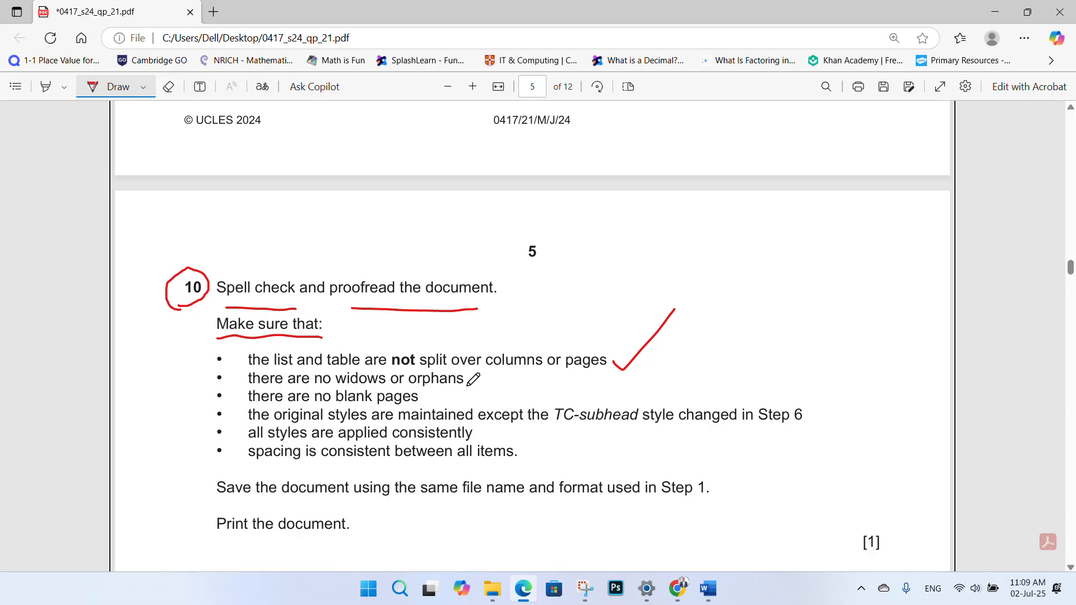
left_click(709, 590)
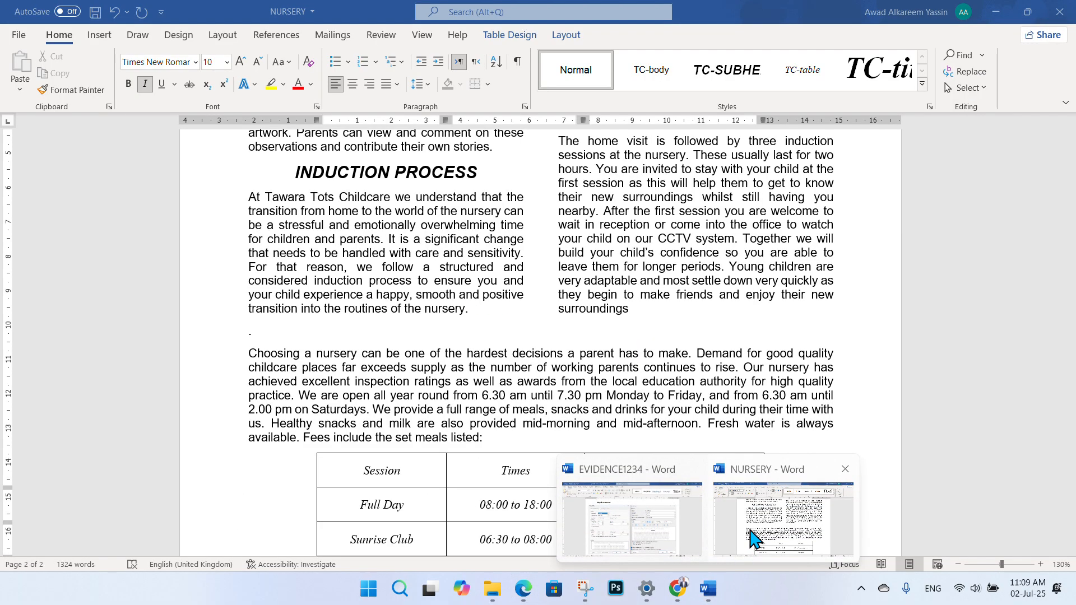
- Insert a page break before 'The key person' paragraph to push it onto page 2
left_click(752, 537)
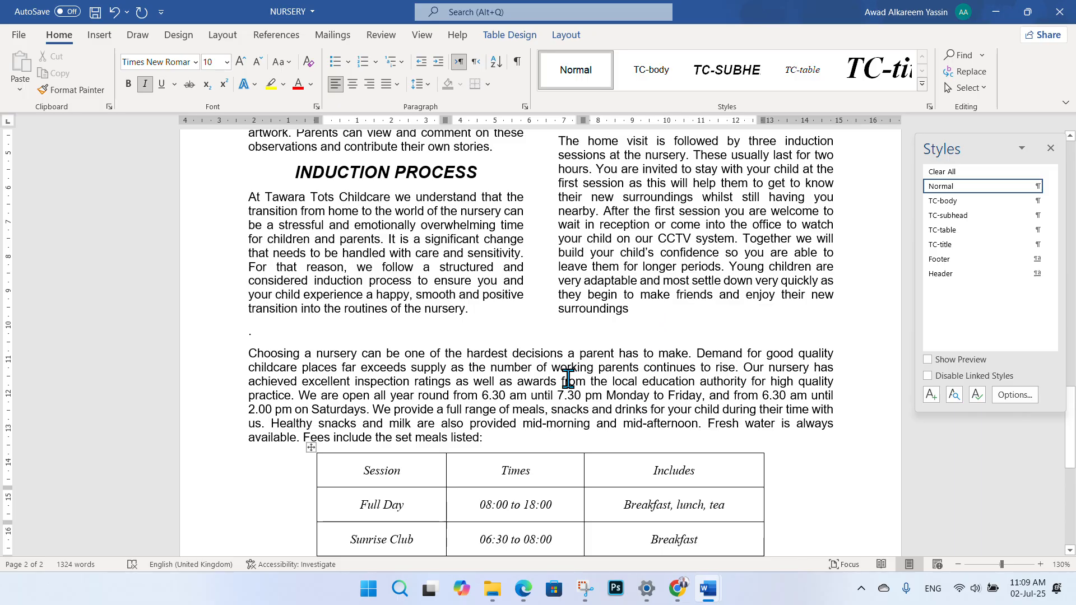
scroll(567, 379, "up", 8)
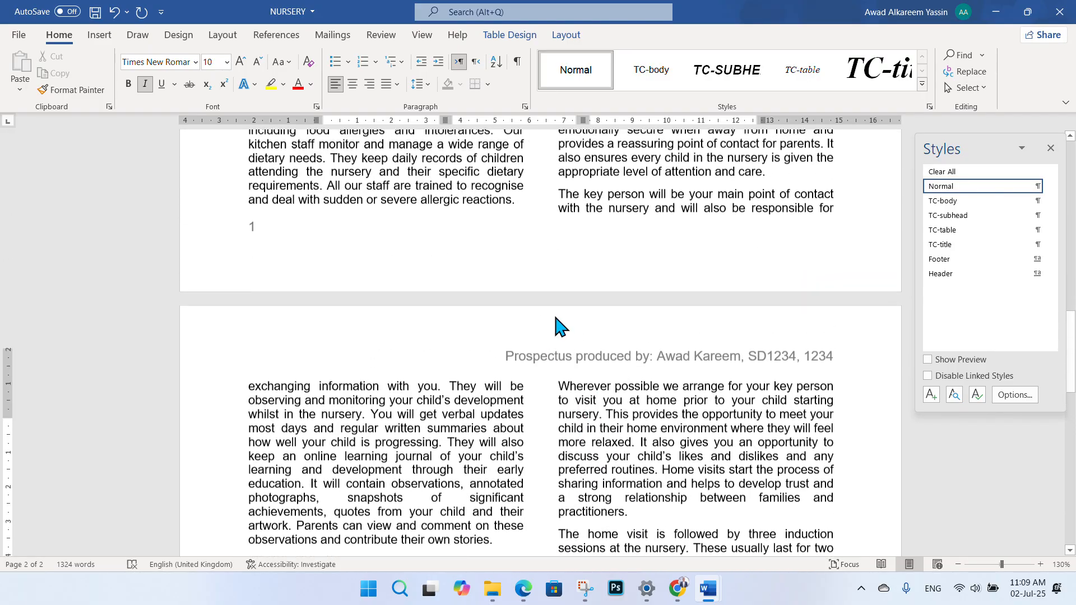
scroll(561, 327, "up", 3)
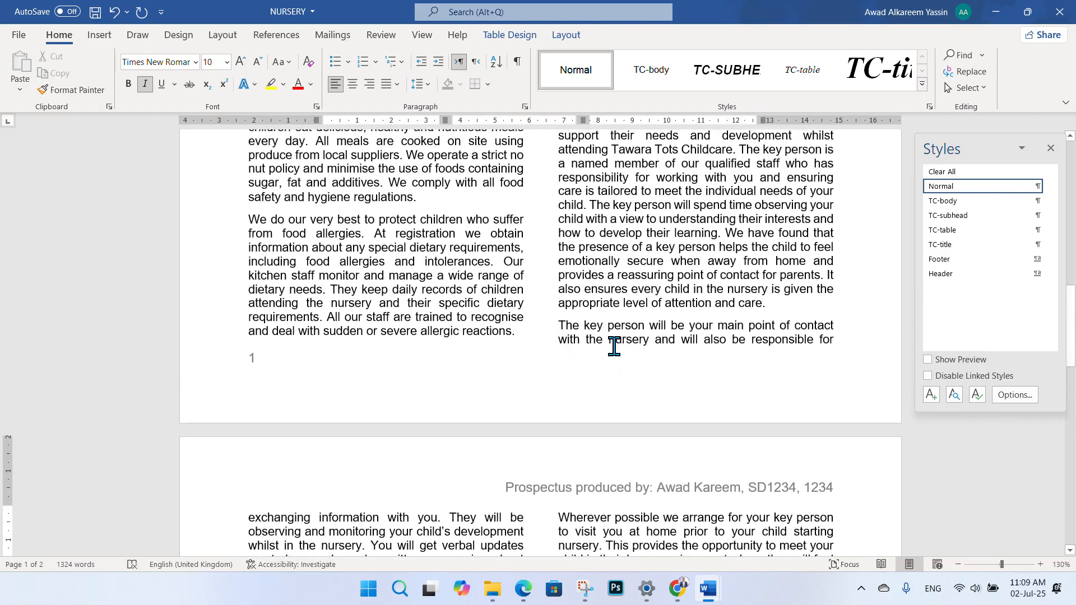
scroll(568, 329, "up", 1)
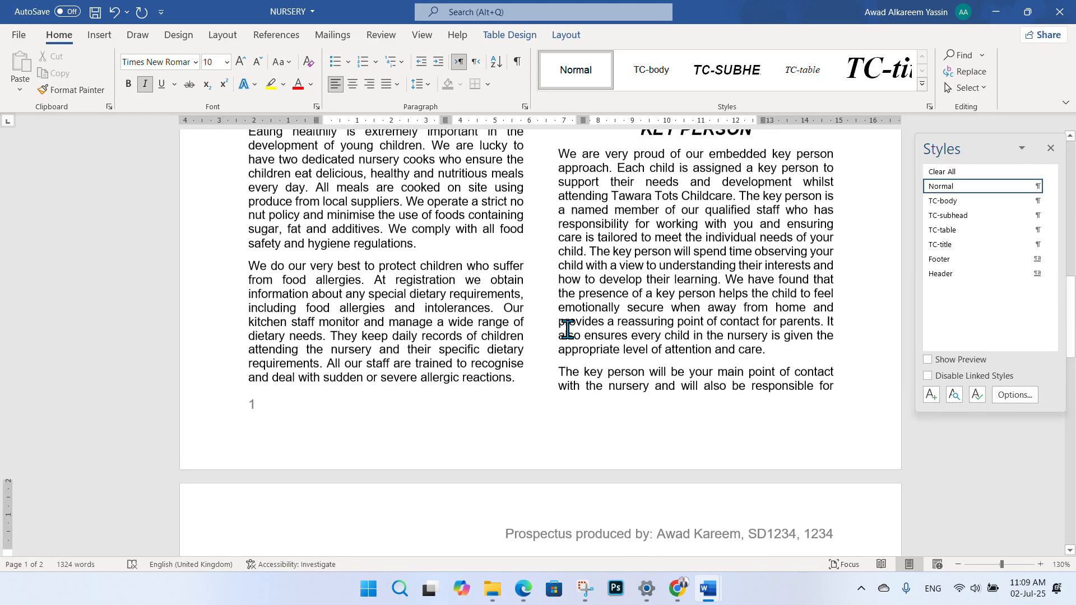
left_click(555, 372)
scroll(593, 370, "down", 1)
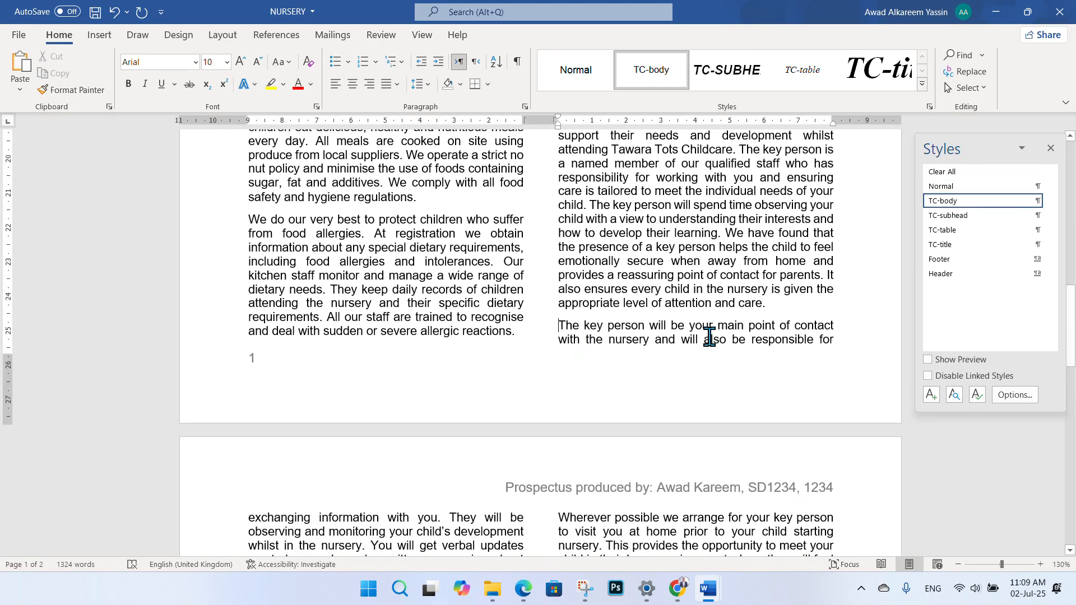
scroll(616, 347, "down", 3)
scroll(607, 247, "up", 1)
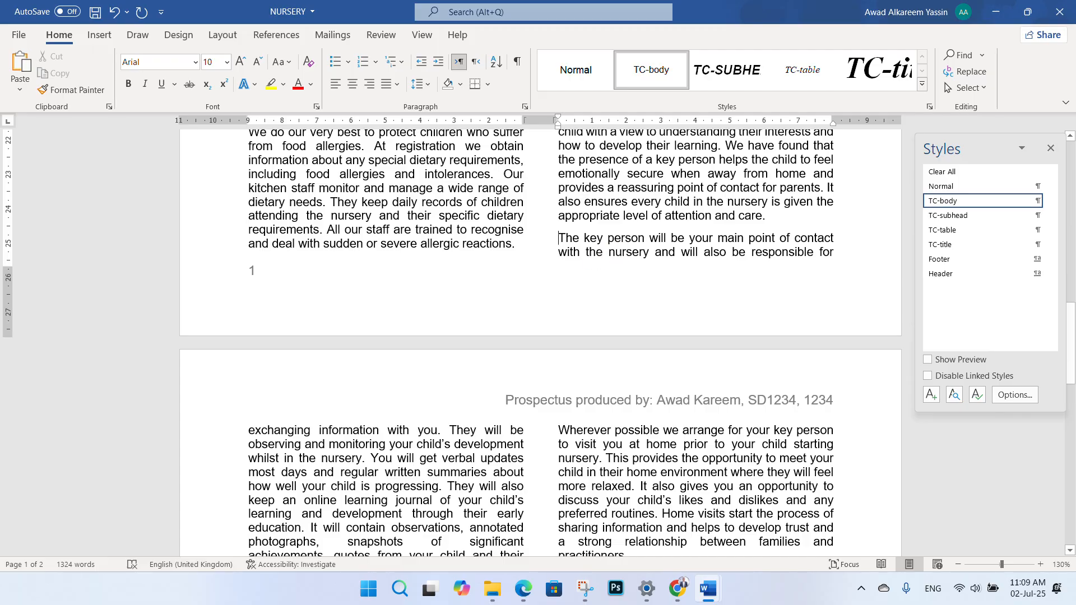
key("ctrl+shift+Return")
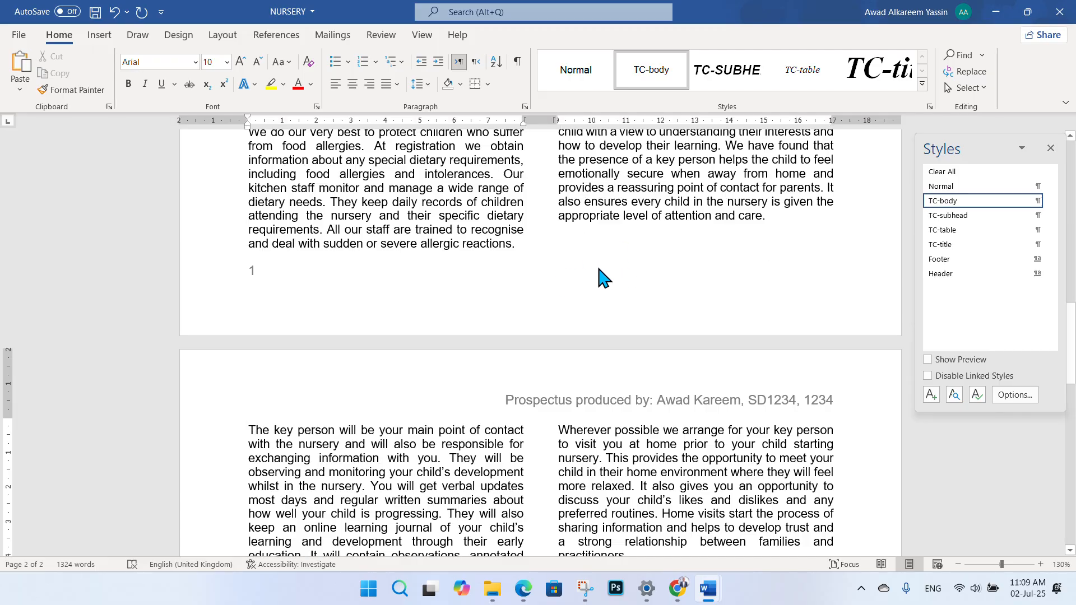
- Look over the prospectus pages to check the layout and bring up the Review commands
scroll(611, 258, "up", 8)
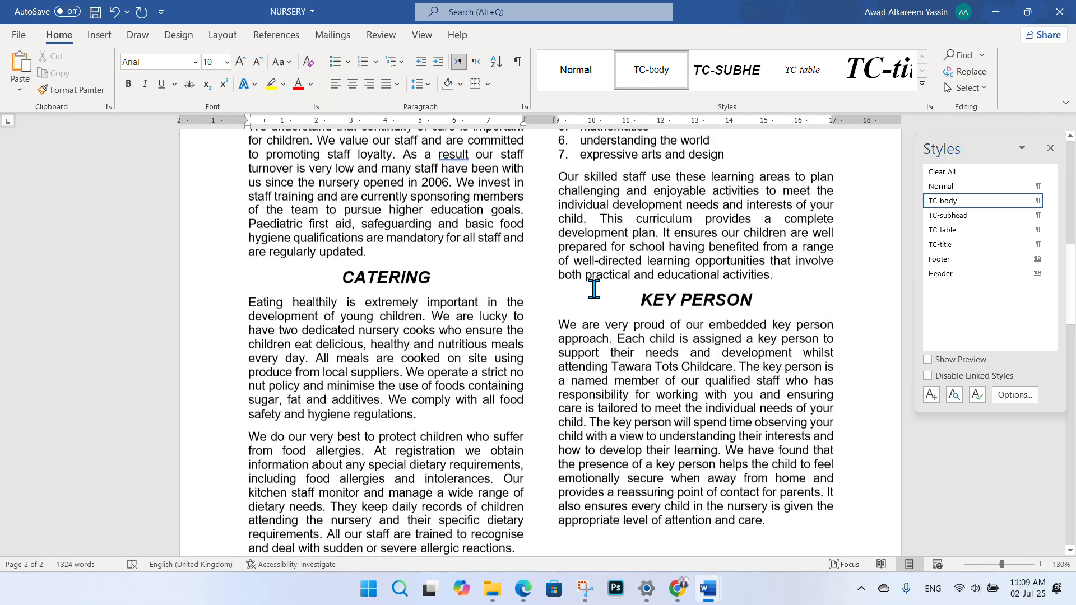
scroll(590, 289, "down", 10)
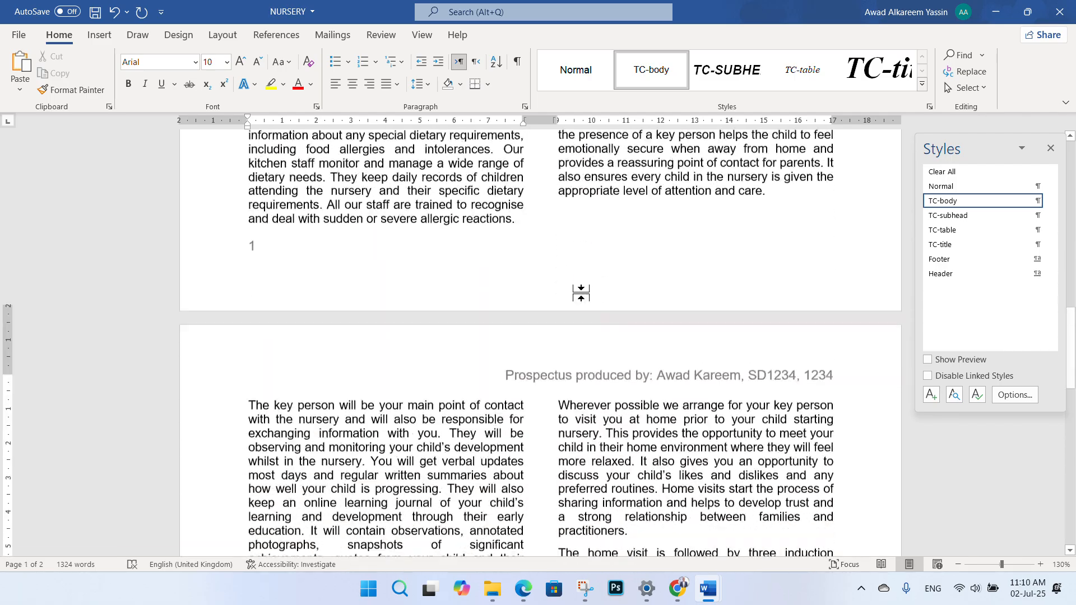
scroll(583, 299, "down", 7)
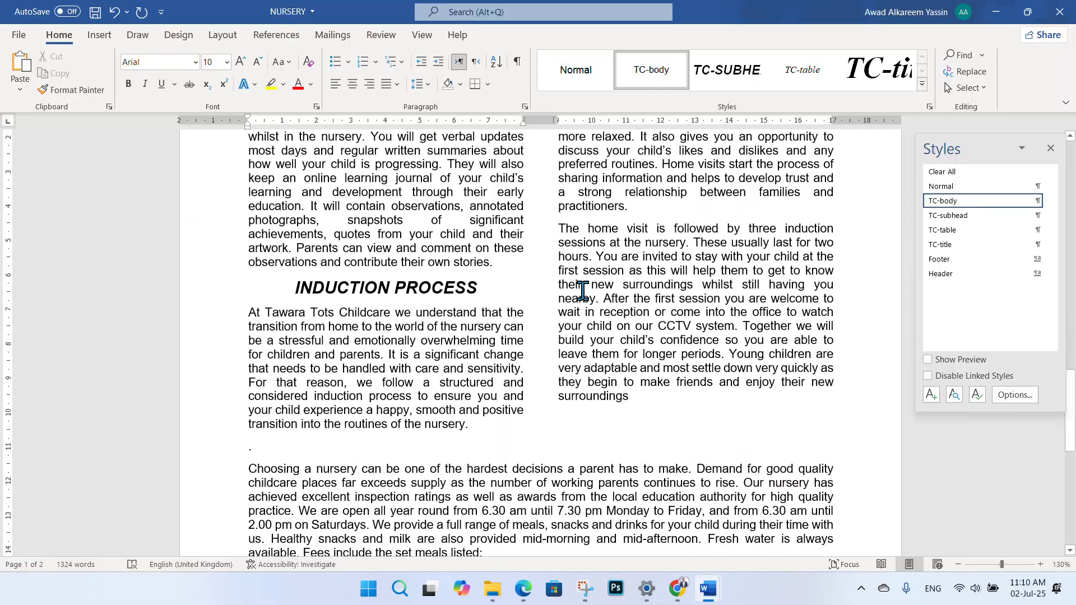
scroll(531, 307, "down", 7)
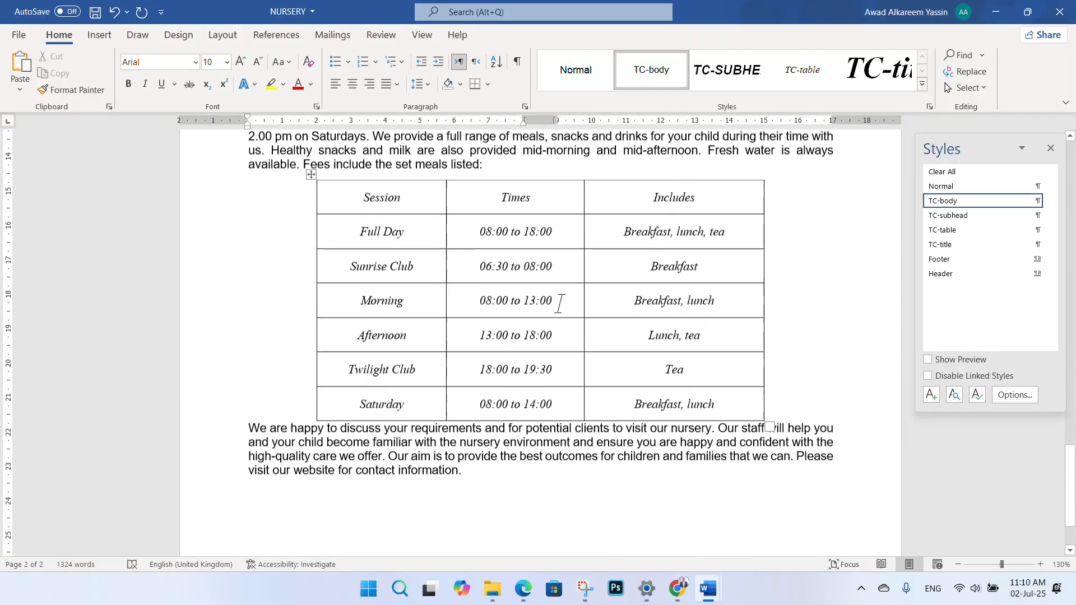
scroll(583, 303, "up", 20)
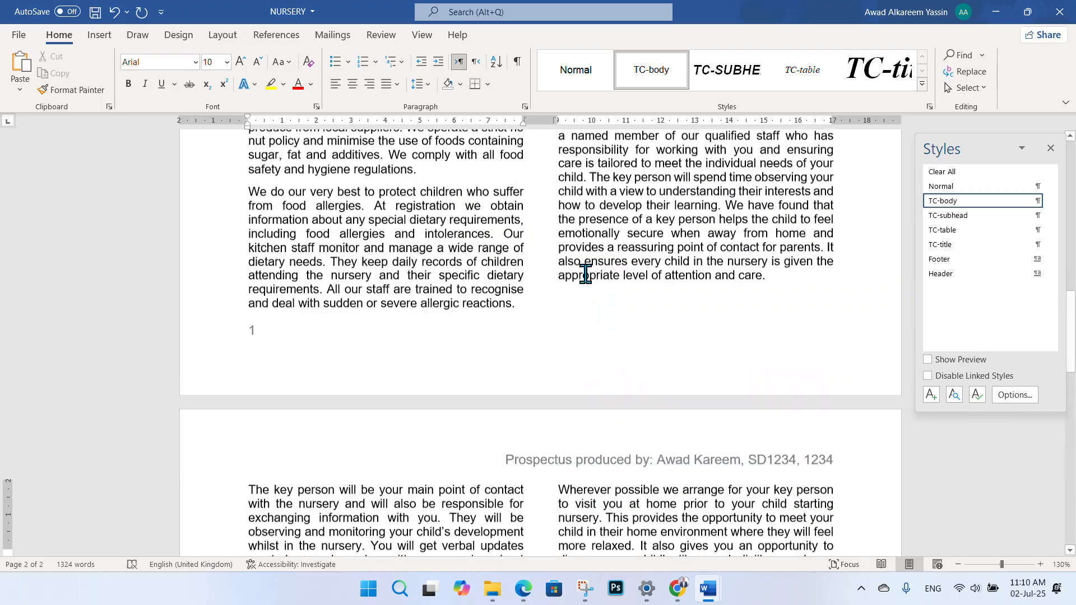
scroll(584, 271, "up", 8)
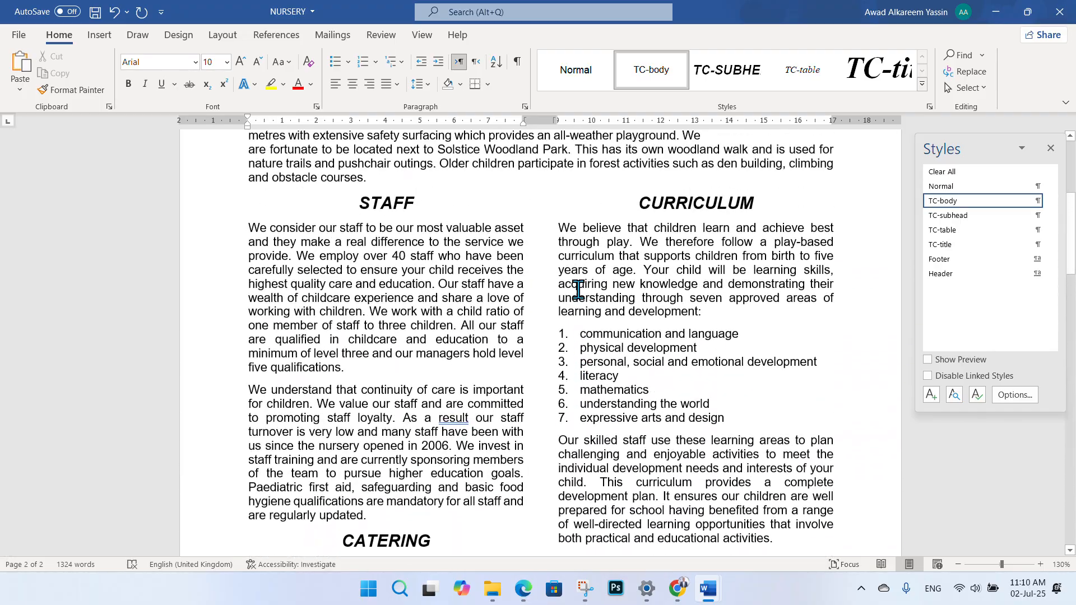
scroll(556, 297, "up", 2)
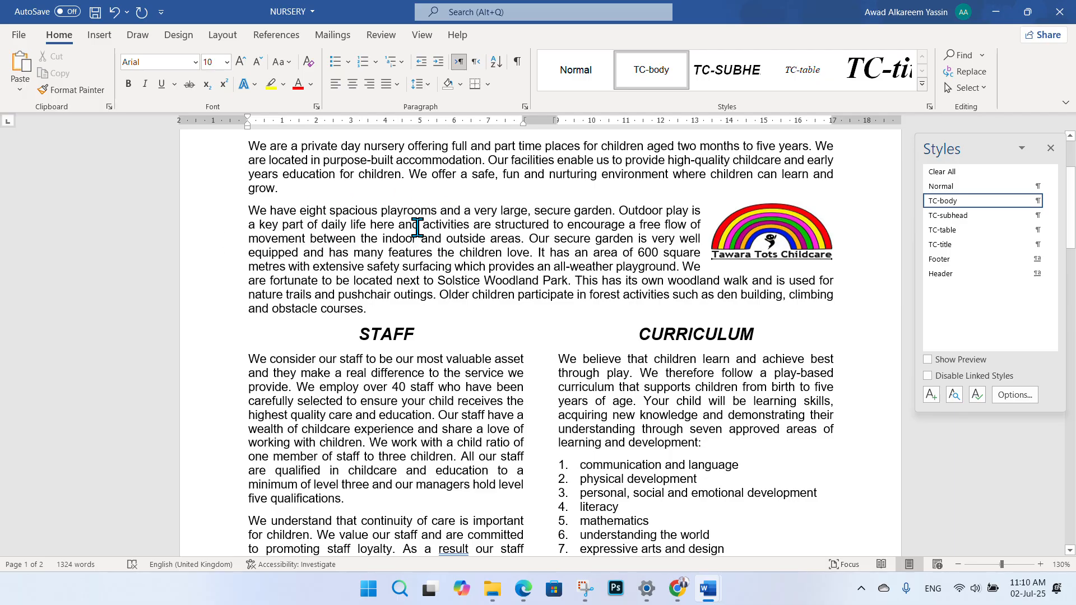
left_click(382, 37)
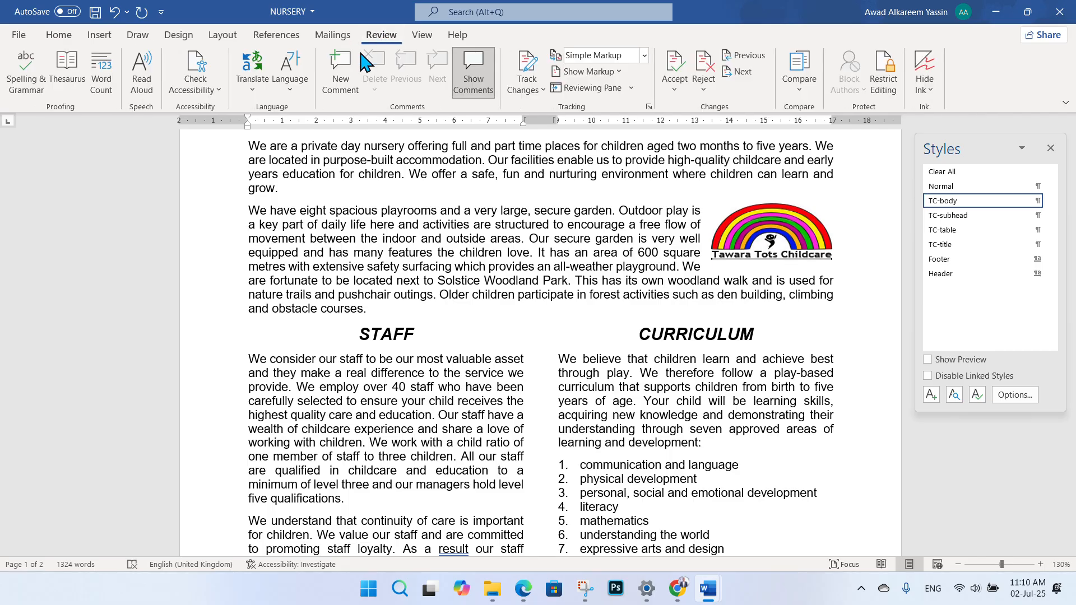
- Run Spelling & Grammar, accept the comma after 'As a result', and dismiss the completion message
left_click(24, 74)
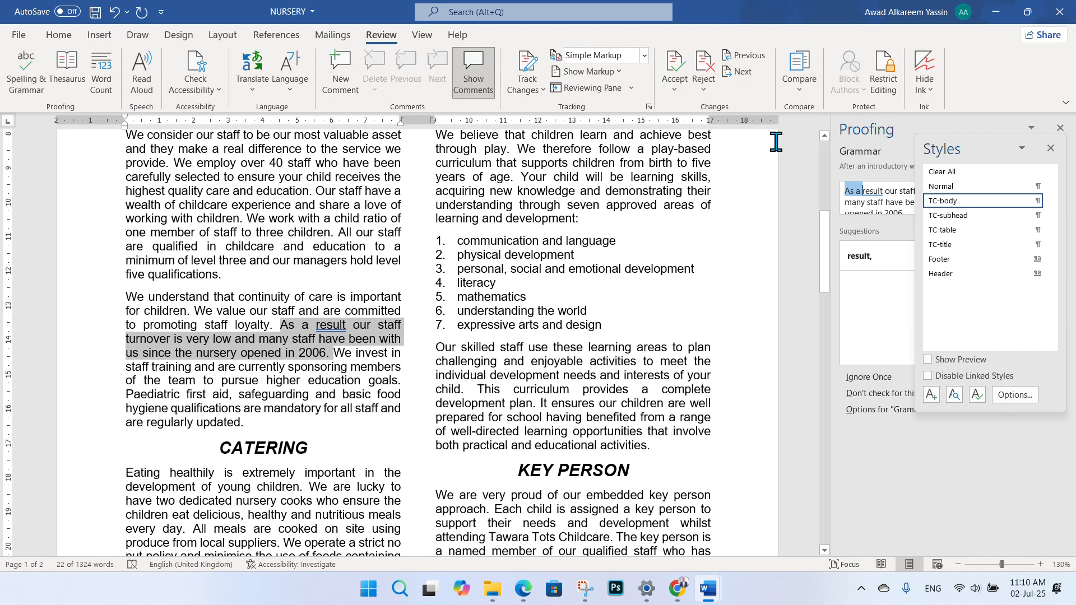
left_click(1050, 148)
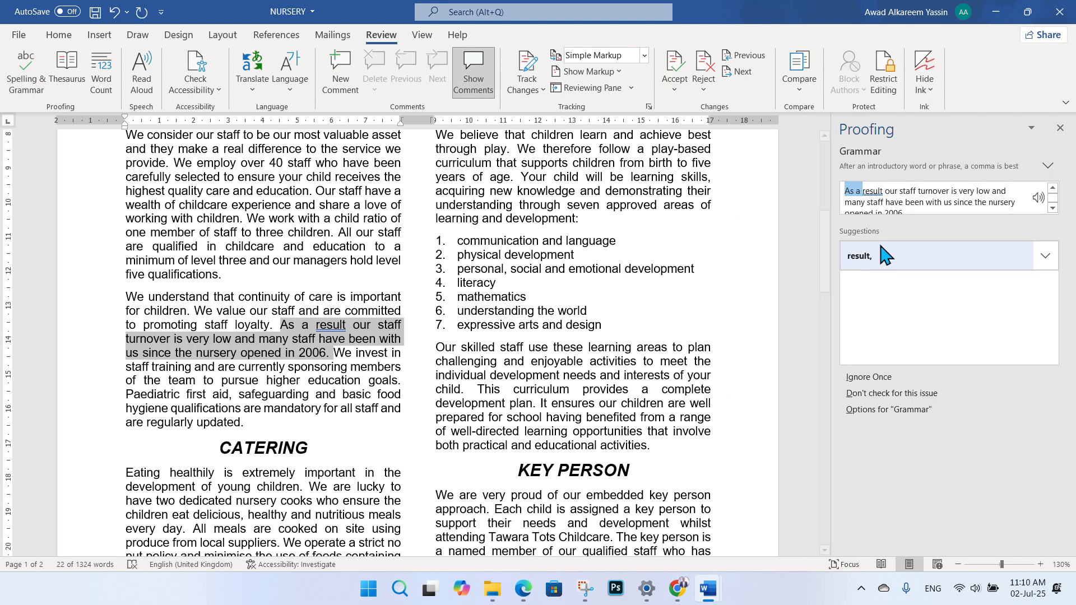
left_click(926, 272)
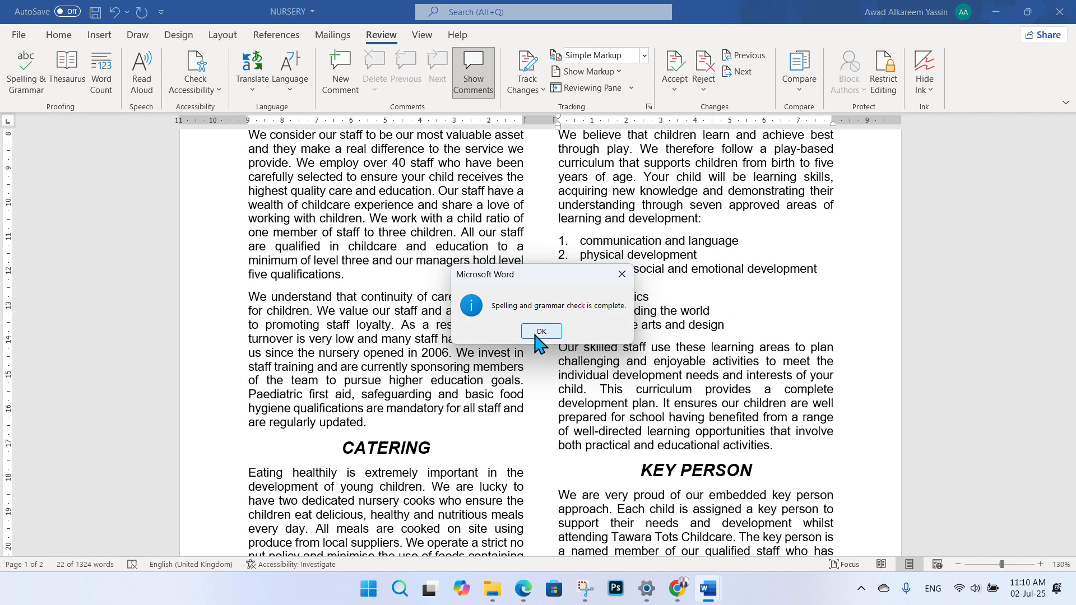
left_click(540, 330)
left_click(25, 84)
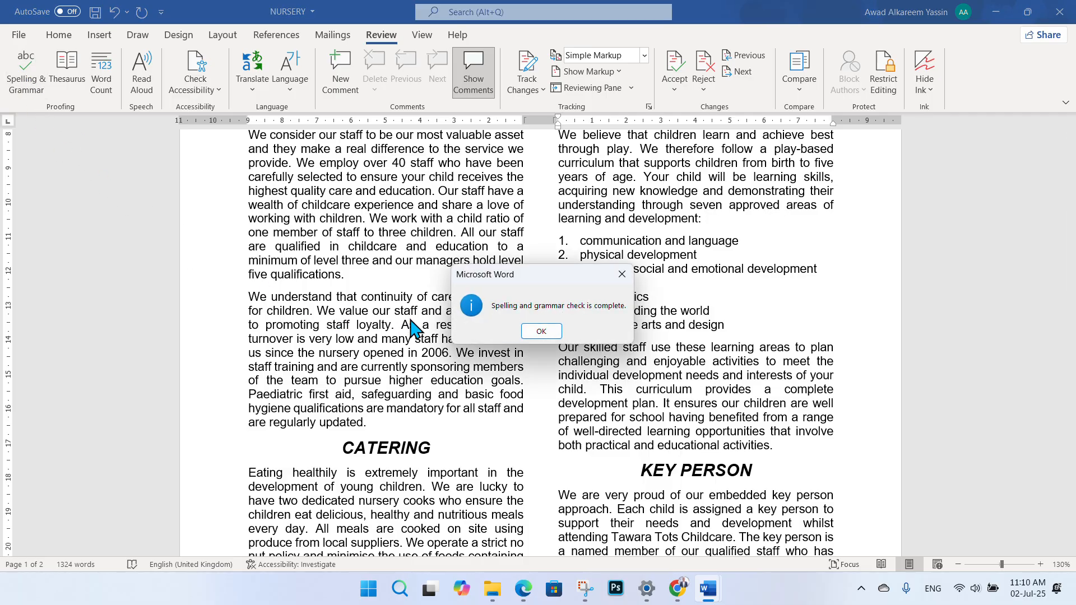
left_click(541, 330)
scroll(539, 284, "up", 4)
scroll(538, 284, "up", 3)
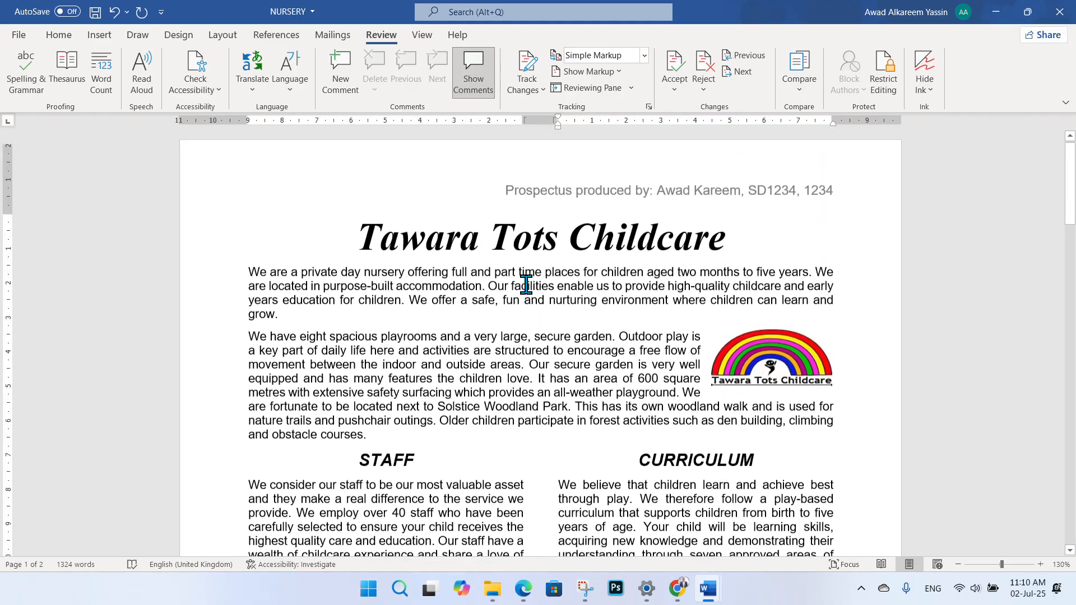
- Bring the Home ribbon's formatting commands back into view in Word
left_click(61, 36)
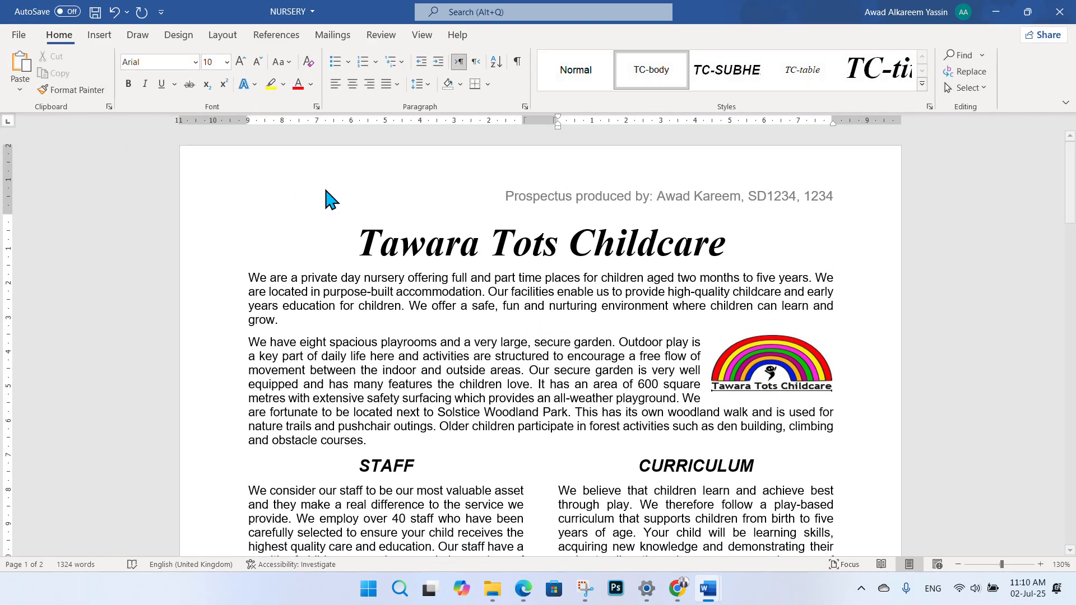
scroll(362, 269, "down", 5)
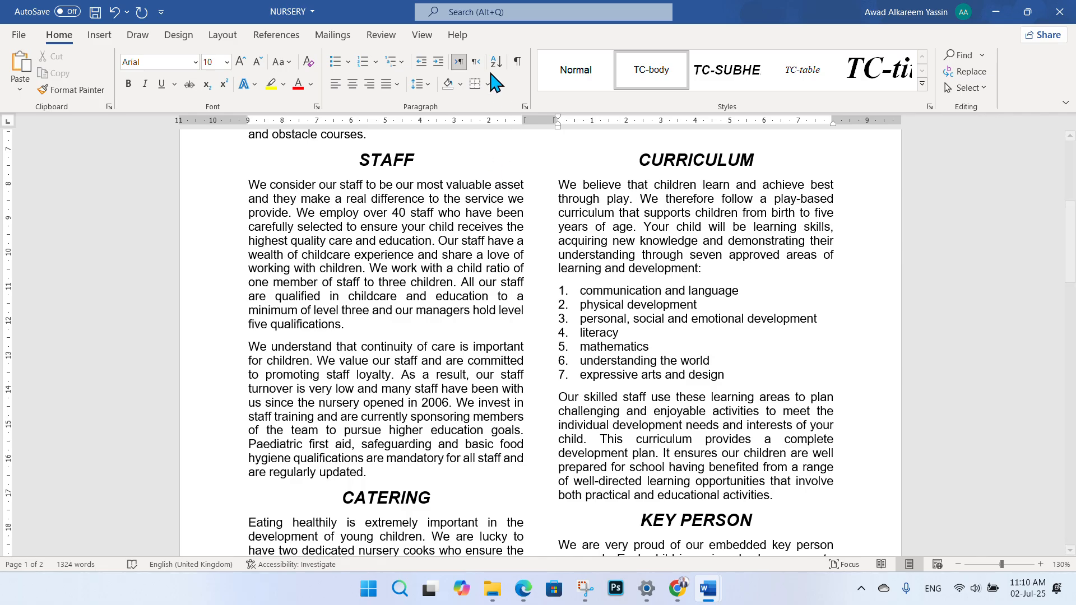
left_click(462, 29)
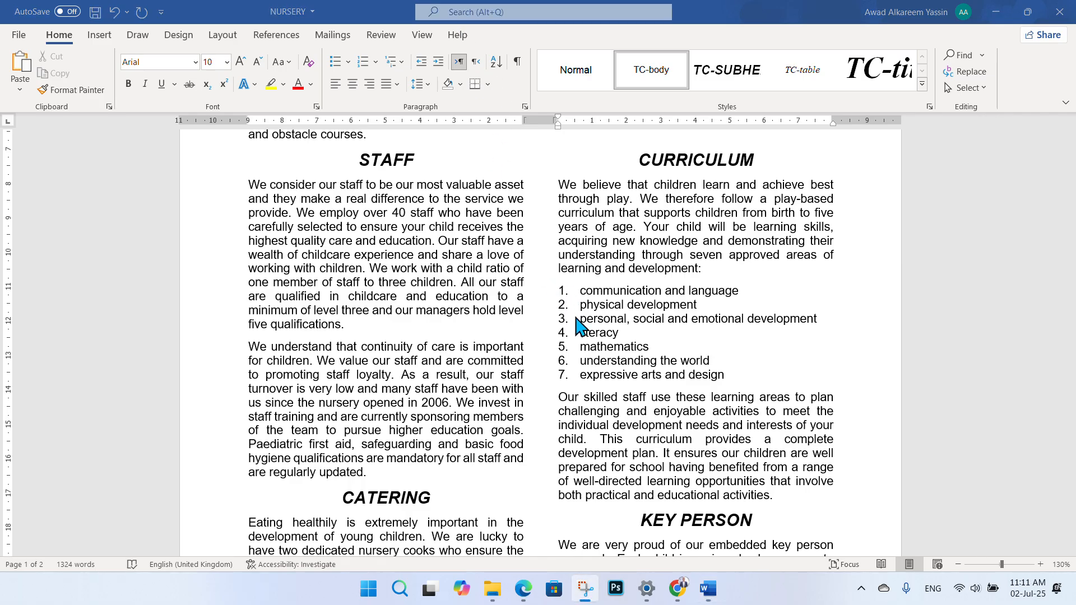
- Tick the no widows or orphans requirement on the exam task PDF
left_click(523, 587)
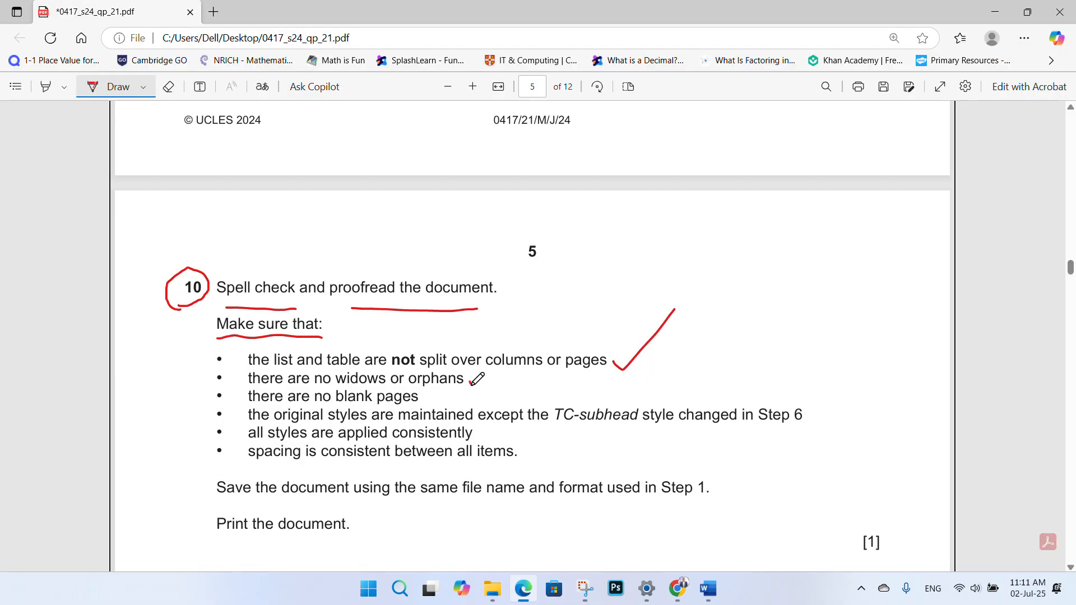
left_click_drag(471, 383, 491, 369)
mouse_move(708, 588)
left_click(762, 539)
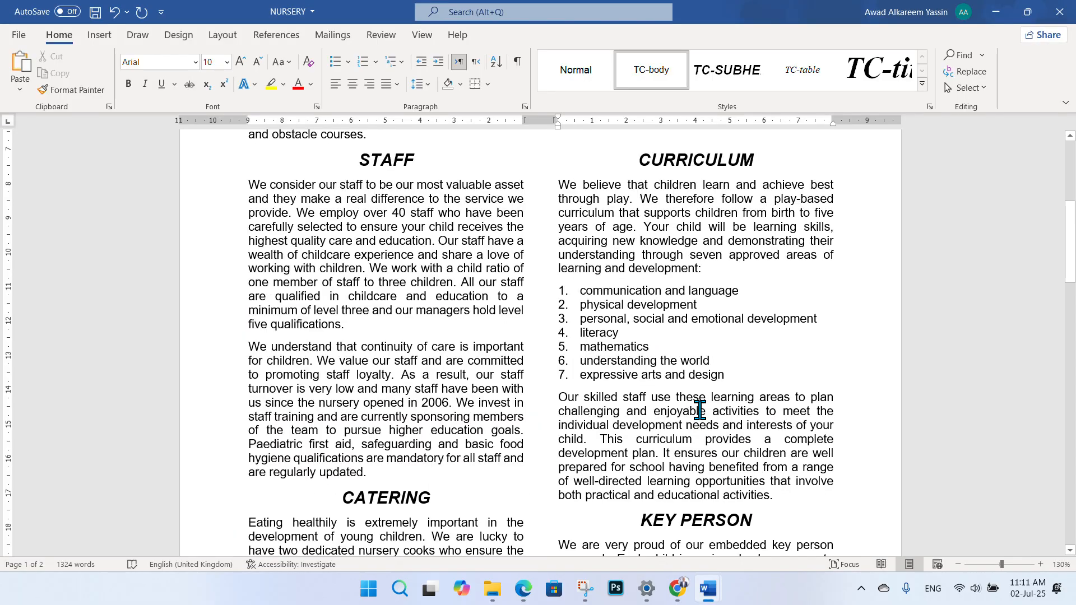
- Enable Widow/Orphan control under Line and Page Breaks and check the prospectus layout
left_click(525, 107)
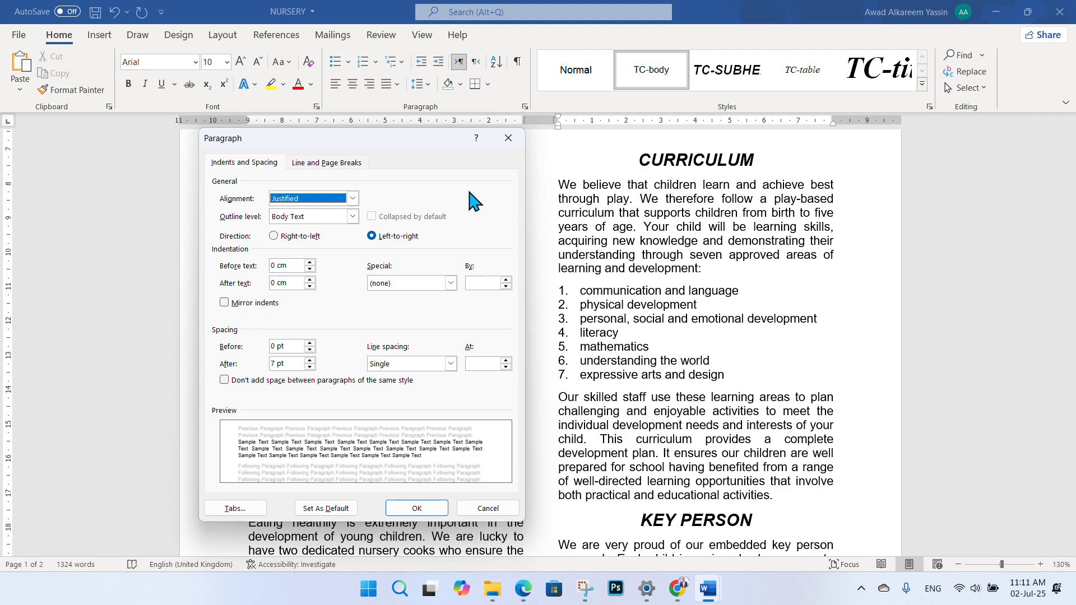
left_click(309, 164)
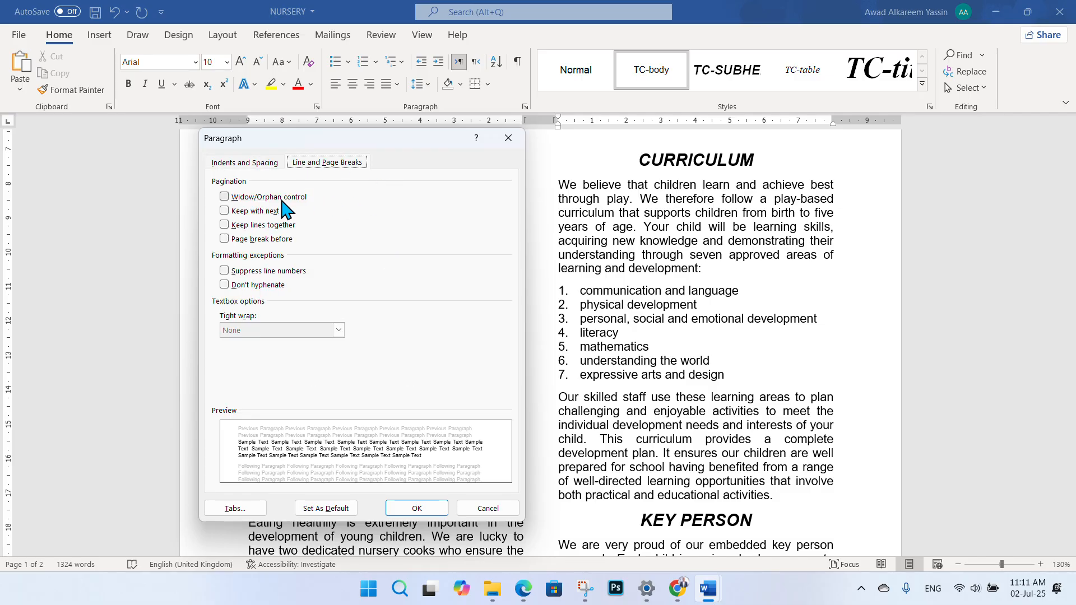
left_click(226, 199)
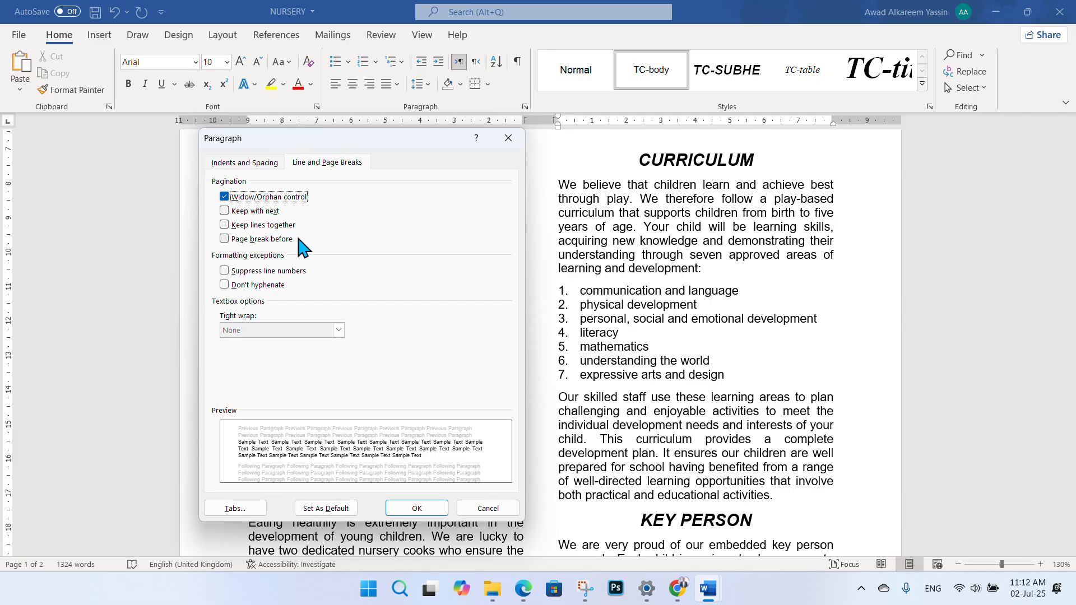
left_click(416, 508)
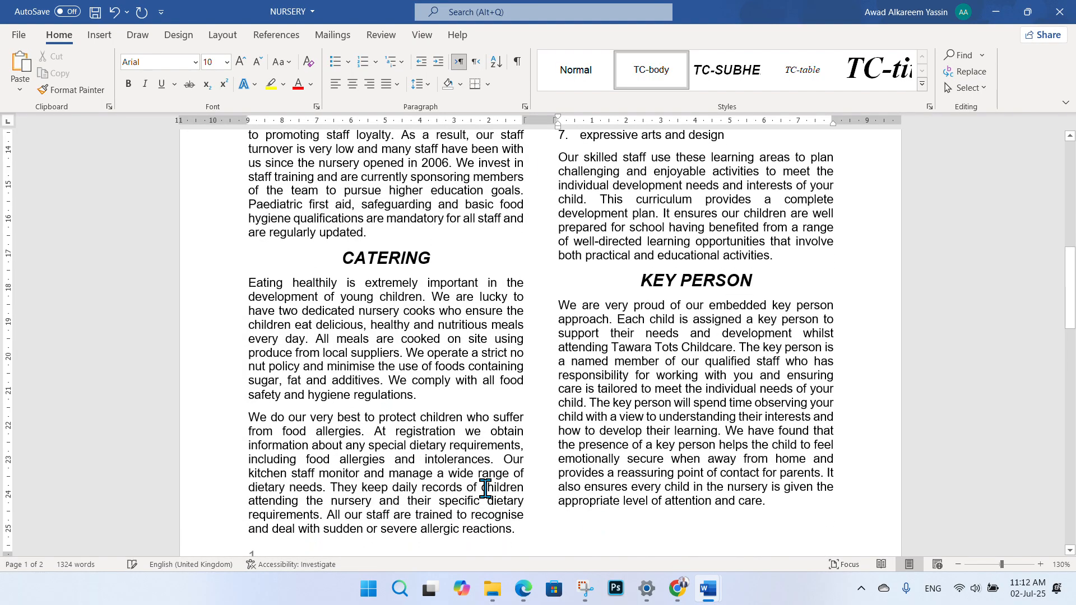
scroll(516, 367, "down", 4)
scroll(512, 346, "down", 6)
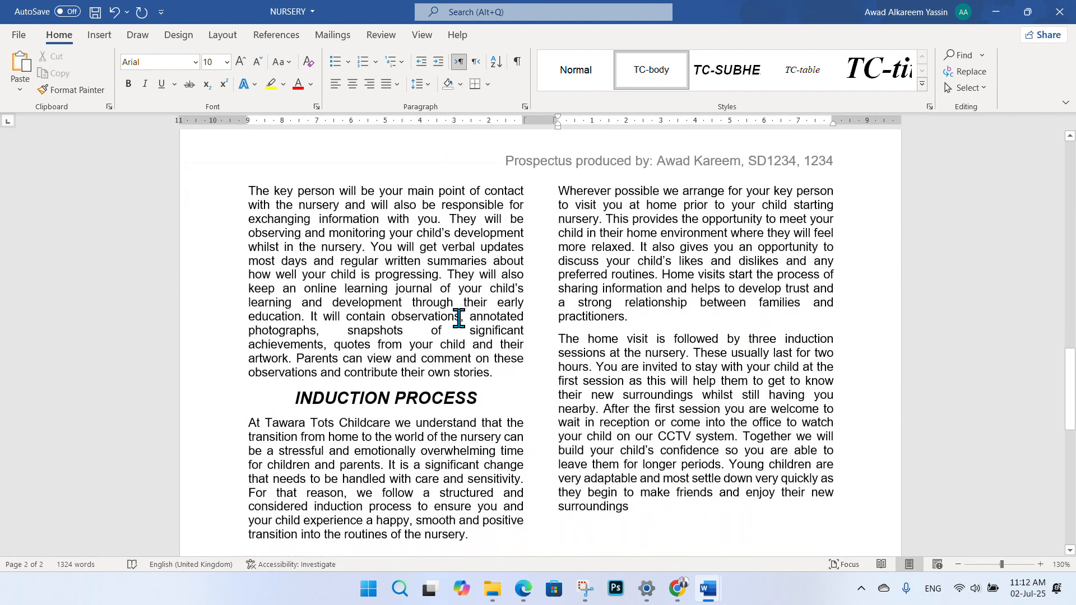
scroll(543, 349, "up", 2)
left_click(522, 588)
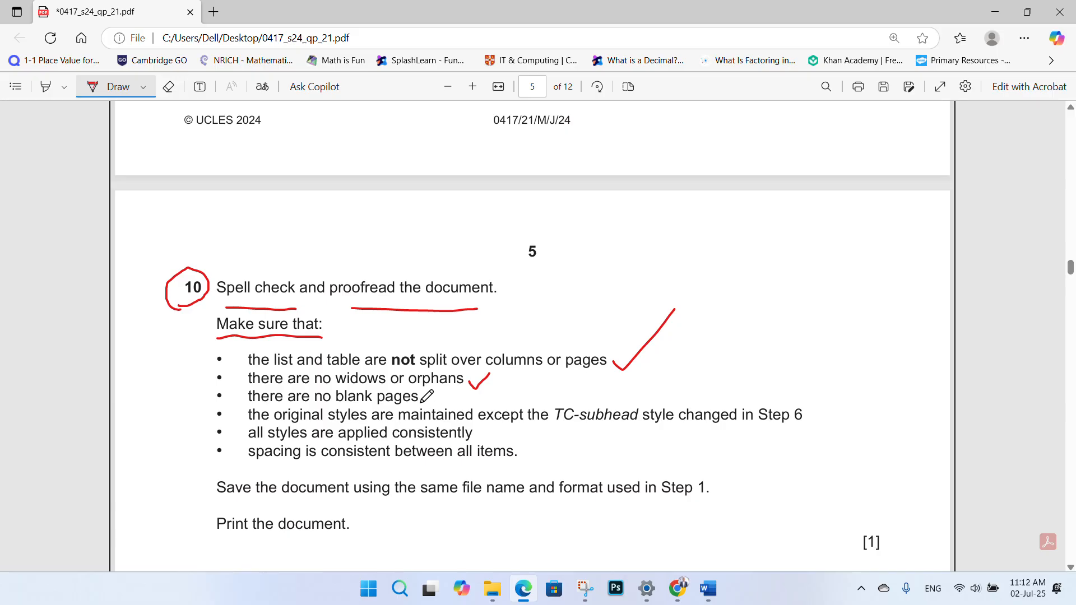
- Tick question 10's no-blank-pages, original-styles and consistent-styles items in red
left_click_drag(422, 404, 463, 376)
scroll(542, 391, "down", 3)
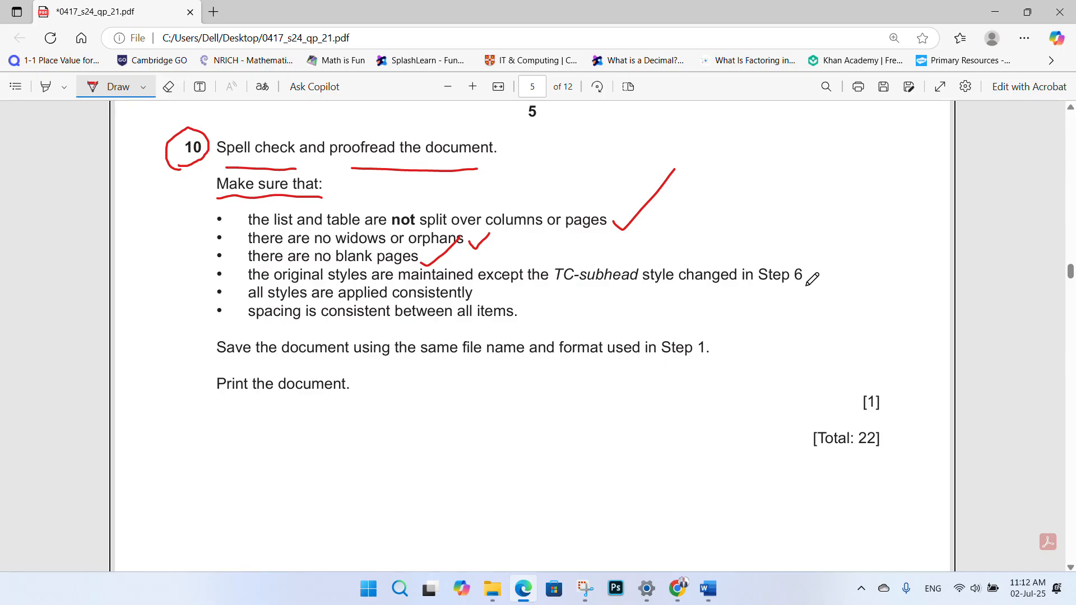
left_click_drag(807, 283, 844, 256)
left_click_drag(474, 299, 524, 267)
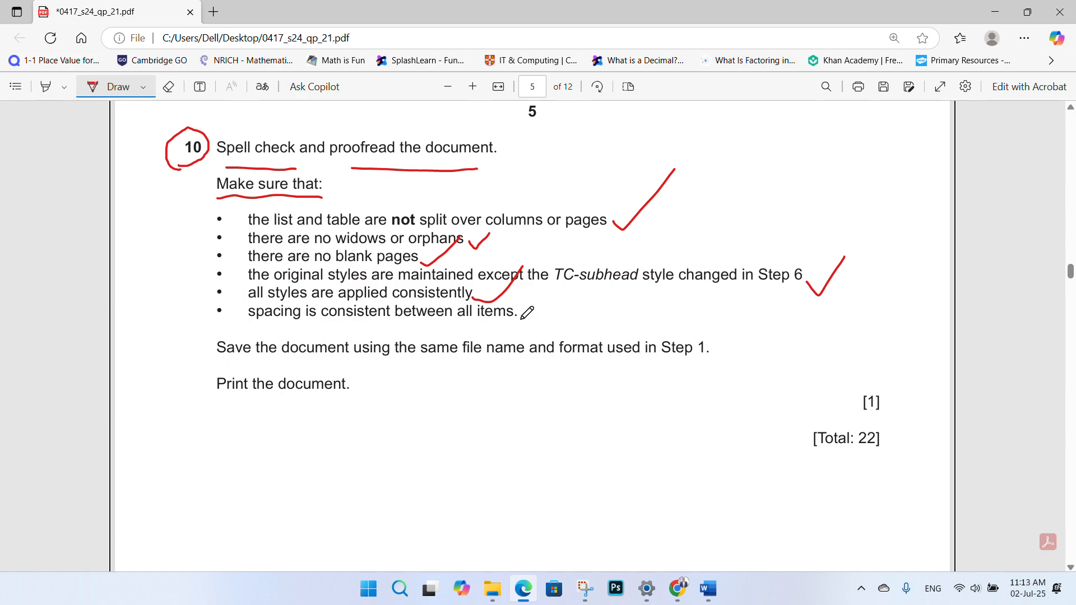
- Back in the NURSERY document, place the cursor in the 'Choosing a nursery' paragraph above the fees table
mouse_move(708, 588)
left_click(744, 551)
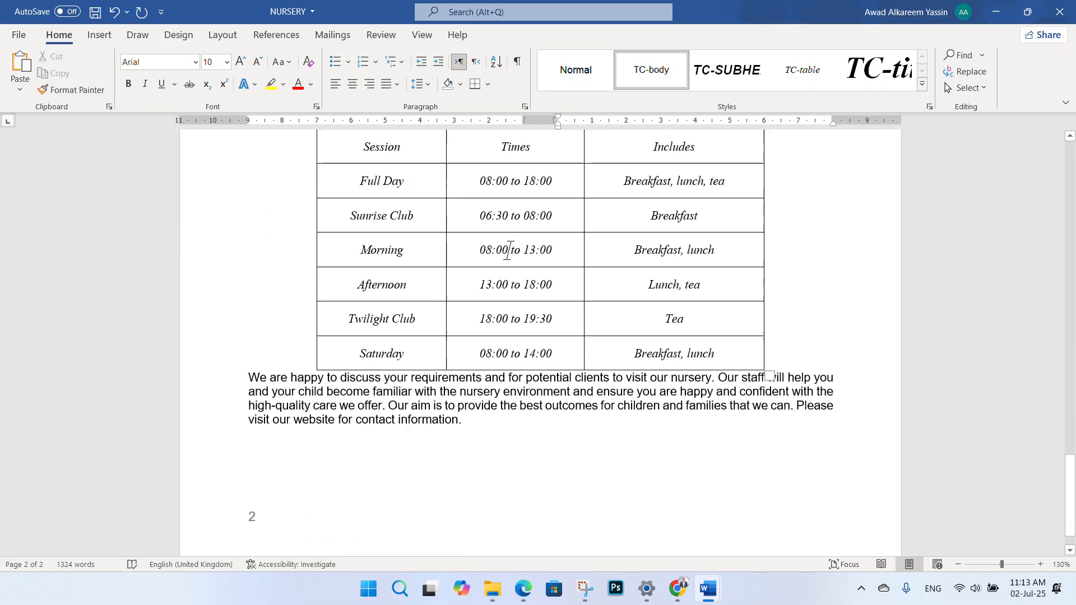
scroll(659, 302, "up", 6)
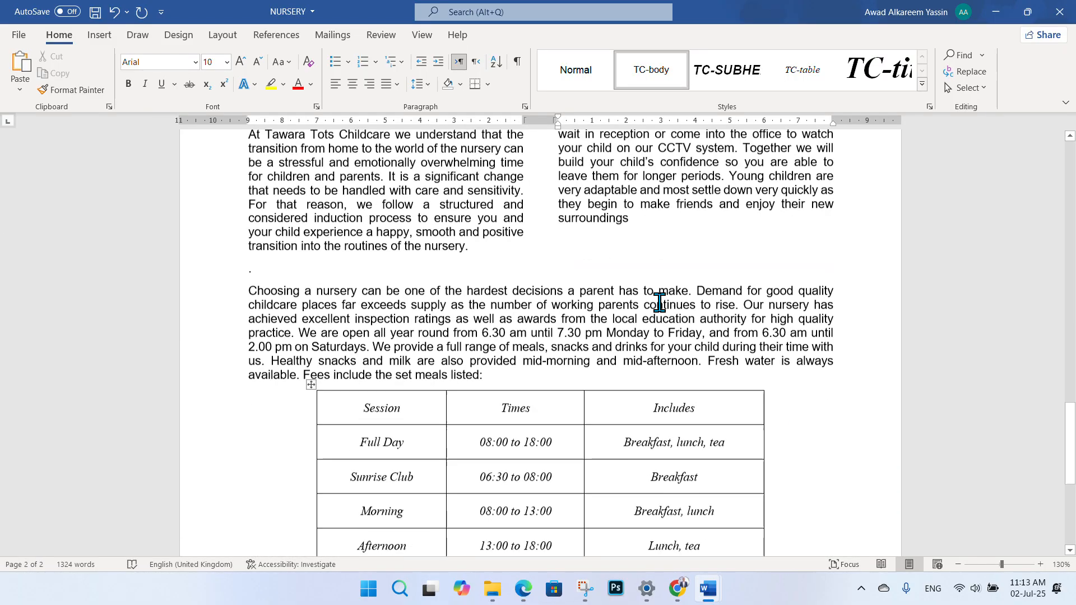
scroll(672, 307, "down", 4)
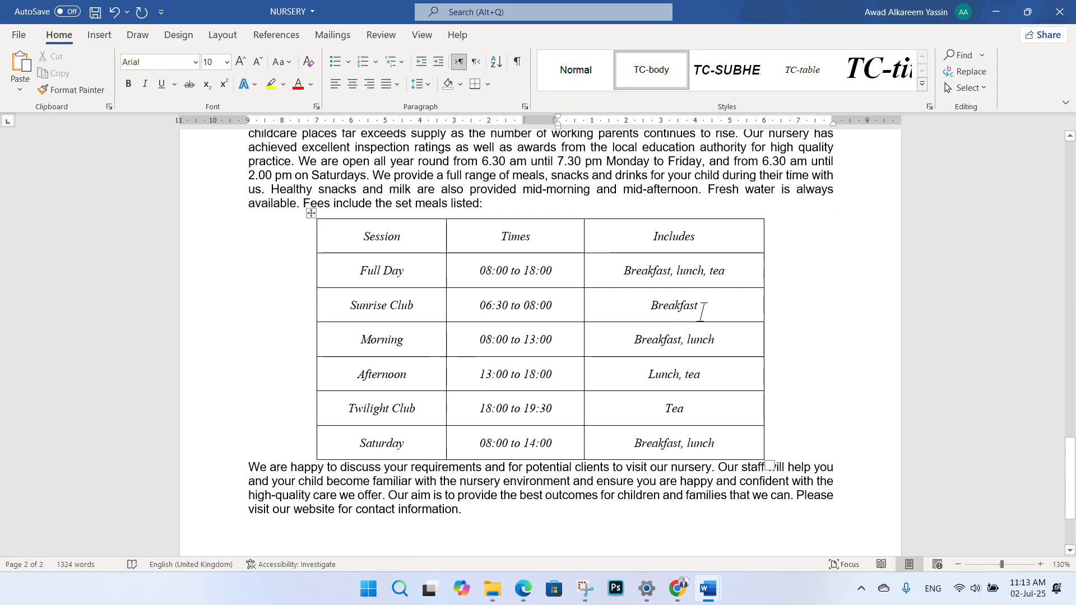
scroll(801, 353, "up", 3)
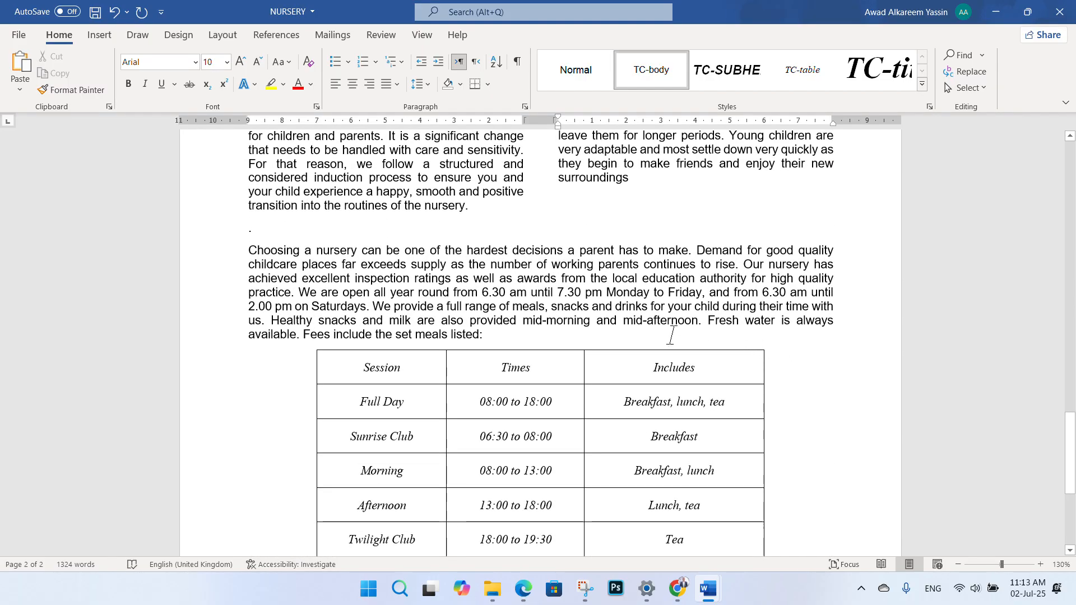
scroll(542, 308, "down", 4)
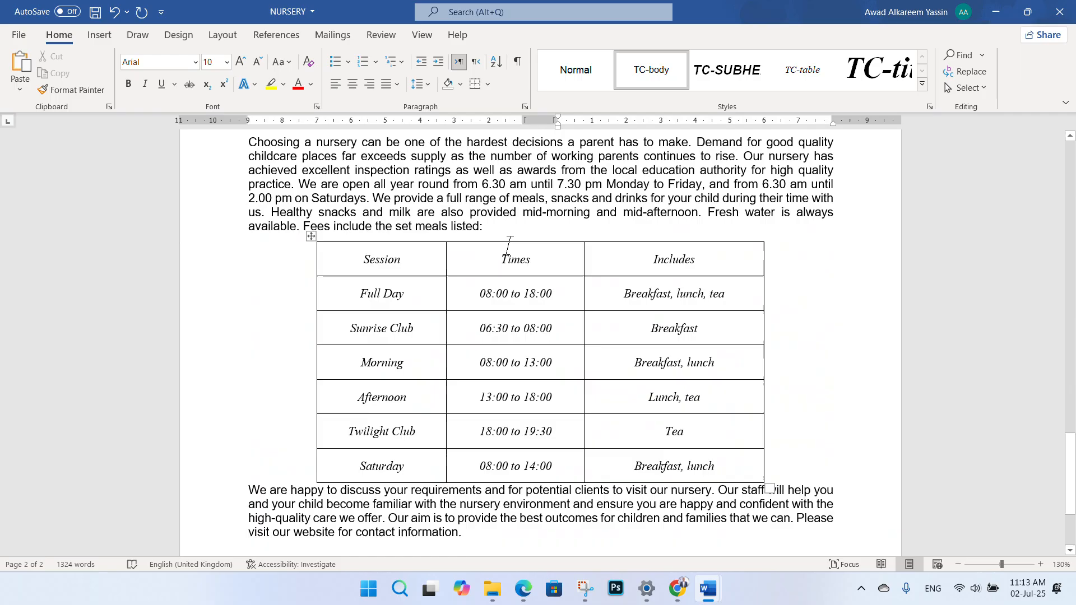
scroll(732, 312, "up", 5)
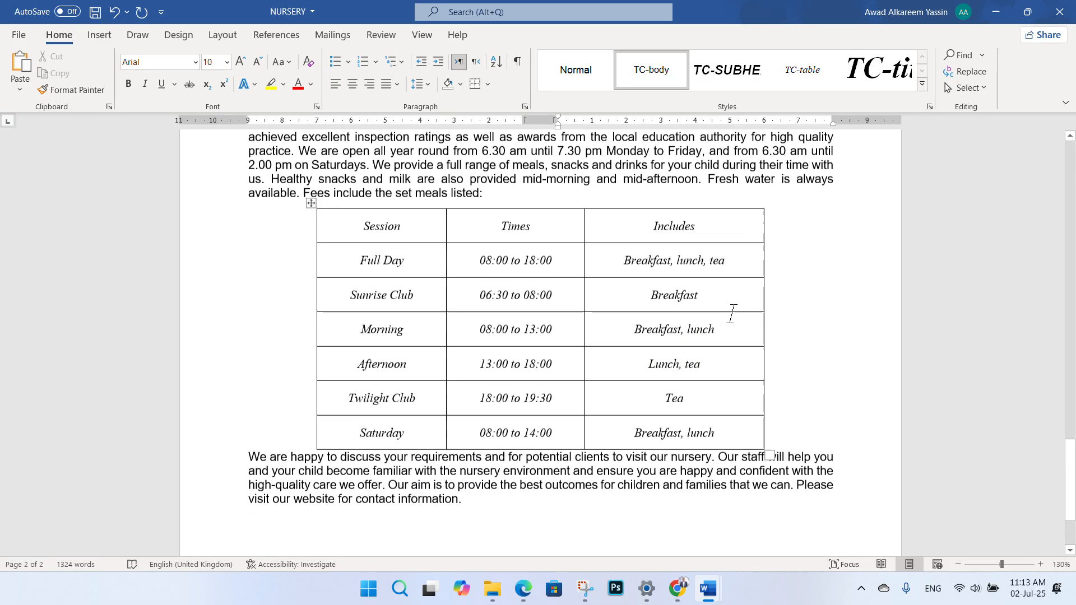
scroll(703, 308, "down", 4)
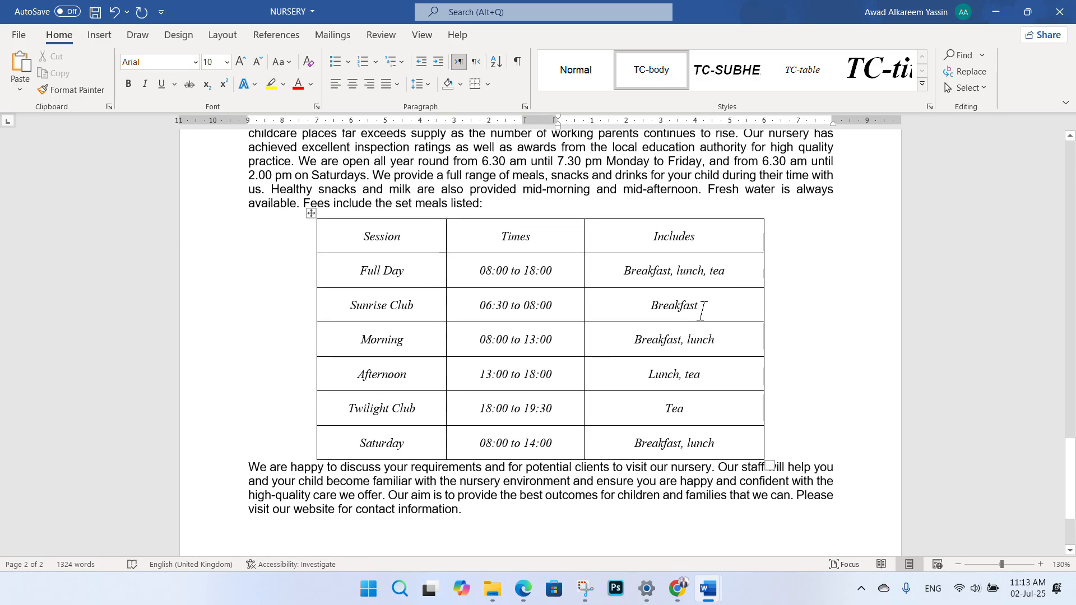
scroll(807, 411, "up", 2)
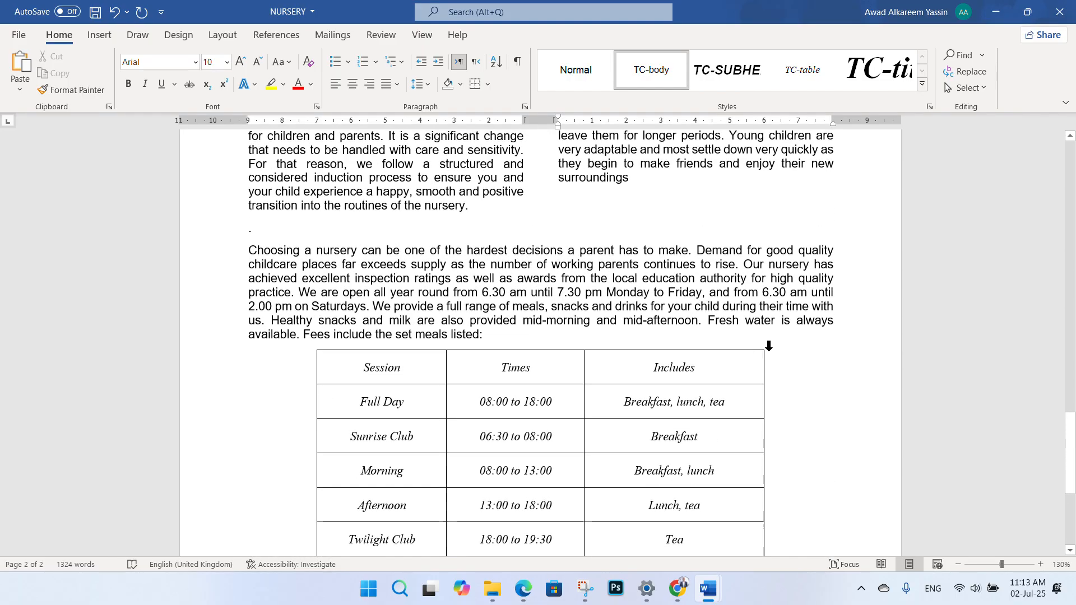
left_click(497, 338)
scroll(539, 296, "up", 1)
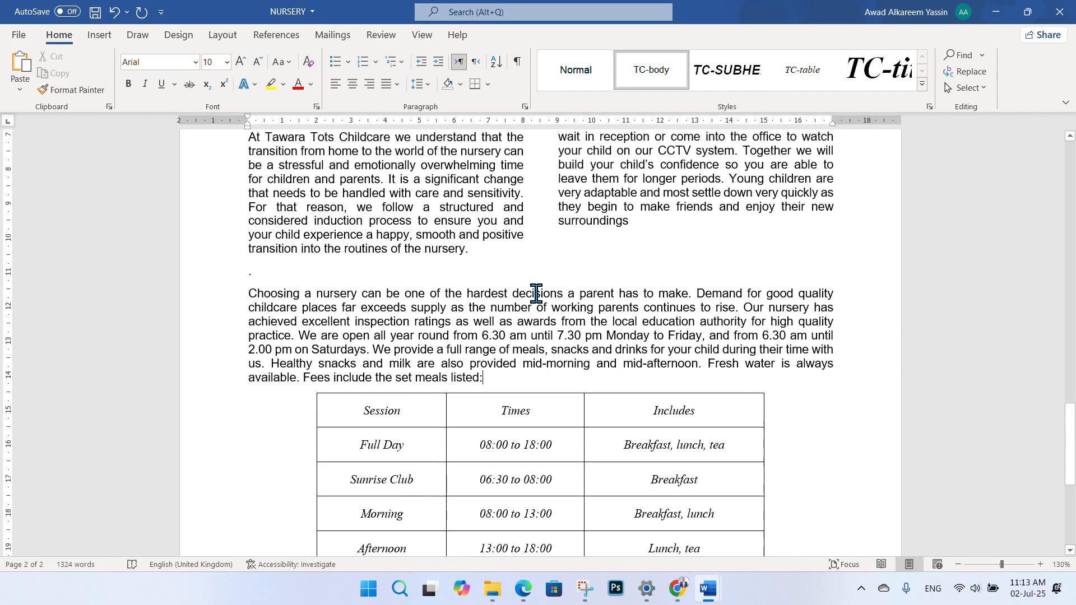
scroll(538, 297, "down", 1)
scroll(538, 297, "down", 5)
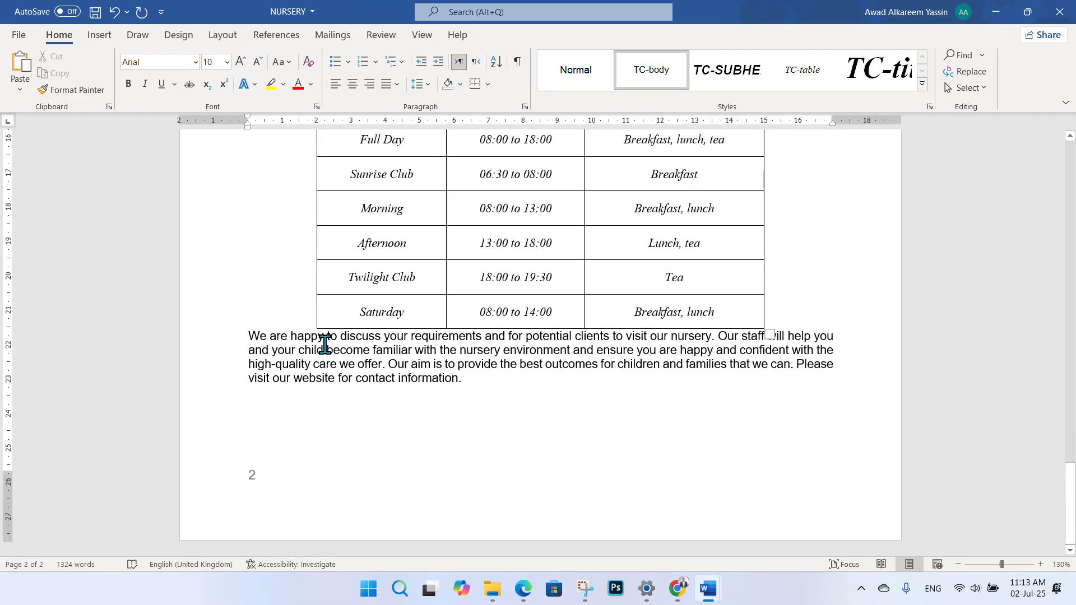
scroll(425, 237, "up", 3)
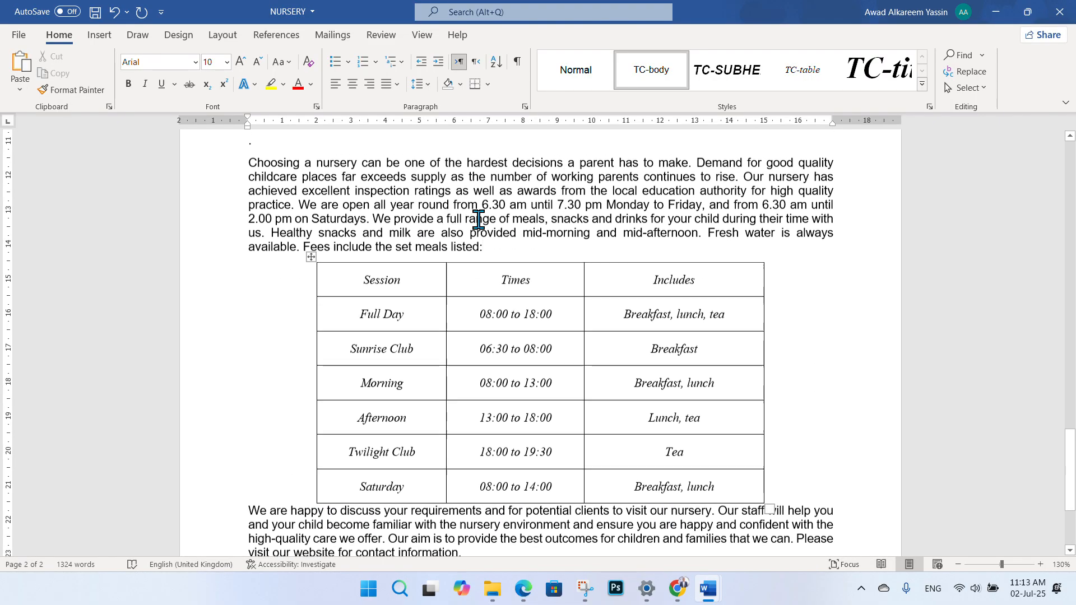
- Check the 'Choosing a nursery' paragraph's indent and spacing values without changing them
left_click_drag(209, 163, 218, 264)
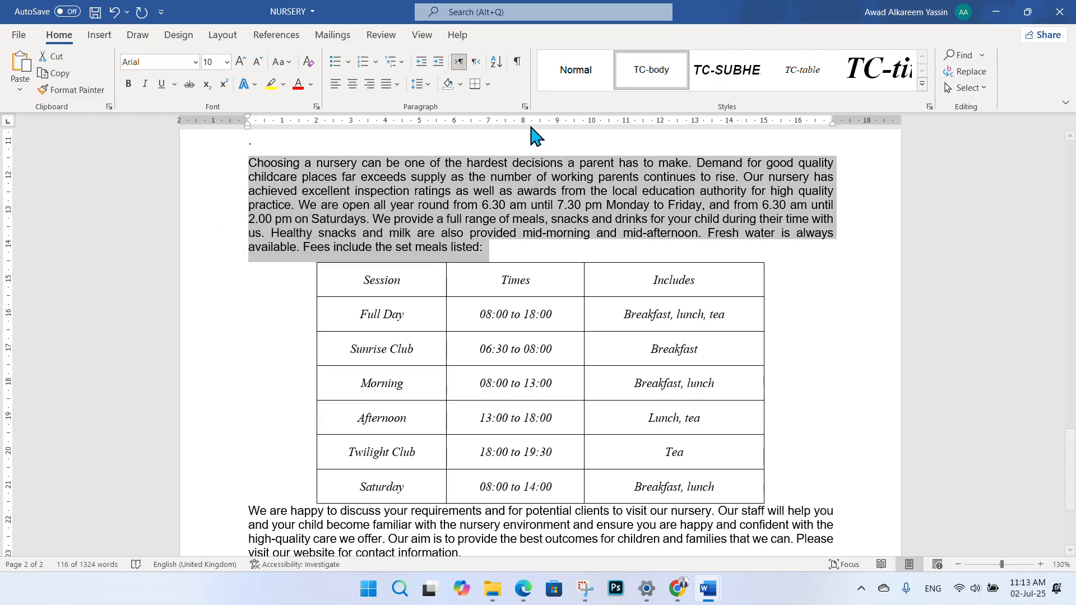
left_click(524, 106)
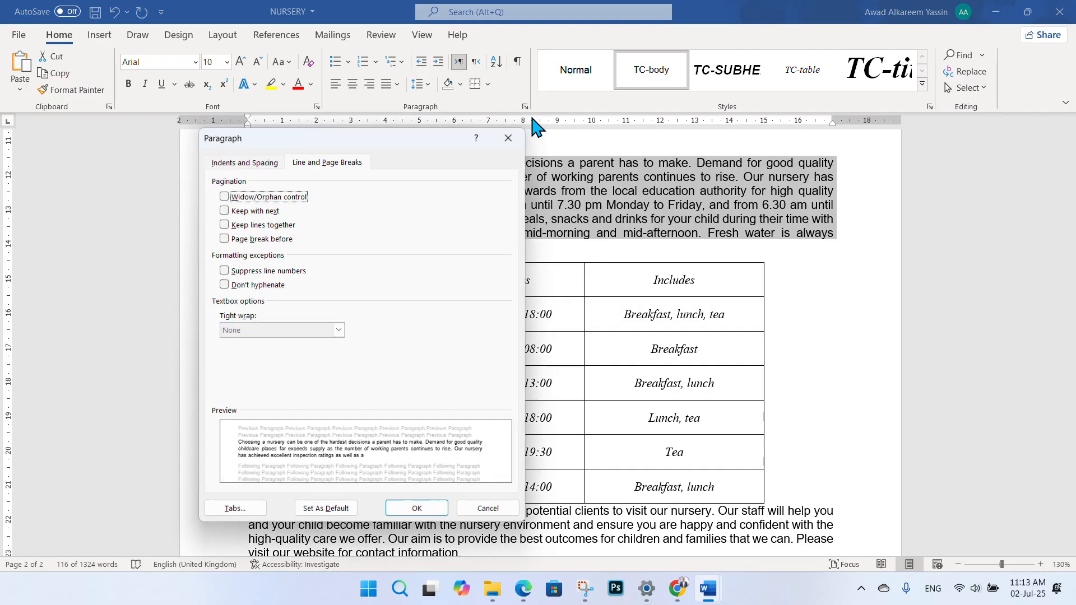
left_click(268, 163)
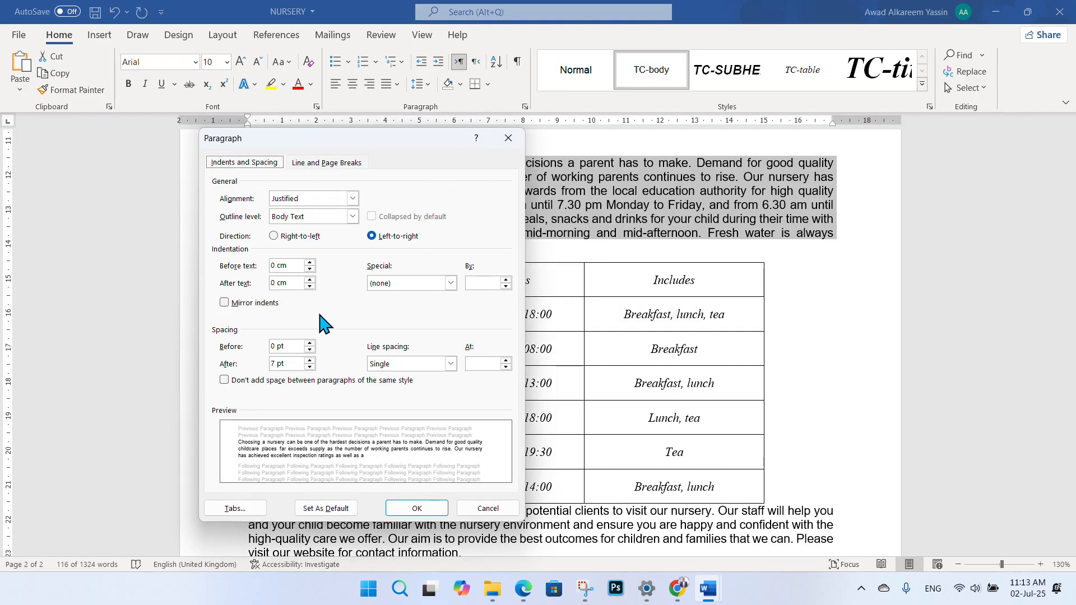
left_click(508, 138)
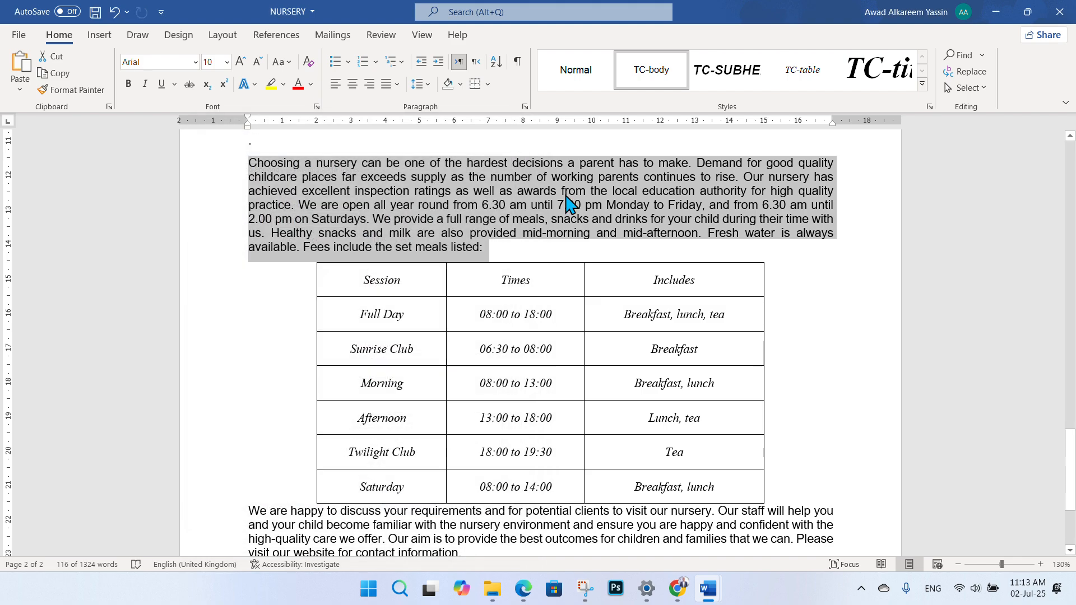
- Give the closing 'We are happy to discuss' paragraph 6 pt spacing before
scroll(412, 269, "down", 3)
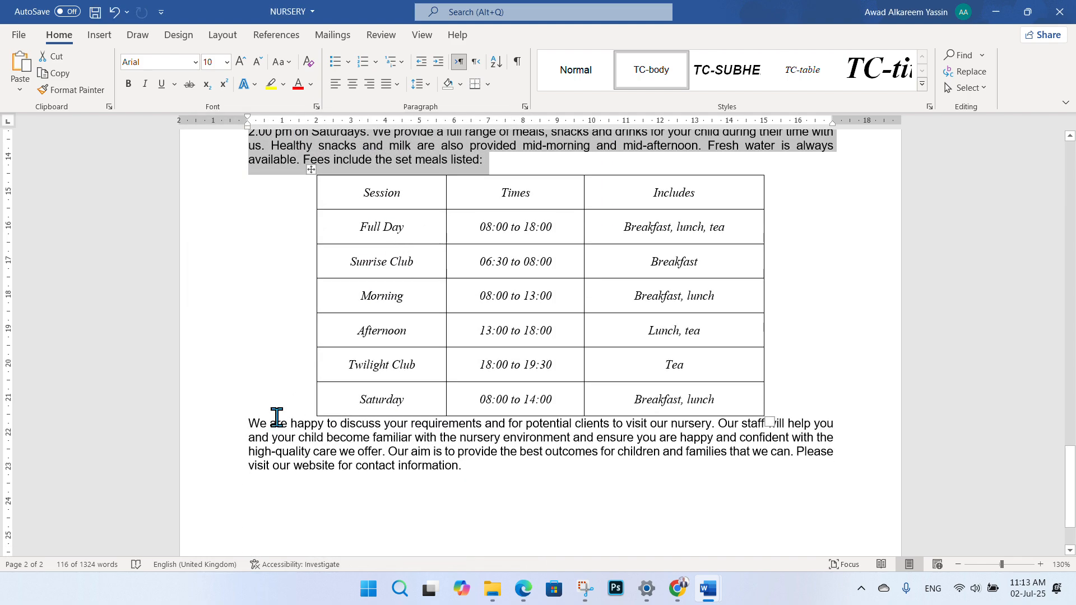
left_click_drag(254, 425, 228, 482)
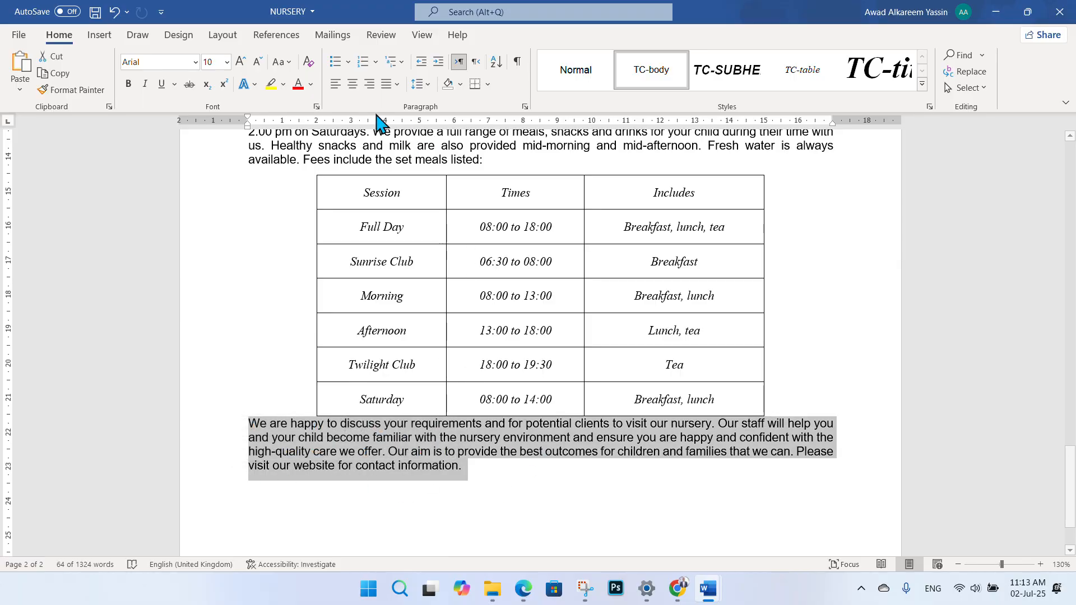
left_click(525, 106)
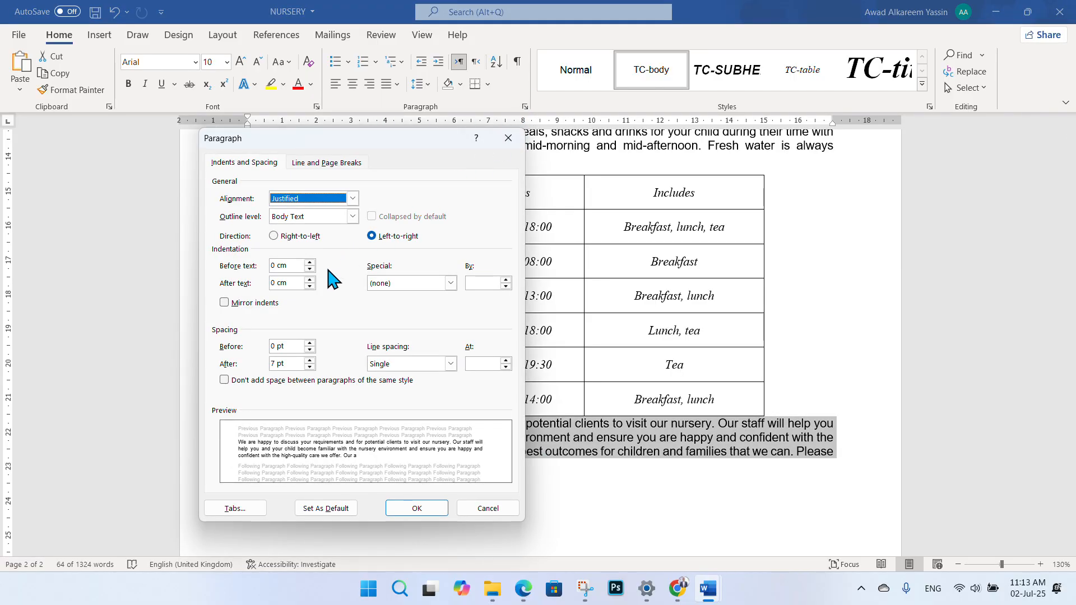
double_click(274, 346)
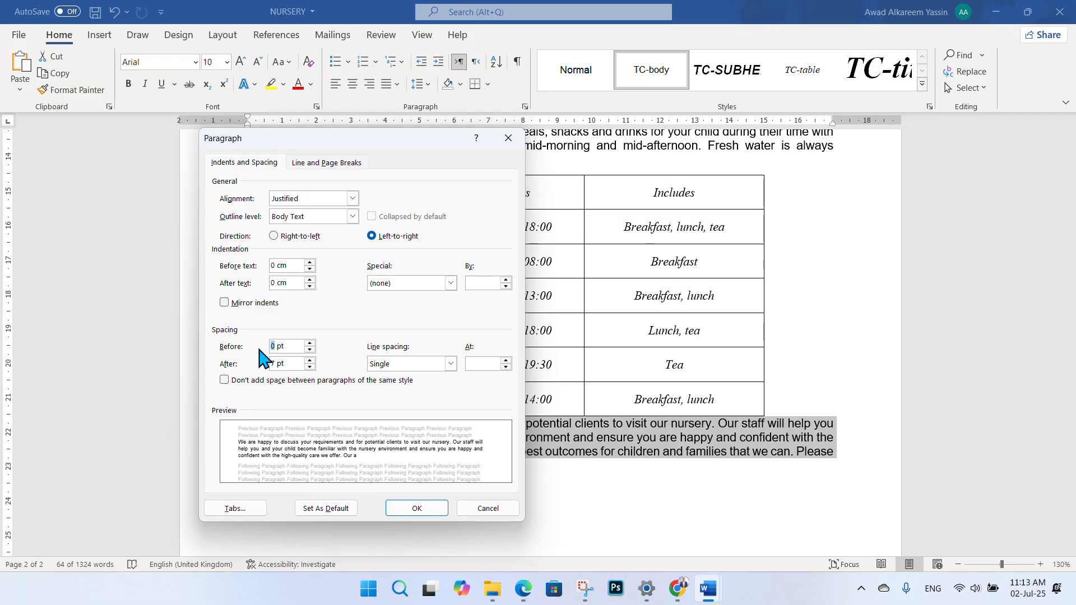
type("6")
left_click(403, 507)
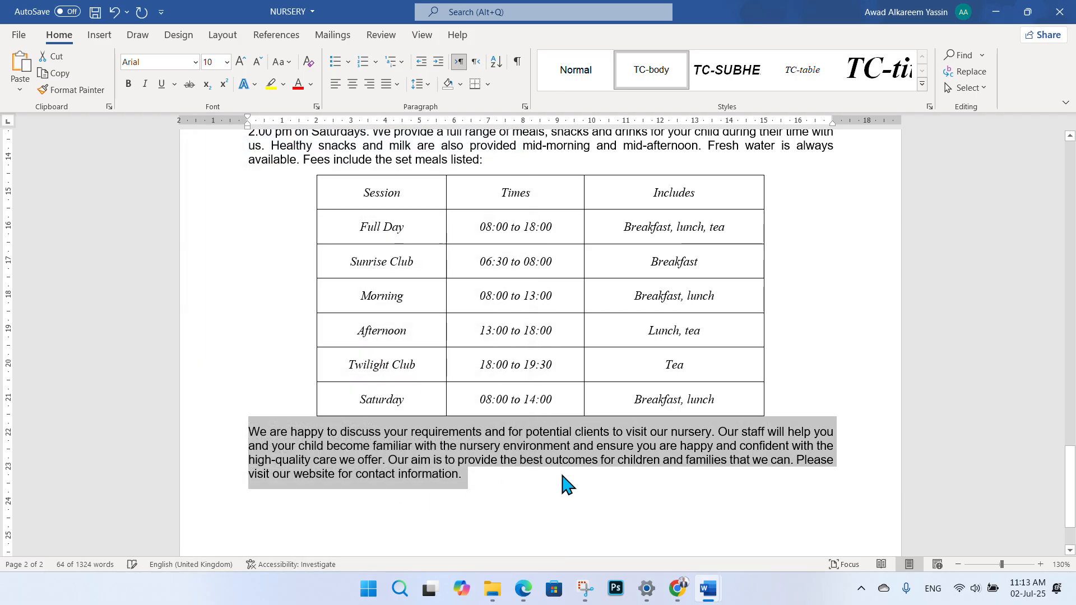
left_click(569, 484)
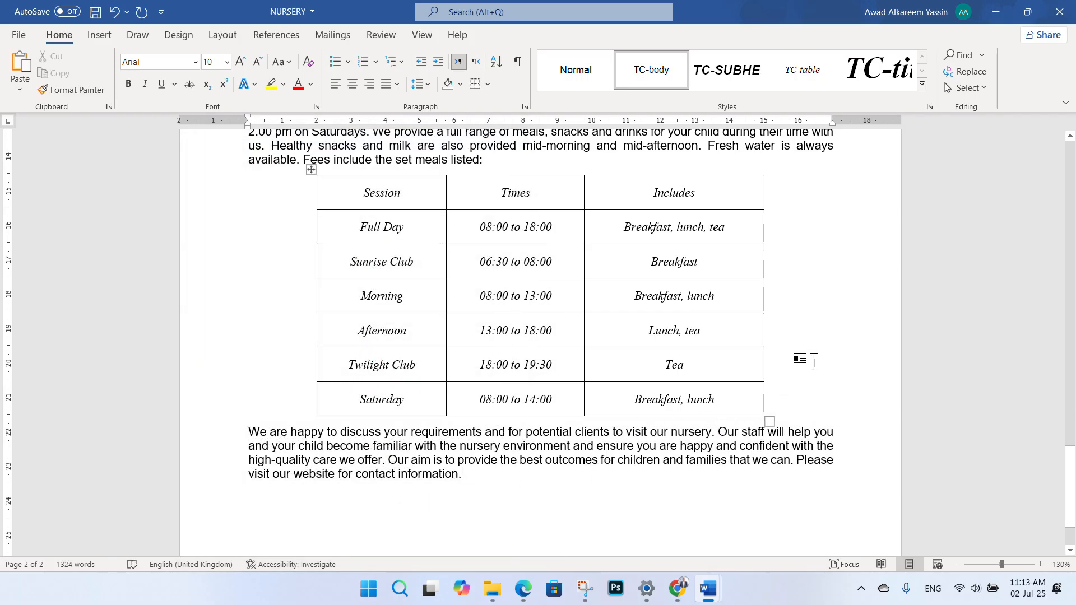
- Save the NURSERY prospectus
left_click(95, 11)
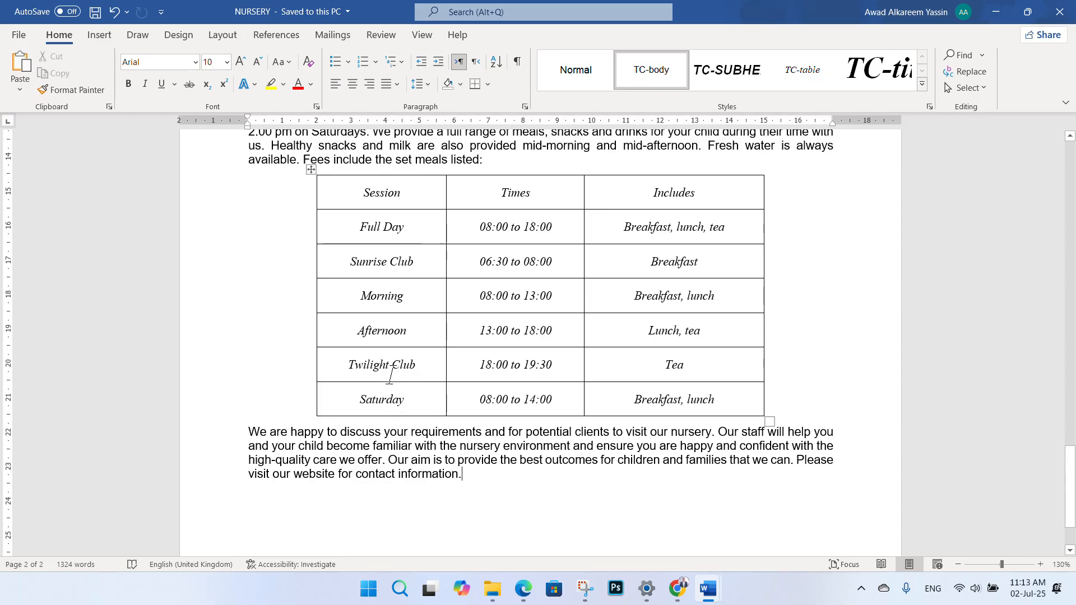
scroll(518, 389, "up", 1)
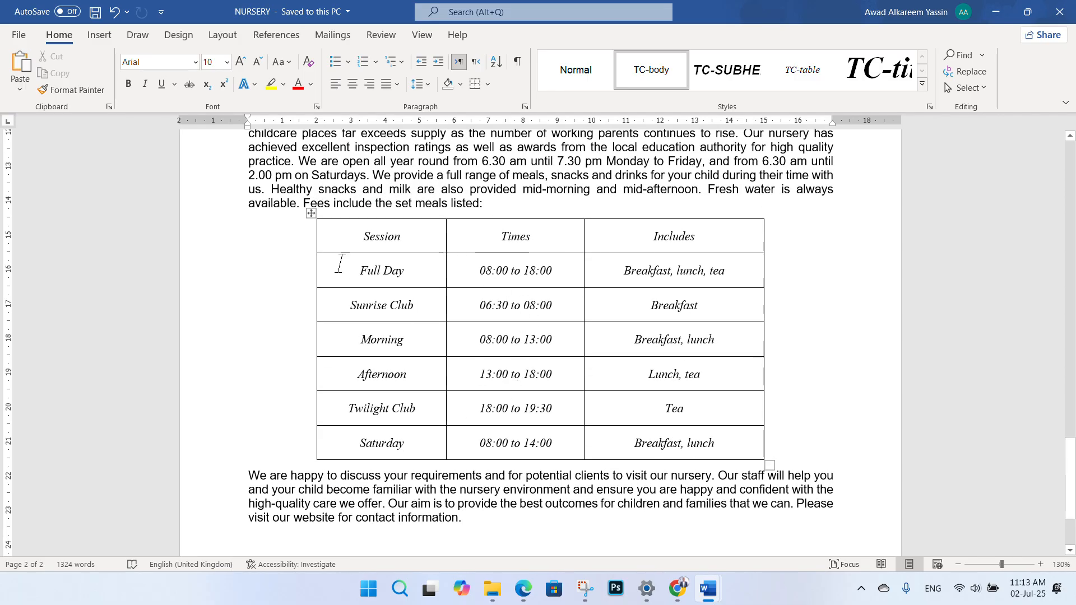
scroll(548, 399, "up", 11)
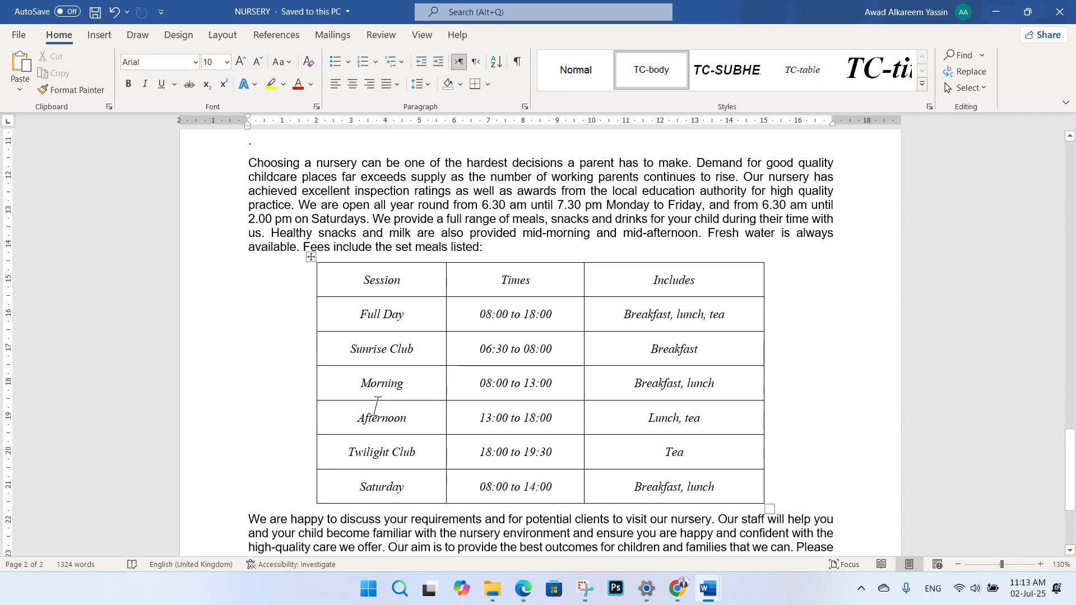
scroll(487, 287, "up", 2)
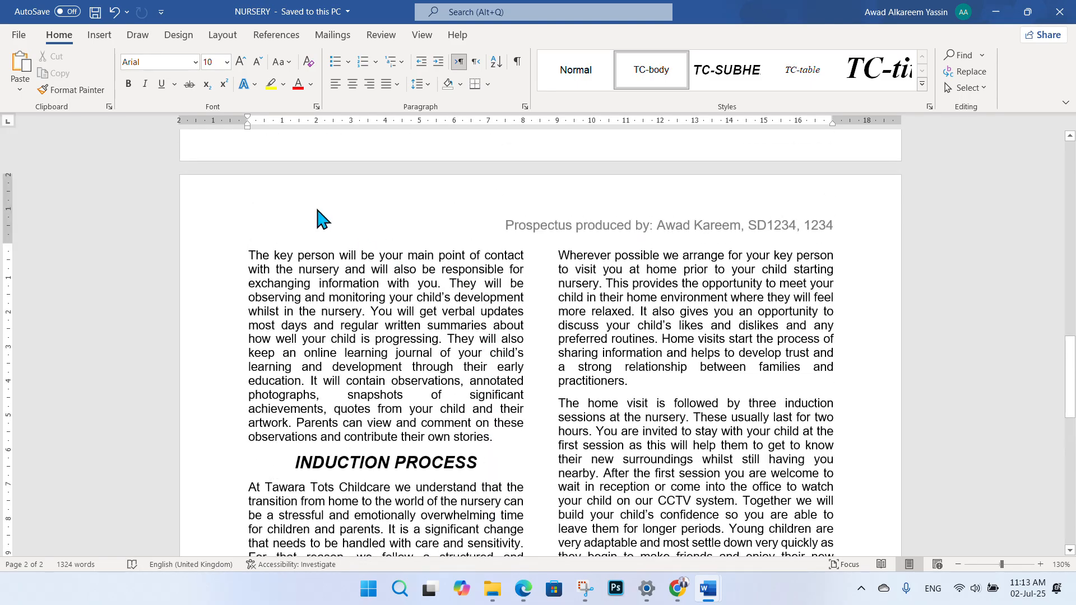
scroll(606, 363, "down", 11)
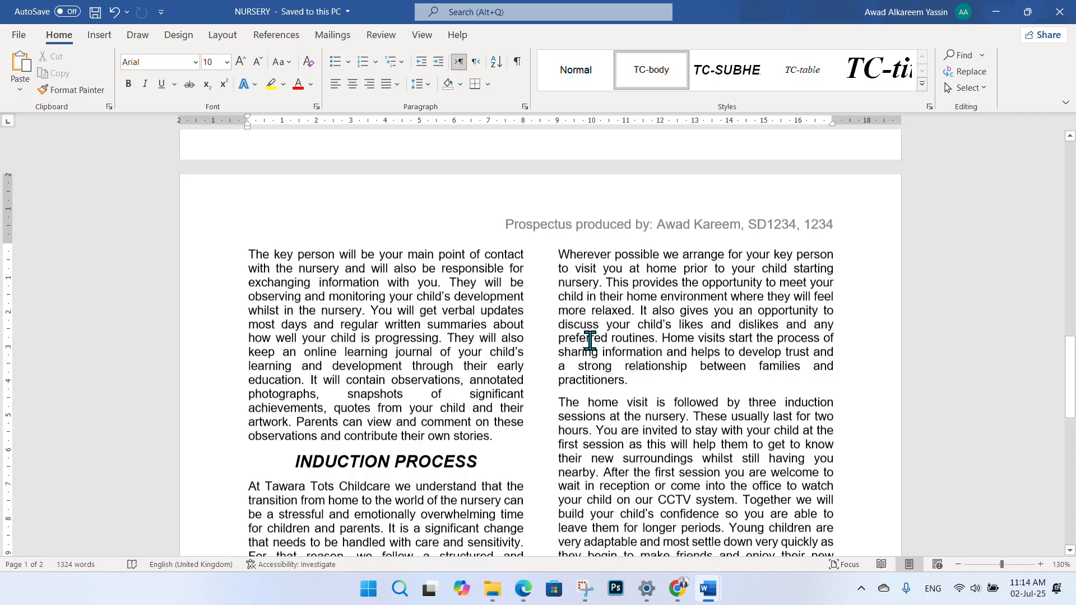
- Tick consistent spacing and underline the Step 1 and same-file-name save instructions
left_click(523, 589)
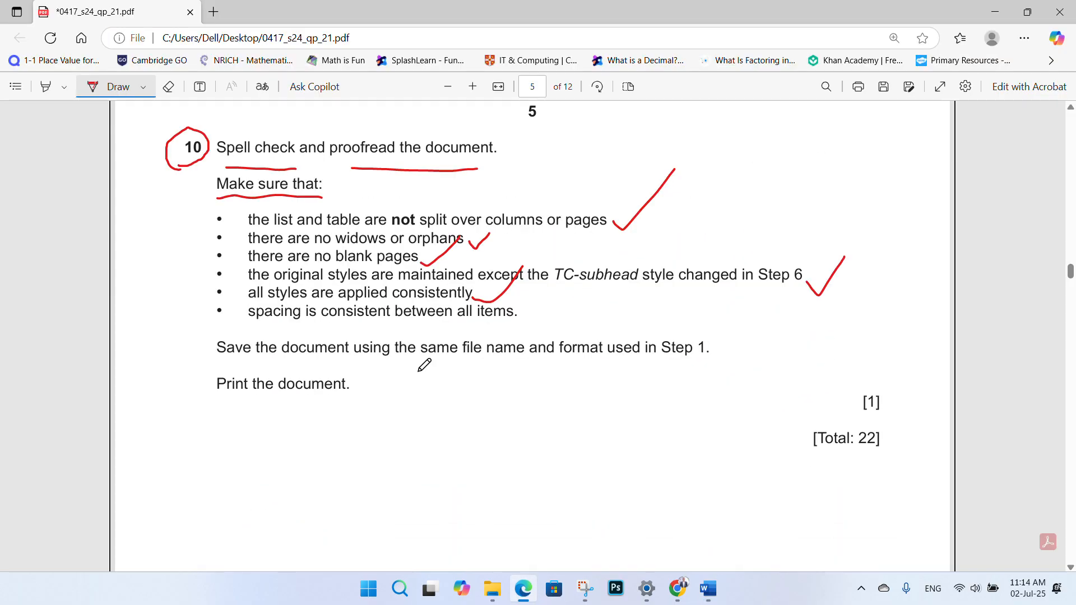
left_click_drag(529, 310, 568, 292)
left_click_drag(635, 374, 698, 367)
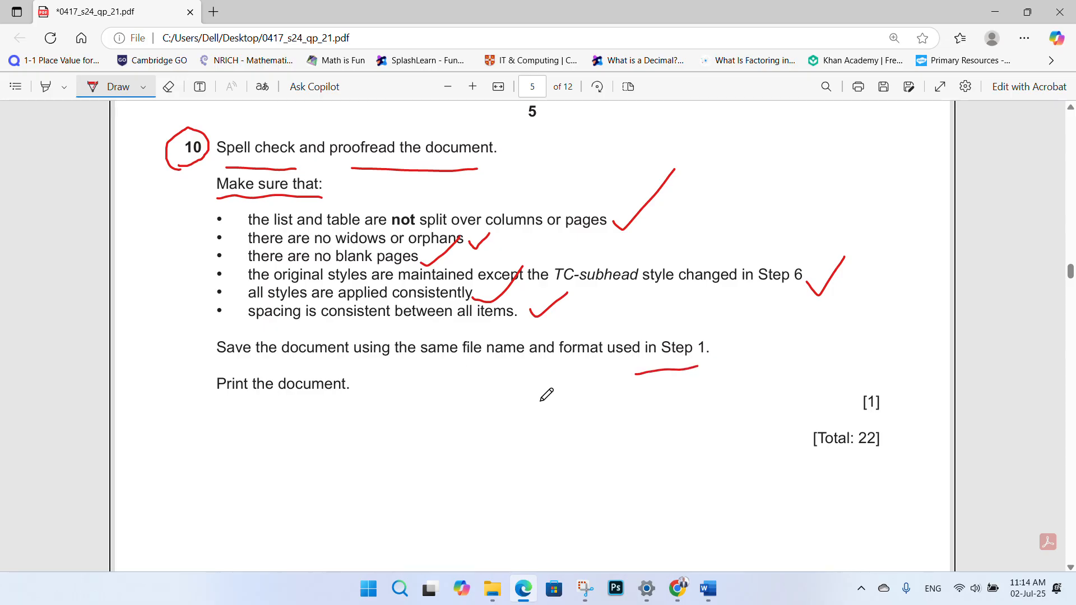
left_click_drag(347, 369, 481, 361)
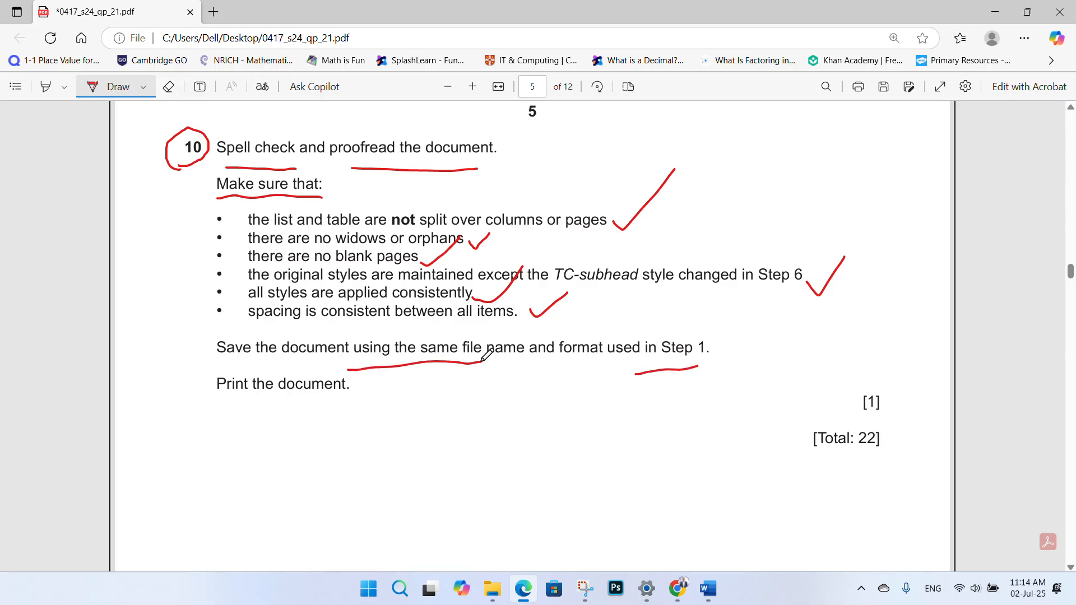
- Tick the print-the-document instruction and review the completed question 10 checklist
mouse_move(313, 406)
left_mouse_down()
mouse_move(323, 419)
mouse_move(358, 393)
left_mouse_up()
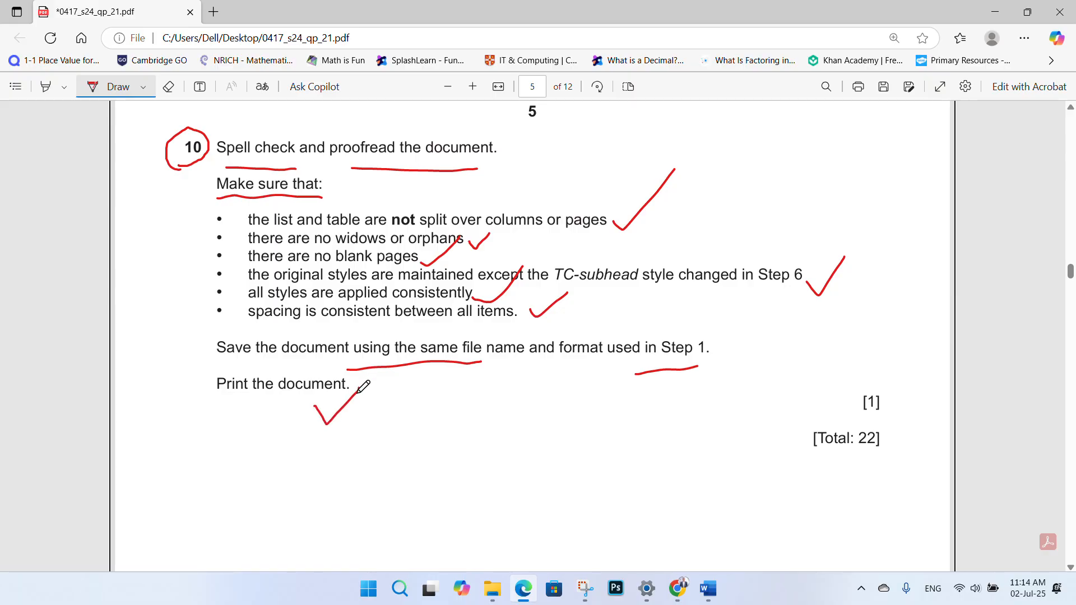
scroll(481, 407, "down", 15)
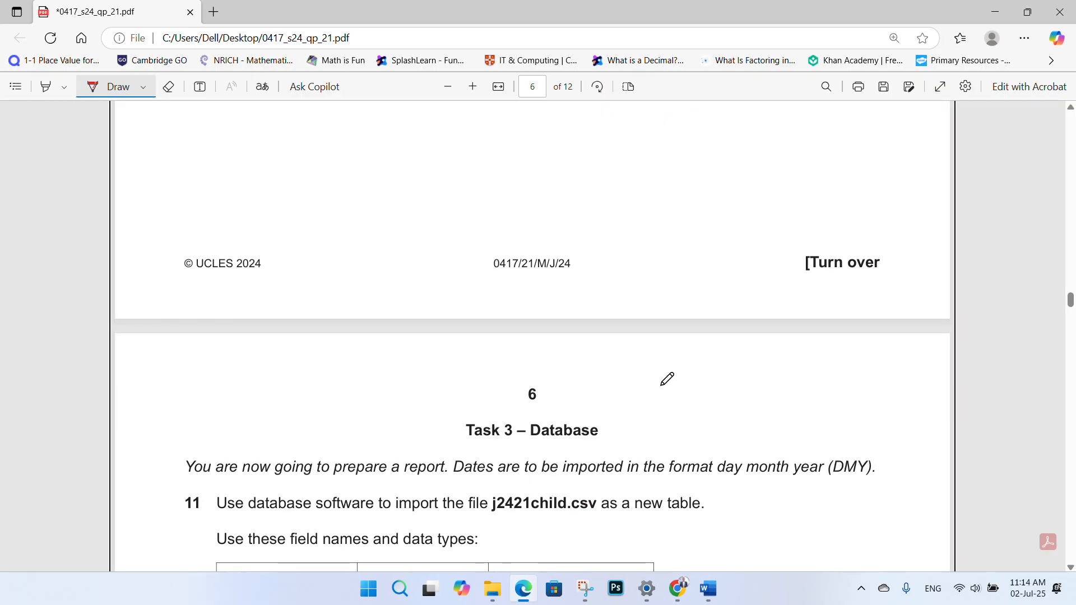
scroll(581, 372, "up", 14)
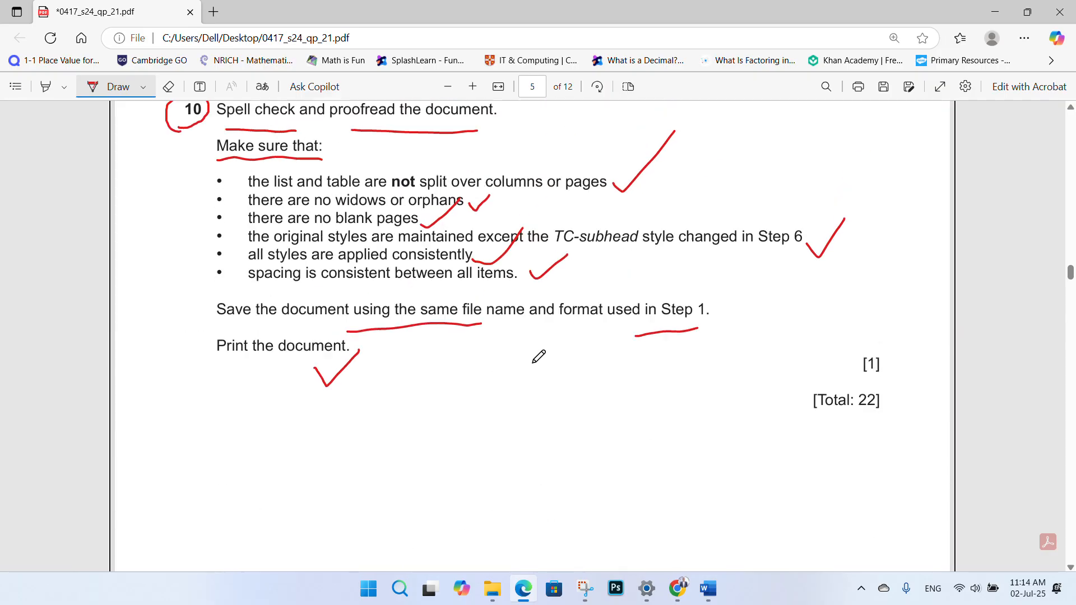
scroll(538, 356, "up", 2)
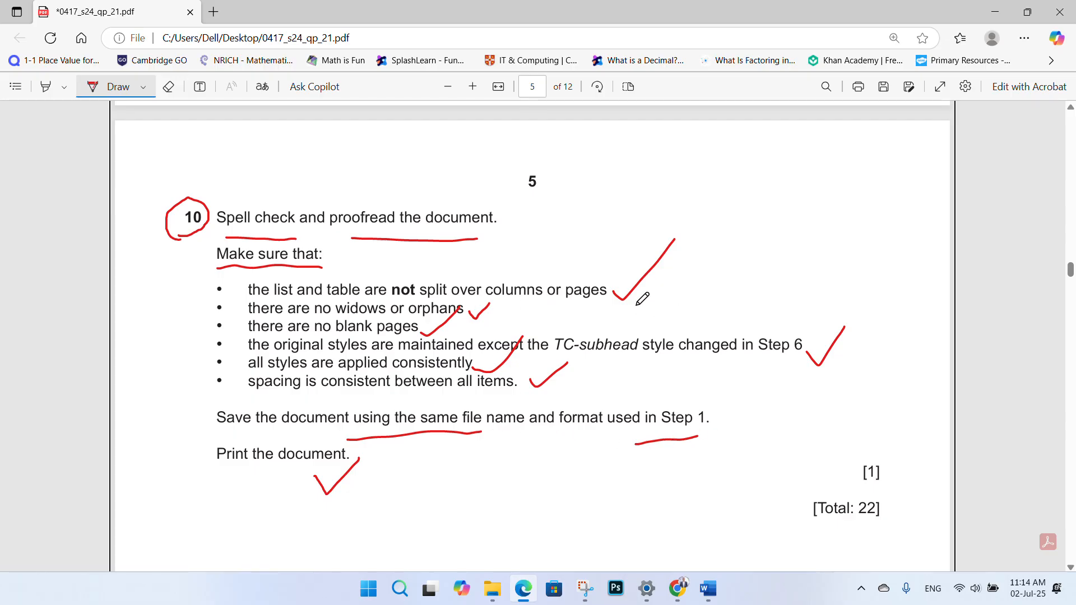
scroll(529, 275, "down", 18)
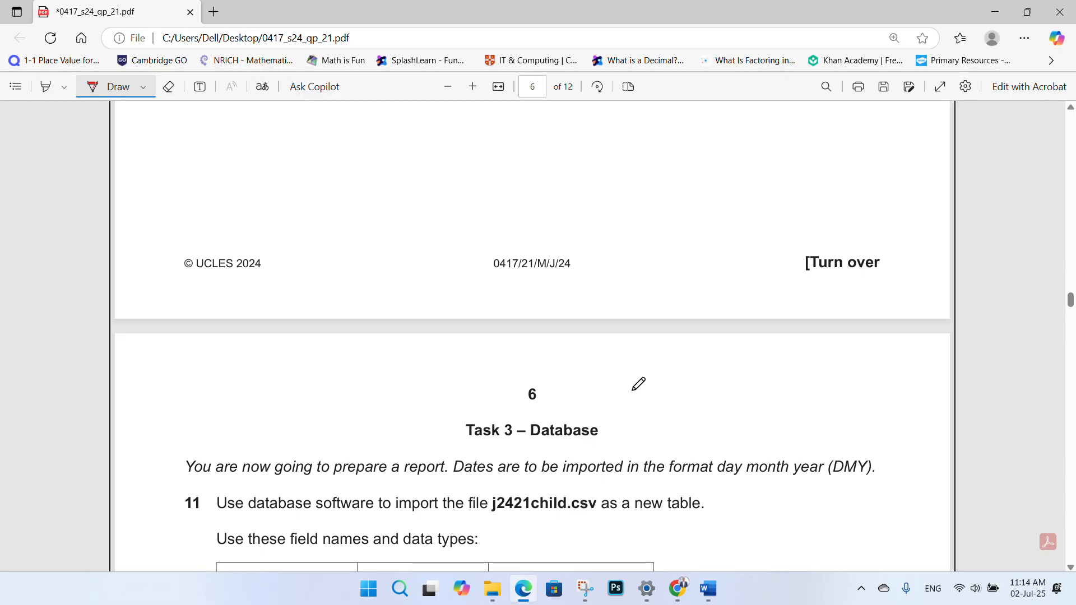
scroll(582, 377, "up", 16)
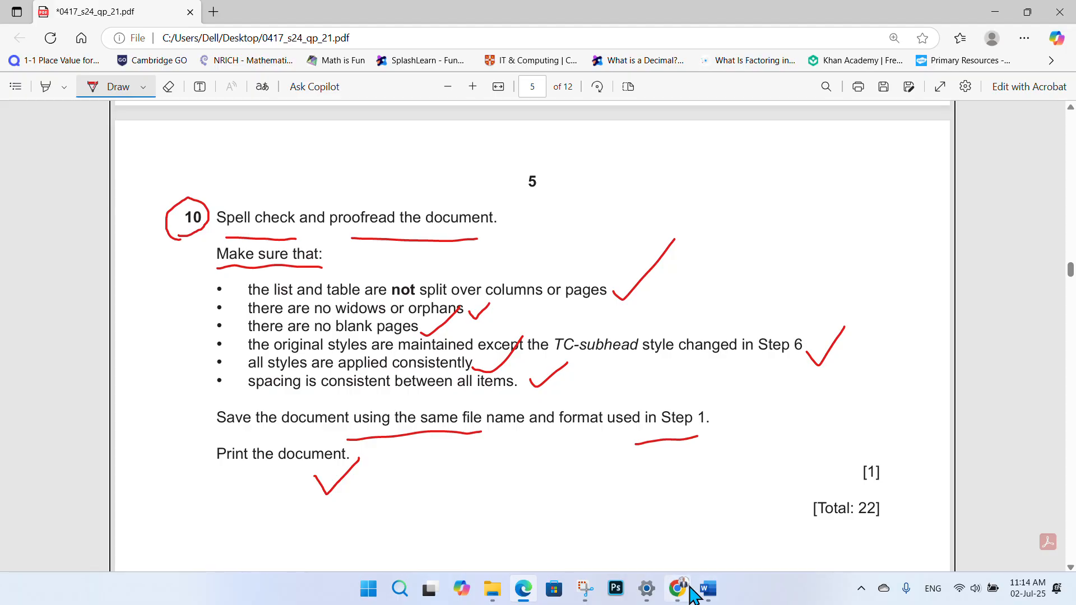
mouse_move(687, 588)
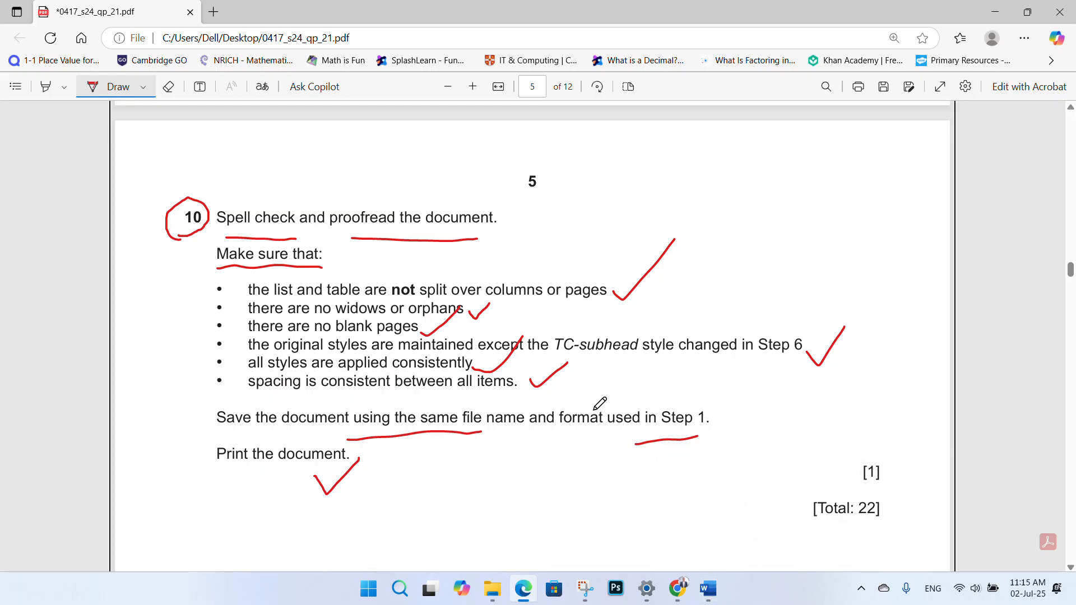
scroll(569, 338, "down", 4)
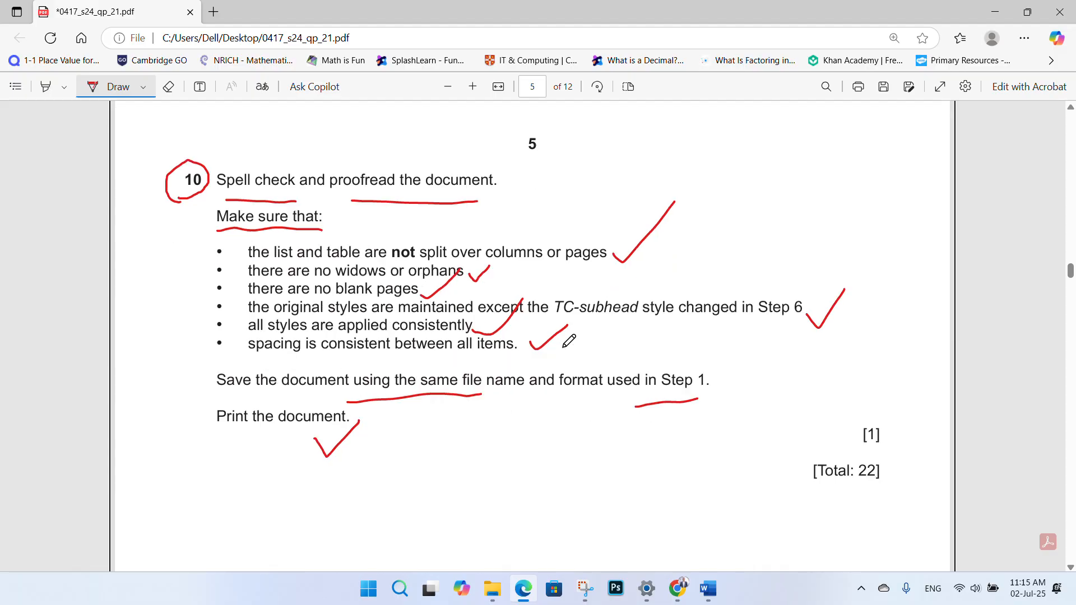
scroll(568, 338, "up", 4)
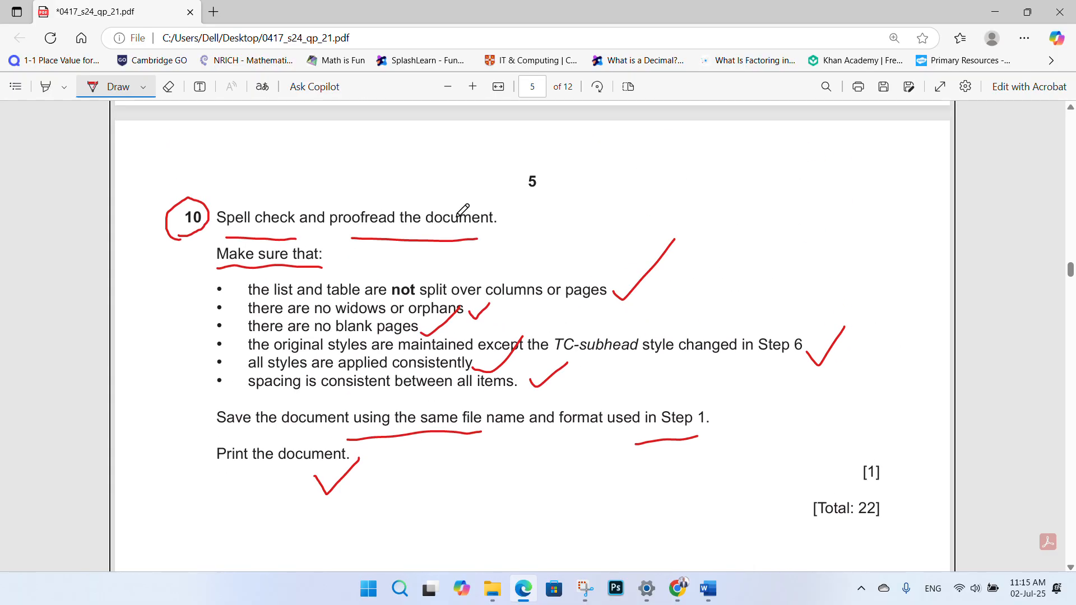